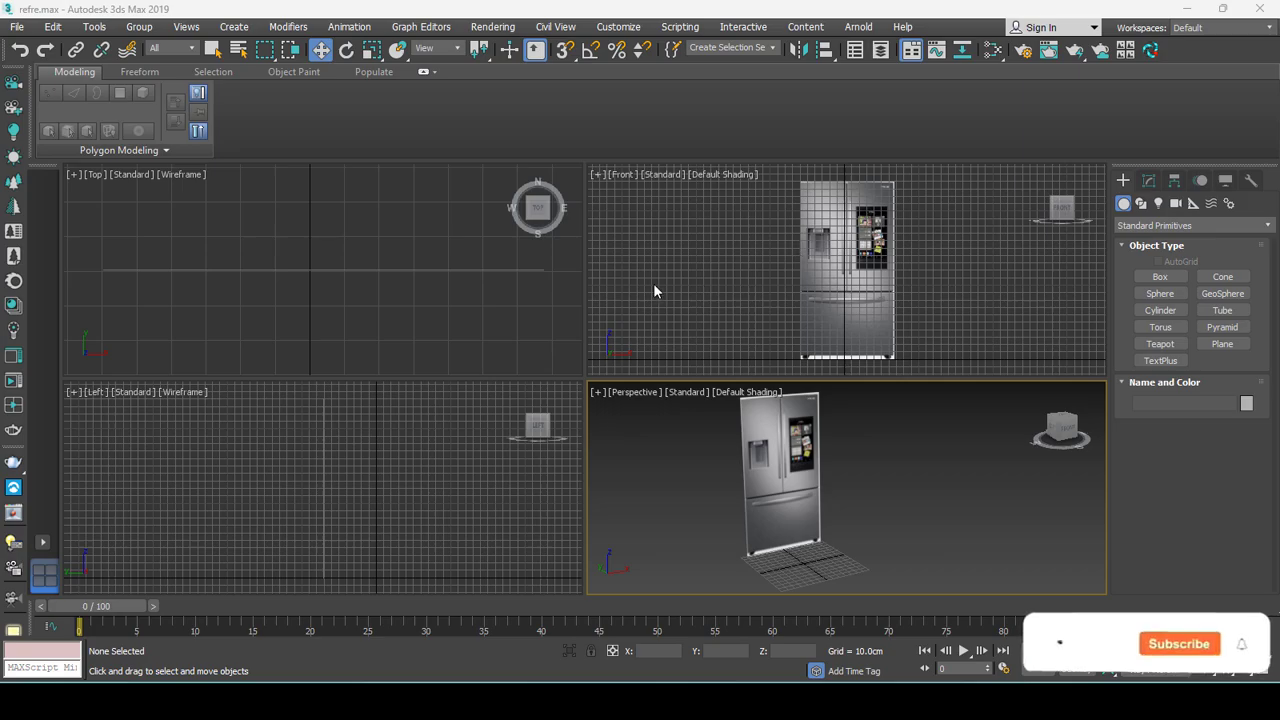
Maximize the Front view with its grid hidden, frame the fridge reference, and start a Box.
{"action": "left_click", "coordinate": [544, 318]}
{"action": "left_click", "coordinate": [880, 273]}
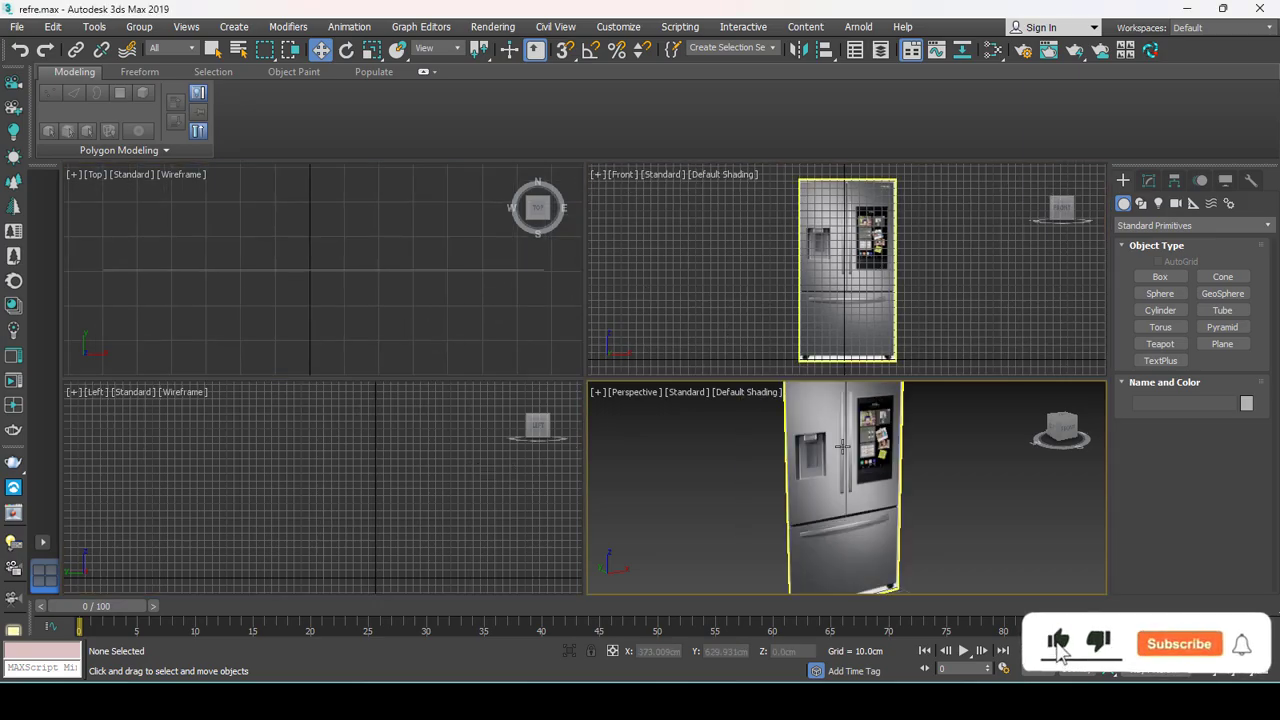
{"action": "key", "text": "alt+w"}
{"action": "key", "text": "g"}
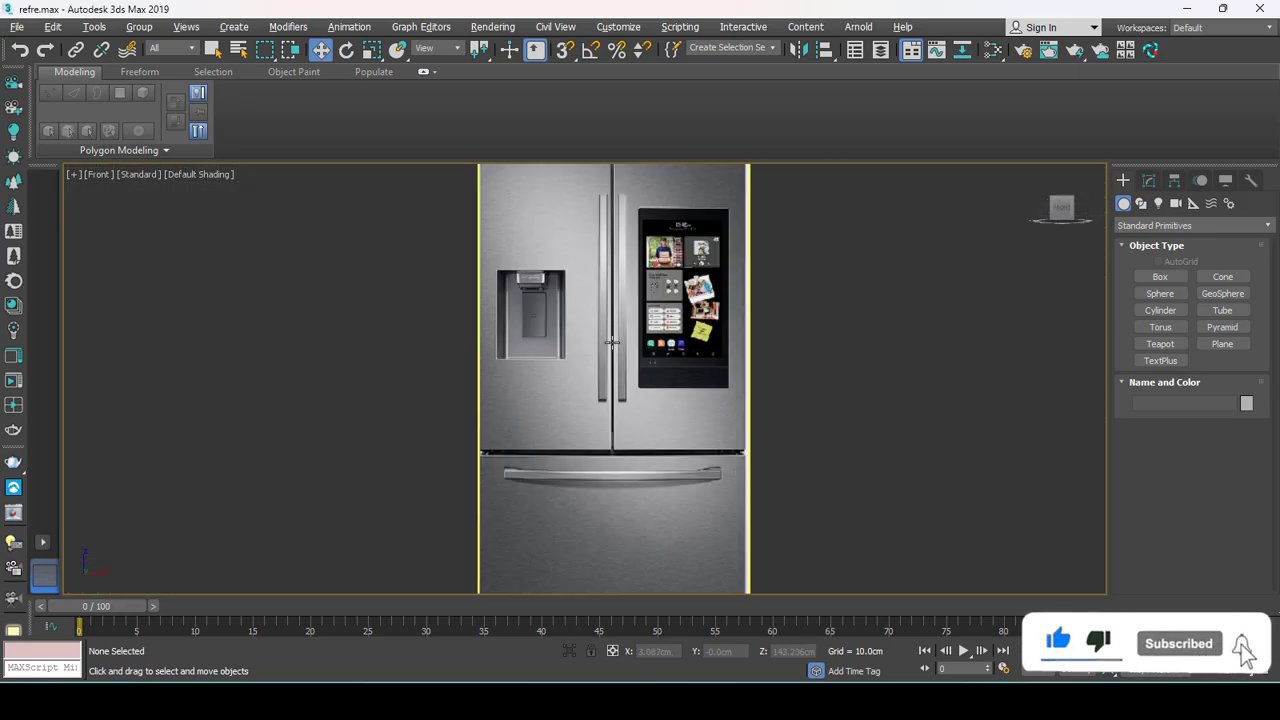
{"action": "scroll", "coordinate": [655, 470], "scroll_direction": "up", "scroll_amount": 2}
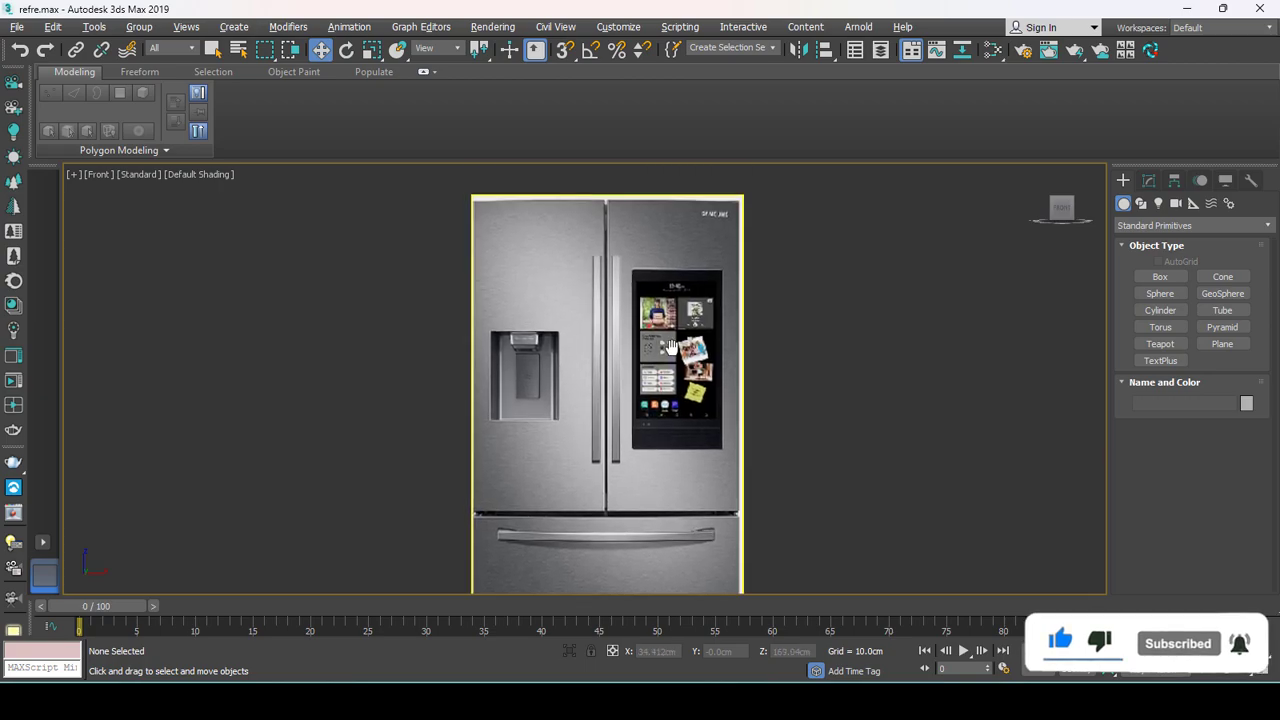
{"action": "scroll", "coordinate": [743, 335], "scroll_direction": "down", "scroll_amount": 2}
{"action": "middle_click_drag", "start_coordinate": [743, 335], "coordinate": [786, 351]}
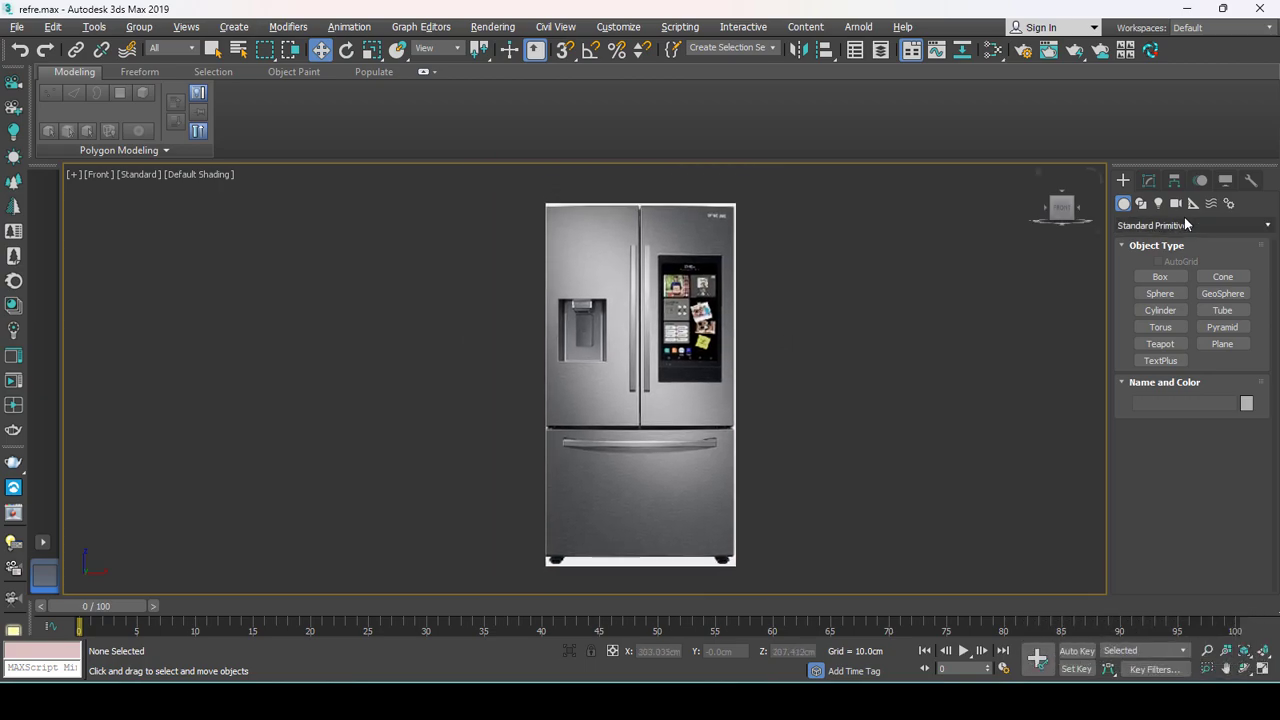
{"action": "left_click", "coordinate": [1160, 276]}
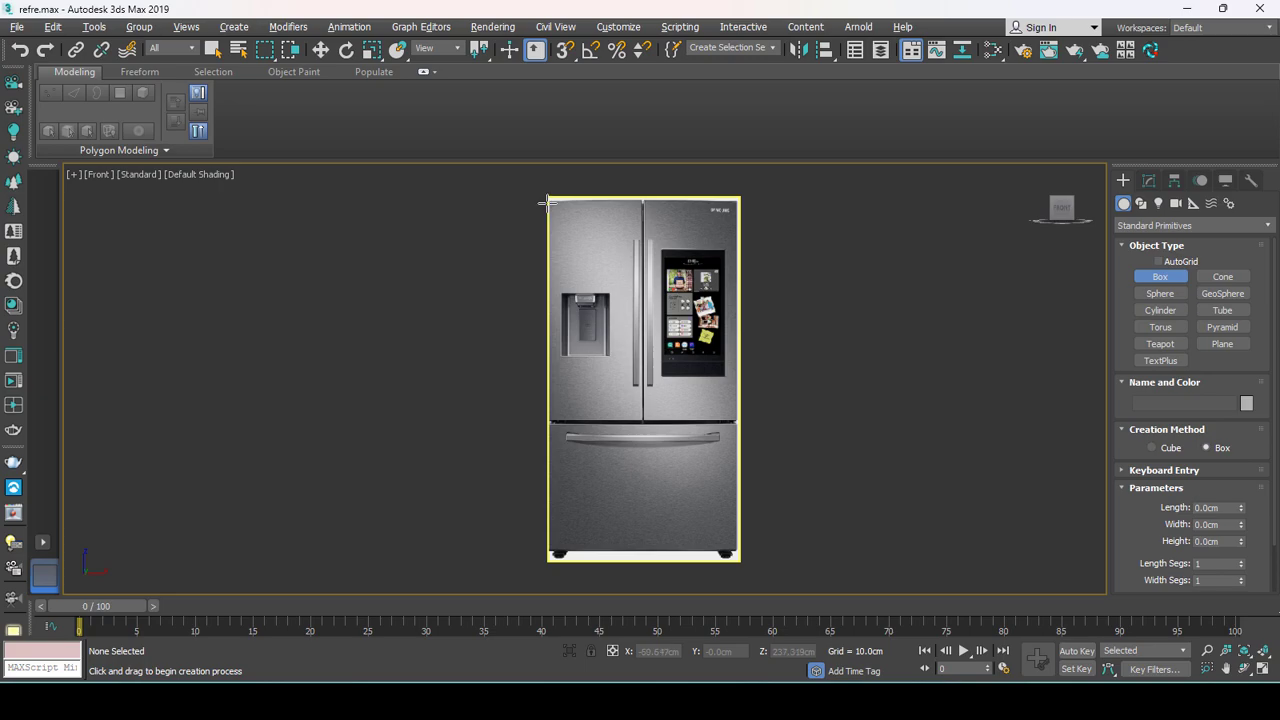
Draw a 231.774 × 125.5 × 92.389 cm box over the fridge outline, viewed with edged faces.
{"action": "left_click_drag", "start_coordinate": [547, 200], "coordinate": [736, 551]}
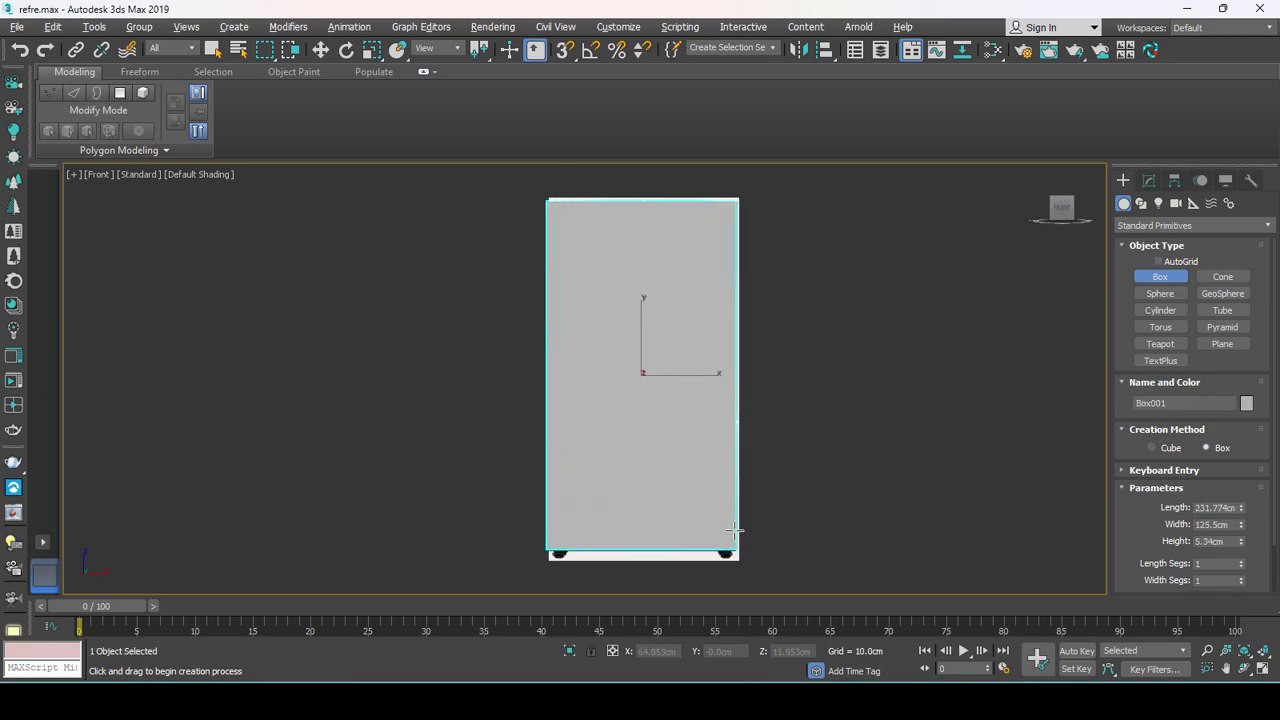
{"action": "key", "text": "alt+w"}
{"action": "key", "text": "alt+w"}
{"action": "mouse_move", "coordinate": [720, 410]}
{"action": "middle_mouse_down", "text": "alt"}
{"action": "mouse_move", "coordinate": [702, 413]}
{"action": "mouse_move", "coordinate": [682, 334]}
{"action": "middle_mouse_up", "text": "alt"}
{"action": "key", "text": "w"}
{"action": "key", "text": "F4"}
{"action": "scroll", "coordinate": [702, 413], "scroll_direction": "up", "scroll_amount": 2}
Convert Box001 to an Editable Poly.
{"action": "right_click", "coordinate": [682, 305]}
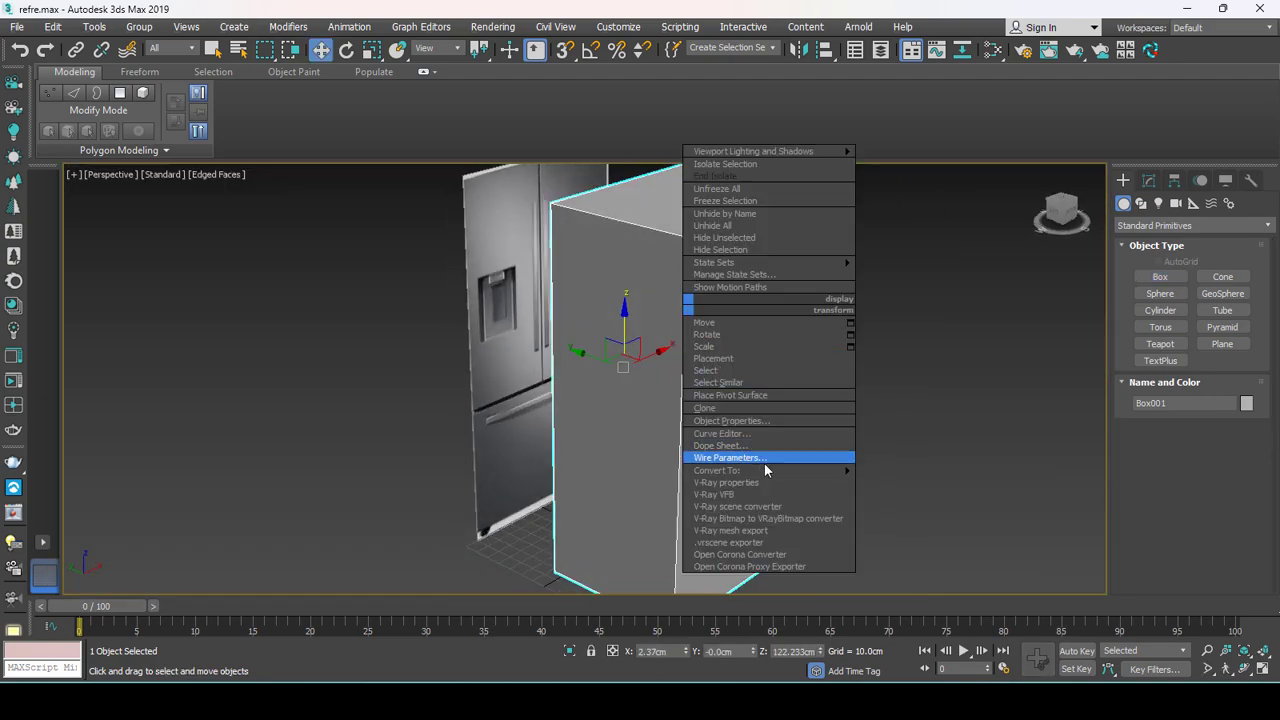
{"action": "left_click", "coordinate": [923, 483]}
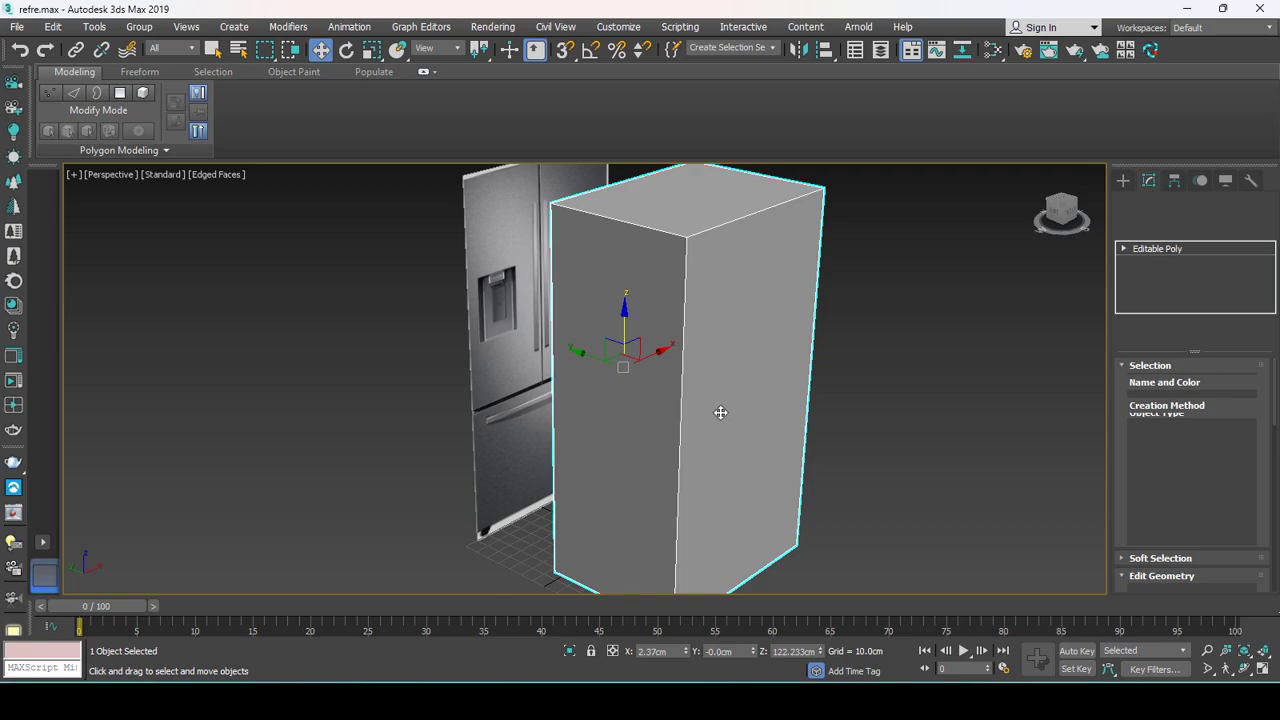
{"action": "key", "text": "alt+w"}
{"action": "key", "text": "alt+w"}
With See-Through on, Swift Loop a horizontal loop at the drawer line and a vertical loop at the door seam.
{"action": "key", "text": "alt+x"}
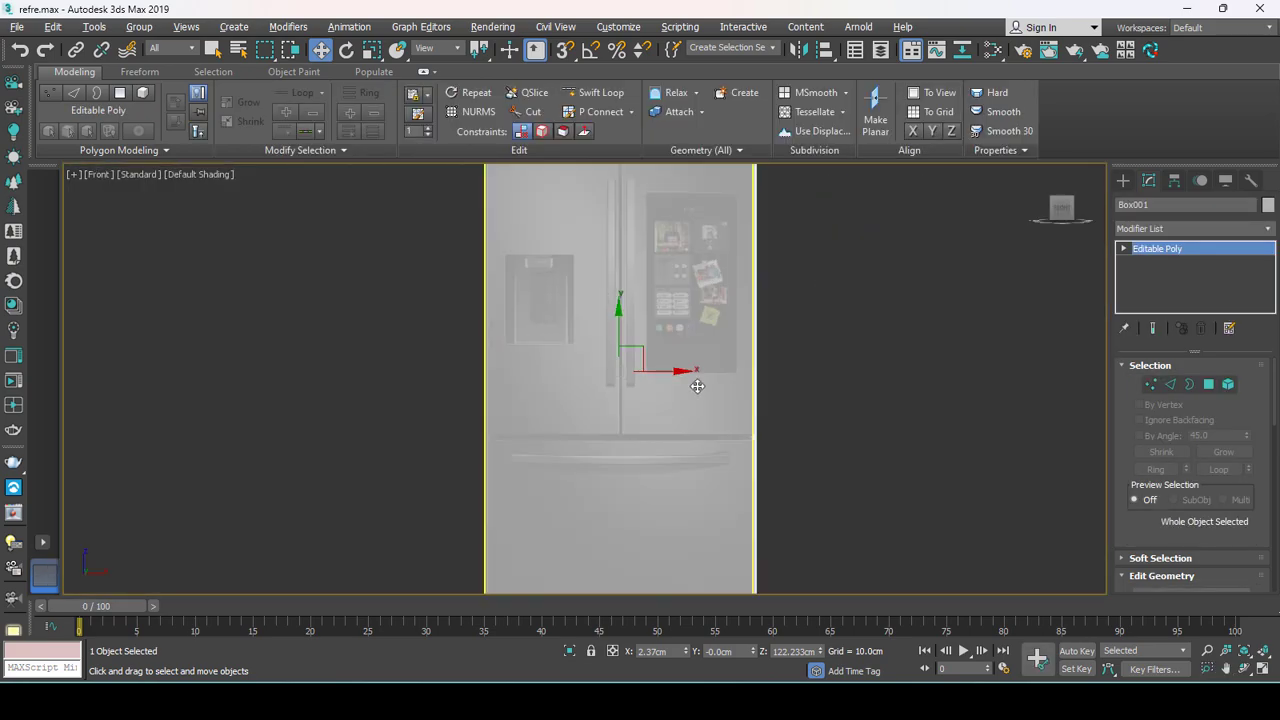
{"action": "left_click", "coordinate": [587, 97]}
{"action": "scroll", "coordinate": [680, 357], "scroll_direction": "up", "scroll_amount": 2}
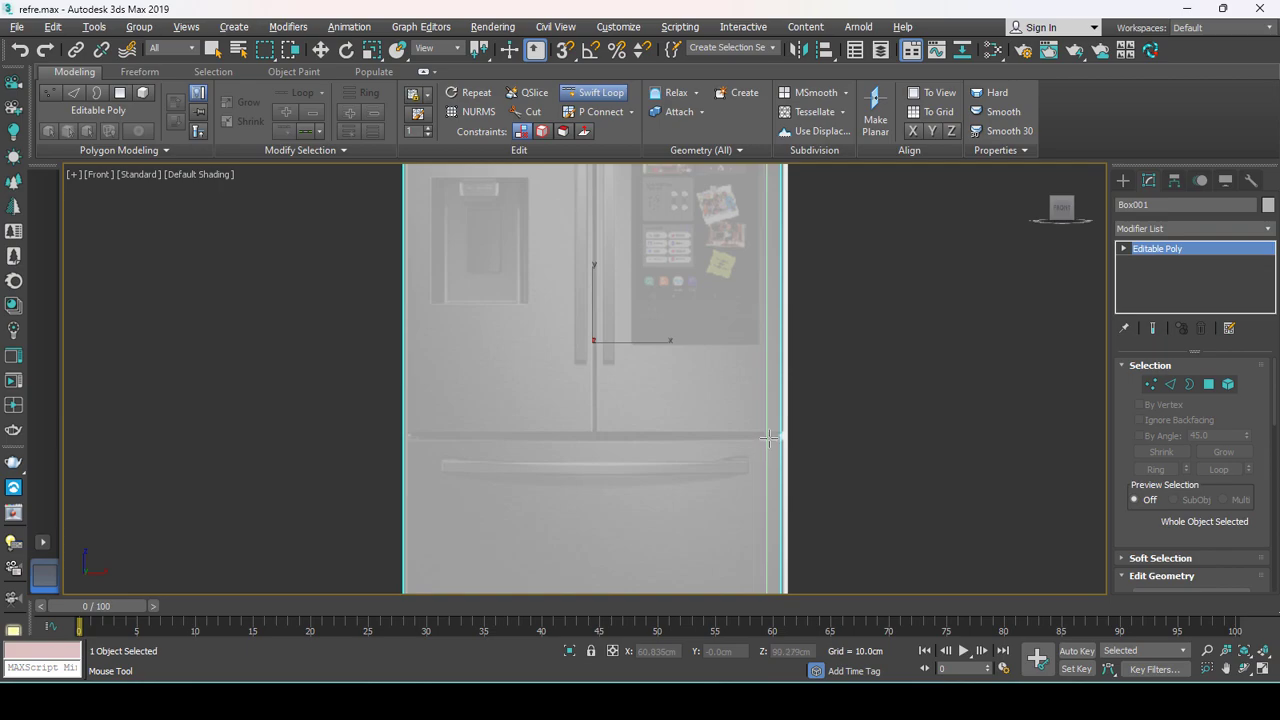
{"action": "key", "text": "F4"}
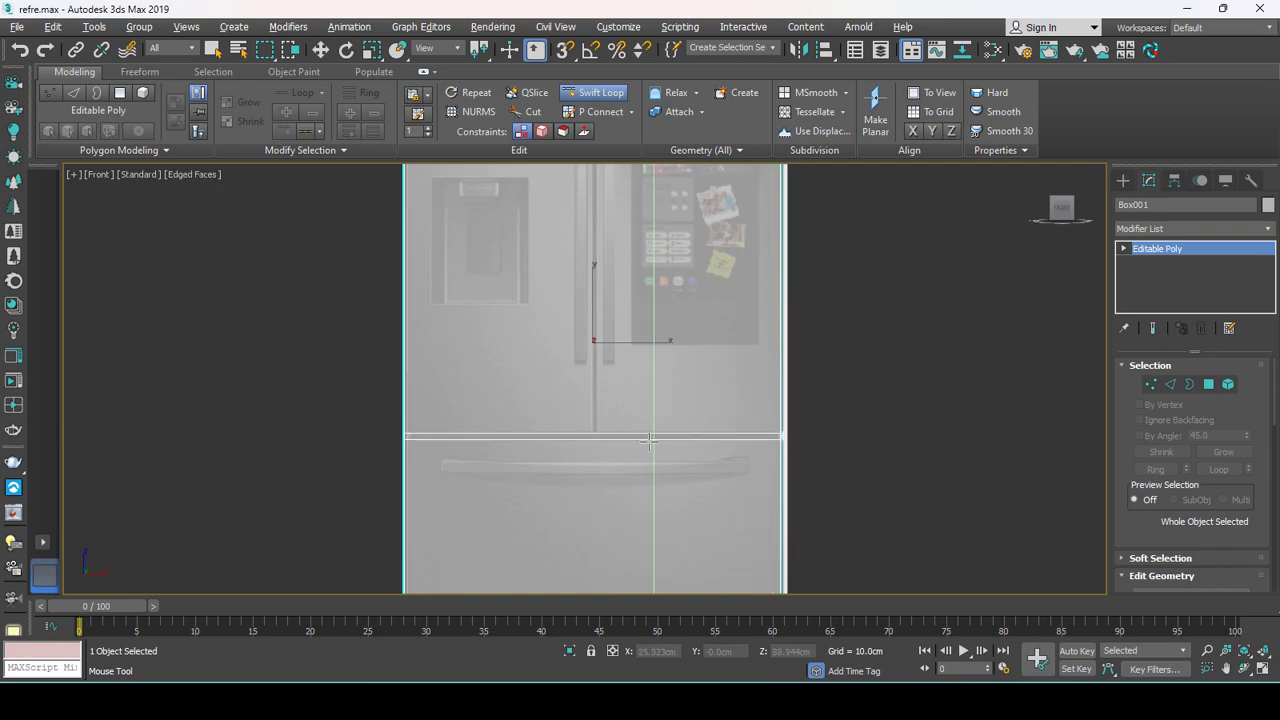
{"action": "scroll", "coordinate": [597, 436], "scroll_direction": "up", "scroll_amount": 2}
{"action": "scroll", "coordinate": [590, 440], "scroll_direction": "up", "scroll_amount": 3}
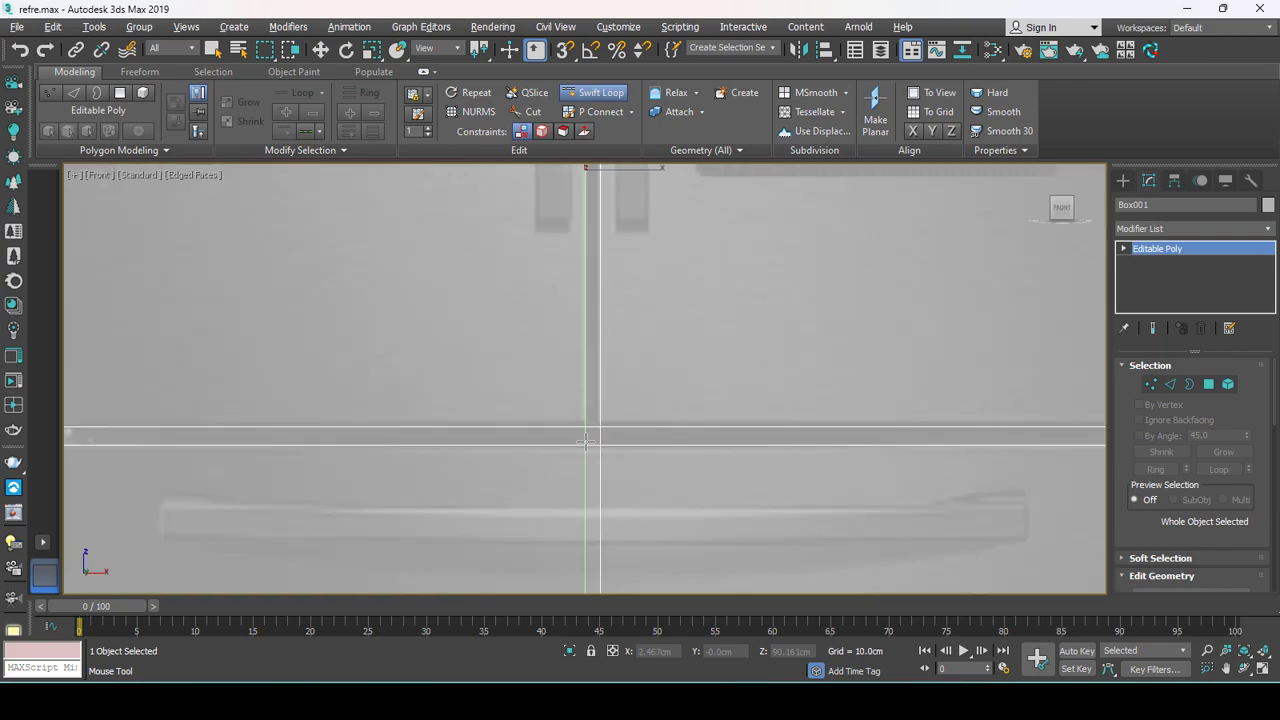
{"action": "right_click", "coordinate": [585, 441]}
{"action": "key", "text": "z"}
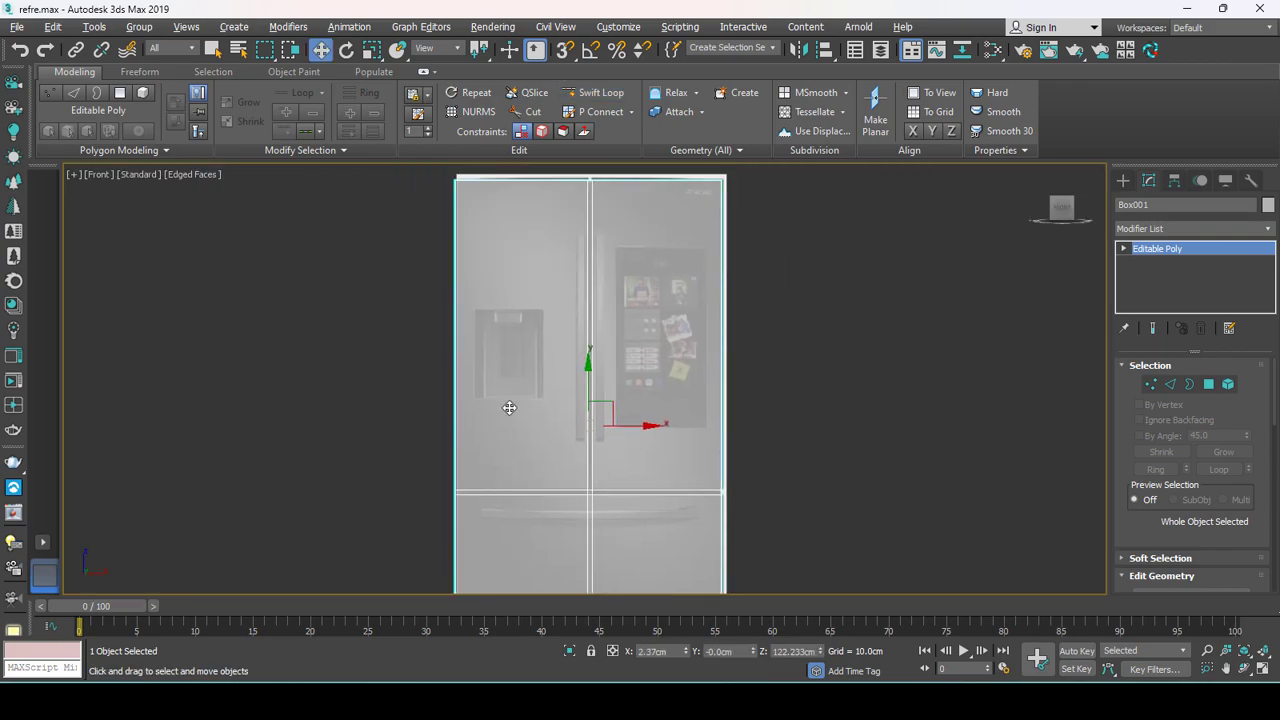
Select the two lower front faces and Shift-drag them forward, cloning them to a new object, Object001.
{"action": "key", "text": "4"}
{"action": "left_click", "coordinate": [607, 473], "text": "ctrl"}
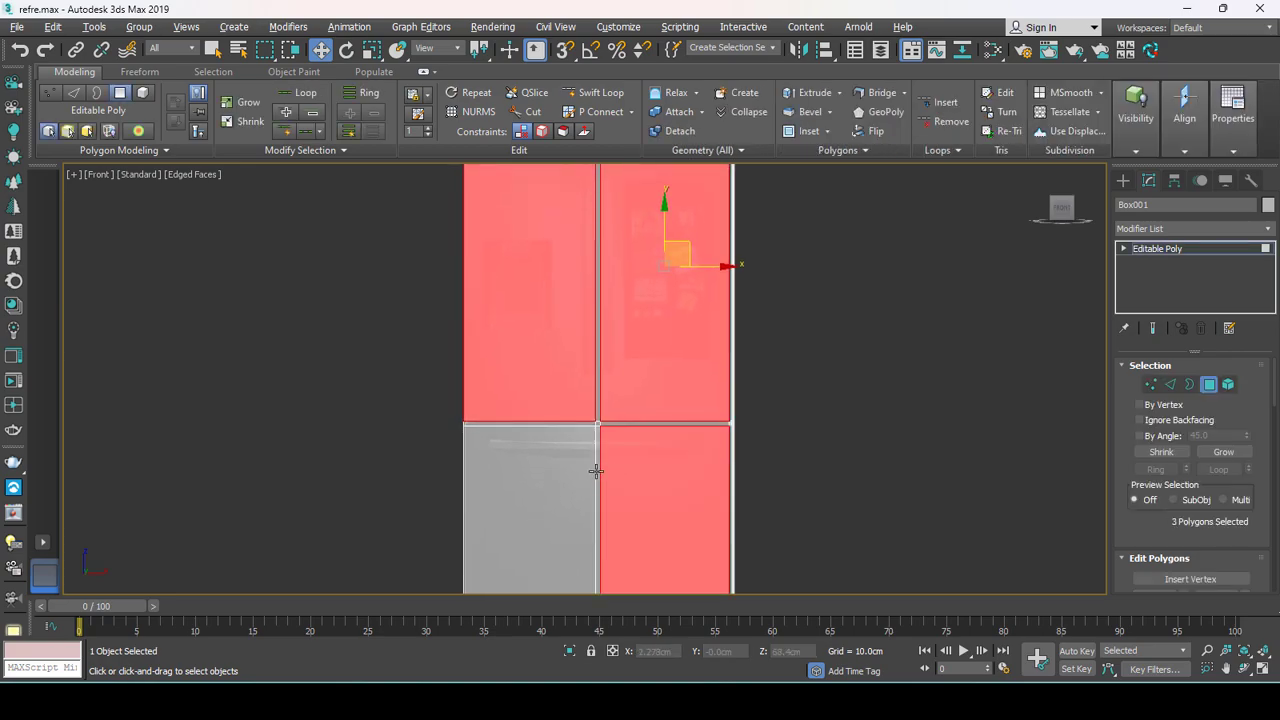
{"action": "left_click", "coordinate": [596, 470], "text": "ctrl"}
{"action": "key", "text": "alt+w"}
{"action": "key", "text": "alt+w"}
{"action": "scroll", "coordinate": [612, 490], "scroll_direction": "up", "scroll_amount": 3}
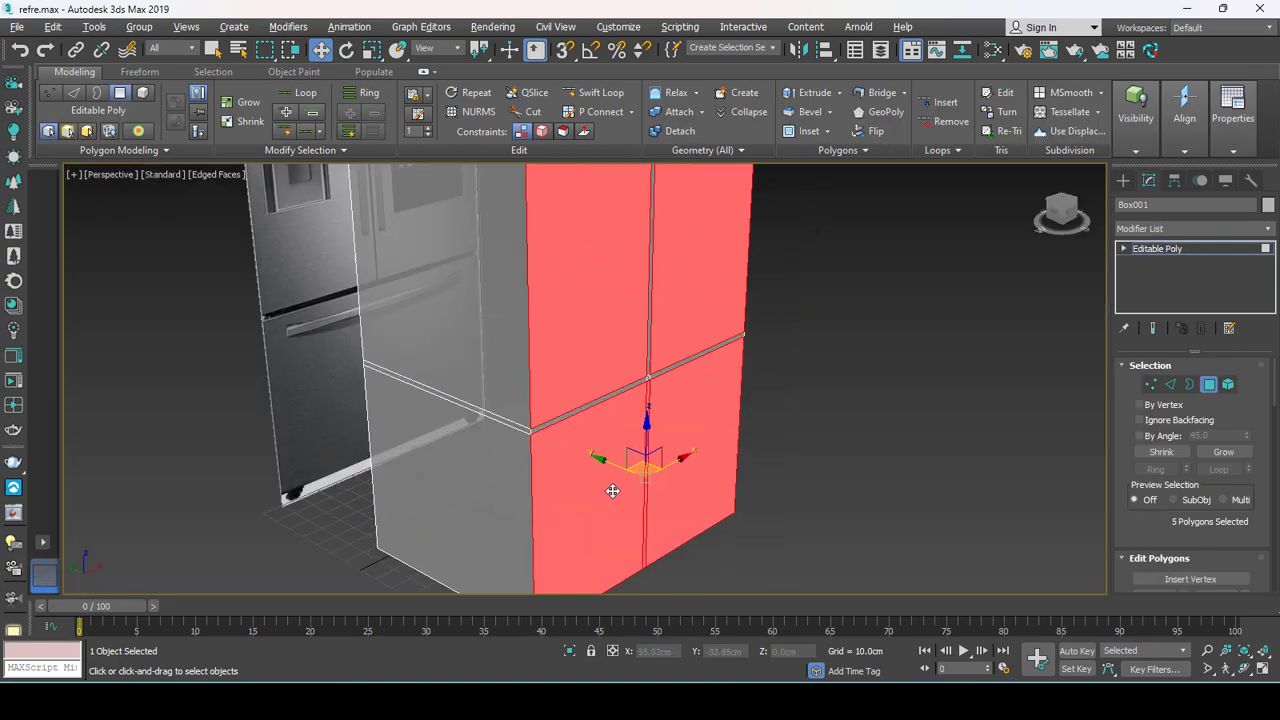
{"action": "left_click_drag", "start_coordinate": [612, 490], "coordinate": [608, 465], "text": "shift"}
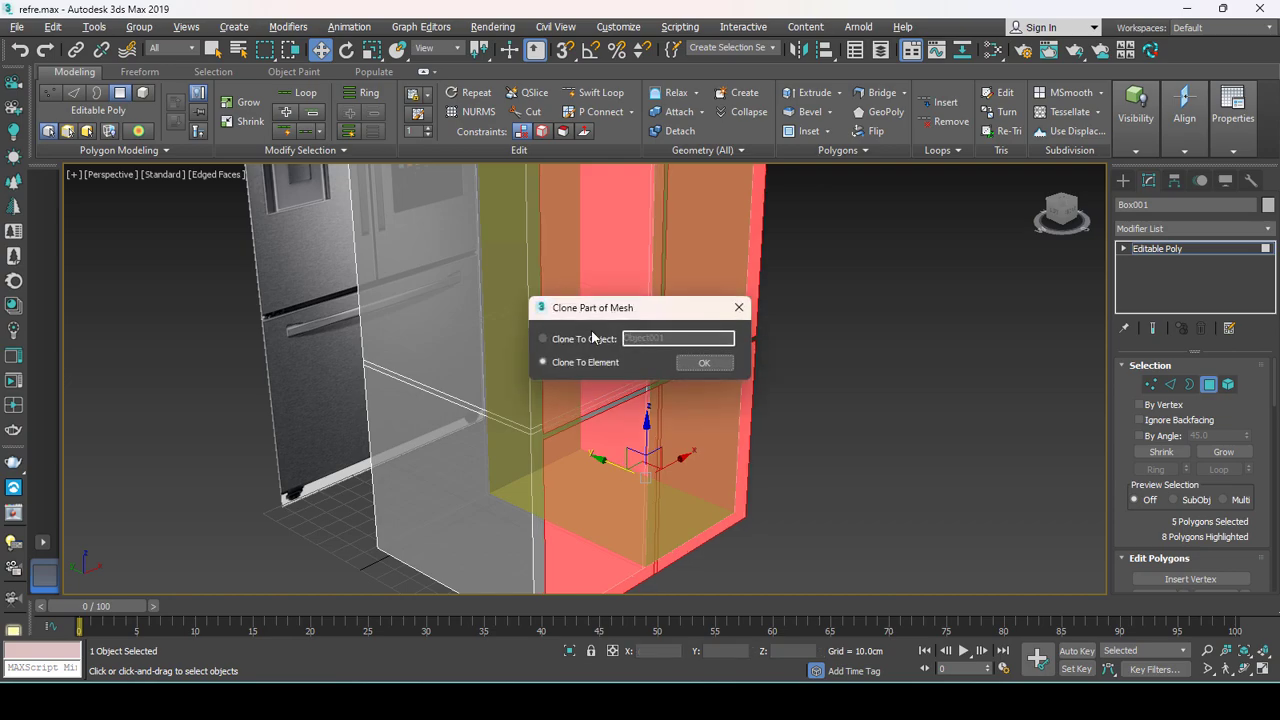
{"action": "left_click", "coordinate": [704, 363]}
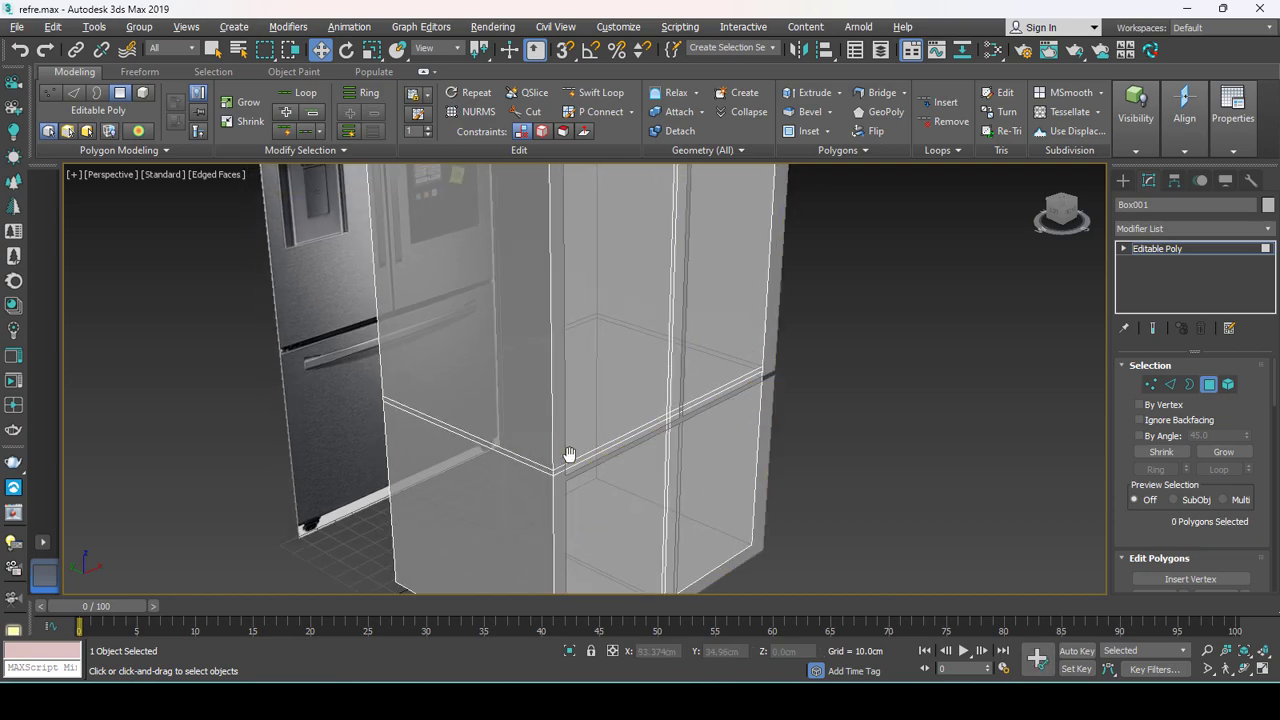
{"action": "left_click", "coordinate": [1161, 250]}
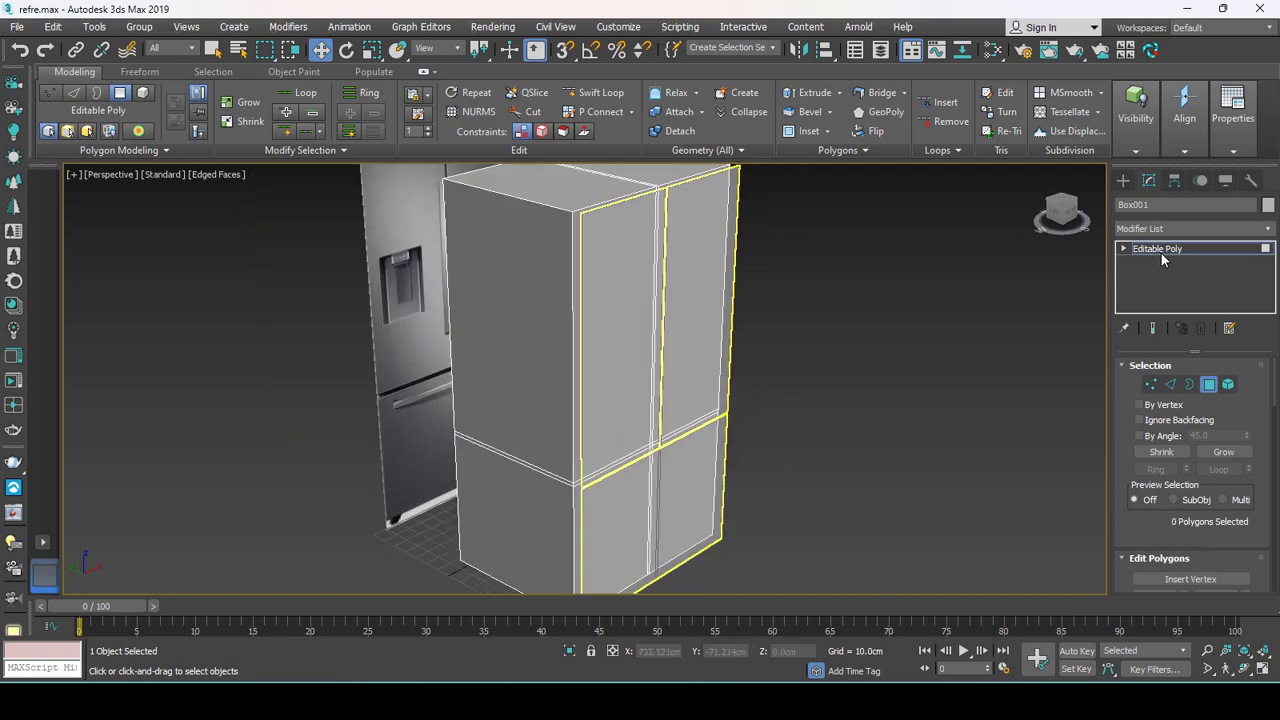
Select the door panel Object001 and orbit close to it, clearing its edge selection.
{"action": "left_click", "coordinate": [650, 315]}
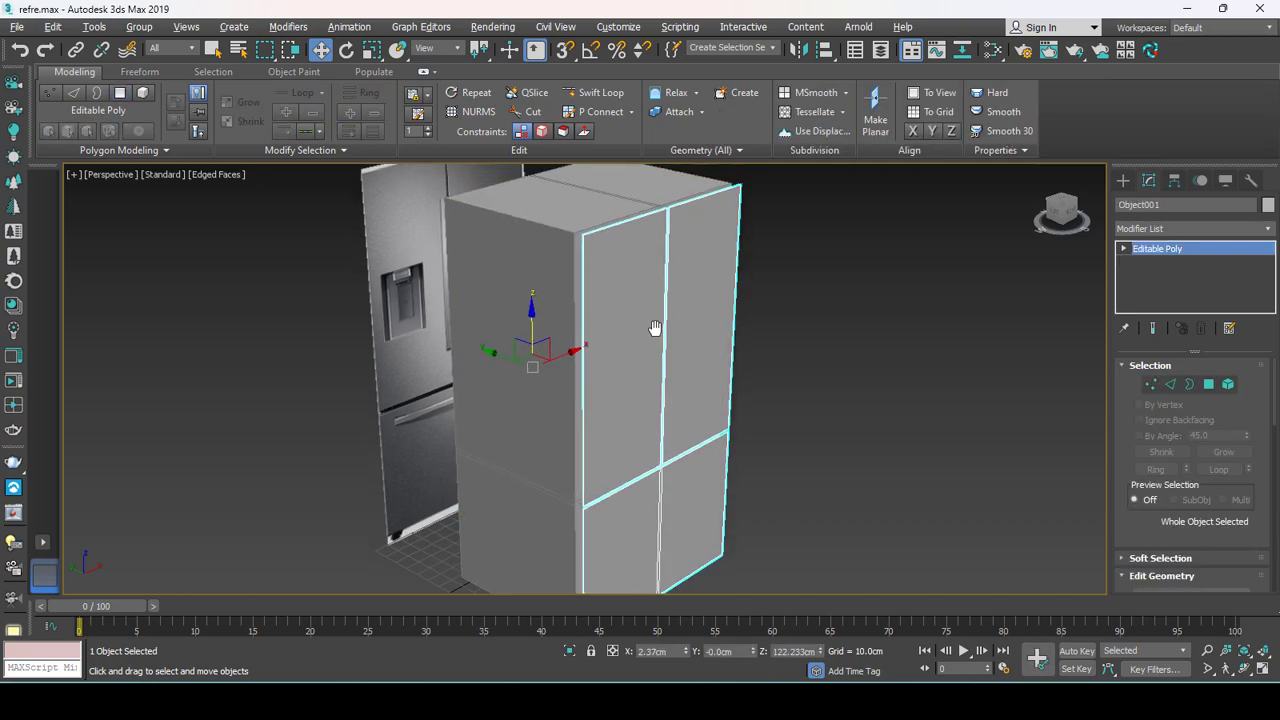
{"action": "middle_click_drag", "start_coordinate": [657, 334], "coordinate": [613, 277], "text": "alt"}
{"action": "scroll", "coordinate": [646, 377], "scroll_direction": "up", "scroll_amount": 1}
{"action": "scroll", "coordinate": [663, 429], "scroll_direction": "up", "scroll_amount": 3}
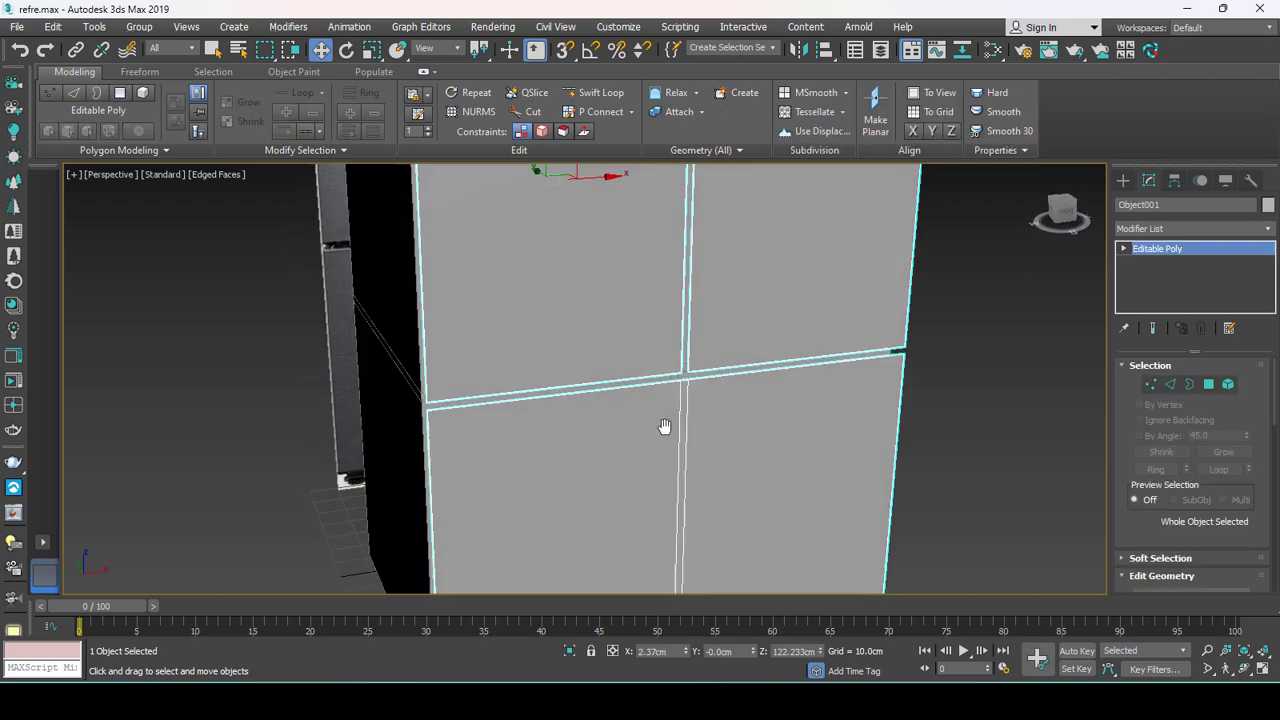
{"action": "scroll", "coordinate": [646, 363], "scroll_direction": "up", "scroll_amount": 2}
{"action": "scroll", "coordinate": [673, 362], "scroll_direction": "up", "scroll_amount": 3}
{"action": "key", "text": "2"}
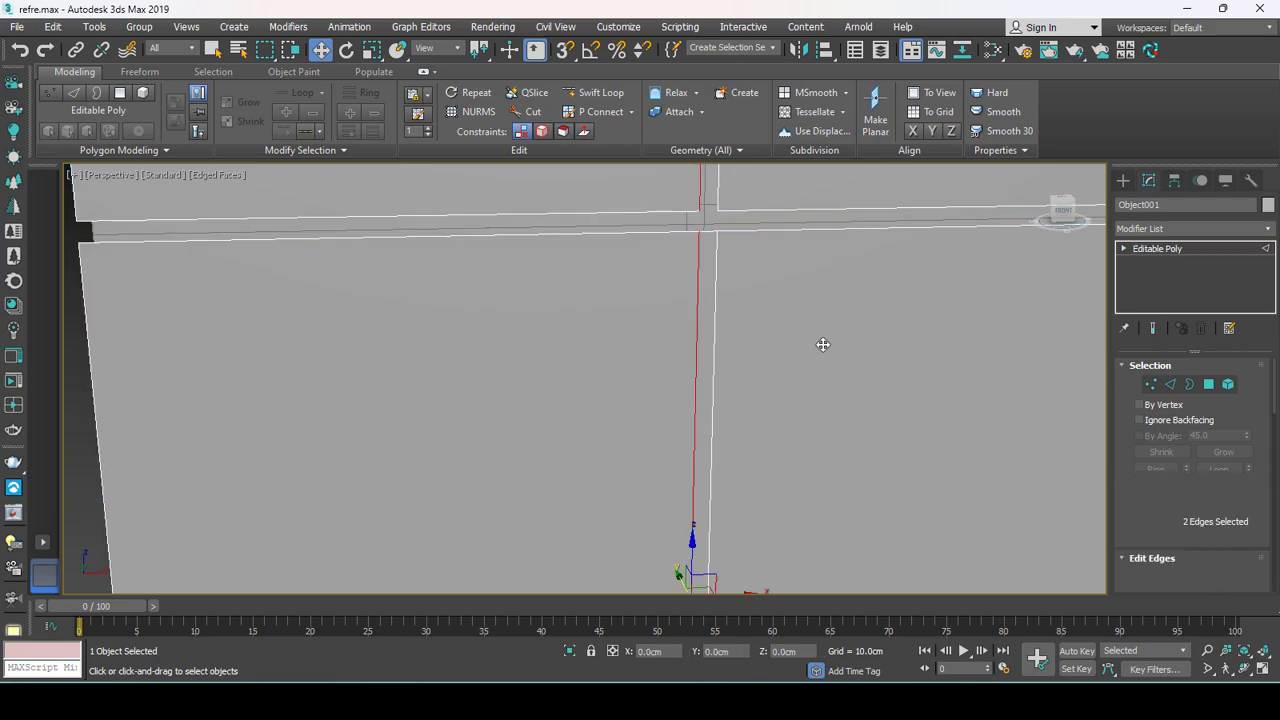
{"action": "left_click", "coordinate": [815, 344]}
{"action": "scroll", "coordinate": [801, 353], "scroll_direction": "down", "scroll_amount": 5}
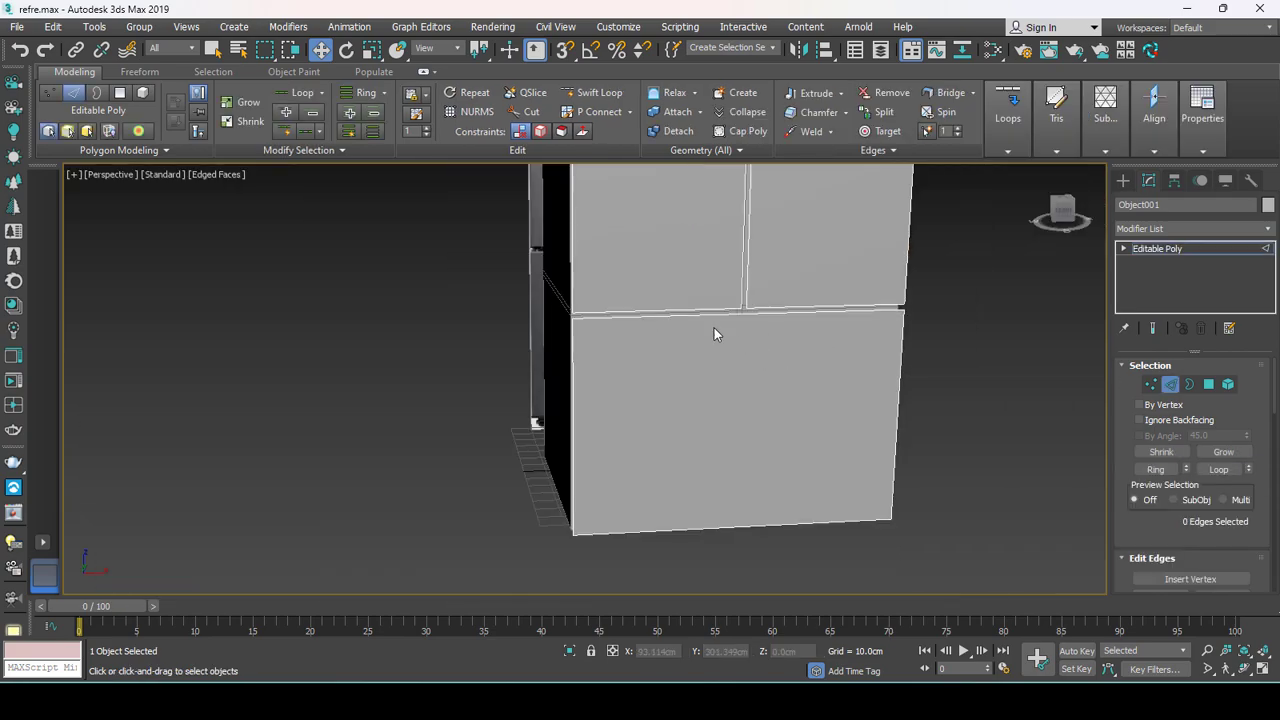
{"action": "mouse_move", "coordinate": [714, 327]}
{"action": "middle_mouse_down", "text": "alt"}
{"action": "mouse_move", "coordinate": [692, 416]}
{"action": "mouse_move", "coordinate": [694, 371]}
{"action": "mouse_move", "coordinate": [694, 482]}
{"action": "middle_mouse_up", "text": "alt"}
Select all of Object001's open borders and Shift-drag them back to give the doors thickness.
{"action": "key", "text": "3"}
{"action": "key", "text": "ctrl+a"}
{"action": "left_click_drag", "start_coordinate": [700, 490], "coordinate": [684, 476], "text": "shift"}
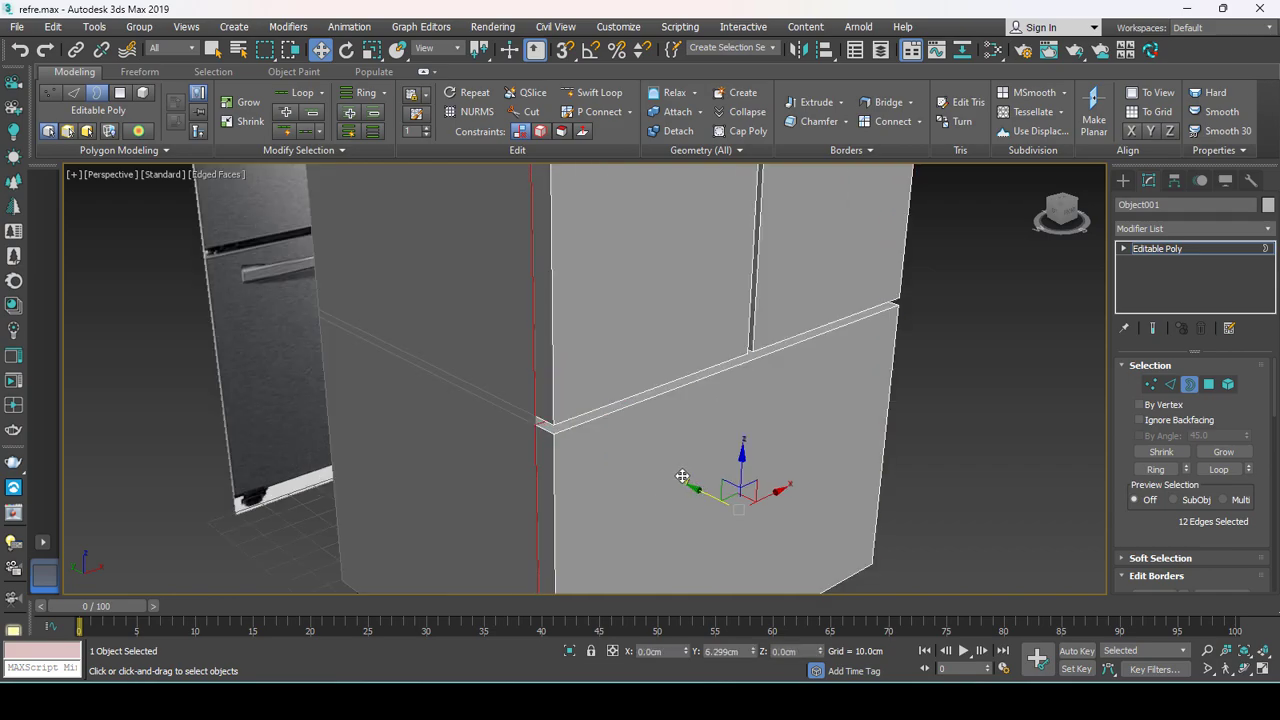
{"action": "scroll", "coordinate": [683, 475], "scroll_direction": "down", "scroll_amount": 4}
{"action": "mouse_move", "coordinate": [686, 457]}
{"action": "middle_mouse_down", "text": "alt"}
{"action": "mouse_move", "coordinate": [674, 449]}
{"action": "mouse_move", "coordinate": [700, 446]}
{"action": "mouse_move", "coordinate": [717, 423]}
{"action": "mouse_move", "coordinate": [734, 428]}
{"action": "mouse_move", "coordinate": [689, 434]}
{"action": "mouse_move", "coordinate": [789, 314]}
{"action": "middle_mouse_up", "text": "alt"}
Orbit the perspective view to check the thickened panel beside the fridge and clear the border selection.
{"action": "key", "text": "alt+w"}
{"action": "middle_click", "coordinate": [786, 304]}
{"action": "key", "text": "alt+w"}
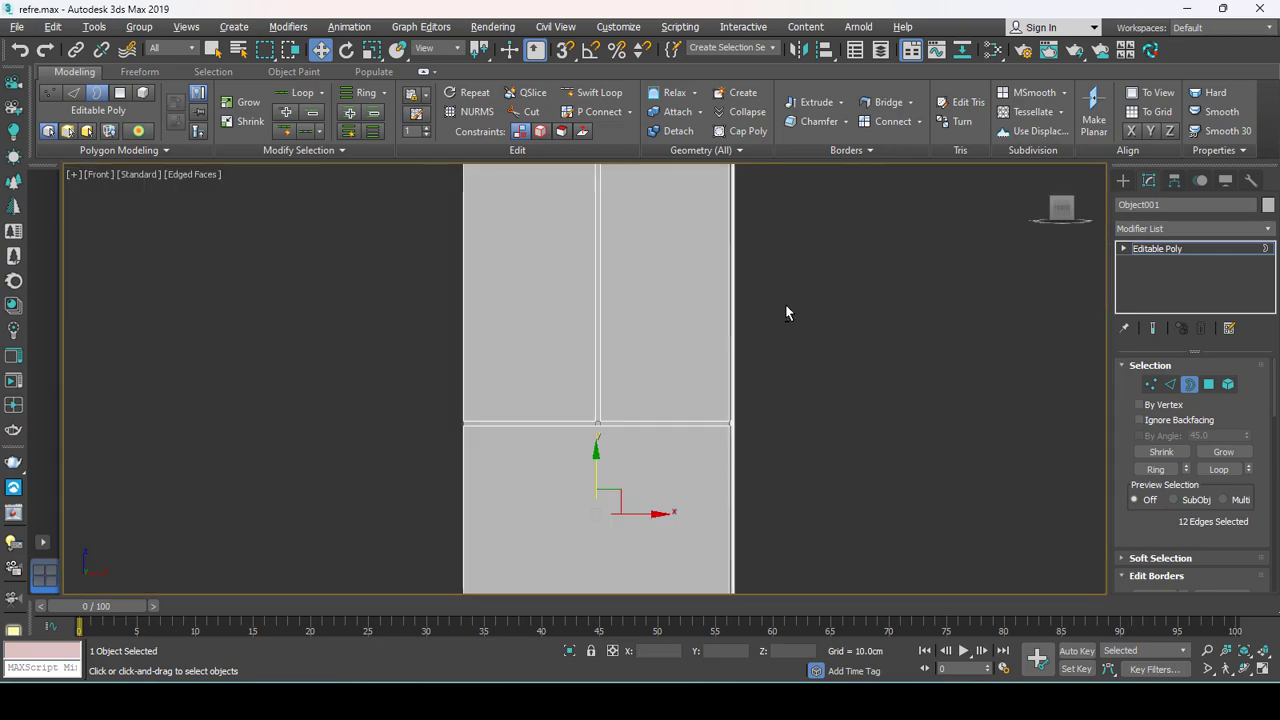
{"action": "key", "text": "alt+w"}
{"action": "middle_click", "coordinate": [897, 468]}
{"action": "key", "text": "alt+w"}
{"action": "scroll", "coordinate": [777, 451], "scroll_direction": "up", "scroll_amount": 3}
{"action": "scroll", "coordinate": [814, 406], "scroll_direction": "down", "scroll_amount": 3}
{"action": "mouse_move", "coordinate": [814, 406]}
{"action": "middle_mouse_down", "text": "alt"}
{"action": "mouse_move", "coordinate": [711, 414]}
{"action": "mouse_move", "coordinate": [611, 354]}
{"action": "mouse_move", "coordinate": [624, 272]}
{"action": "mouse_move", "coordinate": [733, 309]}
{"action": "mouse_move", "coordinate": [694, 337]}
{"action": "middle_mouse_up", "text": "alt"}
{"action": "left_click", "coordinate": [625, 277]}
{"action": "scroll", "coordinate": [647, 235], "scroll_direction": "up", "scroll_amount": 2}
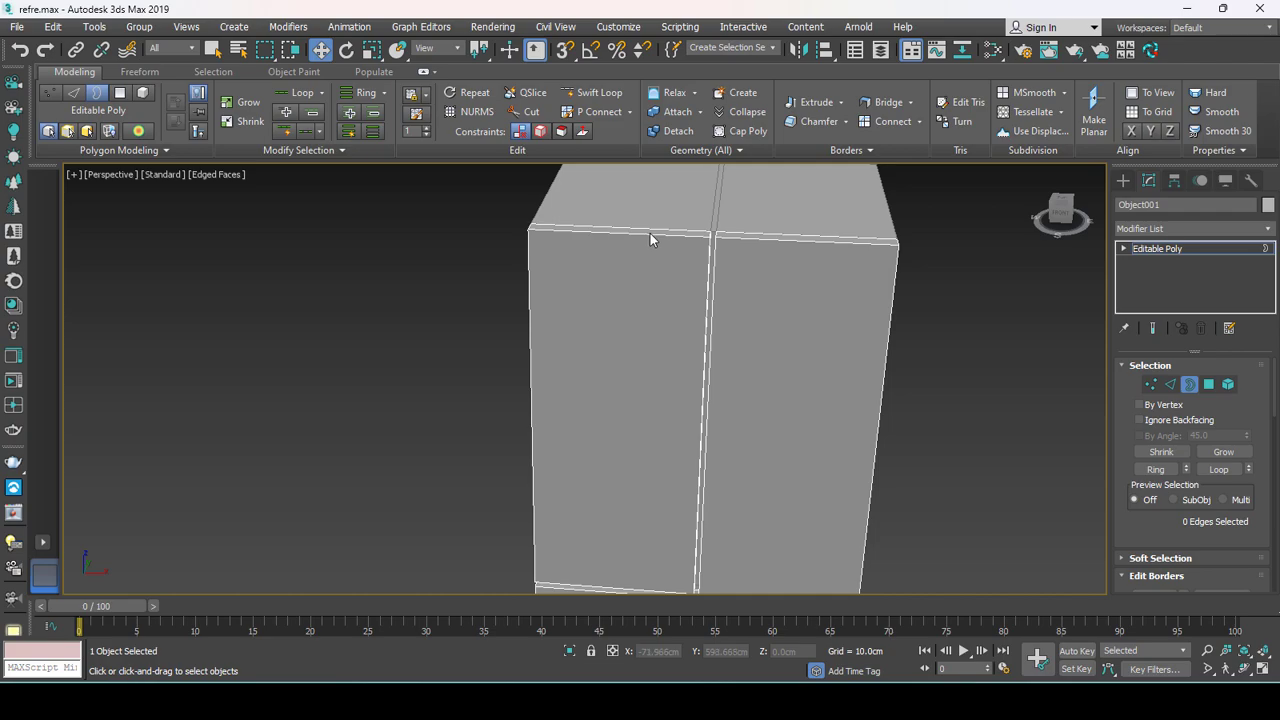
Ring the top front edges of both doors and connect them with three new vertical edges.
{"action": "key", "text": "2"}
{"action": "left_click", "coordinate": [650, 234]}
{"action": "left_click", "coordinate": [776, 237], "text": "ctrl"}
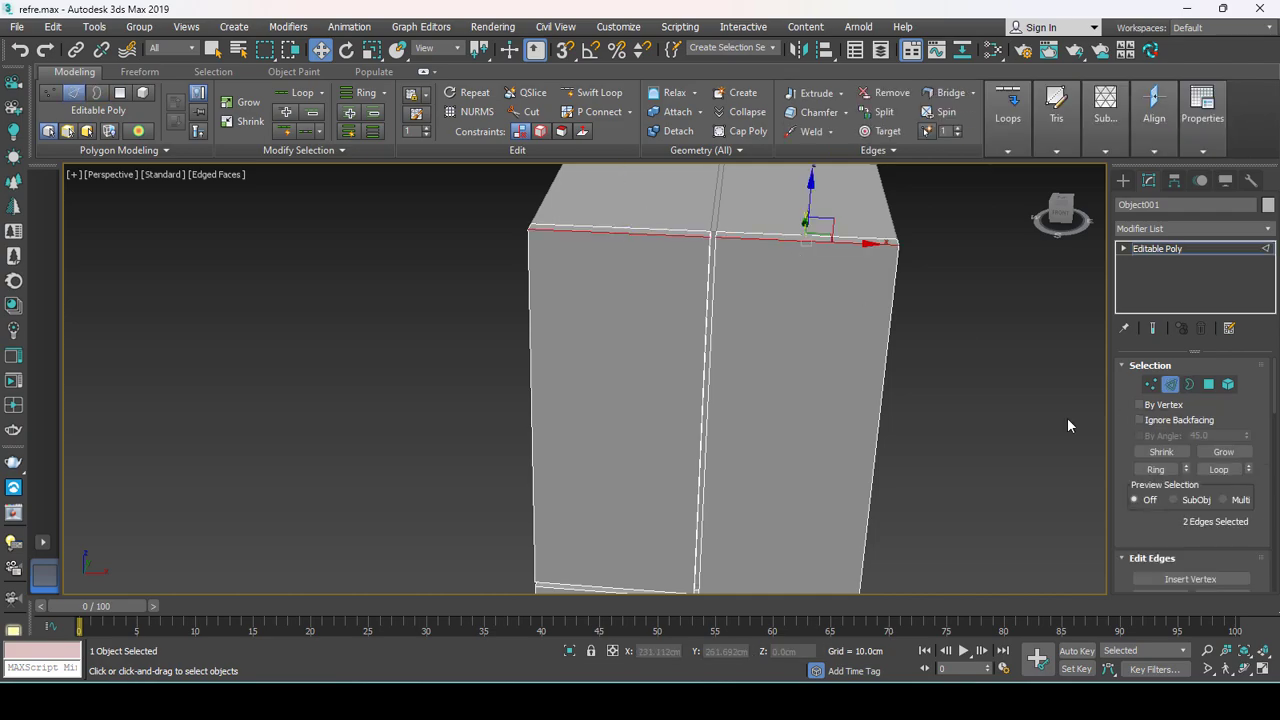
{"action": "left_click", "coordinate": [1143, 470]}
{"action": "middle_click_drag", "start_coordinate": [795, 348], "coordinate": [831, 283], "text": "alt"}
{"action": "right_click", "coordinate": [831, 283]}
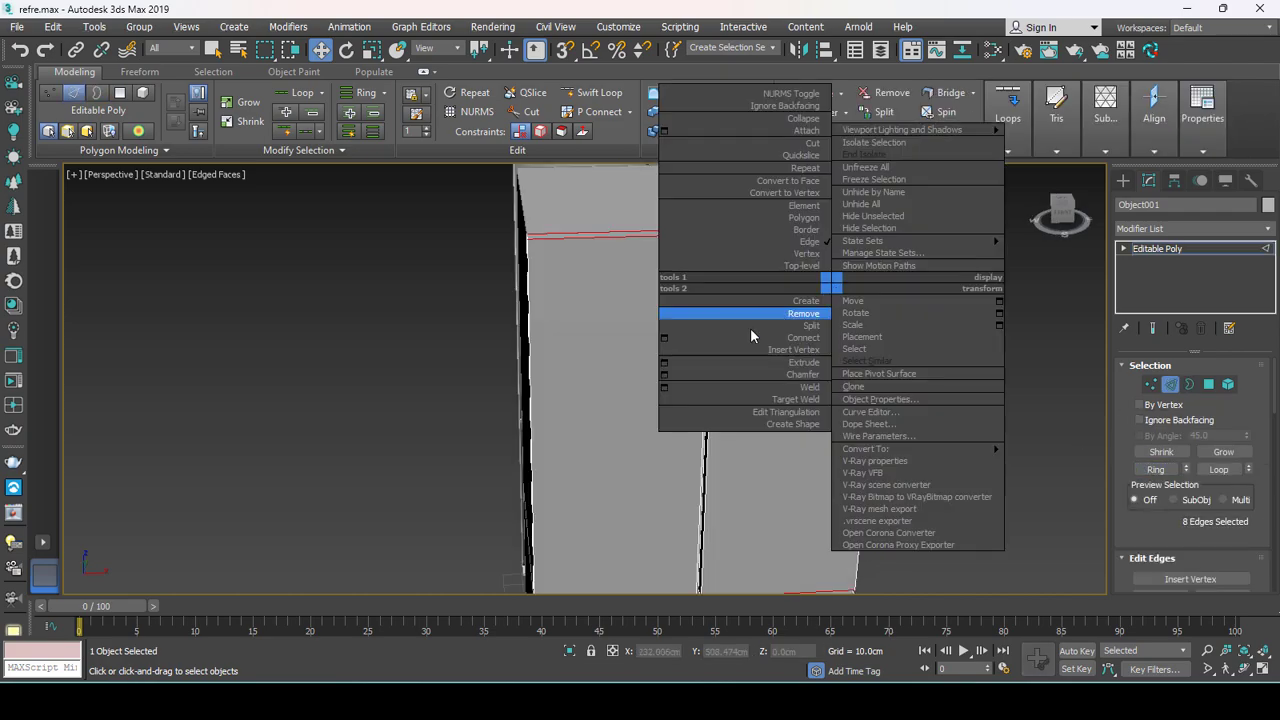
{"action": "left_click", "coordinate": [664, 337]}
{"action": "left_click_drag", "start_coordinate": [598, 388], "coordinate": [603, 377]}
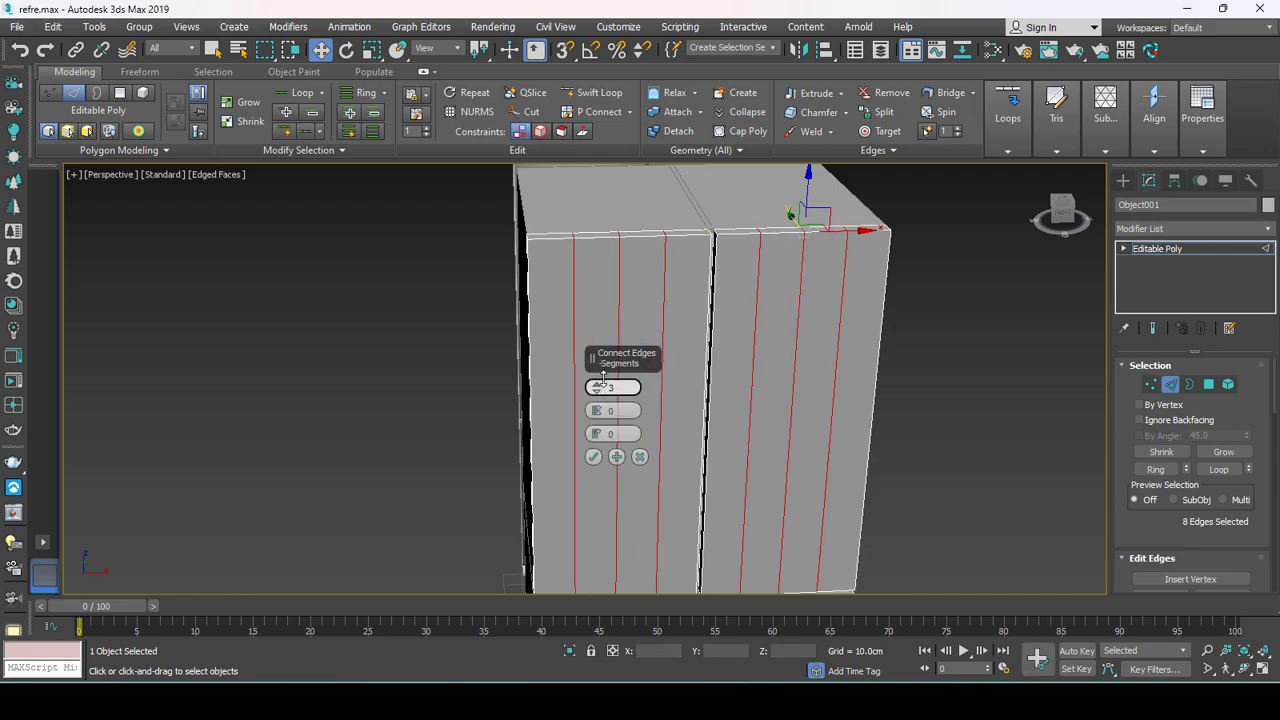
{"action": "left_click", "coordinate": [593, 456]}
Push pairs of vertical edges on each door slightly forward to bow the fronts, then orbit to check.
{"action": "mouse_move", "coordinate": [600, 429]}
{"action": "middle_mouse_down", "text": "alt"}
{"action": "mouse_move", "coordinate": [603, 320]}
{"action": "mouse_move", "coordinate": [790, 243]}
{"action": "middle_mouse_up", "text": "alt"}
{"action": "left_click", "coordinate": [603, 291]}
{"action": "left_click", "coordinate": [787, 241], "text": "ctrl"}
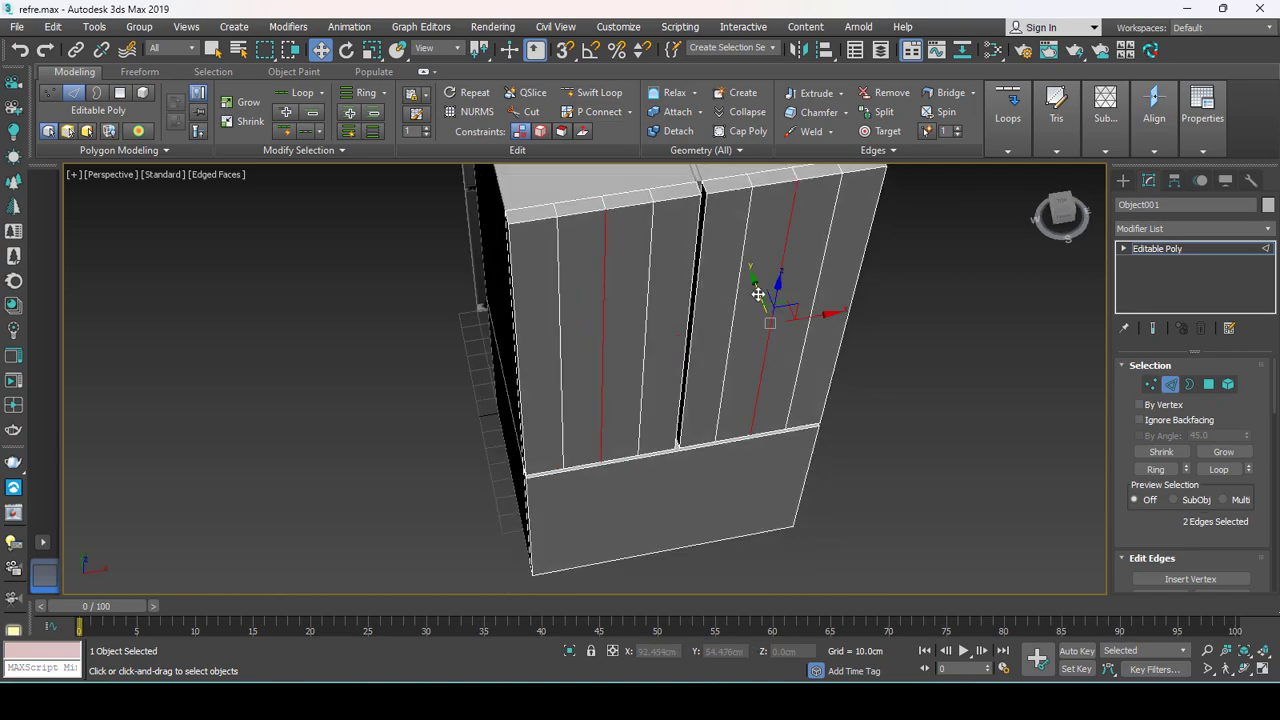
{"action": "left_click_drag", "start_coordinate": [758, 295], "coordinate": [763, 300]}
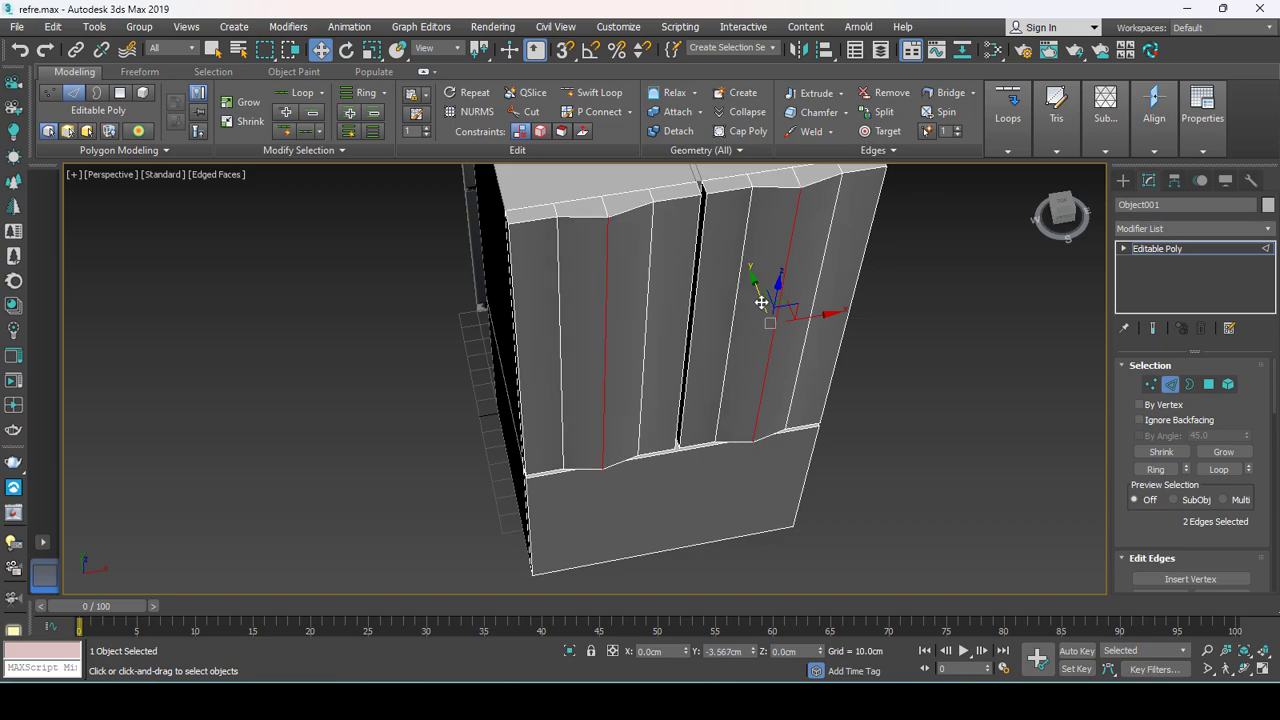
{"action": "left_click", "coordinate": [649, 250]}
{"action": "left_click", "coordinate": [555, 270], "text": "ctrl"}
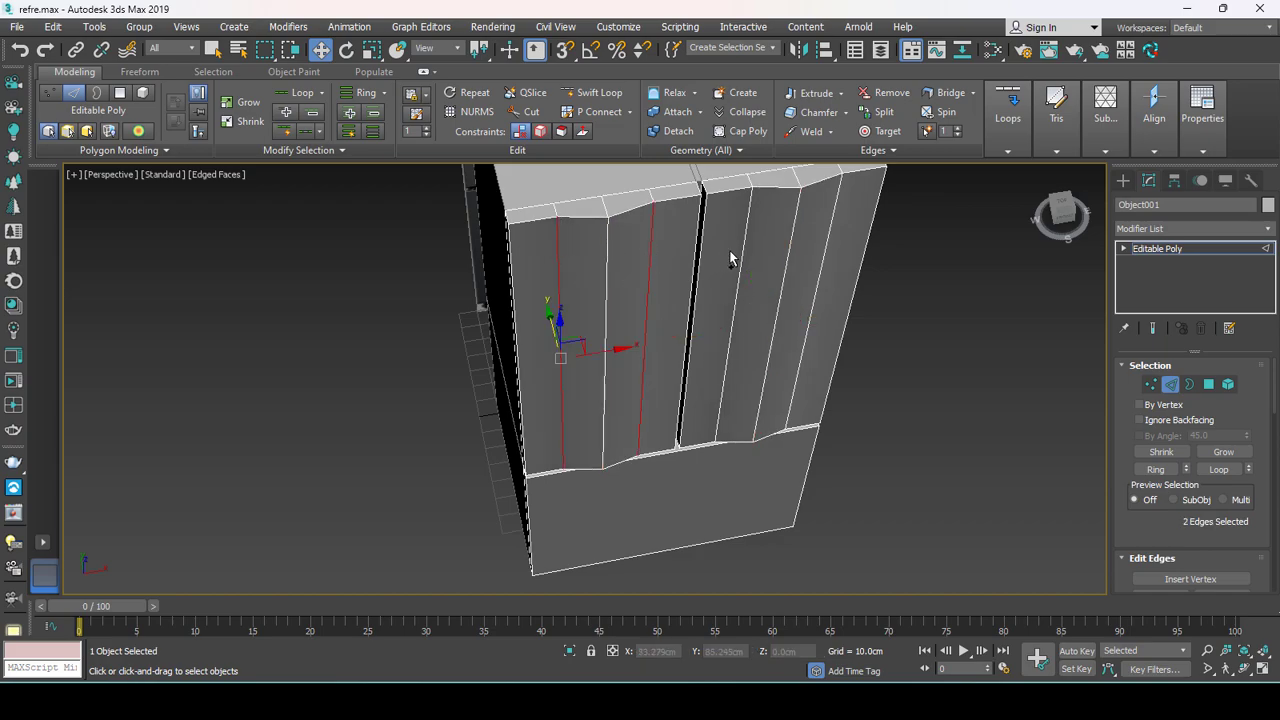
{"action": "middle_click_drag", "start_coordinate": [826, 237], "coordinate": [714, 316], "text": "alt"}
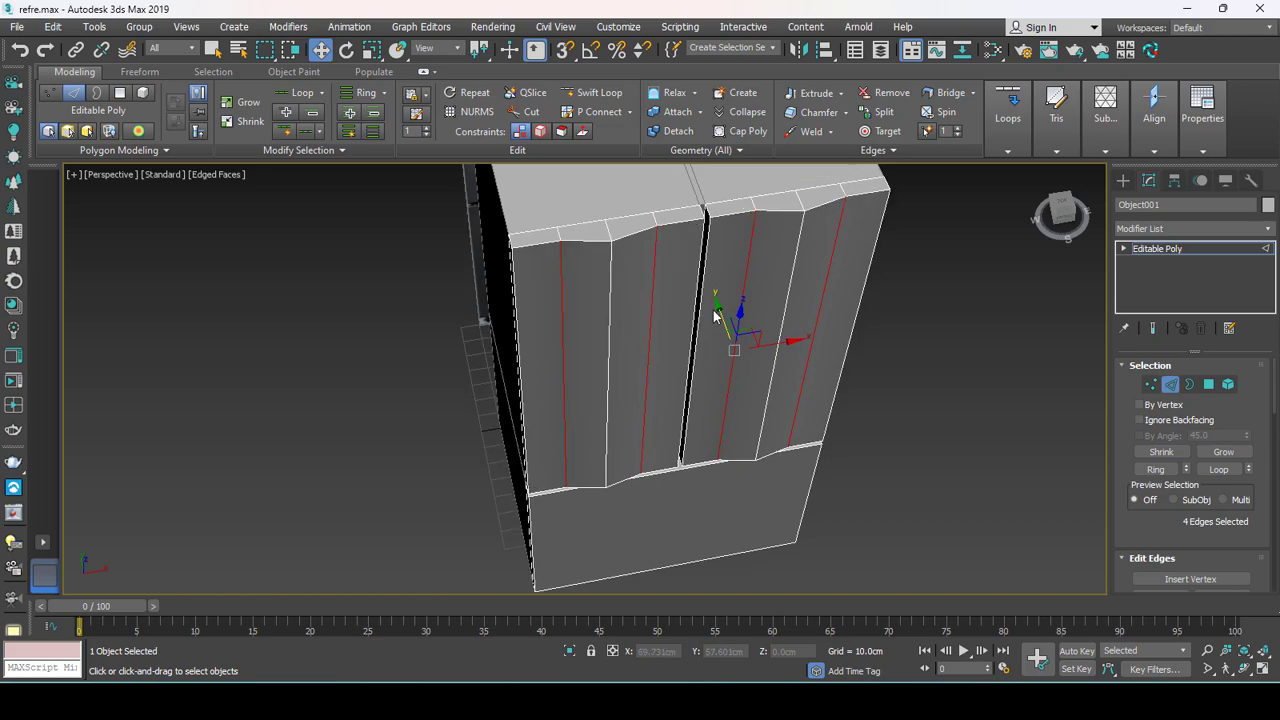
{"action": "left_click_drag", "start_coordinate": [723, 312], "coordinate": [725, 315]}
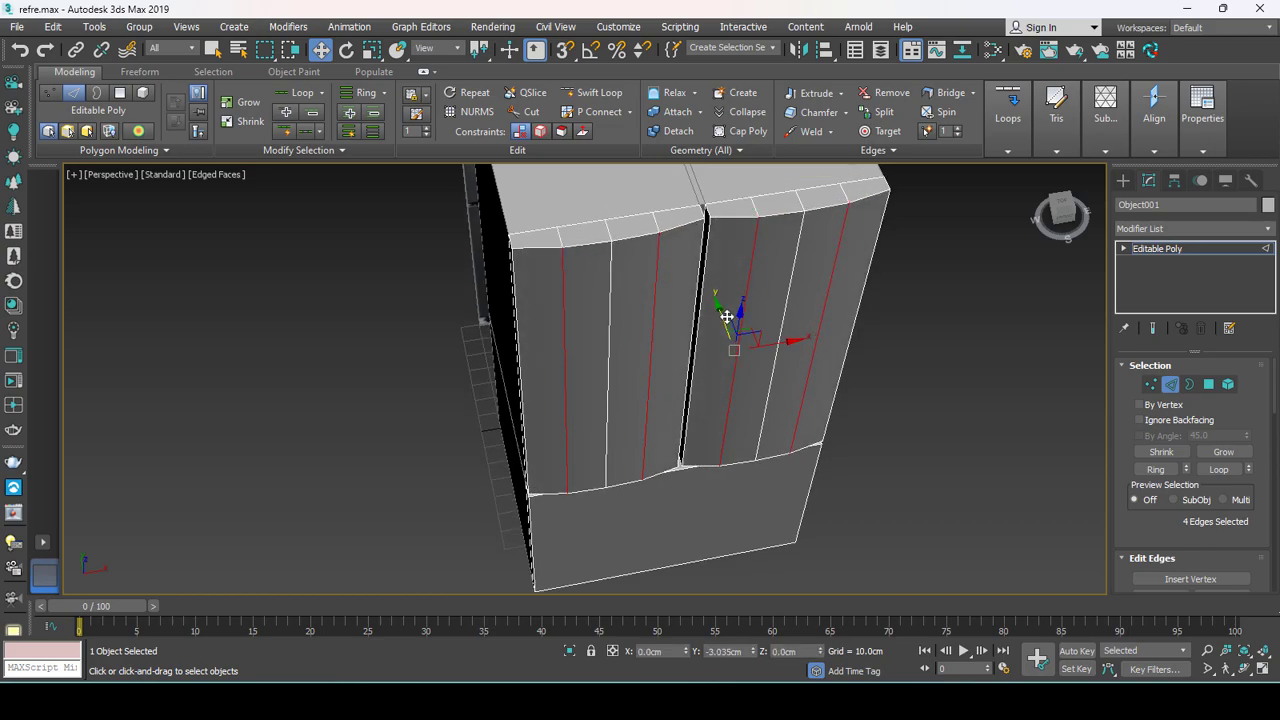
{"action": "mouse_move", "coordinate": [727, 316]}
{"action": "middle_mouse_down", "text": "alt"}
{"action": "mouse_move", "coordinate": [820, 271]}
{"action": "mouse_move", "coordinate": [789, 293]}
{"action": "mouse_move", "coordinate": [826, 317]}
{"action": "mouse_move", "coordinate": [828, 295]}
{"action": "mouse_move", "coordinate": [888, 292]}
{"action": "mouse_move", "coordinate": [652, 284]}
{"action": "mouse_move", "coordinate": [771, 251]}
{"action": "mouse_move", "coordinate": [754, 286]}
{"action": "mouse_move", "coordinate": [667, 258]}
{"action": "middle_mouse_up", "text": "alt"}
{"action": "scroll", "coordinate": [830, 295], "scroll_direction": "up", "scroll_amount": 3}
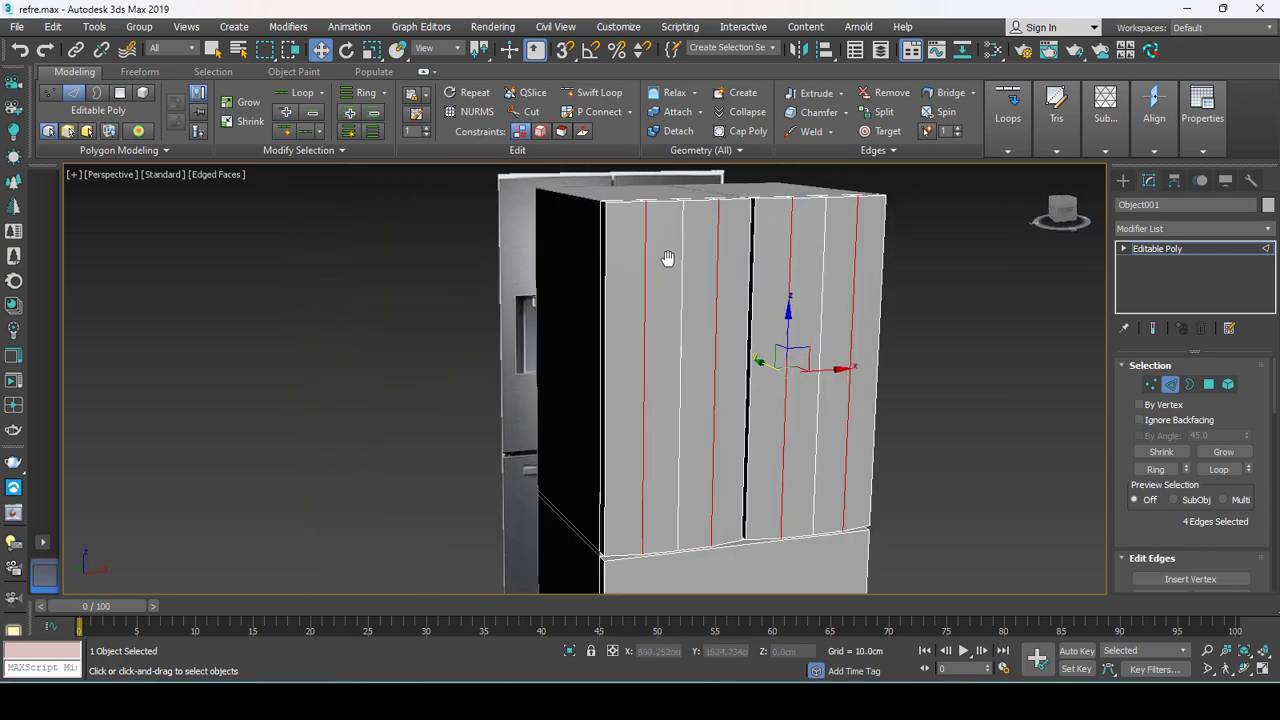
{"action": "key", "text": "alt+w"}
{"action": "key", "text": "alt+w"}
At object level in the maximized Front view, reselect the door model and make it see-through.
{"action": "left_click", "coordinate": [1158, 250]}
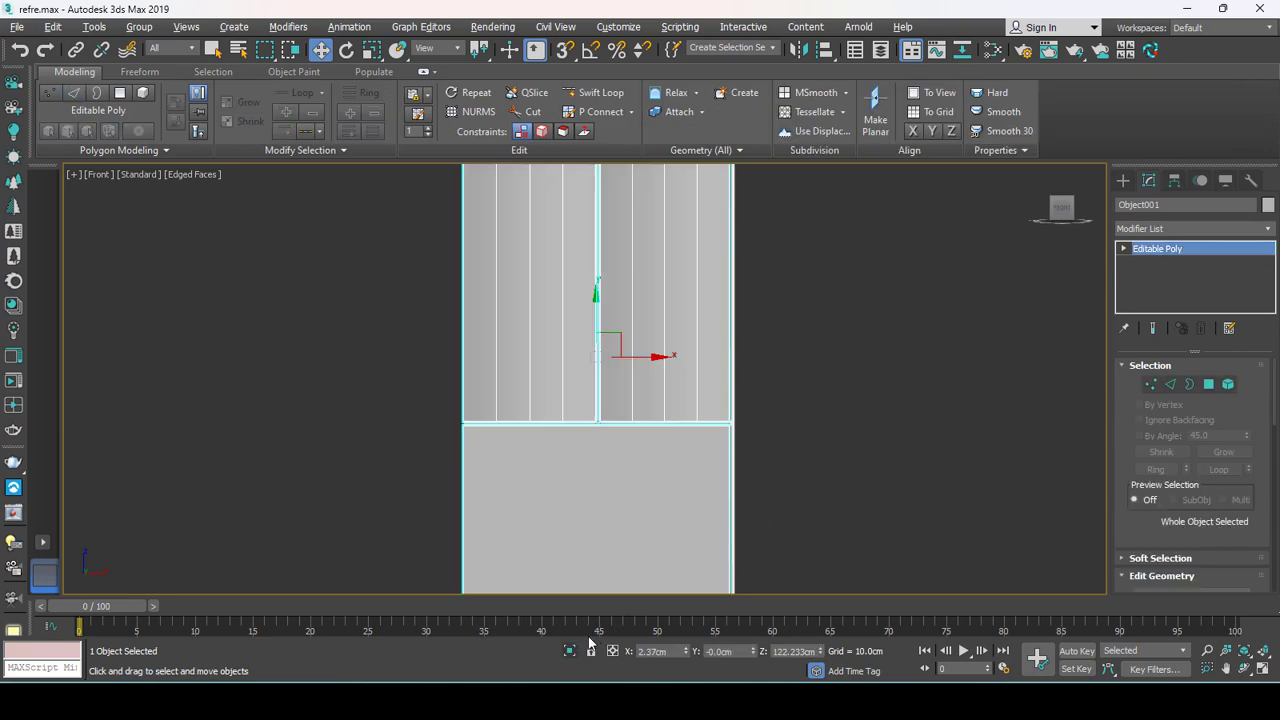
{"action": "key", "text": "alt+w"}
{"action": "middle_click", "coordinate": [669, 479]}
{"action": "key", "text": "alt+w"}
{"action": "left_click", "coordinate": [595, 480], "text": "ctrl"}
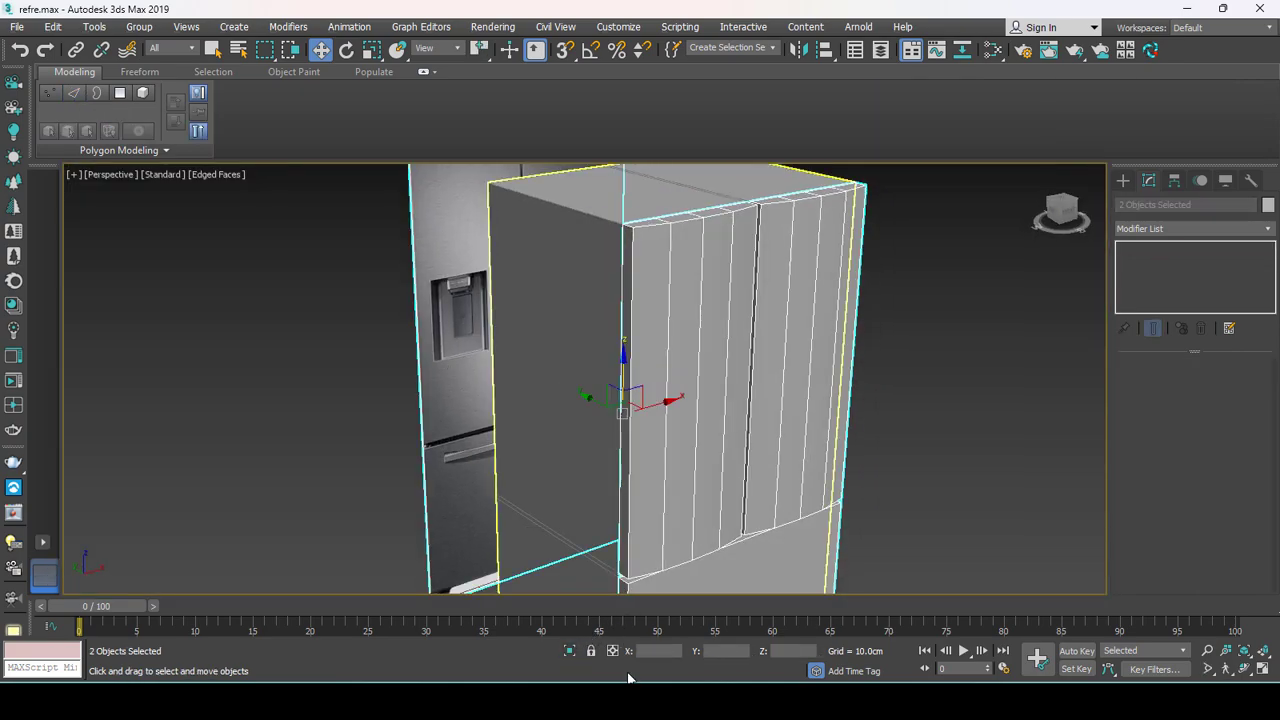
{"action": "key", "text": "alt+w"}
{"action": "middle_click", "coordinate": [763, 326]}
{"action": "key", "text": "alt+w"}
{"action": "left_click", "coordinate": [560, 397]}
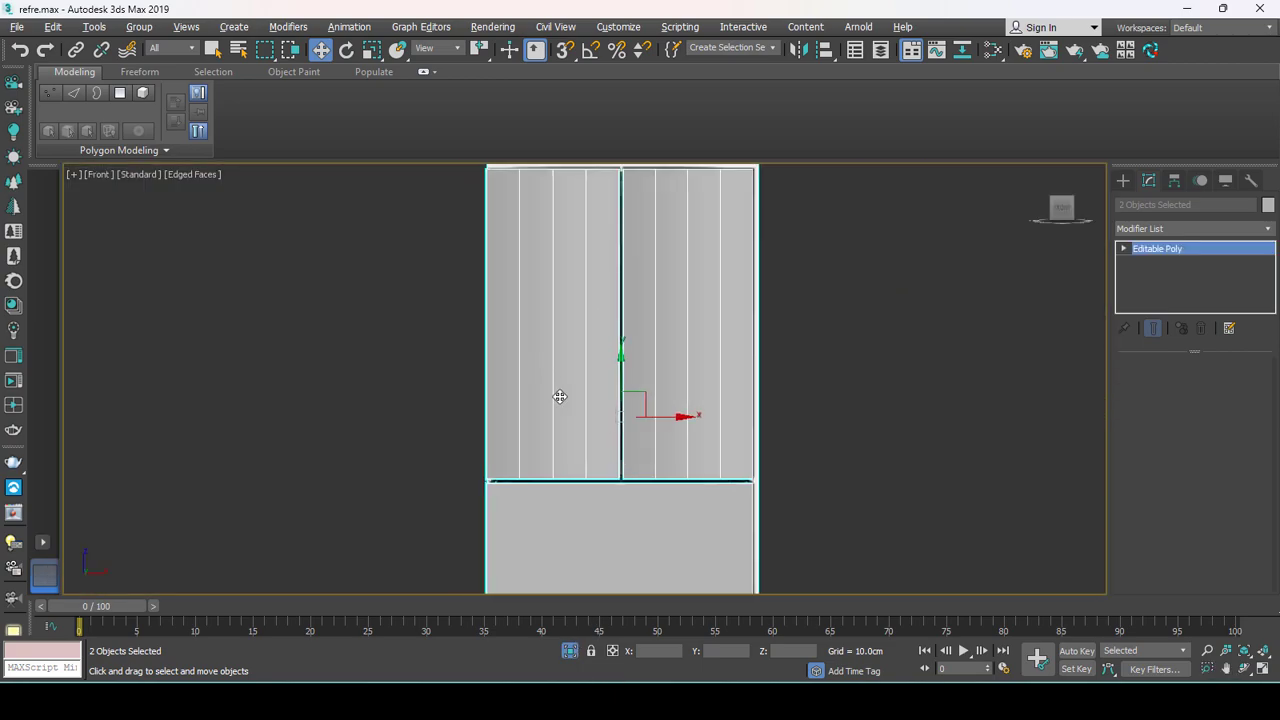
{"action": "key", "text": "alt+x"}
{"action": "scroll", "coordinate": [510, 375], "scroll_direction": "up", "scroll_amount": 4}
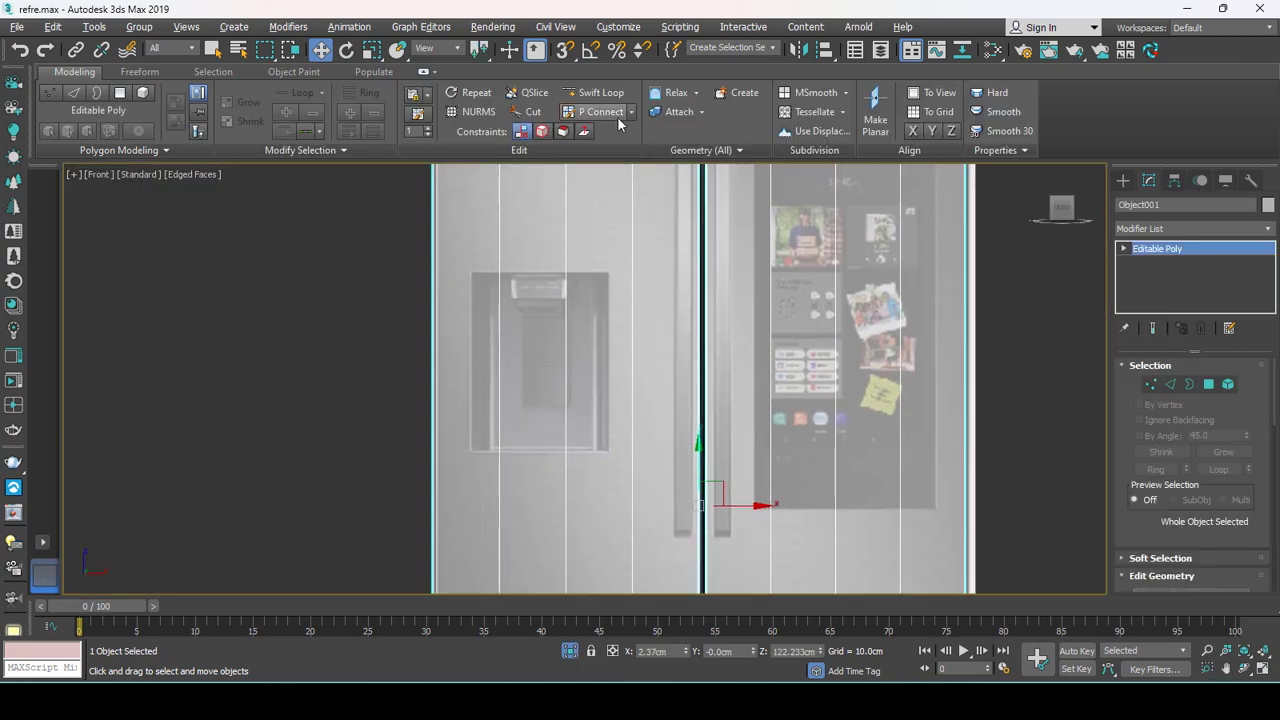
Swift Loop new loops at the top and along the border of the ice-dispenser area.
{"action": "left_click", "coordinate": [597, 92]}
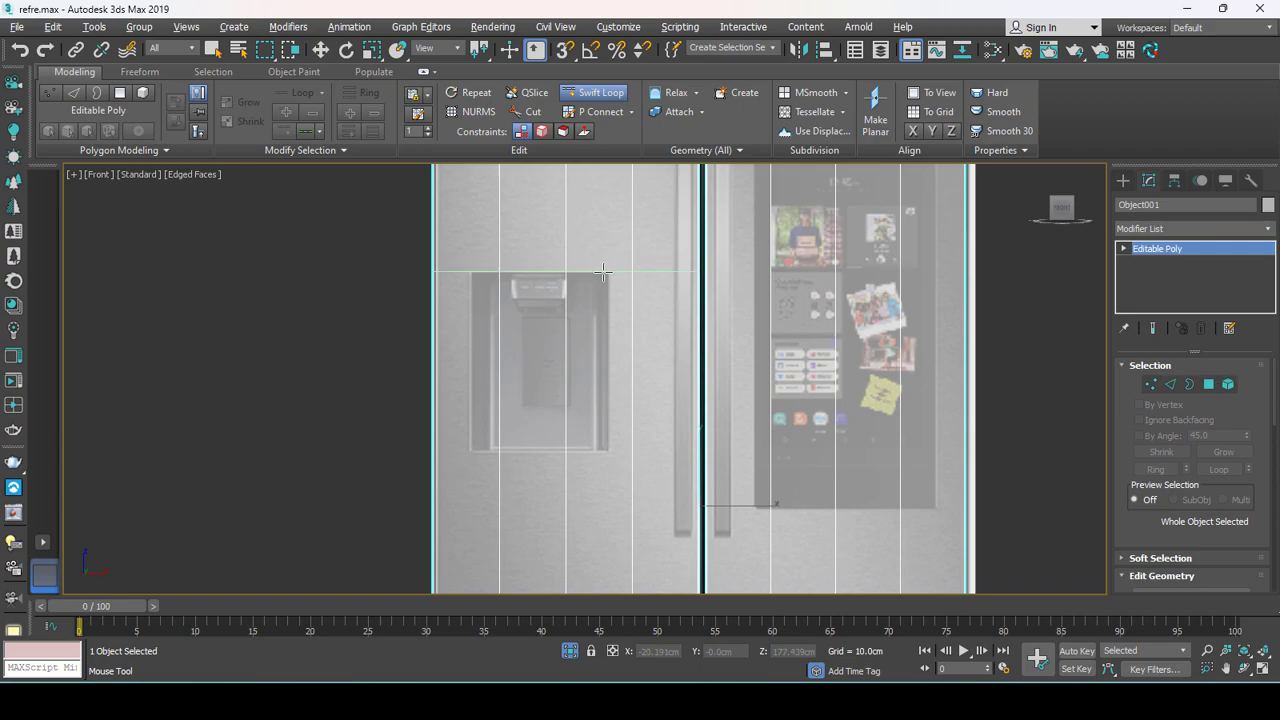
{"action": "left_click", "coordinate": [603, 271]}
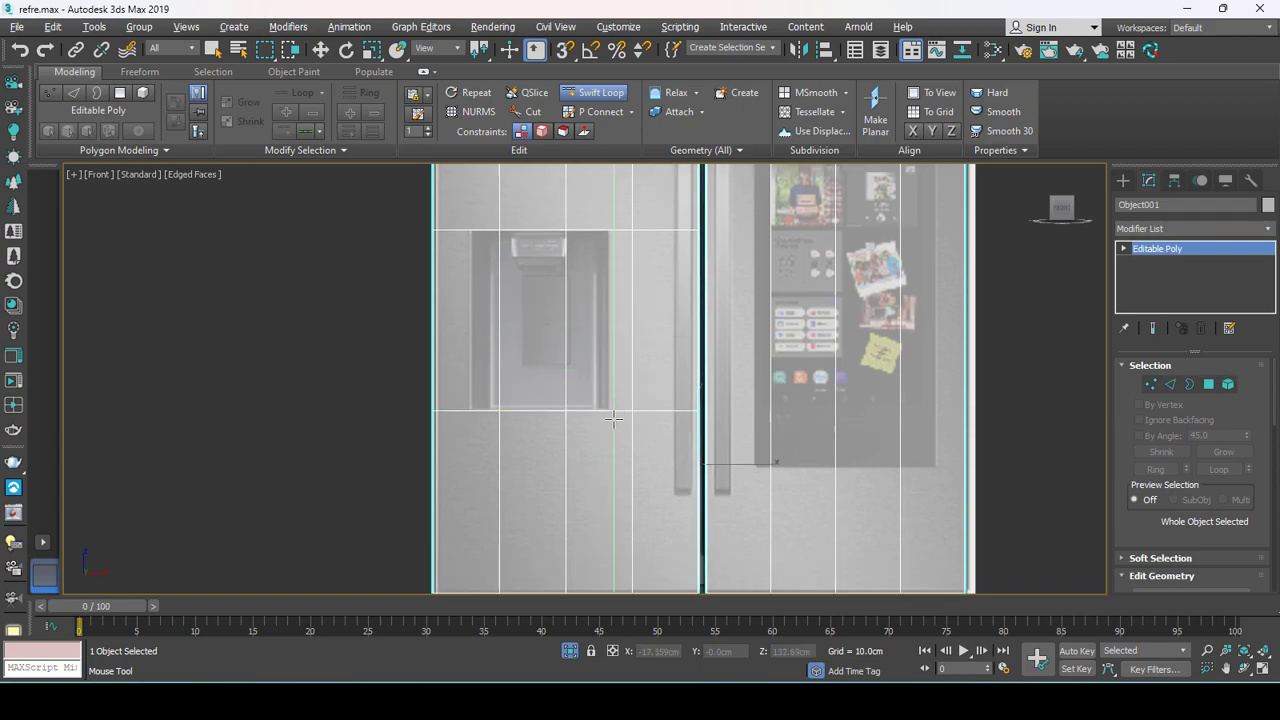
{"action": "left_click", "coordinate": [611, 414]}
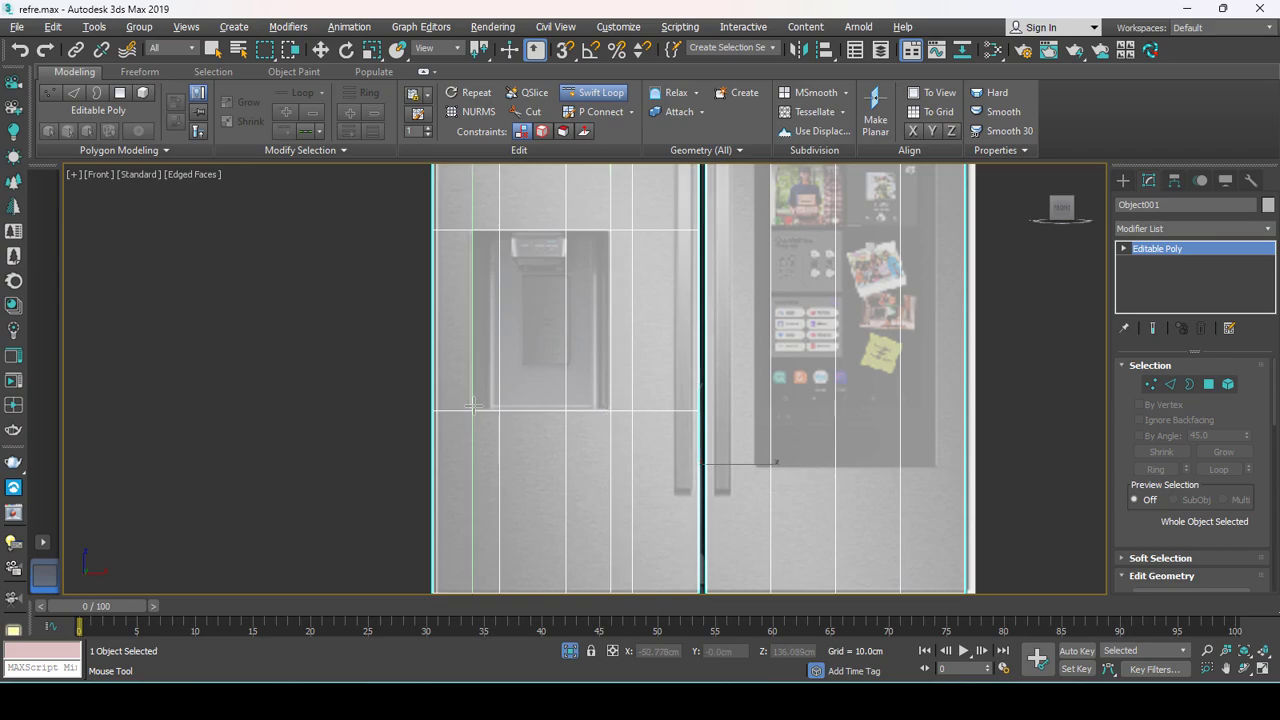
{"action": "key", "text": "w"}
{"action": "scroll", "coordinate": [534, 351], "scroll_direction": "up", "scroll_amount": 2}
Select the three dispenser polygons inside the outline on the left door.
{"action": "key", "text": "4"}
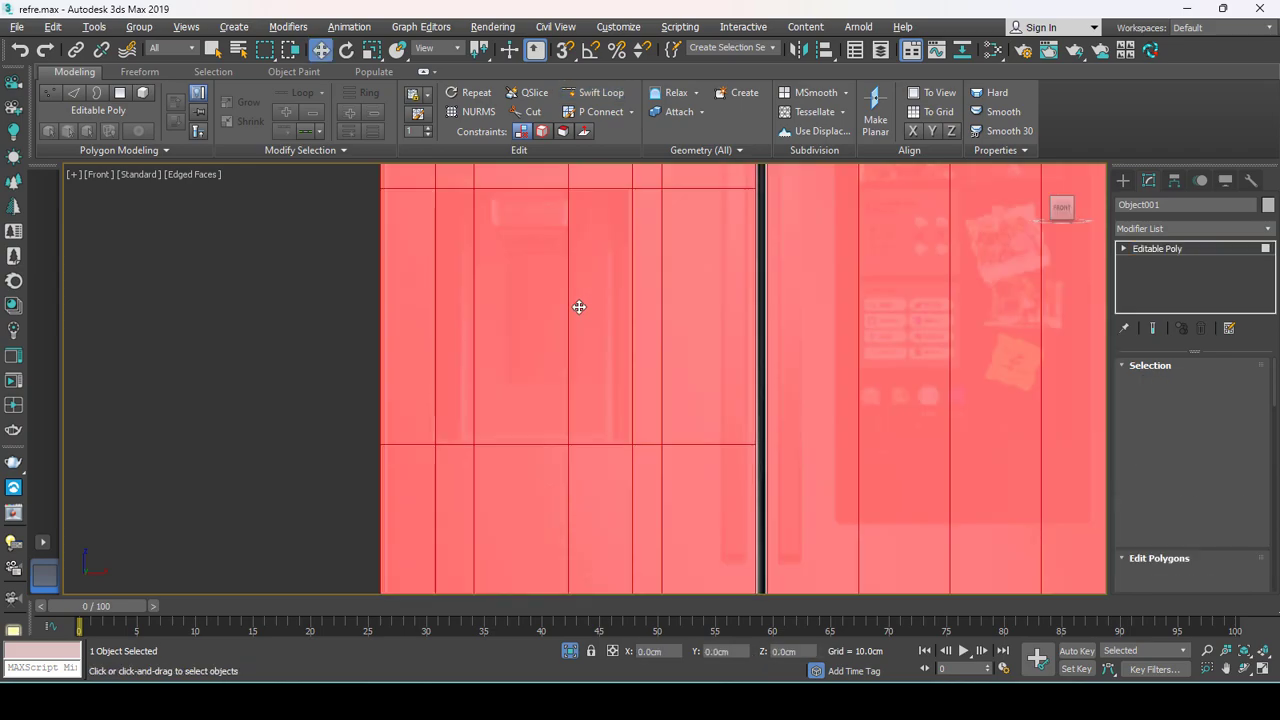
{"action": "left_click_drag", "start_coordinate": [580, 306], "coordinate": [508, 301]}
{"action": "left_click", "coordinate": [441, 306], "text": "ctrl"}
{"action": "key", "text": "alt+w"}
{"action": "right_click", "coordinate": [700, 455]}
{"action": "key", "text": "alt+w"}
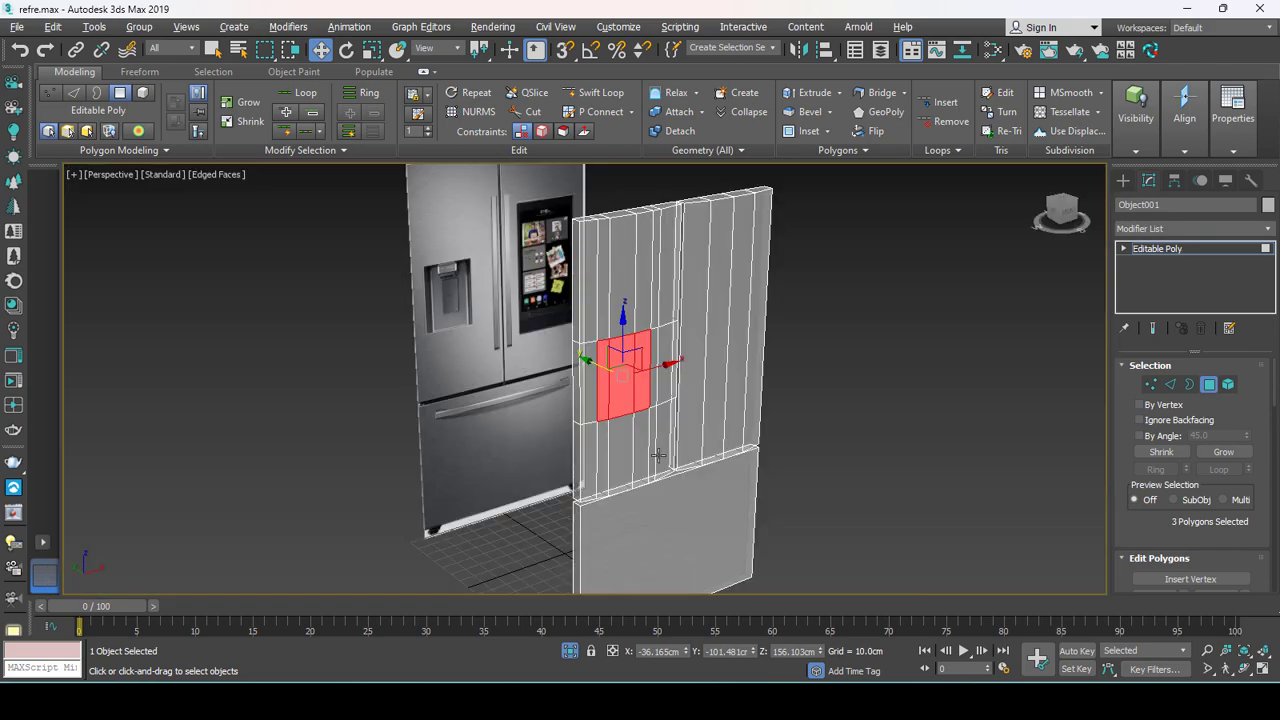
{"action": "scroll", "coordinate": [700, 455], "scroll_direction": "up", "scroll_amount": 5}
{"action": "scroll", "coordinate": [700, 455], "scroll_direction": "down", "scroll_amount": 3}
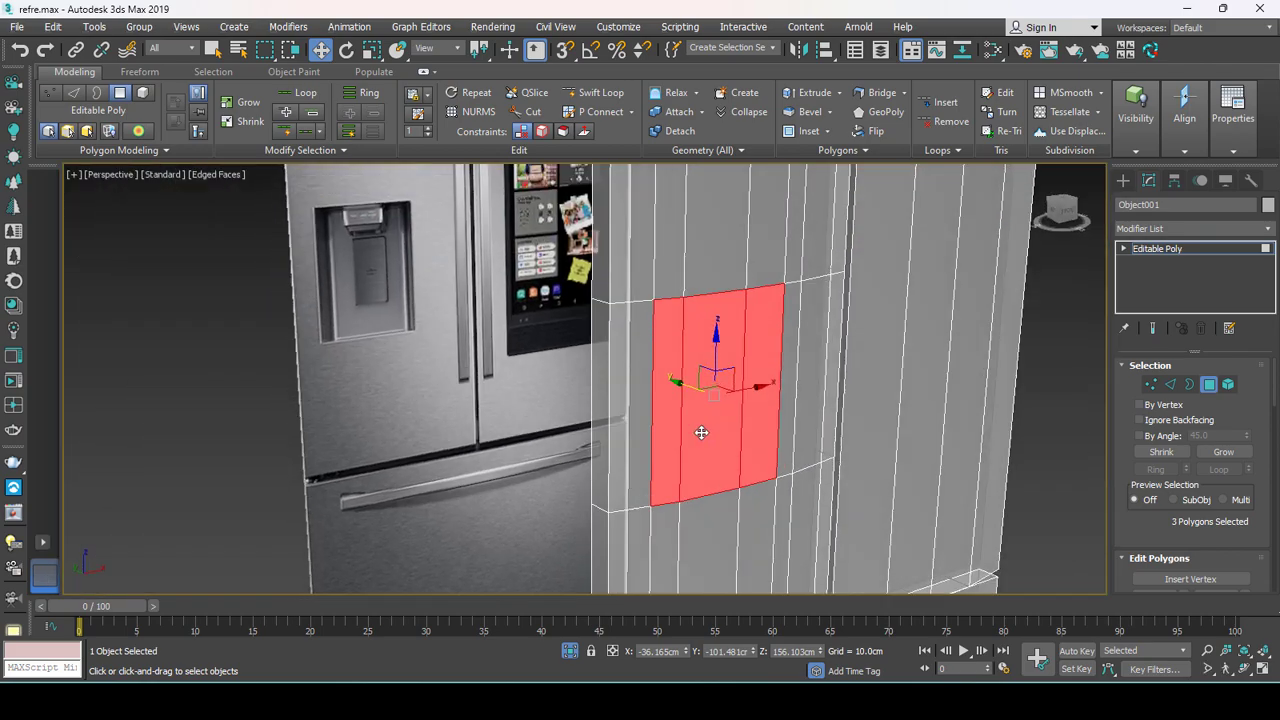
Extrude the dispenser faces and push them back into the door to form a recessed pocket.
{"action": "right_click", "coordinate": [722, 414]}
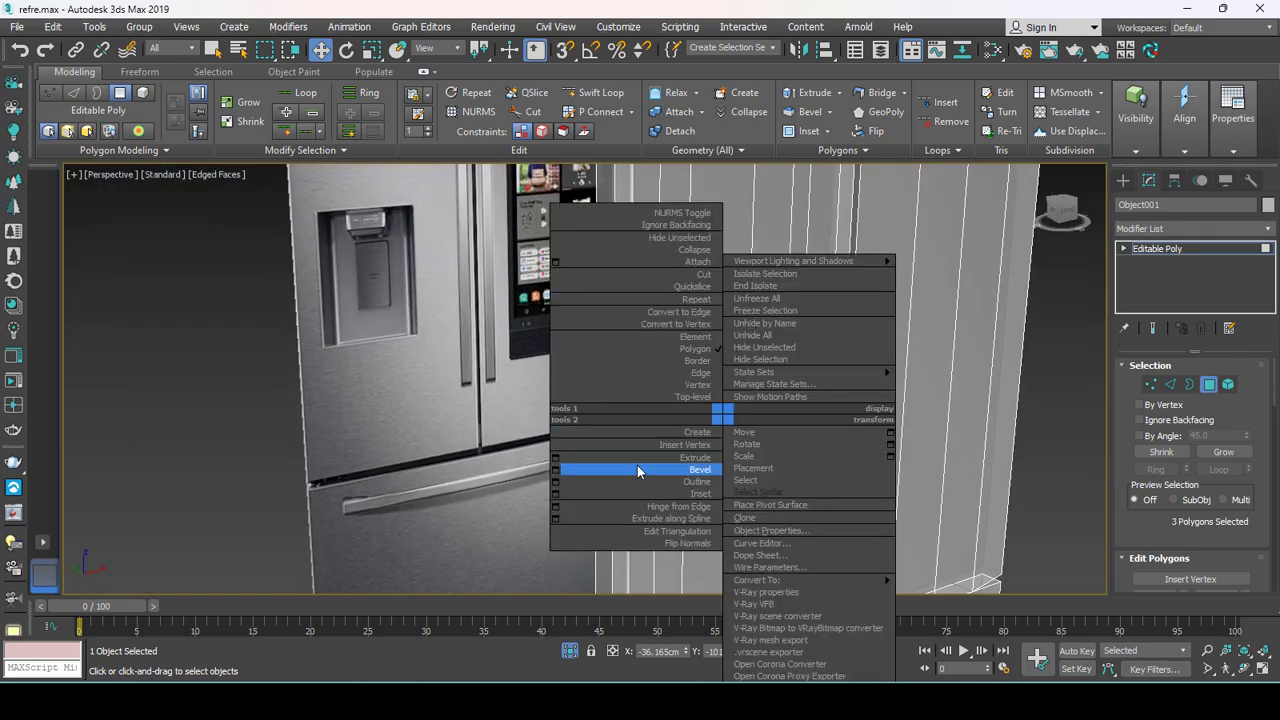
{"action": "left_click", "coordinate": [567, 460]}
{"action": "left_click_drag", "start_coordinate": [700, 420], "coordinate": [620, 450]}
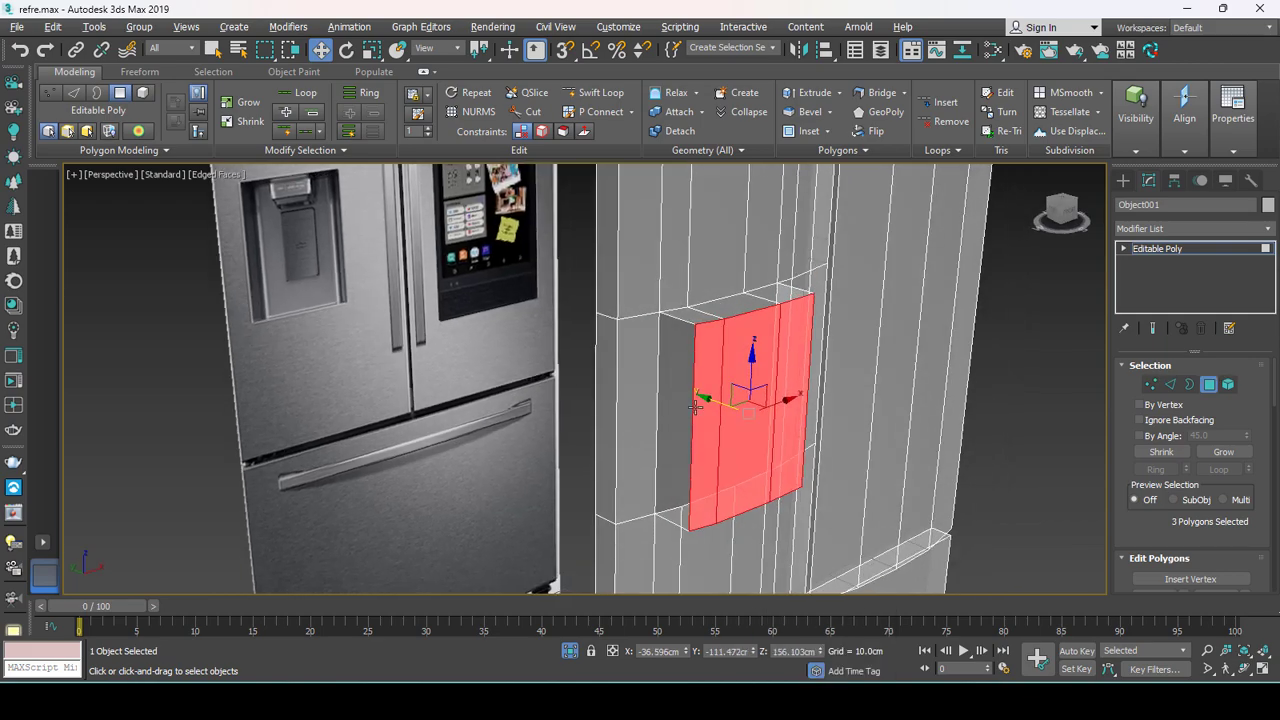
{"action": "left_click_drag", "start_coordinate": [695, 407], "coordinate": [678, 383]}
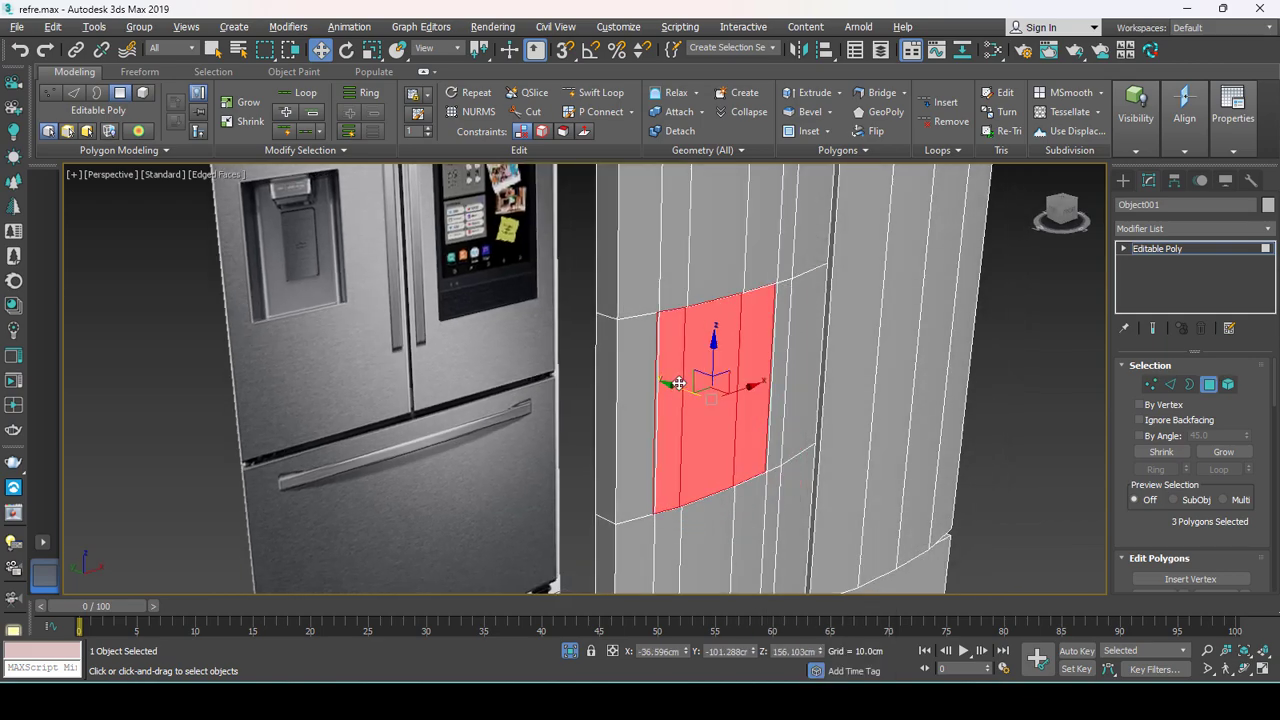
{"action": "right_click", "coordinate": [678, 383]}
{"action": "left_click", "coordinate": [509, 424]}
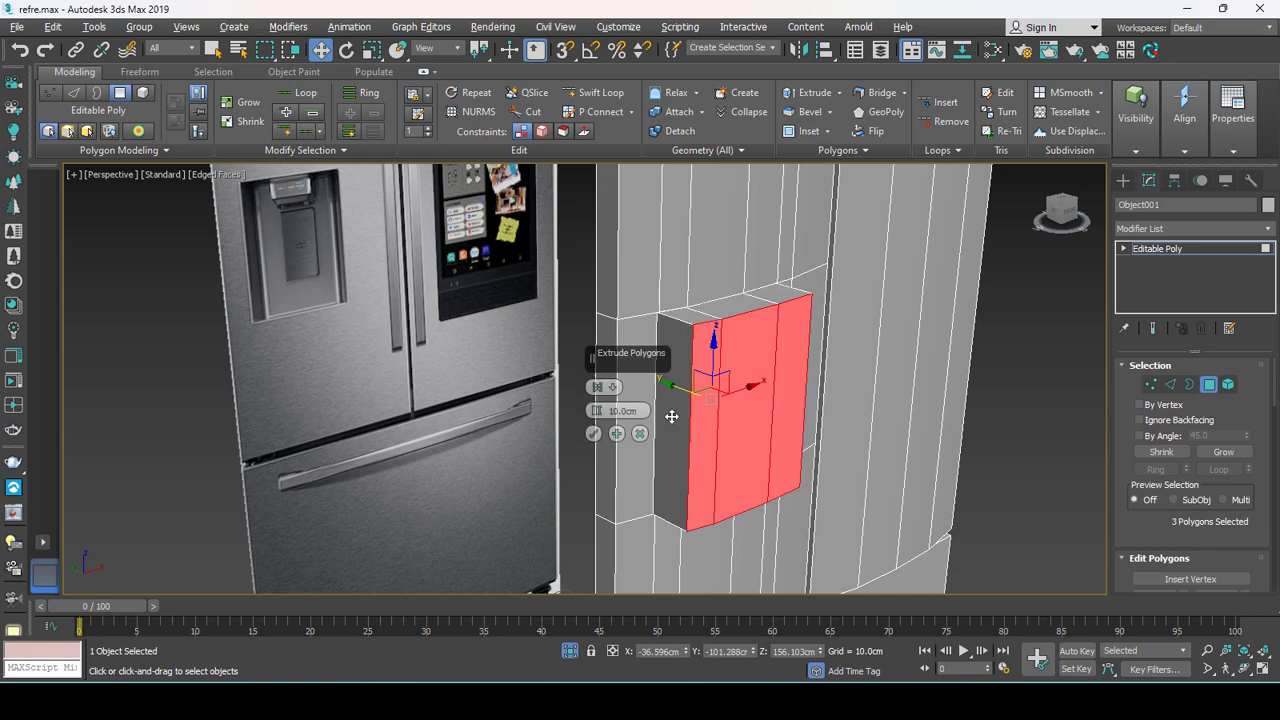
{"action": "left_click", "coordinate": [593, 433]}
{"action": "middle_click_drag", "start_coordinate": [717, 392], "coordinate": [720, 404]}
{"action": "left_click_drag", "start_coordinate": [711, 421], "coordinate": [640, 403]}
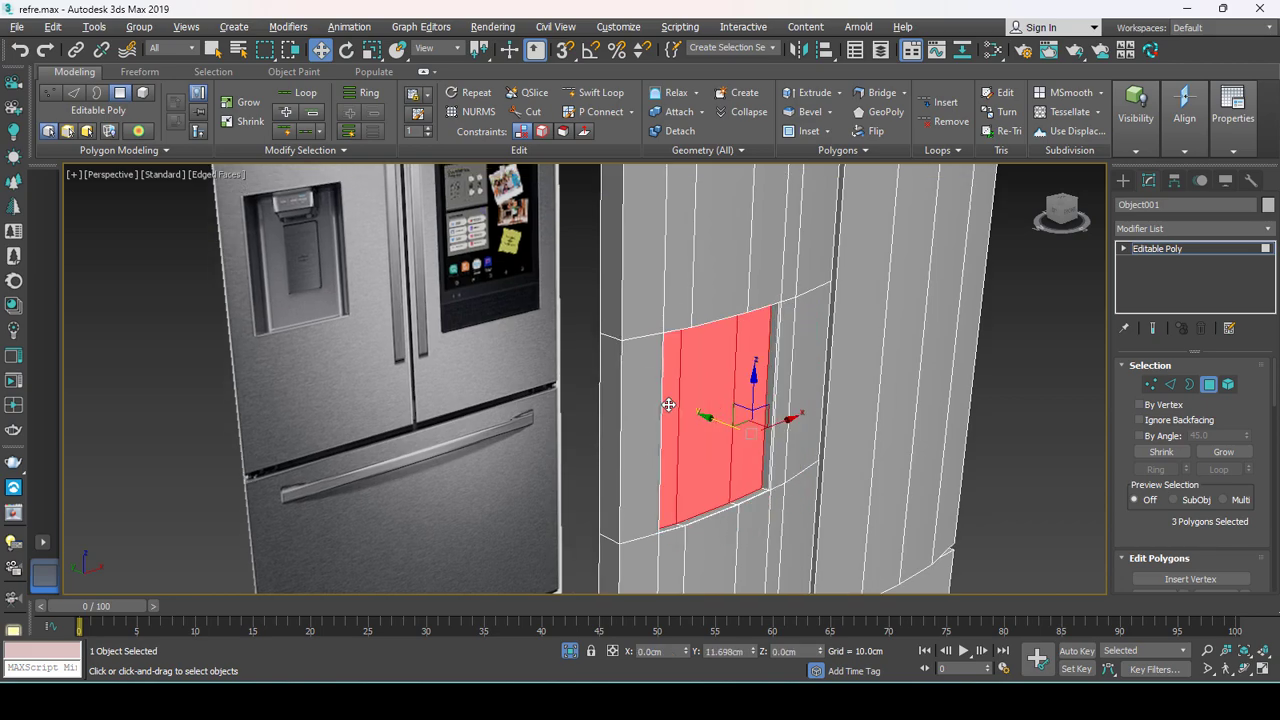
{"action": "mouse_move", "coordinate": [641, 403]}
{"action": "middle_mouse_down", "text": "alt"}
{"action": "mouse_move", "coordinate": [608, 394]}
{"action": "mouse_move", "coordinate": [683, 416]}
{"action": "mouse_move", "coordinate": [614, 400]}
{"action": "mouse_move", "coordinate": [651, 387]}
{"action": "middle_mouse_up", "text": "alt"}
{"action": "key", "text": "r"}
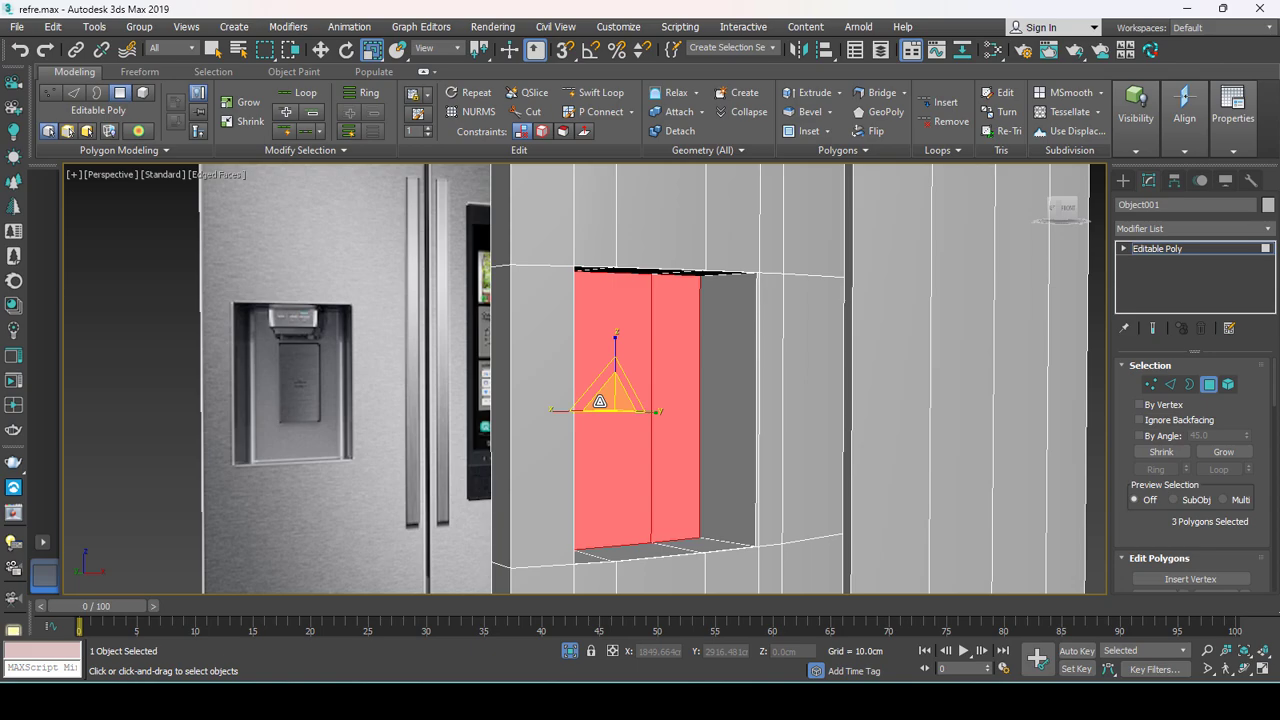
Clone the recess's left back face into a separate object, Object002.
{"action": "middle_click_drag", "start_coordinate": [613, 401], "coordinate": [620, 398], "text": "alt"}
{"action": "left_click", "coordinate": [620, 375]}
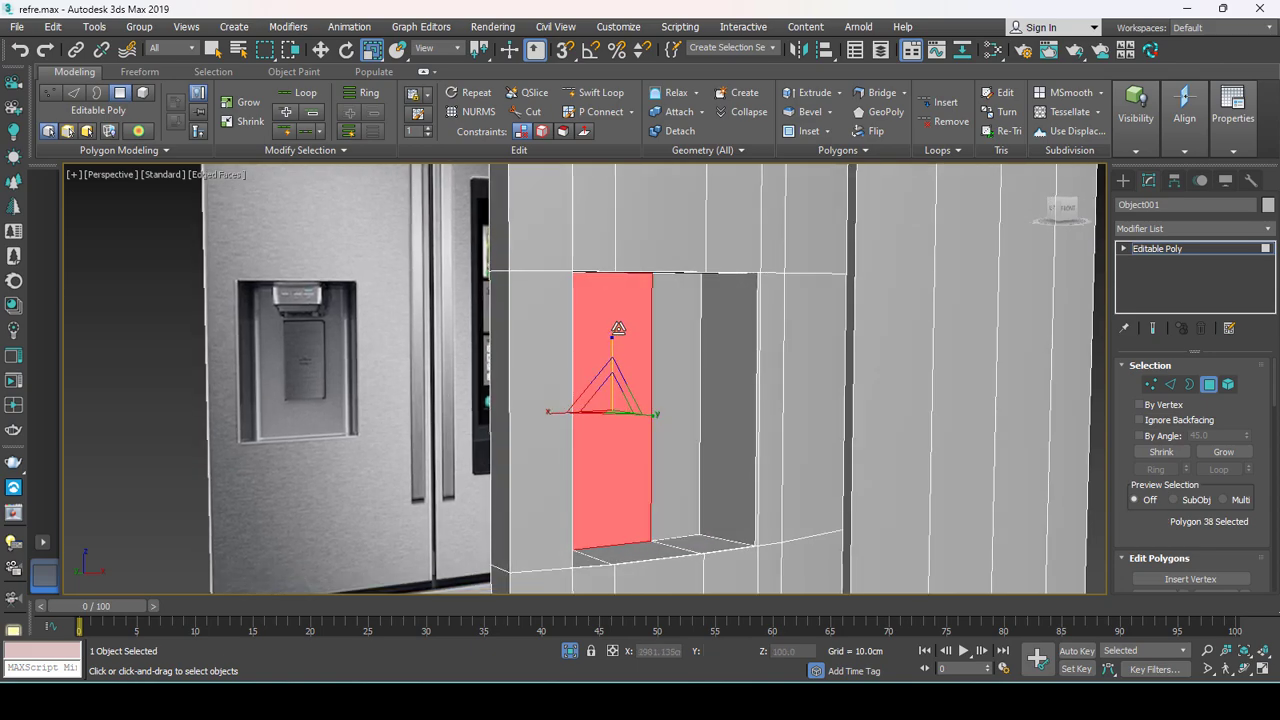
{"action": "middle_click_drag", "start_coordinate": [620, 376], "coordinate": [599, 414], "text": "alt"}
{"action": "key", "text": "w"}
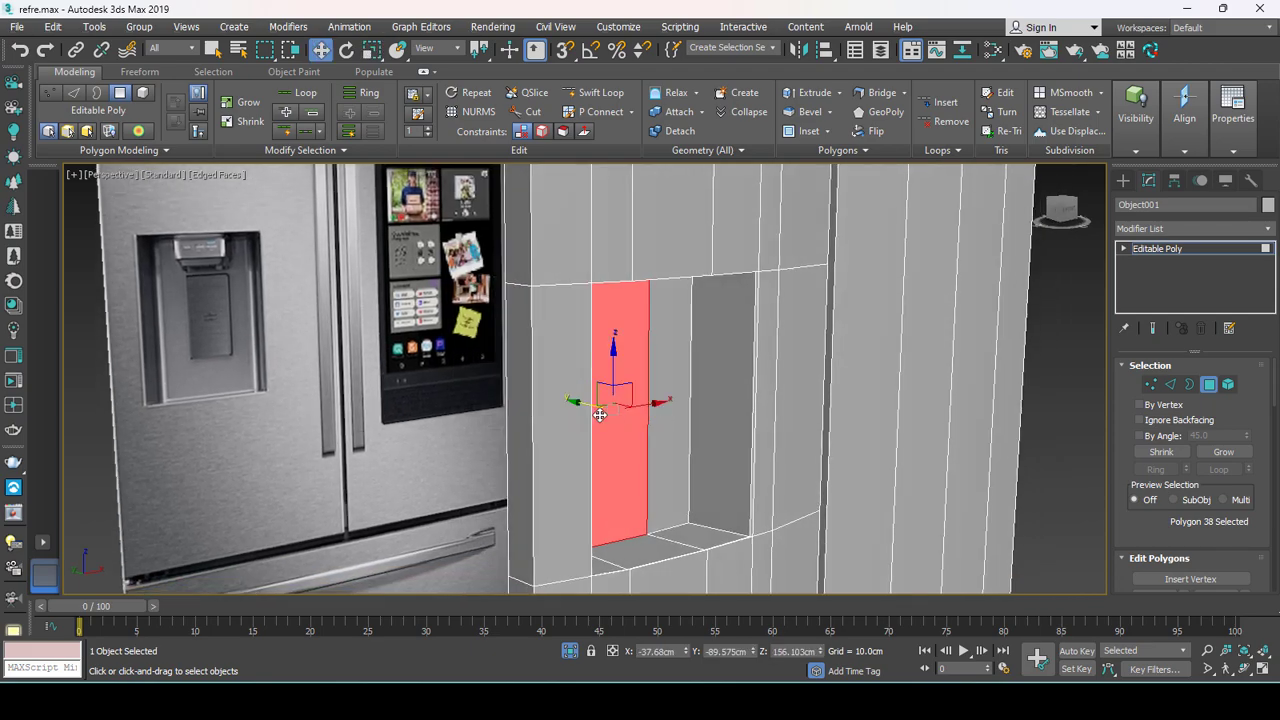
{"action": "left_click_drag", "start_coordinate": [585, 405], "coordinate": [598, 404], "text": "shift"}
{"action": "left_click", "coordinate": [700, 360]}
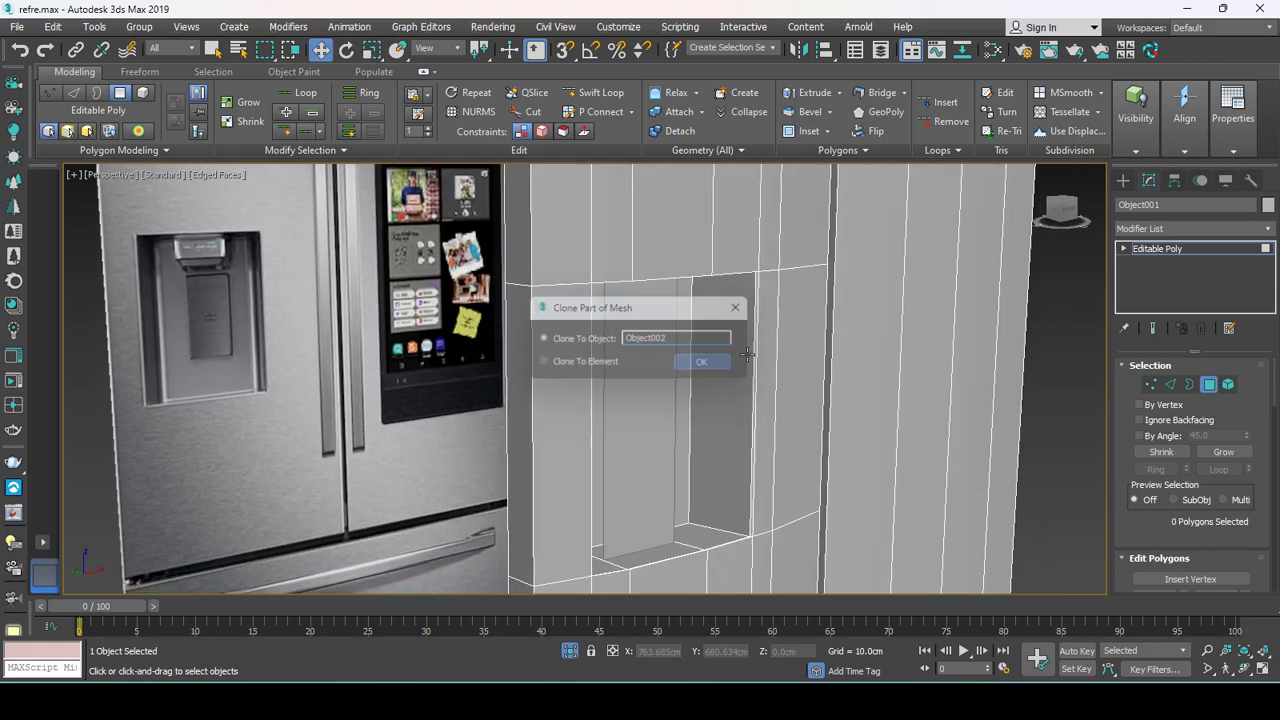
Select Object002 and center its pivot to the object with Affect Pivot Only.
{"action": "left_click", "coordinate": [1147, 249]}
{"action": "left_click", "coordinate": [594, 480]}
{"action": "middle_click_drag", "start_coordinate": [594, 480], "coordinate": [586, 529], "text": "alt"}
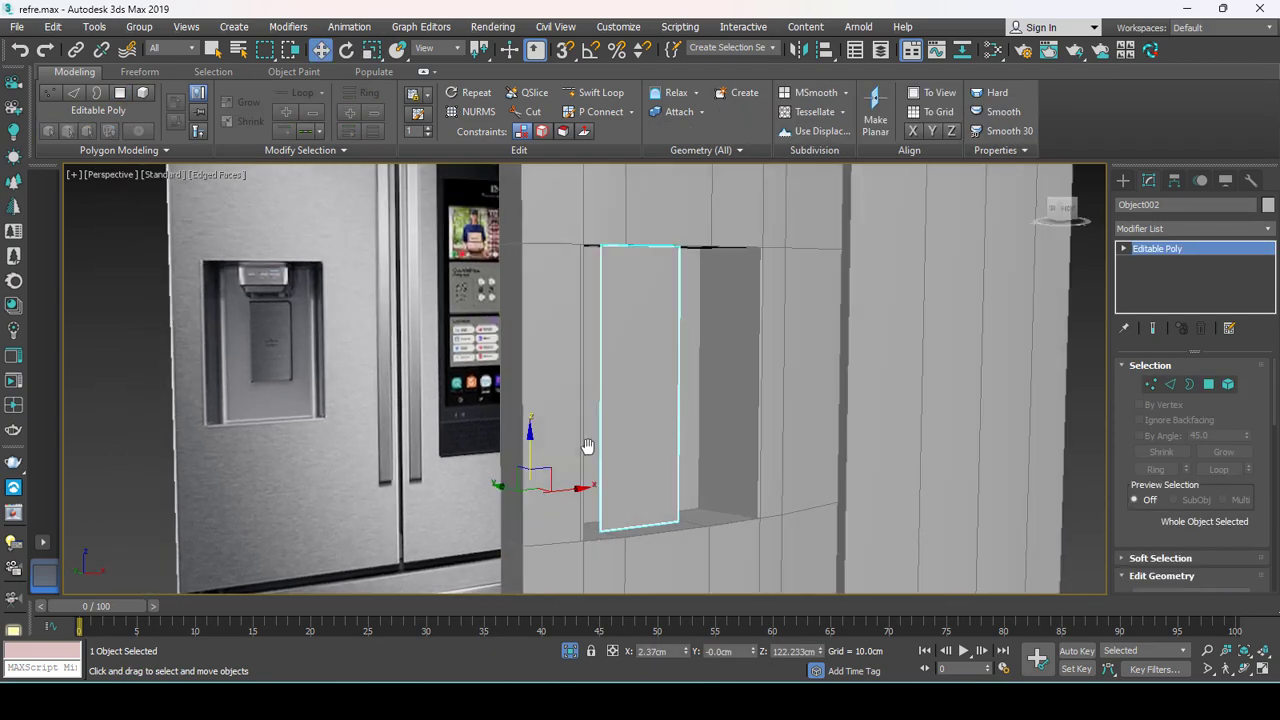
{"action": "left_click", "coordinate": [1157, 180]}
{"action": "left_click", "coordinate": [1192, 291]}
{"action": "left_click", "coordinate": [1191, 374]}
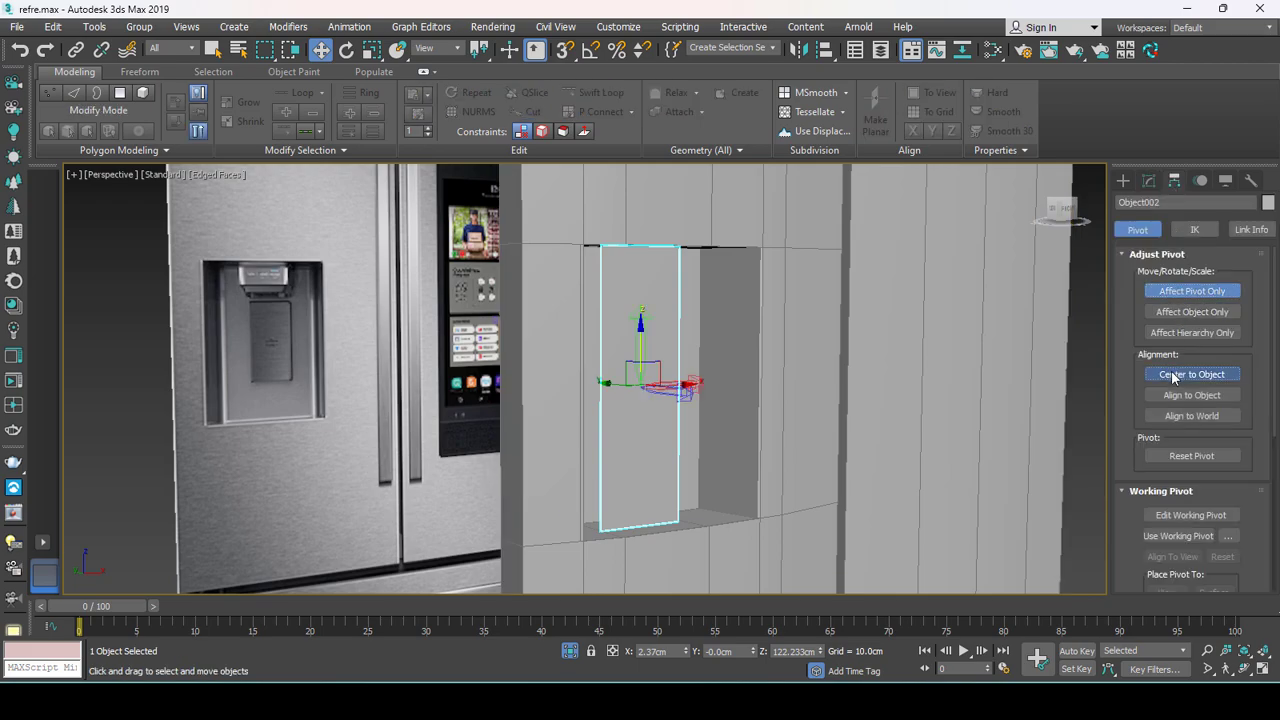
{"action": "left_click", "coordinate": [1149, 180]}
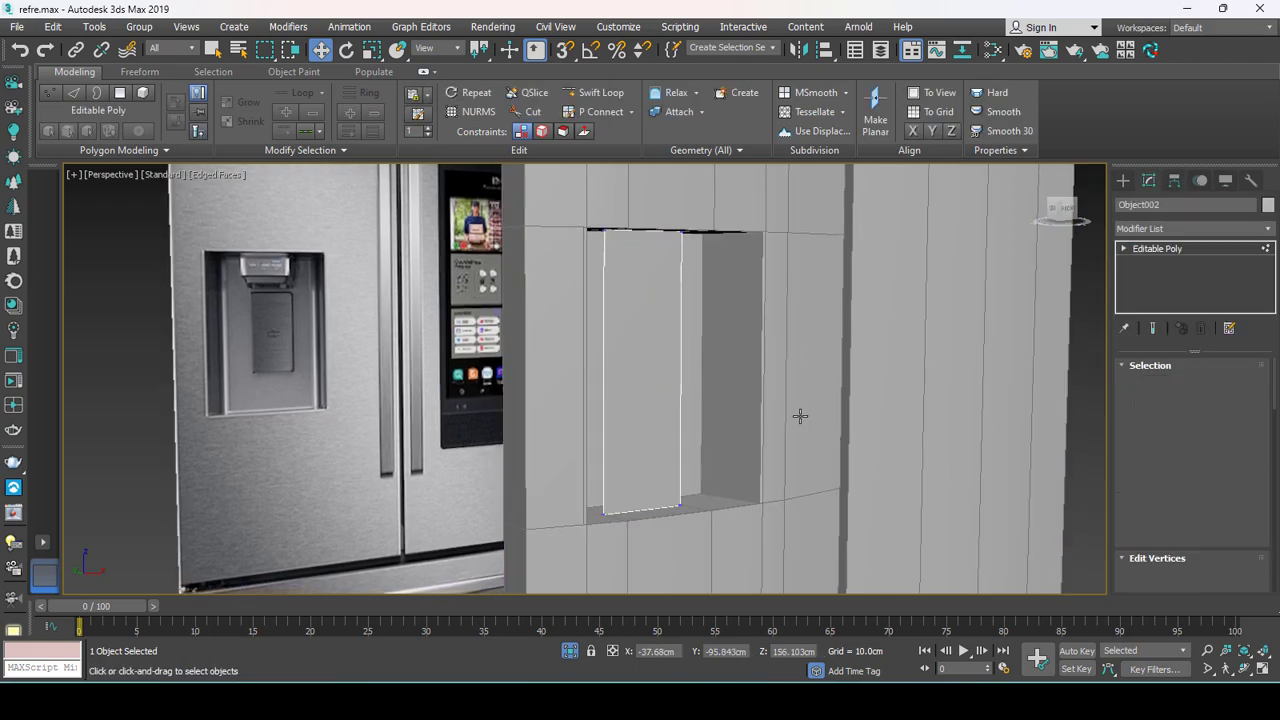
Raise the panel's bottom vertices about 27 cm to shorten it.
{"action": "key", "text": "1"}
{"action": "left_click_drag", "start_coordinate": [590, 490], "coordinate": [700, 525]}
{"action": "left_click_drag", "start_coordinate": [642, 456], "coordinate": [617, 273]}
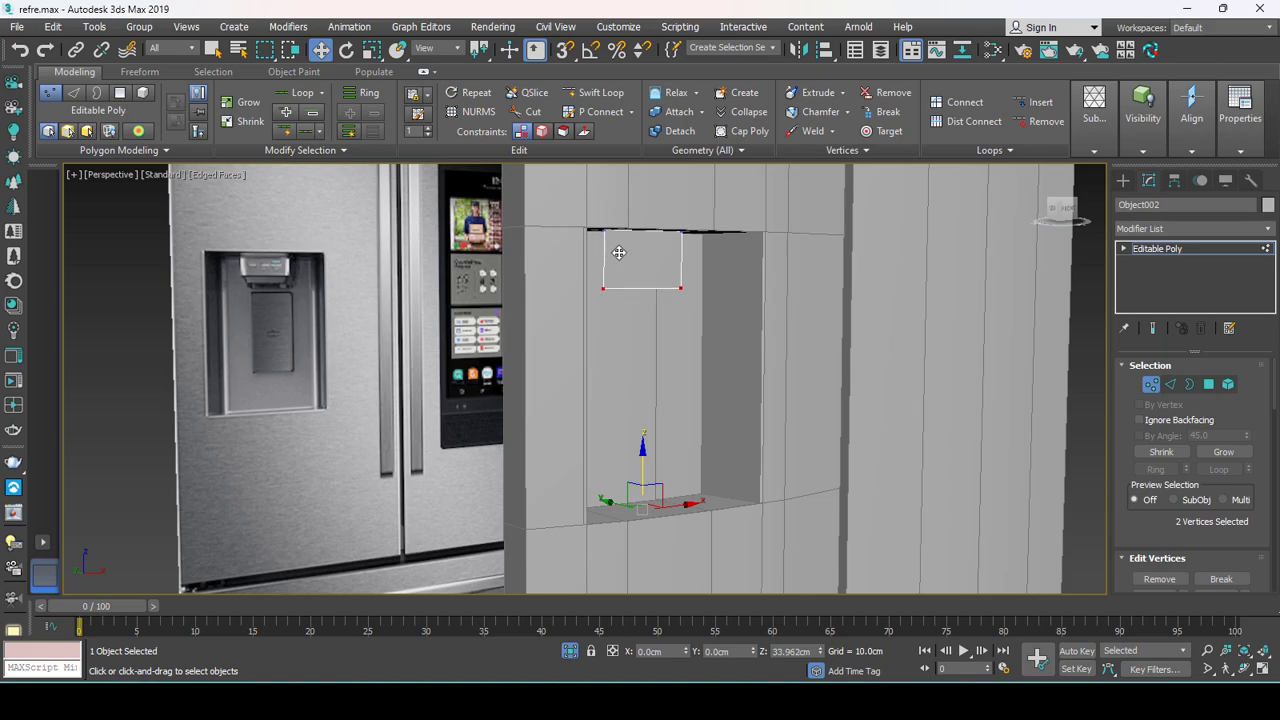
{"action": "mouse_move", "coordinate": [623, 251]}
{"action": "middle_mouse_down", "text": "alt"}
{"action": "mouse_move", "coordinate": [591, 277]}
{"action": "mouse_move", "coordinate": [614, 333]}
{"action": "middle_mouse_up", "text": "alt"}
Select the box's left and right vertical edges and drag them out into a new face strip.
{"action": "key", "text": "2"}
{"action": "left_click", "coordinate": [600, 318]}
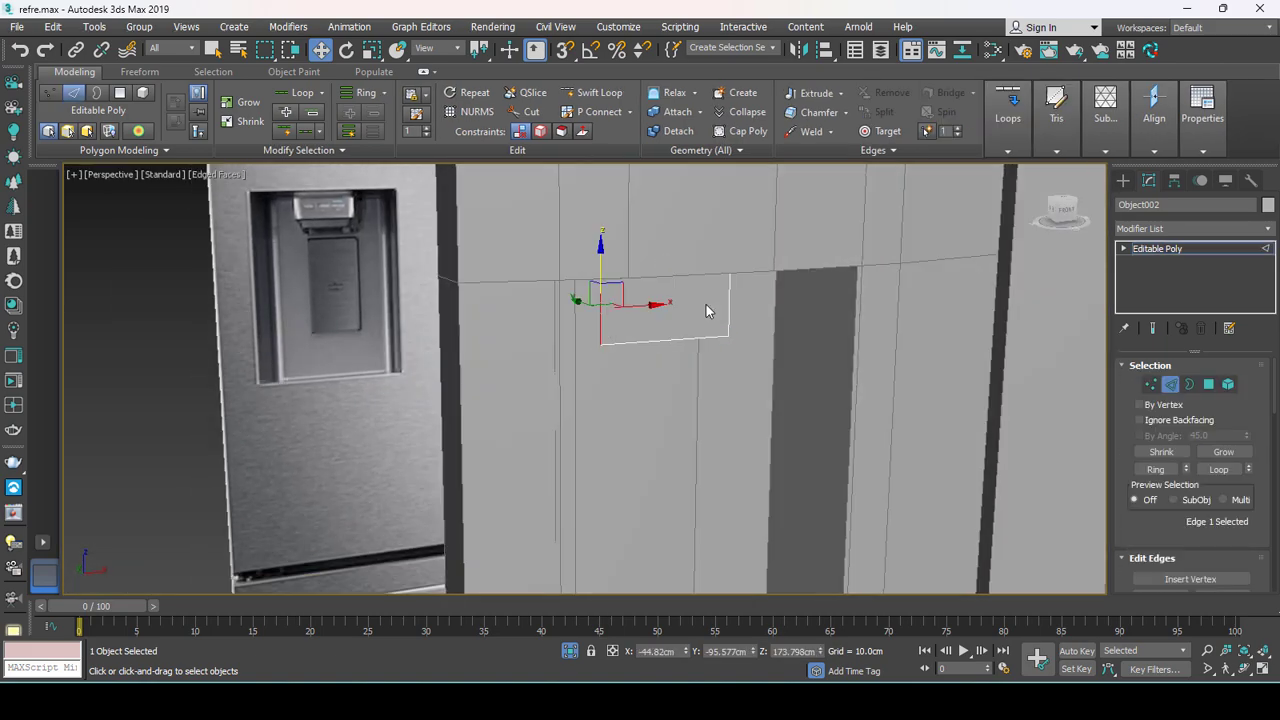
{"action": "left_click", "coordinate": [728, 306], "text": "ctrl"}
{"action": "mouse_move", "coordinate": [728, 306]}
{"action": "middle_mouse_down", "text": "alt"}
{"action": "mouse_move", "coordinate": [583, 337]}
{"action": "mouse_move", "coordinate": [606, 272]}
{"action": "middle_mouse_up", "text": "alt"}
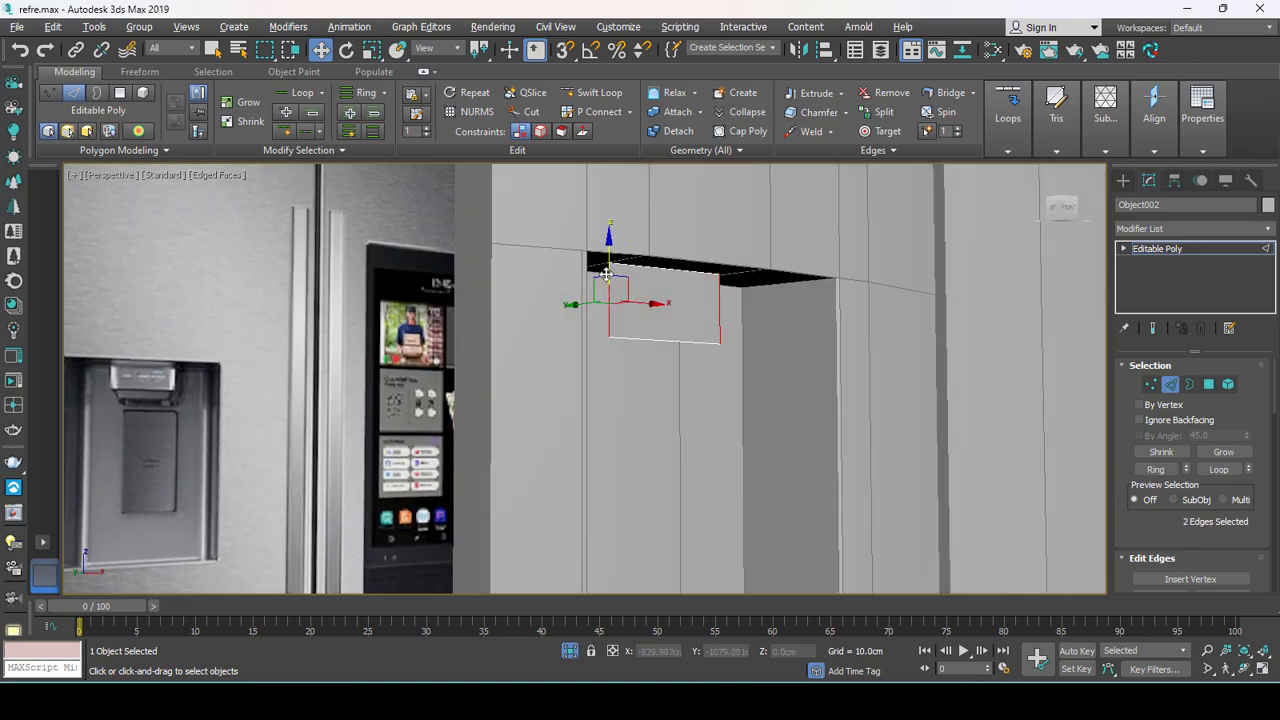
{"action": "left_click_drag", "start_coordinate": [569, 307], "coordinate": [550, 311], "text": "shift"}
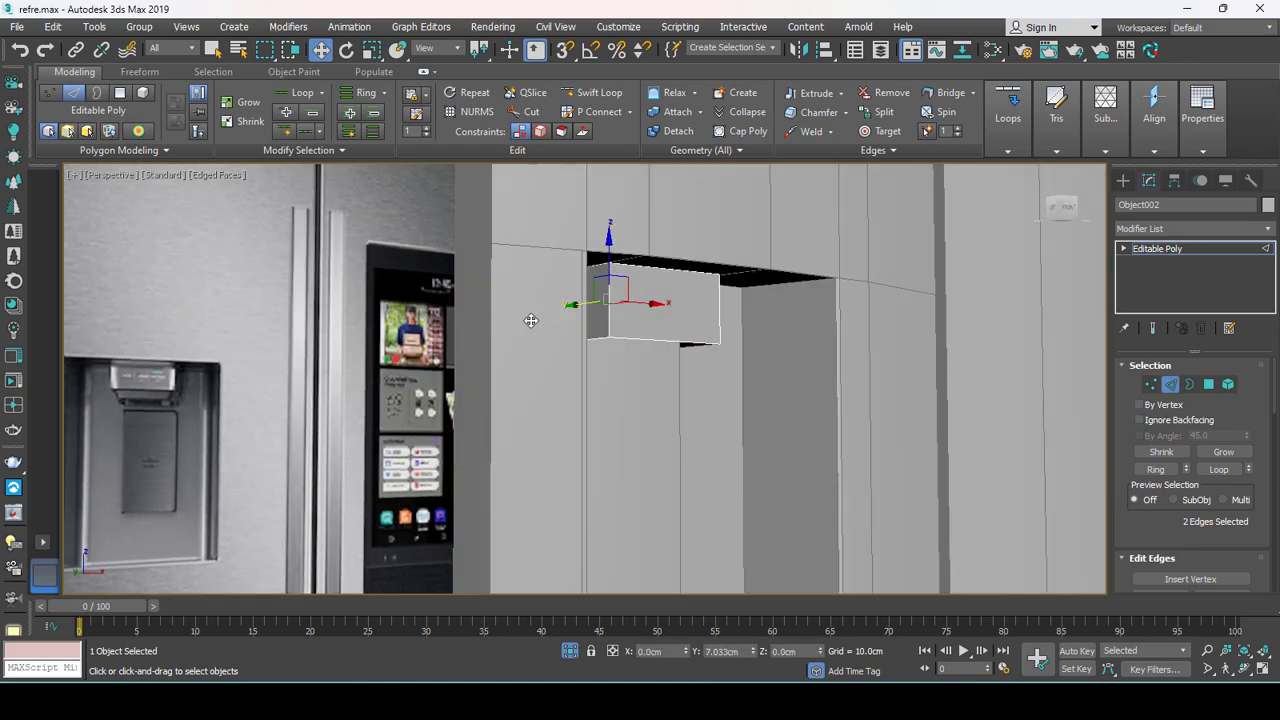
Chamfer the box's two vertical edges by about 1.407cm with 3 segments.
{"action": "left_click", "coordinate": [609, 326]}
{"action": "right_click", "coordinate": [717, 306]}
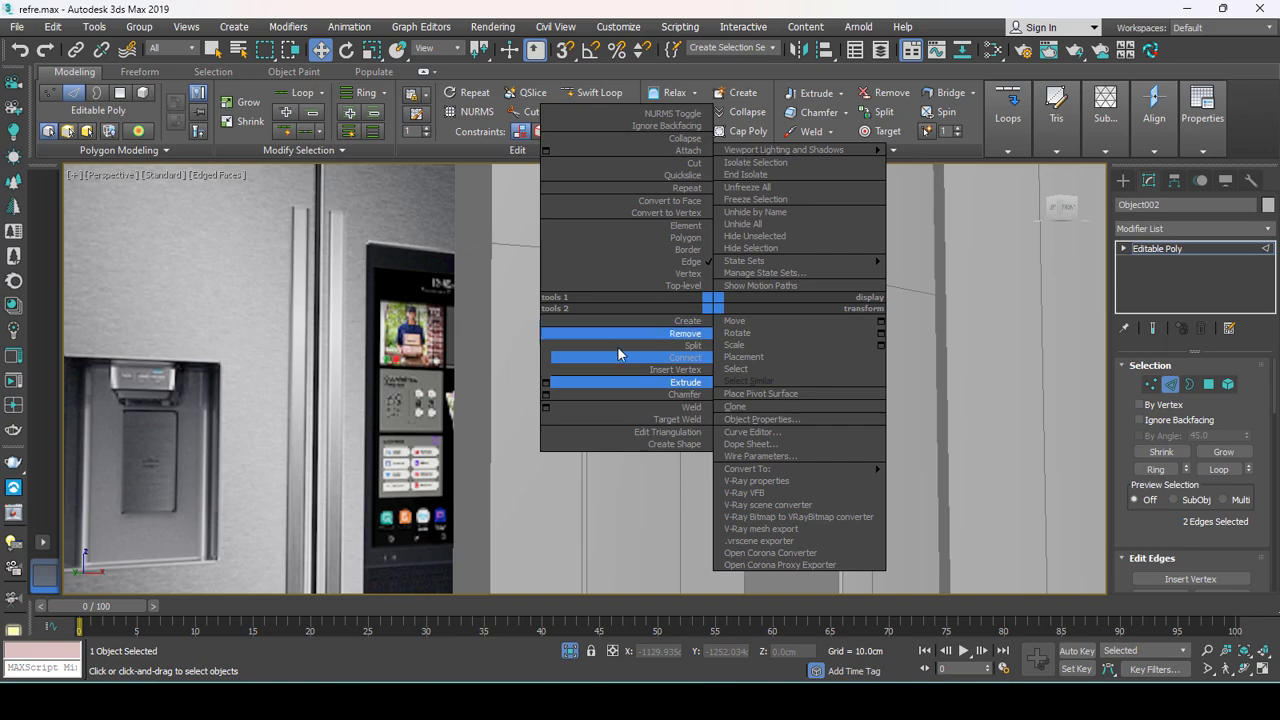
{"action": "left_click", "coordinate": [543, 398]}
{"action": "scroll", "coordinate": [510, 397], "scroll_direction": "up", "scroll_amount": 2}
{"action": "key", "text": "ctrl+shift+c"}
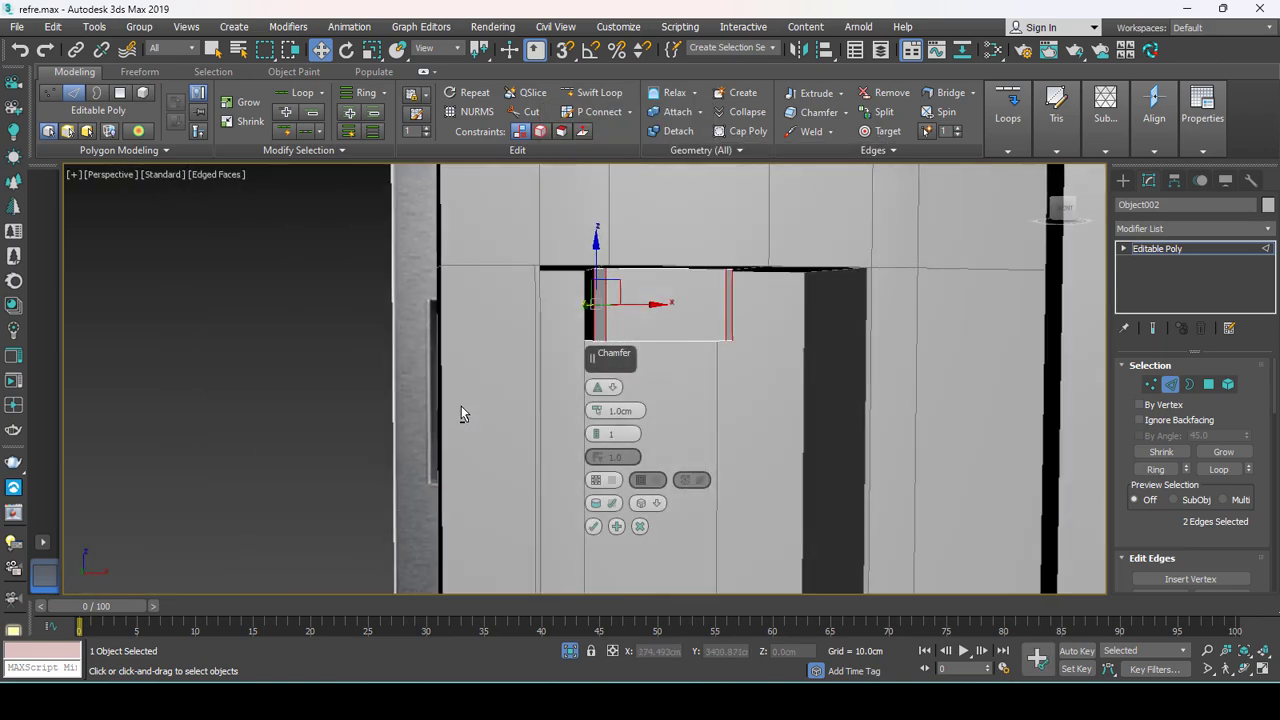
{"action": "middle_click_drag", "start_coordinate": [597, 428], "coordinate": [506, 429]}
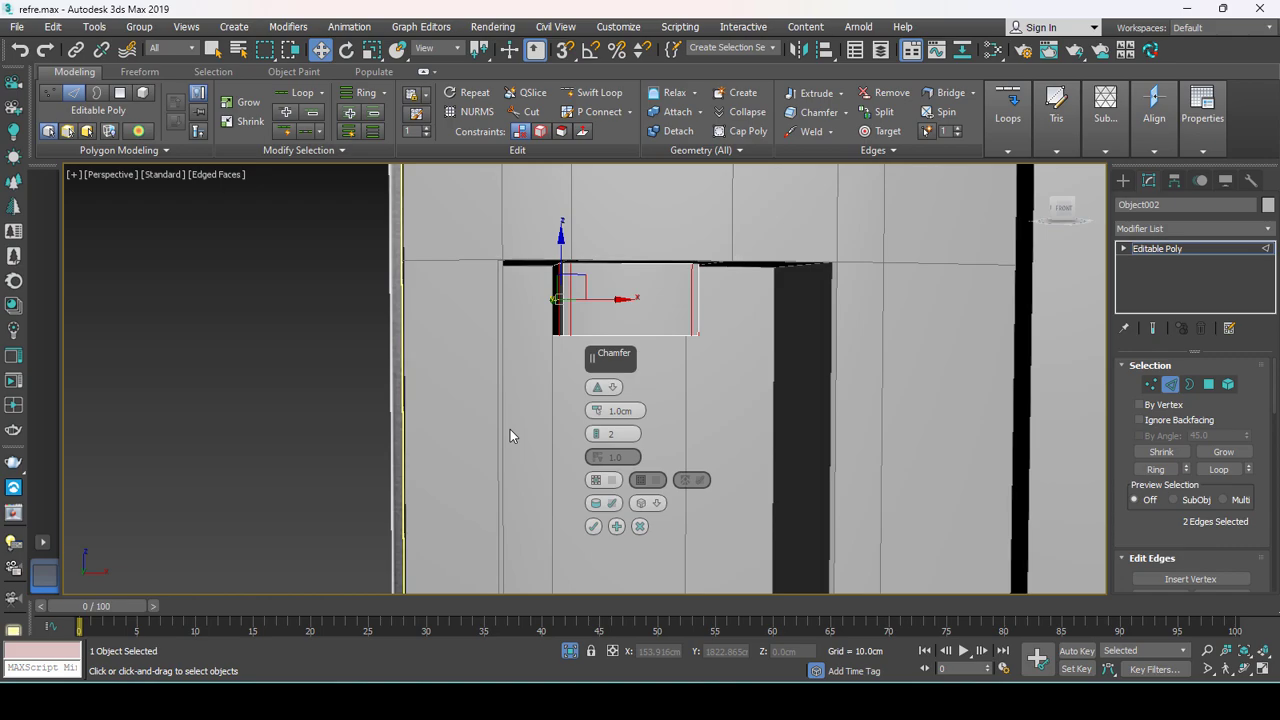
{"action": "middle_click_drag", "start_coordinate": [495, 385], "coordinate": [496, 418], "text": "alt"}
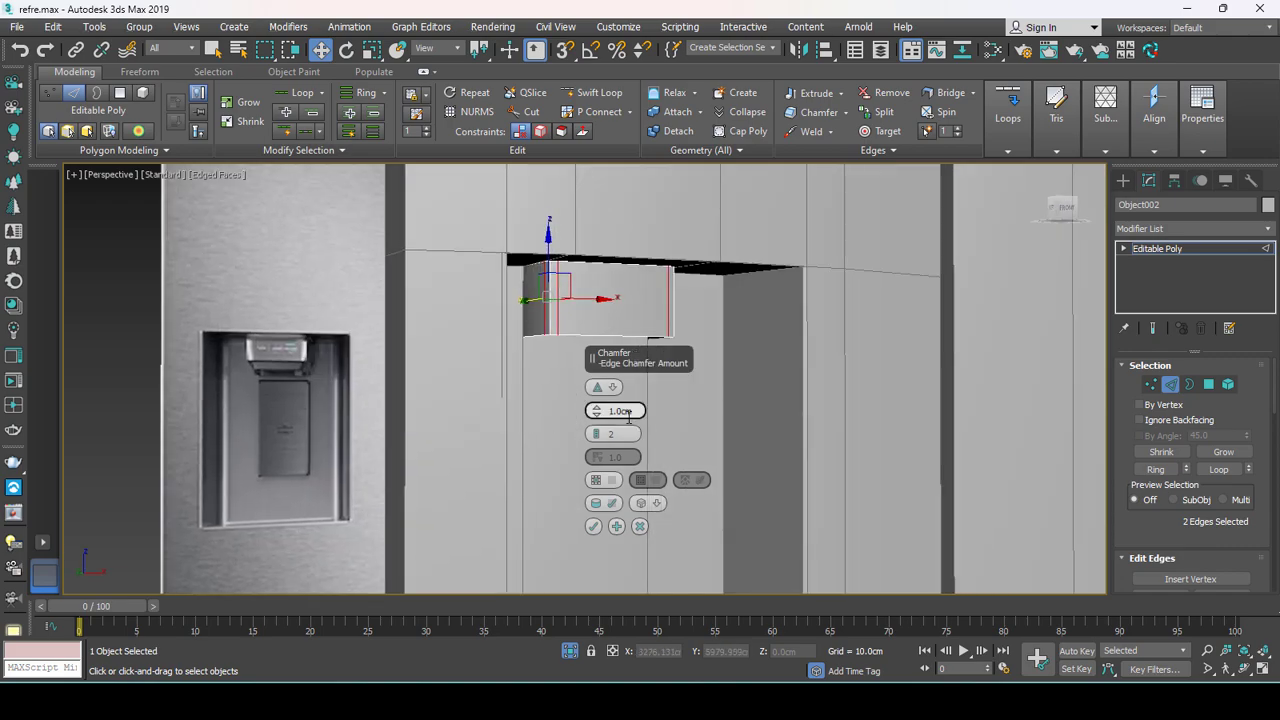
{"action": "left_click_drag", "start_coordinate": [598, 386], "coordinate": [602, 444]}
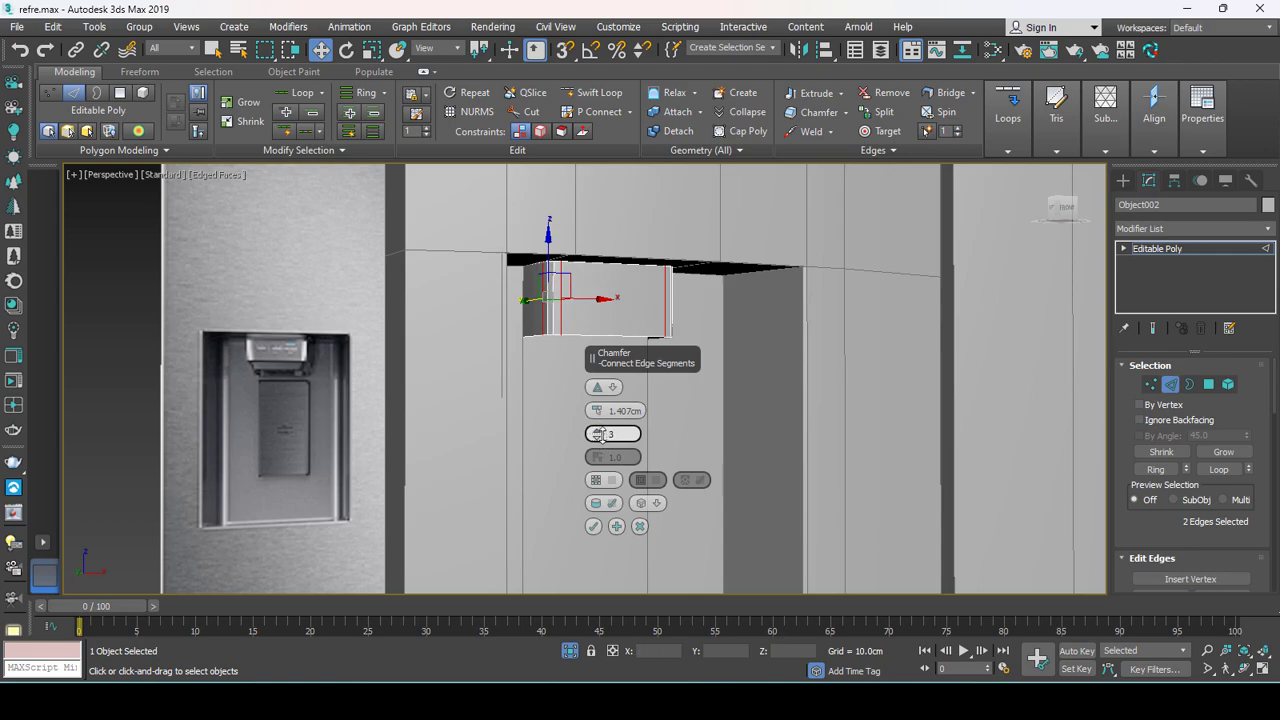
{"action": "left_click", "coordinate": [593, 526]}
Select the handle box's bottom edge loop.
{"action": "scroll", "coordinate": [594, 500], "scroll_direction": "up", "scroll_amount": 2}
{"action": "scroll", "coordinate": [575, 380], "scroll_direction": "up", "scroll_amount": 2}
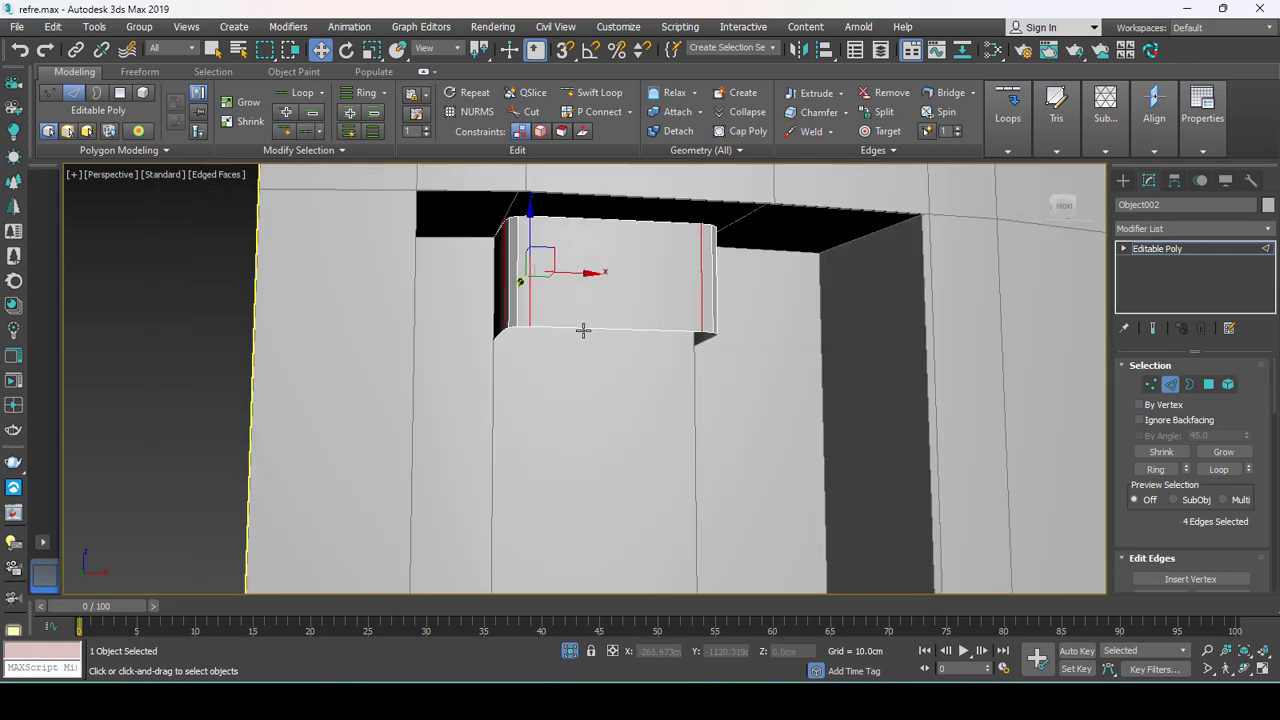
{"action": "double_click", "coordinate": [584, 331]}
{"action": "mouse_move", "coordinate": [586, 334]}
{"action": "middle_mouse_down", "text": "alt"}
{"action": "mouse_move", "coordinate": [580, 349]}
{"action": "mouse_move", "coordinate": [607, 303]}
{"action": "middle_mouse_up", "text": "alt"}
{"action": "key", "text": "r"}
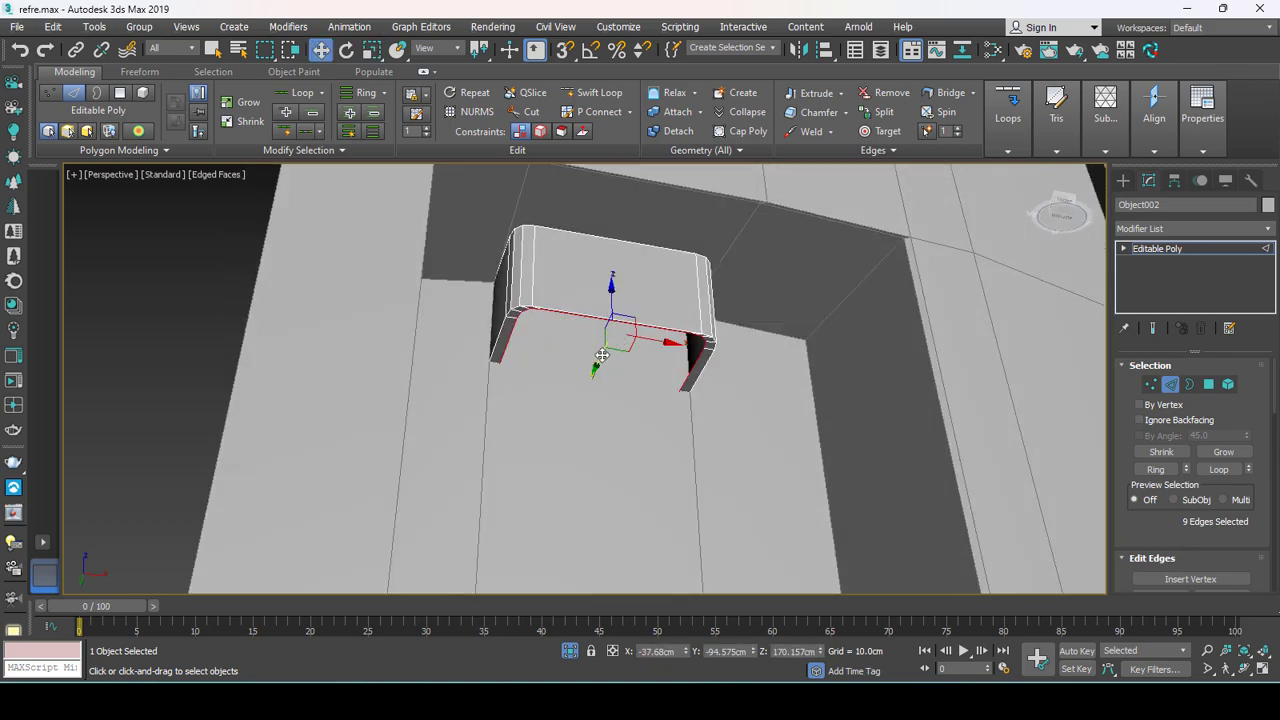
Nudge the handle box's bottom edge loop down about 0.86 cm along Z.
{"action": "left_click_drag", "start_coordinate": [602, 355], "coordinate": [600, 362]}
{"action": "mouse_move", "coordinate": [600, 365]}
{"action": "middle_mouse_down", "text": "alt"}
{"action": "mouse_move", "coordinate": [597, 387]}
{"action": "mouse_move", "coordinate": [600, 376]}
{"action": "middle_mouse_up", "text": "alt"}
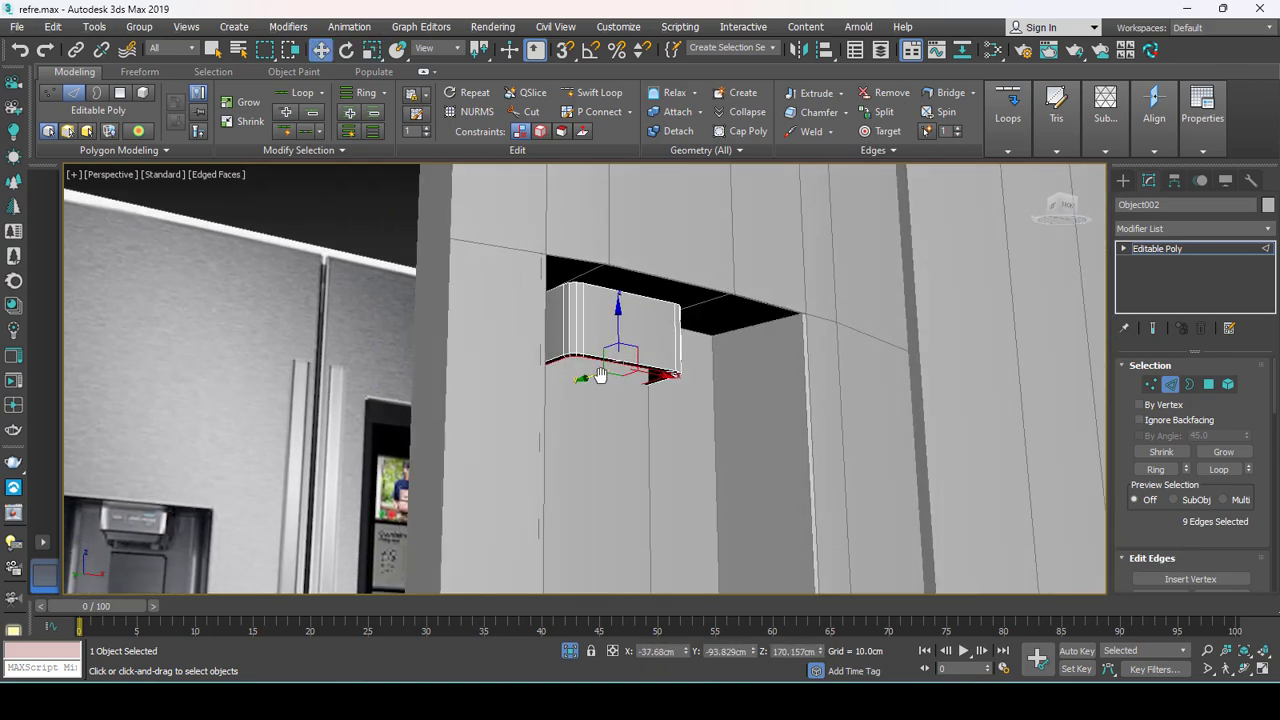
{"action": "left_click_drag", "start_coordinate": [620, 334], "coordinate": [622, 344]}
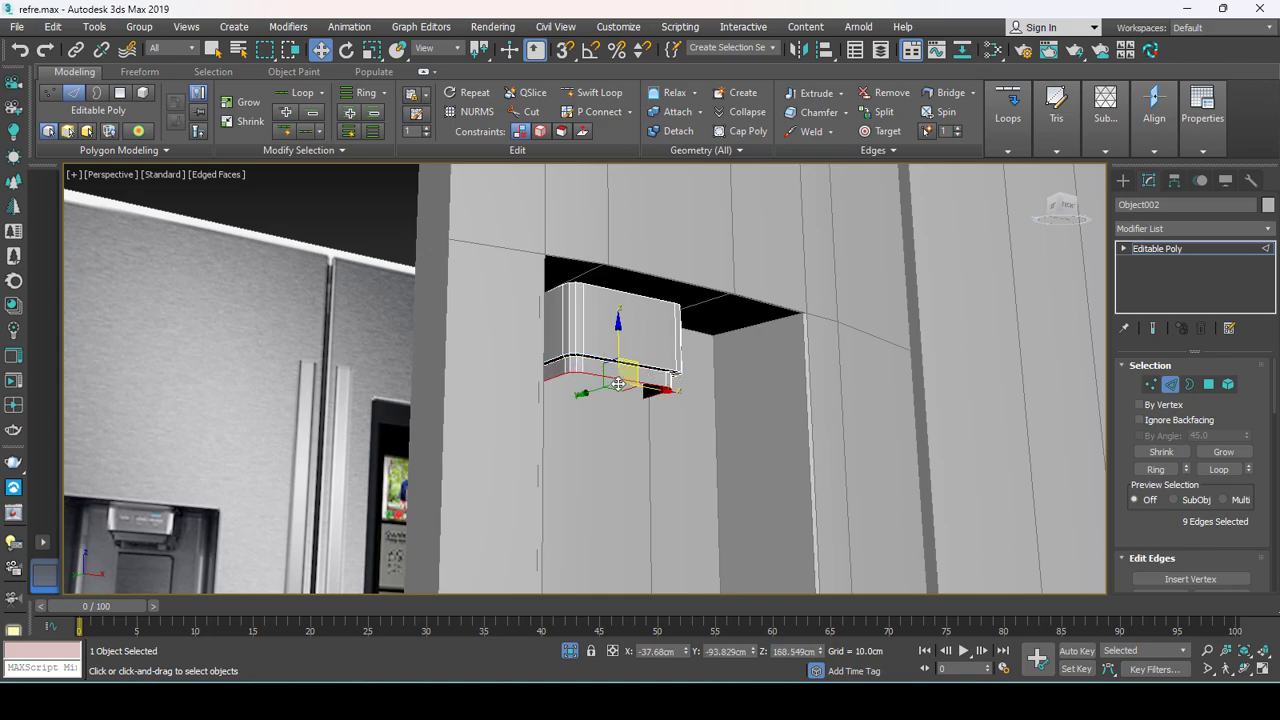
{"action": "middle_click_drag", "start_coordinate": [624, 351], "coordinate": [621, 397], "text": "alt"}
{"action": "key", "text": "r"}
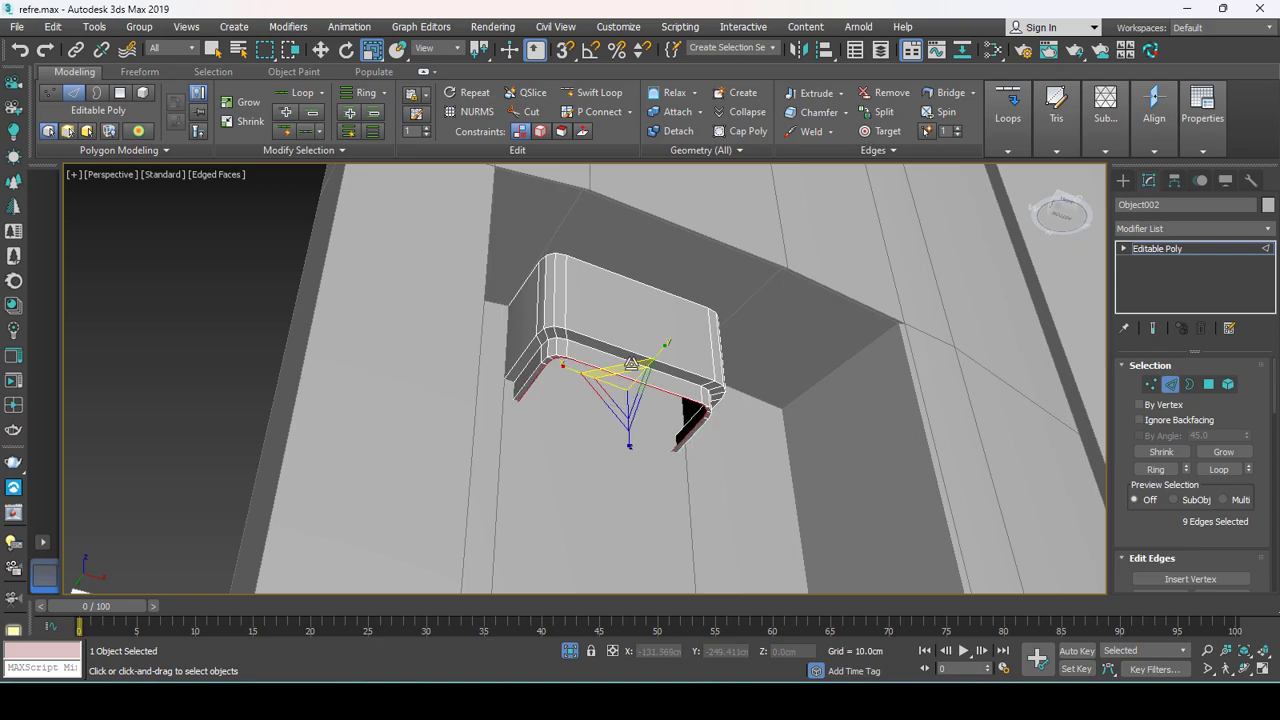
{"action": "key", "text": "w"}
{"action": "left_click_drag", "start_coordinate": [611, 412], "coordinate": [609, 416]}
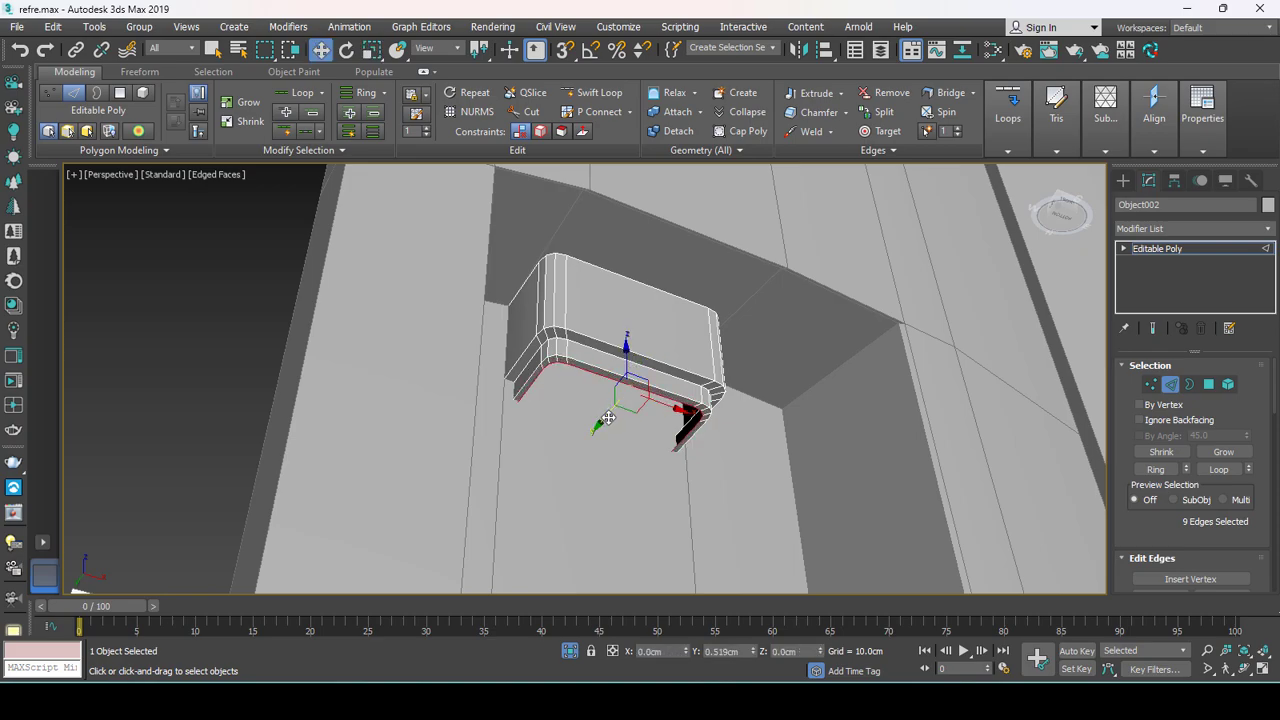
{"action": "mouse_move", "coordinate": [608, 418]}
{"action": "middle_mouse_down", "text": "alt"}
{"action": "mouse_move", "coordinate": [627, 430]}
{"action": "mouse_move", "coordinate": [577, 431]}
{"action": "mouse_move", "coordinate": [563, 374]}
{"action": "mouse_move", "coordinate": [596, 403]}
{"action": "middle_mouse_up", "text": "alt"}
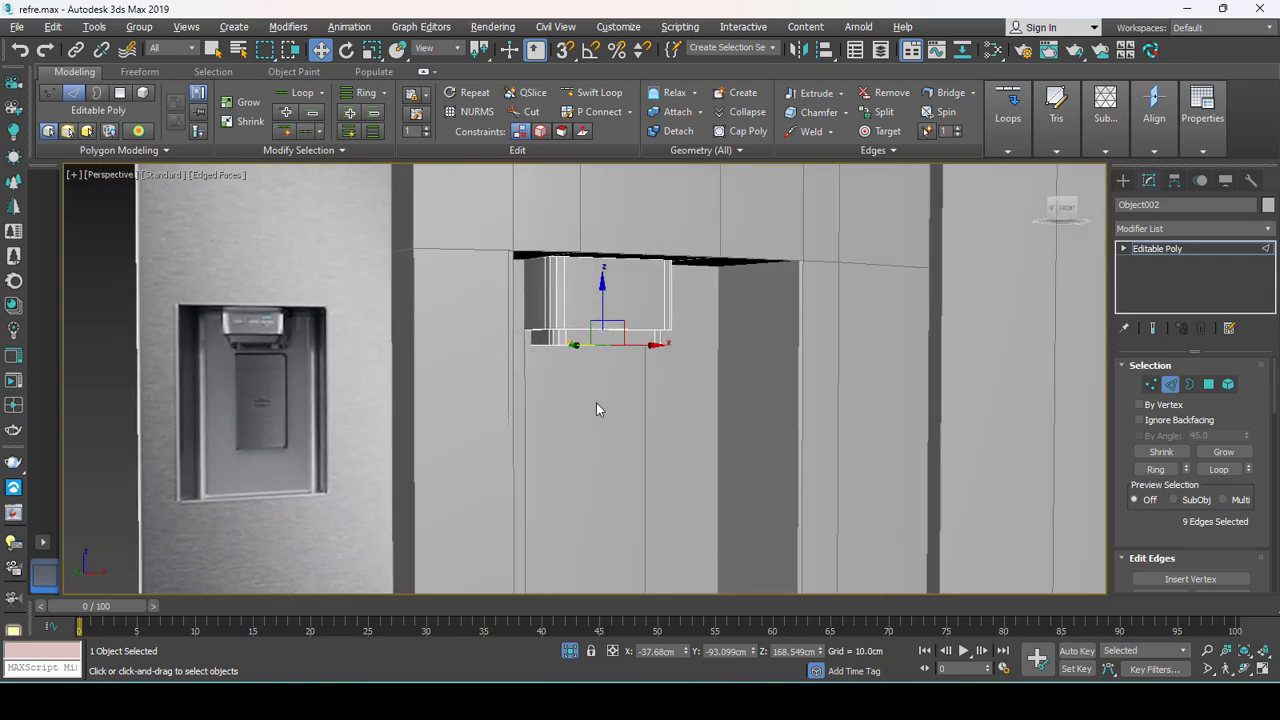
{"action": "scroll", "coordinate": [596, 402], "scroll_direction": "down", "scroll_amount": 4}
Clone Object001's recess back-wall polygon as a separate object.
{"action": "left_click", "coordinate": [1234, 256]}
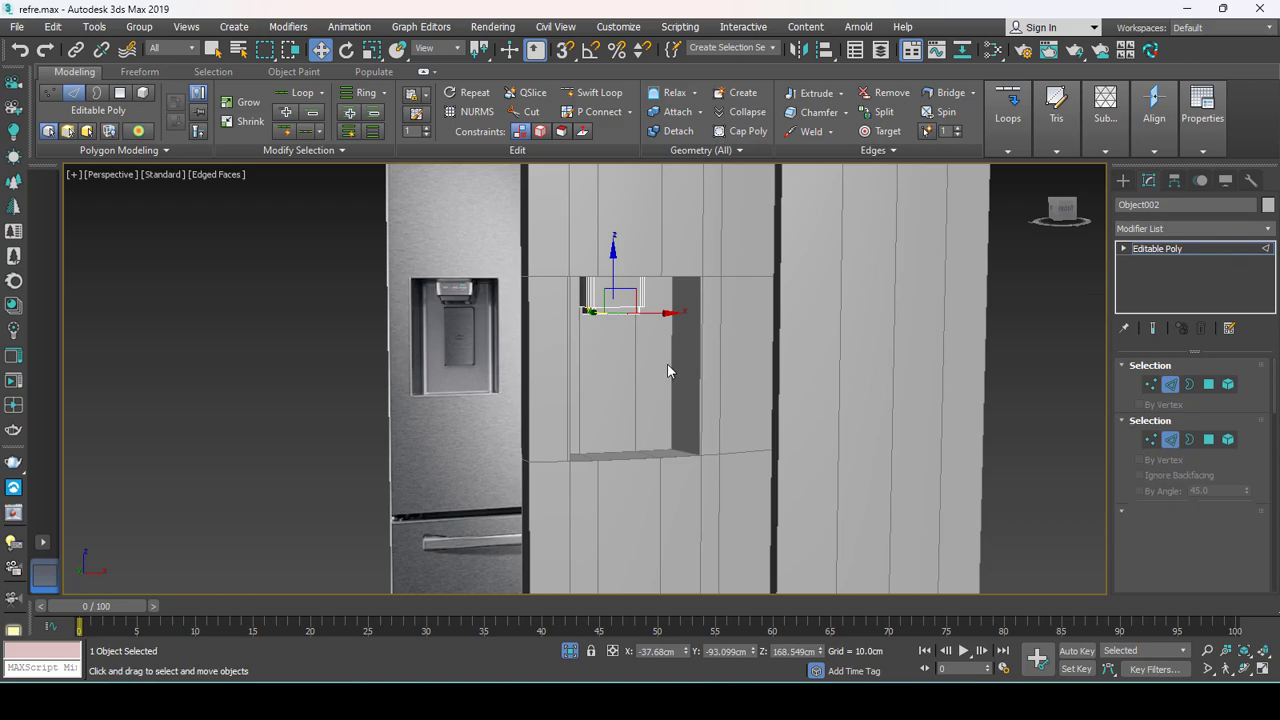
{"action": "left_click", "coordinate": [671, 366]}
{"action": "scroll", "coordinate": [604, 385], "scroll_direction": "up", "scroll_amount": 2}
{"action": "middle_click_drag", "start_coordinate": [604, 385], "coordinate": [623, 391], "text": "alt"}
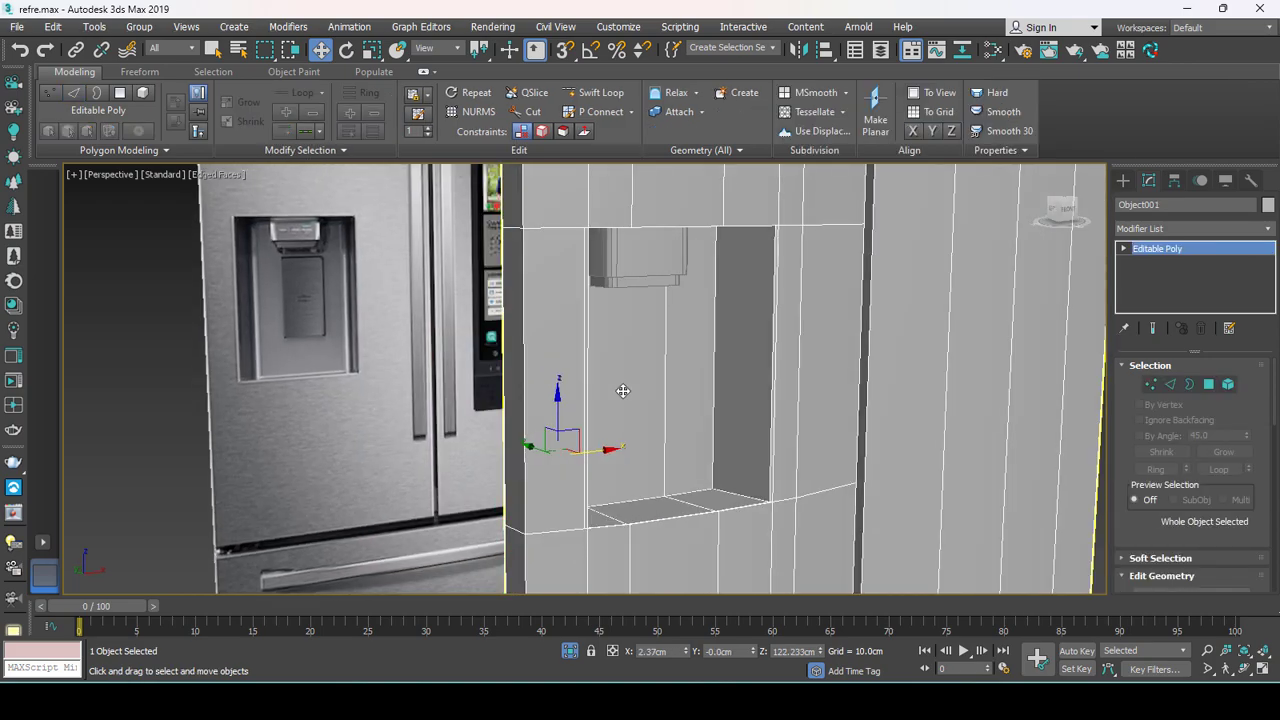
{"action": "key", "text": "4"}
{"action": "left_click", "coordinate": [622, 371]}
{"action": "key", "text": "z"}
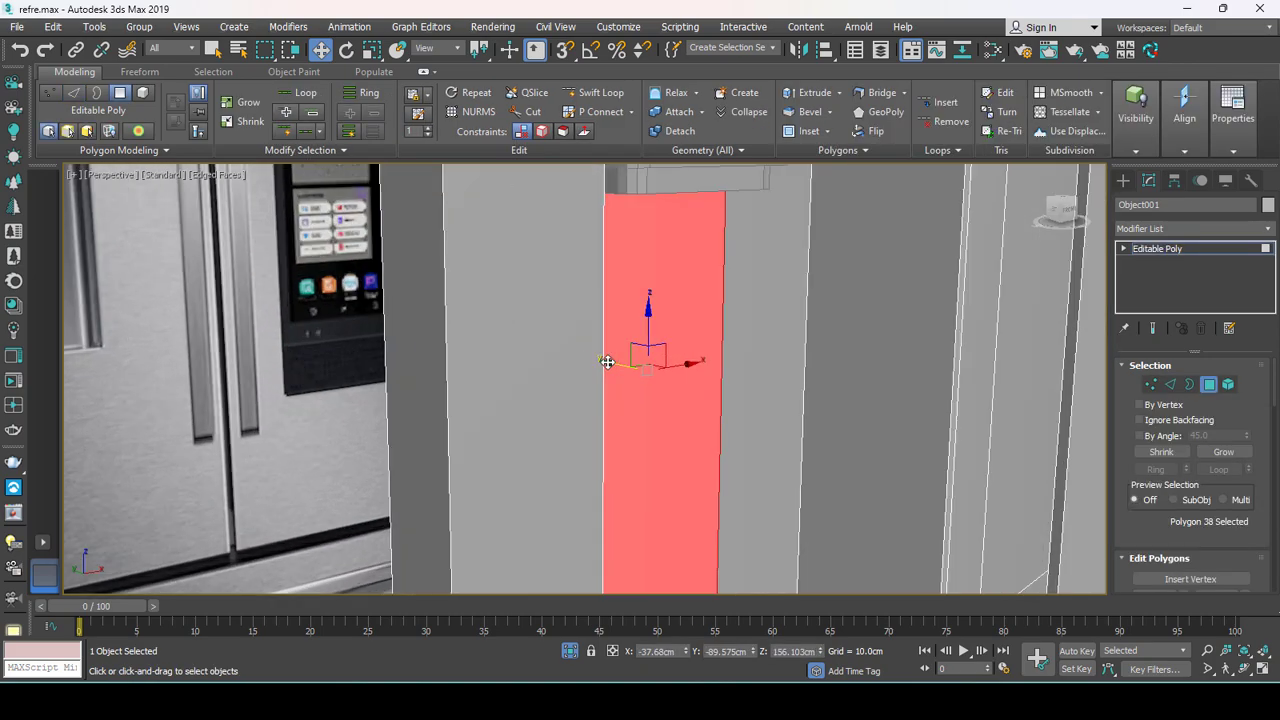
{"action": "left_click_drag", "start_coordinate": [628, 371], "coordinate": [635, 371], "text": "shift"}
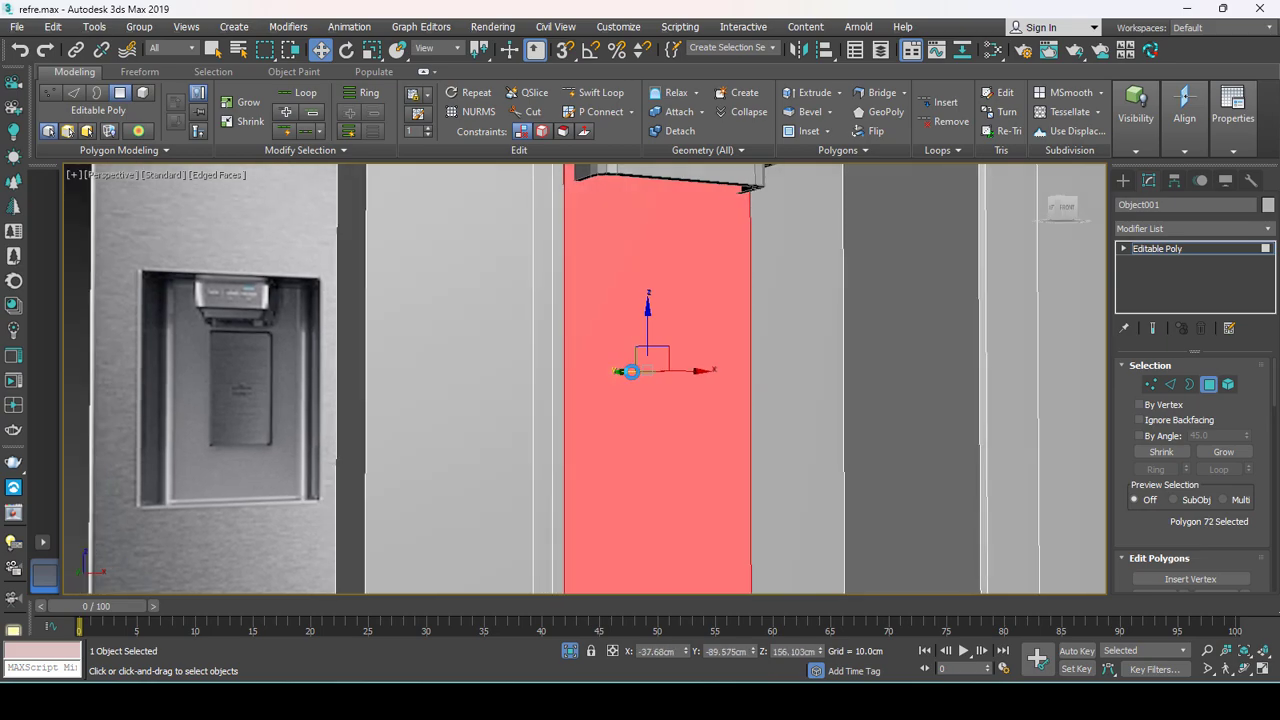
{"action": "left_click", "coordinate": [676, 362]}
Center the new panel's pivot on the object using Affect Pivot Only.
{"action": "left_click", "coordinate": [1169, 252]}
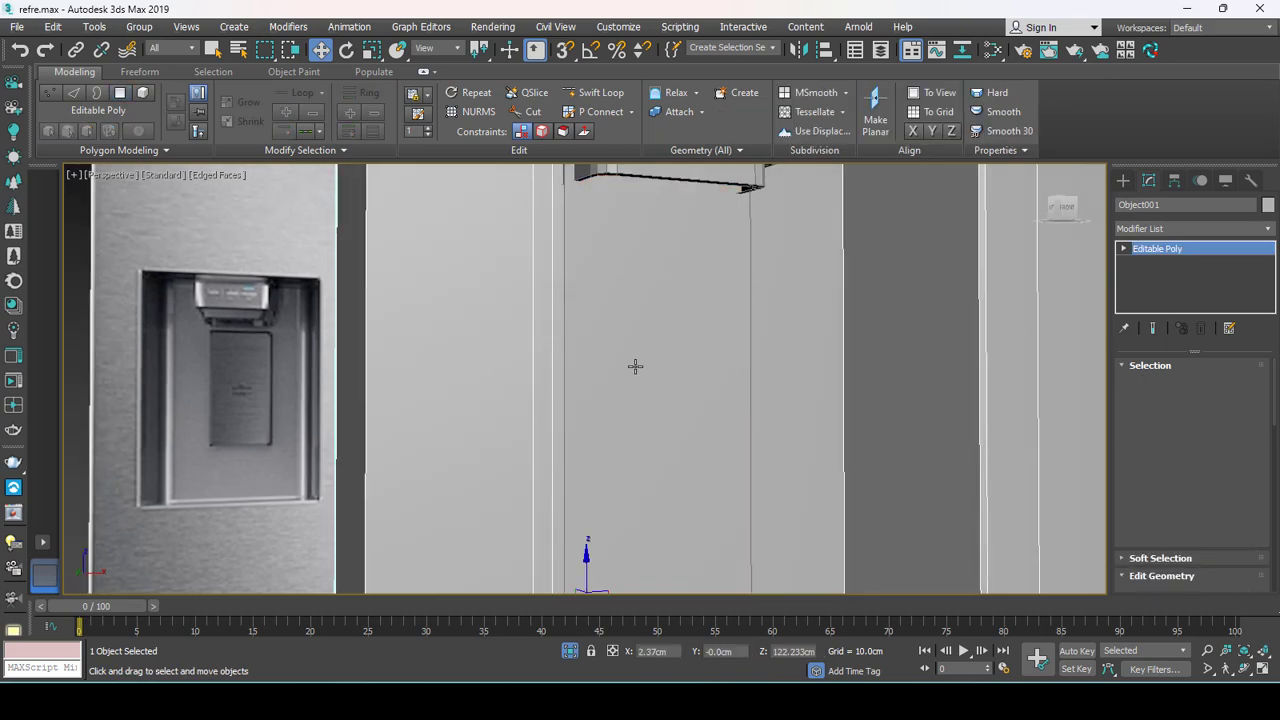
{"action": "left_click", "coordinate": [632, 357]}
{"action": "key", "text": "z"}
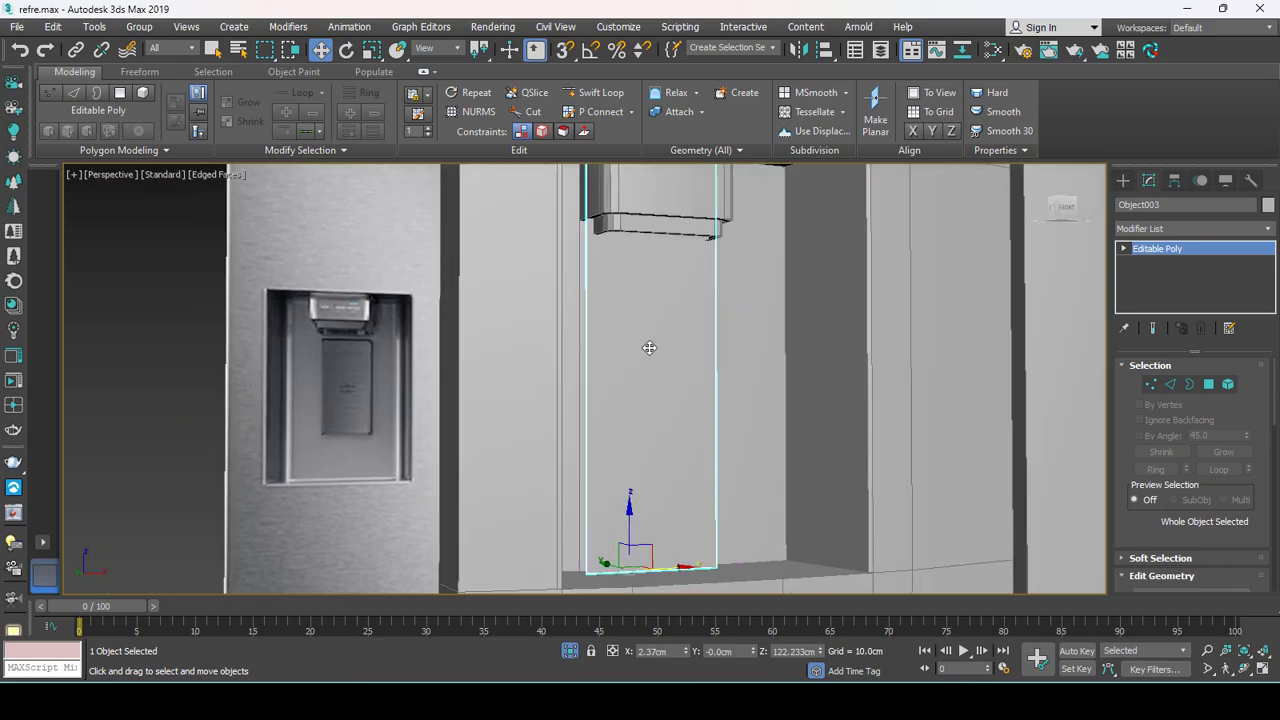
{"action": "left_click", "coordinate": [1174, 181]}
{"action": "left_click", "coordinate": [1182, 291]}
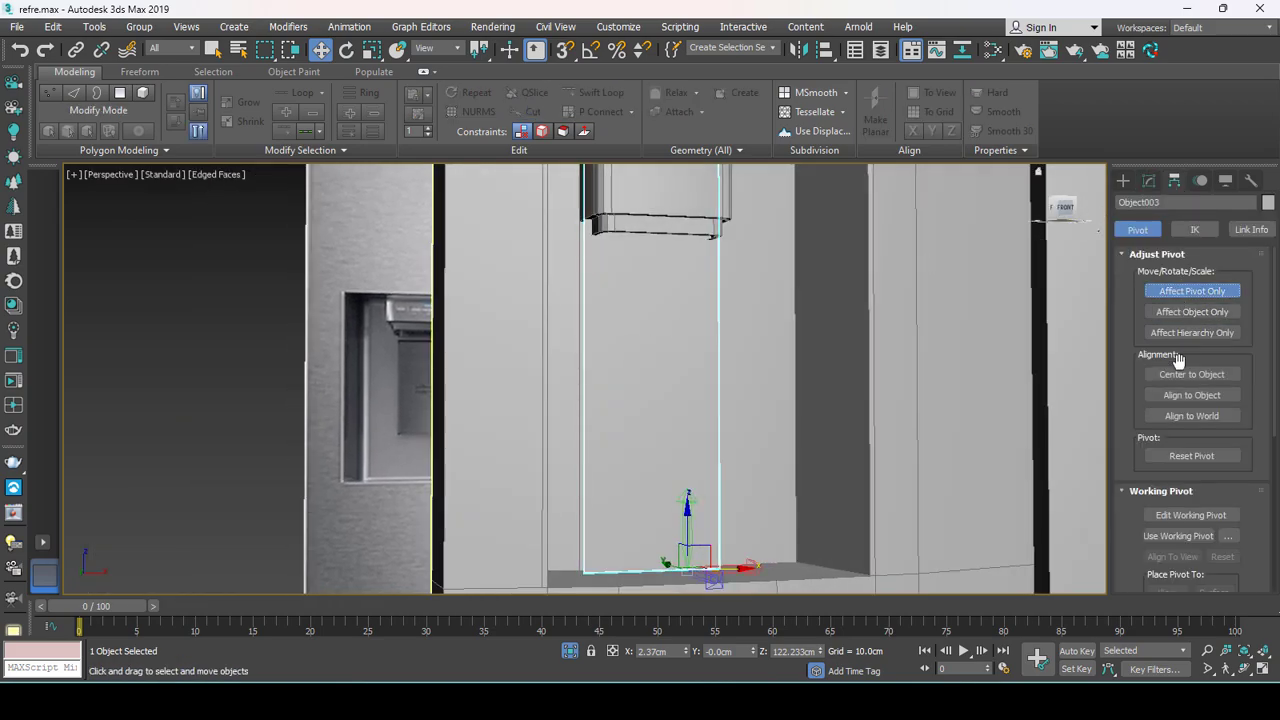
{"action": "left_click", "coordinate": [1171, 374]}
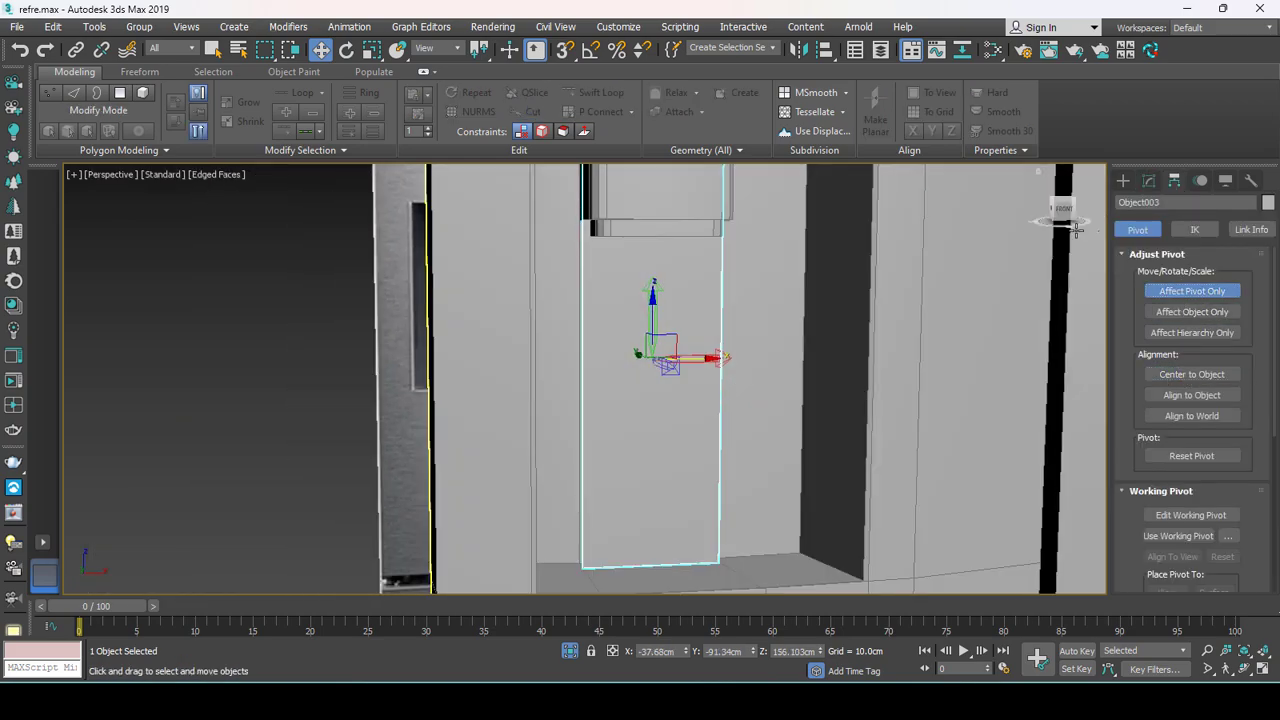
{"action": "left_click", "coordinate": [1123, 181]}
Scale the panel to 87% width and select its two bottom vertices.
{"action": "middle_click_drag", "start_coordinate": [590, 340], "coordinate": [610, 335], "text": "alt"}
{"action": "key", "text": "r"}
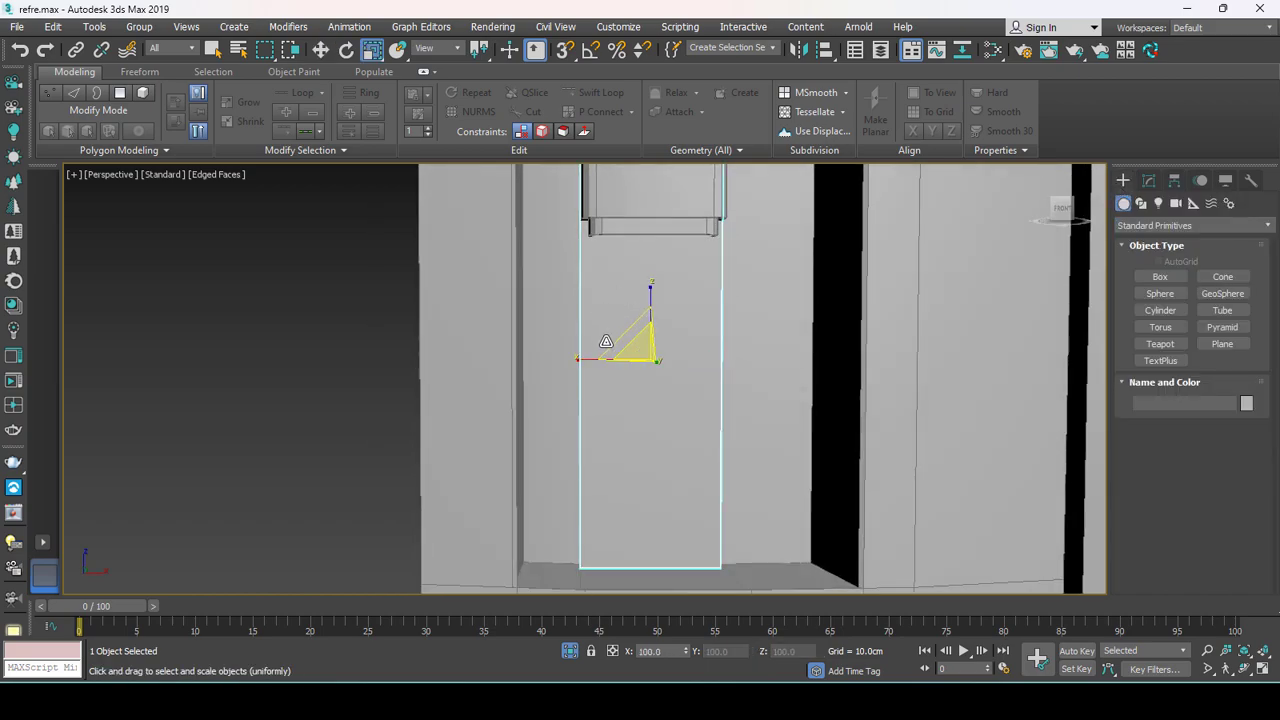
{"action": "middle_click_drag", "start_coordinate": [605, 341], "coordinate": [608, 363], "text": "alt"}
{"action": "left_click_drag", "start_coordinate": [586, 371], "coordinate": [593, 379]}
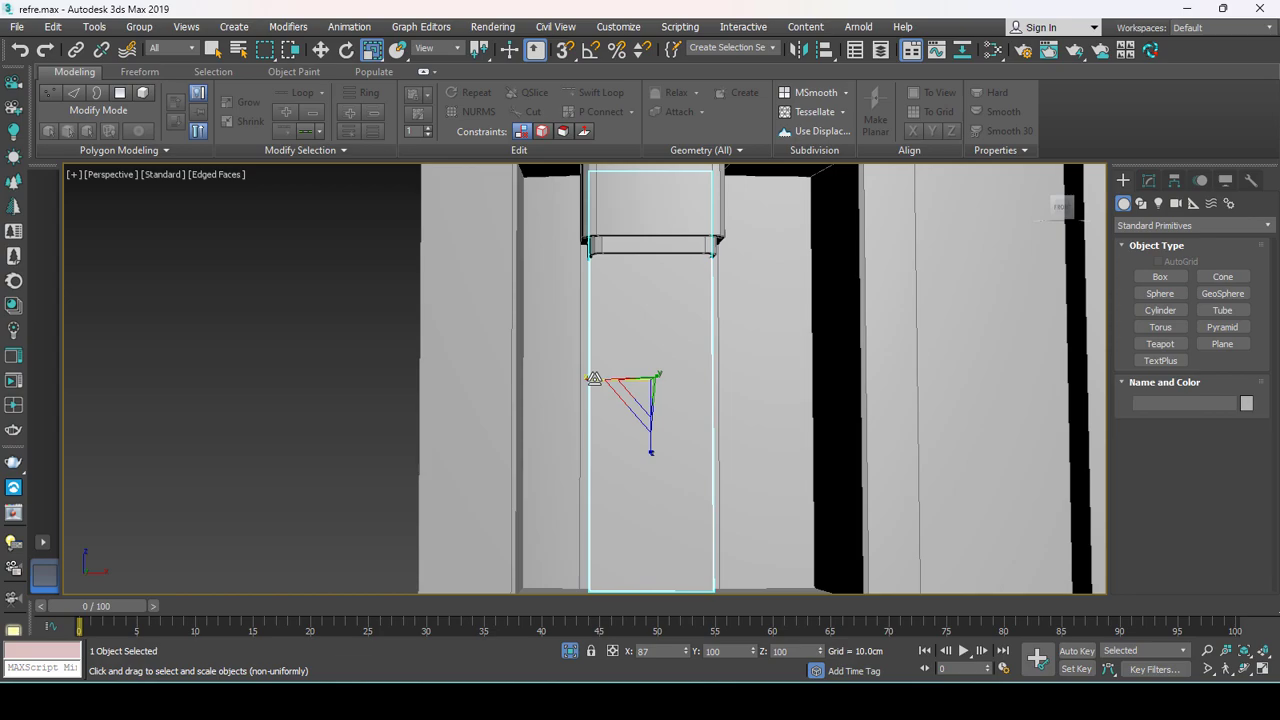
{"action": "scroll", "coordinate": [594, 379], "scroll_direction": "down", "scroll_amount": 2}
{"action": "middle_click_drag", "start_coordinate": [594, 379], "coordinate": [725, 453], "text": "alt"}
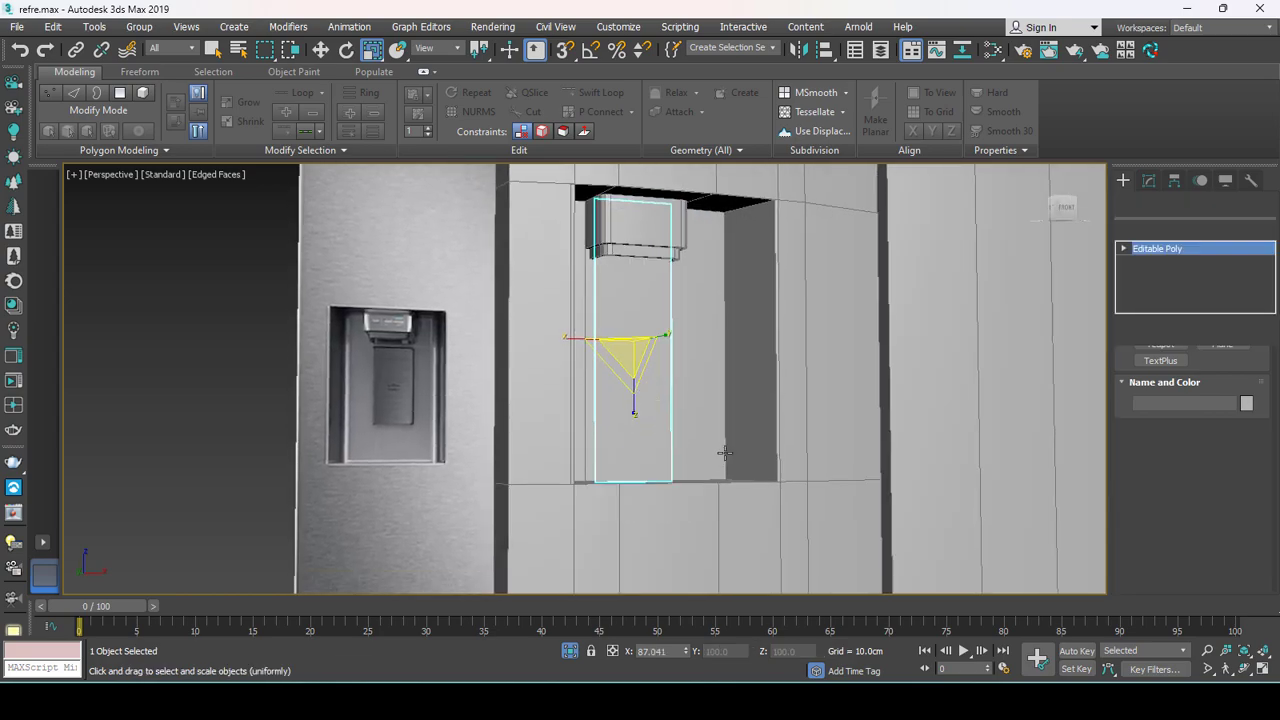
{"action": "key", "text": "1"}
{"action": "left_click_drag", "start_coordinate": [700, 505], "coordinate": [552, 472]}
Raise the panel's bottom vertices to shorten it.
{"action": "key", "text": "w"}
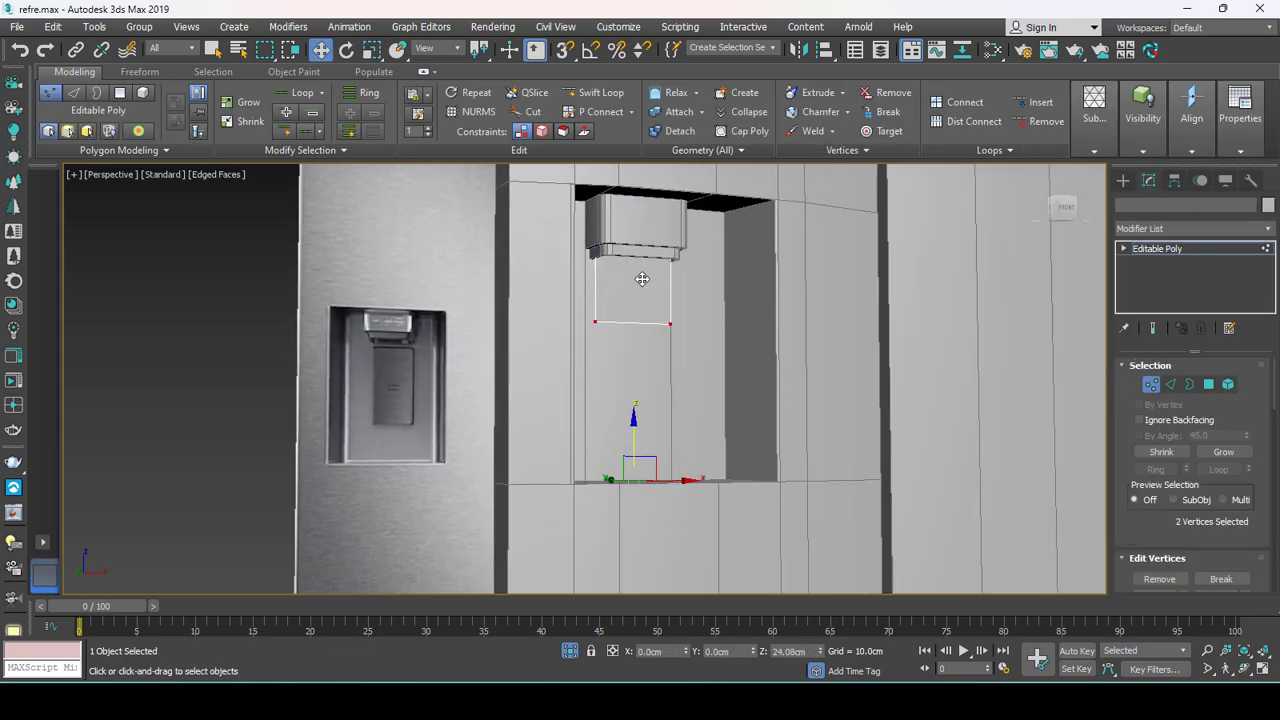
{"action": "left_click_drag", "start_coordinate": [633, 440], "coordinate": [633, 405]}
{"action": "middle_click_drag", "start_coordinate": [633, 405], "coordinate": [639, 417], "text": "alt"}
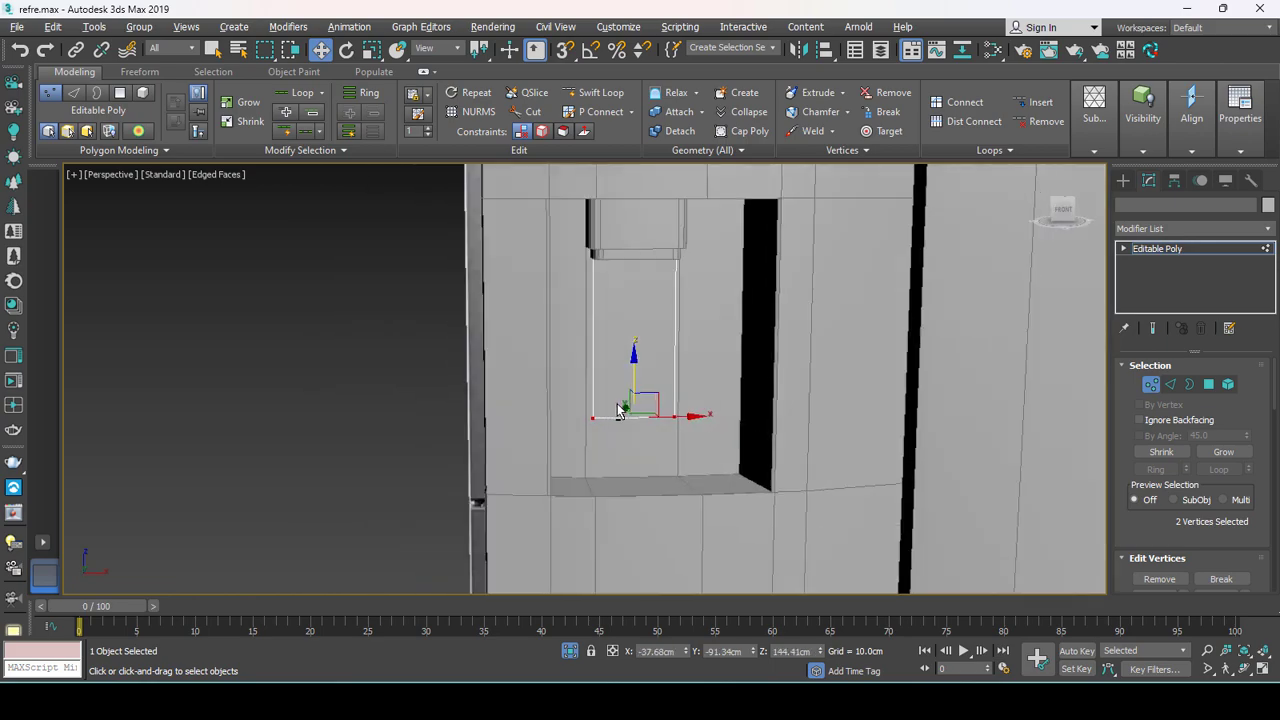
Connect three new vertical edges across the handle panel.
{"action": "key", "text": "2"}
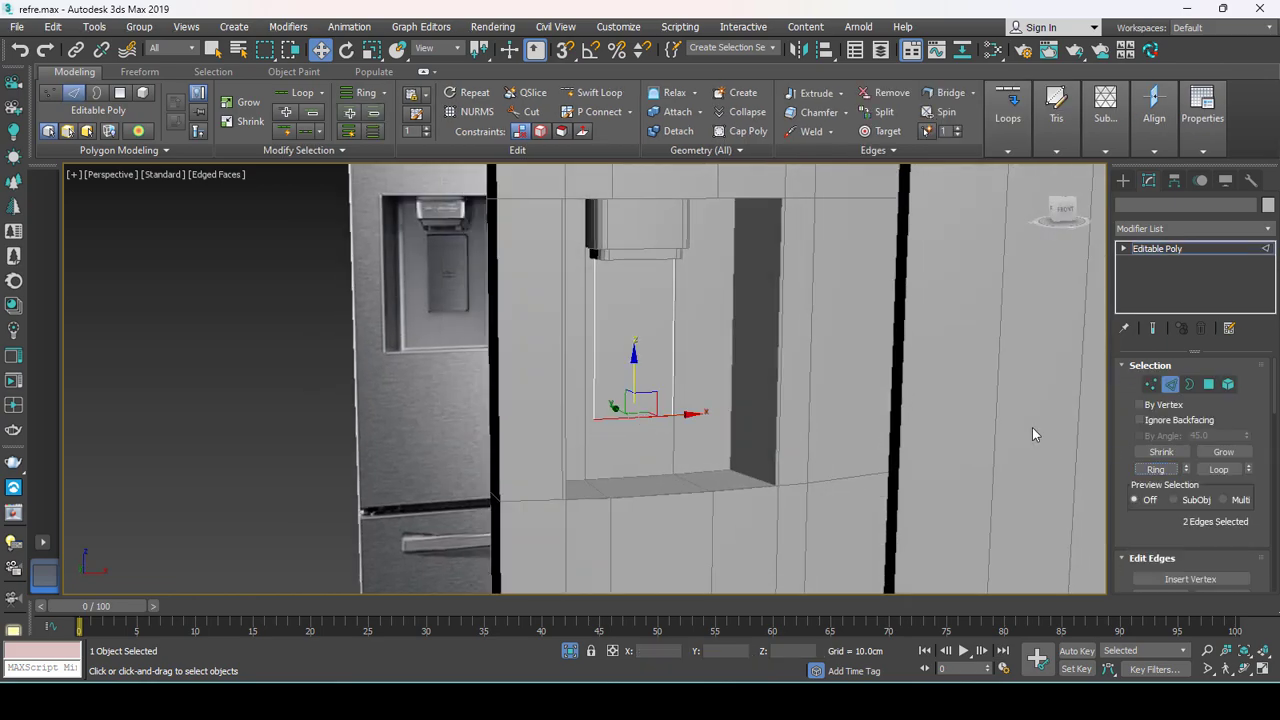
{"action": "right_click", "coordinate": [736, 320]}
{"action": "left_click", "coordinate": [566, 375]}
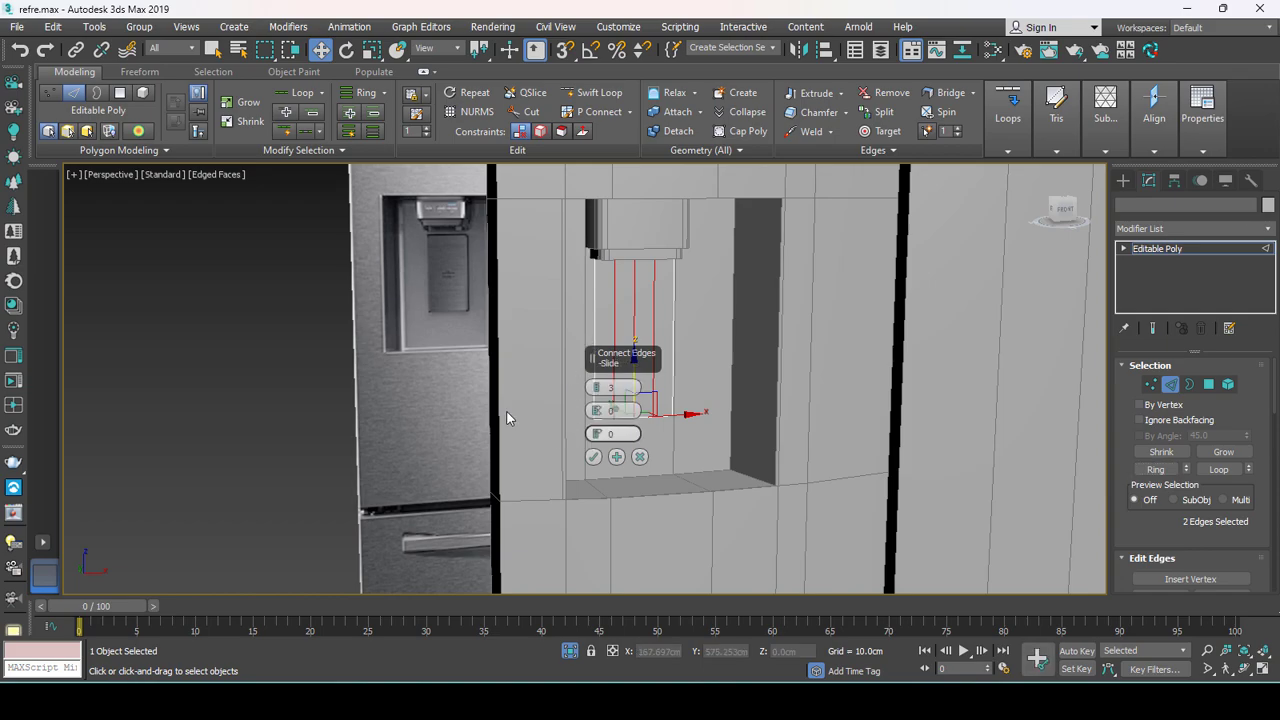
{"action": "left_click", "coordinate": [592, 457]}
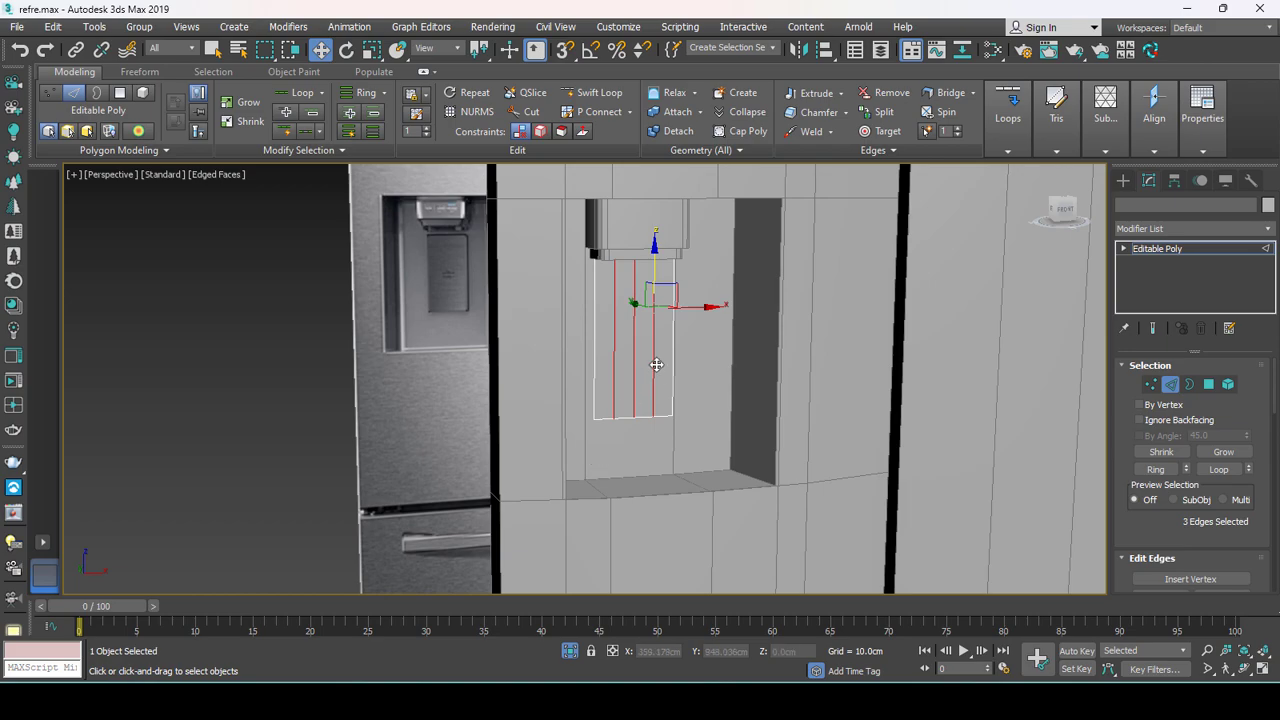
Move the centre edge and both outer vertical edges down to curve the panel's bottom border.
{"action": "middle_click_drag", "start_coordinate": [679, 351], "coordinate": [603, 320], "text": "alt"}
{"action": "scroll", "coordinate": [603, 366], "scroll_direction": "up", "scroll_amount": 3}
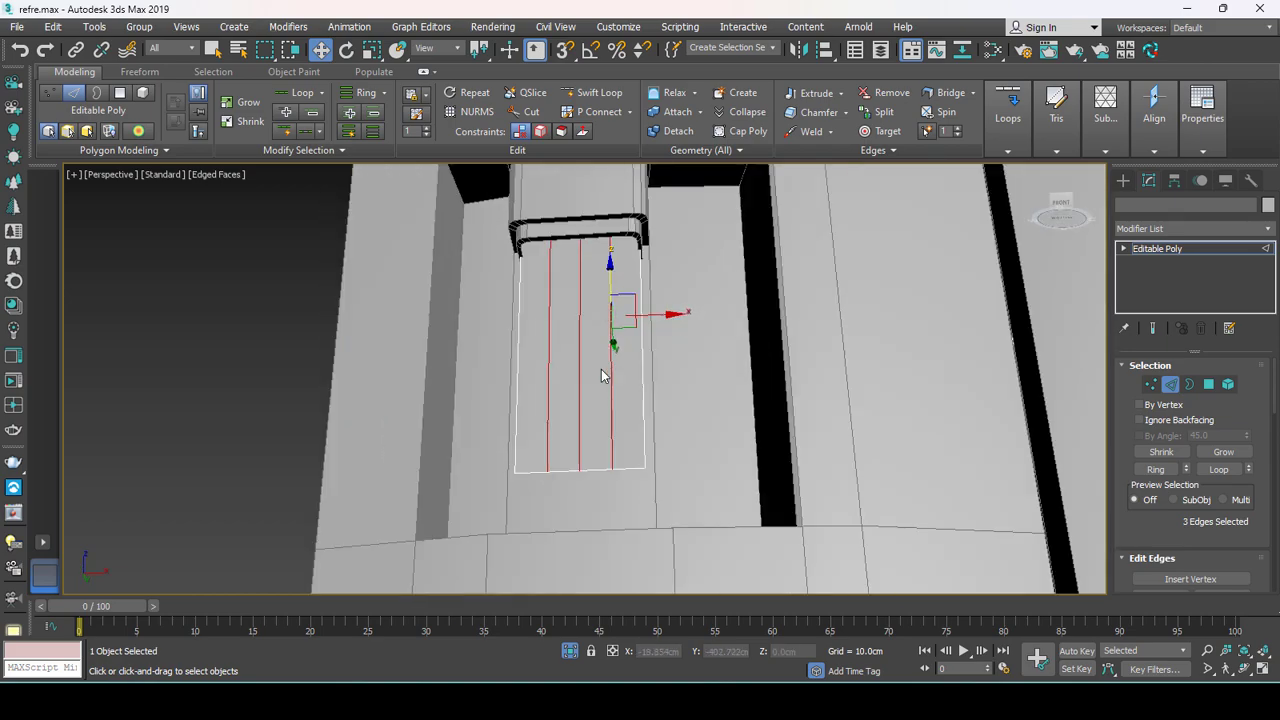
{"action": "left_click", "coordinate": [590, 372]}
{"action": "scroll", "coordinate": [585, 342], "scroll_direction": "up", "scroll_amount": 2}
{"action": "scroll", "coordinate": [585, 342], "scroll_direction": "up", "scroll_amount": 3}
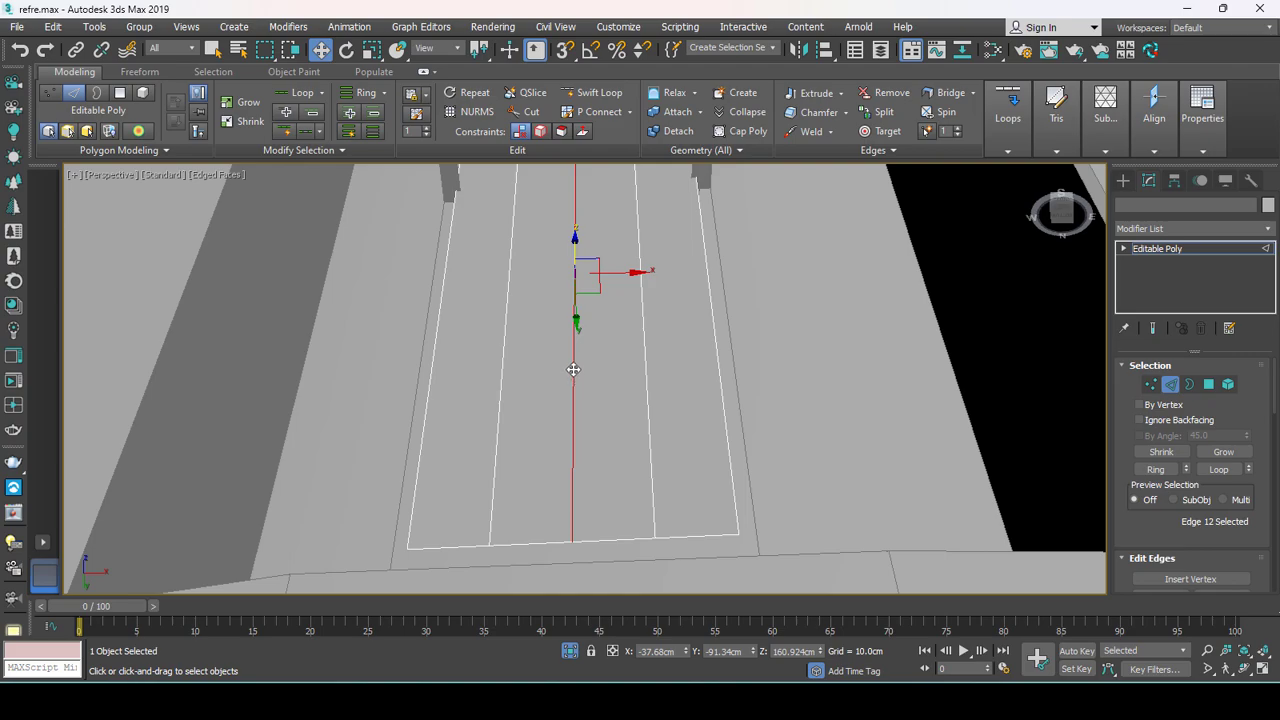
{"action": "left_click_drag", "start_coordinate": [576, 323], "coordinate": [577, 336]}
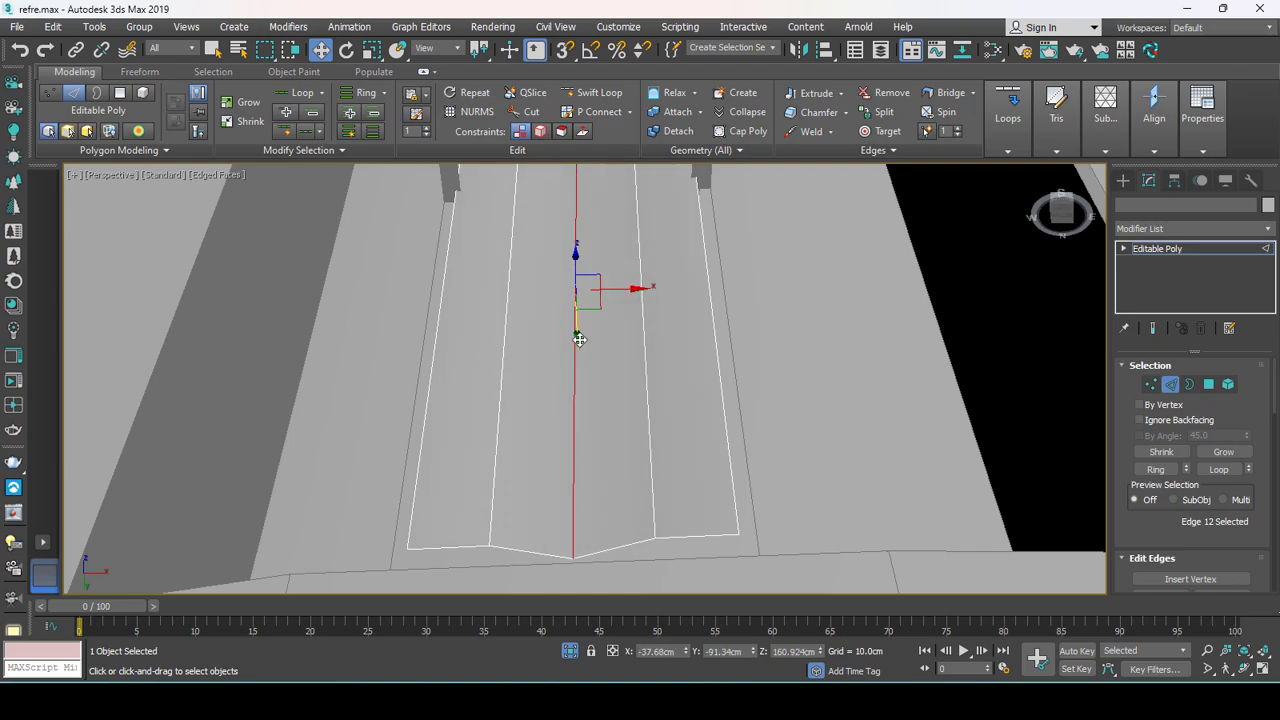
{"action": "left_click", "coordinate": [643, 360]}
{"action": "left_click", "coordinate": [504, 356], "text": "ctrl"}
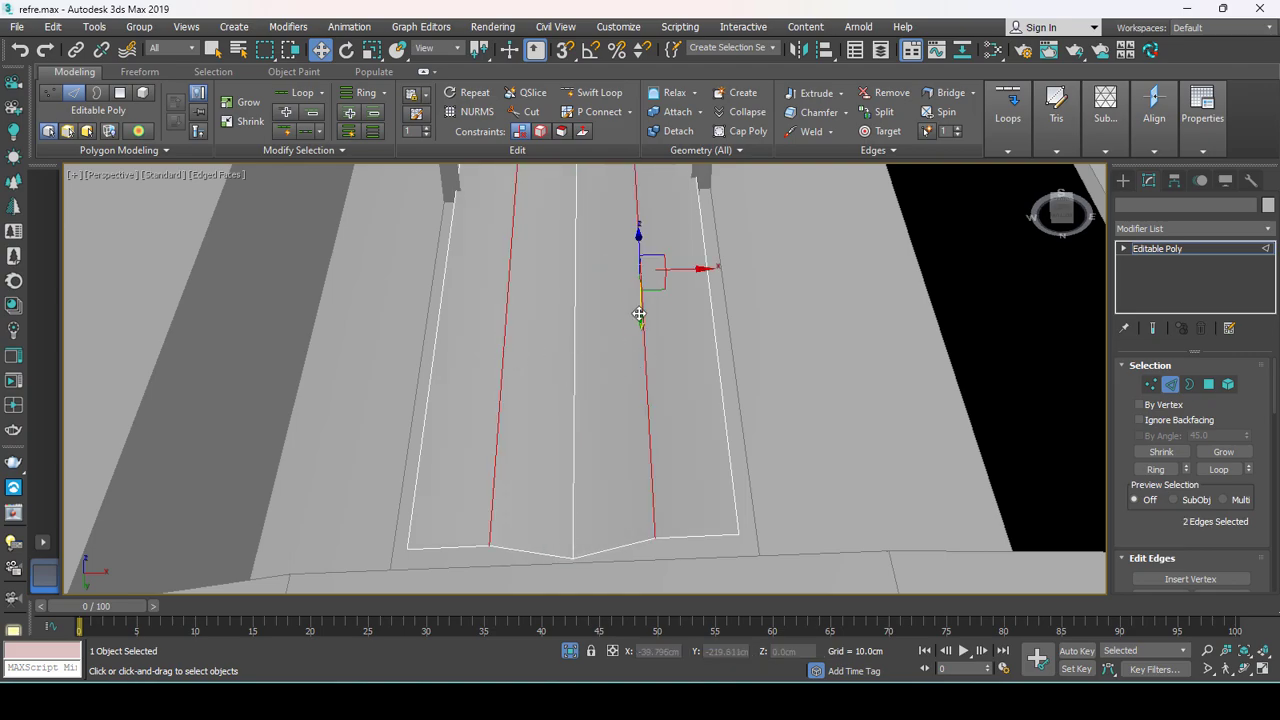
{"action": "left_click_drag", "start_coordinate": [639, 314], "coordinate": [642, 326]}
{"action": "scroll", "coordinate": [643, 325], "scroll_direction": "down", "scroll_amount": 4}
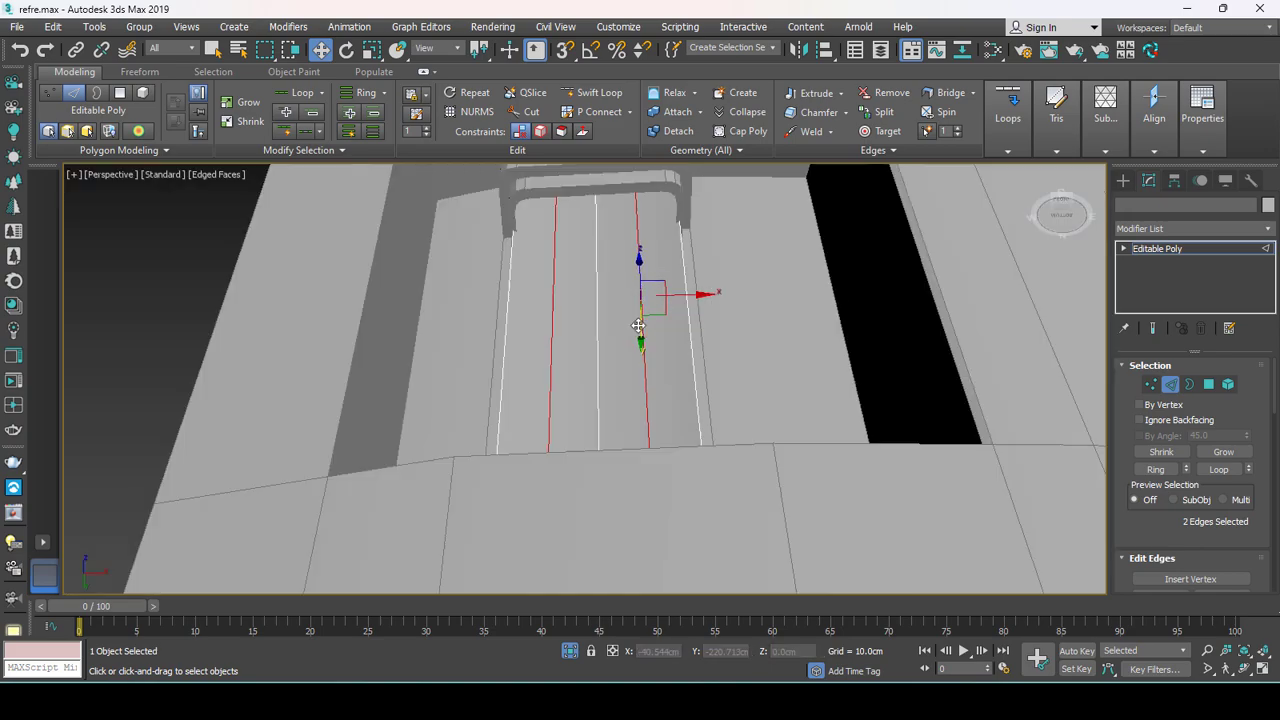
{"action": "middle_click_drag", "start_coordinate": [643, 325], "coordinate": [627, 362], "text": "alt"}
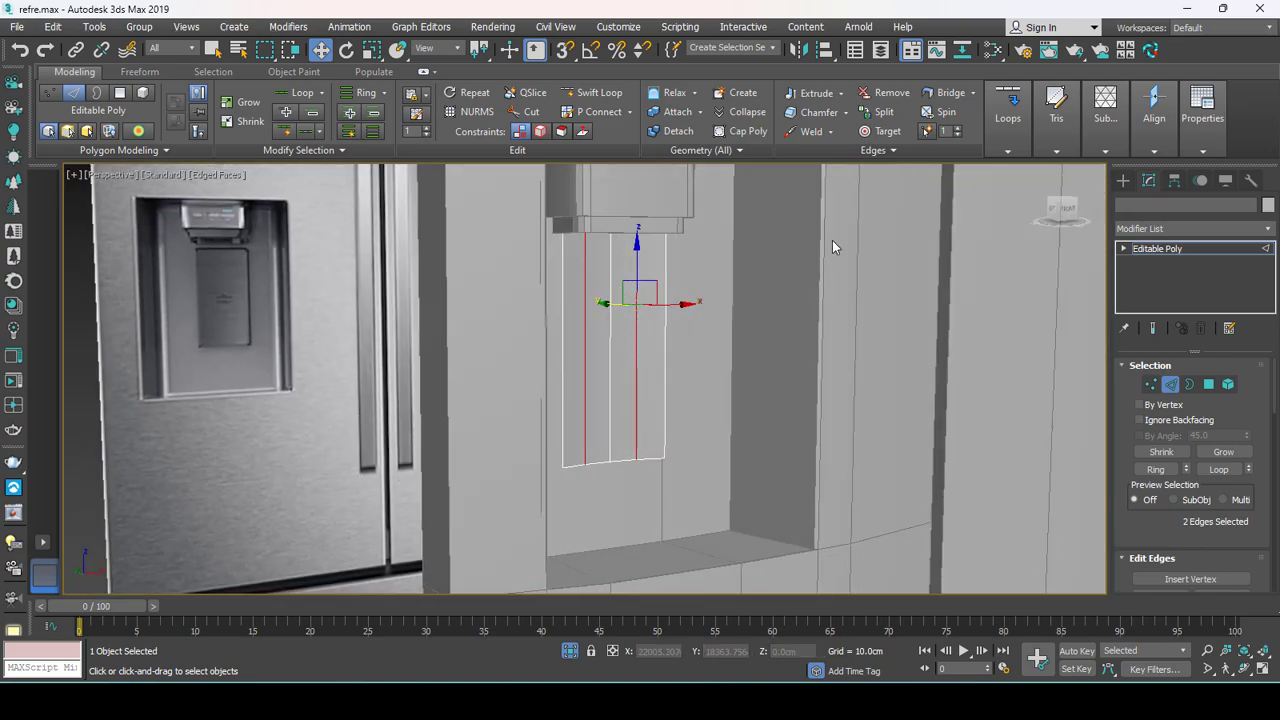
Add Swift Loop edge loops near the panel's bottom and top.
{"action": "left_click", "coordinate": [607, 97]}
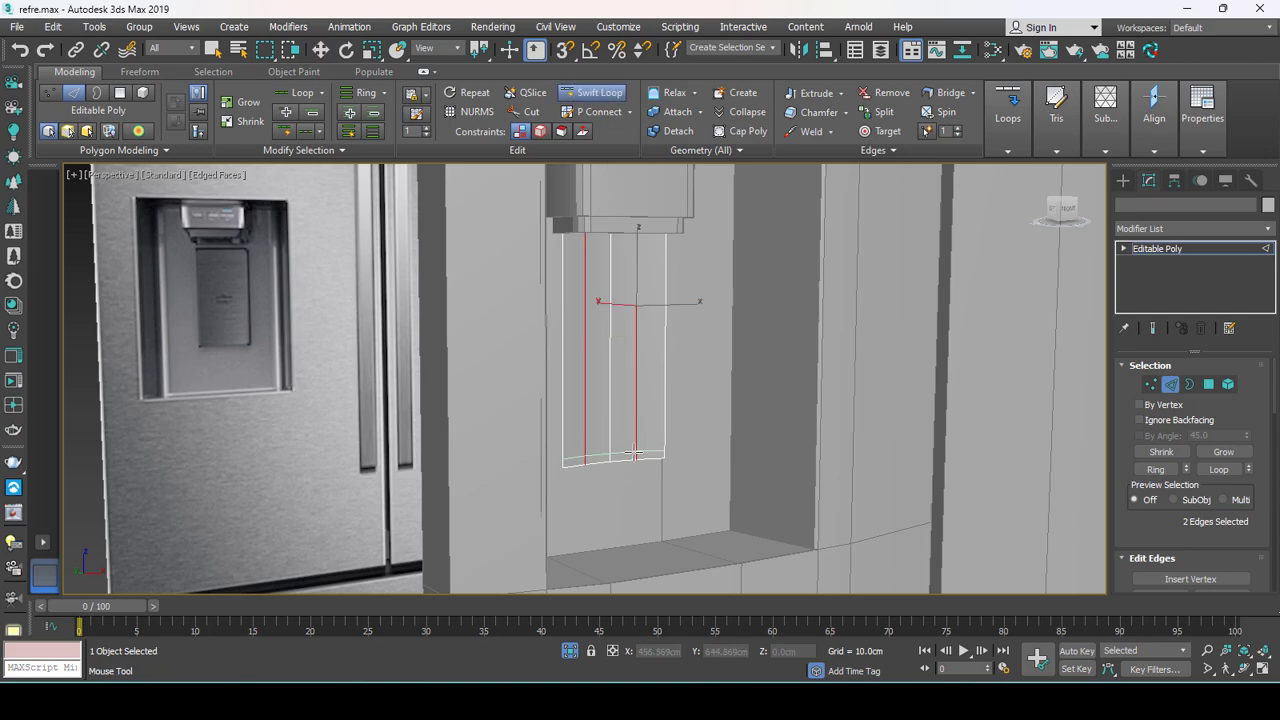
{"action": "left_click", "coordinate": [634, 453]}
{"action": "middle_click_drag", "start_coordinate": [634, 453], "coordinate": [611, 312], "text": "alt"}
{"action": "key", "text": "F3"}
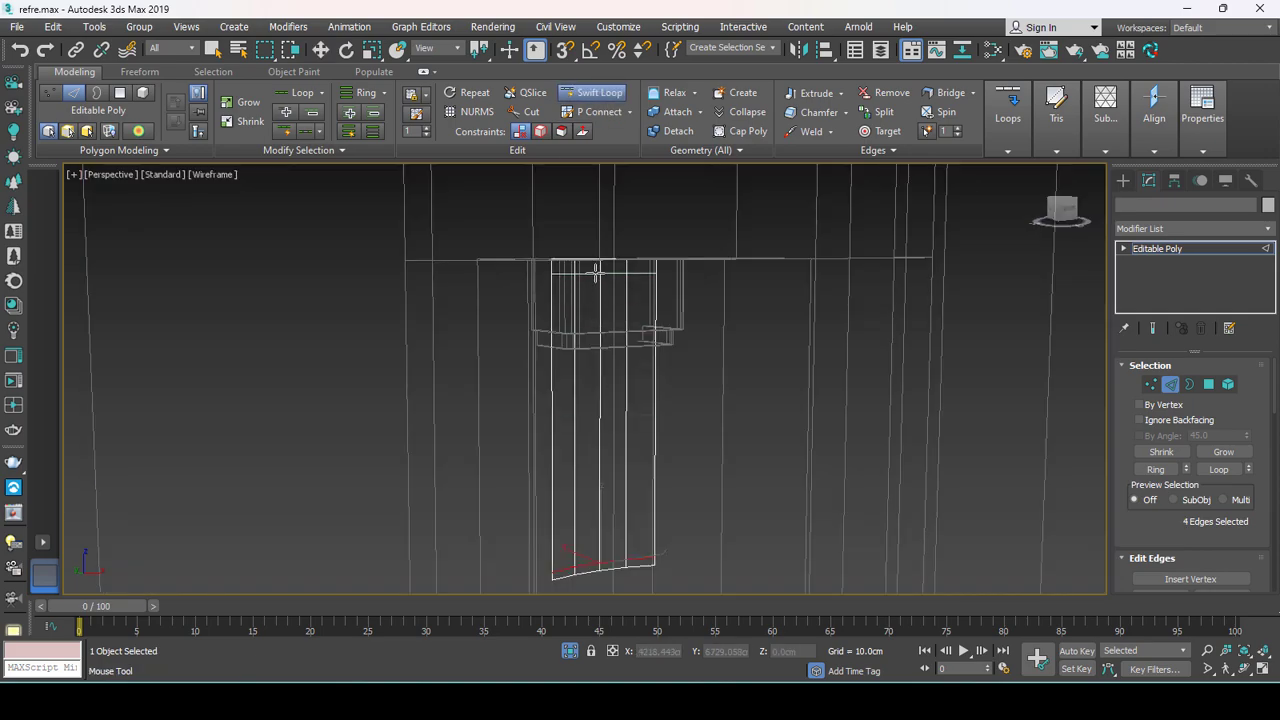
{"action": "left_click", "coordinate": [595, 268]}
{"action": "right_click", "coordinate": [597, 272]}
Add two vertical edge loops near the panel's right side.
{"action": "scroll", "coordinate": [598, 336], "scroll_direction": "up", "scroll_amount": 3}
{"action": "key", "text": "F3"}
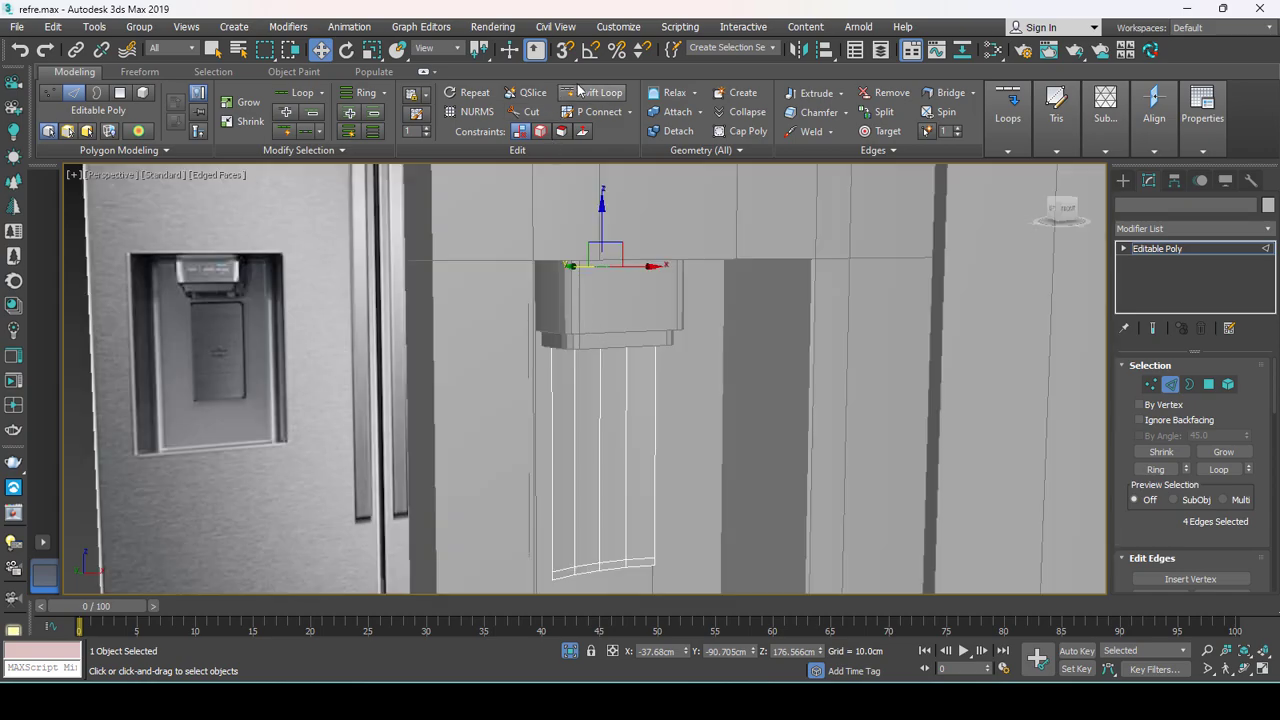
{"action": "left_click", "coordinate": [598, 92]}
{"action": "key", "text": "F3"}
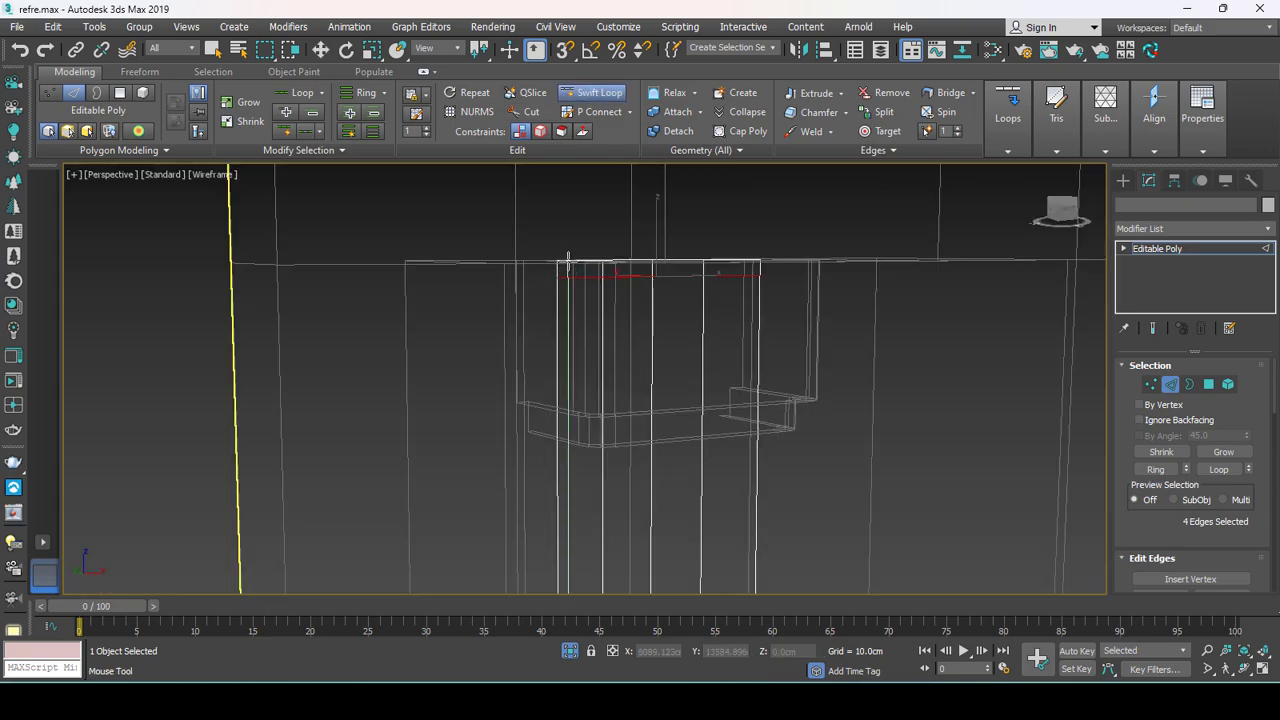
{"action": "left_click", "coordinate": [567, 262]}
{"action": "left_click", "coordinate": [753, 262]}
{"action": "right_click", "coordinate": [753, 264]}
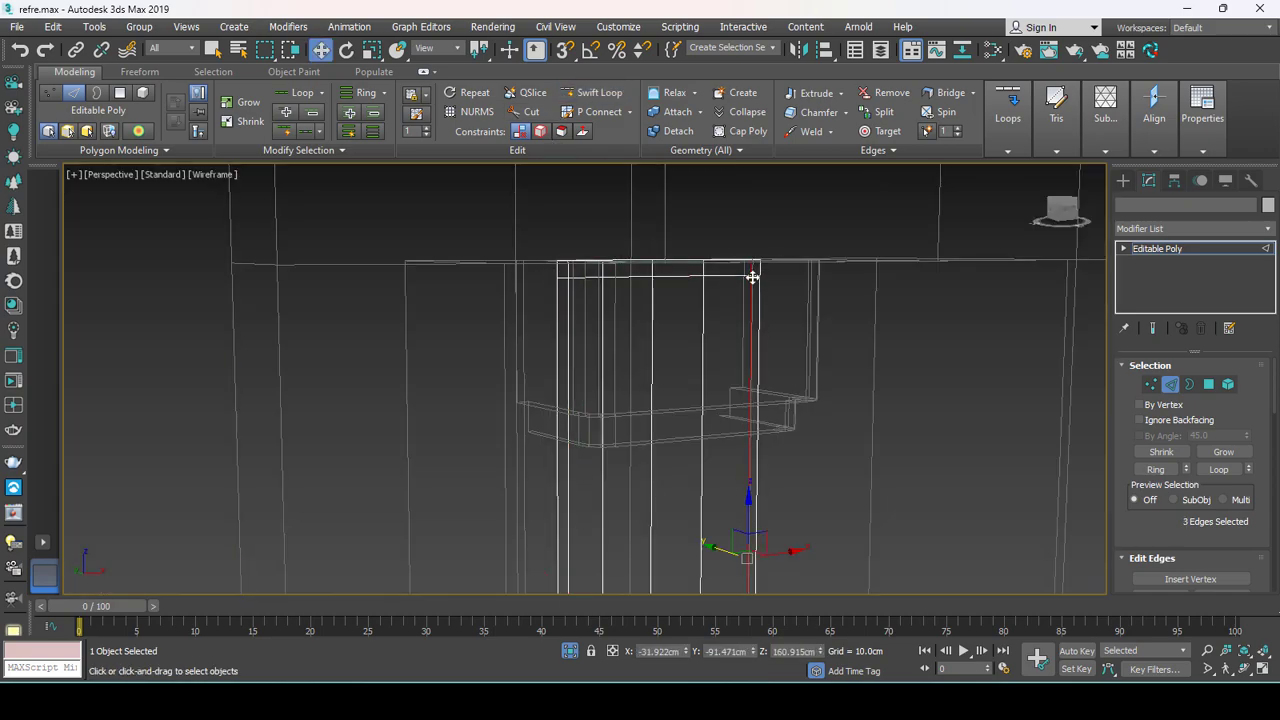
{"action": "key", "text": "F3"}
{"action": "middle_click_drag", "start_coordinate": [800, 310], "coordinate": [876, 350], "text": "alt"}
Apply a Shell modifier to Object003 with a 0.19cm outer amount.
{"action": "left_click", "coordinate": [1165, 249]}
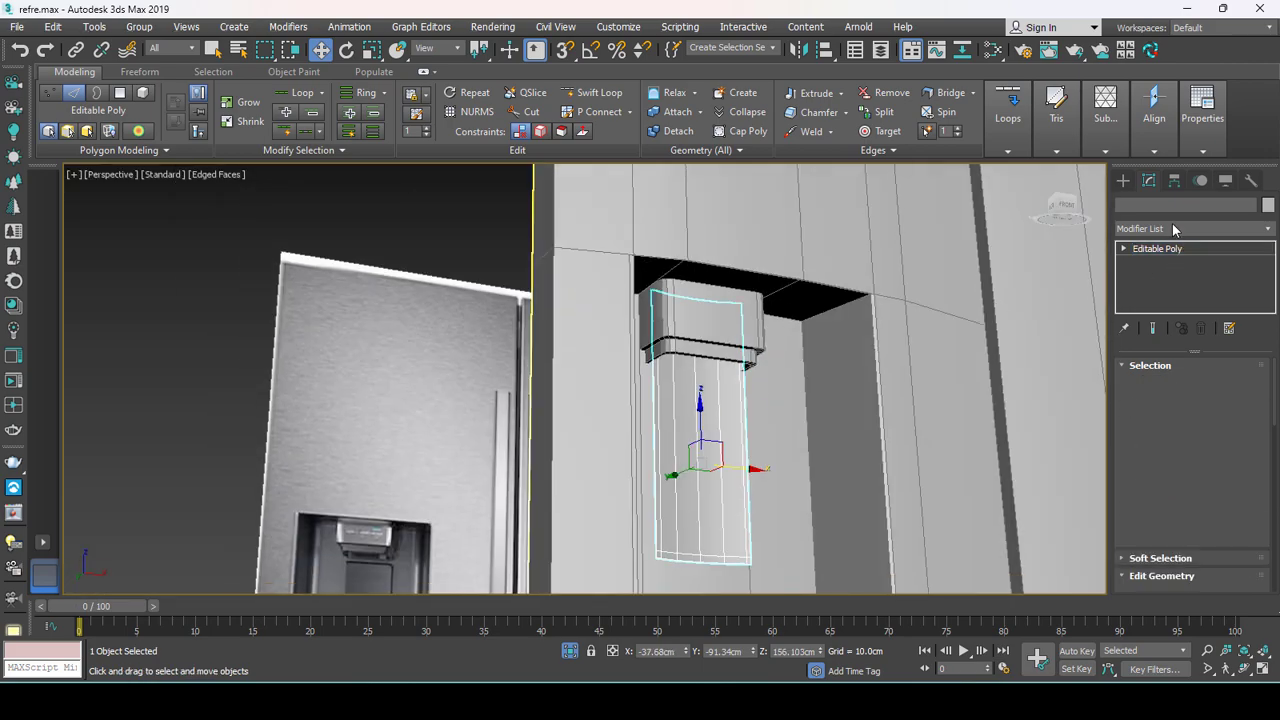
{"action": "left_click", "coordinate": [1171, 227]}
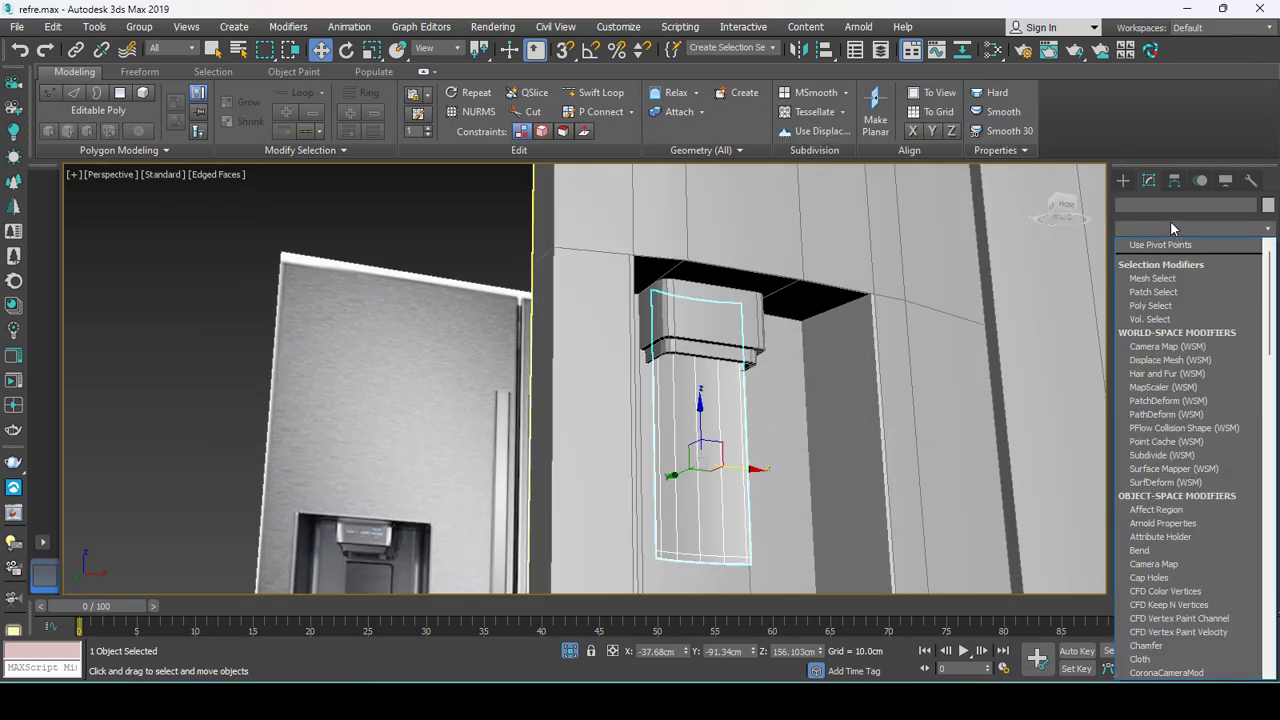
{"action": "type", "text": "sh"}
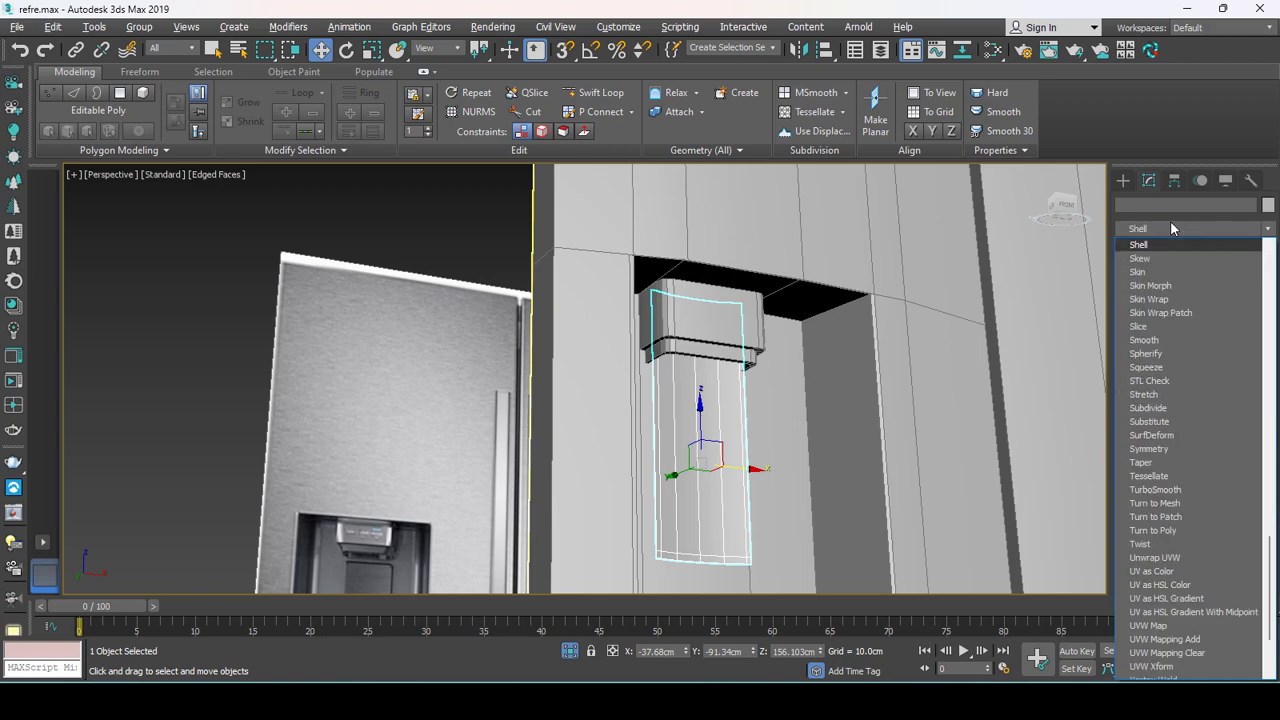
{"action": "key", "text": "Return"}
{"action": "scroll", "coordinate": [751, 534], "scroll_direction": "up", "scroll_amount": 3}
{"action": "scroll", "coordinate": [723, 491], "scroll_direction": "up", "scroll_amount": 2}
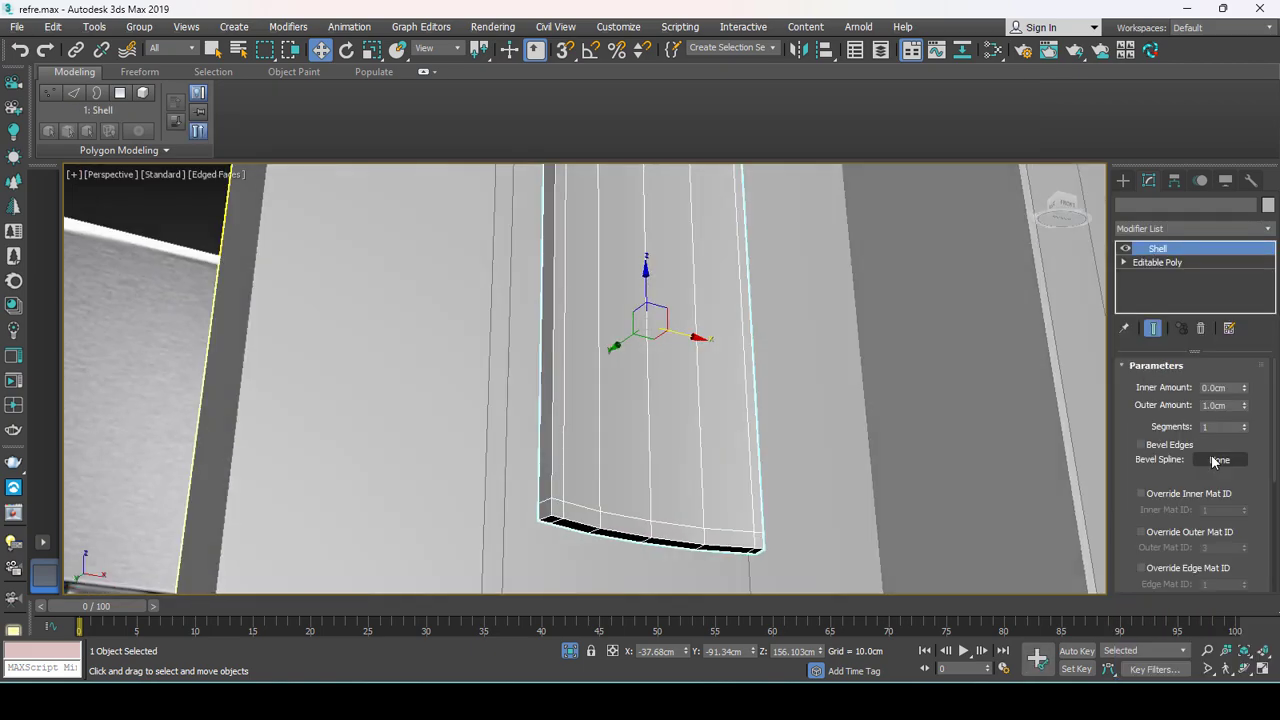
{"action": "left_click_drag", "start_coordinate": [1236, 407], "coordinate": [1240, 412]}
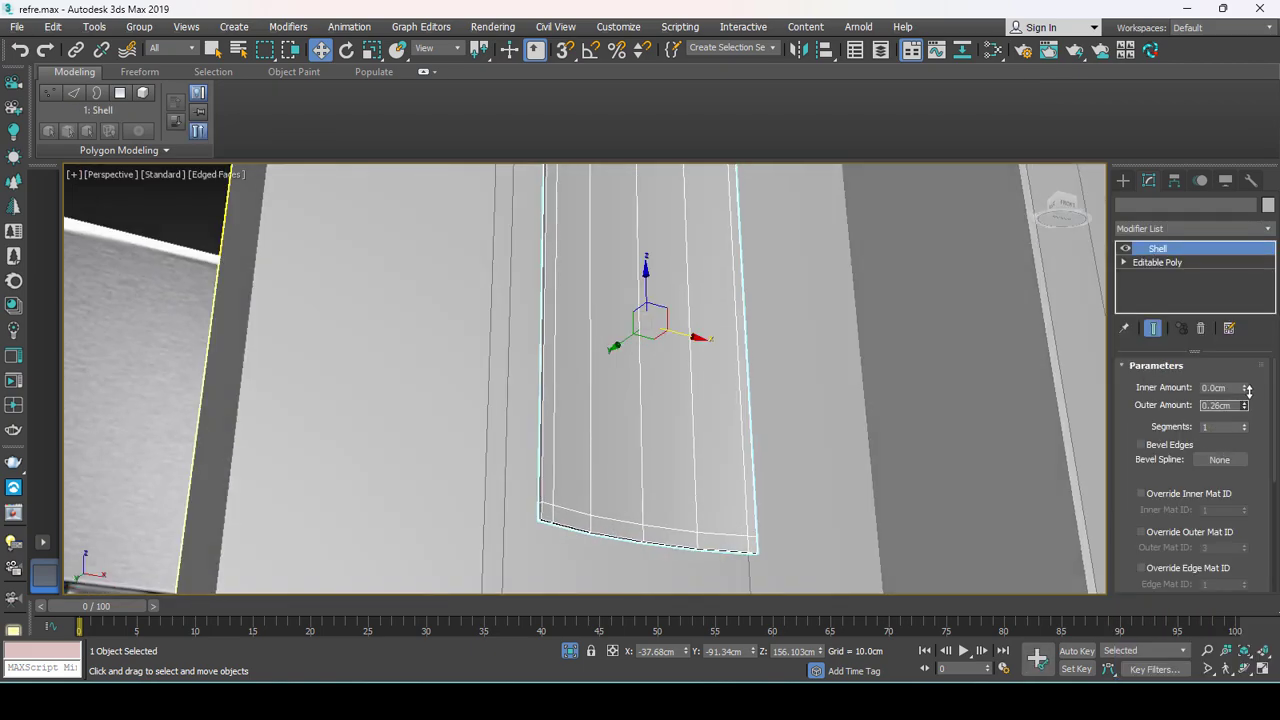
{"action": "scroll", "coordinate": [790, 368], "scroll_direction": "down", "scroll_amount": 5}
{"action": "middle_click_drag", "start_coordinate": [790, 368], "coordinate": [853, 398], "text": "alt"}
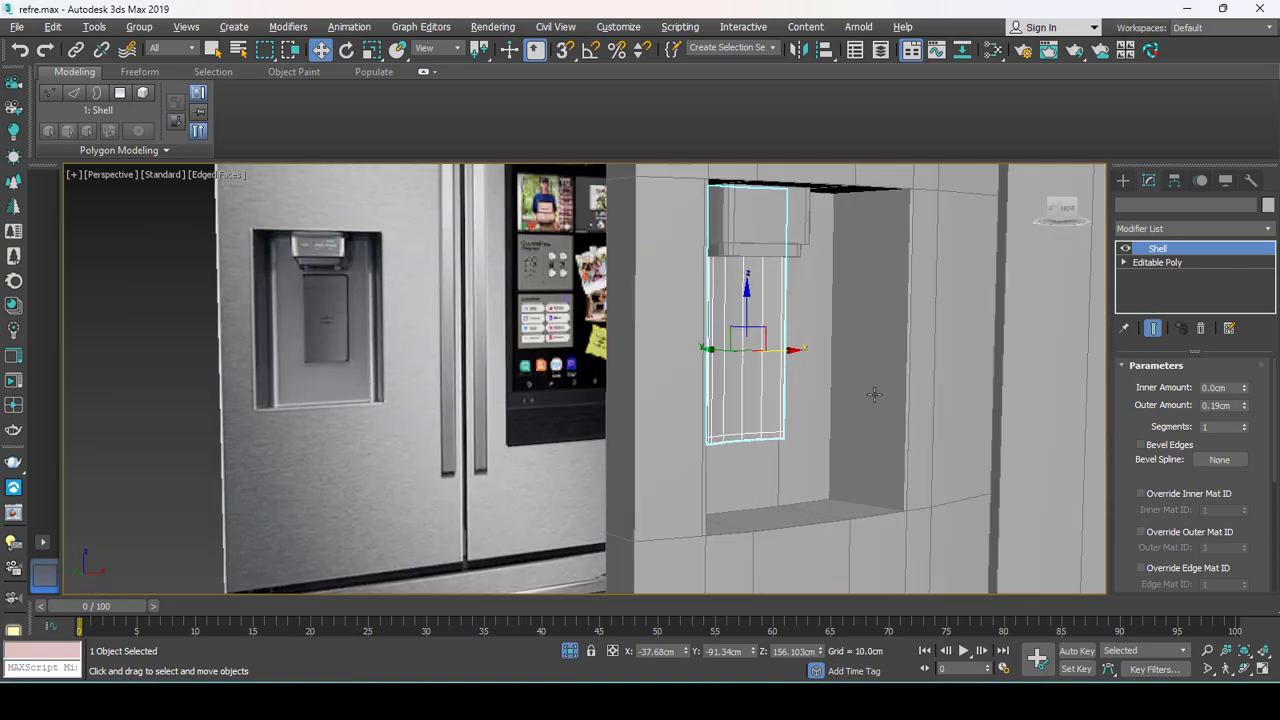
{"action": "scroll", "coordinate": [853, 398], "scroll_direction": "down", "scroll_amount": 2}
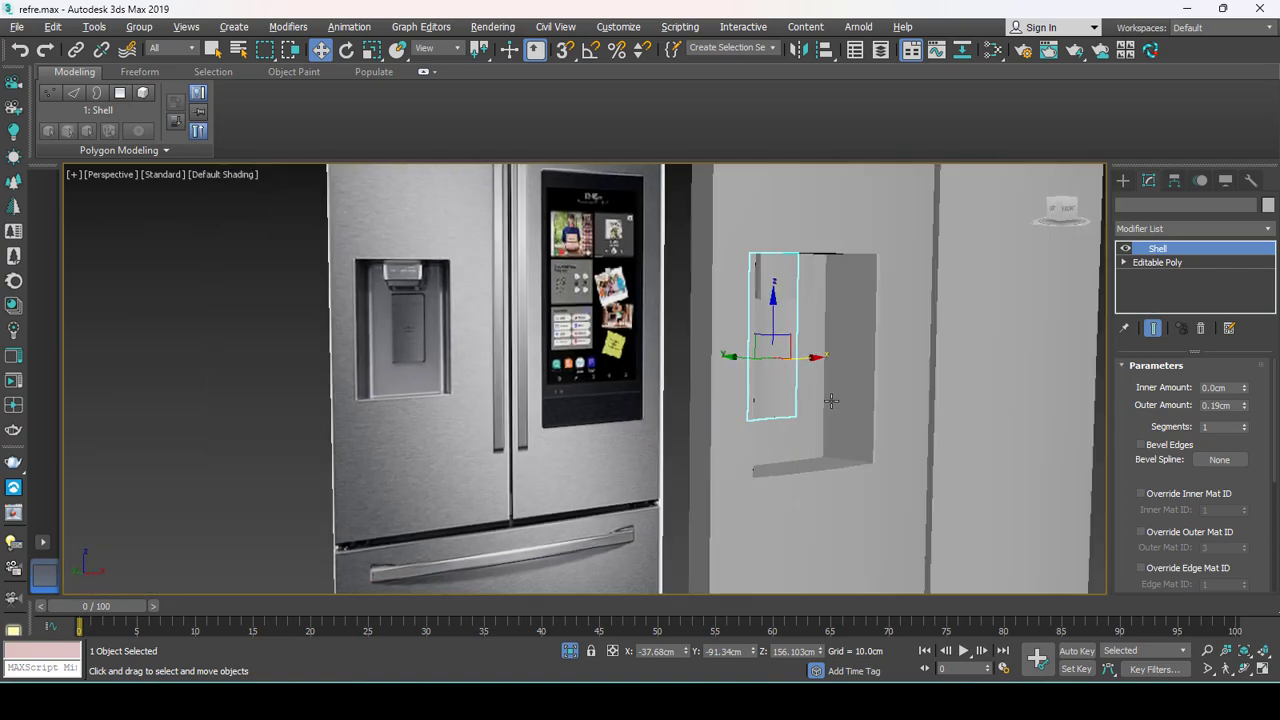
{"action": "mouse_move", "coordinate": [857, 398]}
{"action": "middle_mouse_down"}
{"action": "mouse_move", "coordinate": [820, 371]}
{"action": "mouse_move", "coordinate": [734, 360]}
{"action": "mouse_move", "coordinate": [840, 350]}
{"action": "middle_mouse_up"}
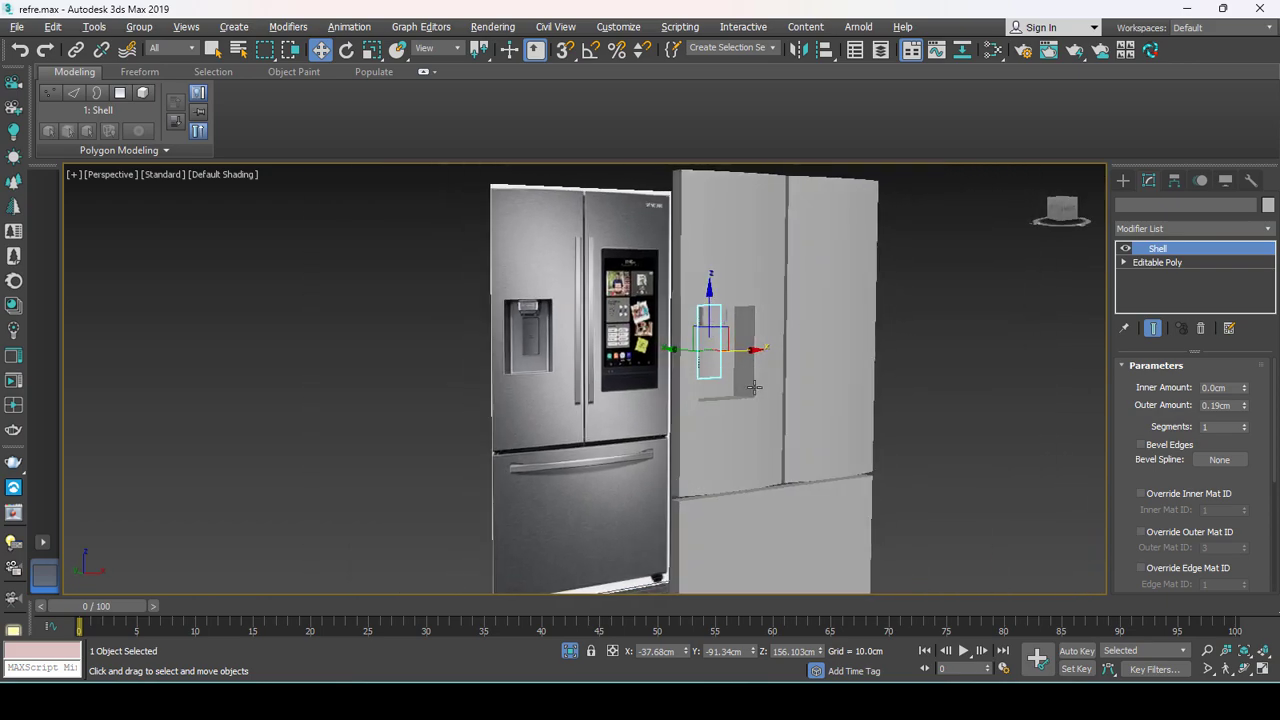
{"action": "scroll", "coordinate": [857, 347], "scroll_direction": "up", "scroll_amount": 1}
In a maximized front view, Swift Loop a vertical loop near the right door's inner edge.
{"action": "left_click", "coordinate": [857, 347]}
{"action": "key", "text": "alt+w"}
{"action": "key", "text": "alt+w"}
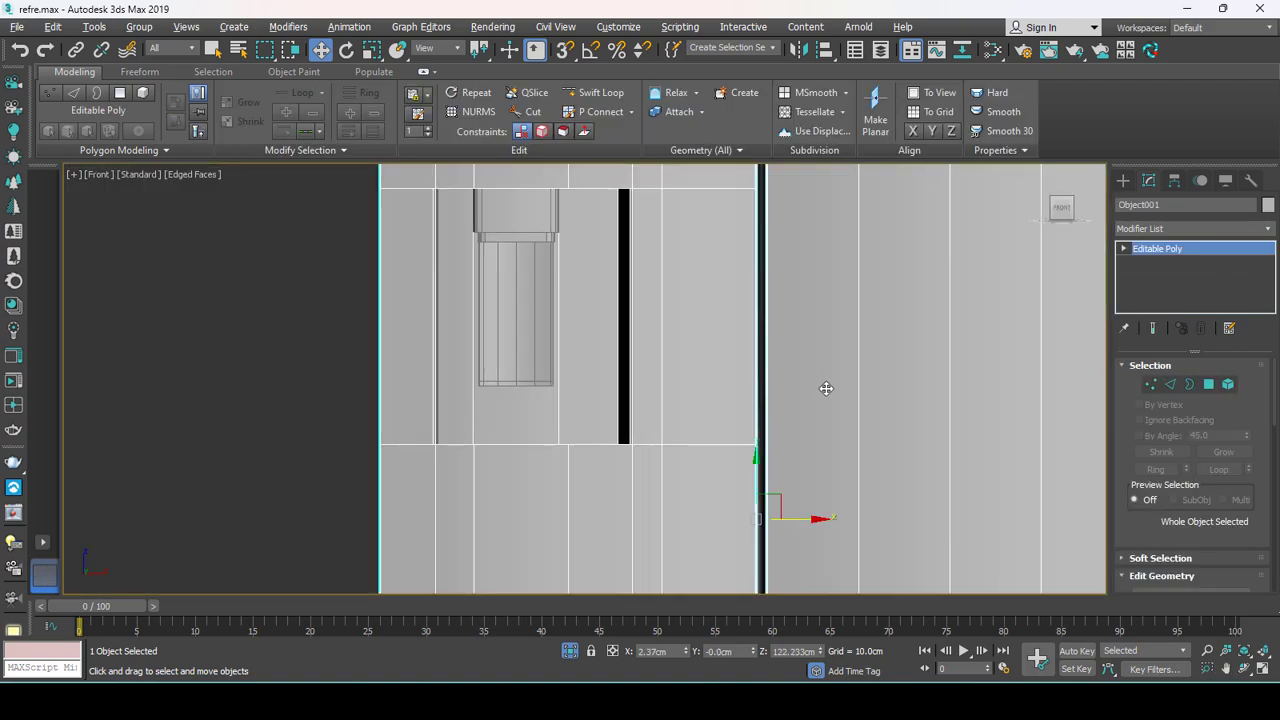
{"action": "scroll", "coordinate": [806, 374], "scroll_direction": "up", "scroll_amount": 2}
{"action": "middle_click_drag", "start_coordinate": [806, 374], "coordinate": [758, 446]}
{"action": "scroll", "coordinate": [758, 446], "scroll_direction": "down", "scroll_amount": 2}
{"action": "middle_click_drag", "start_coordinate": [703, 480], "coordinate": [693, 322]}
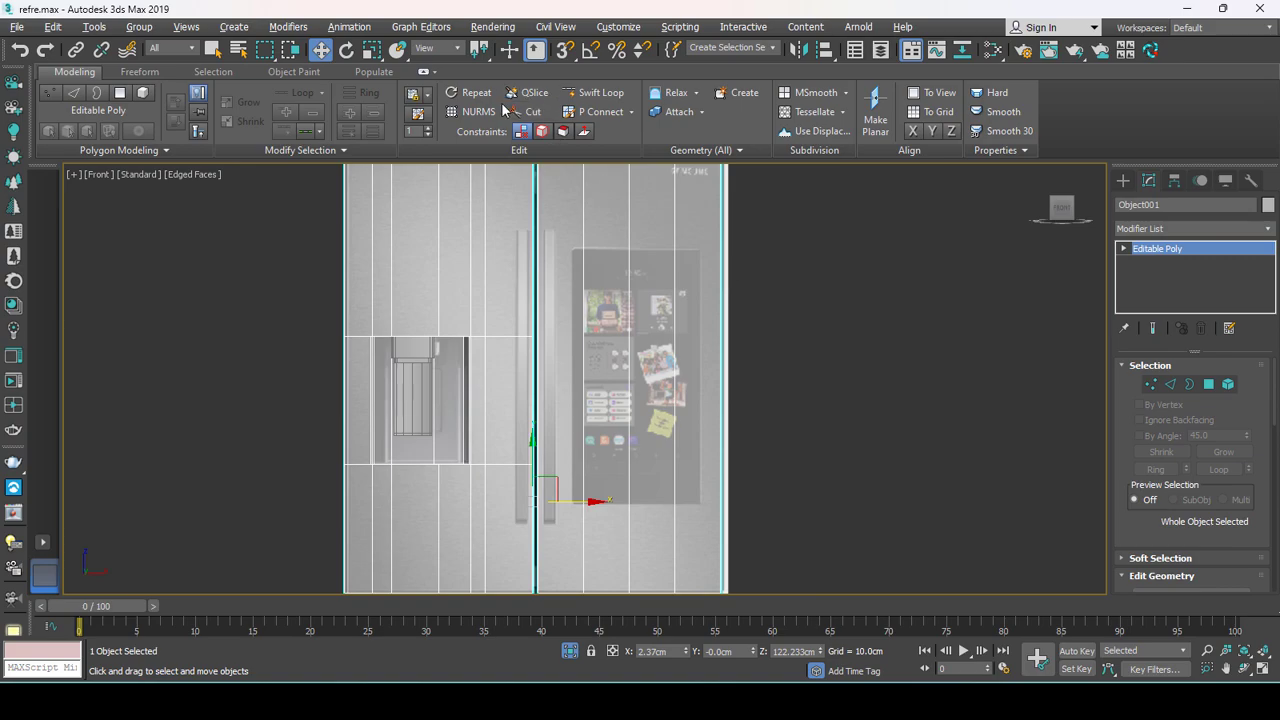
{"action": "left_click", "coordinate": [598, 92]}
{"action": "scroll", "coordinate": [693, 329], "scroll_direction": "up", "scroll_amount": 2}
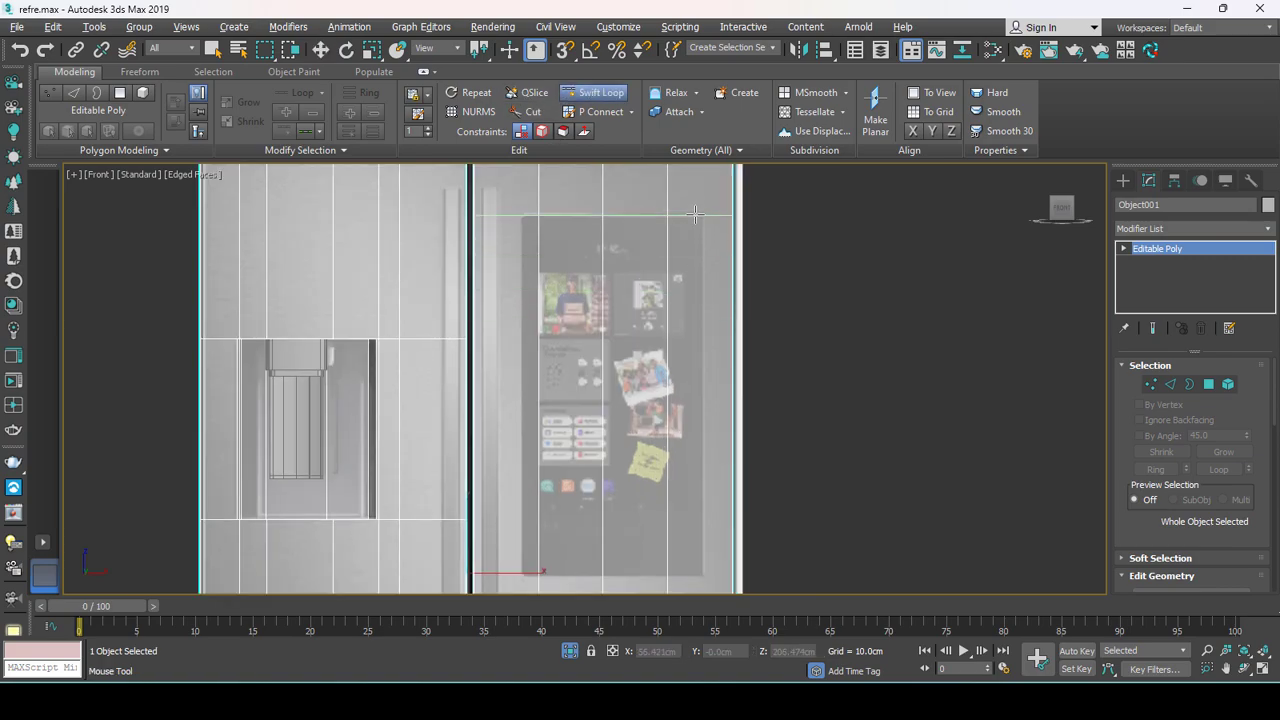
{"action": "middle_click_drag", "start_coordinate": [718, 573], "coordinate": [718, 440]}
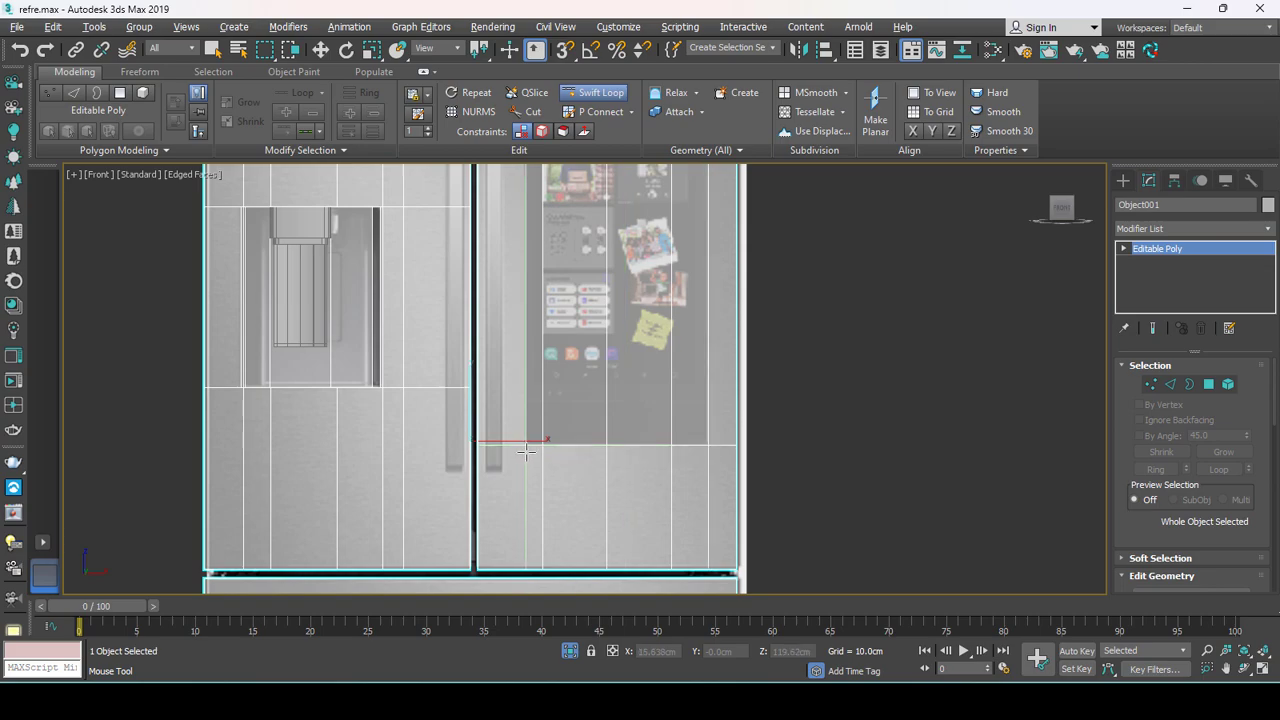
{"action": "left_click", "coordinate": [526, 452]}
{"action": "right_click", "coordinate": [557, 423]}
{"action": "middle_click_drag", "start_coordinate": [557, 423], "coordinate": [527, 513]}
Select the four door polygons beside the new edge loop.
{"action": "key", "text": "4"}
{"action": "left_click", "coordinate": [509, 392]}
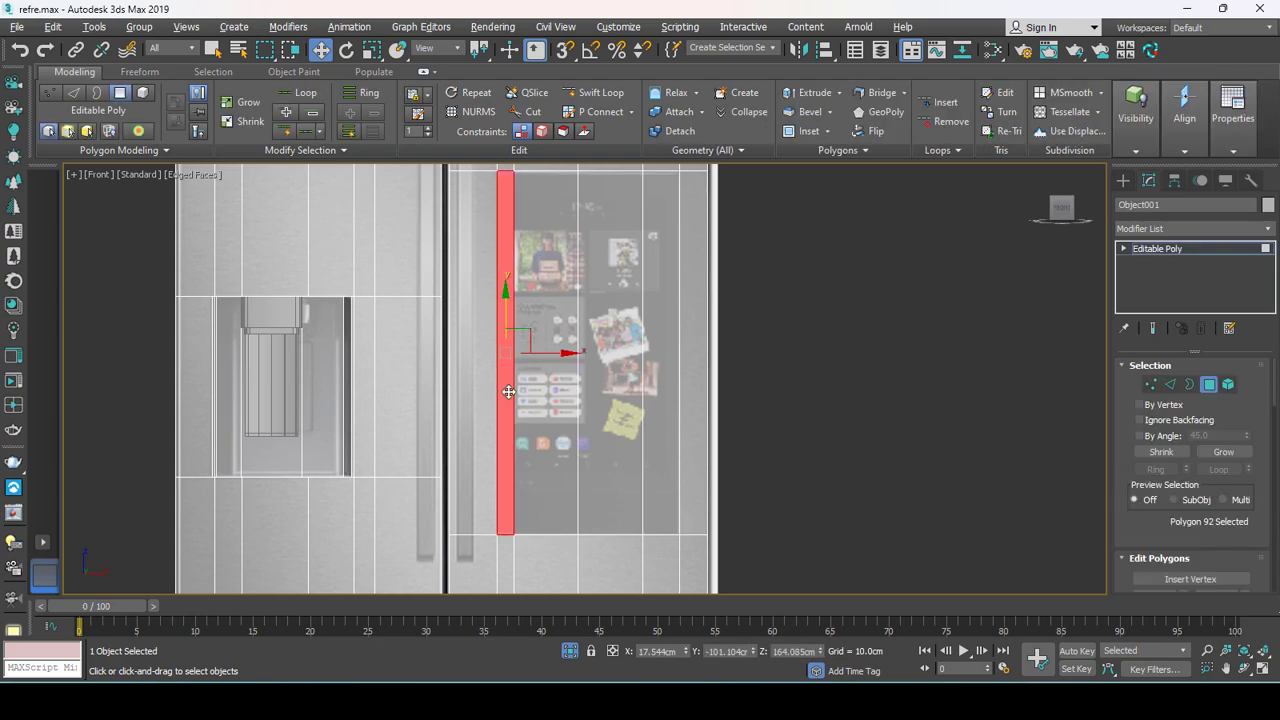
{"action": "left_click", "coordinate": [546, 380], "text": "ctrl"}
{"action": "left_click", "coordinate": [615, 362], "text": "ctrl"}
{"action": "left_click", "coordinate": [654, 355], "text": "ctrl"}
{"action": "key", "text": "alt+w"}
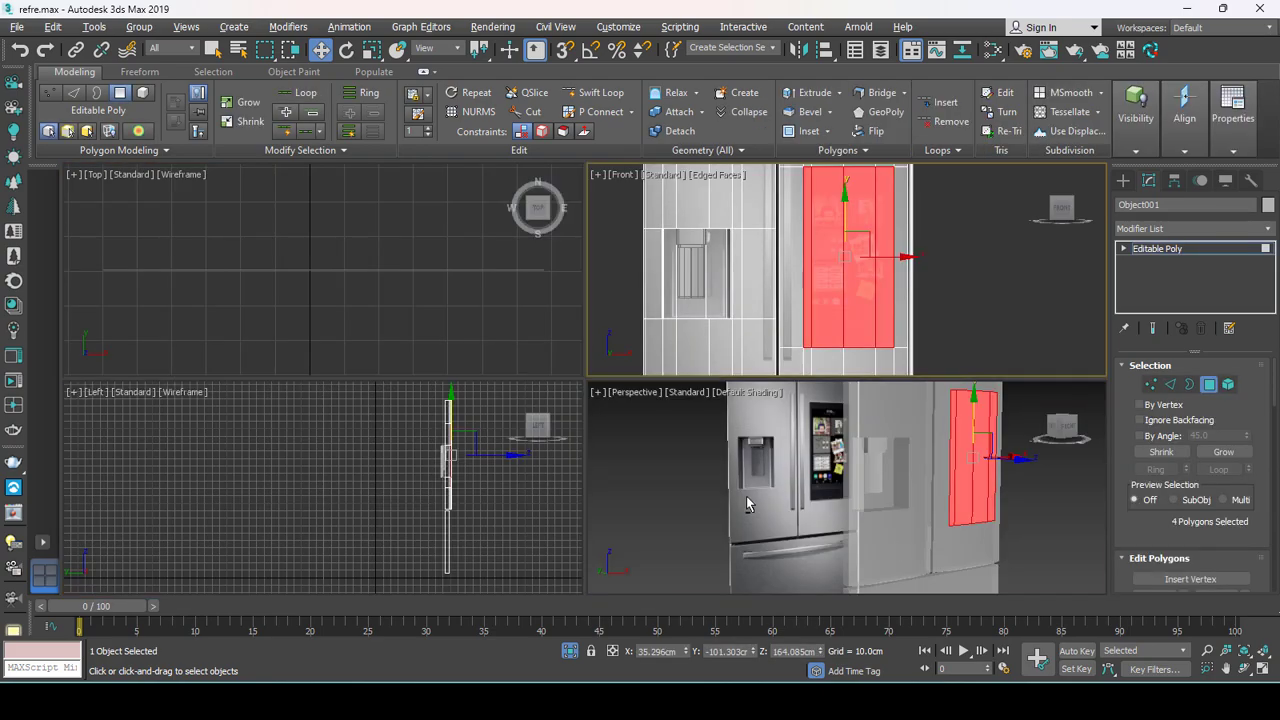
{"action": "right_click", "coordinate": [617, 434]}
{"action": "key", "text": "alt+w"}
{"action": "middle_click_drag", "start_coordinate": [617, 434], "coordinate": [631, 443], "text": "alt"}
{"action": "scroll", "coordinate": [695, 335], "scroll_direction": "up", "scroll_amount": 3}
{"action": "scroll", "coordinate": [680, 403], "scroll_direction": "up", "scroll_amount": 2}
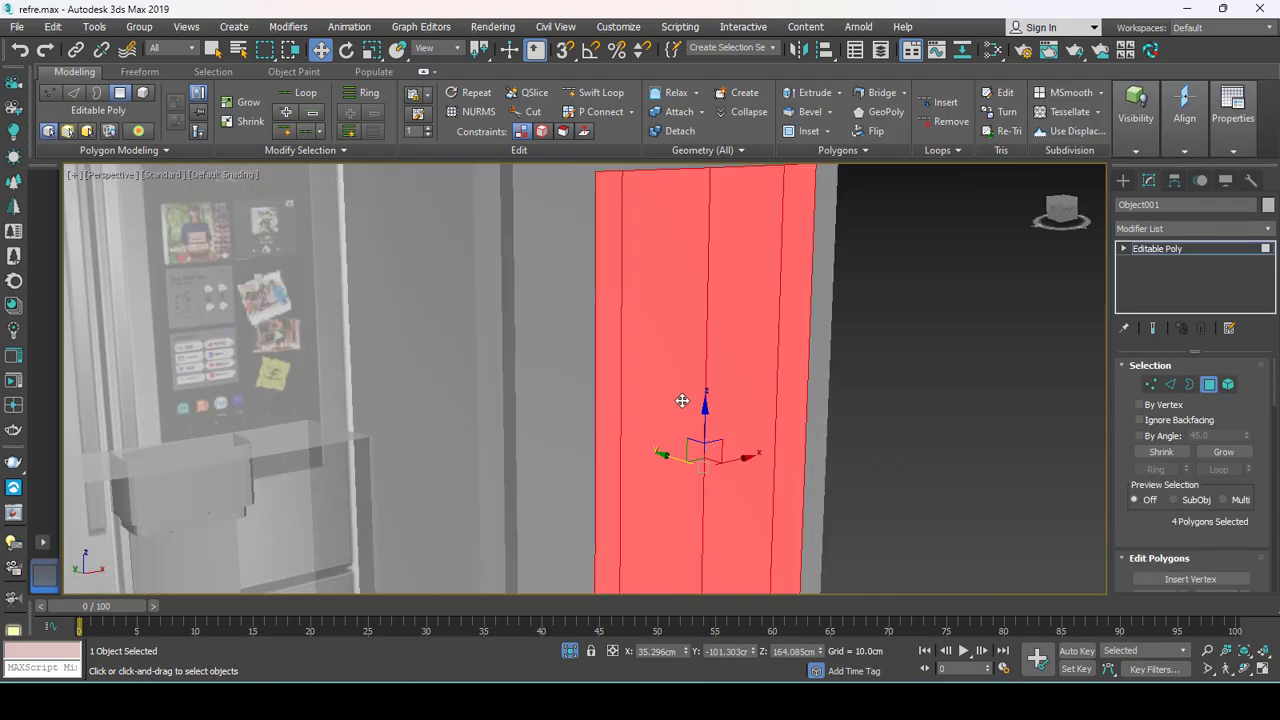
{"action": "scroll", "coordinate": [680, 403], "scroll_direction": "down", "scroll_amount": 3}
{"action": "scroll", "coordinate": [680, 403], "scroll_direction": "up", "scroll_amount": 1}
{"action": "scroll", "coordinate": [661, 403], "scroll_direction": "down", "scroll_amount": 3}
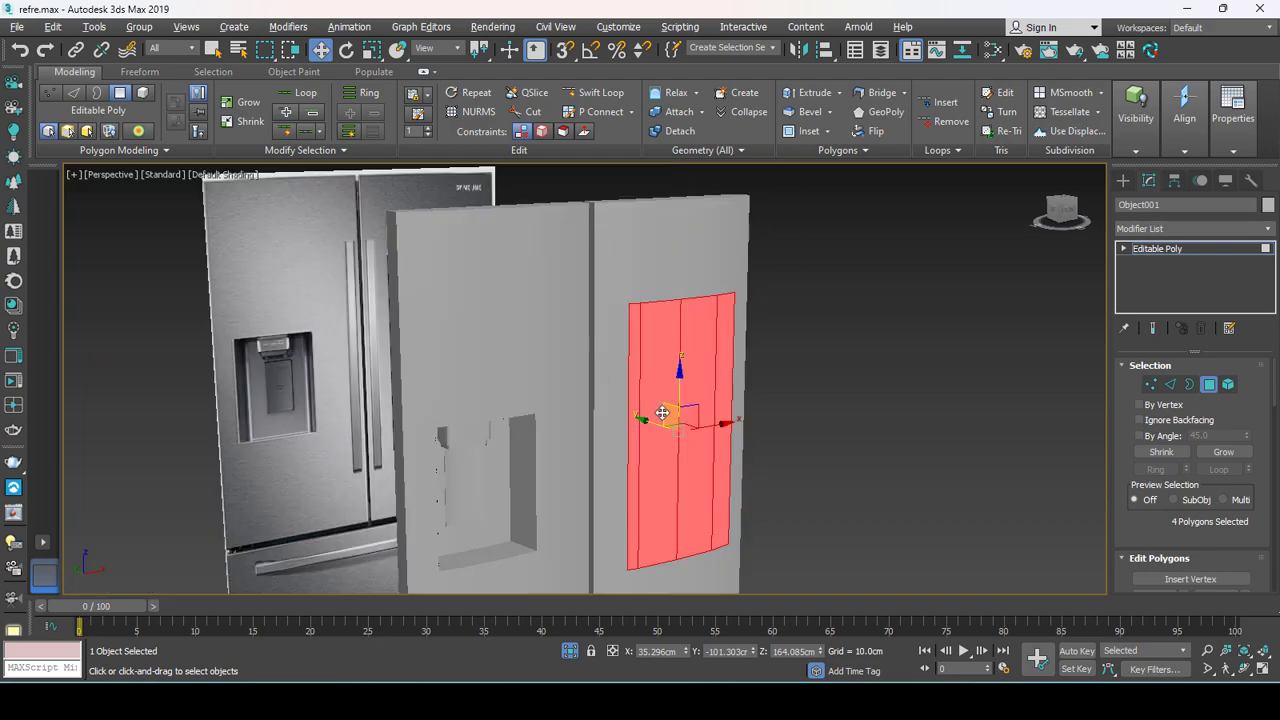
{"action": "scroll", "coordinate": [684, 372], "scroll_direction": "up", "scroll_amount": 2}
Extrude the four selected polygons by 10 cm.
{"action": "right_click", "coordinate": [684, 372]}
{"action": "left_click", "coordinate": [518, 416]}
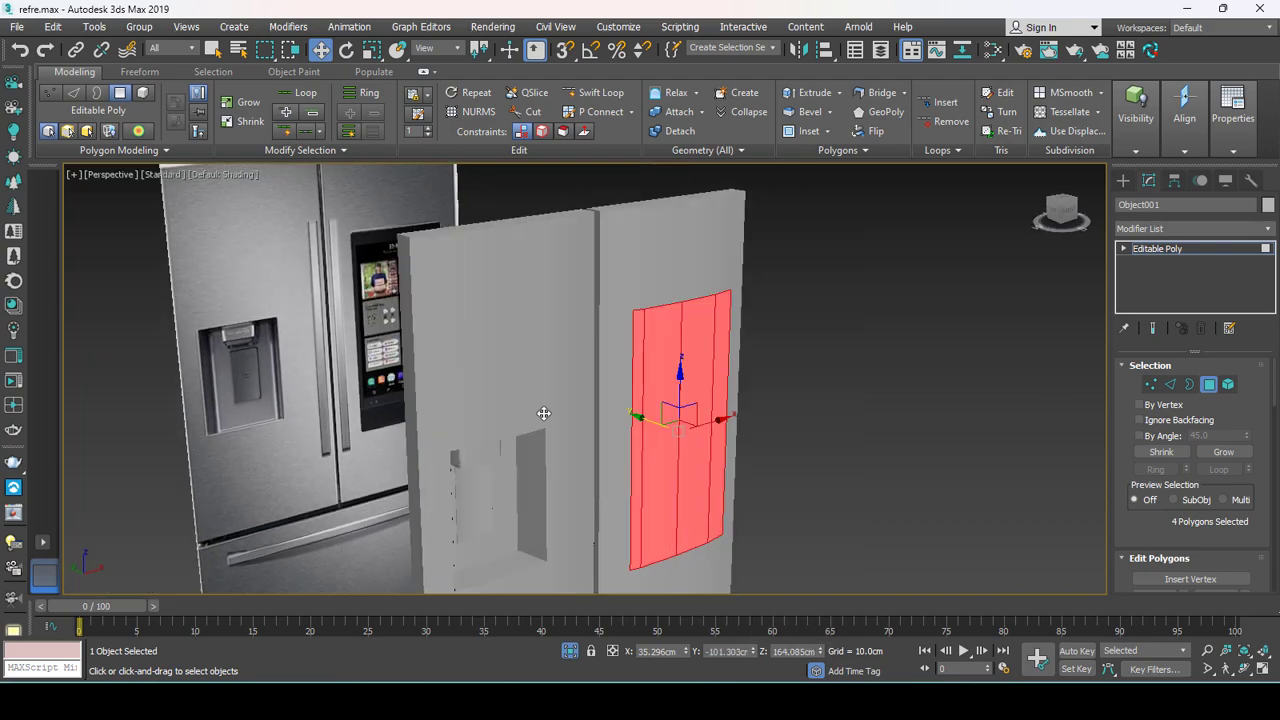
{"action": "left_click", "coordinate": [593, 433]}
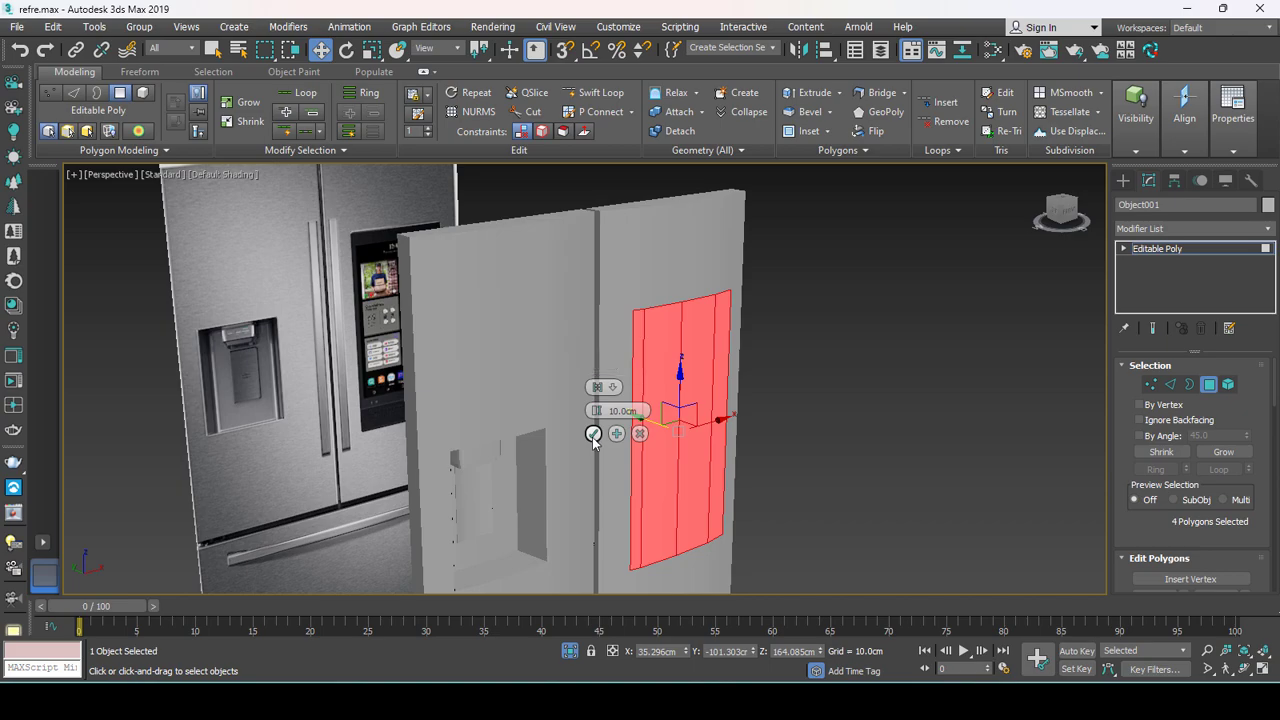
{"action": "scroll", "coordinate": [639, 424], "scroll_direction": "up", "scroll_amount": 3}
{"action": "key", "text": "F4"}
Nudge the extruded polygons along Y and clone them off as a separate mesh part.
{"action": "left_click_drag", "start_coordinate": [639, 424], "coordinate": [633, 421]}
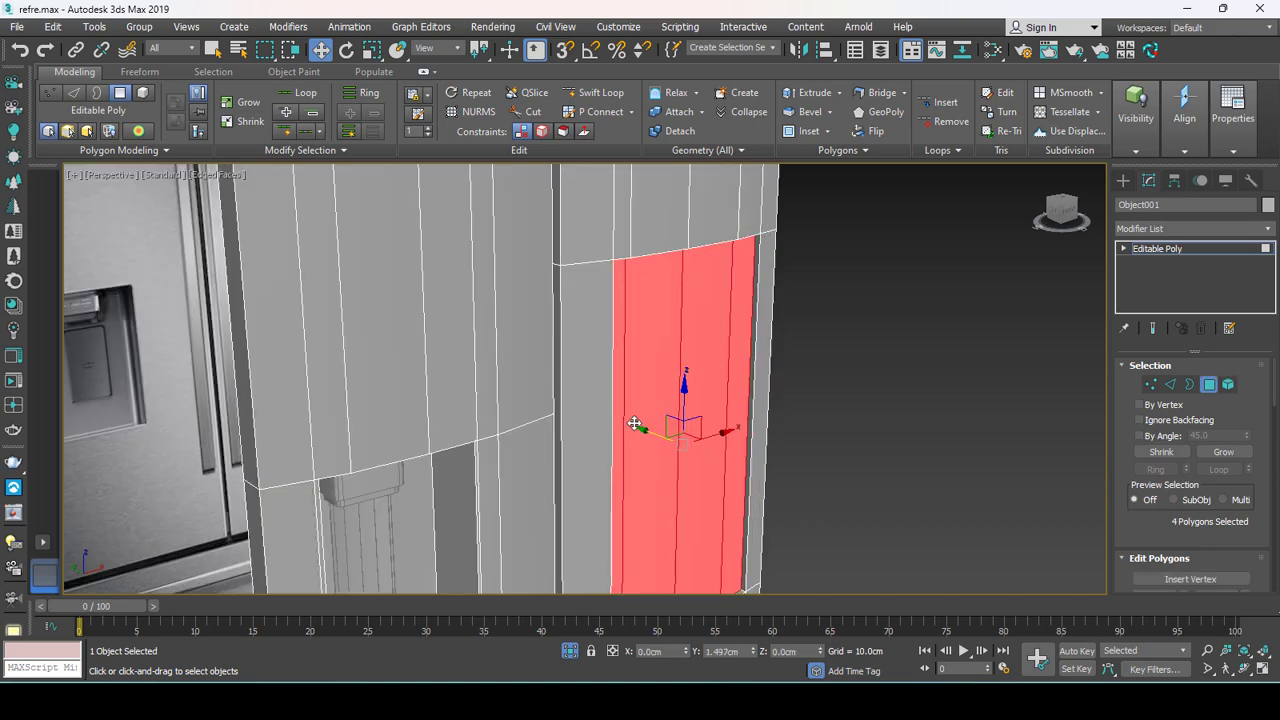
{"action": "scroll", "coordinate": [637, 442], "scroll_direction": "up", "scroll_amount": 2}
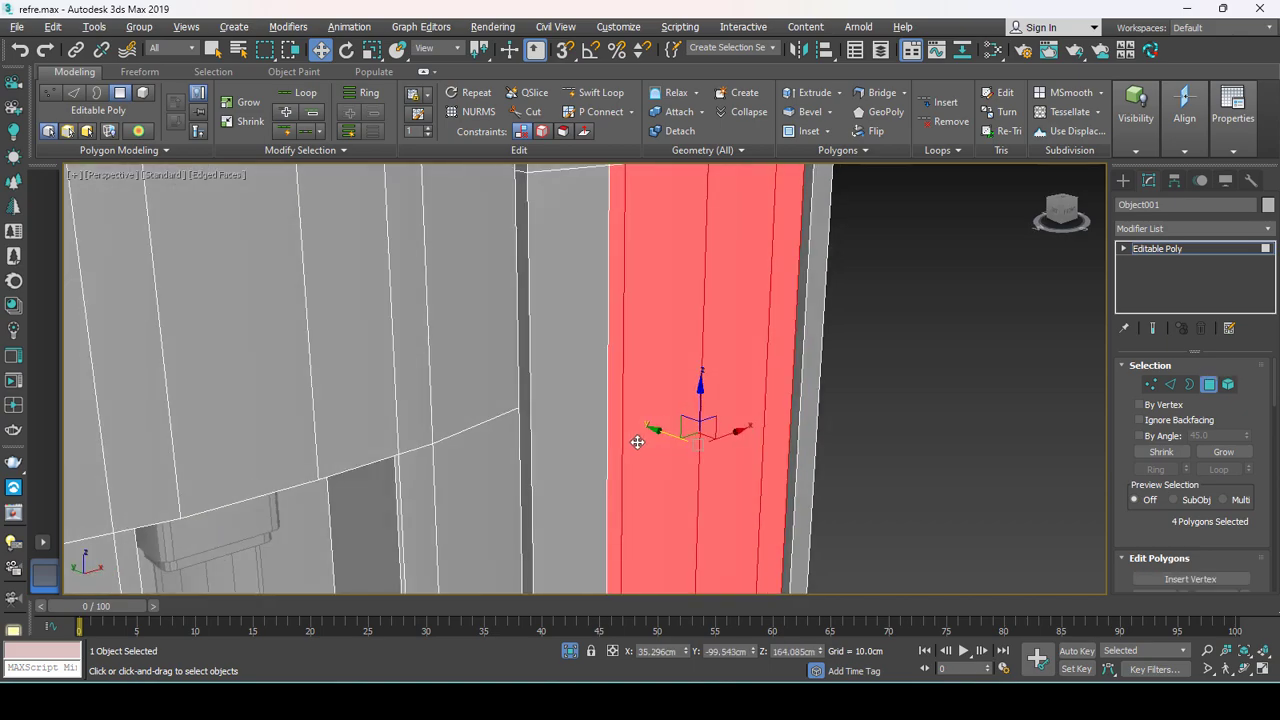
{"action": "left_click_drag", "start_coordinate": [655, 432], "coordinate": [658, 431], "text": "shift"}
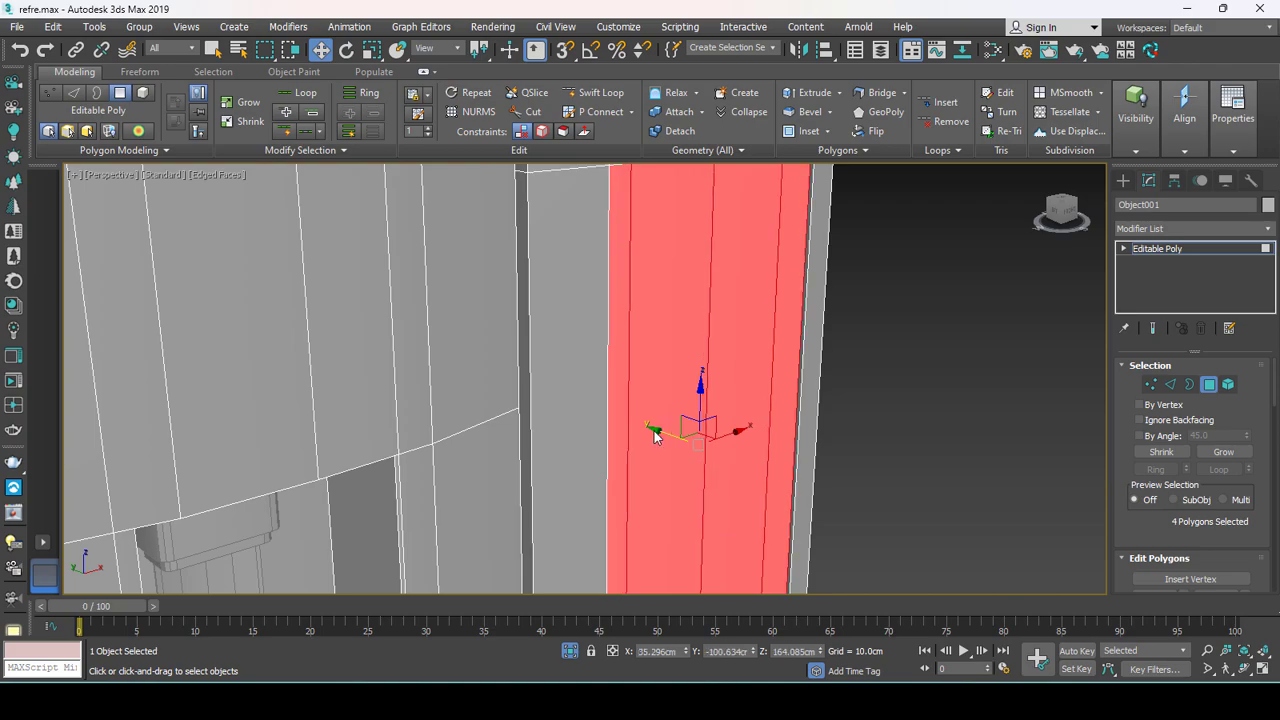
{"action": "left_click", "coordinate": [704, 362]}
{"action": "scroll", "coordinate": [614, 394], "scroll_direction": "down", "scroll_amount": 3}
{"action": "scroll", "coordinate": [594, 423], "scroll_direction": "down", "scroll_amount": 3}
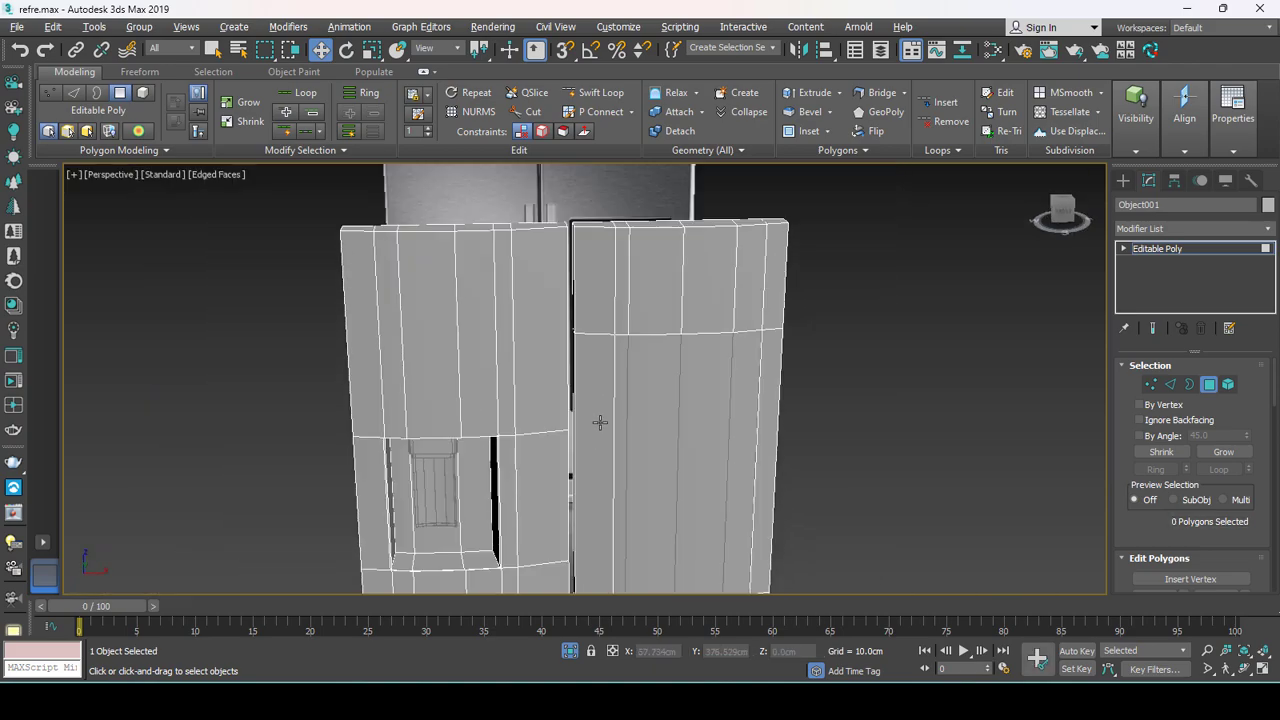
{"action": "scroll", "coordinate": [594, 423], "scroll_direction": "down", "scroll_amount": 1}
Return to object level and select Object002, the small box piece at the dispenser.
{"action": "left_click", "coordinate": [1160, 249]}
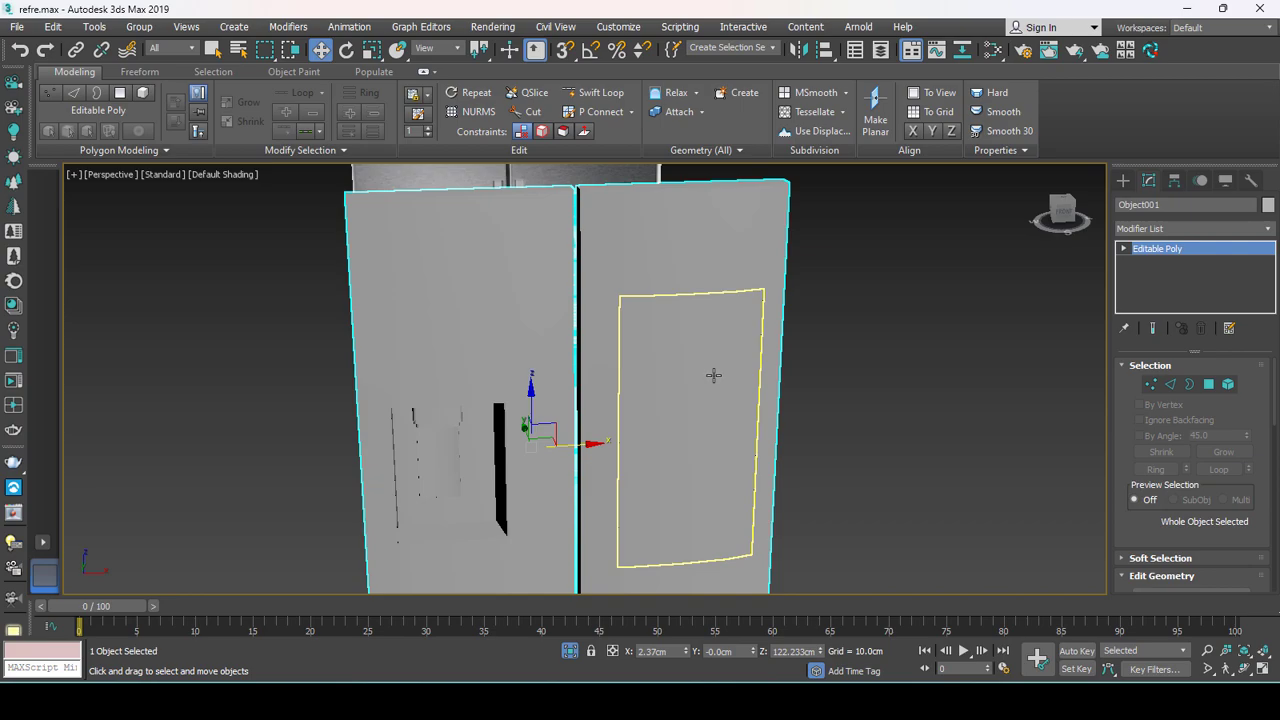
{"action": "scroll", "coordinate": [671, 371], "scroll_direction": "up", "scroll_amount": 1}
{"action": "scroll", "coordinate": [650, 400], "scroll_direction": "down", "scroll_amount": 3}
{"action": "scroll", "coordinate": [677, 449], "scroll_direction": "down", "scroll_amount": 2}
{"action": "scroll", "coordinate": [666, 451], "scroll_direction": "up", "scroll_amount": 1}
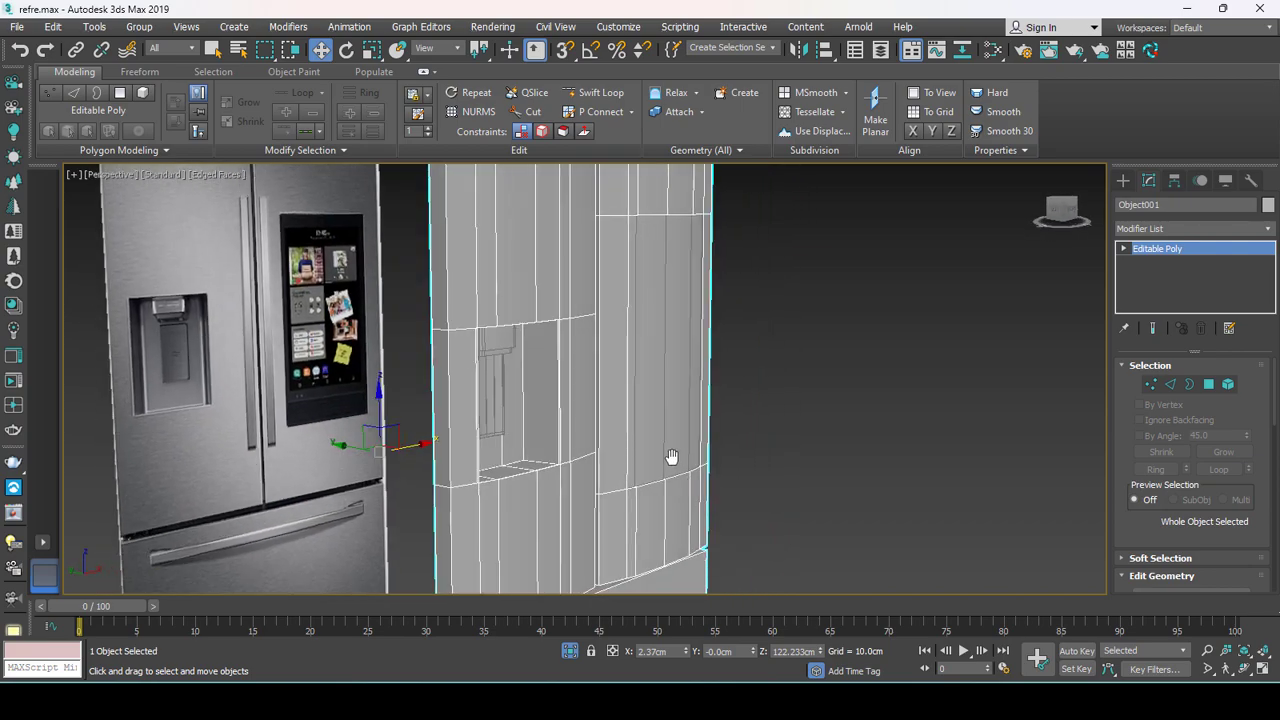
{"action": "scroll", "coordinate": [671, 467], "scroll_direction": "down", "scroll_amount": 2}
{"action": "scroll", "coordinate": [671, 467], "scroll_direction": "up", "scroll_amount": 1}
{"action": "scroll", "coordinate": [674, 457], "scroll_direction": "up", "scroll_amount": 1}
{"action": "scroll", "coordinate": [674, 457], "scroll_direction": "up", "scroll_amount": 1}
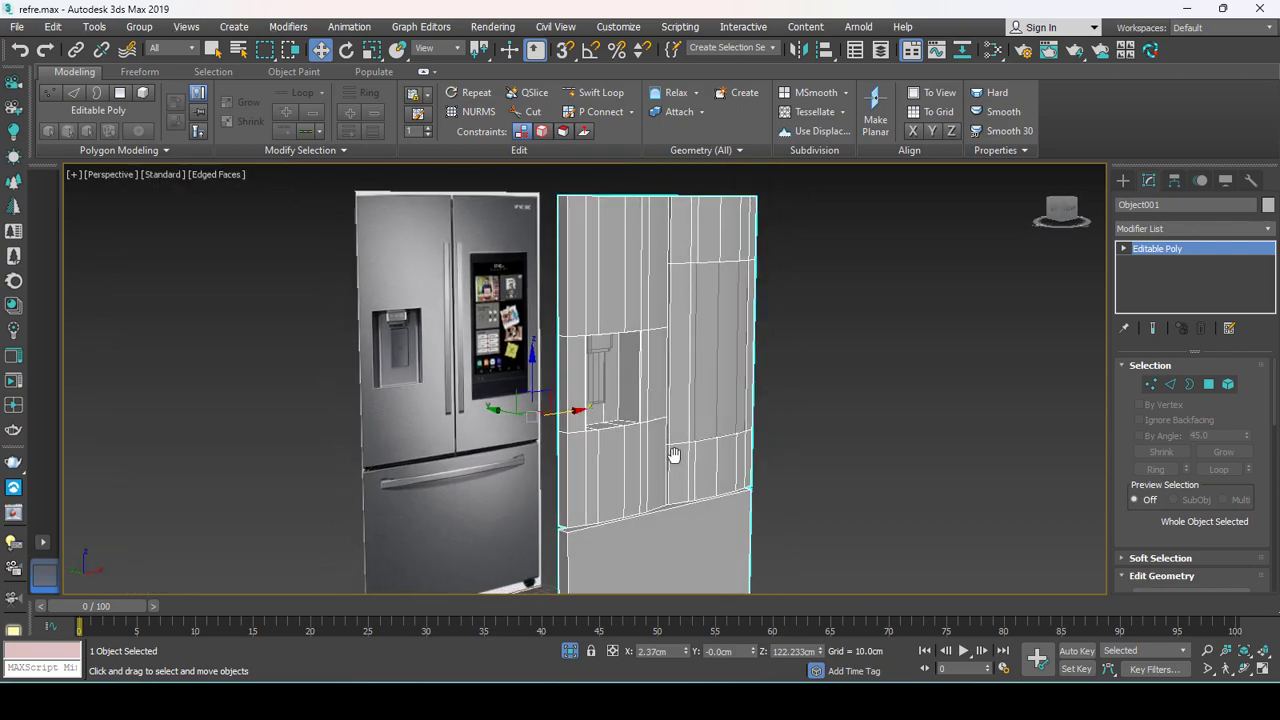
{"action": "scroll", "coordinate": [646, 453], "scroll_direction": "up", "scroll_amount": 2}
{"action": "scroll", "coordinate": [610, 420], "scroll_direction": "up", "scroll_amount": 4}
{"action": "left_click", "coordinate": [580, 372]}
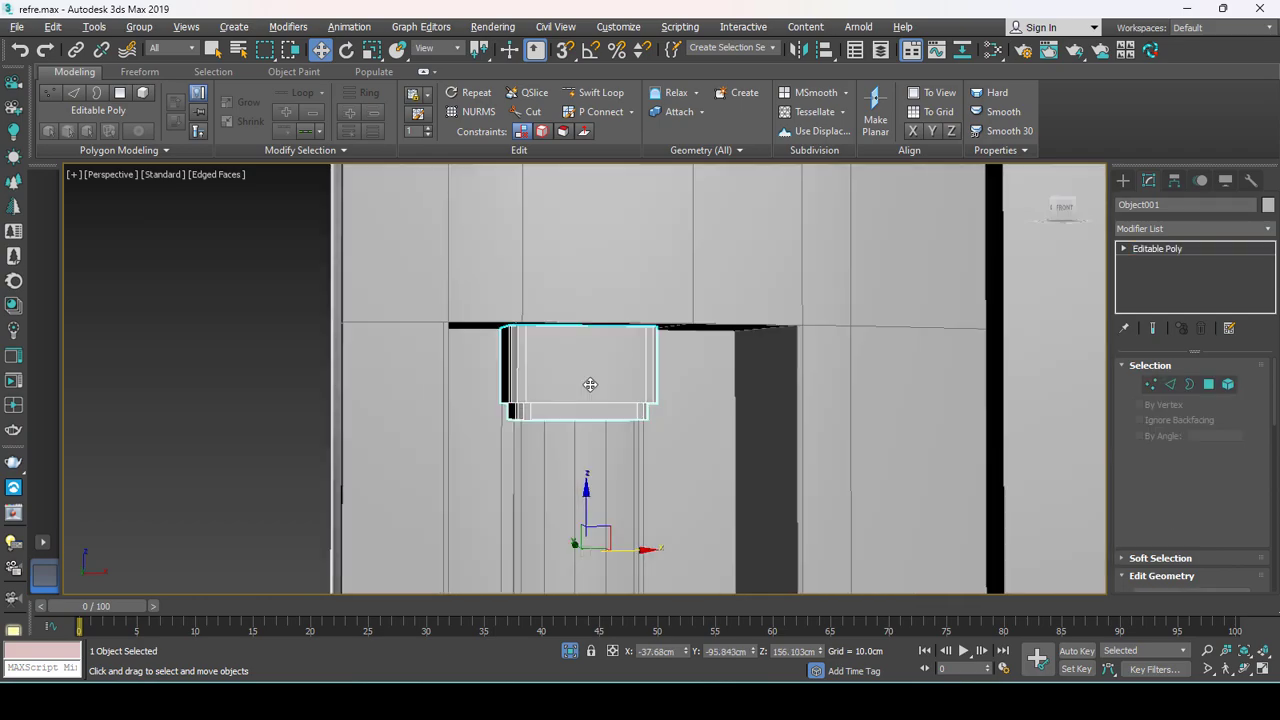
{"action": "scroll", "coordinate": [587, 360], "scroll_direction": "up", "scroll_amount": 2}
Insert a Swift Loop edge loop along the box's top edge and inspect its lower corner.
{"action": "left_click", "coordinate": [598, 92]}
{"action": "scroll", "coordinate": [535, 310], "scroll_direction": "up", "scroll_amount": 2}
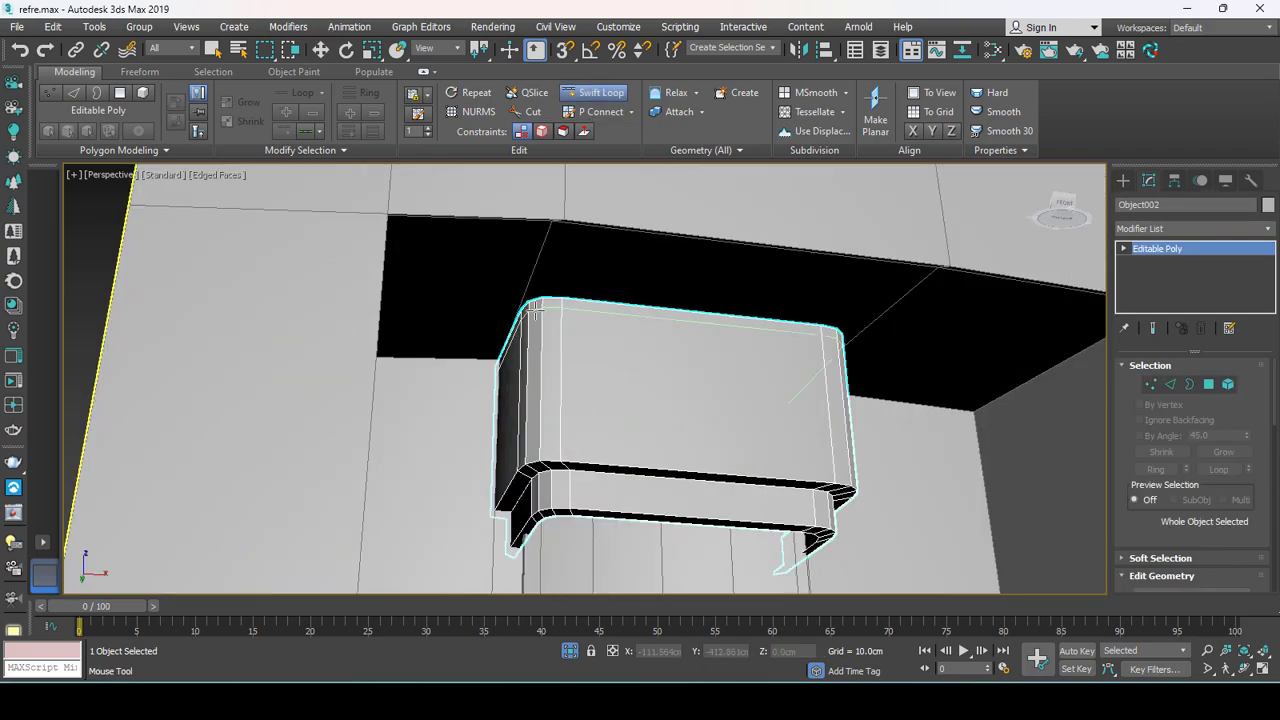
{"action": "scroll", "coordinate": [554, 457], "scroll_direction": "up", "scroll_amount": 3}
{"action": "left_click", "coordinate": [555, 457]}
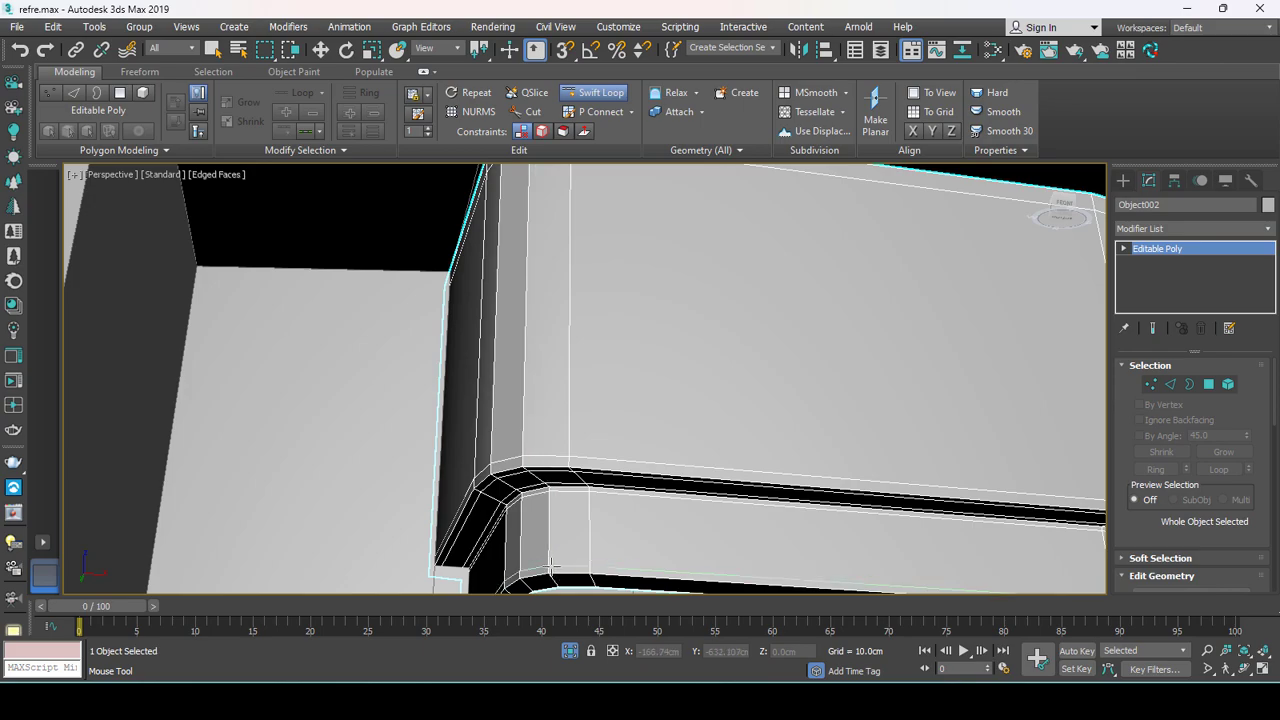
{"action": "middle_click_drag", "start_coordinate": [551, 566], "coordinate": [545, 450]}
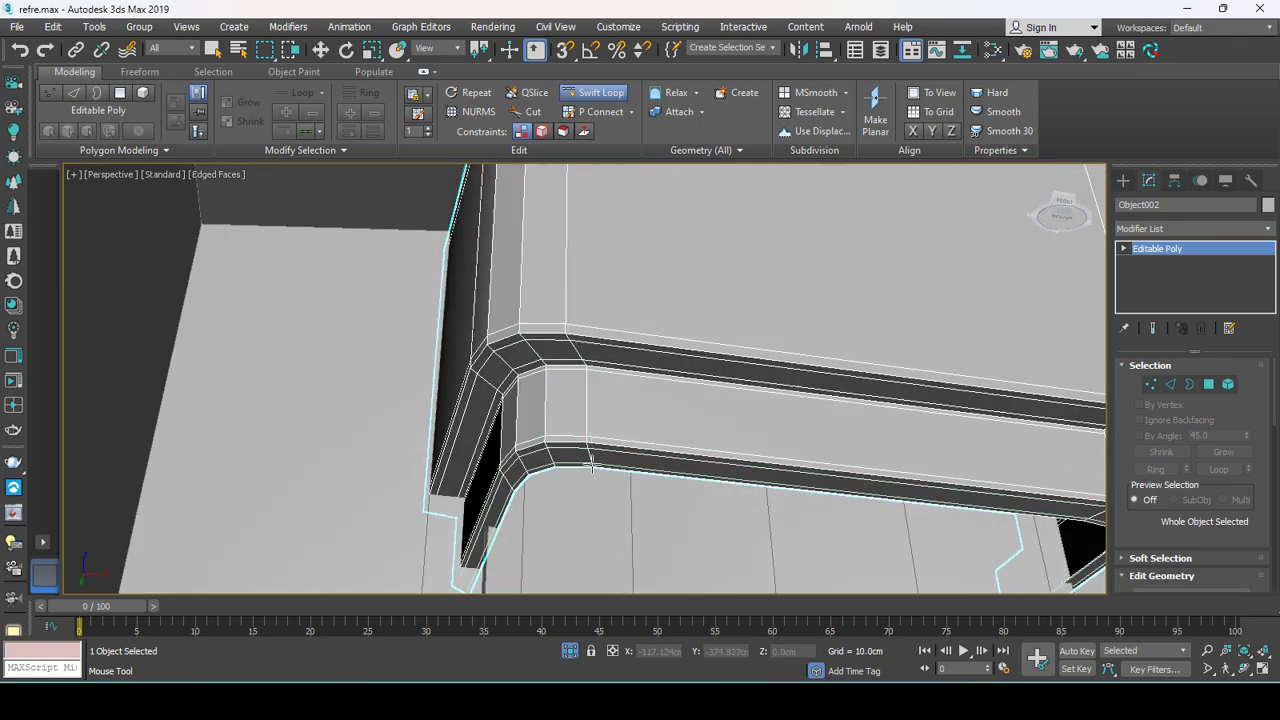
{"action": "scroll", "coordinate": [590, 470], "scroll_direction": "down", "scroll_amount": 4}
{"action": "scroll", "coordinate": [557, 490], "scroll_direction": "down", "scroll_amount": 5}
Add TurboSmooth to Object002 with 2 iterations, checking it without edged faces.
{"action": "key", "text": "w"}
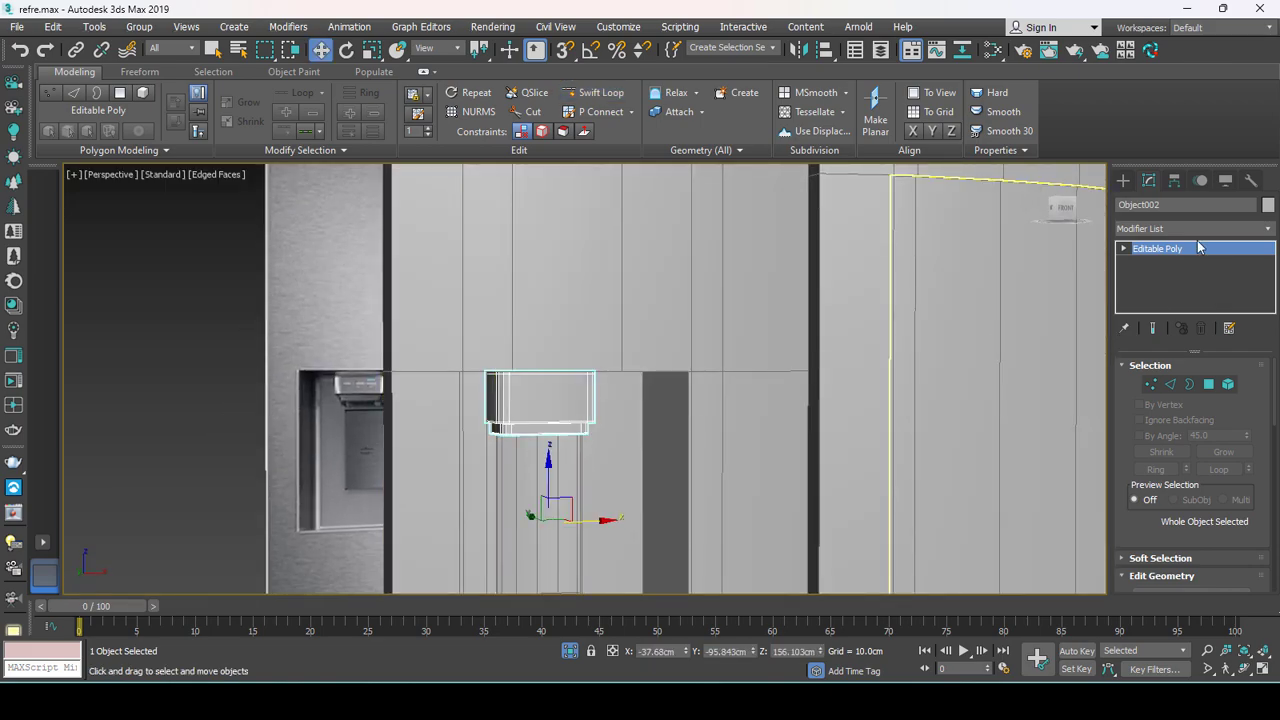
{"action": "left_click", "coordinate": [1196, 228]}
{"action": "scroll", "coordinate": [1196, 240], "scroll_direction": "down", "scroll_amount": 10}
{"action": "left_click", "coordinate": [1196, 240]}
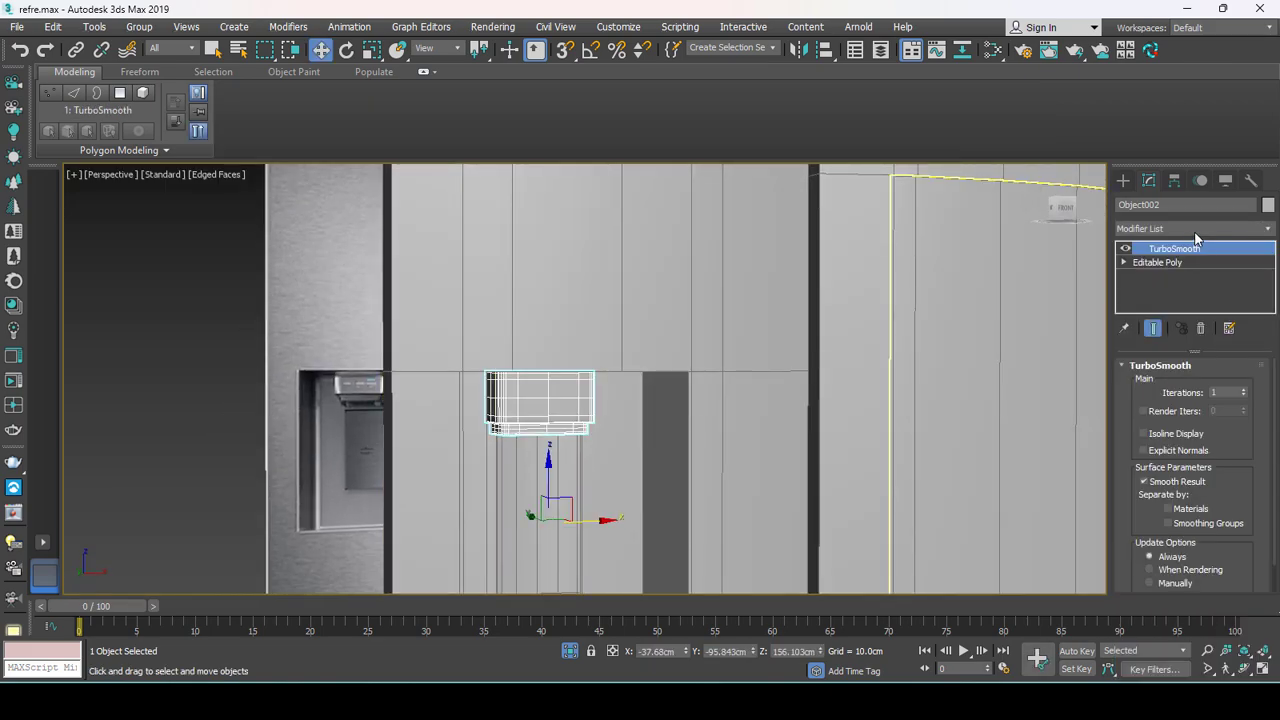
{"action": "key", "text": "F4"}
{"action": "scroll", "coordinate": [1053, 455], "scroll_direction": "up", "scroll_amount": 3}
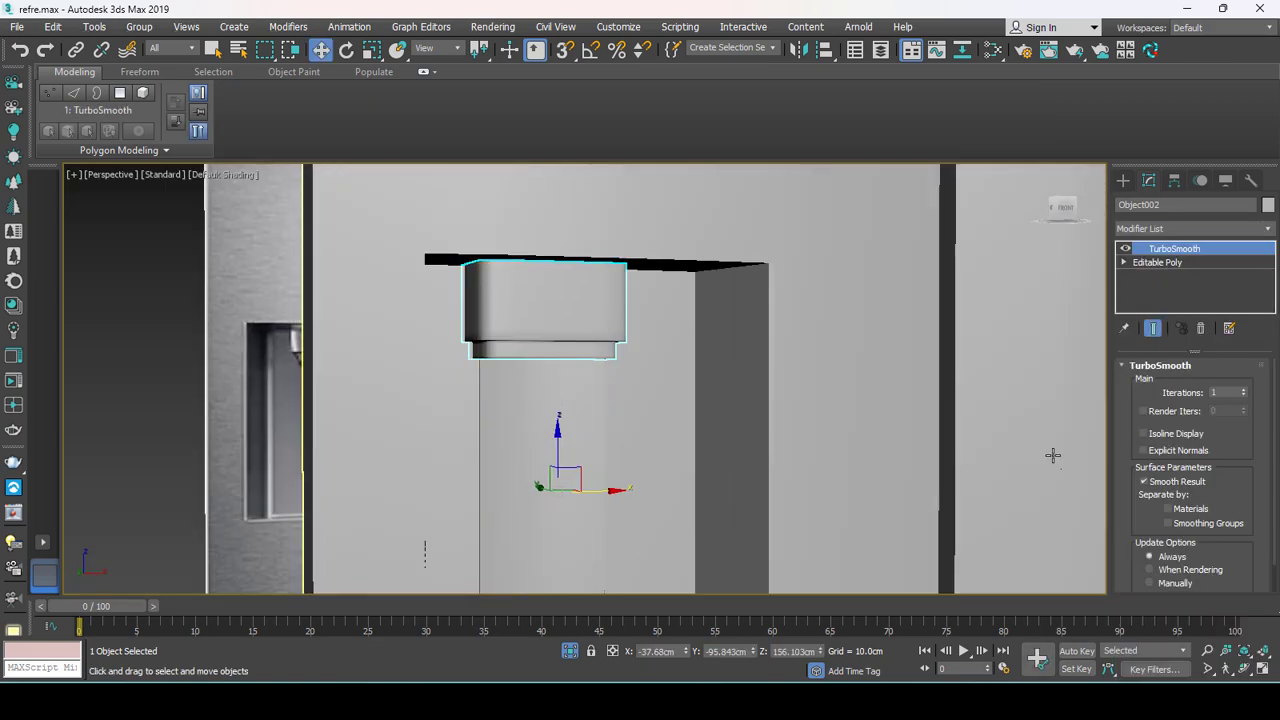
{"action": "left_click", "coordinate": [1244, 390]}
{"action": "key", "text": "F4"}
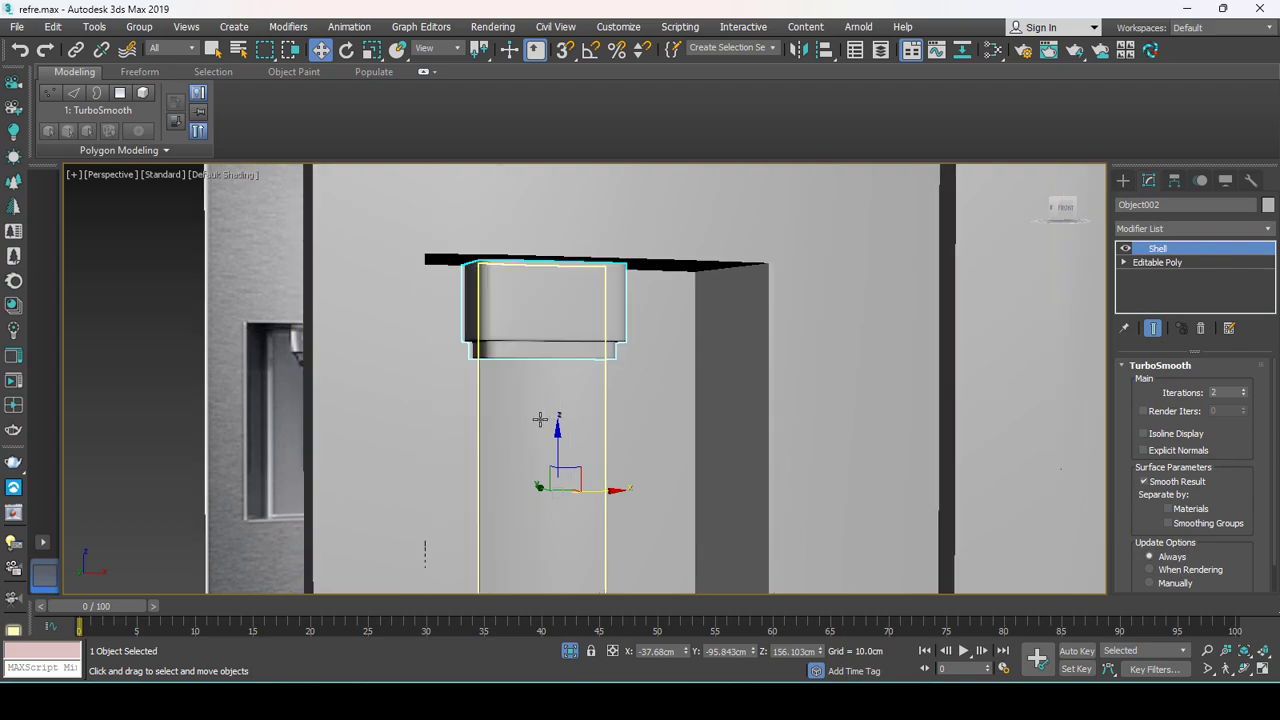
Add a Shell for thickness, then stack a 2-iteration TurboSmooth above it.
{"action": "left_click", "coordinate": [1180, 228]}
{"action": "type", "text": "turbo"}
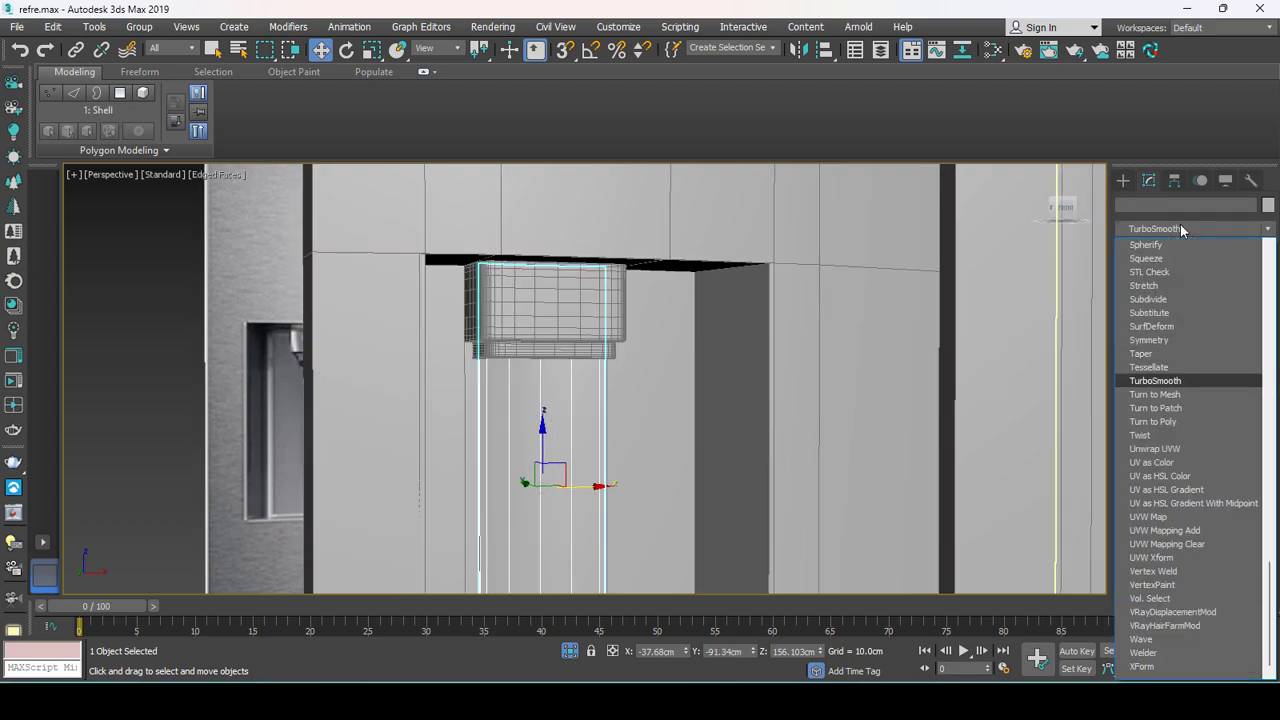
{"action": "key", "text": "Return"}
{"action": "left_click", "coordinate": [1244, 389]}
{"action": "key", "text": "F4"}
{"action": "scroll", "coordinate": [646, 374], "scroll_direction": "down", "scroll_amount": 5}
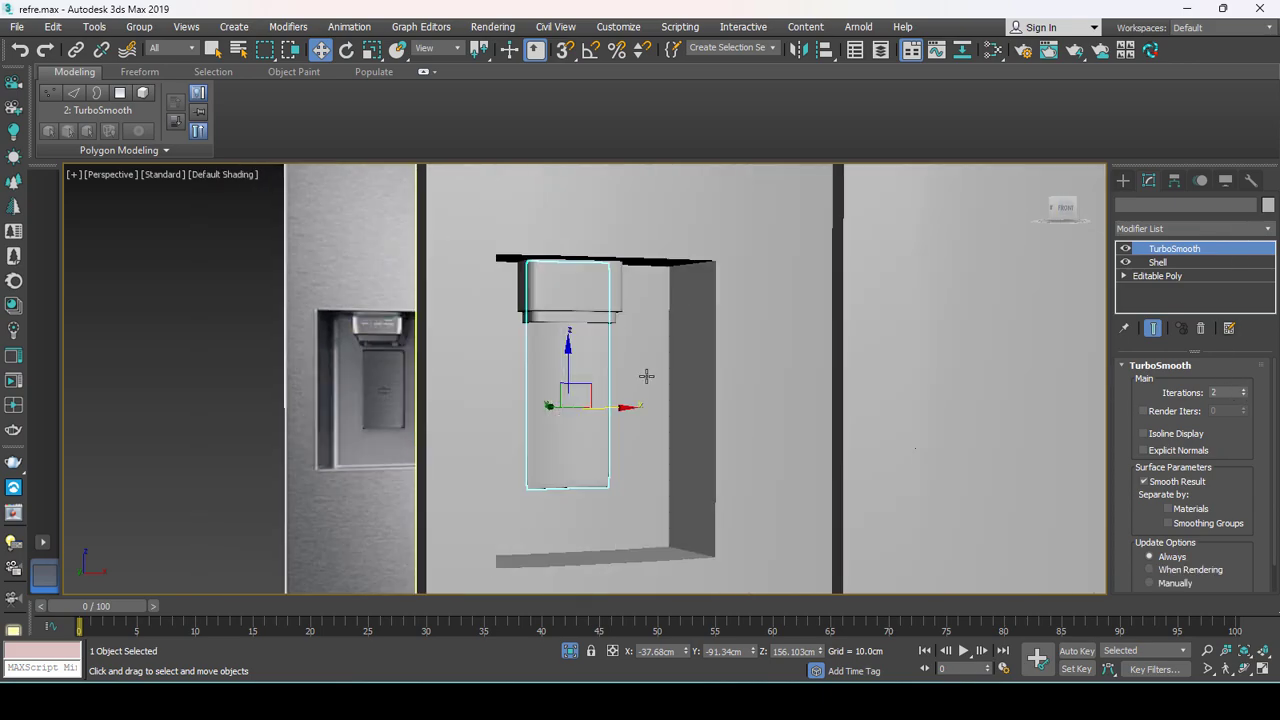
{"action": "scroll", "coordinate": [573, 457], "scroll_direction": "up", "scroll_amount": 5}
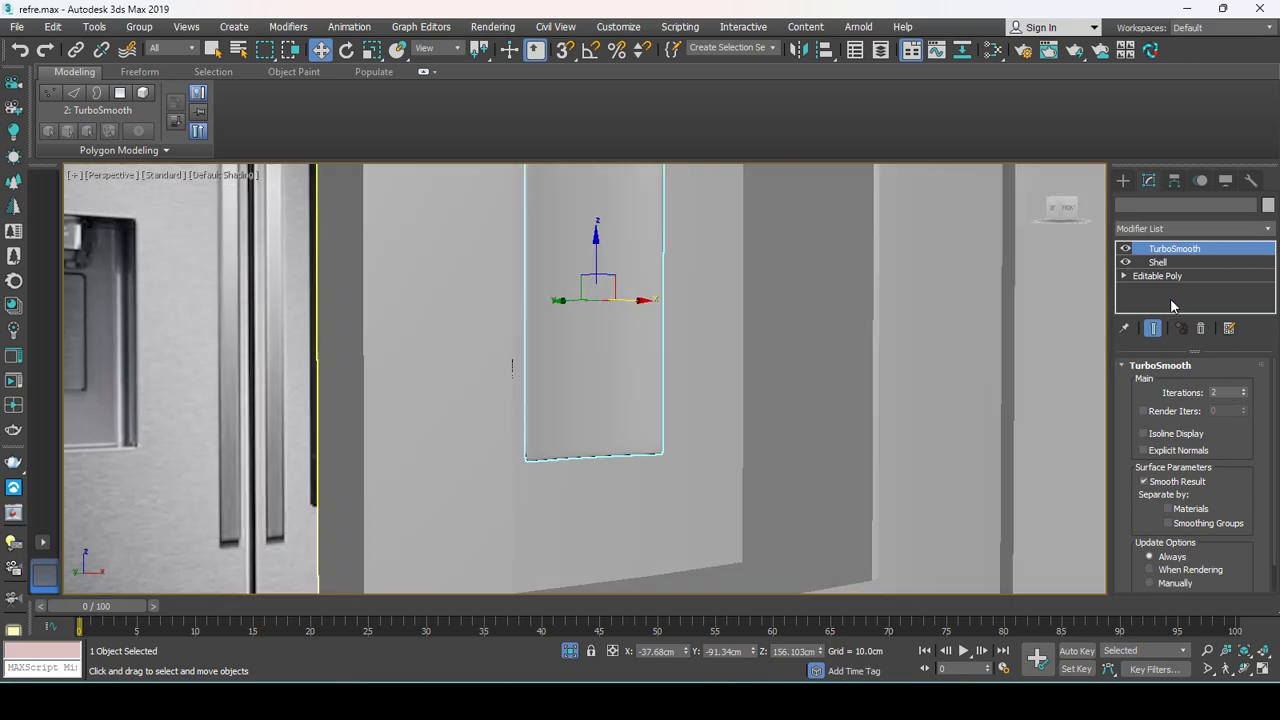
Step down to the editable mesh level and back to TurboSmooth, with edged faces shown.
{"action": "left_click", "coordinate": [1168, 277]}
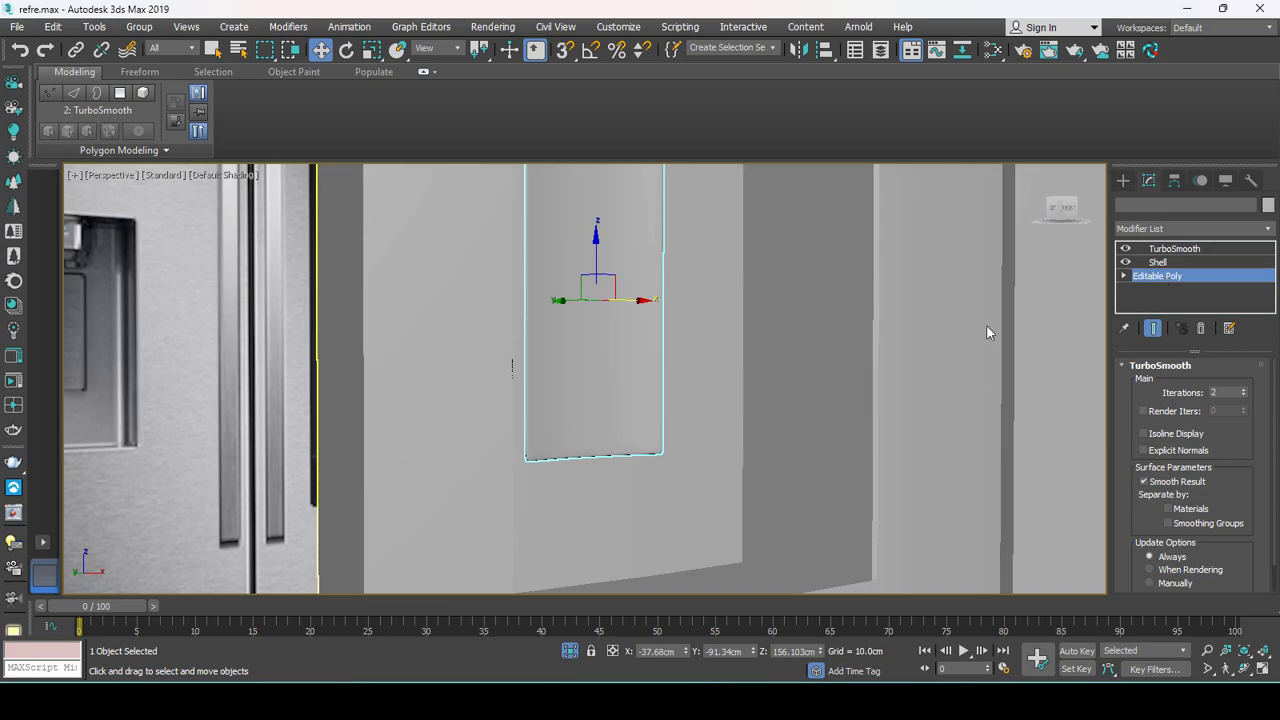
{"action": "left_click", "coordinate": [1178, 250]}
{"action": "scroll", "coordinate": [549, 366], "scroll_direction": "down", "scroll_amount": 3}
{"action": "scroll", "coordinate": [560, 340], "scroll_direction": "down", "scroll_amount": 3}
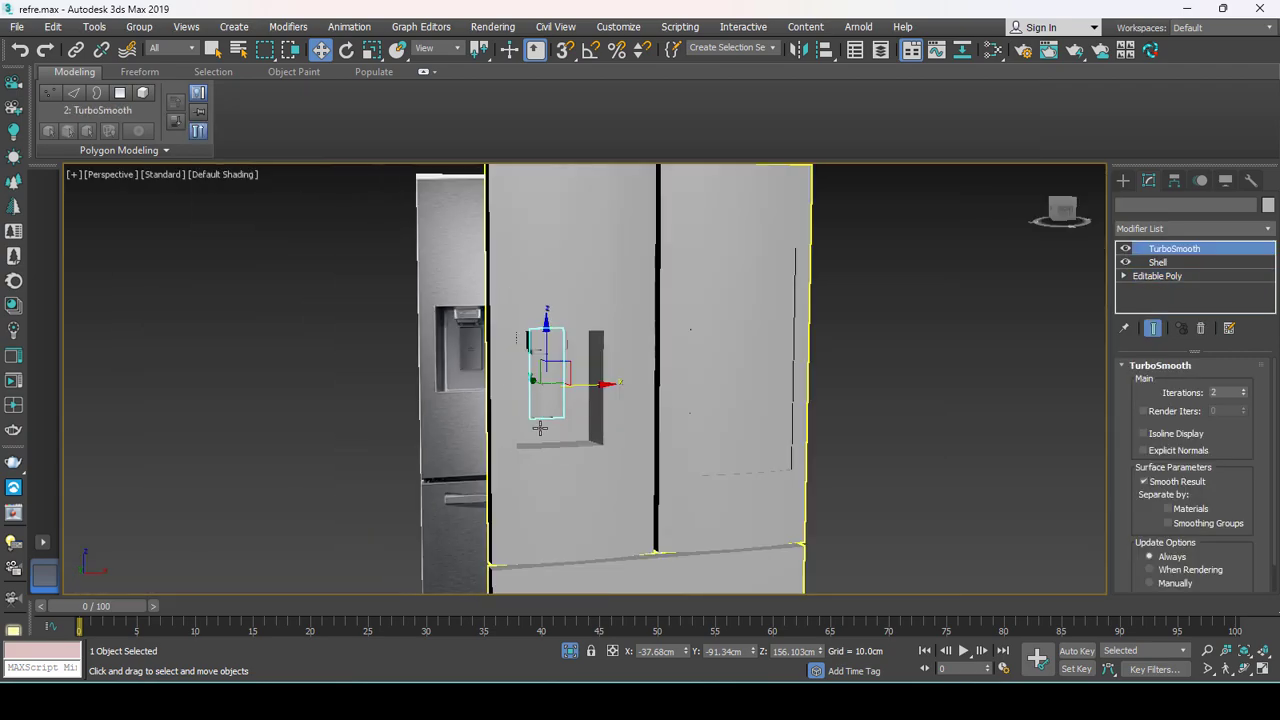
{"action": "scroll", "coordinate": [566, 310], "scroll_direction": "down", "scroll_amount": 2}
{"action": "scroll", "coordinate": [560, 330], "scroll_direction": "down", "scroll_amount": 2}
{"action": "key", "text": "F4"}
Select Object001, orbit to the bottom drawer and drag-select its four vertical edges in Edge mode.
{"action": "left_click", "coordinate": [561, 380]}
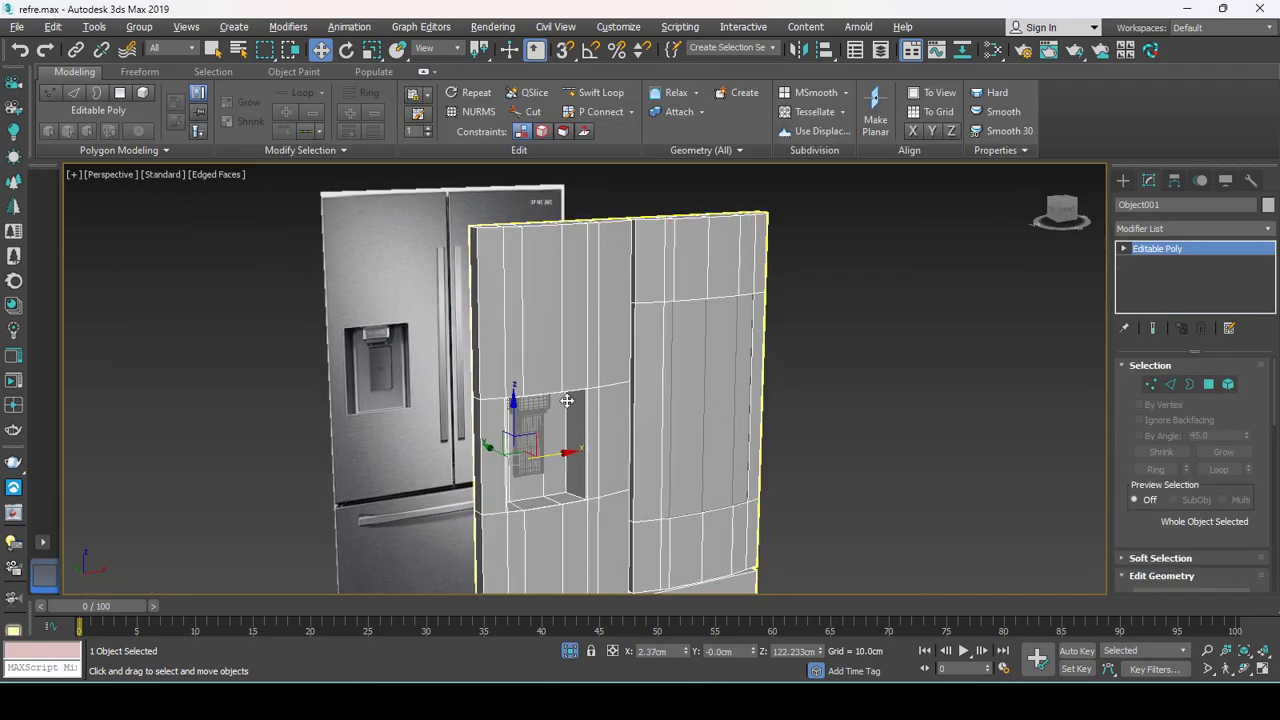
{"action": "mouse_move", "coordinate": [561, 380]}
{"action": "middle_mouse_down", "text": "alt"}
{"action": "mouse_move", "coordinate": [586, 386]}
{"action": "mouse_move", "coordinate": [528, 408]}
{"action": "mouse_move", "coordinate": [465, 352]}
{"action": "mouse_move", "coordinate": [554, 363]}
{"action": "mouse_move", "coordinate": [571, 437]}
{"action": "mouse_move", "coordinate": [623, 331]}
{"action": "mouse_move", "coordinate": [606, 395]}
{"action": "middle_mouse_up", "text": "alt"}
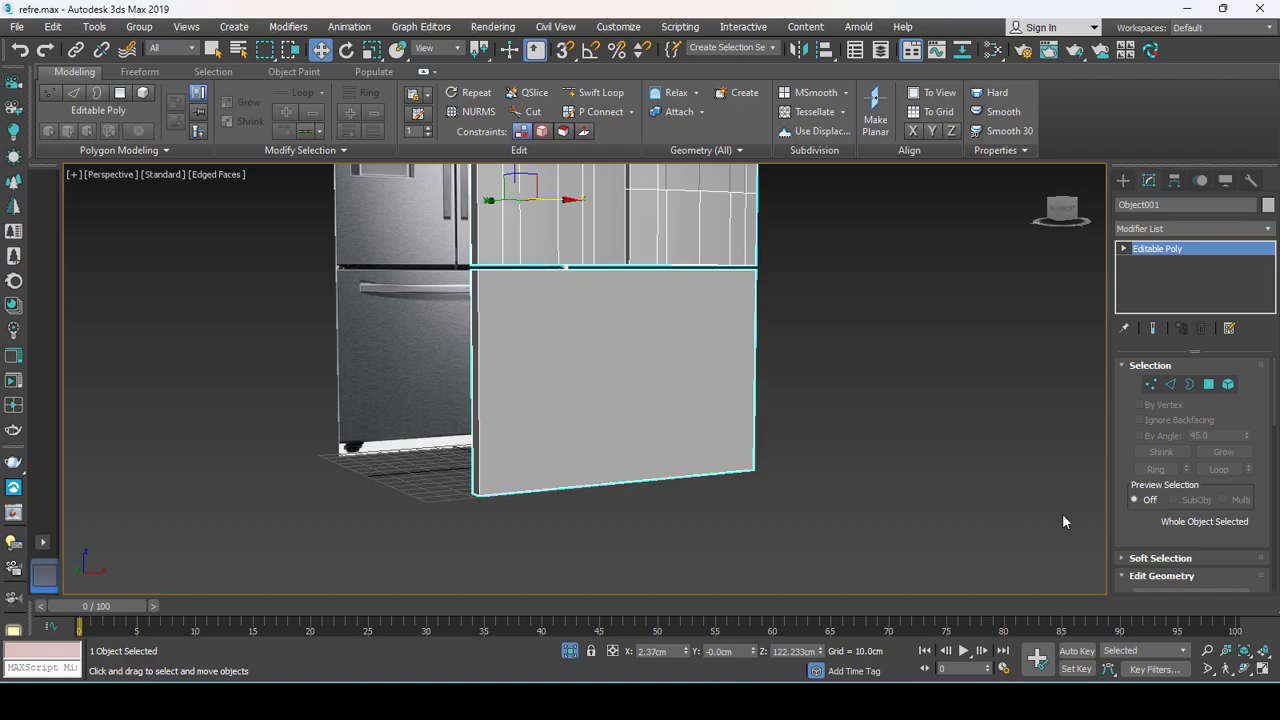
{"action": "mouse_move", "coordinate": [691, 392]}
{"action": "middle_mouse_down", "text": "alt"}
{"action": "mouse_move", "coordinate": [703, 380]}
{"action": "mouse_move", "coordinate": [658, 364]}
{"action": "mouse_move", "coordinate": [634, 329]}
{"action": "mouse_move", "coordinate": [657, 401]}
{"action": "mouse_move", "coordinate": [671, 423]}
{"action": "mouse_move", "coordinate": [681, 413]}
{"action": "middle_mouse_up", "text": "alt"}
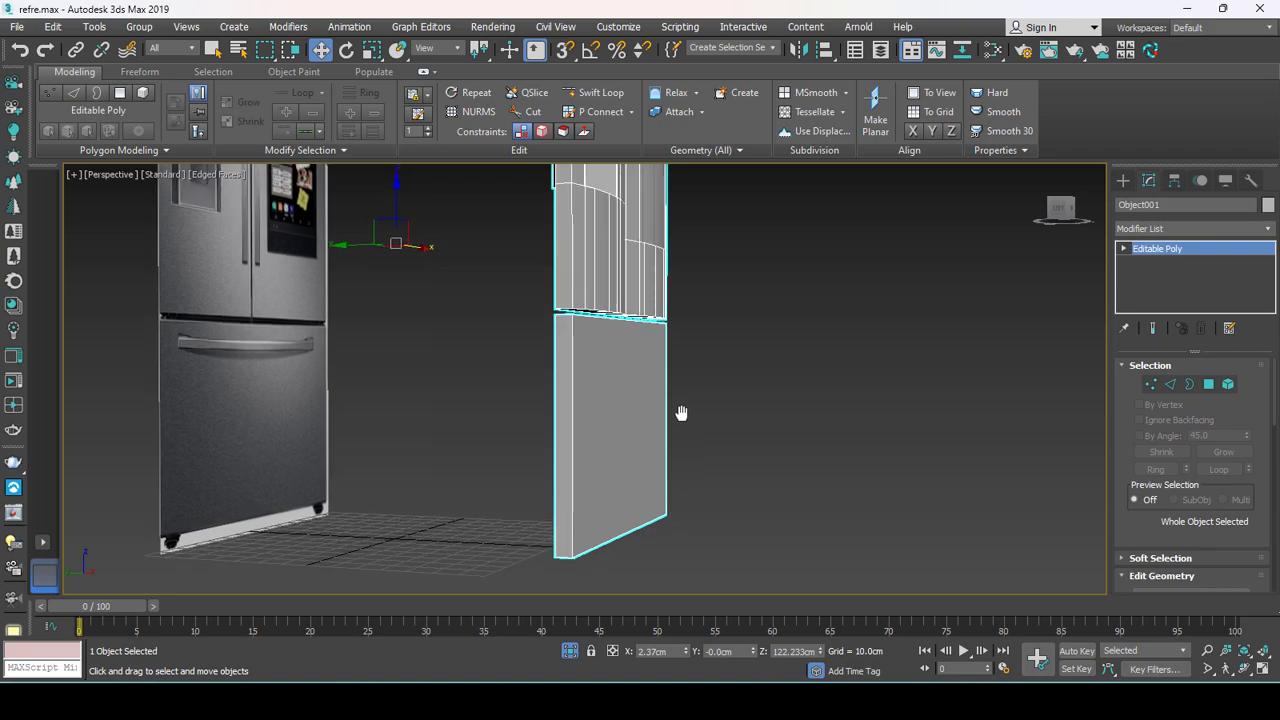
{"action": "key", "text": "2"}
{"action": "left_click_drag", "start_coordinate": [704, 396], "coordinate": [455, 403]}
Connect the four drawer edges with new horizontal edges and nudge two of them slightly.
{"action": "right_click", "coordinate": [645, 378]}
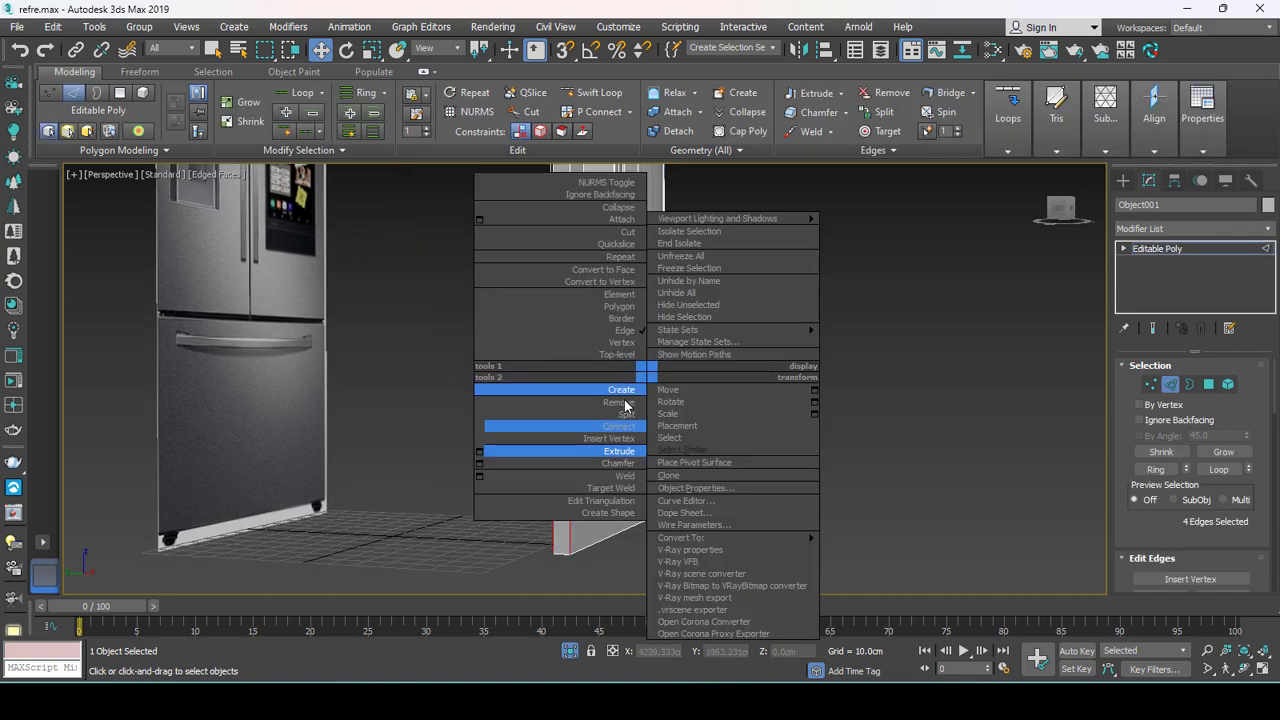
{"action": "left_click", "coordinate": [486, 425]}
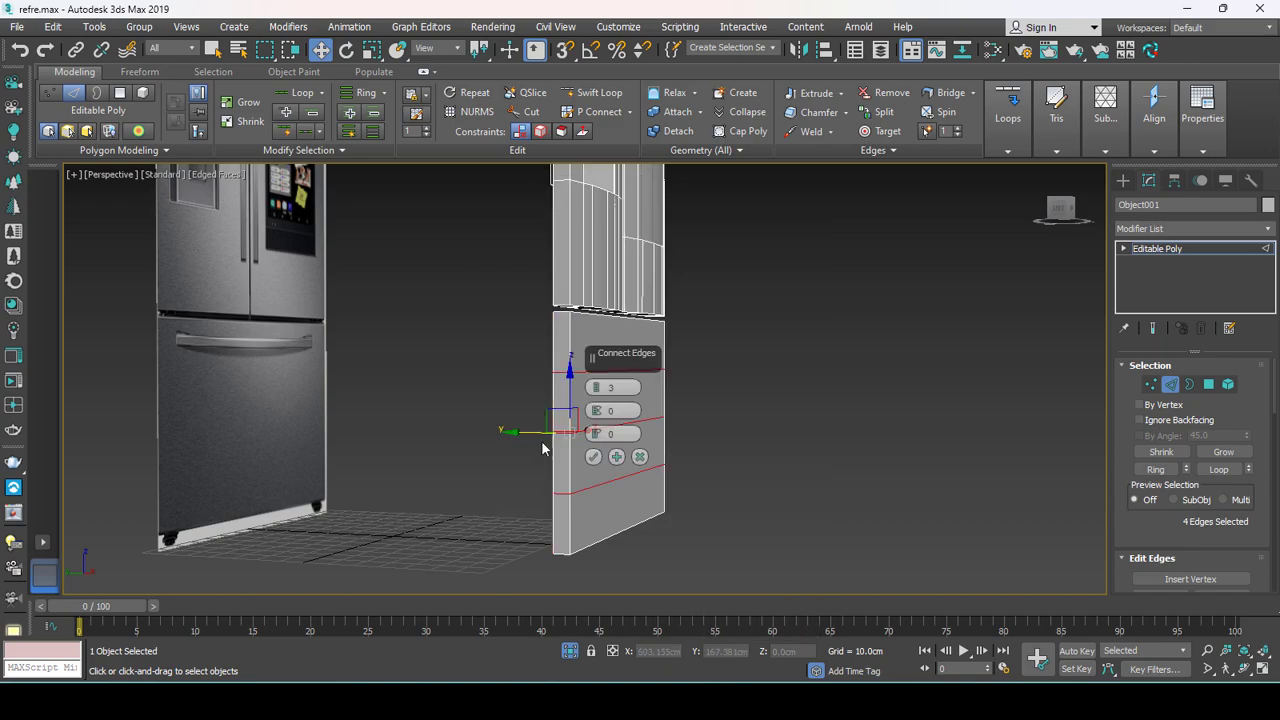
{"action": "left_click", "coordinate": [592, 457]}
{"action": "middle_click_drag", "start_coordinate": [592, 457], "coordinate": [643, 434], "text": "alt"}
{"action": "left_click", "coordinate": [650, 418]}
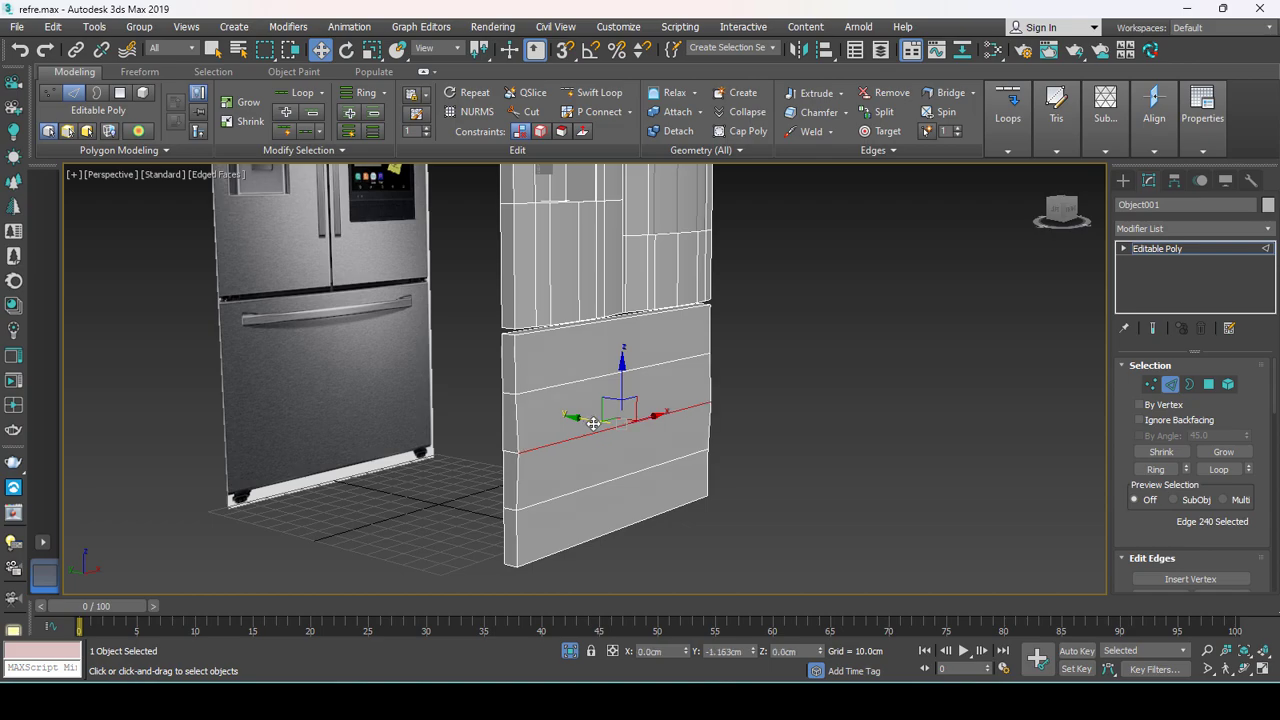
{"action": "left_click", "coordinate": [563, 387]}
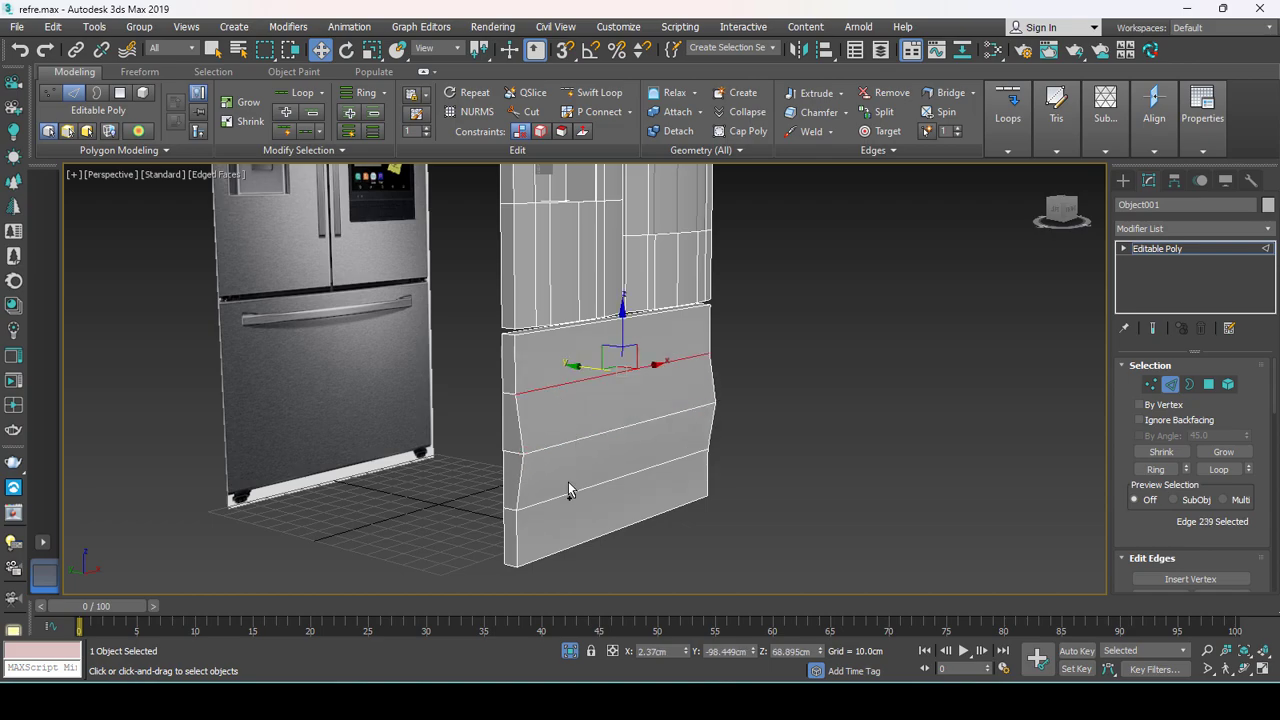
{"action": "left_click_drag", "start_coordinate": [585, 383], "coordinate": [596, 370]}
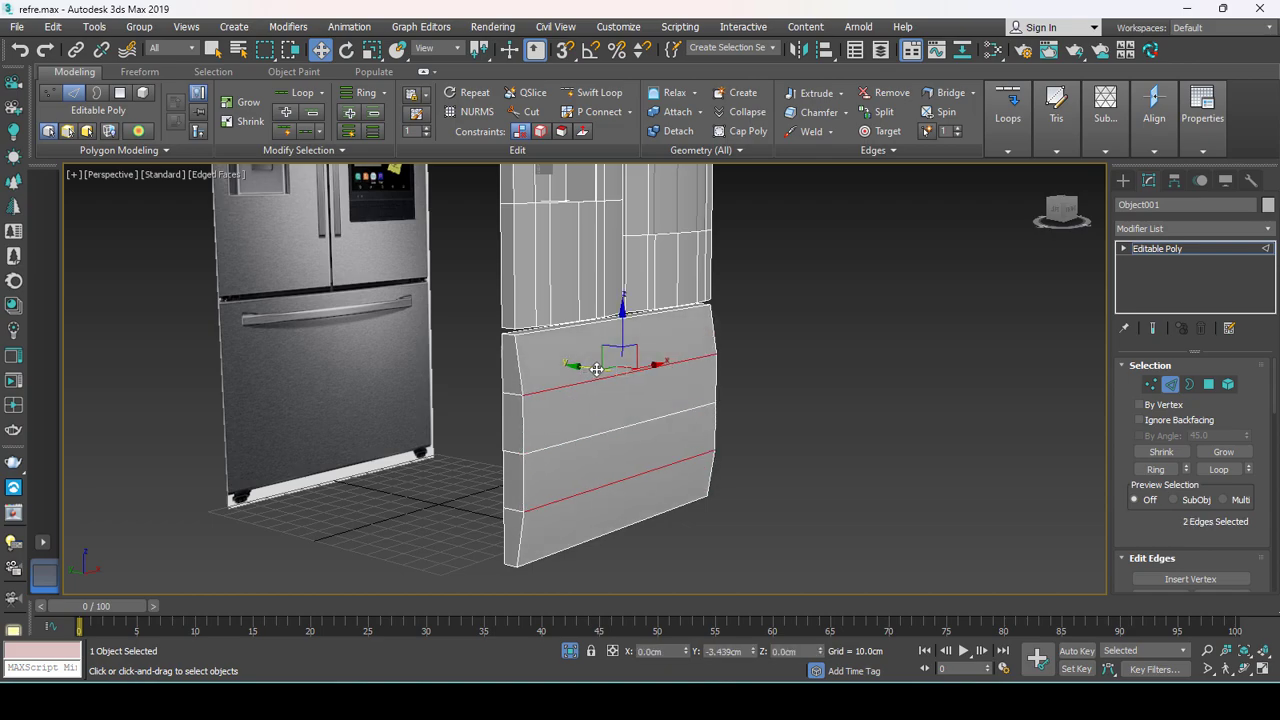
{"action": "mouse_move", "coordinate": [595, 369]}
{"action": "middle_mouse_down", "text": "alt"}
{"action": "mouse_move", "coordinate": [528, 405]}
{"action": "mouse_move", "coordinate": [588, 407]}
{"action": "middle_mouse_up", "text": "alt"}
{"action": "scroll", "coordinate": [528, 405], "scroll_direction": "down", "scroll_amount": 2}
Insert Swift Loops near the drawer panel's right, left, top and bottom borders.
{"action": "left_click", "coordinate": [599, 92]}
{"action": "middle_click_drag", "start_coordinate": [590, 360], "coordinate": [513, 305], "text": "alt"}
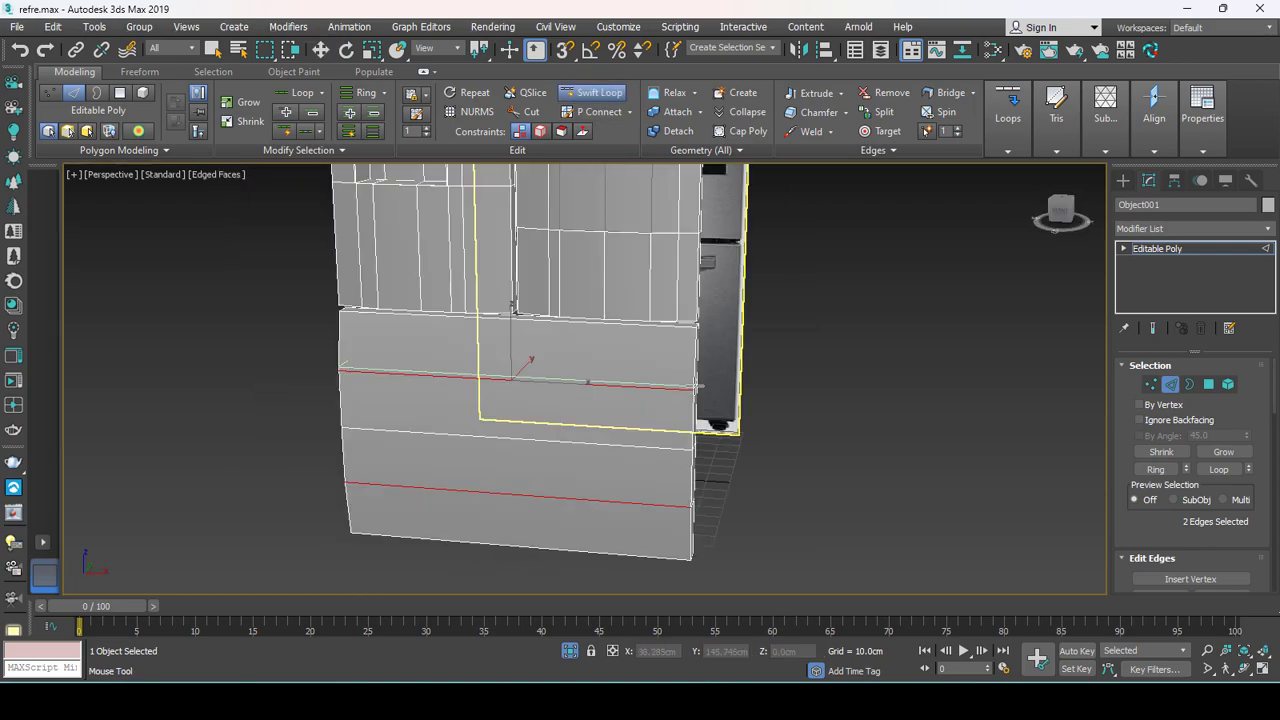
{"action": "left_click", "coordinate": [685, 387]}
{"action": "middle_click_drag", "start_coordinate": [685, 387], "coordinate": [357, 401], "text": "alt"}
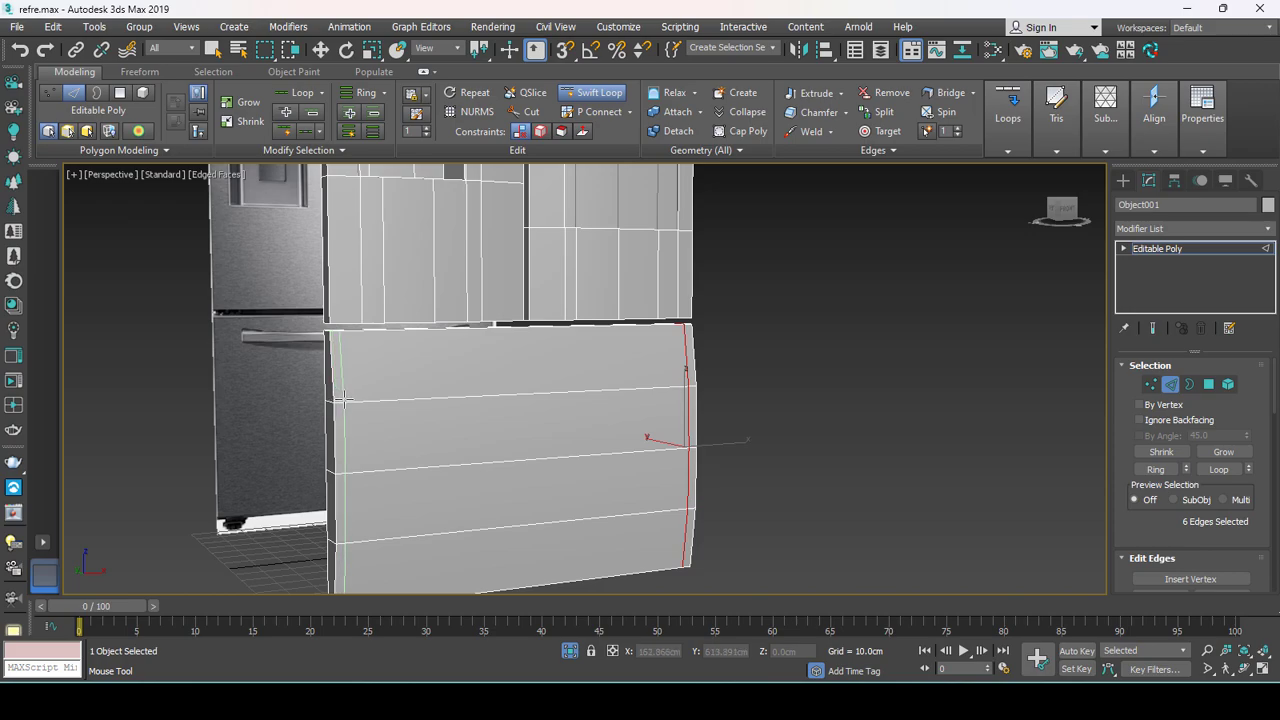
{"action": "left_click", "coordinate": [343, 398]}
{"action": "left_click", "coordinate": [341, 334]}
{"action": "middle_click_drag", "start_coordinate": [341, 334], "coordinate": [499, 279], "text": "alt"}
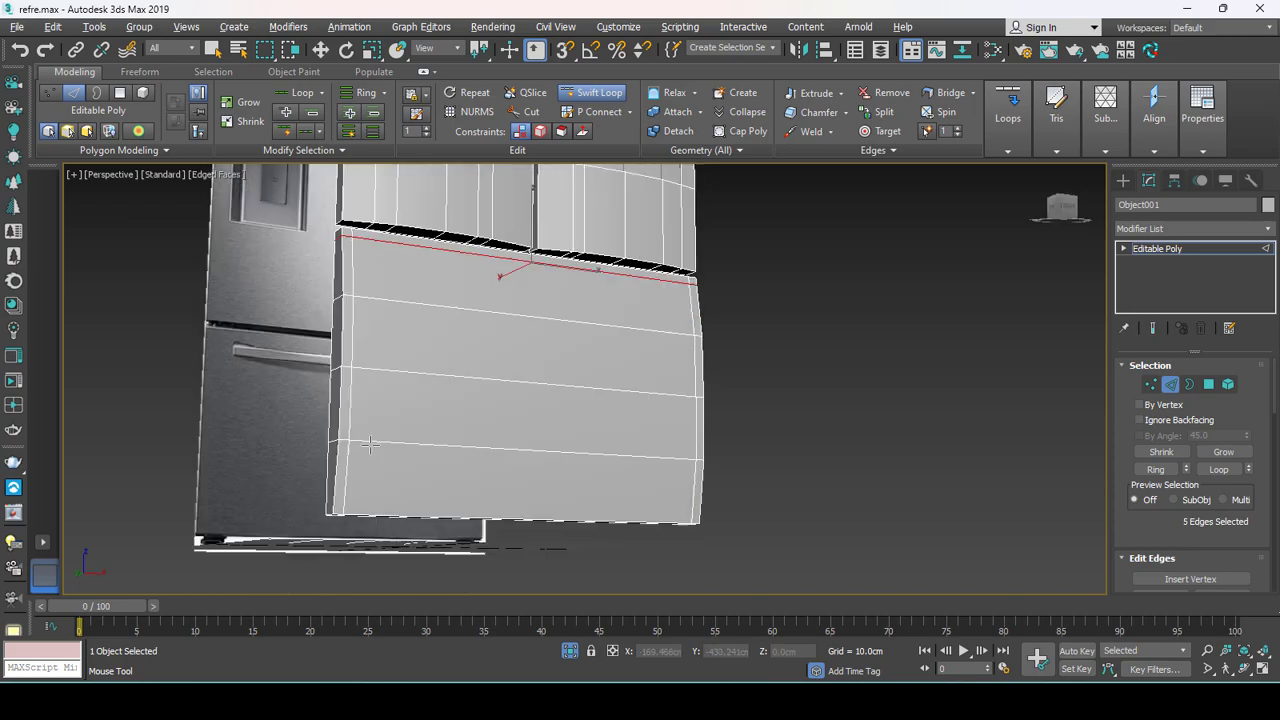
{"action": "left_click", "coordinate": [338, 500]}
{"action": "middle_click_drag", "start_coordinate": [338, 500], "coordinate": [400, 505], "text": "alt"}
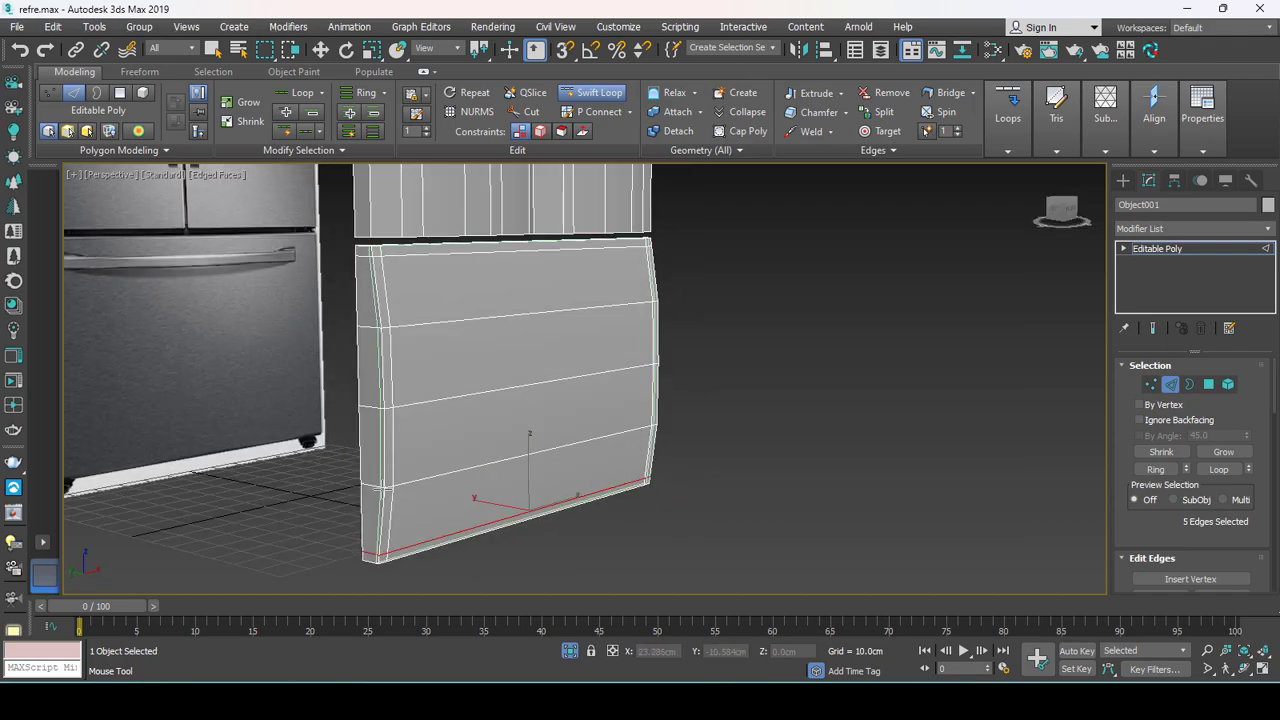
Add edge loops just above the drawer seam and along a door's top edge.
{"action": "key", "text": "w"}
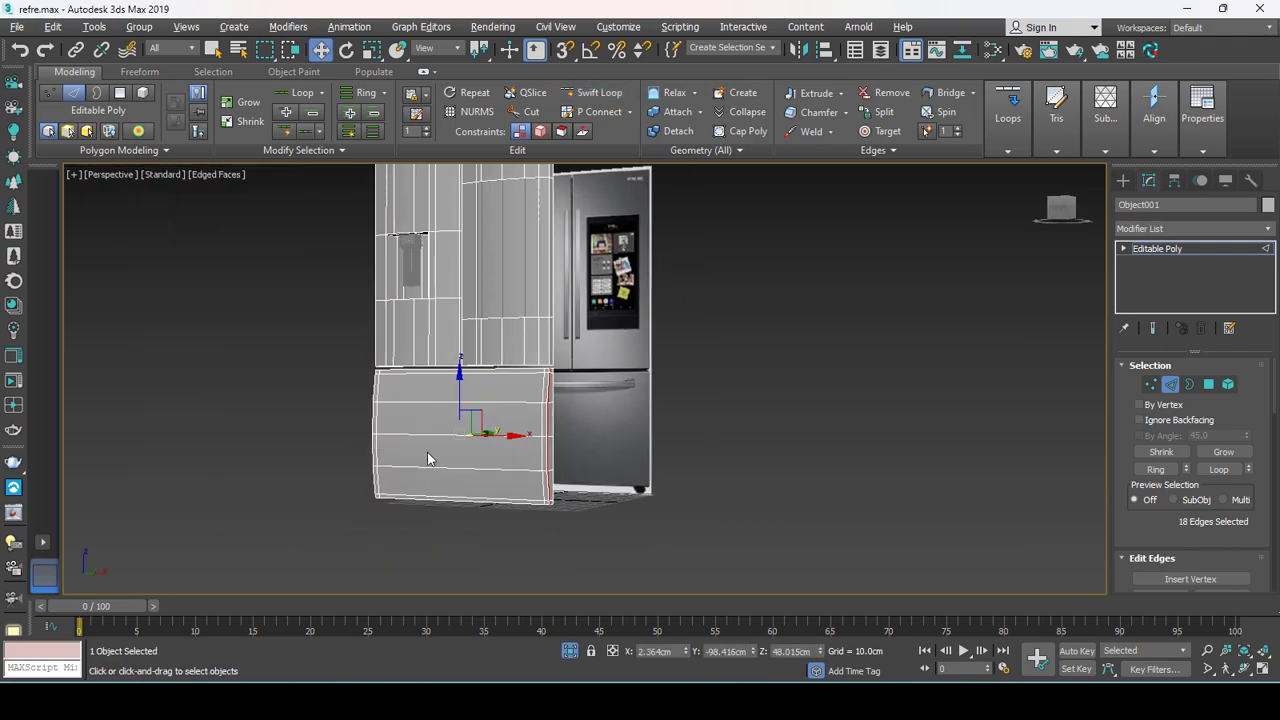
{"action": "mouse_move", "coordinate": [427, 452]}
{"action": "middle_mouse_down", "text": "alt"}
{"action": "mouse_move", "coordinate": [460, 365]}
{"action": "mouse_move", "coordinate": [495, 365]}
{"action": "middle_mouse_up", "text": "alt"}
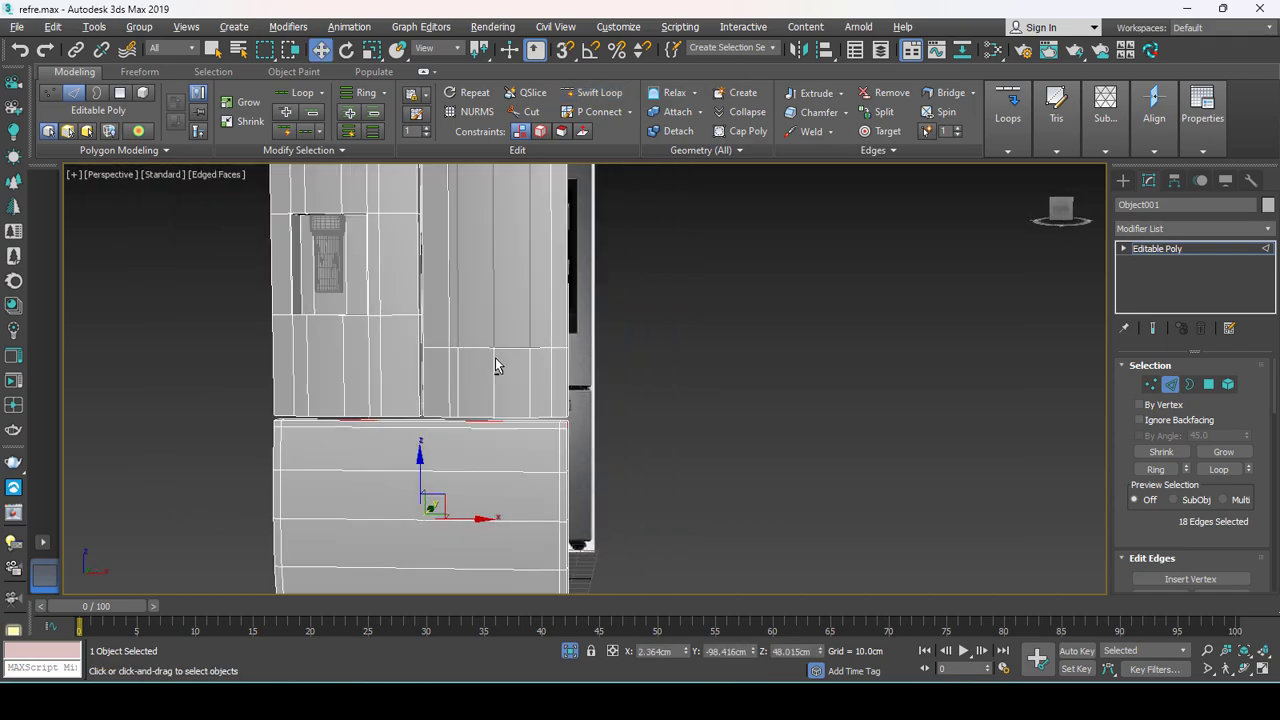
{"action": "left_click", "coordinate": [598, 92]}
{"action": "scroll", "coordinate": [490, 410], "scroll_direction": "up", "scroll_amount": 4}
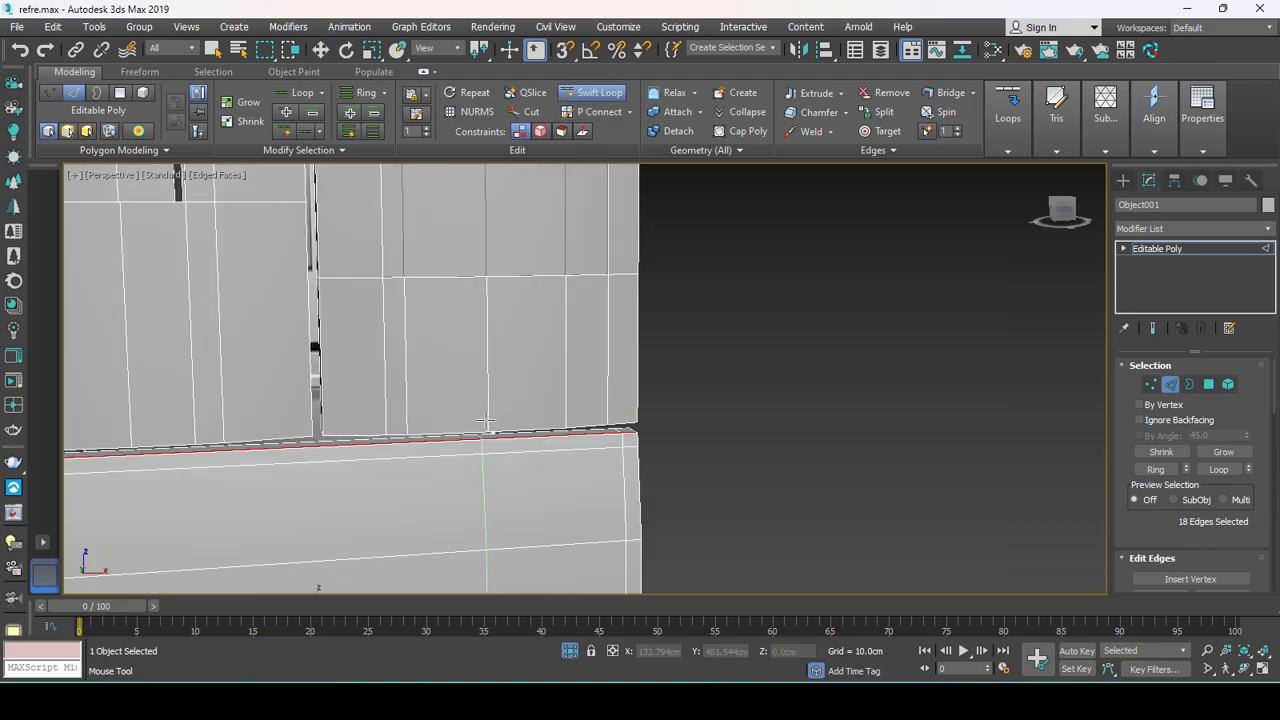
{"action": "left_click", "coordinate": [490, 424]}
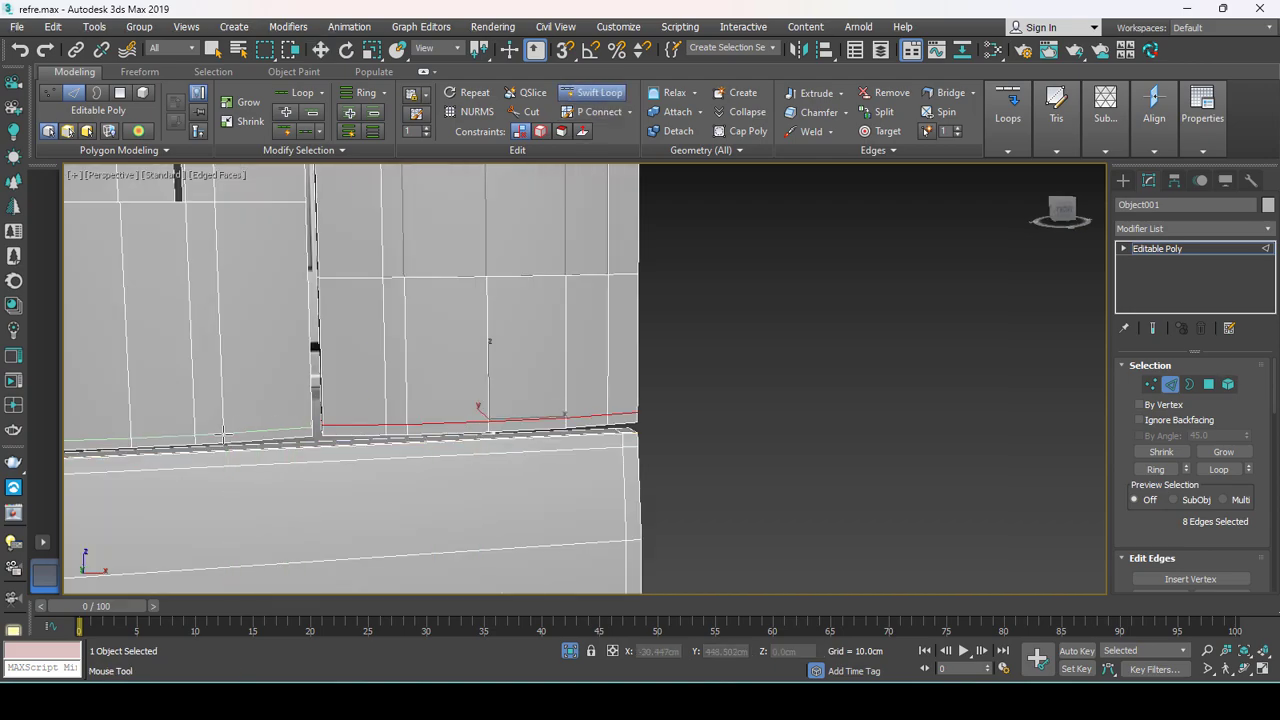
{"action": "scroll", "coordinate": [224, 436], "scroll_direction": "down", "scroll_amount": 5}
{"action": "middle_click_drag", "start_coordinate": [300, 400], "coordinate": [340, 330], "text": "alt"}
{"action": "scroll", "coordinate": [362, 301], "scroll_direction": "up", "scroll_amount": 4}
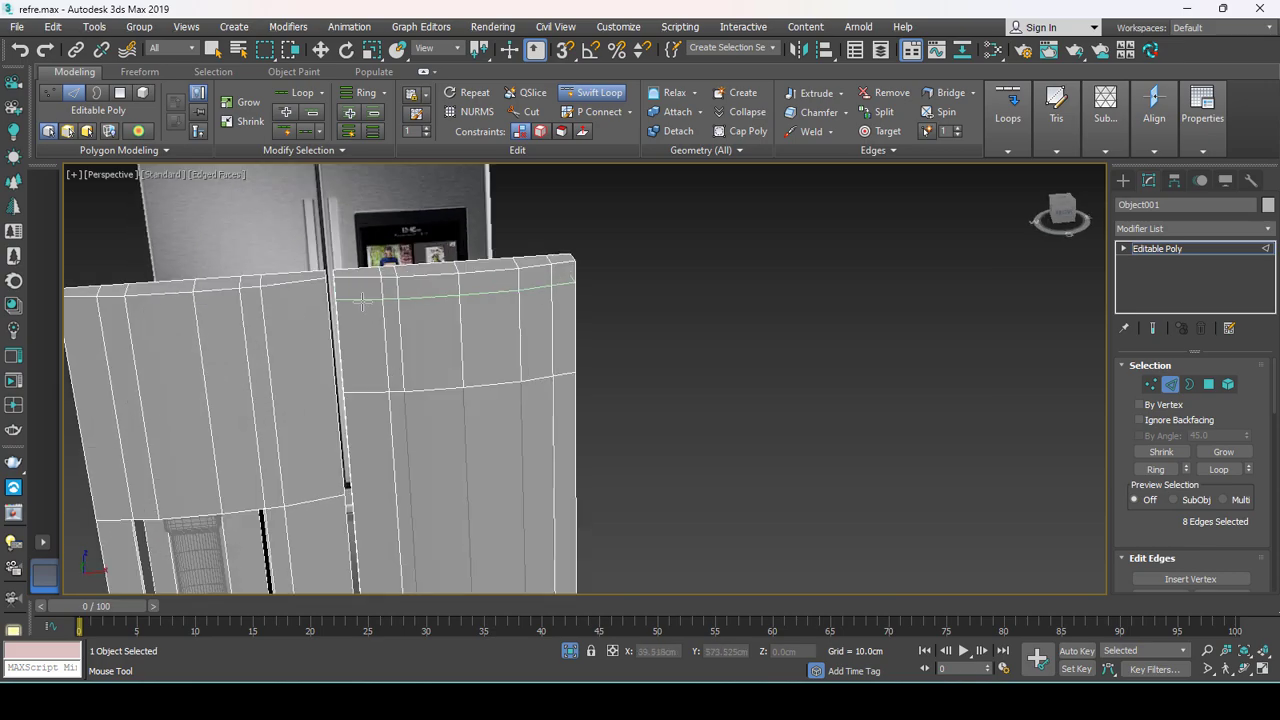
{"action": "left_click", "coordinate": [259, 290]}
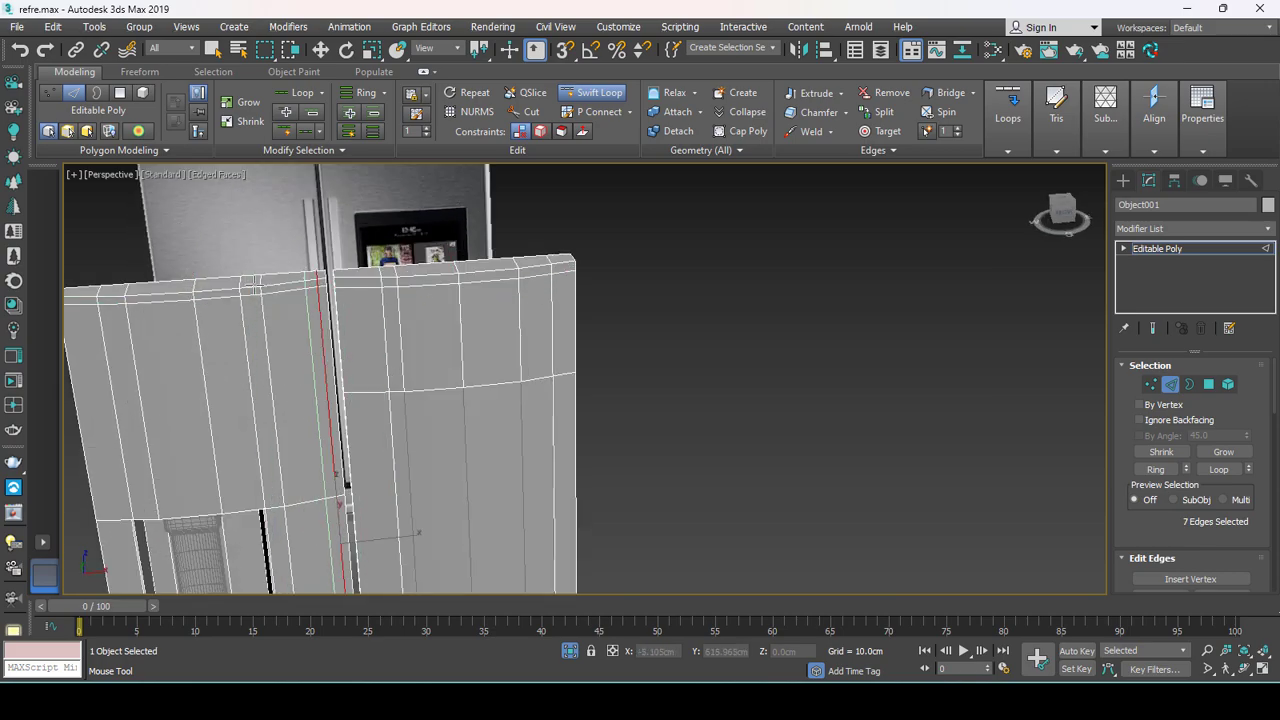
Add vertical loops at both doors' outer sides and a horizontal loop near the right door's top.
{"action": "middle_click_drag", "start_coordinate": [318, 272], "coordinate": [219, 230], "text": "alt"}
{"action": "left_click", "coordinate": [226, 242]}
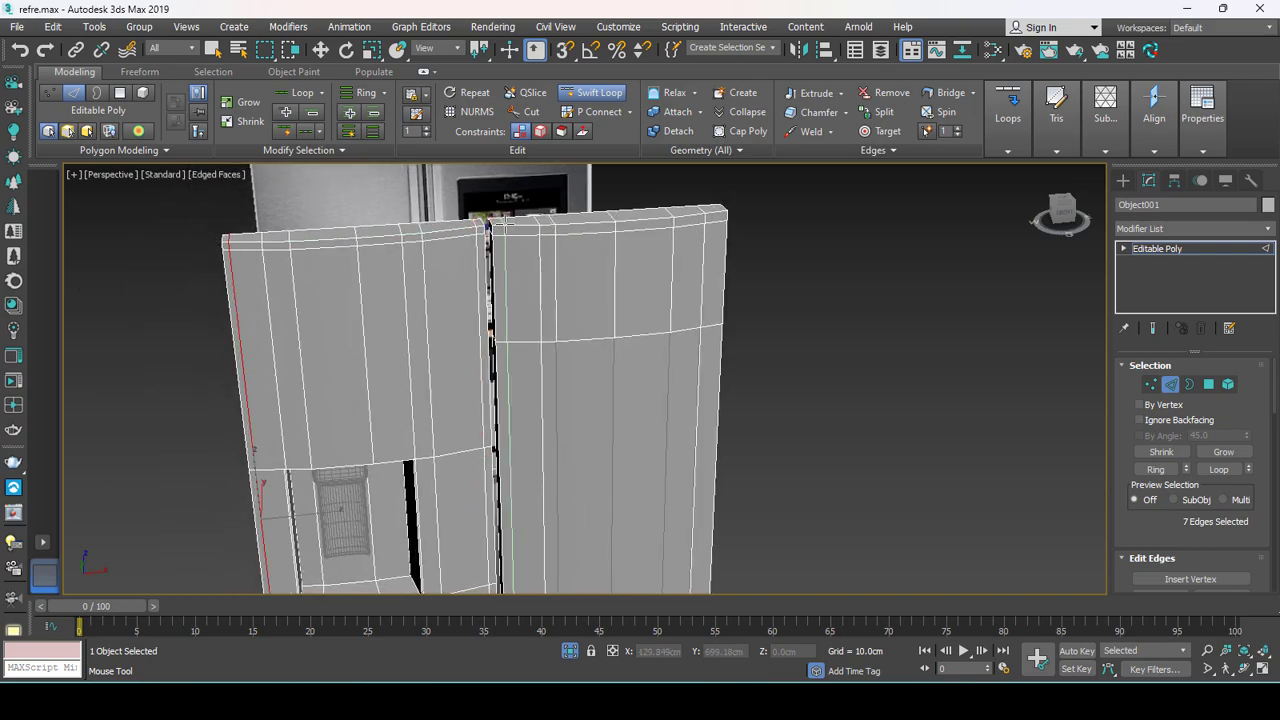
{"action": "middle_click_drag", "start_coordinate": [502, 220], "coordinate": [635, 266], "text": "alt"}
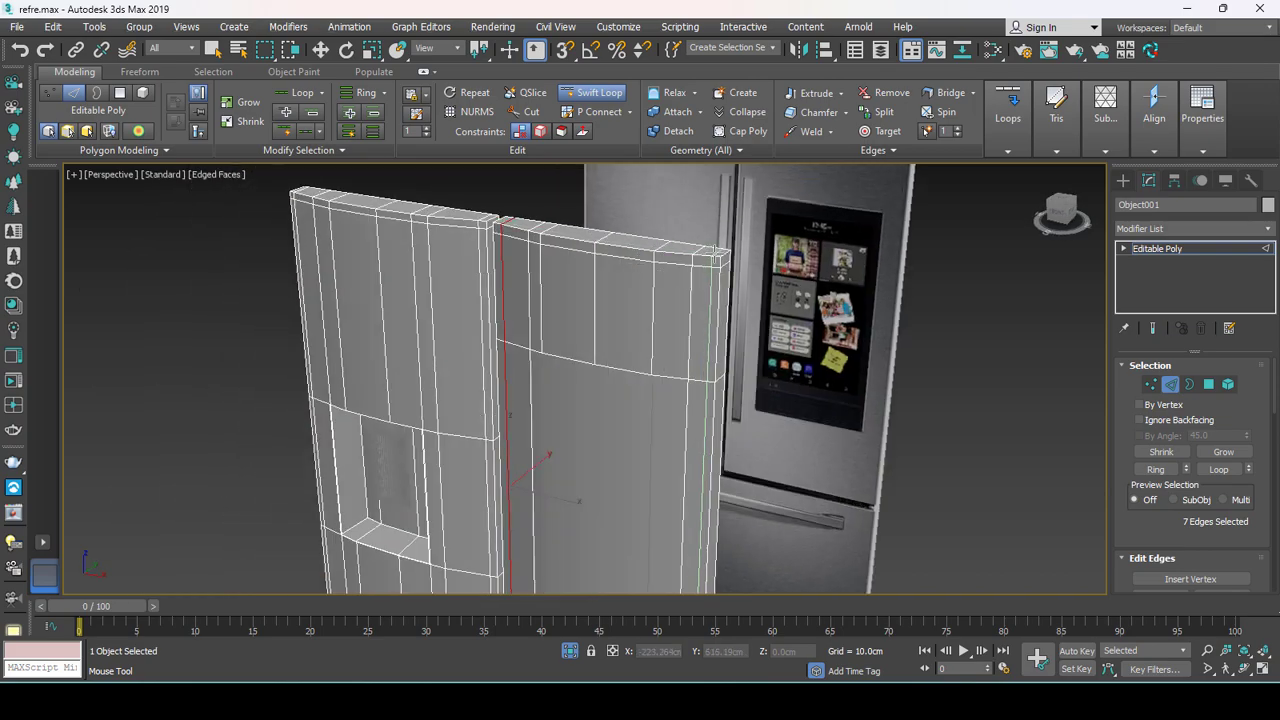
{"action": "left_click", "coordinate": [716, 390]}
{"action": "double_click", "coordinate": [716, 384]}
{"action": "middle_click_drag", "start_coordinate": [716, 384], "coordinate": [698, 522], "text": "alt"}
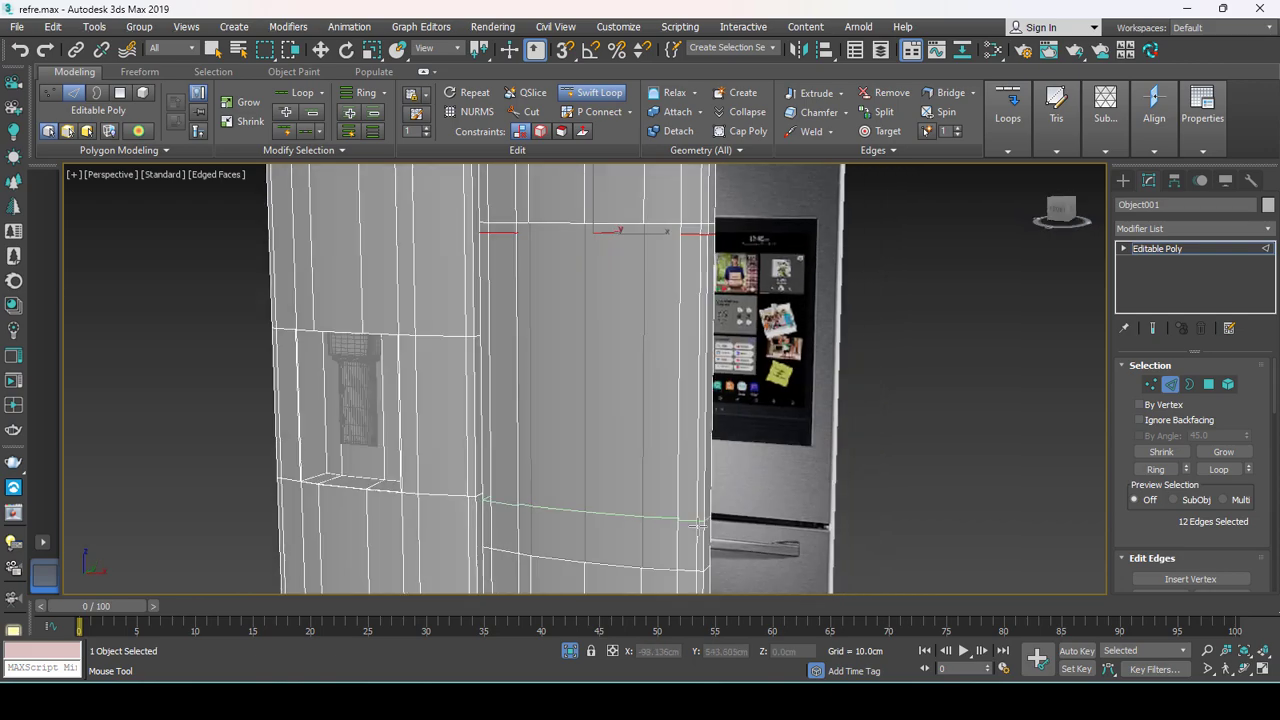
Add edge loops above and beside the dispenser recess.
{"action": "key", "text": "w"}
{"action": "scroll", "coordinate": [698, 567], "scroll_direction": "down", "scroll_amount": 5}
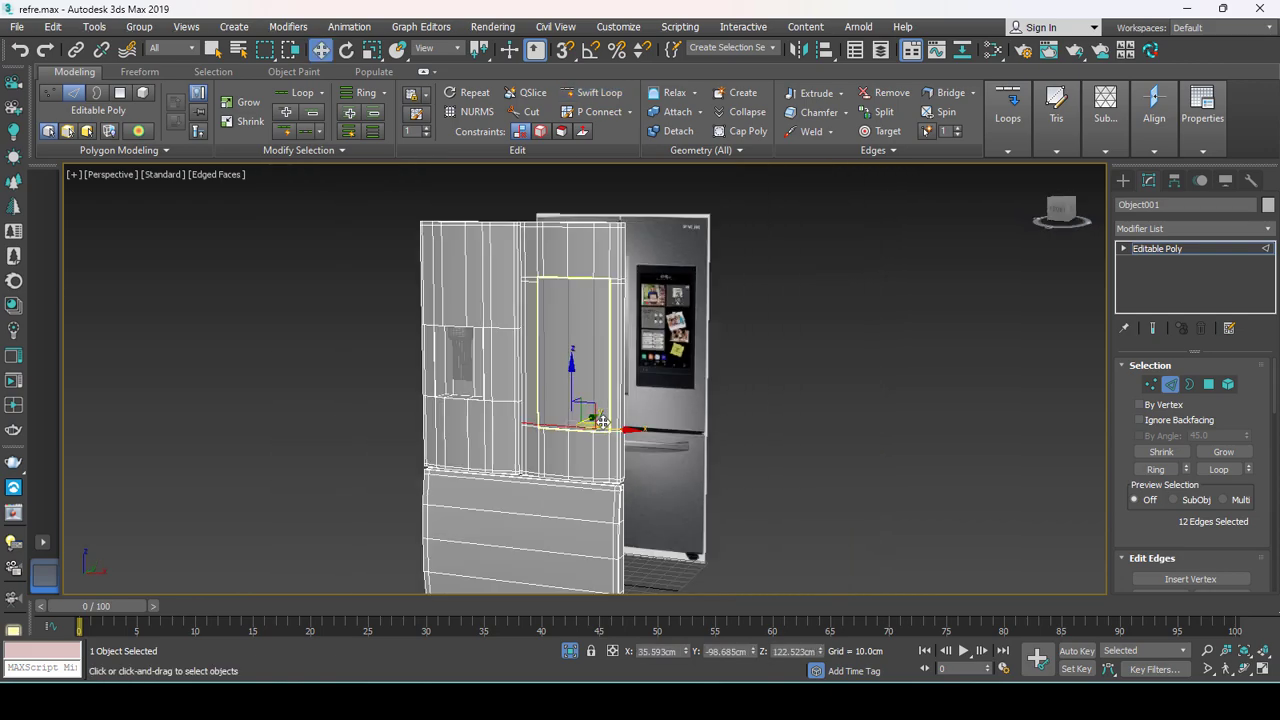
{"action": "middle_click_drag", "start_coordinate": [690, 500], "coordinate": [652, 430], "text": "alt"}
{"action": "scroll", "coordinate": [512, 393], "scroll_direction": "up", "scroll_amount": 5}
{"action": "scroll", "coordinate": [500, 423], "scroll_direction": "up", "scroll_amount": 2}
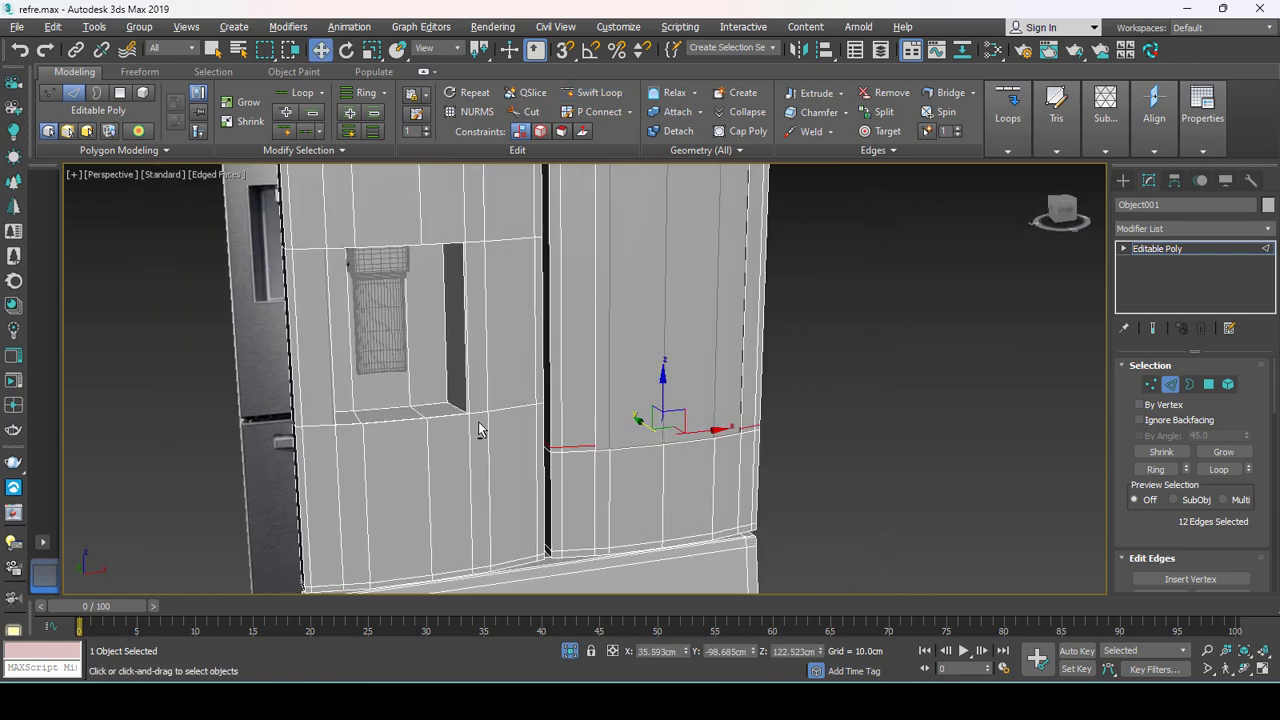
{"action": "key", "text": "shift+alt+w"}
{"action": "left_click", "coordinate": [458, 250]}
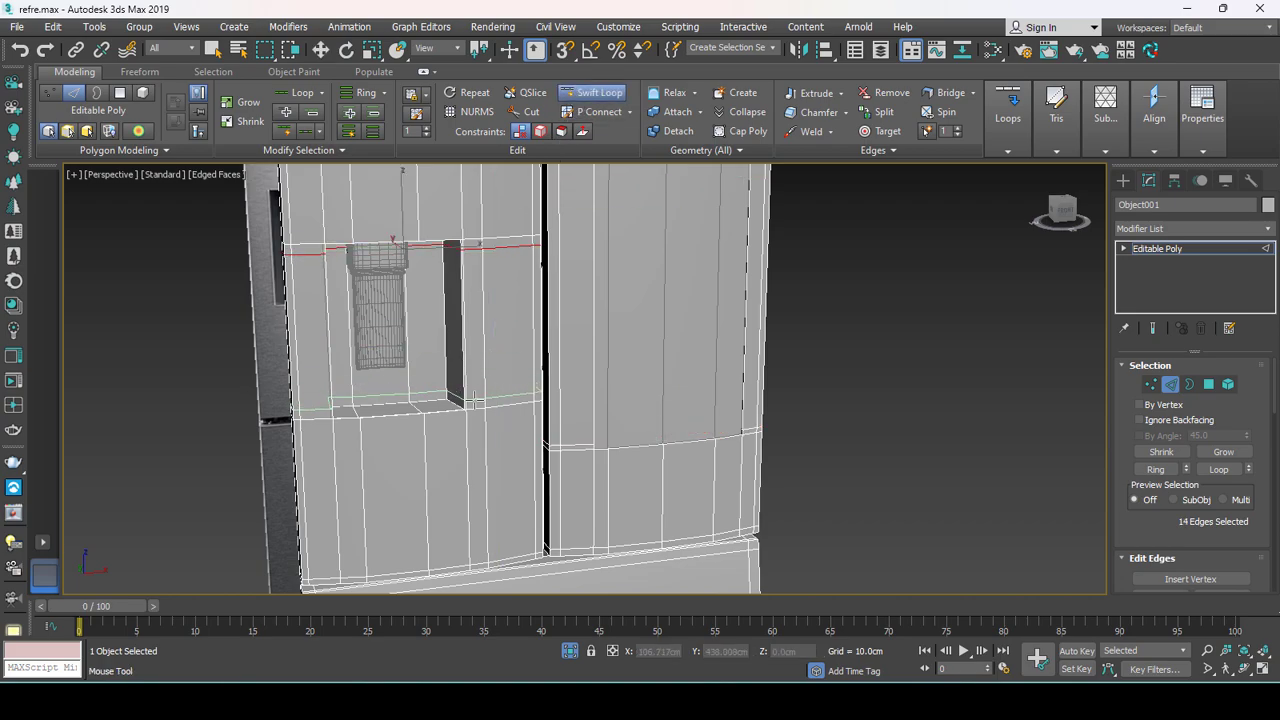
{"action": "middle_click_drag", "start_coordinate": [456, 412], "coordinate": [456, 404]}
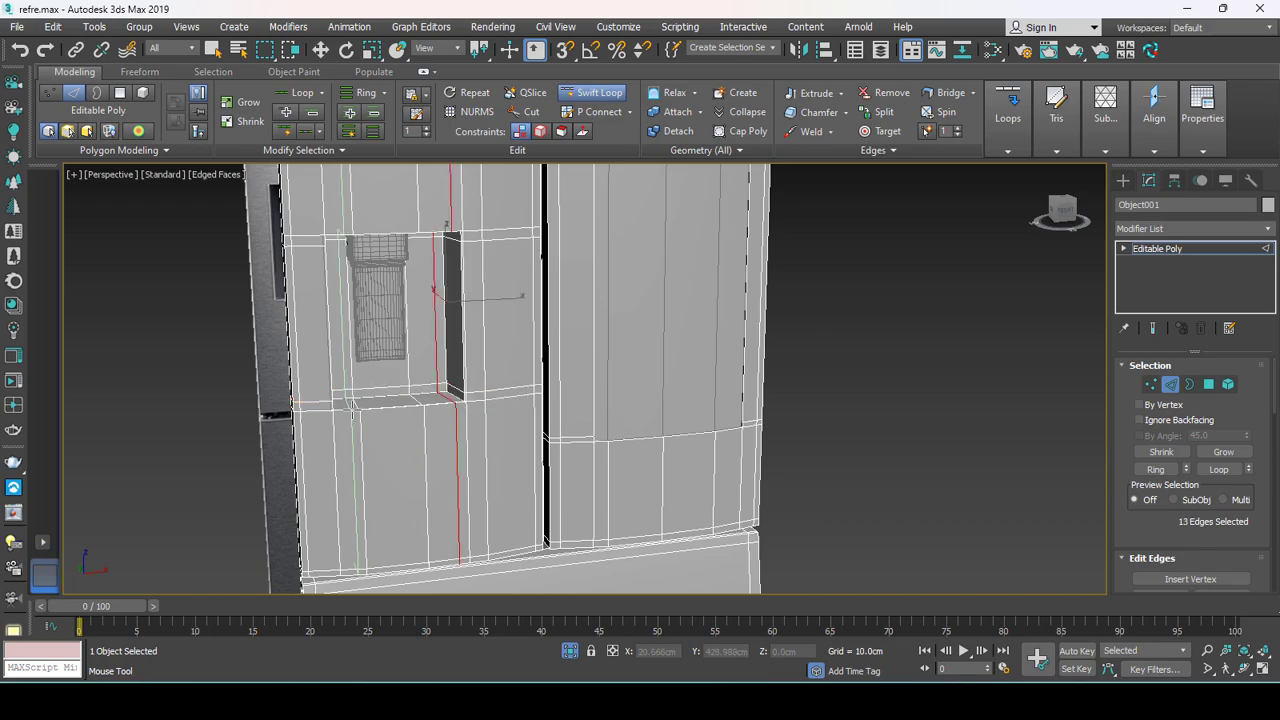
{"action": "left_click", "coordinate": [347, 405]}
Add one more holding loop around the dispenser recess from a new angle.
{"action": "key", "text": "w"}
{"action": "middle_click_drag", "start_coordinate": [347, 405], "coordinate": [517, 133], "text": "alt"}
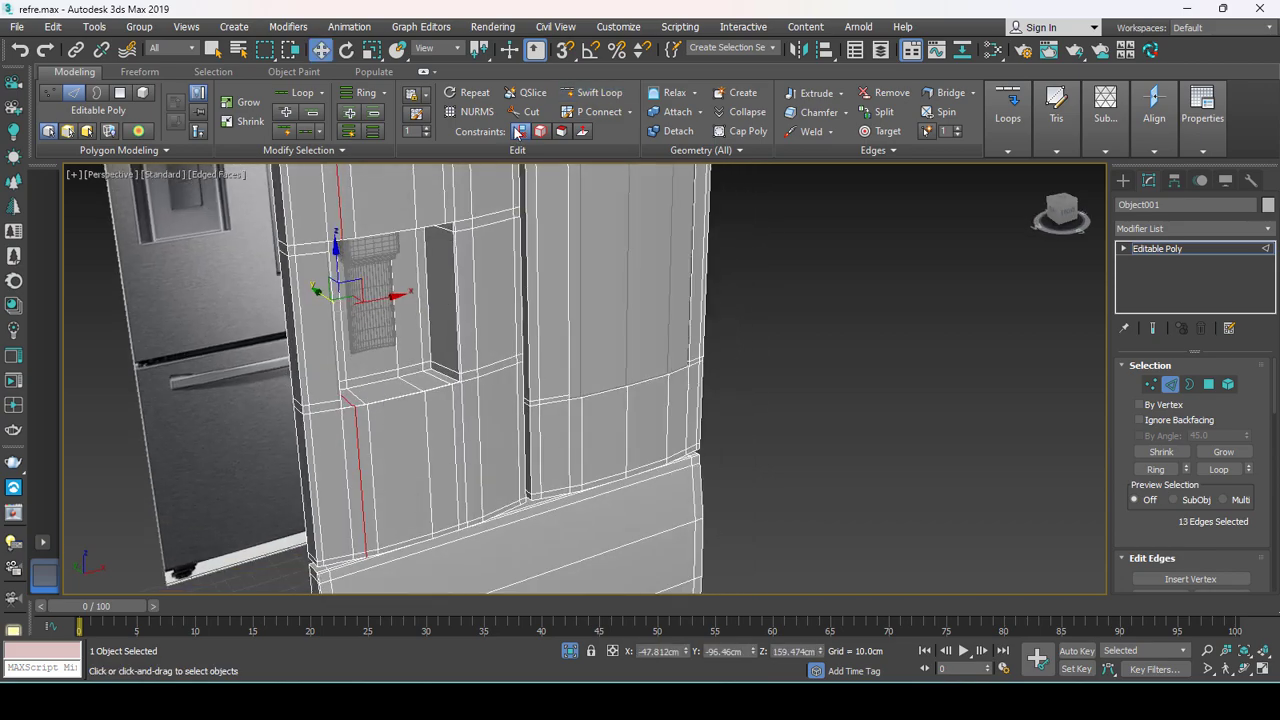
{"action": "left_click", "coordinate": [575, 97]}
{"action": "scroll", "coordinate": [442, 361], "scroll_direction": "up", "scroll_amount": 1}
{"action": "scroll", "coordinate": [442, 361], "scroll_direction": "up", "scroll_amount": 2}
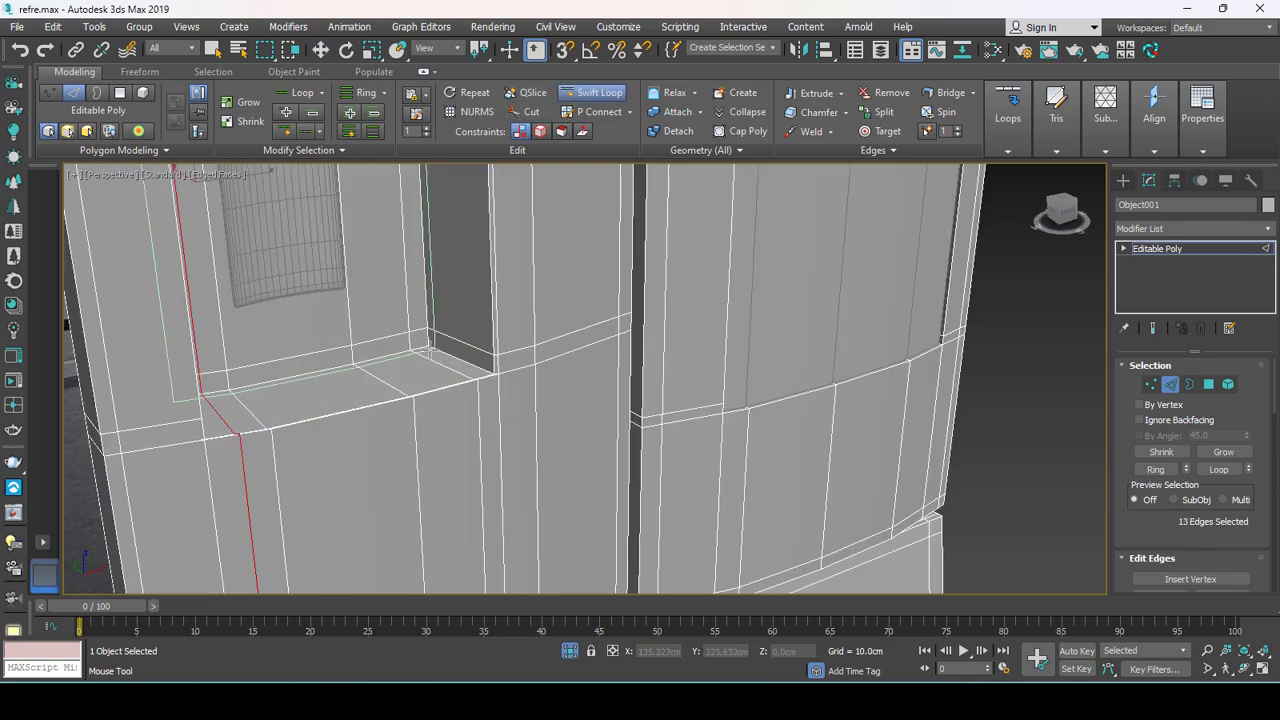
{"action": "left_click", "coordinate": [481, 368]}
{"action": "key", "text": "w"}
{"action": "scroll", "coordinate": [548, 375], "scroll_direction": "down", "scroll_amount": 3}
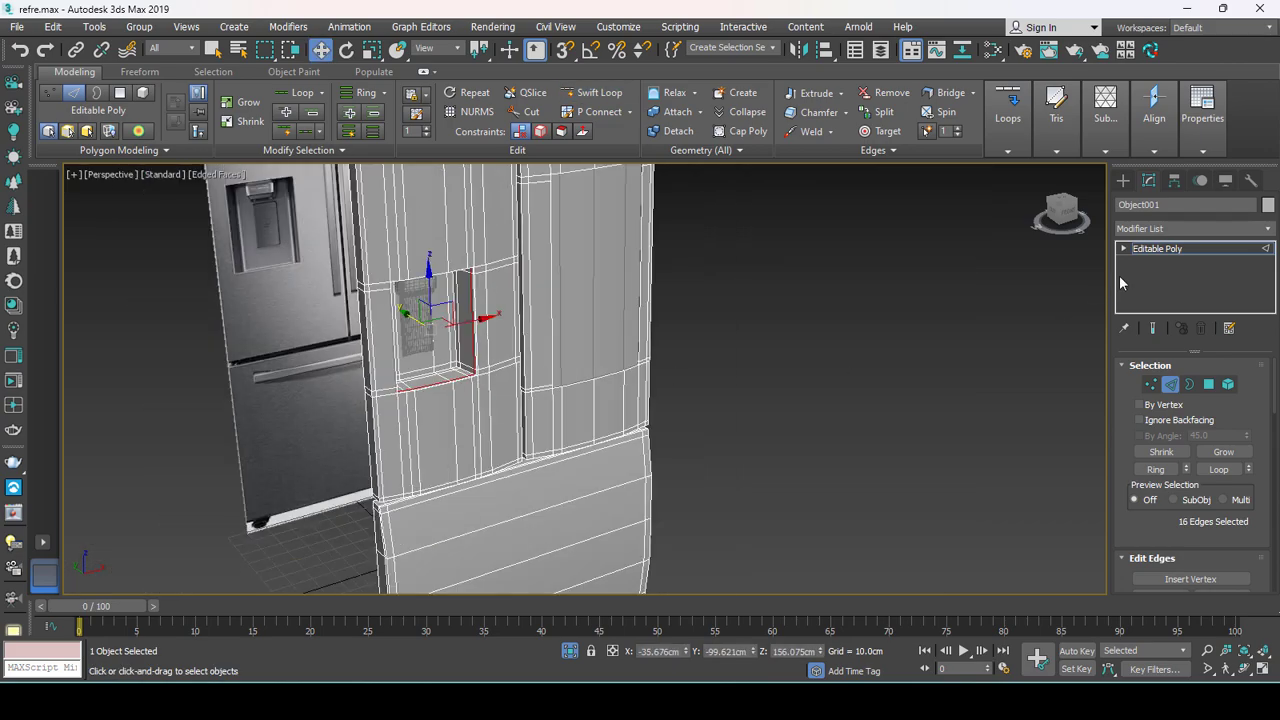
Apply TurboSmooth to Object001 via 'tu' and set Iterations to 2.
{"action": "left_click", "coordinate": [1160, 248]}
{"action": "left_click", "coordinate": [1164, 228]}
{"action": "type", "text": "tu"}
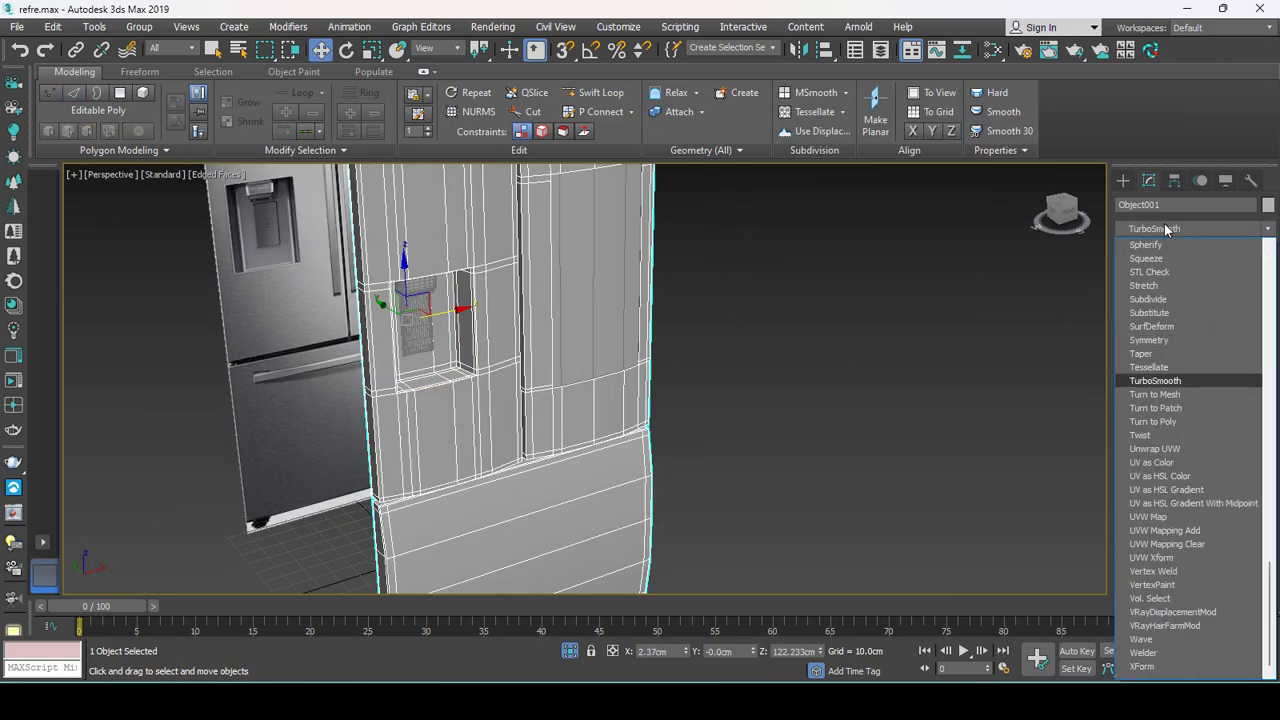
{"action": "key", "text": "Return"}
{"action": "key", "text": "F4"}
{"action": "scroll", "coordinate": [793, 325], "scroll_direction": "down", "scroll_amount": 3}
{"action": "middle_click_drag", "start_coordinate": [793, 325], "coordinate": [946, 446], "text": "alt"}
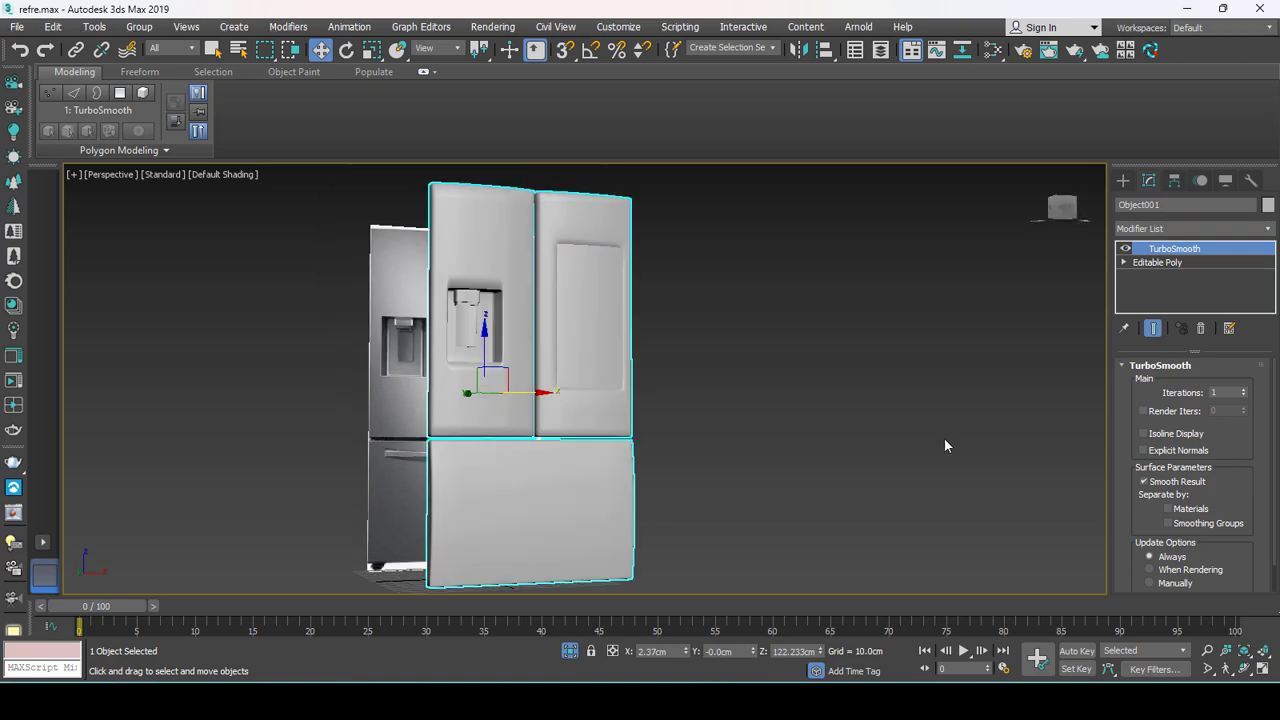
{"action": "left_click", "coordinate": [1244, 391]}
Inspect the smoothed dispenser, then briefly try Swift Loop on the base mesh before exiting.
{"action": "middle_click_drag", "start_coordinate": [520, 460], "coordinate": [677, 483], "text": "alt"}
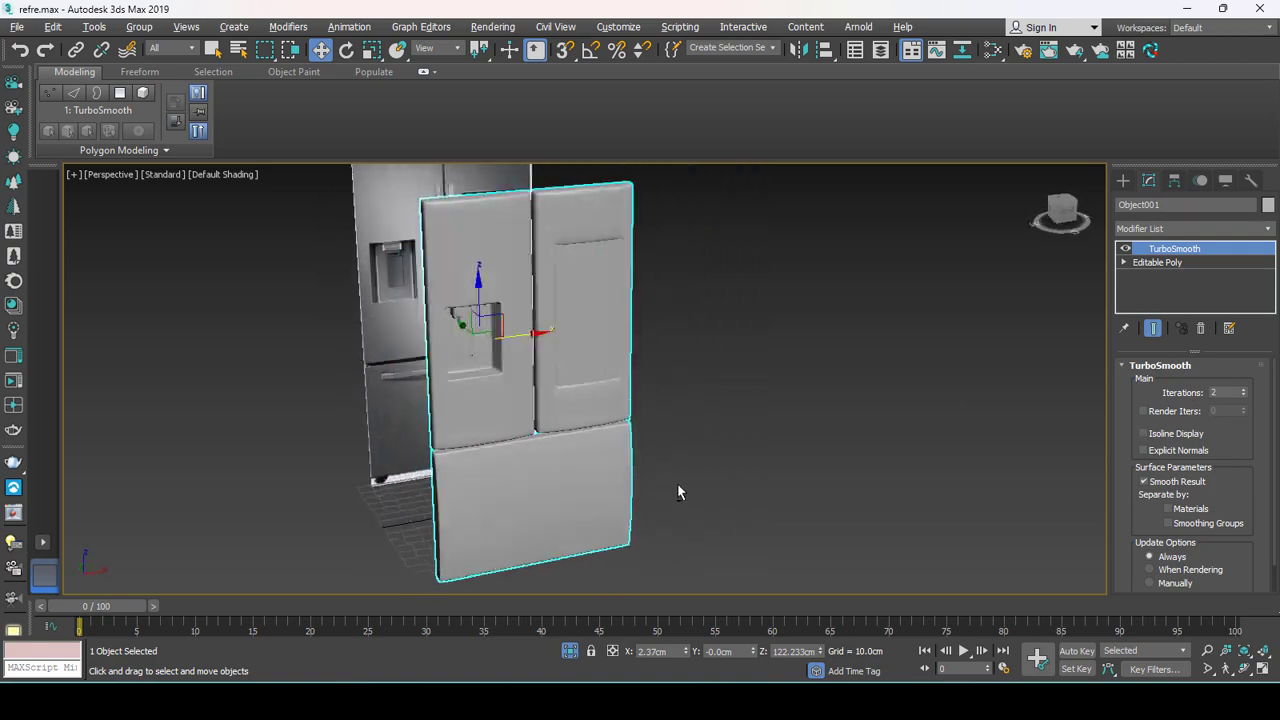
{"action": "scroll", "coordinate": [503, 283], "scroll_direction": "up", "scroll_amount": 4}
{"action": "middle_click_drag", "start_coordinate": [503, 283], "coordinate": [545, 288], "text": "alt"}
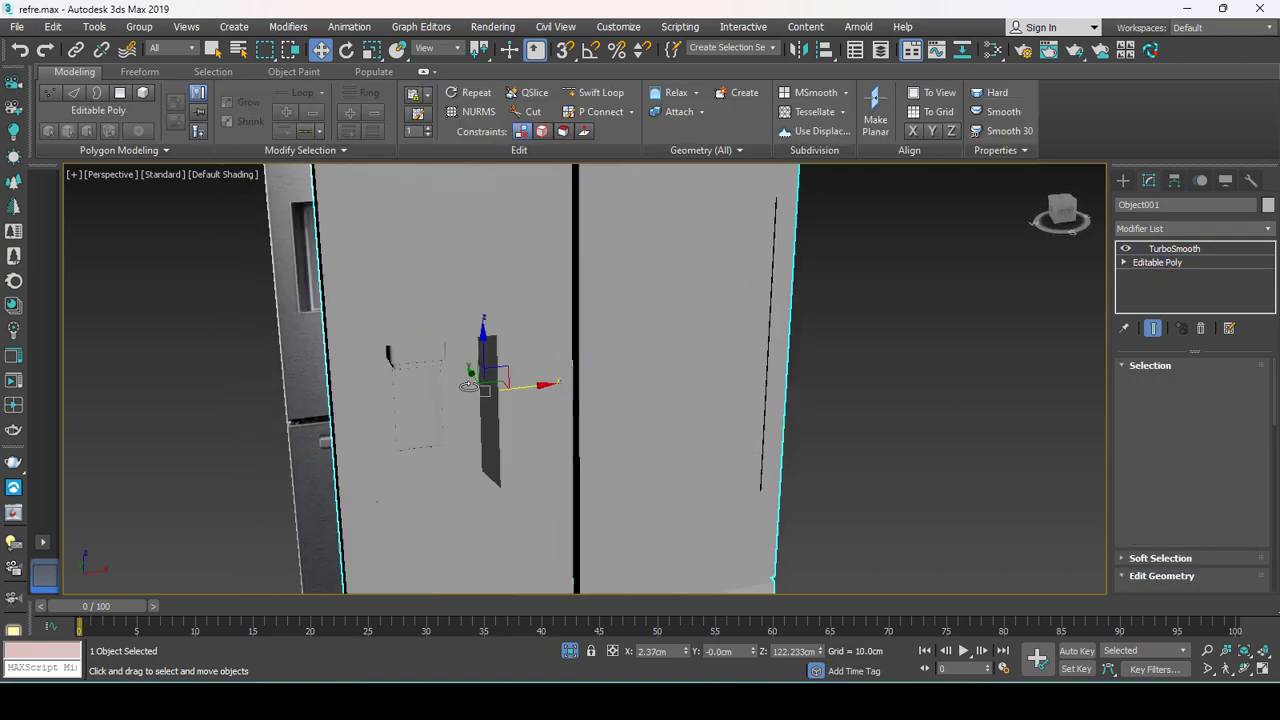
{"action": "key", "text": "F4"}
{"action": "mouse_move", "coordinate": [717, 283]}
{"action": "middle_mouse_down", "text": "alt"}
{"action": "mouse_move", "coordinate": [483, 380]}
{"action": "mouse_move", "coordinate": [460, 251]}
{"action": "middle_mouse_up", "text": "alt"}
{"action": "left_click", "coordinate": [610, 97]}
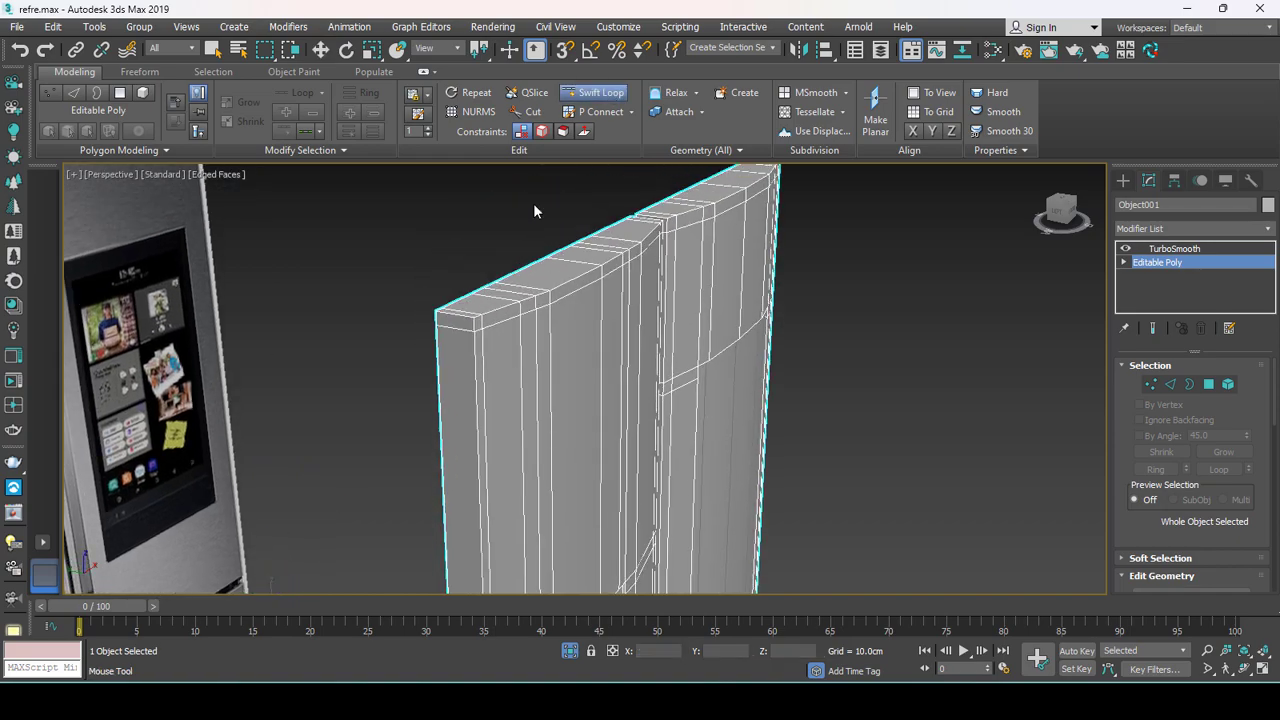
{"action": "mouse_move", "coordinate": [470, 316]}
{"action": "middle_mouse_down", "text": "alt"}
{"action": "mouse_move", "coordinate": [714, 274]}
{"action": "mouse_move", "coordinate": [753, 390]}
{"action": "mouse_move", "coordinate": [1075, 270]}
{"action": "middle_mouse_up", "text": "alt"}
{"action": "key", "text": "w"}
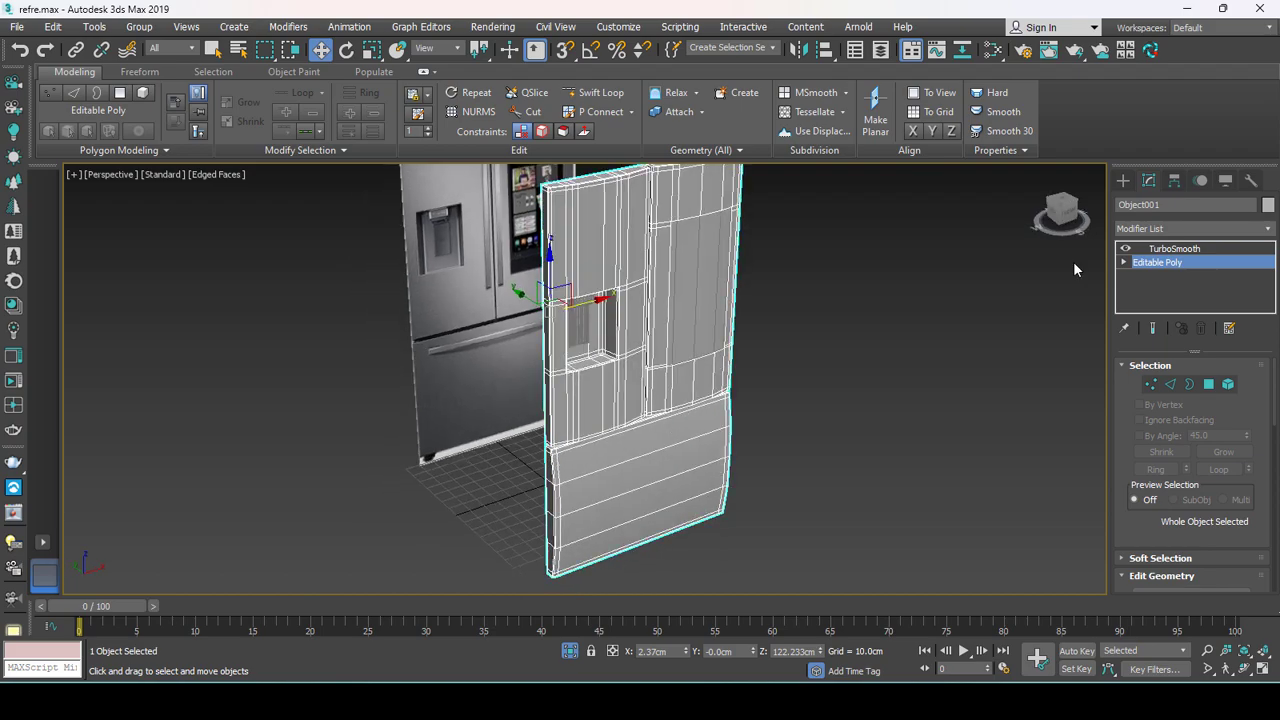
Recheck the TurboSmooth result against the reference fridge, then return to the base poly mesh.
{"action": "left_click", "coordinate": [1174, 248]}
{"action": "key", "text": "F4"}
{"action": "mouse_move", "coordinate": [700, 443]}
{"action": "middle_mouse_down", "text": "alt"}
{"action": "mouse_move", "coordinate": [663, 443]}
{"action": "mouse_move", "coordinate": [643, 414]}
{"action": "mouse_move", "coordinate": [591, 447]}
{"action": "middle_mouse_up", "text": "alt"}
{"action": "scroll", "coordinate": [580, 314], "scroll_direction": "up", "scroll_amount": 5}
{"action": "scroll", "coordinate": [603, 323], "scroll_direction": "down", "scroll_amount": 5}
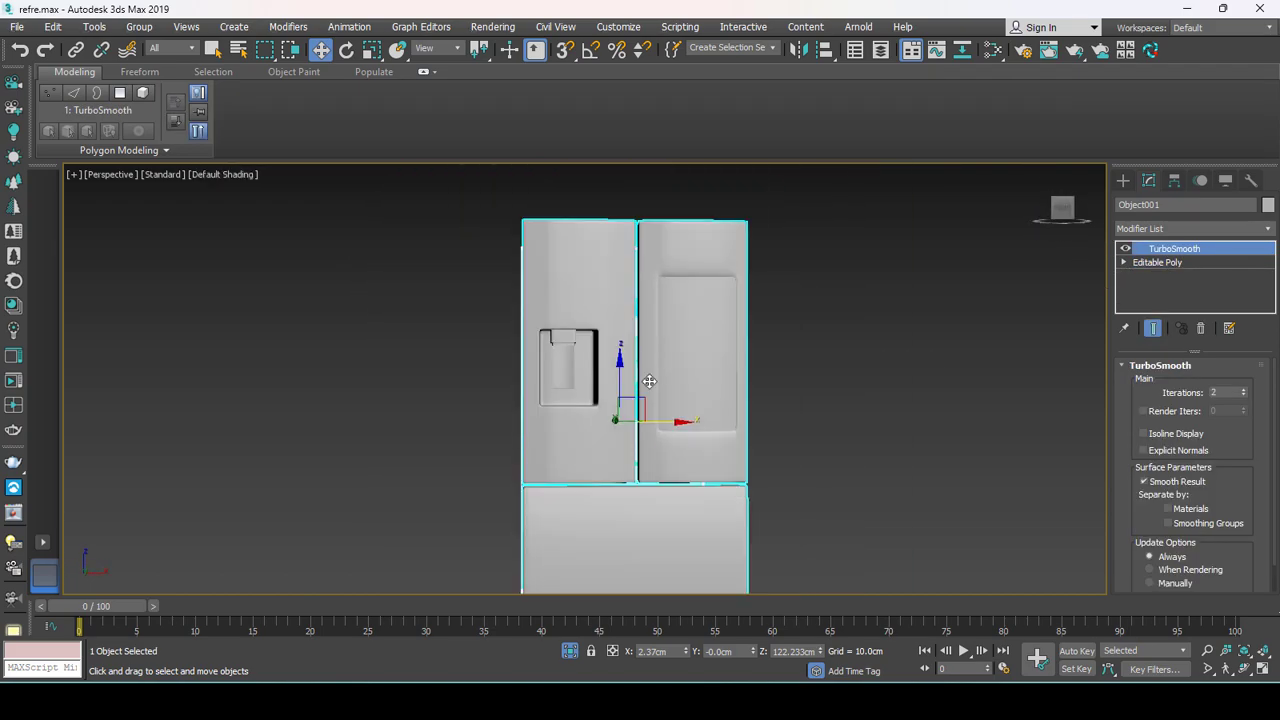
{"action": "mouse_move", "coordinate": [649, 371]}
{"action": "middle_mouse_down", "text": "alt"}
{"action": "mouse_move", "coordinate": [678, 405]}
{"action": "mouse_move", "coordinate": [603, 325]}
{"action": "middle_mouse_up", "text": "alt"}
{"action": "key", "text": "F4"}
{"action": "scroll", "coordinate": [654, 314], "scroll_direction": "up", "scroll_amount": 3}
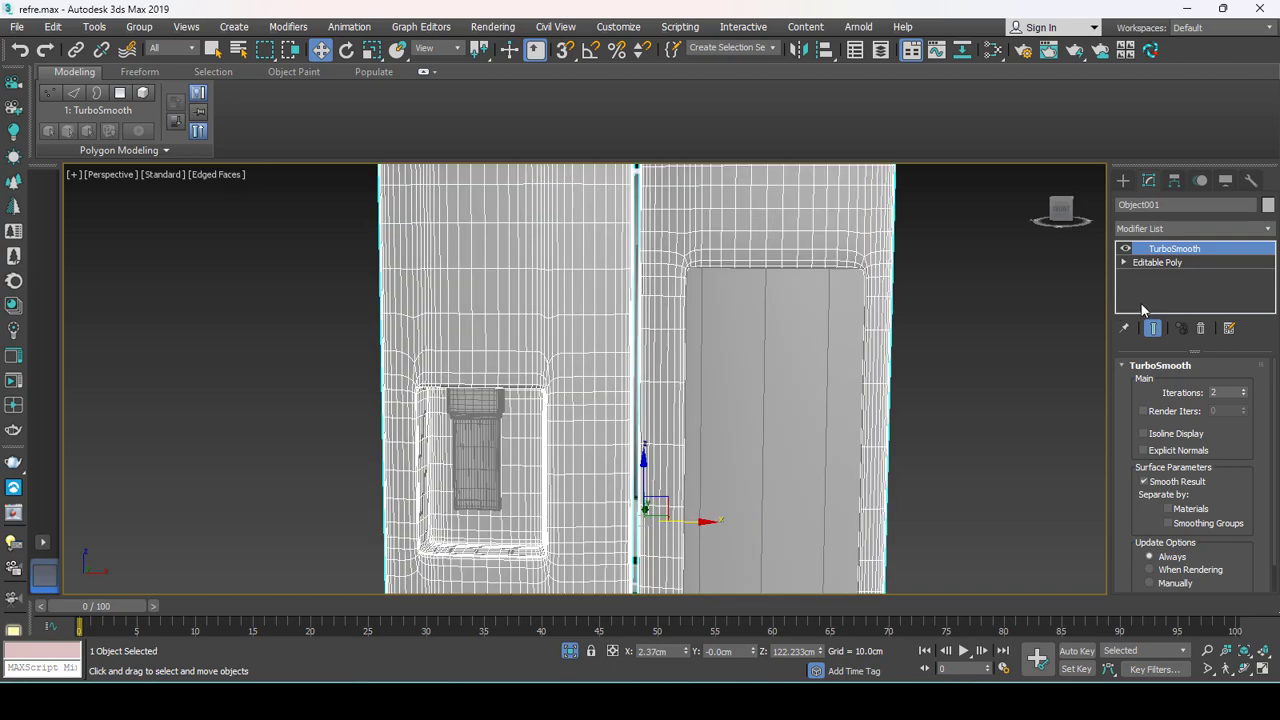
{"action": "left_click", "coordinate": [1157, 262]}
{"action": "scroll", "coordinate": [531, 331], "scroll_direction": "up", "scroll_amount": 2}
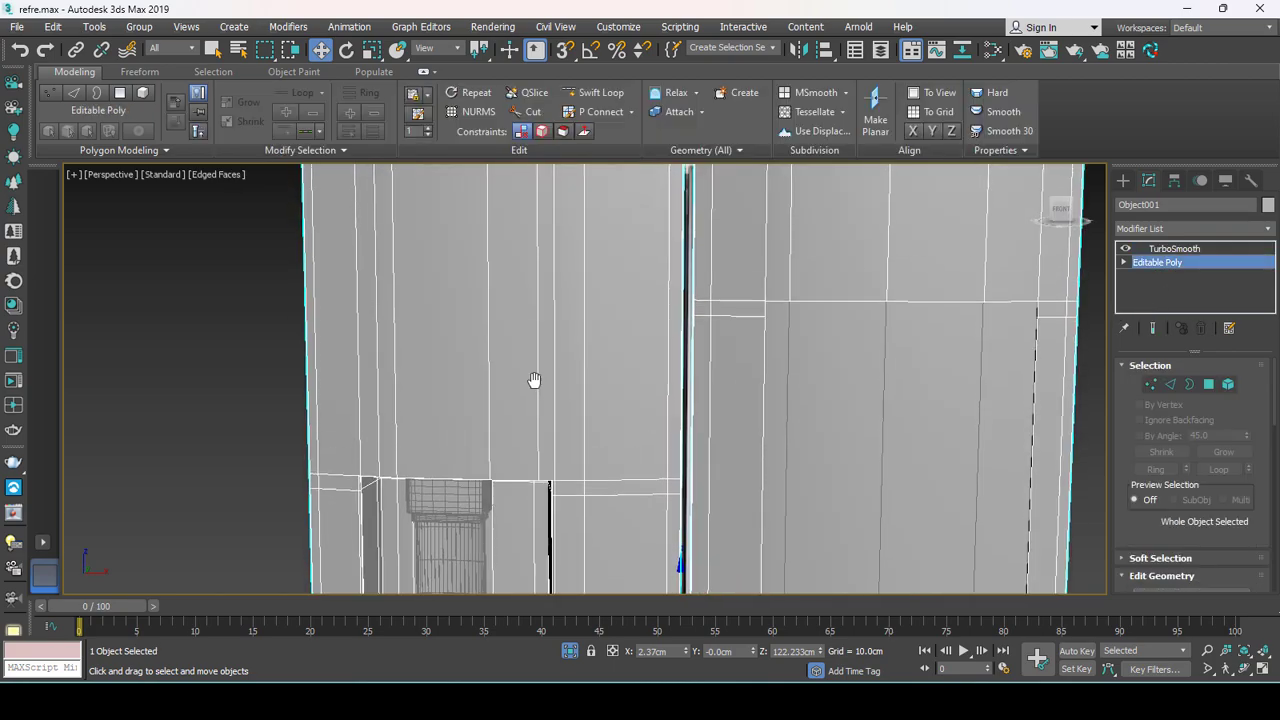
{"action": "scroll", "coordinate": [530, 383], "scroll_direction": "down", "scroll_amount": 2}
{"action": "middle_click_drag", "start_coordinate": [524, 386], "coordinate": [514, 394], "text": "alt"}
{"action": "scroll", "coordinate": [549, 289], "scroll_direction": "up", "scroll_amount": 3}
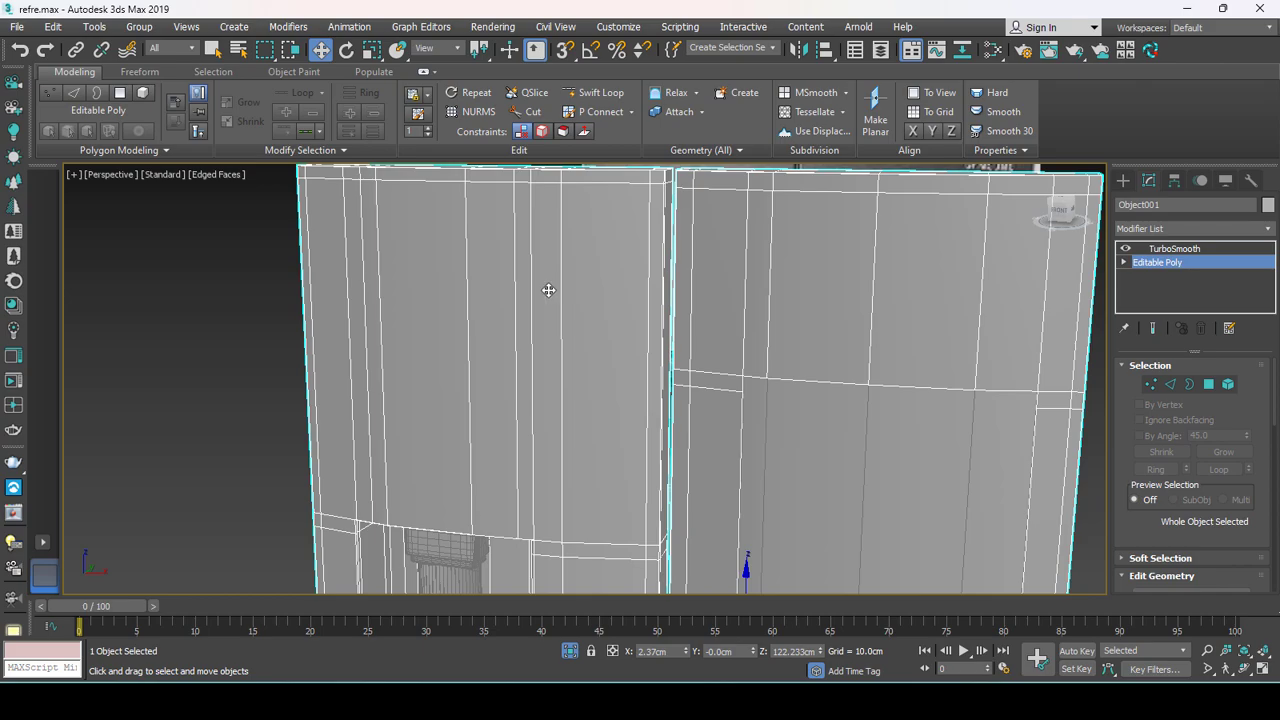
{"action": "mouse_move", "coordinate": [549, 289]}
{"action": "middle_mouse_down"}
{"action": "mouse_move", "coordinate": [547, 358]}
{"action": "mouse_move", "coordinate": [530, 291]}
{"action": "middle_mouse_up"}
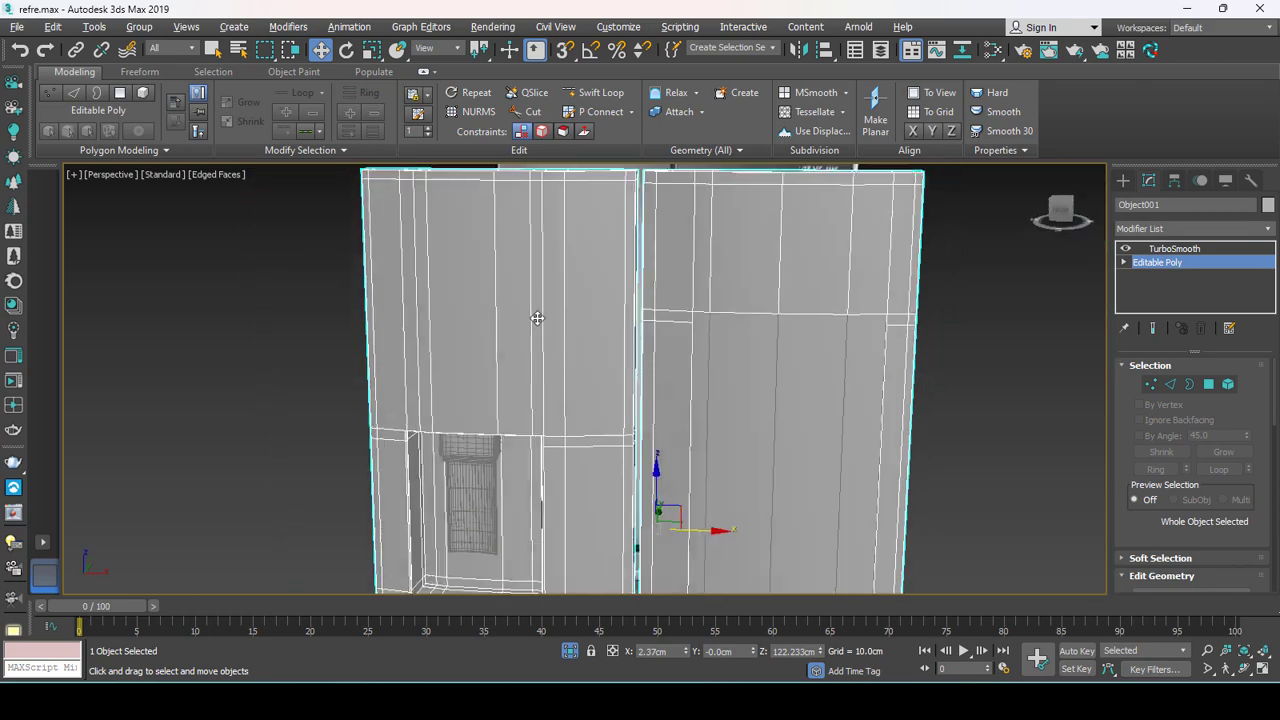
{"action": "scroll", "coordinate": [749, 291], "scroll_direction": "down", "scroll_amount": 3}
{"action": "scroll", "coordinate": [671, 371], "scroll_direction": "down", "scroll_amount": 2}
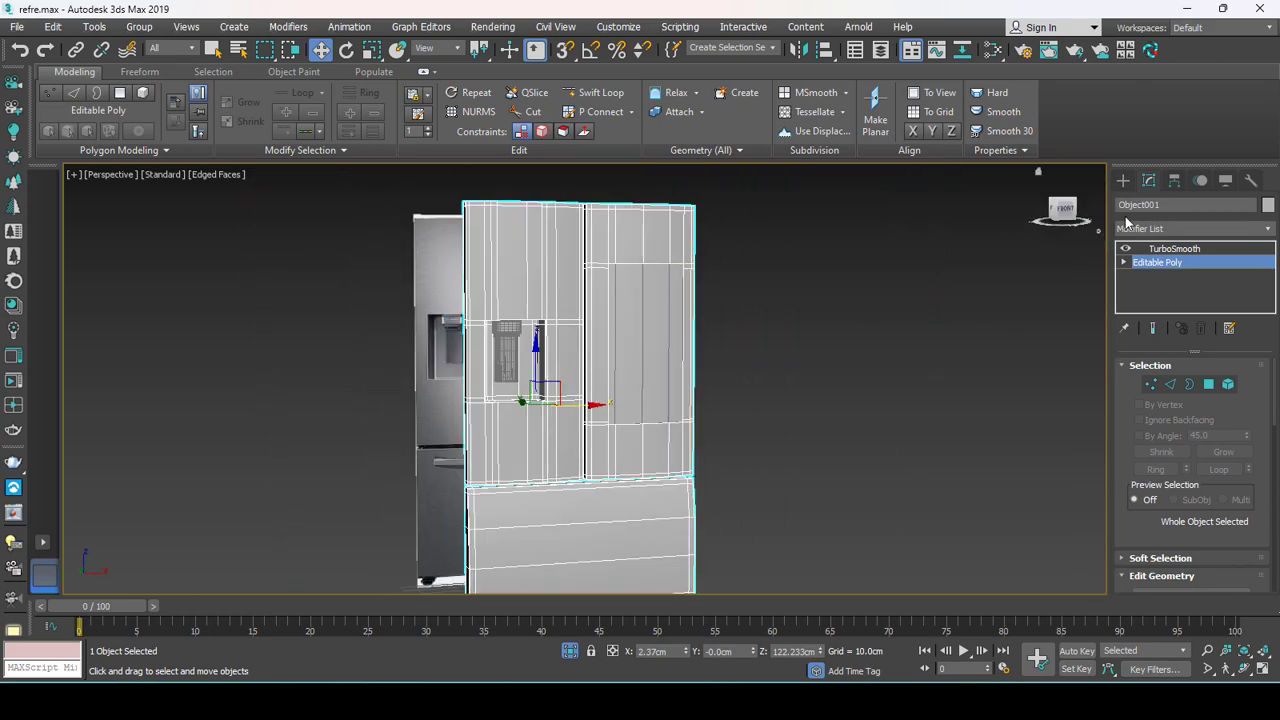
{"action": "left_click", "coordinate": [1123, 180]}
{"action": "left_click", "coordinate": [870, 346]}
{"action": "key", "text": "F4"}
{"action": "mouse_move", "coordinate": [620, 423]}
{"action": "middle_mouse_down", "text": "alt"}
{"action": "mouse_move", "coordinate": [638, 425]}
{"action": "mouse_move", "coordinate": [584, 489]}
{"action": "mouse_move", "coordinate": [552, 487]}
{"action": "mouse_move", "coordinate": [551, 300]}
{"action": "middle_mouse_up", "text": "alt"}
{"action": "scroll", "coordinate": [581, 487], "scroll_direction": "down", "scroll_amount": 2}
{"action": "scroll", "coordinate": [551, 270], "scroll_direction": "up", "scroll_amount": 4}
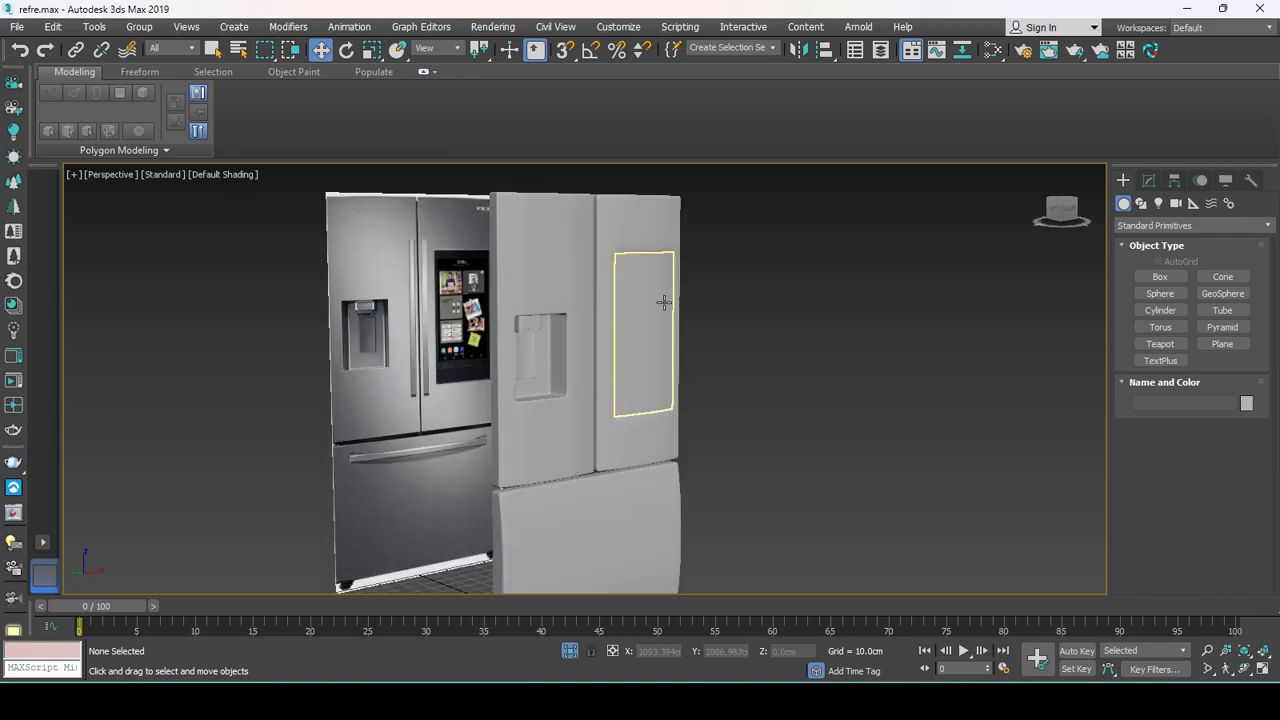
{"action": "left_click", "coordinate": [656, 251]}
{"action": "key", "text": "z"}
{"action": "scroll", "coordinate": [628, 246], "scroll_direction": "up", "scroll_amount": 4}
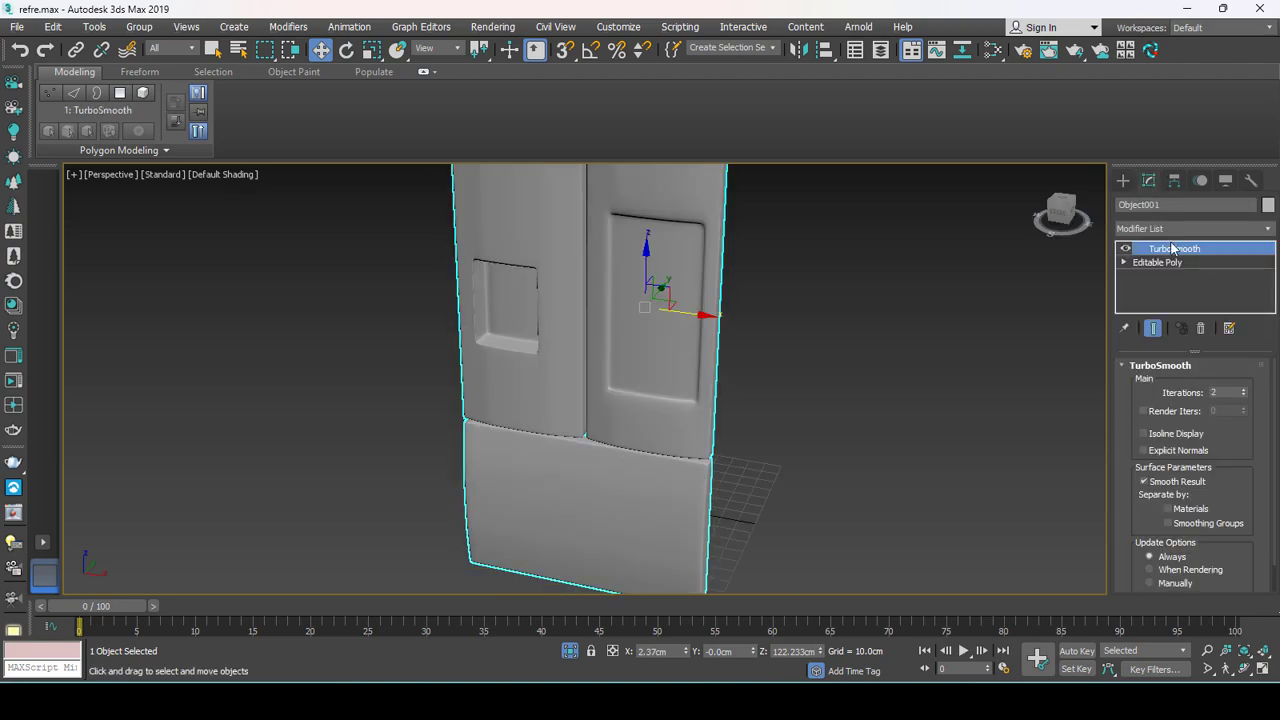
{"action": "left_click", "coordinate": [1160, 262]}
{"action": "scroll", "coordinate": [614, 411], "scroll_direction": "up", "scroll_amount": 5}
{"action": "key", "text": "F4"}
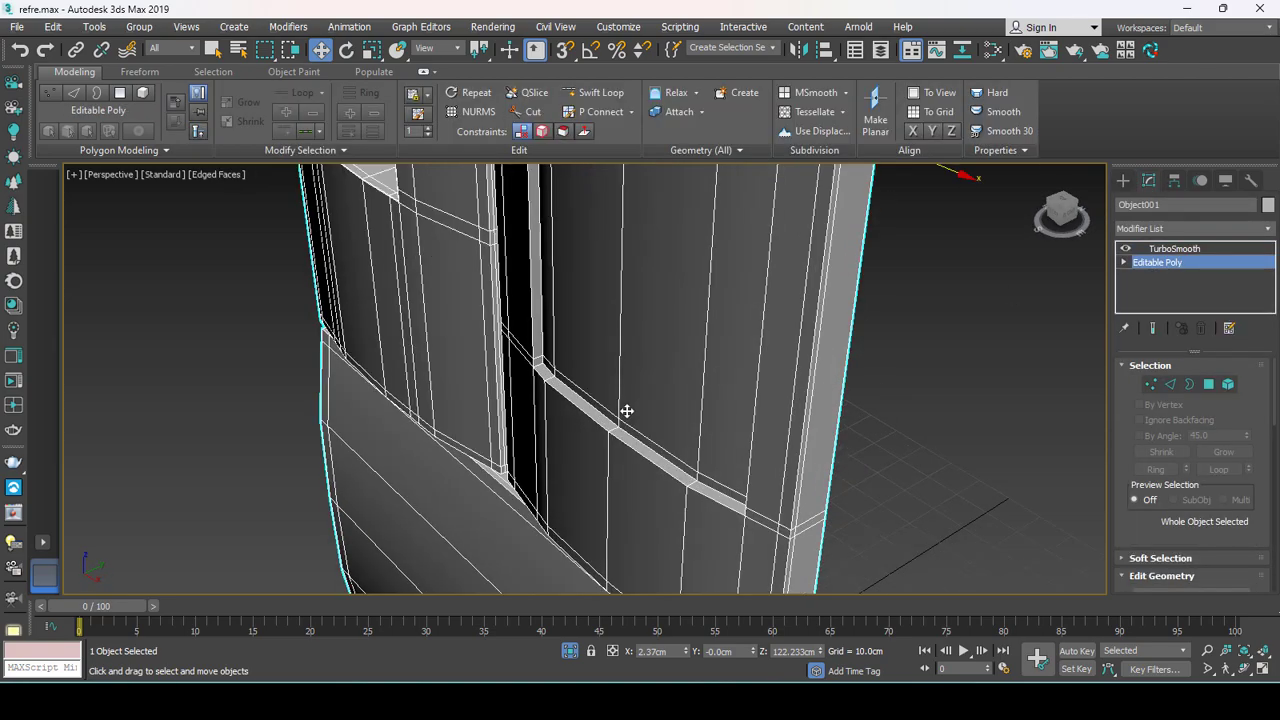
{"action": "scroll", "coordinate": [626, 411], "scroll_direction": "up", "scroll_amount": 2}
{"action": "left_click", "coordinate": [592, 100]}
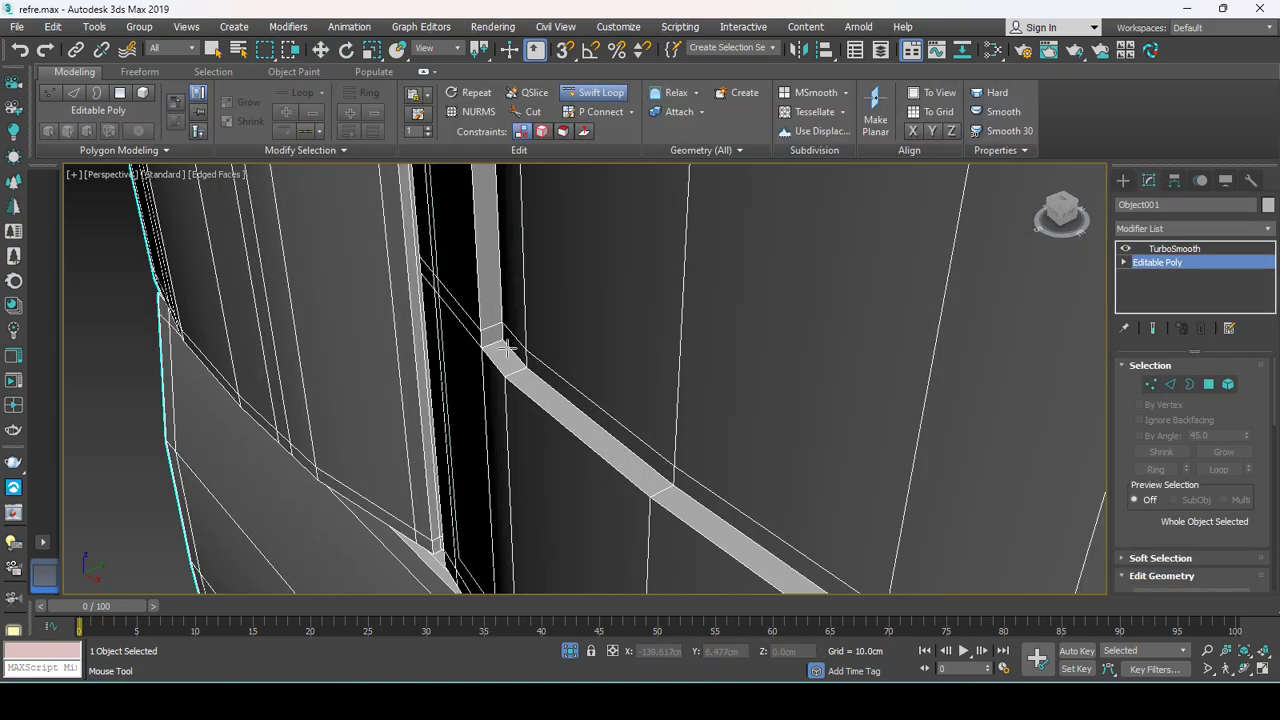
{"action": "scroll", "coordinate": [500, 345], "scroll_direction": "up", "scroll_amount": 2}
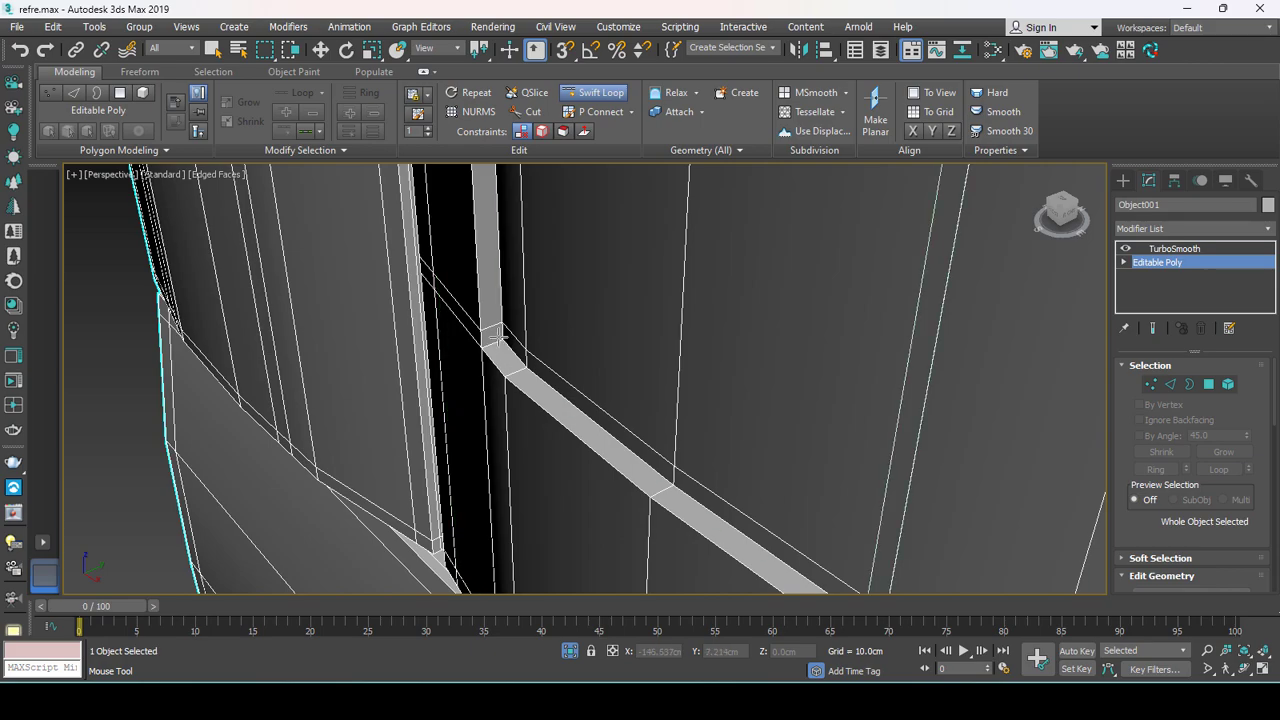
{"action": "scroll", "coordinate": [498, 337], "scroll_direction": "down", "scroll_amount": 2}
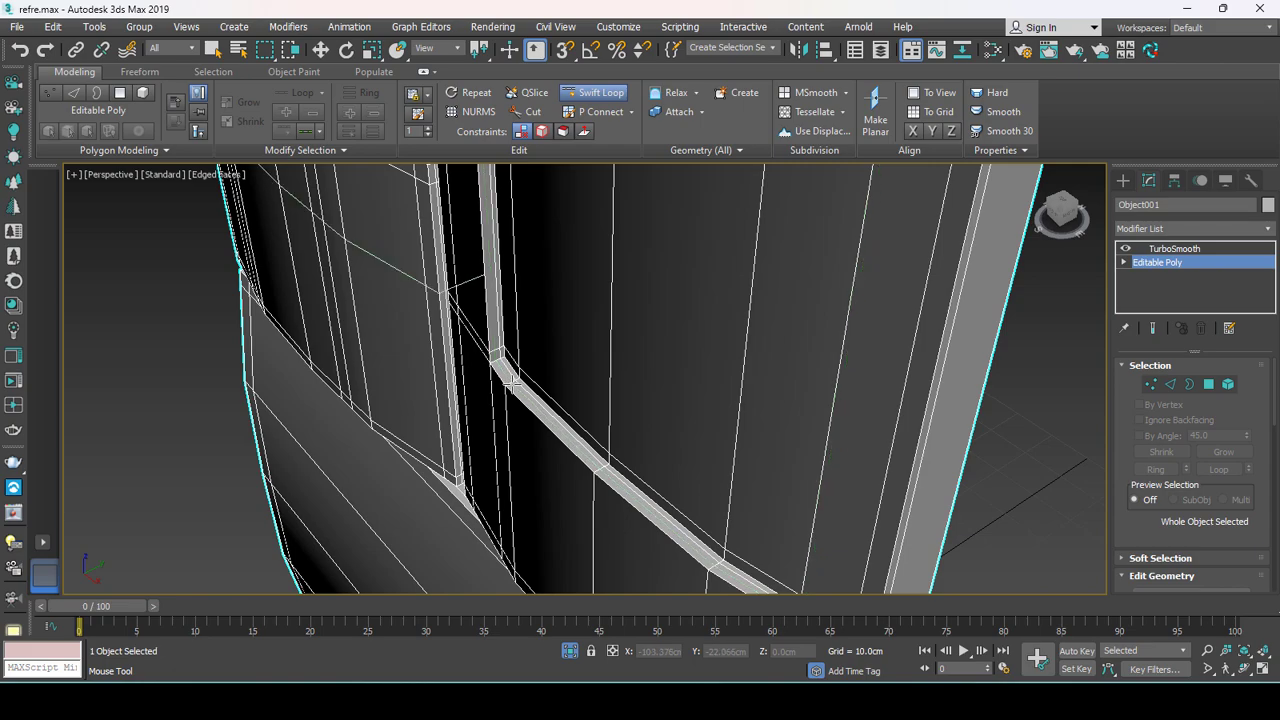
{"action": "middle_click_drag", "start_coordinate": [492, 362], "coordinate": [523, 408], "text": "alt"}
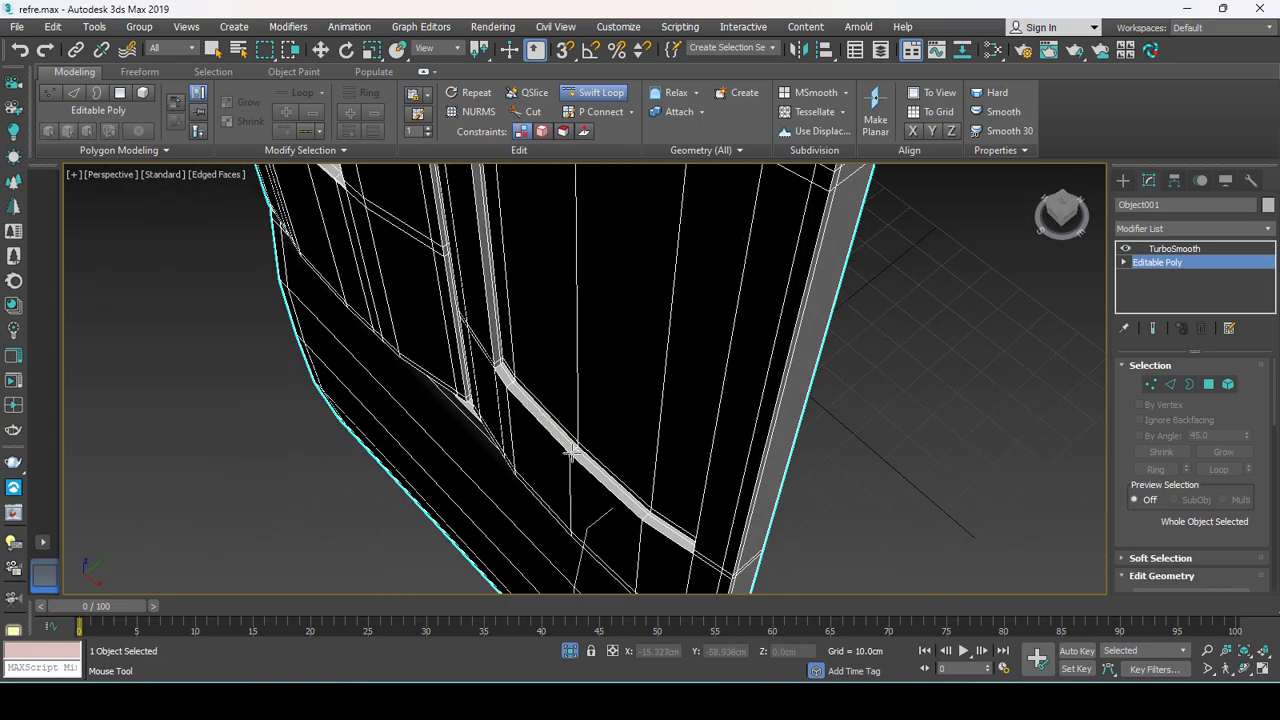
{"action": "scroll", "coordinate": [556, 435], "scroll_direction": "up", "scroll_amount": 2}
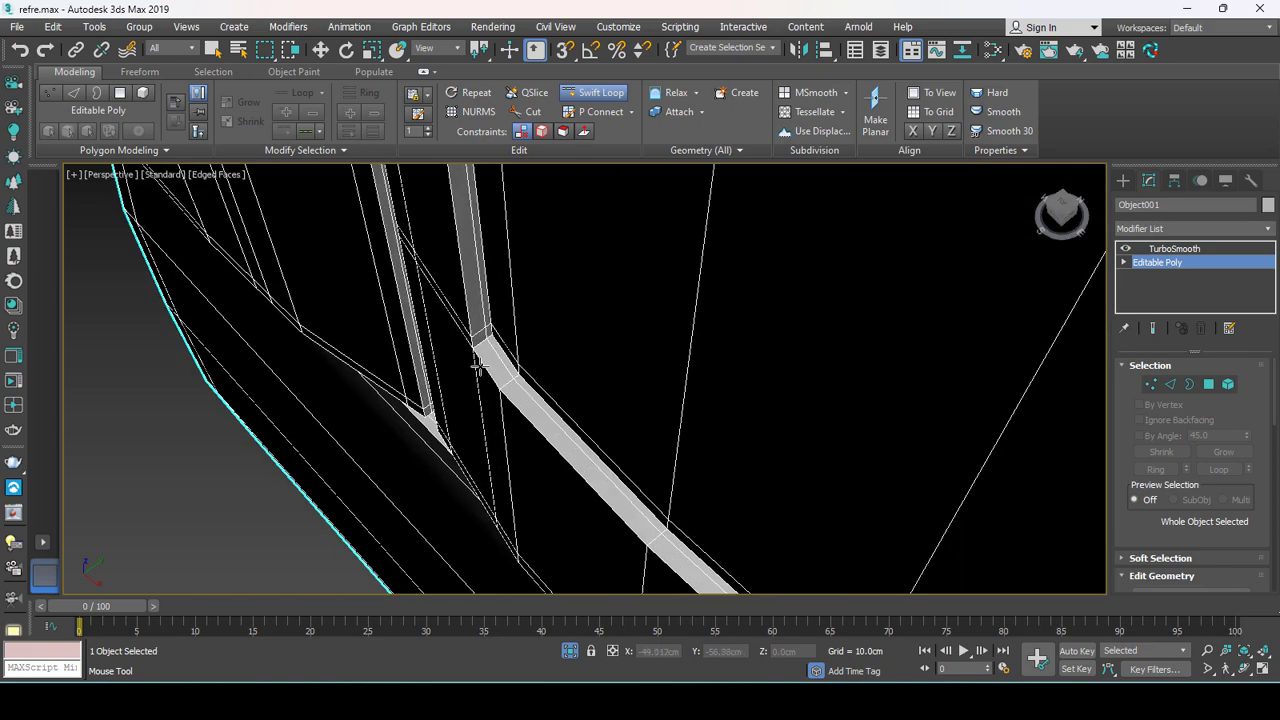
{"action": "scroll", "coordinate": [470, 342], "scroll_direction": "down", "scroll_amount": 5}
{"action": "key", "text": "w"}
{"action": "middle_click_drag", "start_coordinate": [600, 320], "coordinate": [714, 277], "text": "alt"}
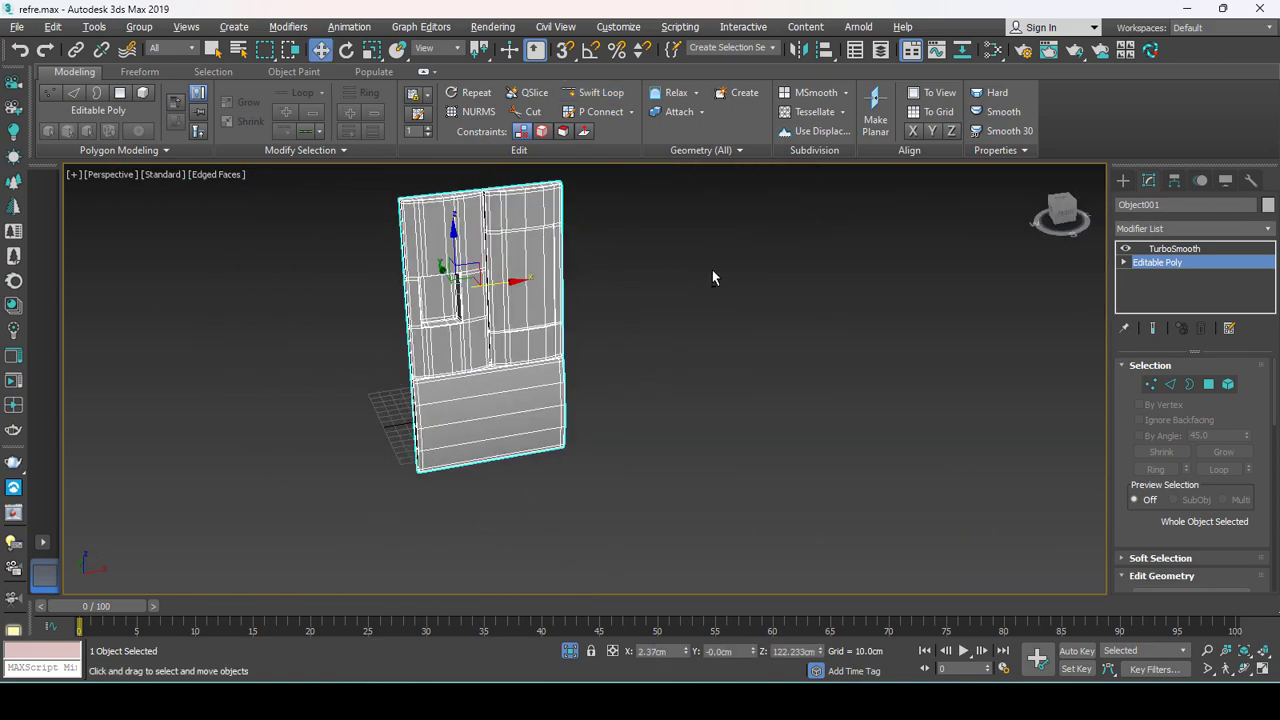
{"action": "left_click", "coordinate": [1147, 250]}
{"action": "scroll", "coordinate": [548, 350], "scroll_direction": "up", "scroll_amount": 3}
{"action": "key", "text": "F4"}
{"action": "scroll", "coordinate": [510, 325], "scroll_direction": "up", "scroll_amount": 3}
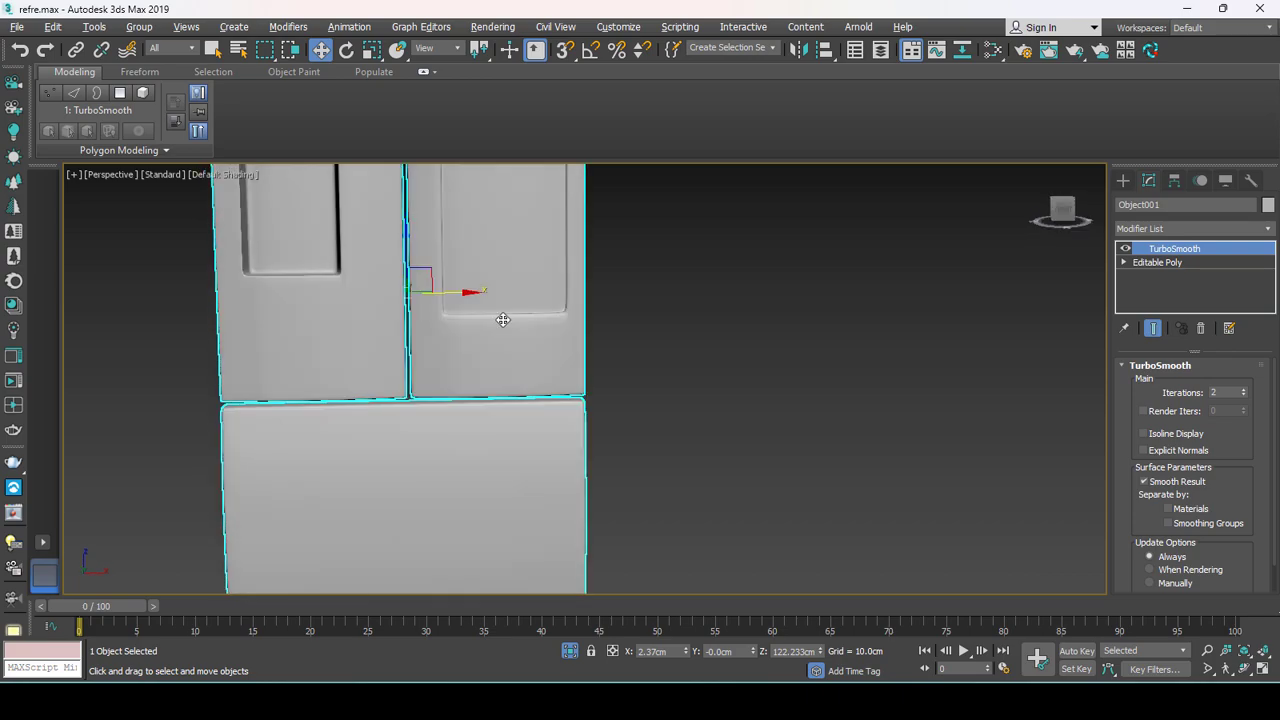
{"action": "key", "text": "F4"}
{"action": "scroll", "coordinate": [440, 385], "scroll_direction": "up", "scroll_amount": 3}
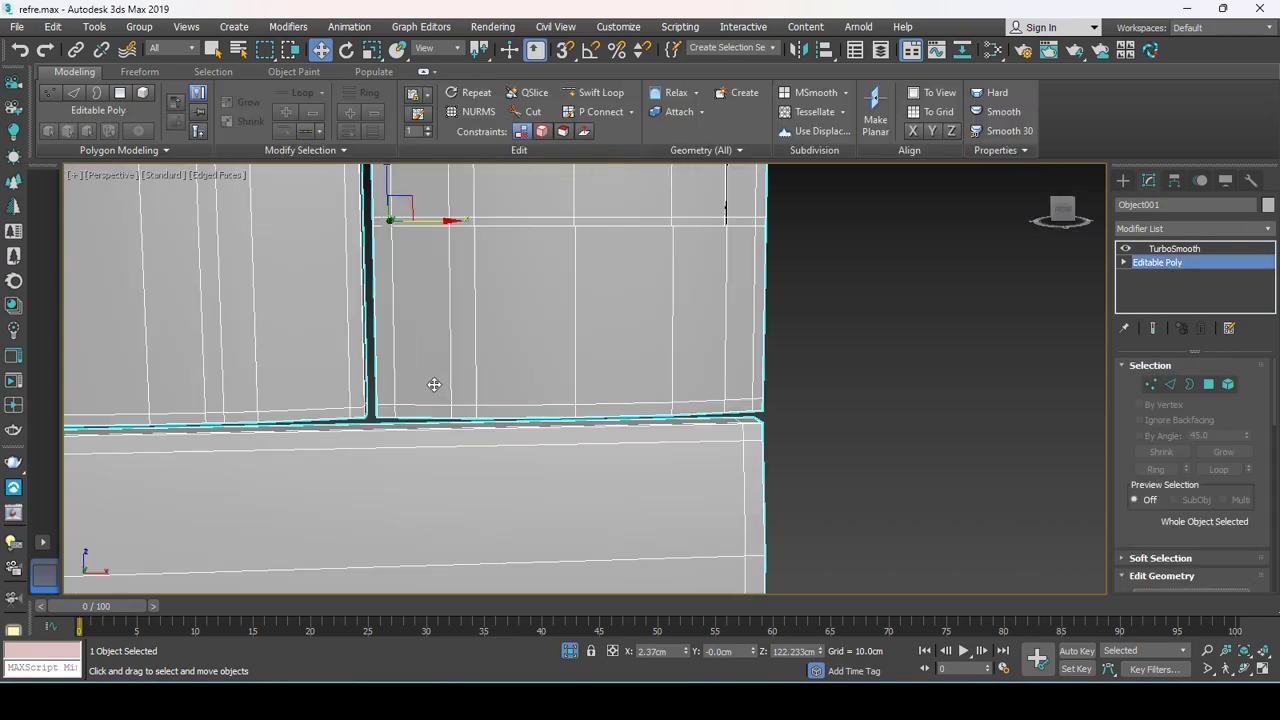
{"action": "scroll", "coordinate": [480, 370], "scroll_direction": "down", "scroll_amount": 3}
{"action": "scroll", "coordinate": [488, 349], "scroll_direction": "down", "scroll_amount": 4}
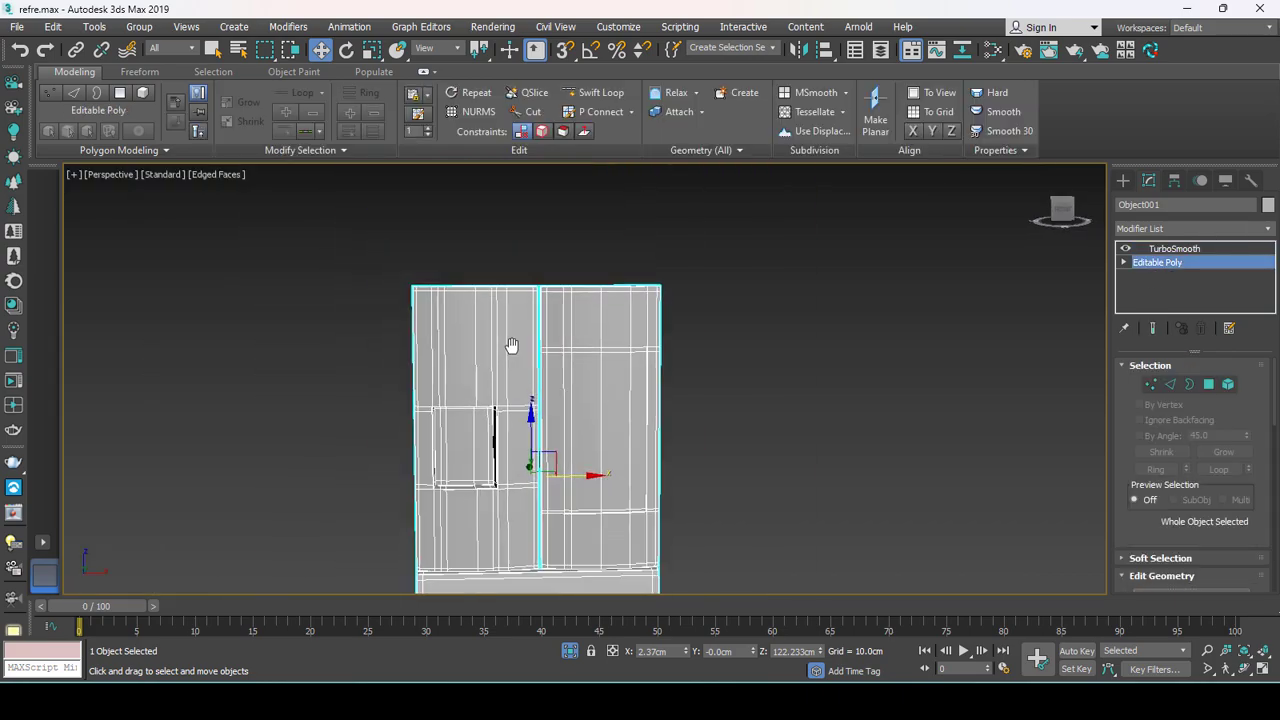
{"action": "scroll", "coordinate": [512, 350], "scroll_direction": "up", "scroll_amount": 2}
{"action": "key", "text": "1"}
{"action": "scroll", "coordinate": [512, 366], "scroll_direction": "up", "scroll_amount": 2}
{"action": "middle_click_drag", "start_coordinate": [512, 366], "coordinate": [606, 287], "text": "alt"}
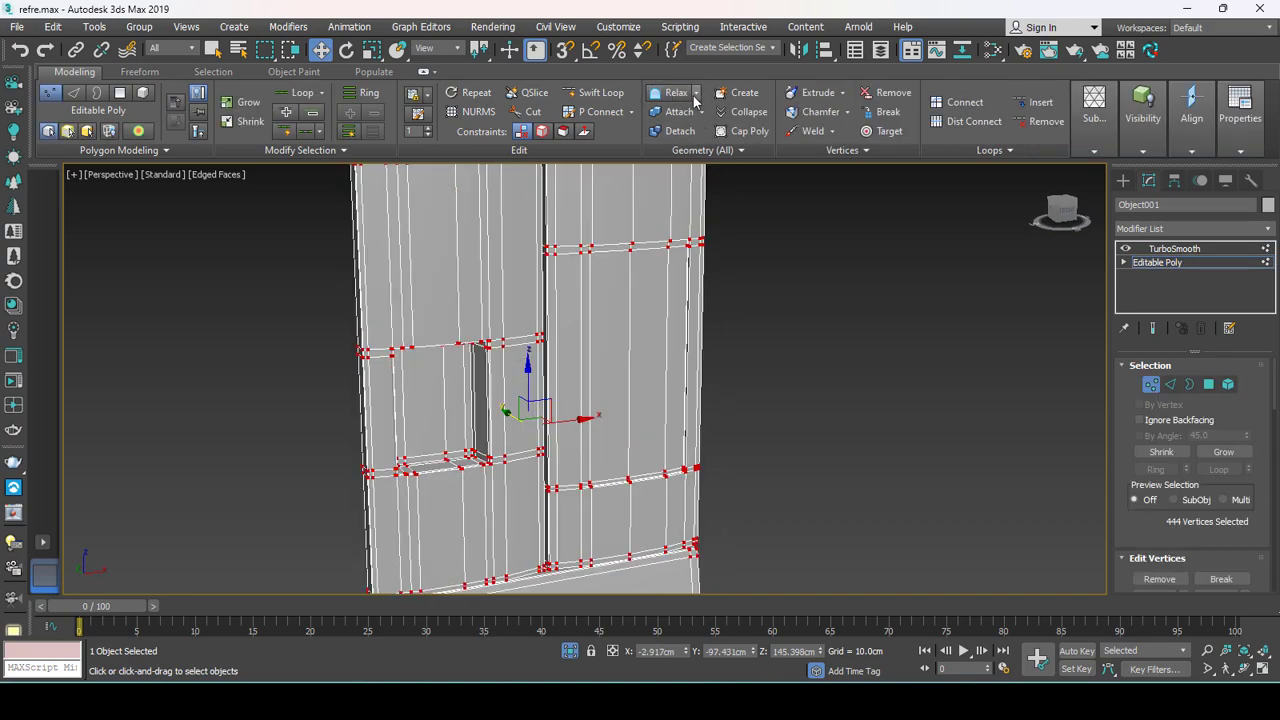
Relax the 444 selected loop vertices with Amount -0.1, then switch to the TurboSmooth level.
{"action": "left_click", "coordinate": [694, 110]}
{"action": "left_click_drag", "start_coordinate": [601, 397], "coordinate": [594, 389]}
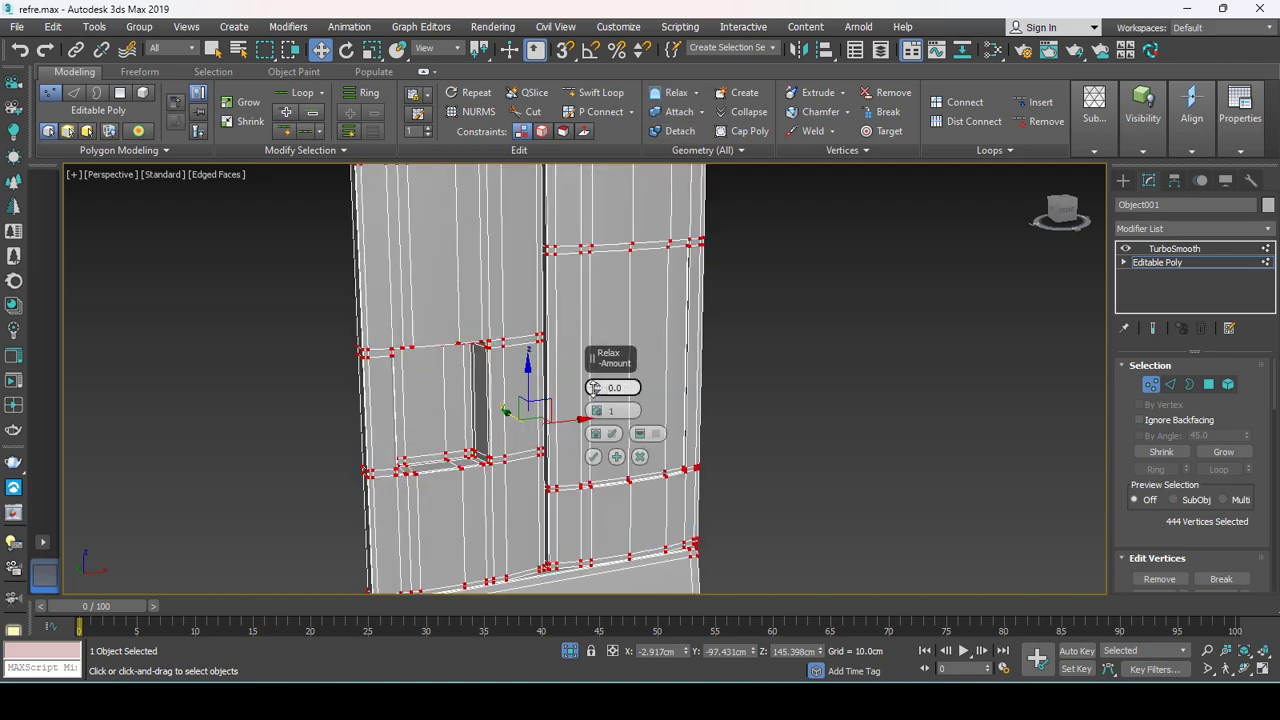
{"action": "left_click", "coordinate": [595, 390]}
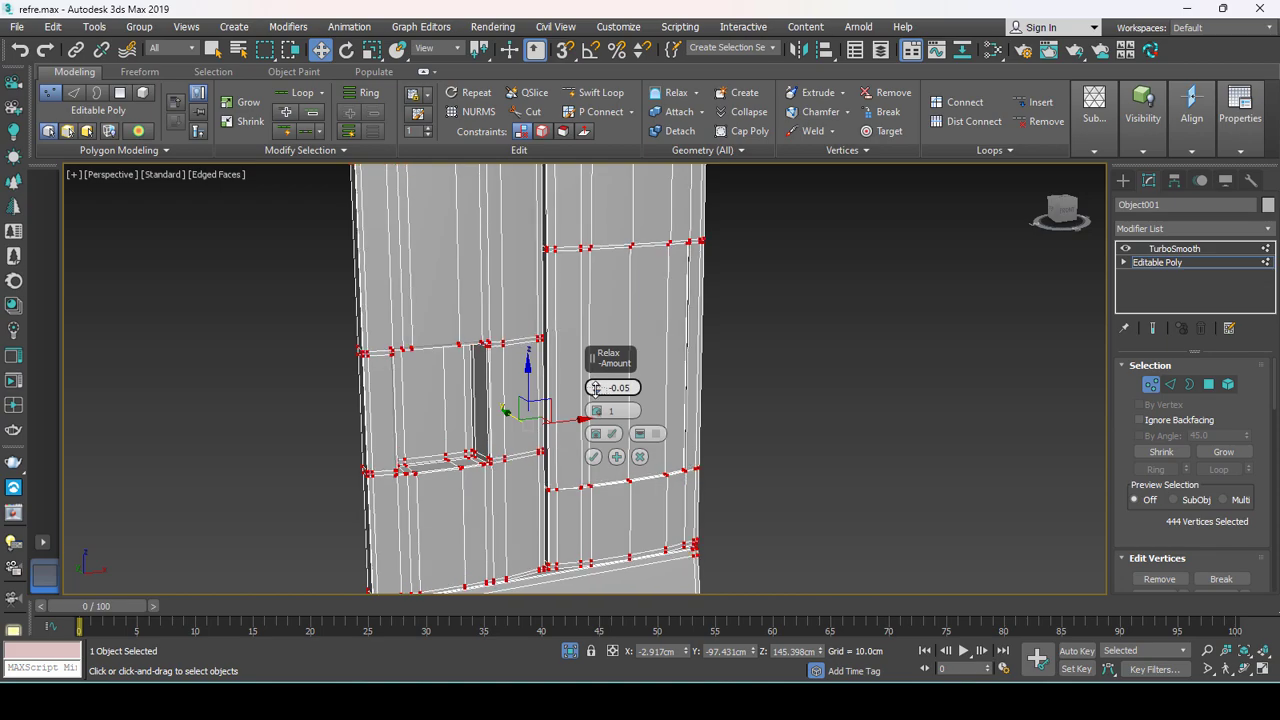
{"action": "left_click_drag", "start_coordinate": [597, 389], "coordinate": [598, 392]}
{"action": "left_click", "coordinate": [596, 388]}
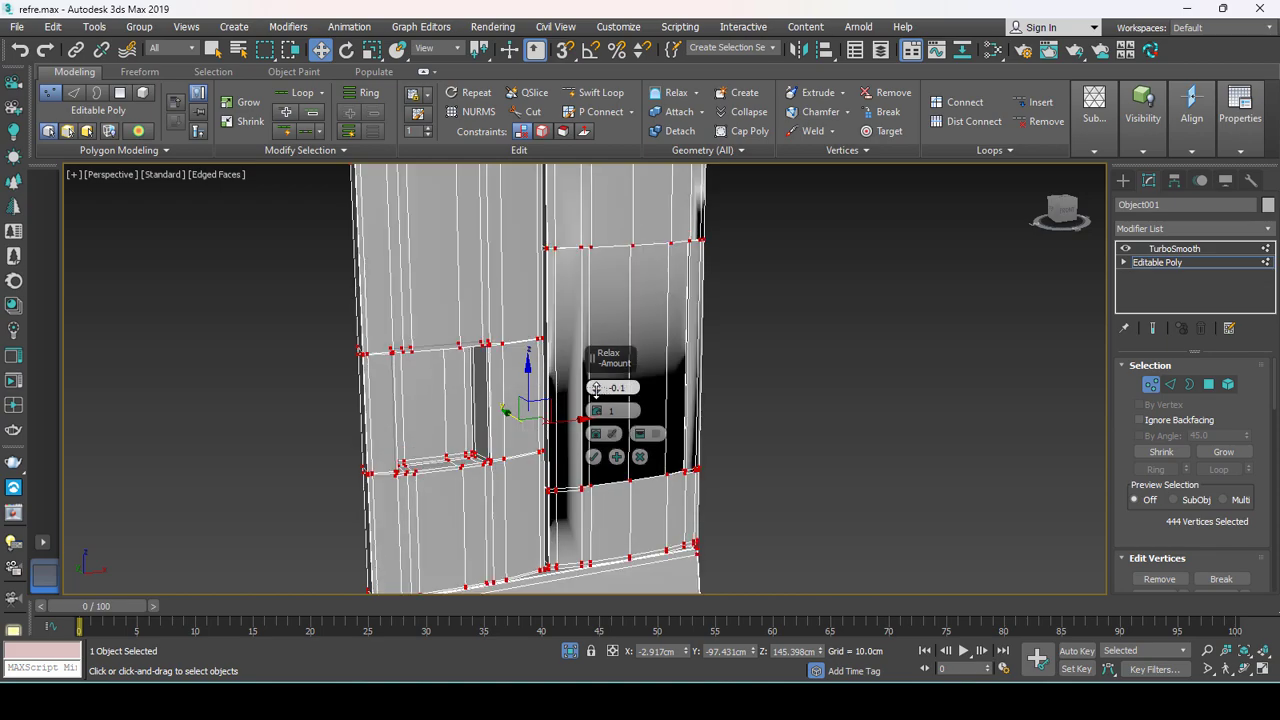
{"action": "left_click", "coordinate": [592, 457]}
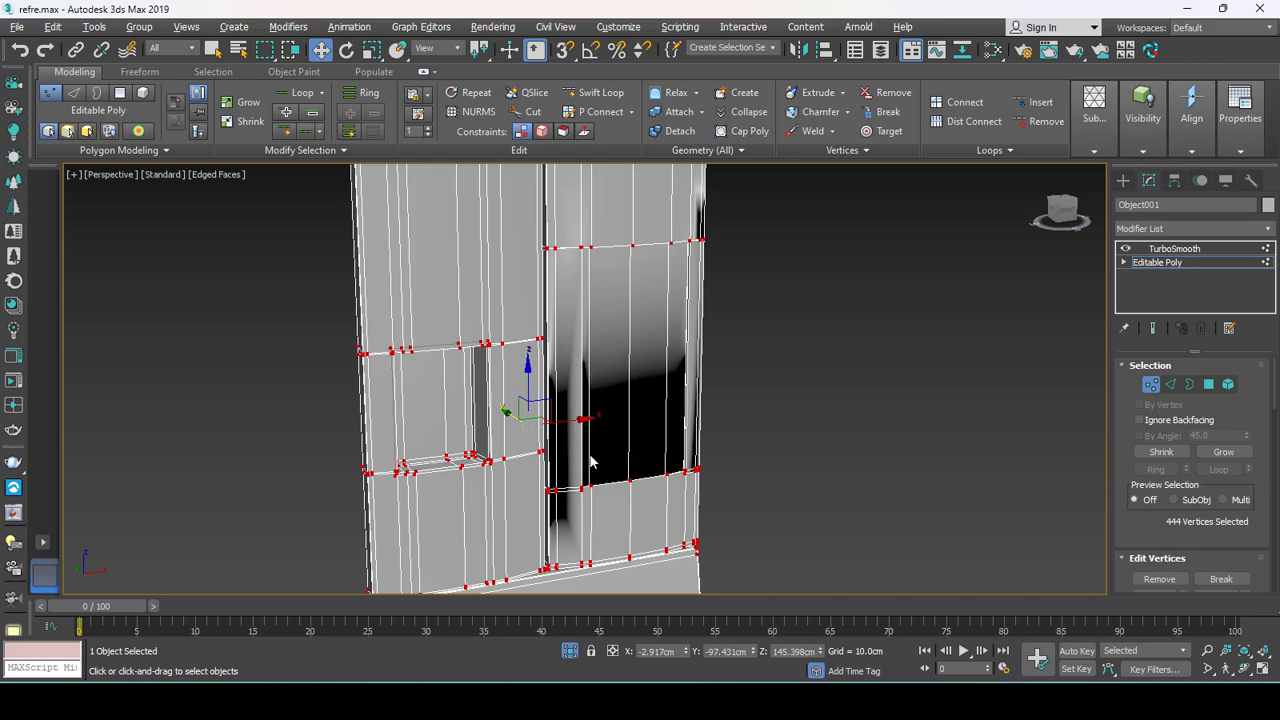
{"action": "left_click", "coordinate": [1174, 248]}
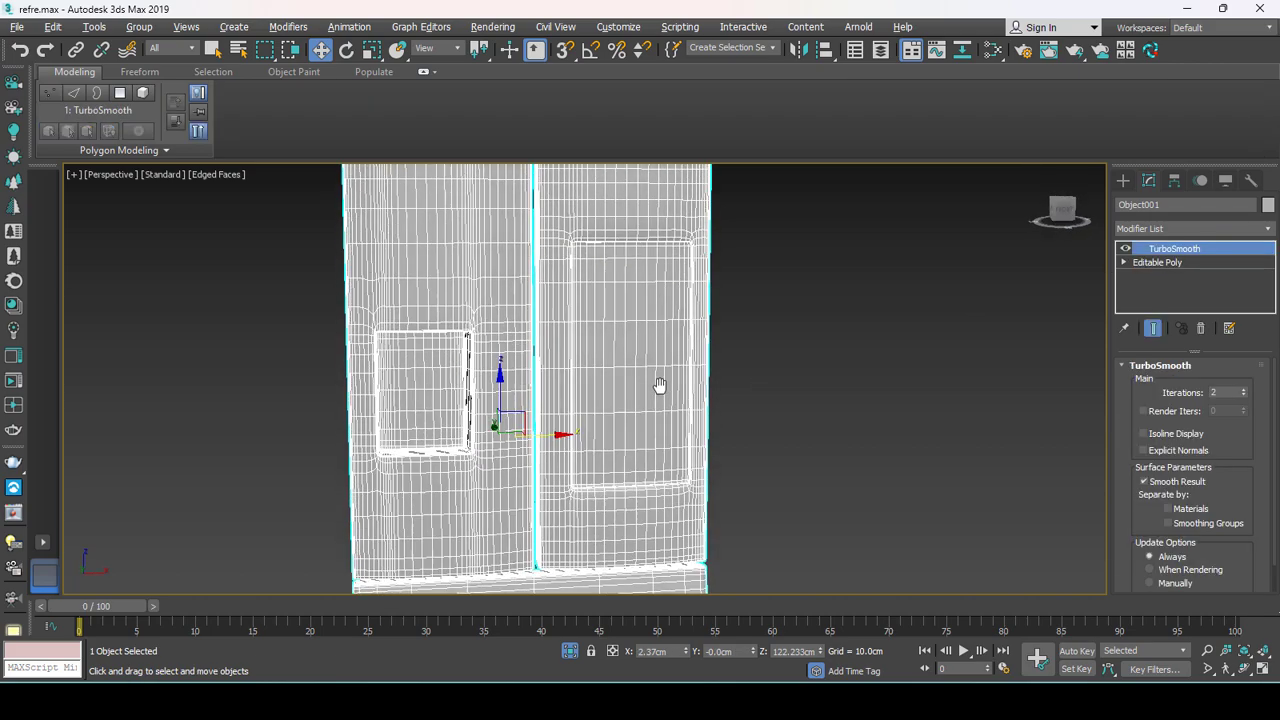
Orbit around the smoothed doors, toggle Show End Result, and go back to Editable Poly.
{"action": "key", "text": "F4"}
{"action": "scroll", "coordinate": [662, 374], "scroll_direction": "down", "scroll_amount": 2}
{"action": "mouse_move", "coordinate": [662, 374]}
{"action": "middle_mouse_down", "text": "alt"}
{"action": "mouse_move", "coordinate": [606, 417]}
{"action": "mouse_move", "coordinate": [667, 402]}
{"action": "middle_mouse_up", "text": "alt"}
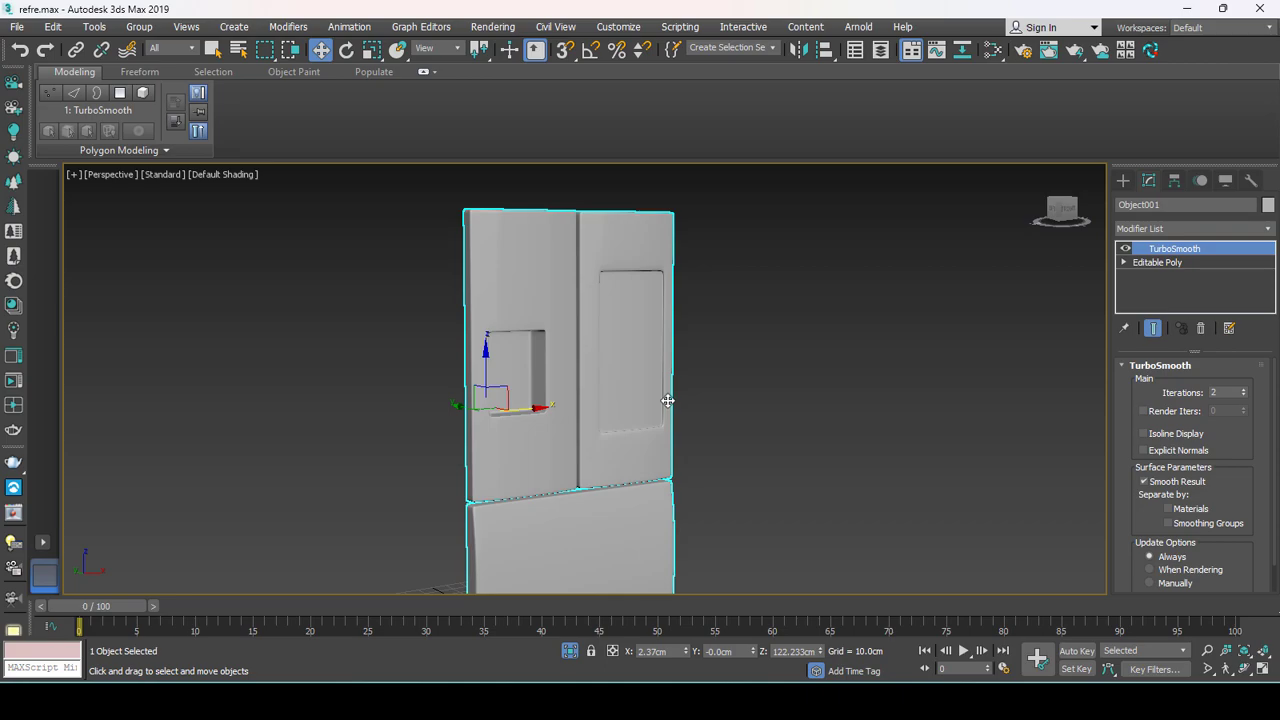
{"action": "mouse_move", "coordinate": [645, 390]}
{"action": "middle_mouse_down", "text": "alt"}
{"action": "mouse_move", "coordinate": [574, 437]}
{"action": "mouse_move", "coordinate": [667, 372]}
{"action": "mouse_move", "coordinate": [720, 368]}
{"action": "middle_mouse_up", "text": "alt"}
{"action": "scroll", "coordinate": [580, 440], "scroll_direction": "up", "scroll_amount": 2}
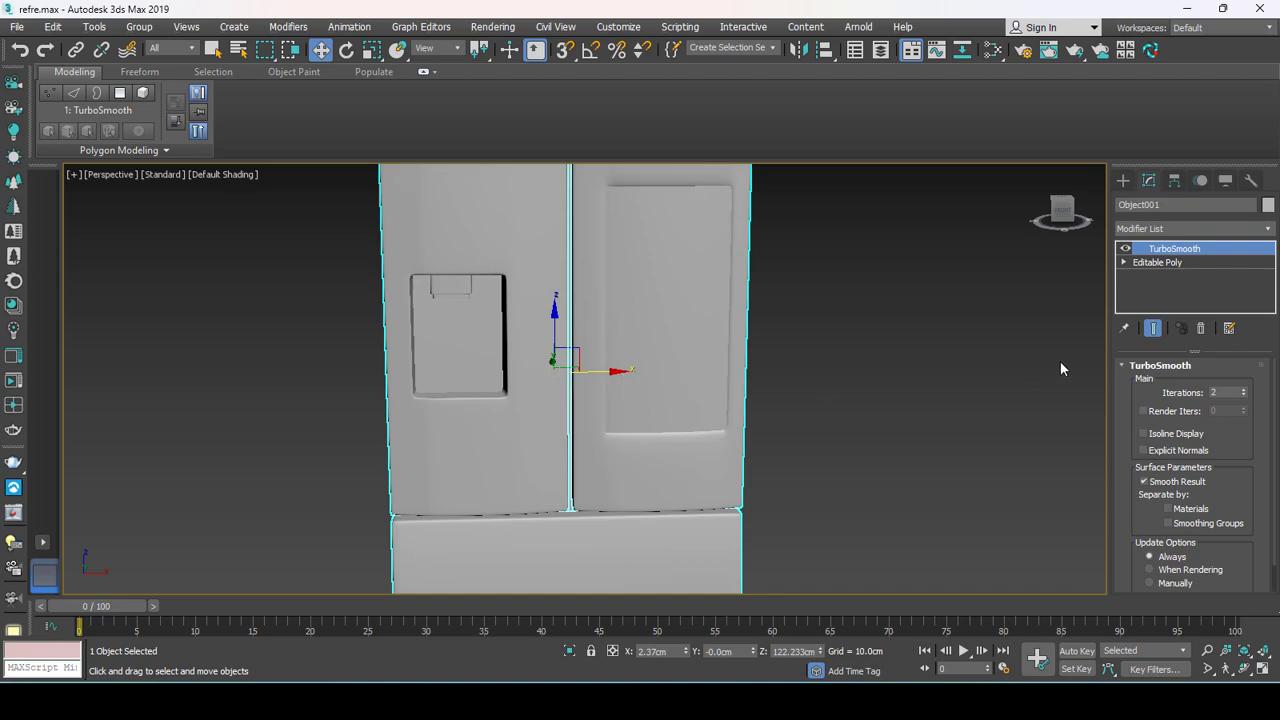
{"action": "left_click", "coordinate": [1153, 328]}
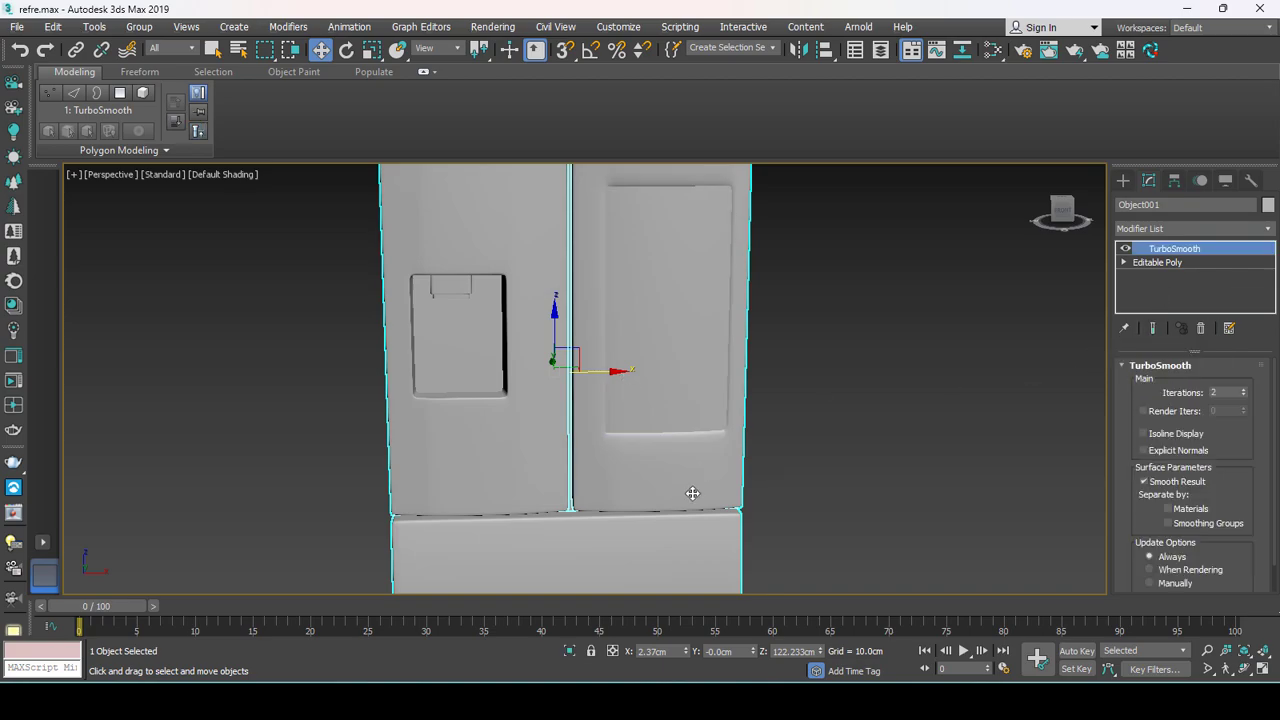
{"action": "middle_click_drag", "start_coordinate": [660, 500], "coordinate": [760, 470], "text": "alt"}
{"action": "left_click", "coordinate": [1200, 262]}
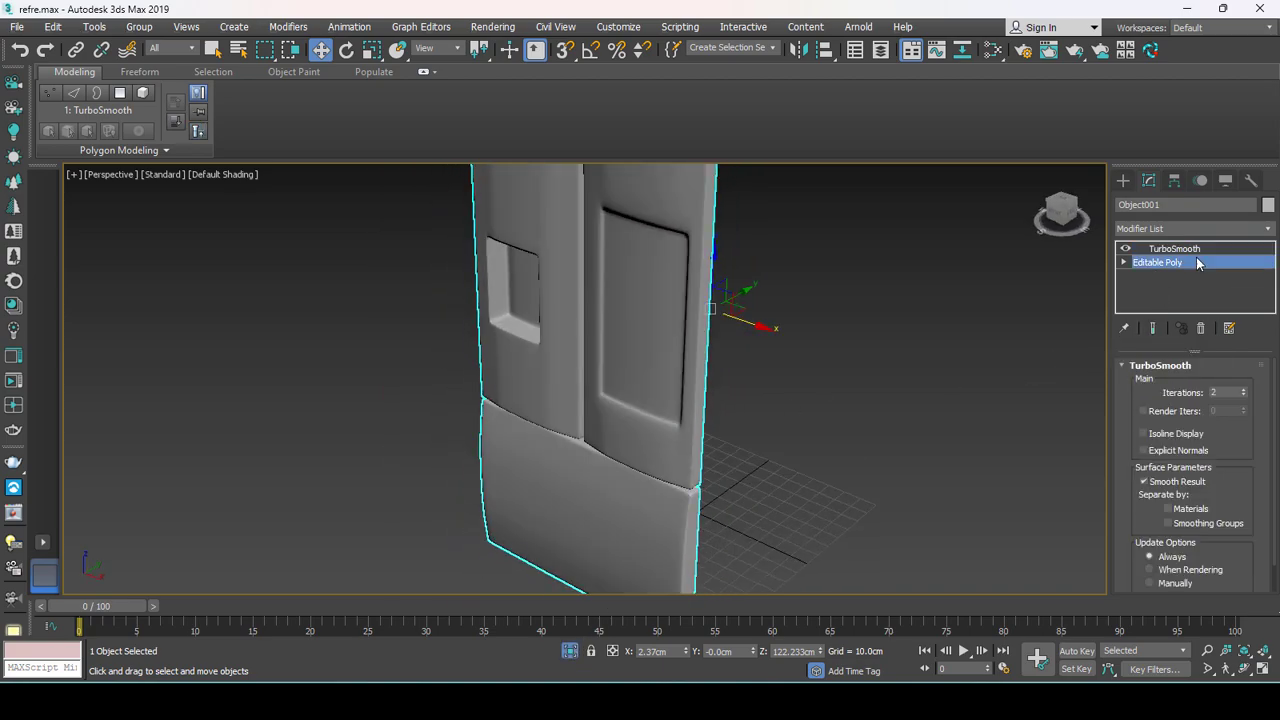
Connect the edge ring across the door's lower band to add new edge loops.
{"action": "key", "text": "F4"}
{"action": "scroll", "coordinate": [658, 422], "scroll_direction": "up", "scroll_amount": 2}
{"action": "scroll", "coordinate": [524, 361], "scroll_direction": "up", "scroll_amount": 2}
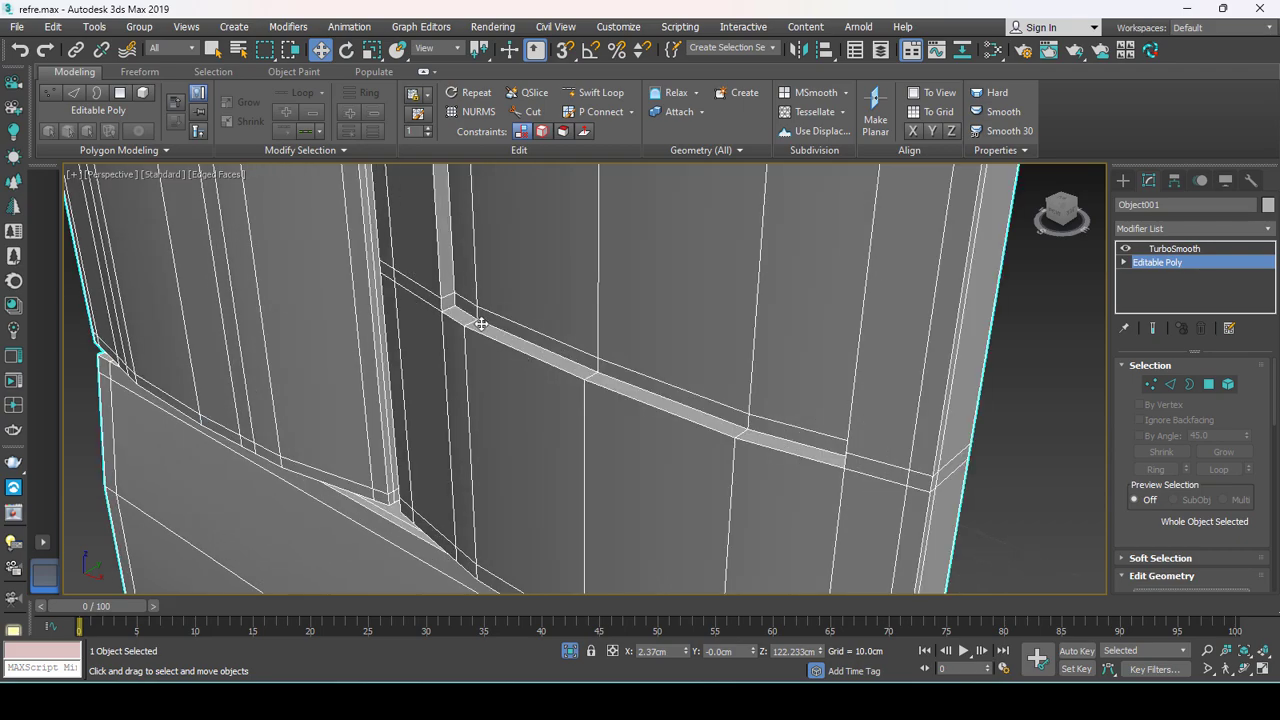
{"action": "key", "text": "2"}
{"action": "left_click", "coordinate": [477, 337]}
{"action": "left_click", "coordinate": [1156, 469]}
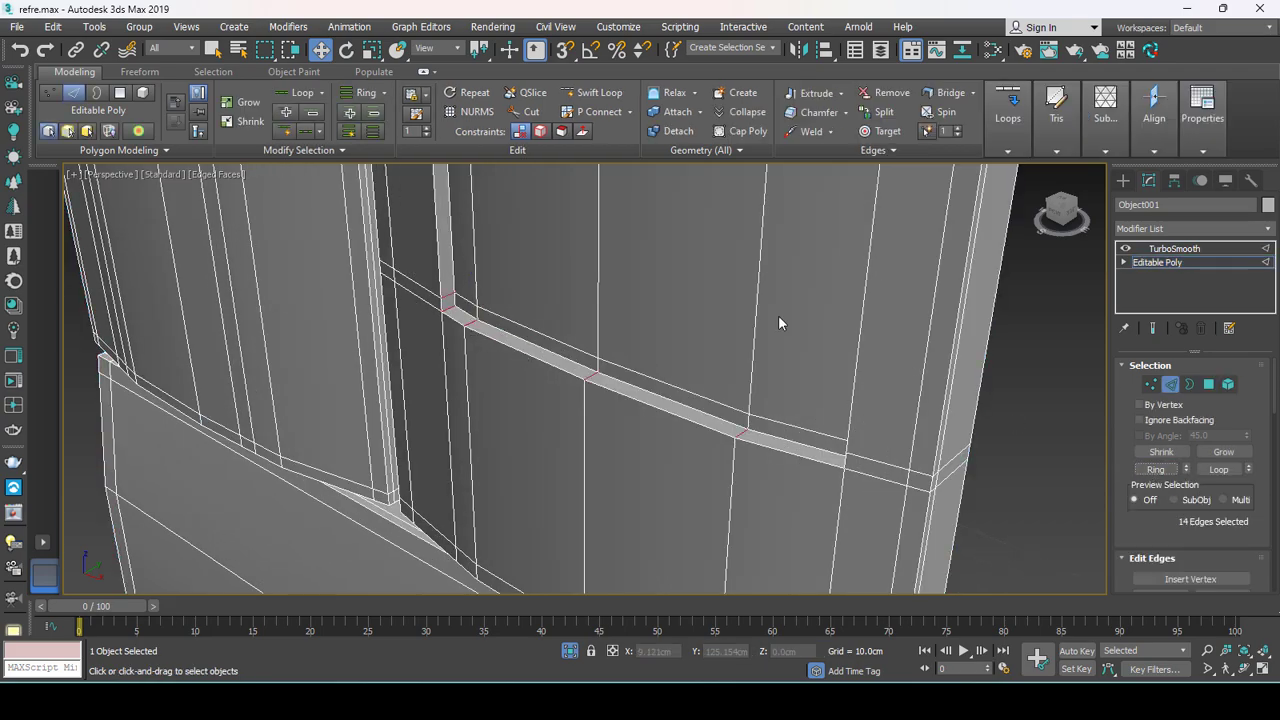
{"action": "right_click", "coordinate": [723, 300]}
{"action": "left_click", "coordinate": [552, 356]}
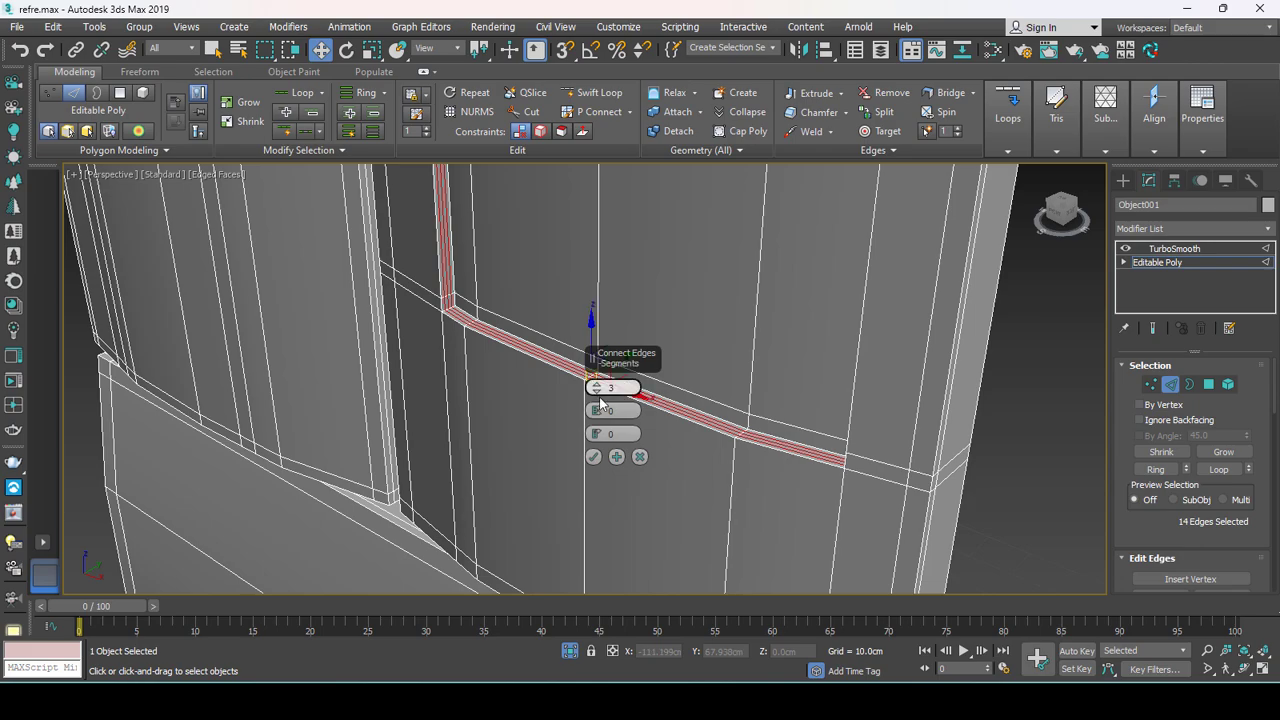
{"action": "scroll", "coordinate": [601, 400], "scroll_direction": "down", "scroll_amount": 1}
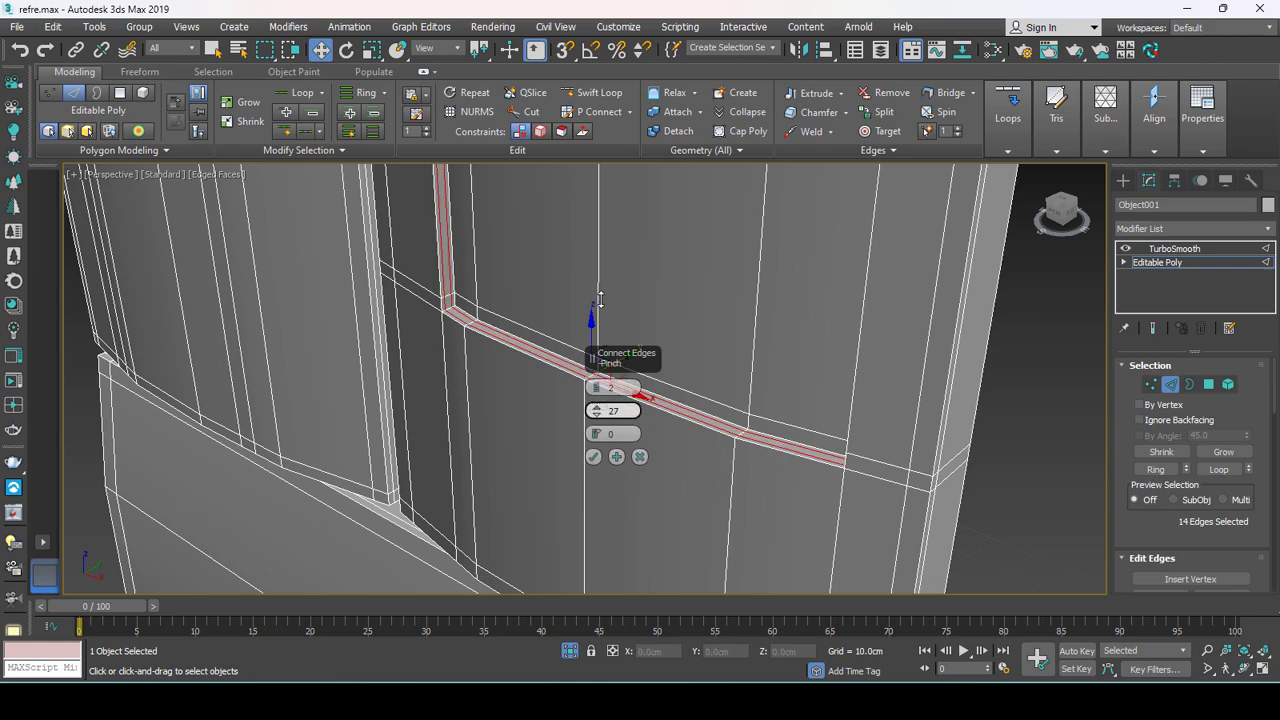
{"action": "left_click", "coordinate": [593, 459]}
{"action": "scroll", "coordinate": [559, 464], "scroll_direction": "down", "scroll_amount": 5}
{"action": "mouse_move", "coordinate": [559, 464]}
{"action": "middle_mouse_down", "text": "alt"}
{"action": "mouse_move", "coordinate": [634, 420]}
{"action": "mouse_move", "coordinate": [625, 374]}
{"action": "middle_mouse_up", "text": "alt"}
Select the fridge door vertices and relax them to even out the doors.
{"action": "double_click", "coordinate": [520, 478]}
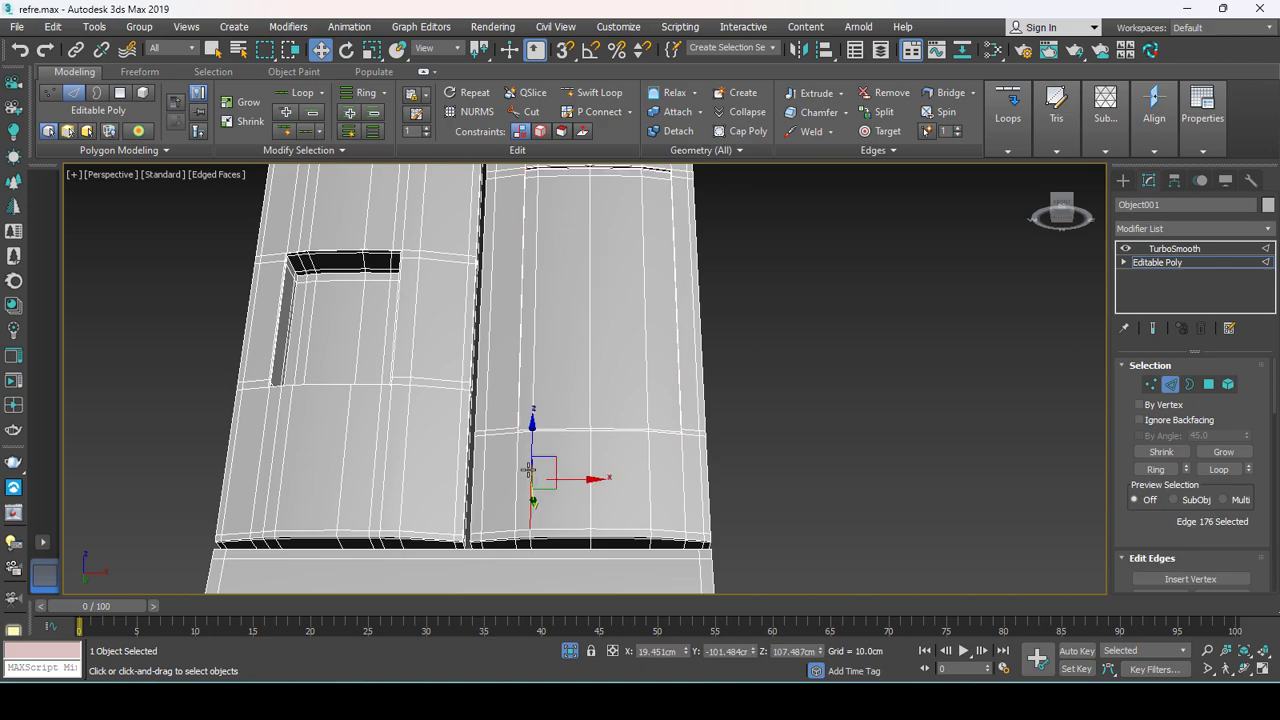
{"action": "scroll", "coordinate": [522, 478], "scroll_direction": "down", "scroll_amount": 4}
{"action": "middle_click_drag", "start_coordinate": [549, 483], "coordinate": [537, 517], "text": "alt"}
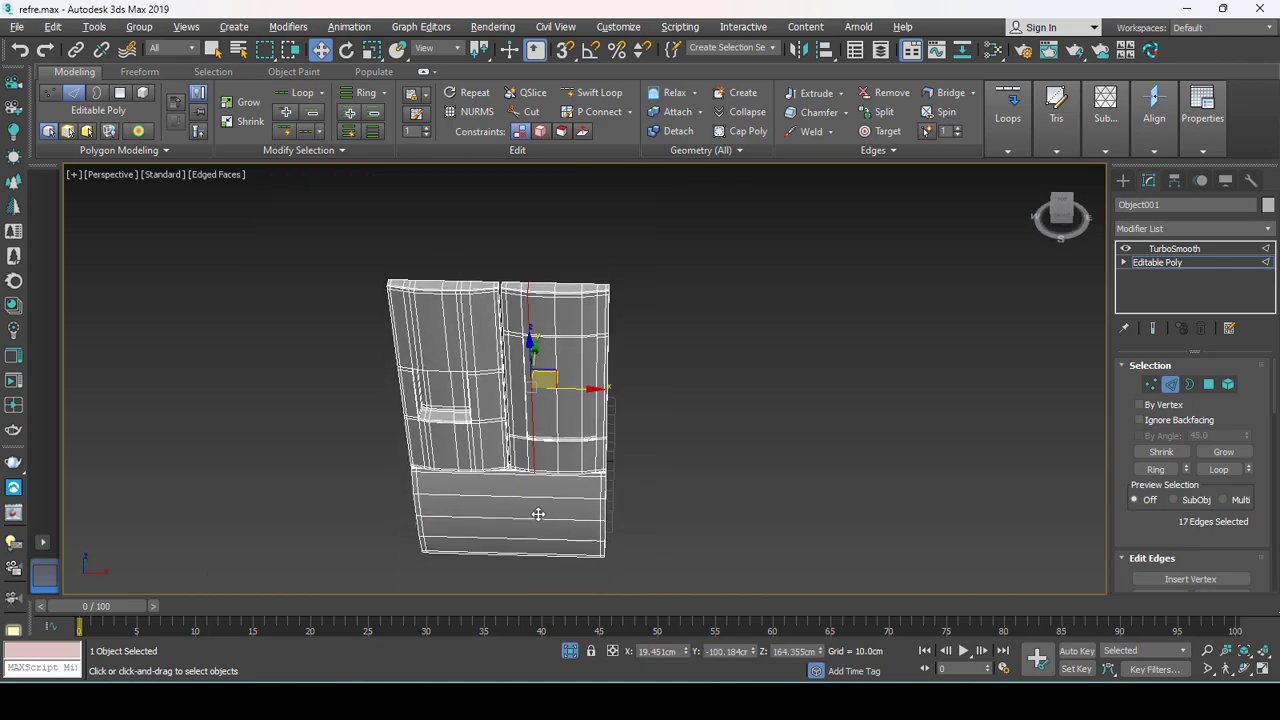
{"action": "scroll", "coordinate": [434, 331], "scroll_direction": "up", "scroll_amount": 5}
{"action": "mouse_move", "coordinate": [434, 331]}
{"action": "middle_mouse_down"}
{"action": "mouse_move", "coordinate": [461, 383]}
{"action": "mouse_move", "coordinate": [460, 354]}
{"action": "mouse_move", "coordinate": [466, 374]}
{"action": "mouse_move", "coordinate": [469, 360]}
{"action": "middle_mouse_up"}
{"action": "key", "text": "1"}
{"action": "left_click_drag", "start_coordinate": [903, 245], "coordinate": [197, 311]}
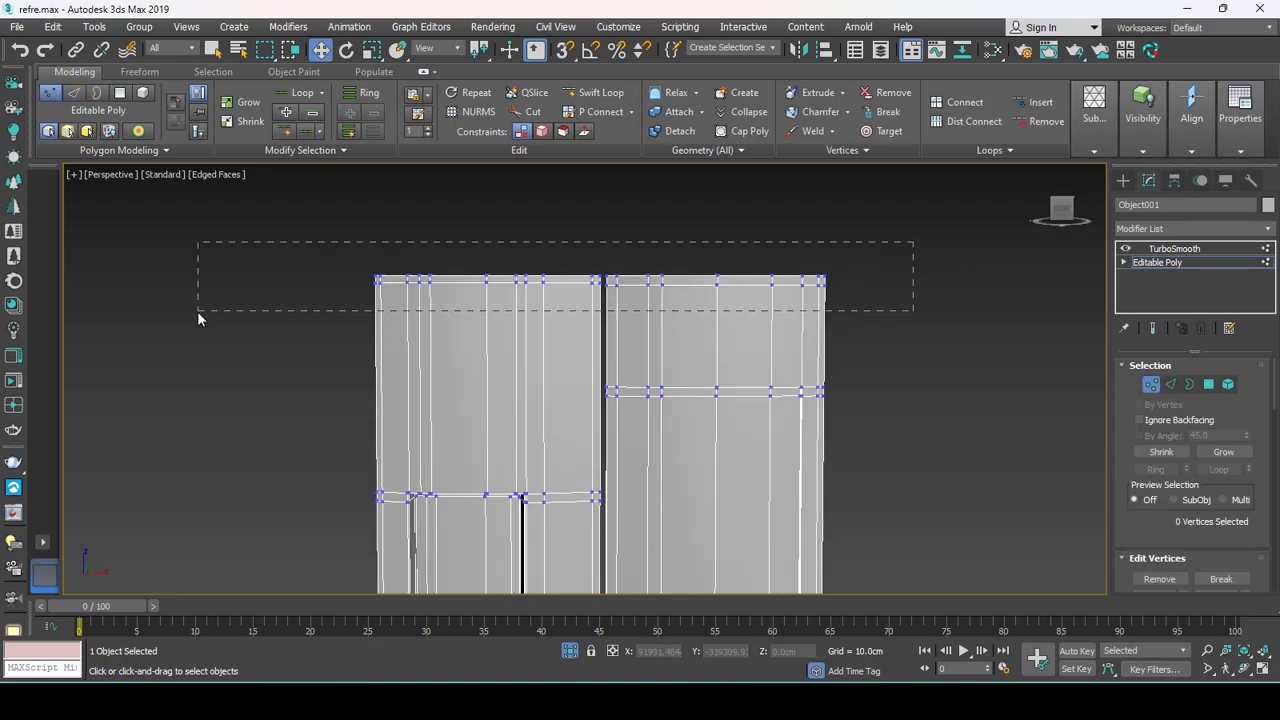
{"action": "scroll", "coordinate": [590, 422], "scroll_direction": "up", "scroll_amount": 4}
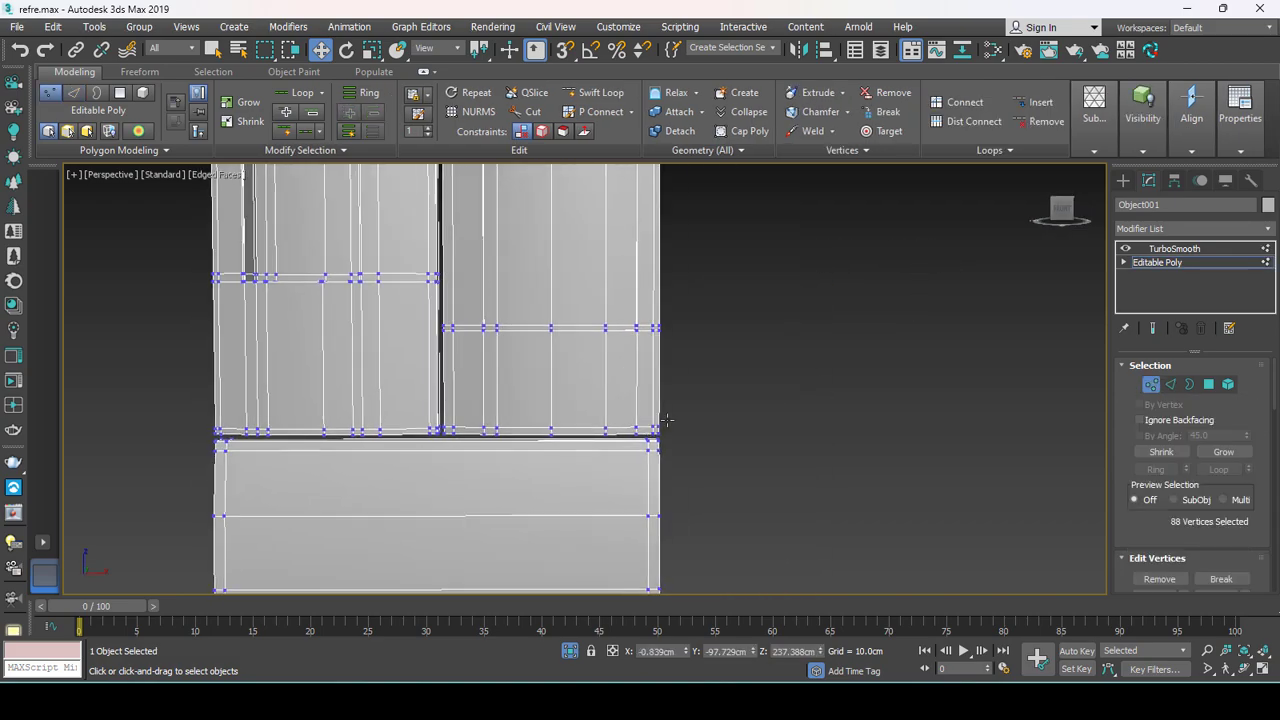
{"action": "scroll", "coordinate": [590, 422], "scroll_direction": "up", "scroll_amount": 3}
{"action": "middle_click_drag", "start_coordinate": [691, 420], "coordinate": [879, 365]}
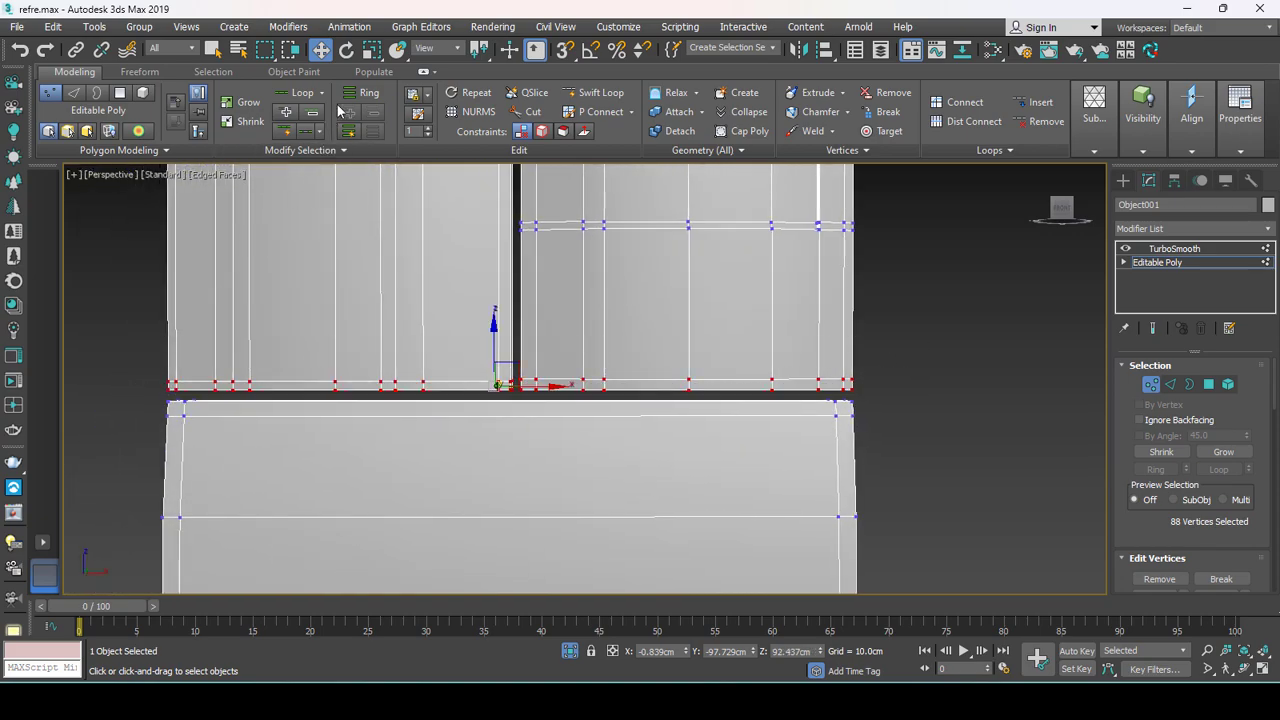
{"action": "middle_click_drag", "start_coordinate": [662, 280], "coordinate": [689, 342]}
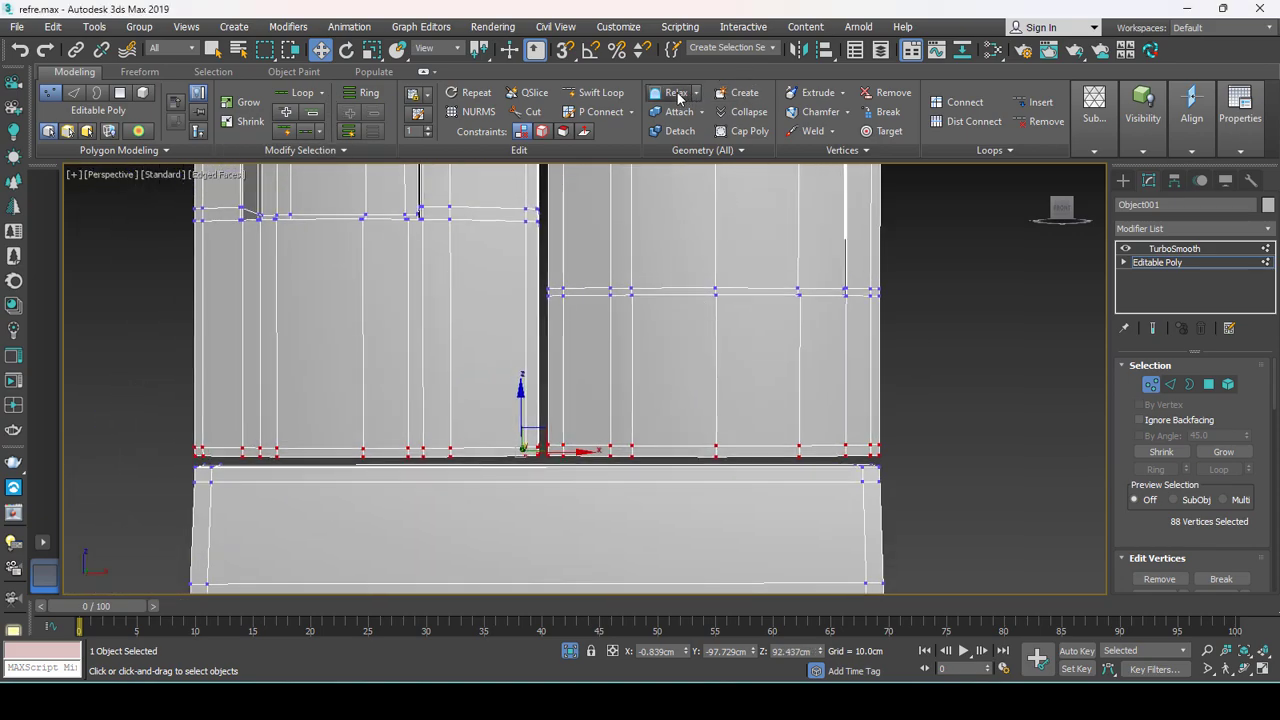
{"action": "mouse_move", "coordinate": [629, 386]}
{"action": "middle_mouse_down", "text": "alt"}
{"action": "mouse_move", "coordinate": [620, 310]}
{"action": "mouse_move", "coordinate": [617, 334]}
{"action": "mouse_move", "coordinate": [586, 343]}
{"action": "mouse_move", "coordinate": [558, 273]}
{"action": "mouse_move", "coordinate": [587, 323]}
{"action": "middle_mouse_up", "text": "alt"}
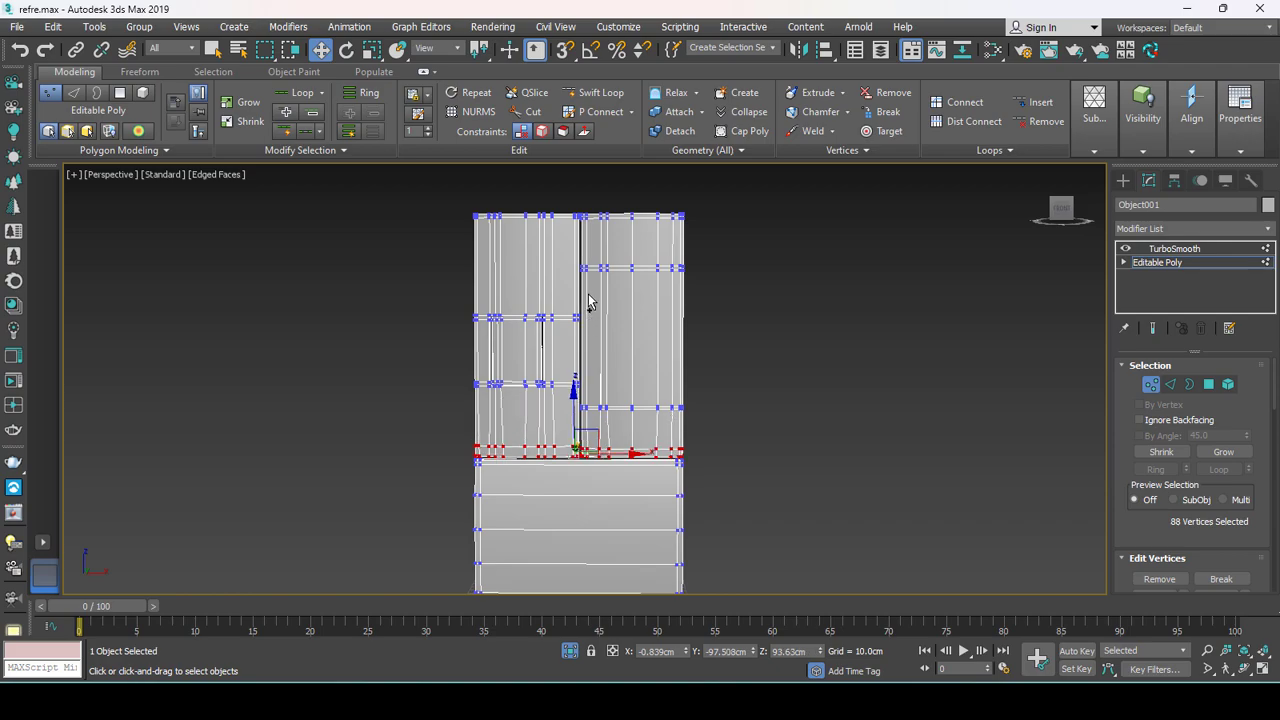
{"action": "scroll", "coordinate": [590, 302], "scroll_direction": "up", "scroll_amount": 4}
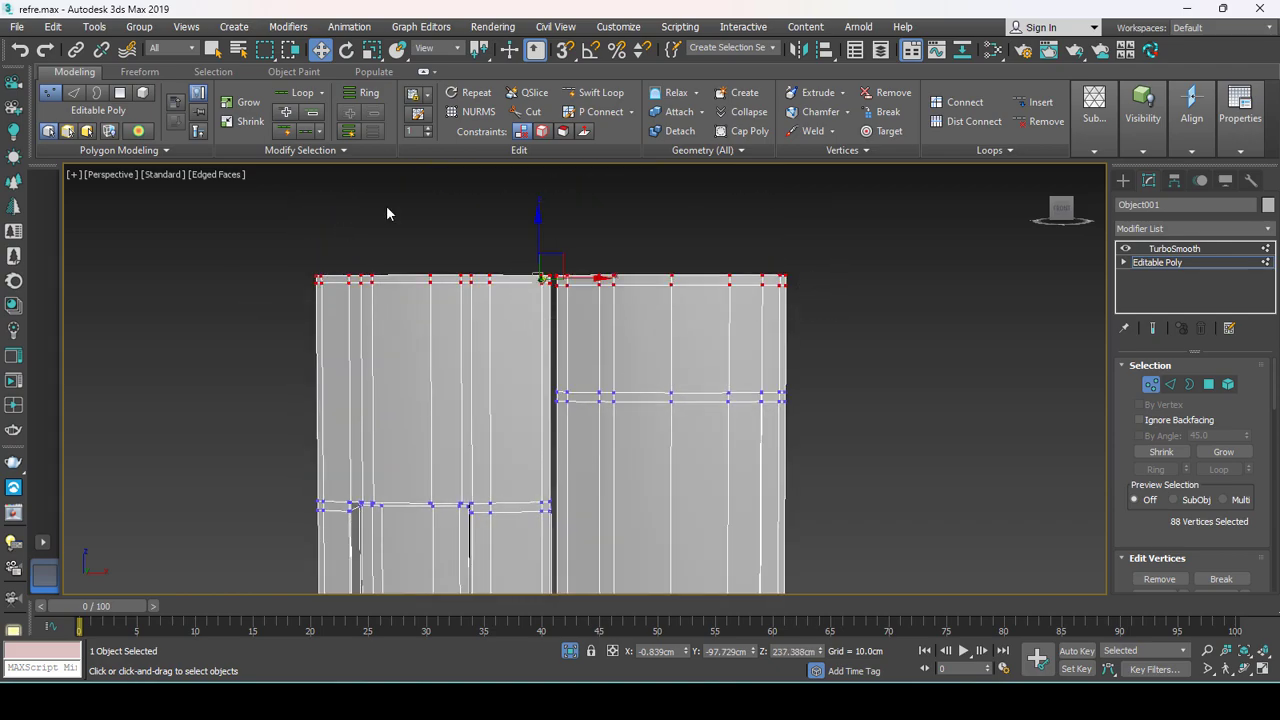
{"action": "left_click", "coordinate": [676, 93]}
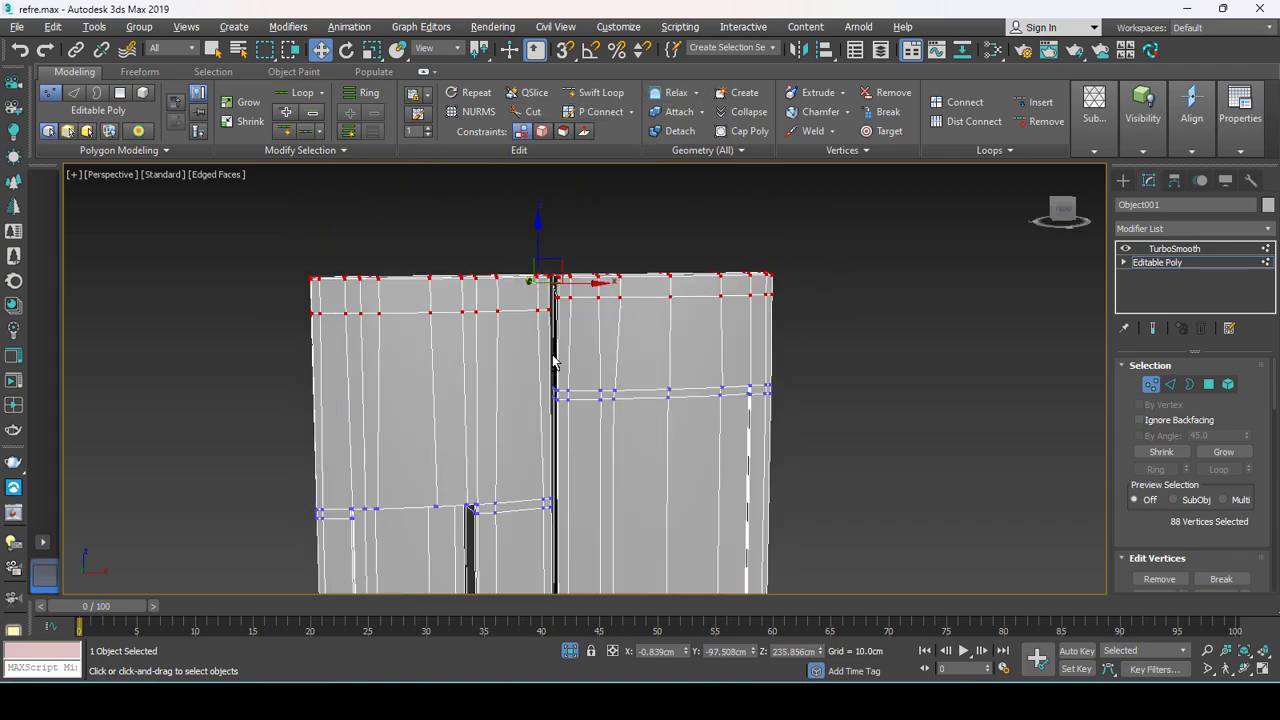
Turn on Show End Result, hide the edge overlay and deselect the fridge mesh.
{"action": "left_click", "coordinate": [1152, 328]}
{"action": "key", "text": "F4"}
{"action": "mouse_move", "coordinate": [597, 429]}
{"action": "middle_mouse_down", "text": "alt"}
{"action": "mouse_move", "coordinate": [523, 480]}
{"action": "mouse_move", "coordinate": [556, 486]}
{"action": "middle_mouse_up", "text": "alt"}
{"action": "scroll", "coordinate": [560, 460], "scroll_direction": "down", "scroll_amount": 3}
{"action": "middle_click_drag", "start_coordinate": [577, 405], "coordinate": [1036, 293], "text": "alt"}
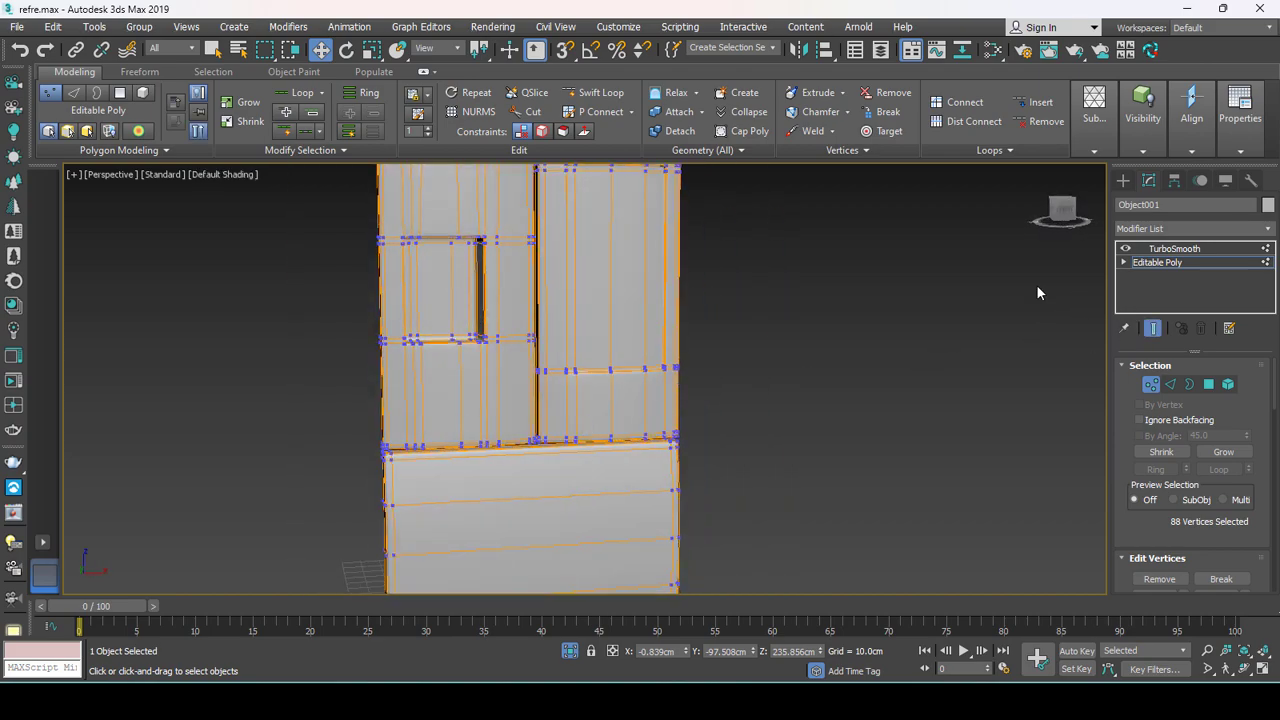
{"action": "left_click", "coordinate": [1122, 184]}
{"action": "left_click", "coordinate": [908, 352]}
{"action": "mouse_move", "coordinate": [634, 420]}
{"action": "middle_mouse_down", "text": "alt"}
{"action": "mouse_move", "coordinate": [577, 434]}
{"action": "mouse_move", "coordinate": [566, 388]}
{"action": "mouse_move", "coordinate": [543, 449]}
{"action": "mouse_move", "coordinate": [654, 466]}
{"action": "mouse_move", "coordinate": [685, 495]}
{"action": "mouse_move", "coordinate": [663, 591]}
{"action": "mouse_move", "coordinate": [660, 534]}
{"action": "middle_mouse_up", "text": "alt"}
{"action": "scroll", "coordinate": [685, 495], "scroll_direction": "down", "scroll_amount": 3}
Maximize the Front viewport and select the fridge reference image plane.
{"action": "scroll", "coordinate": [647, 500], "scroll_direction": "up", "scroll_amount": 4}
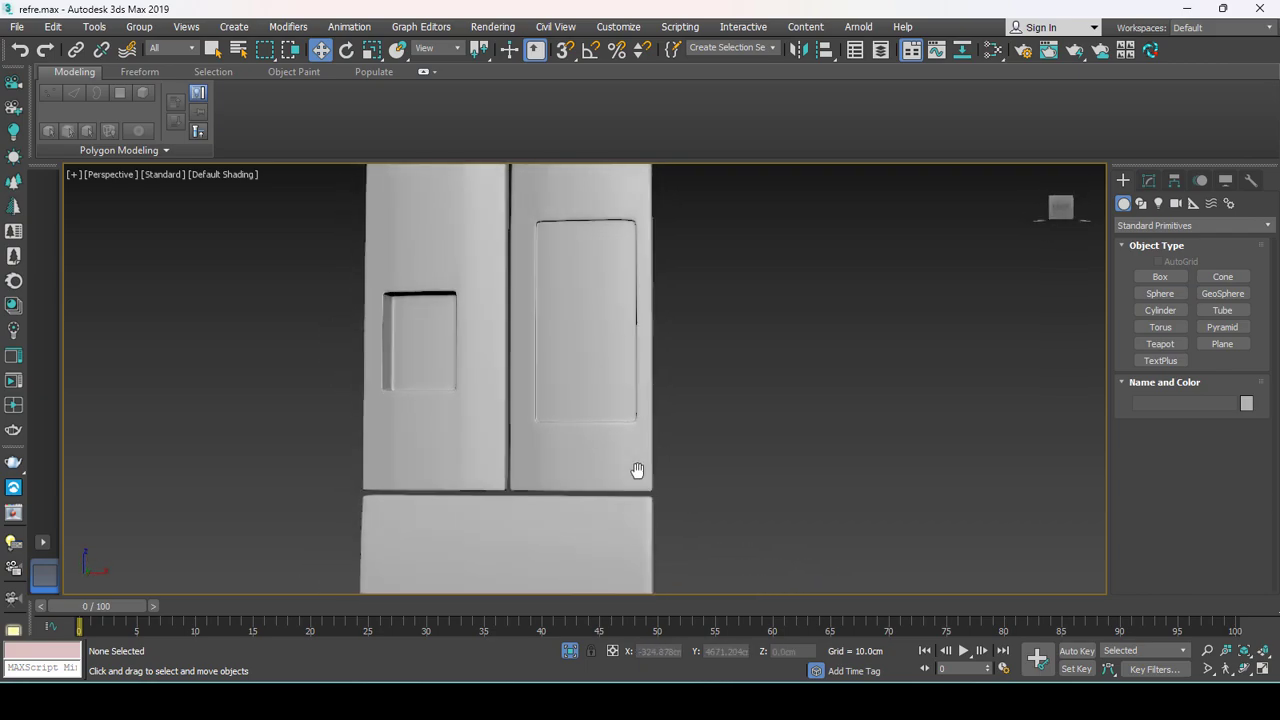
{"action": "left_click", "coordinate": [460, 438]}
{"action": "scroll", "coordinate": [563, 466], "scroll_direction": "down", "scroll_amount": 3}
{"action": "mouse_move", "coordinate": [629, 480]}
{"action": "middle_mouse_down", "text": "alt"}
{"action": "mouse_move", "coordinate": [629, 463]}
{"action": "mouse_move", "coordinate": [662, 473]}
{"action": "middle_mouse_up", "text": "alt"}
{"action": "left_click", "coordinate": [568, 652]}
{"action": "key", "text": "alt+w"}
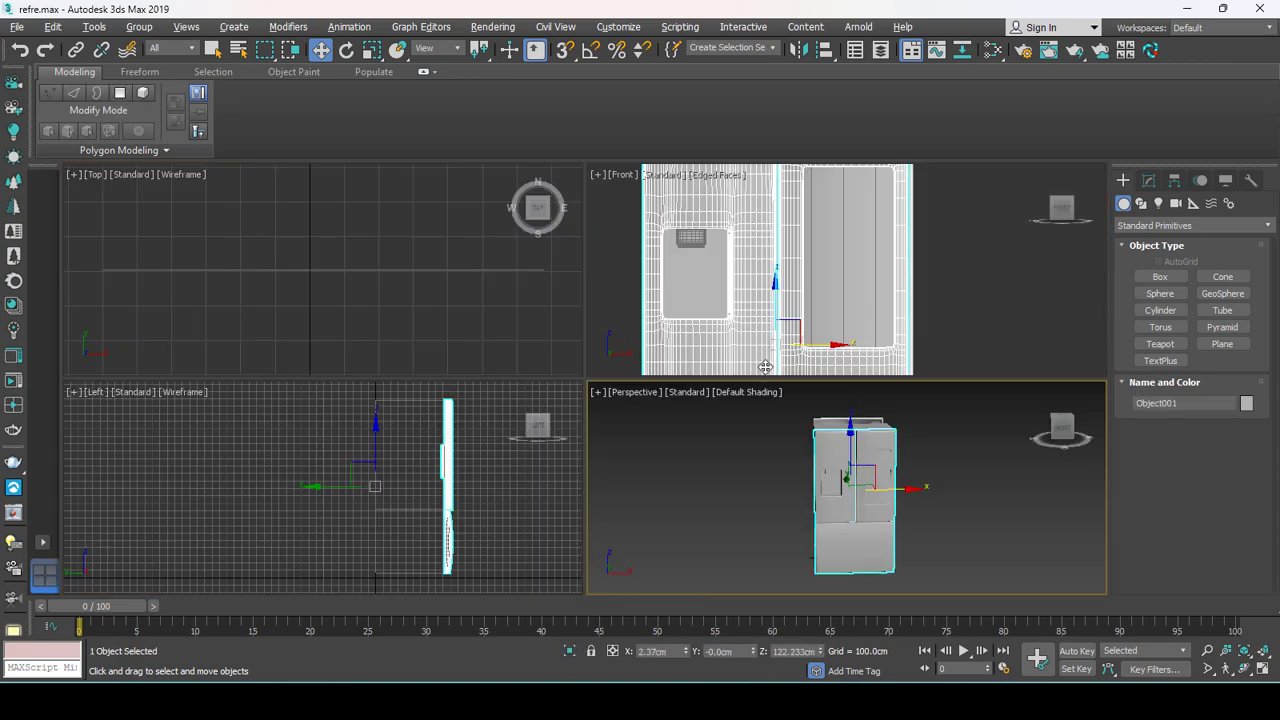
{"action": "key", "text": "alt+w"}
{"action": "scroll", "coordinate": [800, 438], "scroll_direction": "down", "scroll_amount": 1}
{"action": "left_click", "coordinate": [800, 438]}
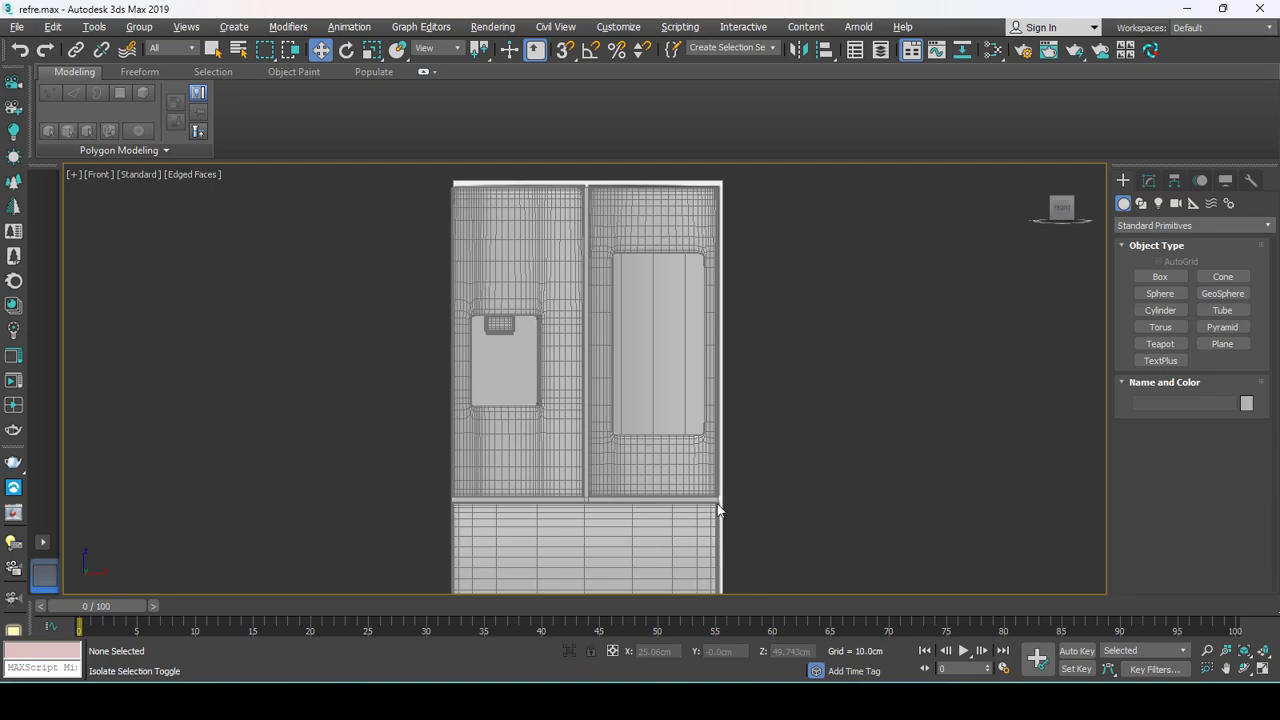
{"action": "key", "text": "alt+w"}
{"action": "key", "text": "alt+w"}
{"action": "left_click", "coordinate": [430, 346]}
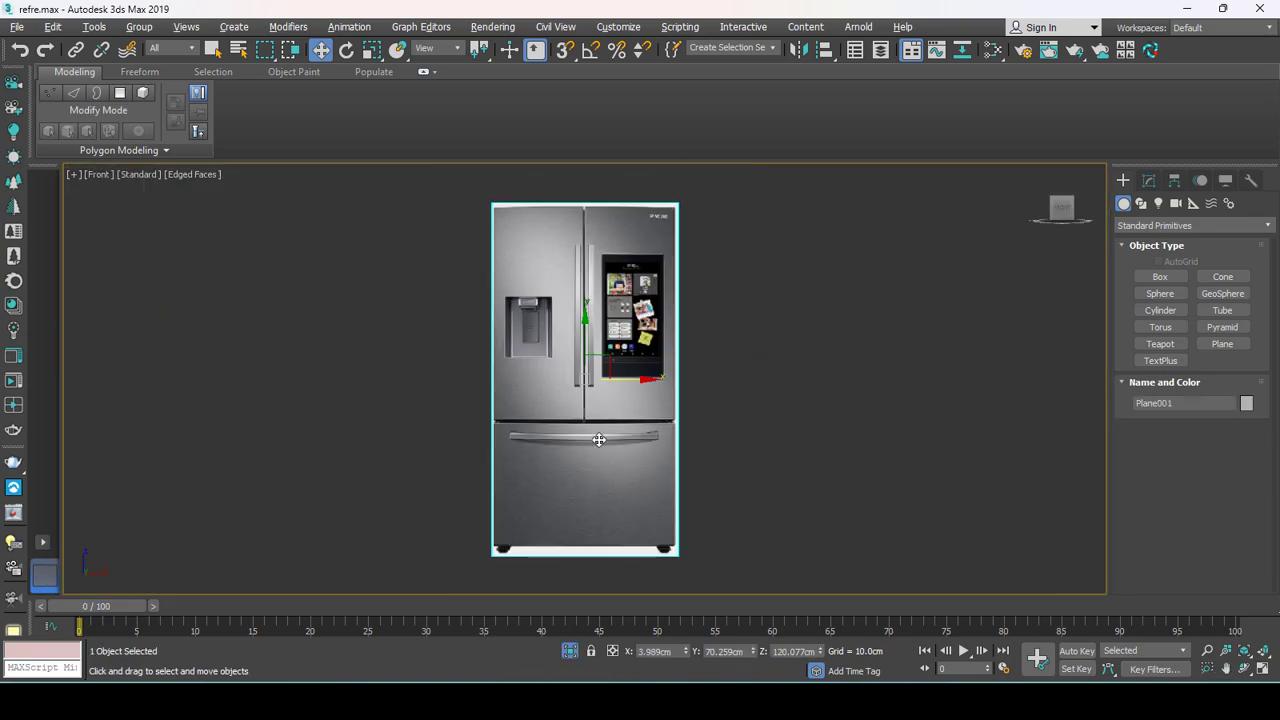
Draw Box002 as a long thin bar across the bottom drawer handle.
{"action": "left_click", "coordinate": [1158, 277]}
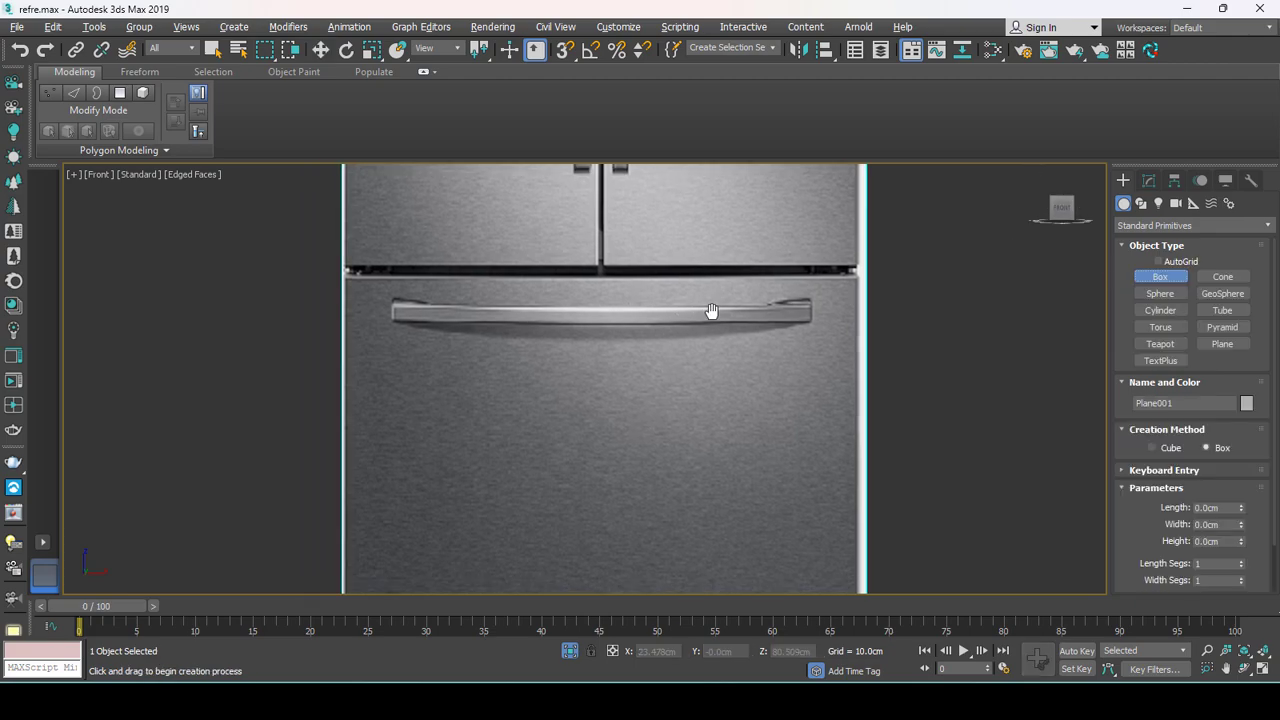
{"action": "scroll", "coordinate": [858, 315], "scroll_direction": "up", "scroll_amount": 2}
{"action": "left_click_drag", "start_coordinate": [878, 297], "coordinate": [289, 314]}
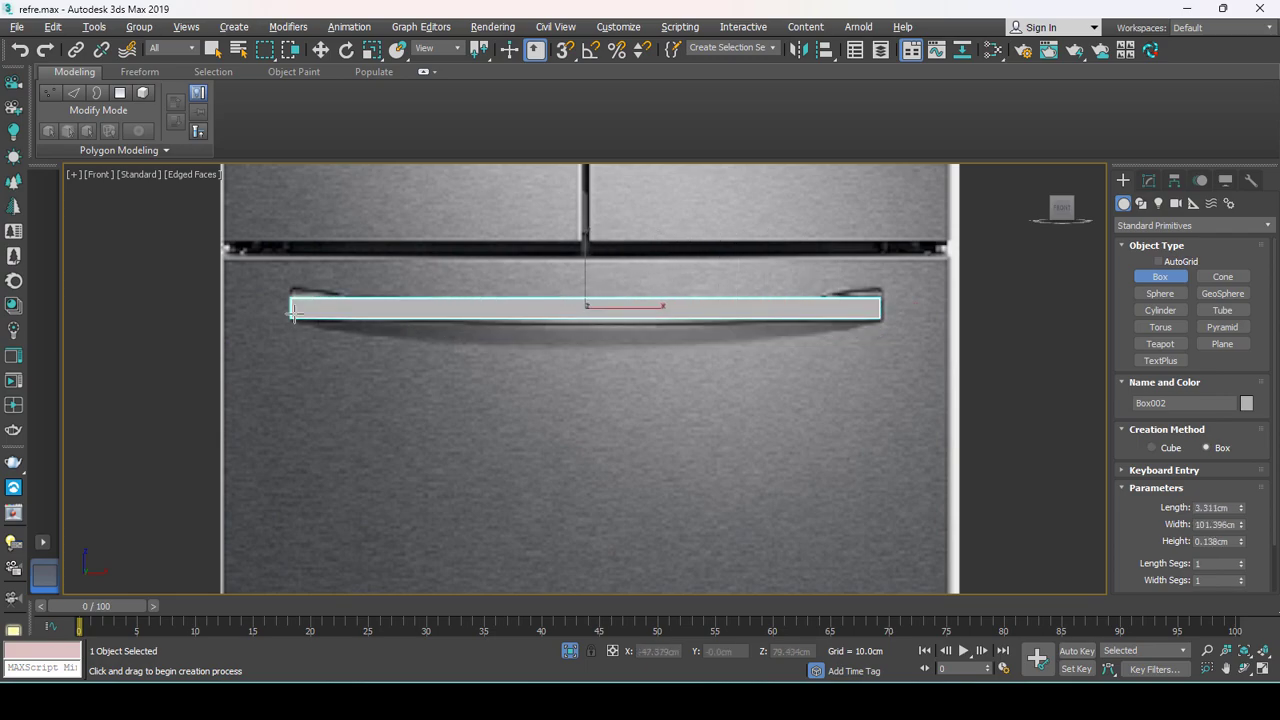
{"action": "key", "text": "w"}
{"action": "key", "text": "alt+w"}
{"action": "key", "text": "alt+w"}
{"action": "middle_click_drag", "start_coordinate": [777, 471], "coordinate": [640, 430], "text": "alt"}
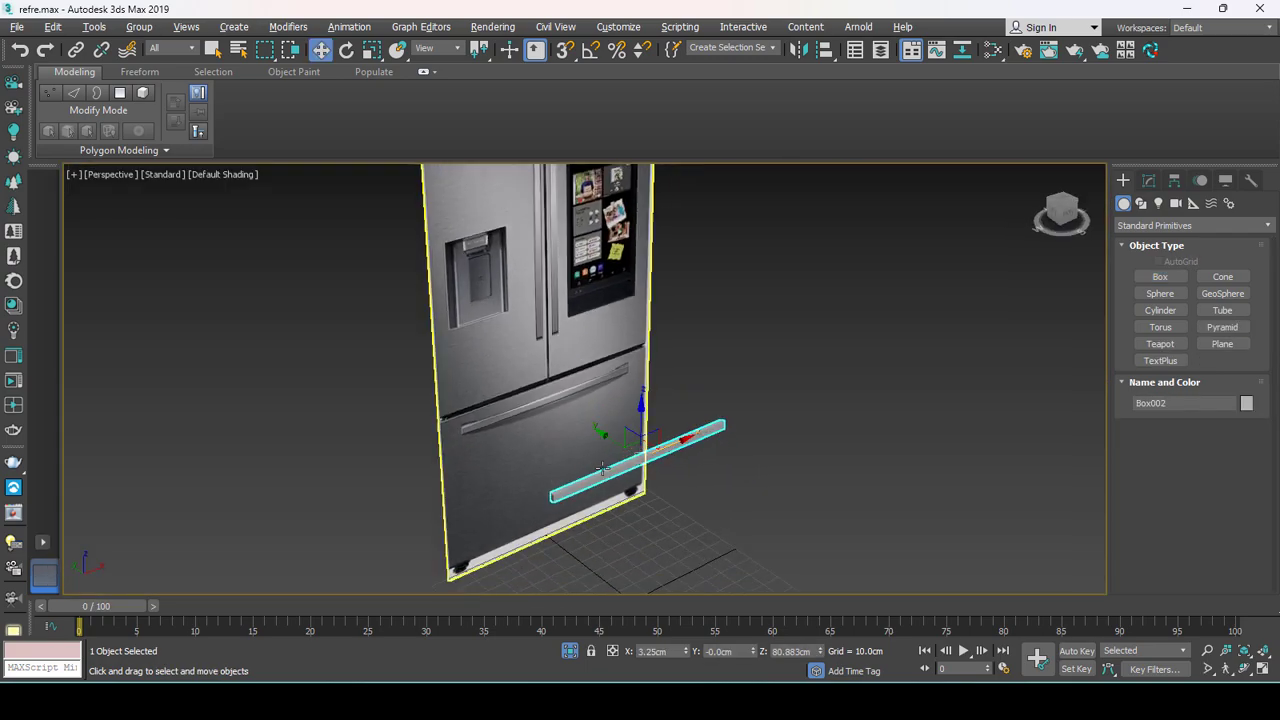
{"action": "scroll", "coordinate": [614, 420], "scroll_direction": "up", "scroll_amount": 3}
{"action": "key", "text": "F4"}
Convert Box002 to an Editable Poly.
{"action": "right_click", "coordinate": [619, 428]}
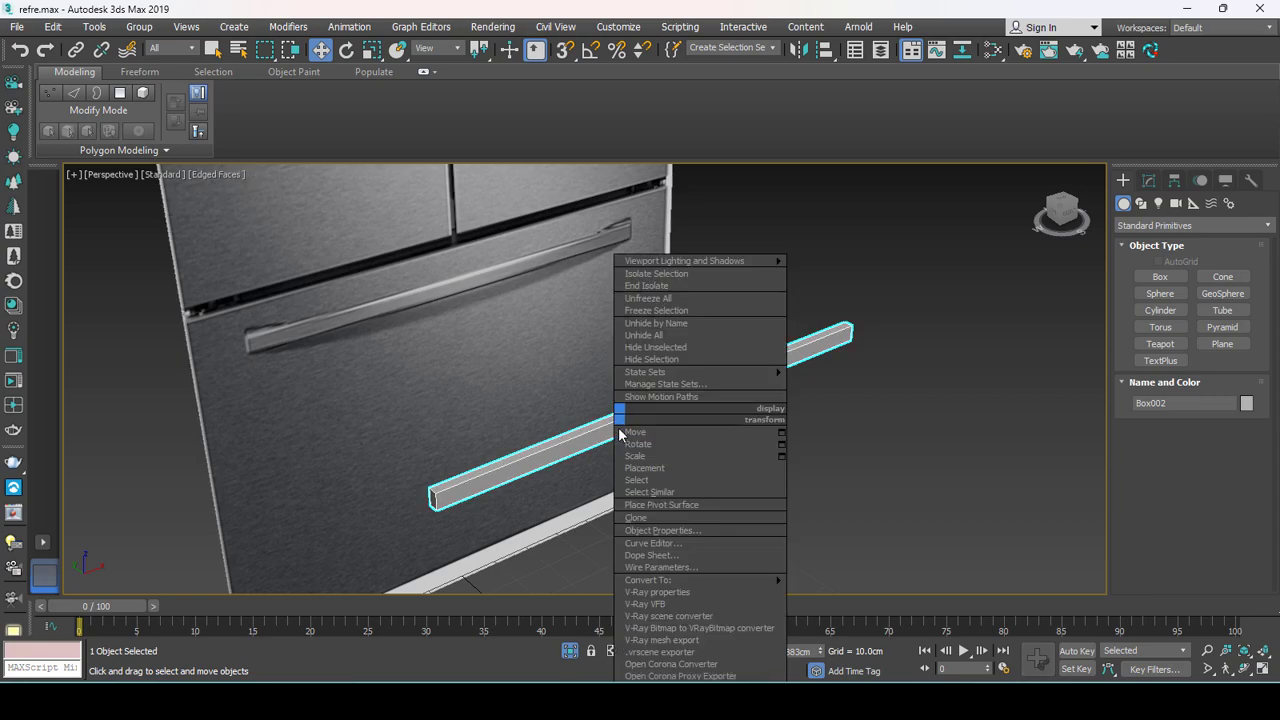
{"action": "left_click", "coordinate": [842, 596]}
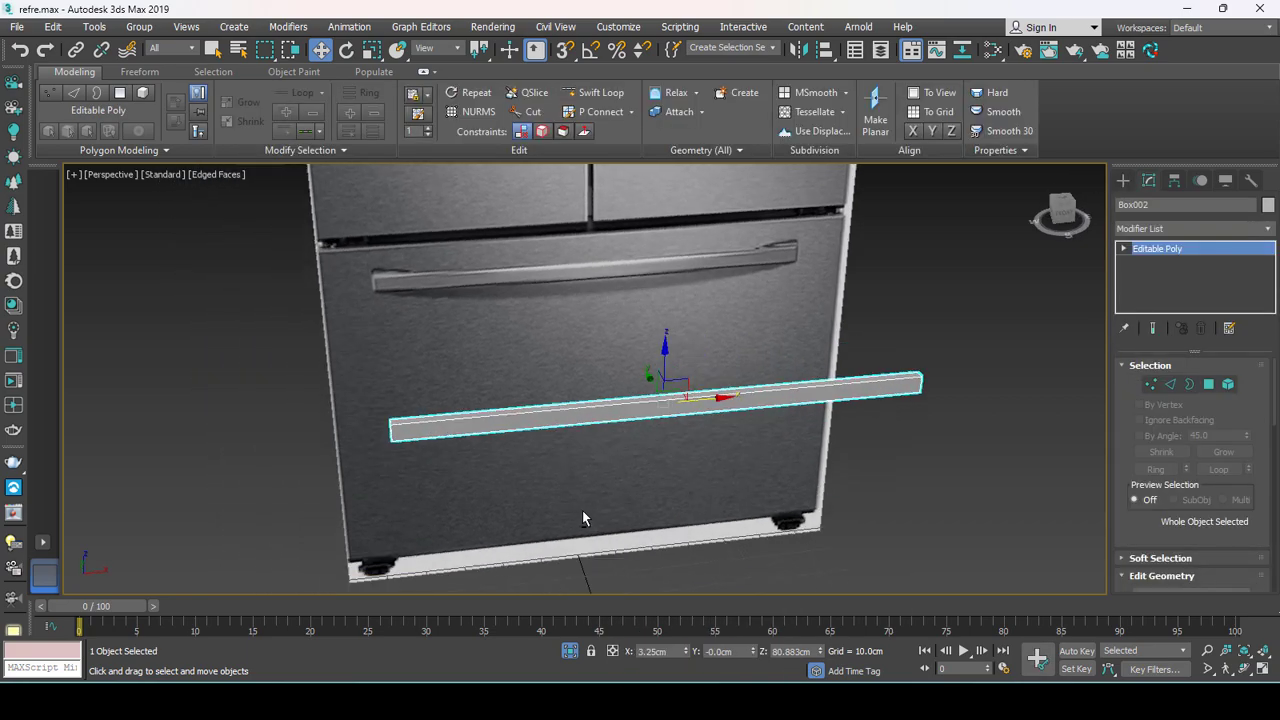
{"action": "middle_click_drag", "start_coordinate": [727, 527], "coordinate": [583, 515], "text": "alt"}
Connect the box's four long edges with new edge loops along its length.
{"action": "key", "text": "2"}
{"action": "mouse_move", "coordinate": [677, 502]}
{"action": "left_mouse_down"}
{"action": "mouse_move", "coordinate": [646, 289]}
{"action": "mouse_move", "coordinate": [619, 350]}
{"action": "left_mouse_up"}
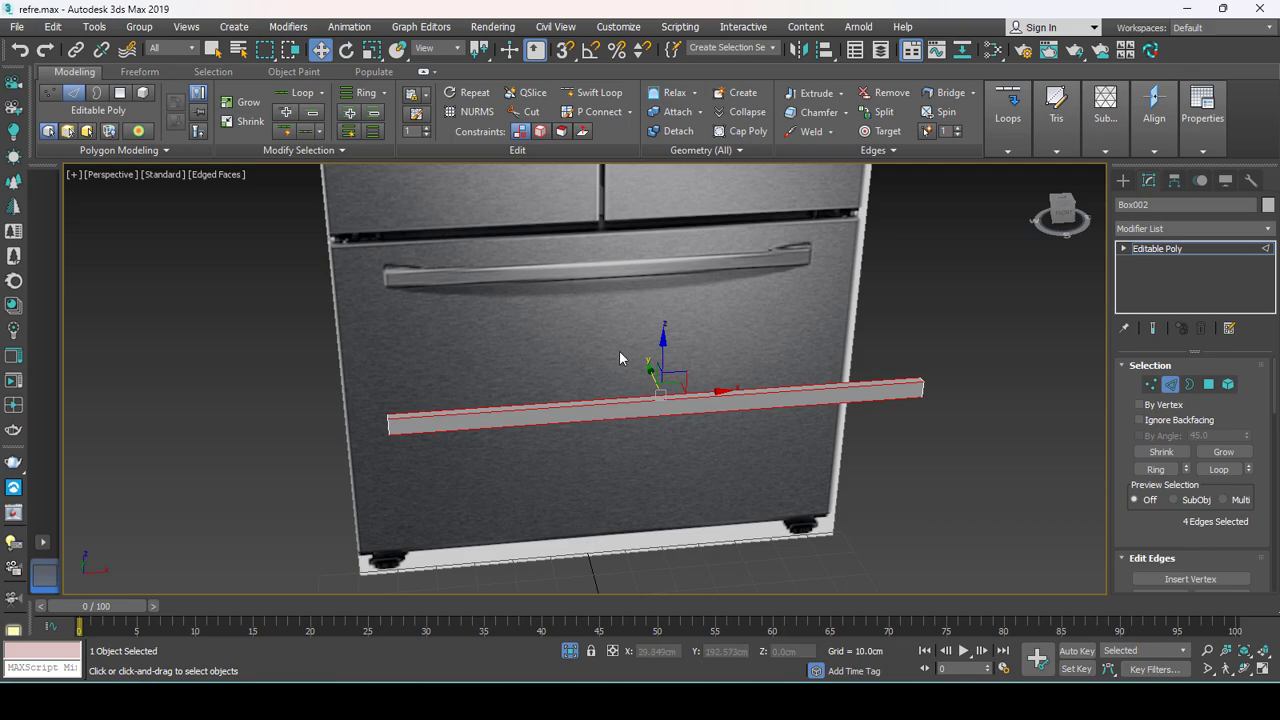
{"action": "middle_click_drag", "start_coordinate": [619, 350], "coordinate": [699, 381], "text": "alt"}
{"action": "right_click", "coordinate": [644, 278]}
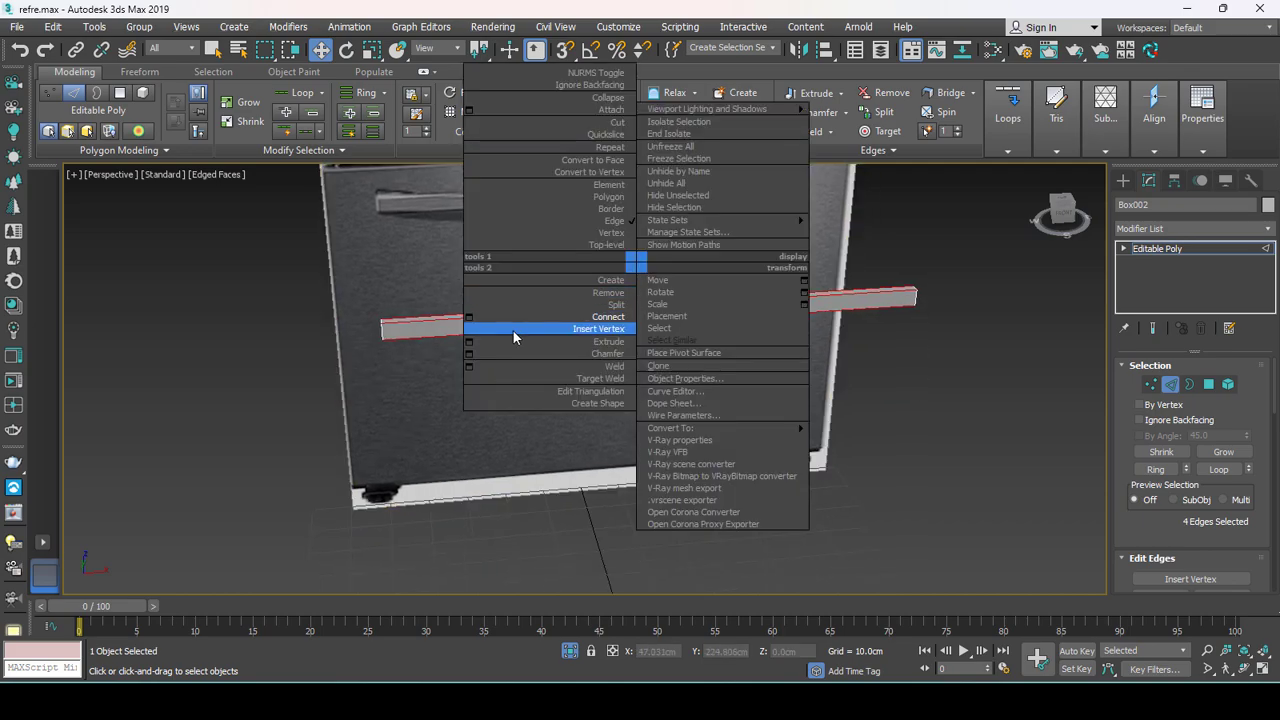
{"action": "left_click", "coordinate": [517, 331]}
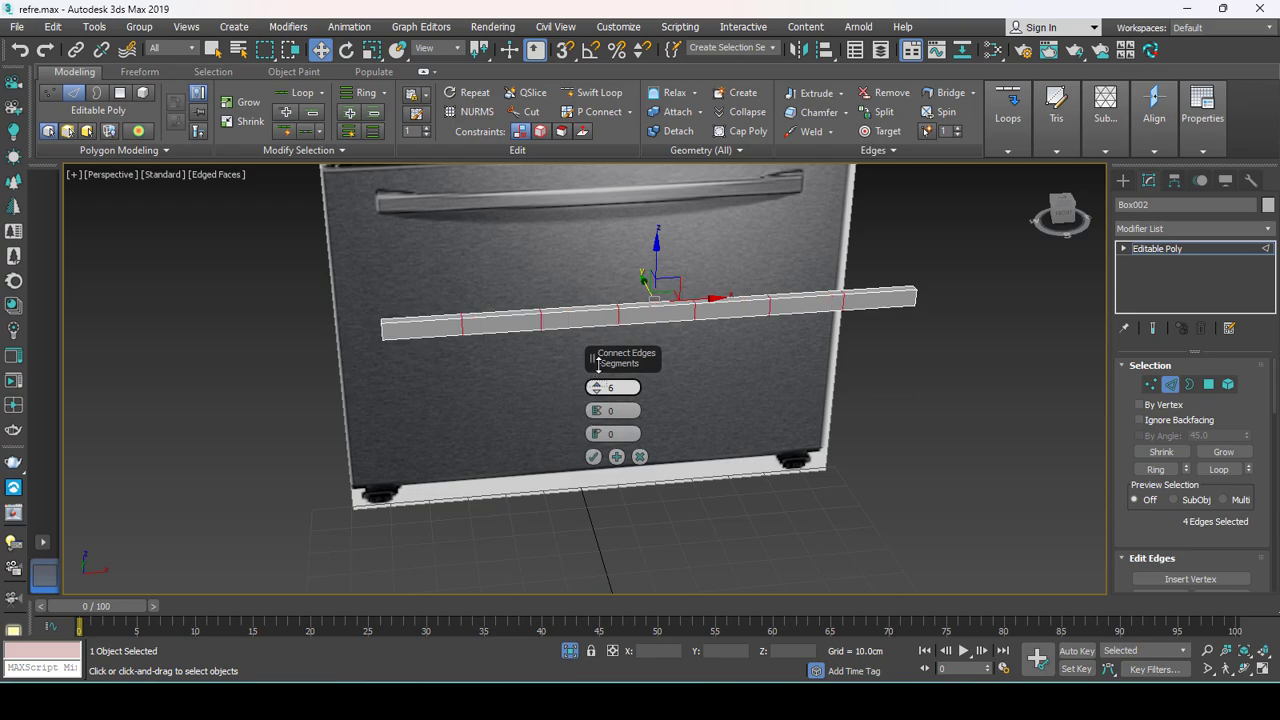
Confirm six connecting edges across the long board and return to object level.
{"action": "left_click", "coordinate": [593, 456]}
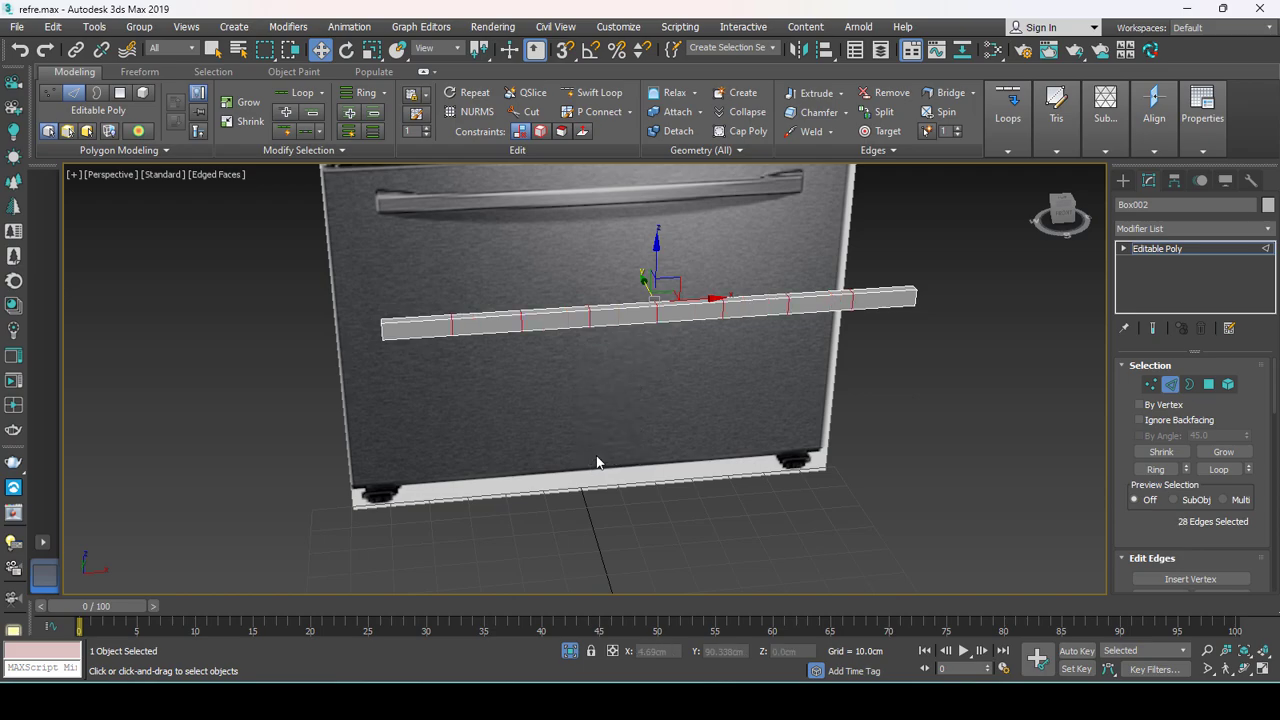
{"action": "middle_click_drag", "start_coordinate": [594, 457], "coordinate": [1025, 279], "text": "alt"}
{"action": "left_click", "coordinate": [1158, 250]}
Add an FFD 4x4x4 modifier and pull its middle control points to bend the board gently.
{"action": "left_click", "coordinate": [1160, 228]}
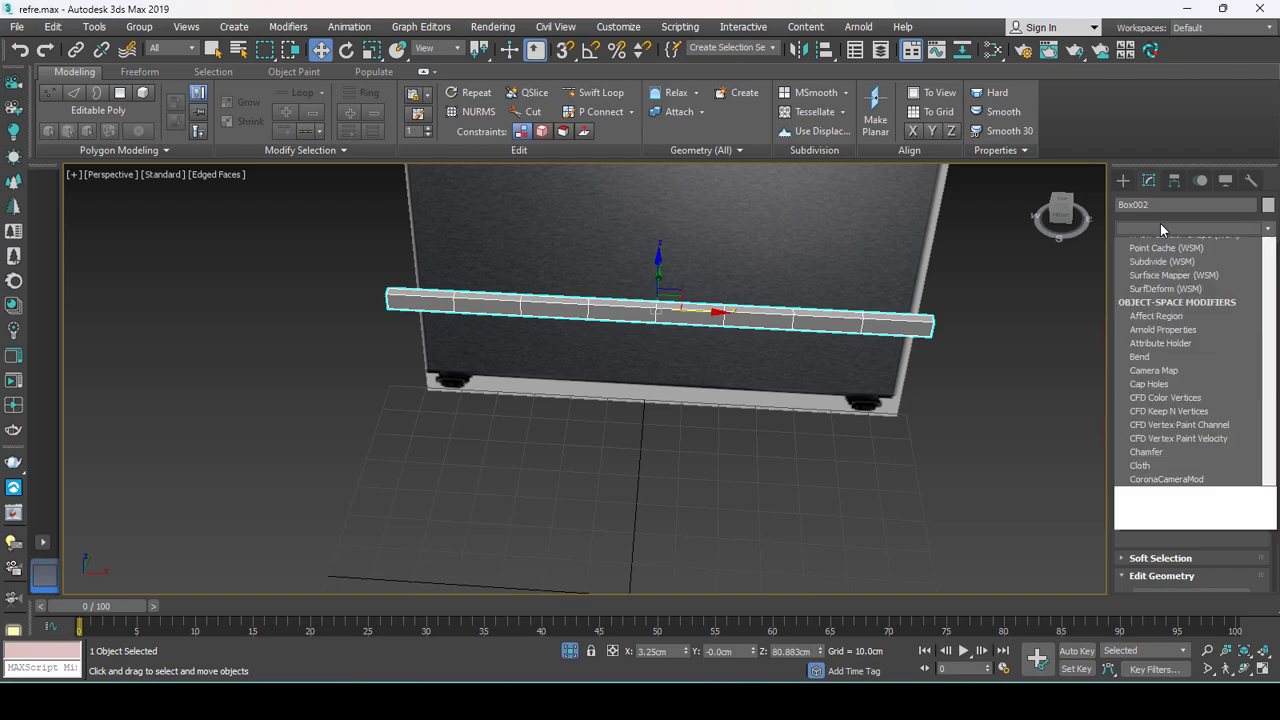
{"action": "key", "text": "f"}
{"action": "left_click", "coordinate": [1150, 285]}
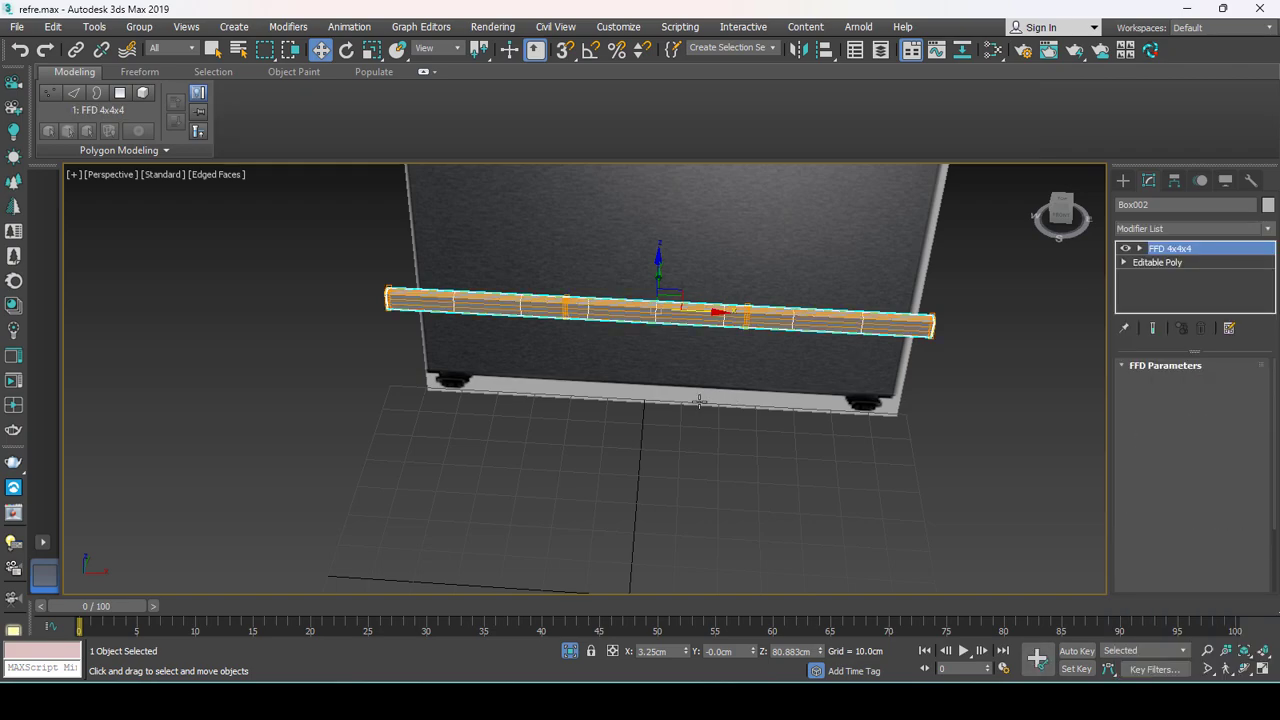
{"action": "middle_click_drag", "start_coordinate": [535, 262], "coordinate": [711, 329], "text": "alt"}
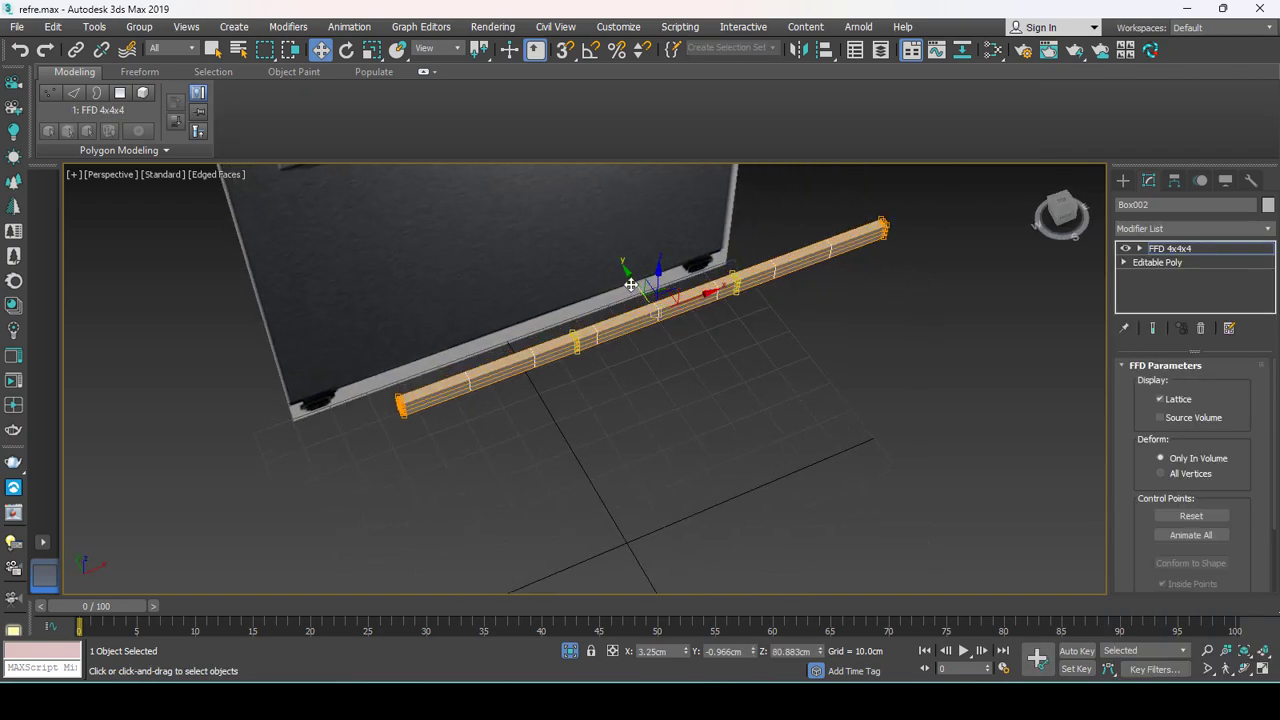
{"action": "left_click_drag", "start_coordinate": [631, 285], "coordinate": [656, 308]}
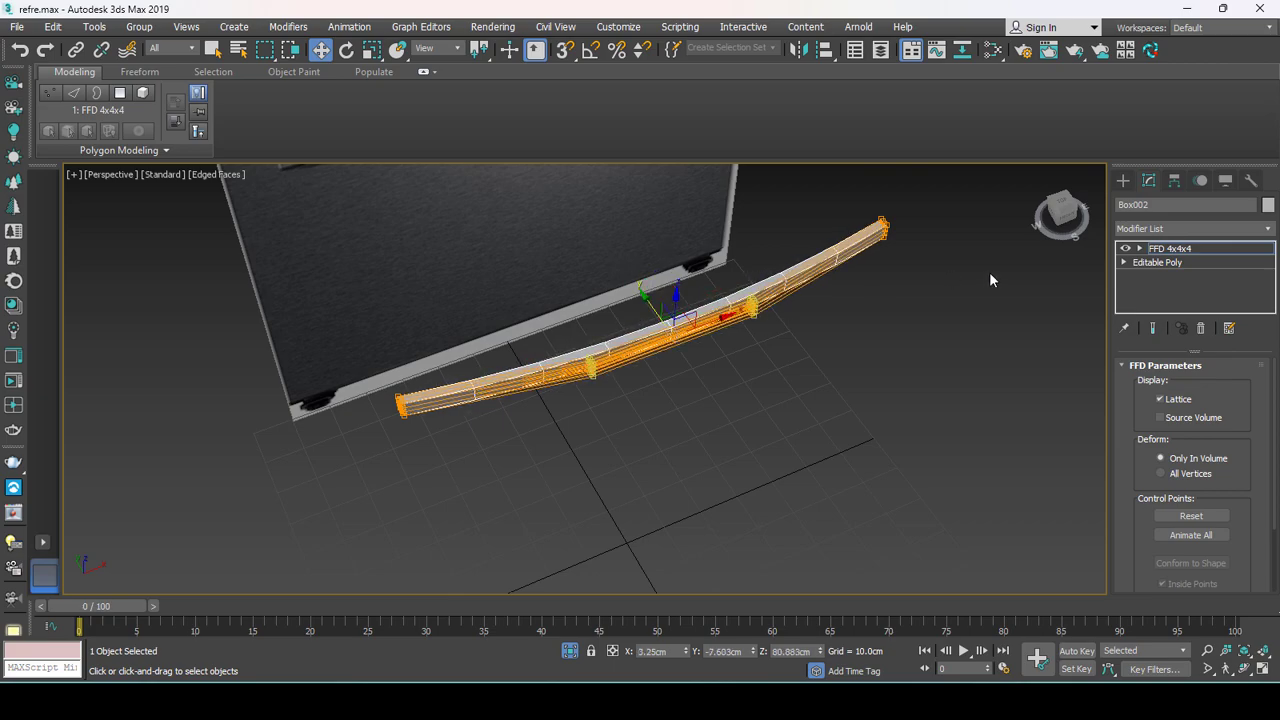
Collapse the bent board to an Editable Poly.
{"action": "right_click", "coordinate": [833, 276]}
{"action": "left_click", "coordinate": [1034, 436]}
{"action": "mouse_move", "coordinate": [760, 330]}
{"action": "middle_mouse_down", "text": "alt"}
{"action": "mouse_move", "coordinate": [662, 272]}
{"action": "mouse_move", "coordinate": [501, 259]}
{"action": "middle_mouse_up", "text": "alt"}
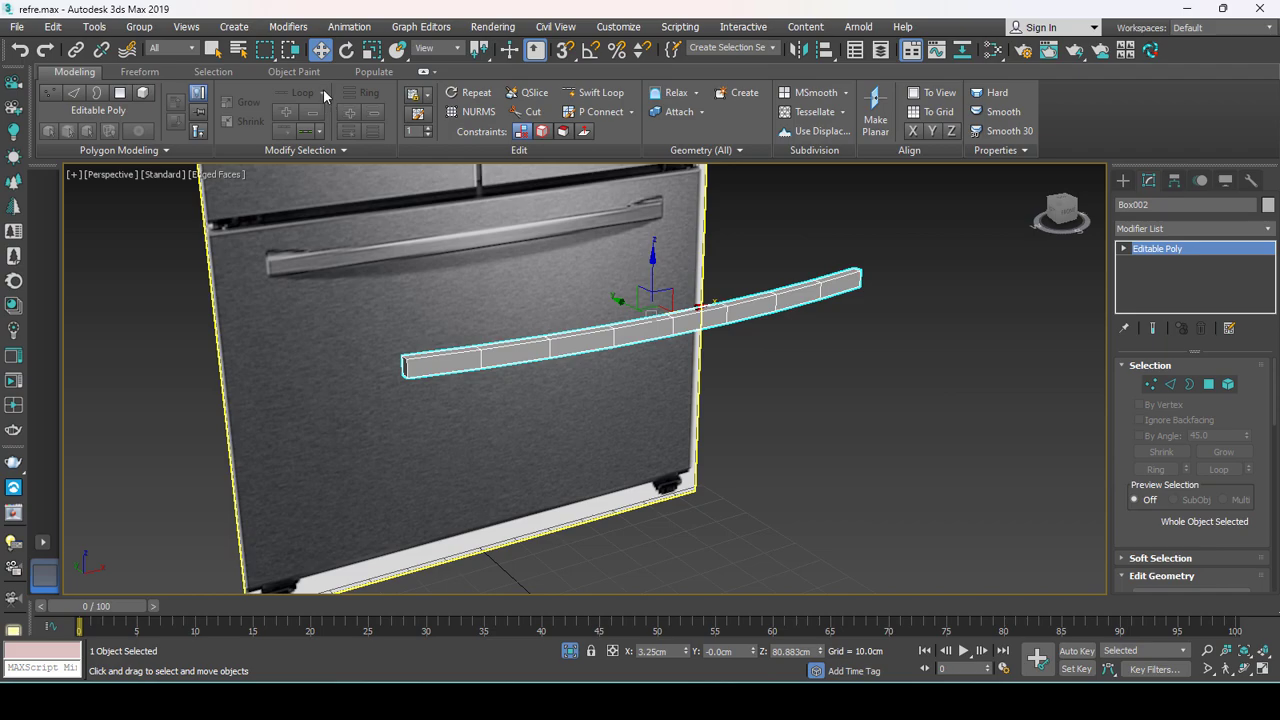
Add a Chamfer modifier to the handle with 2 segments.
{"action": "middle_click_drag", "start_coordinate": [598, 346], "coordinate": [564, 408], "text": "alt"}
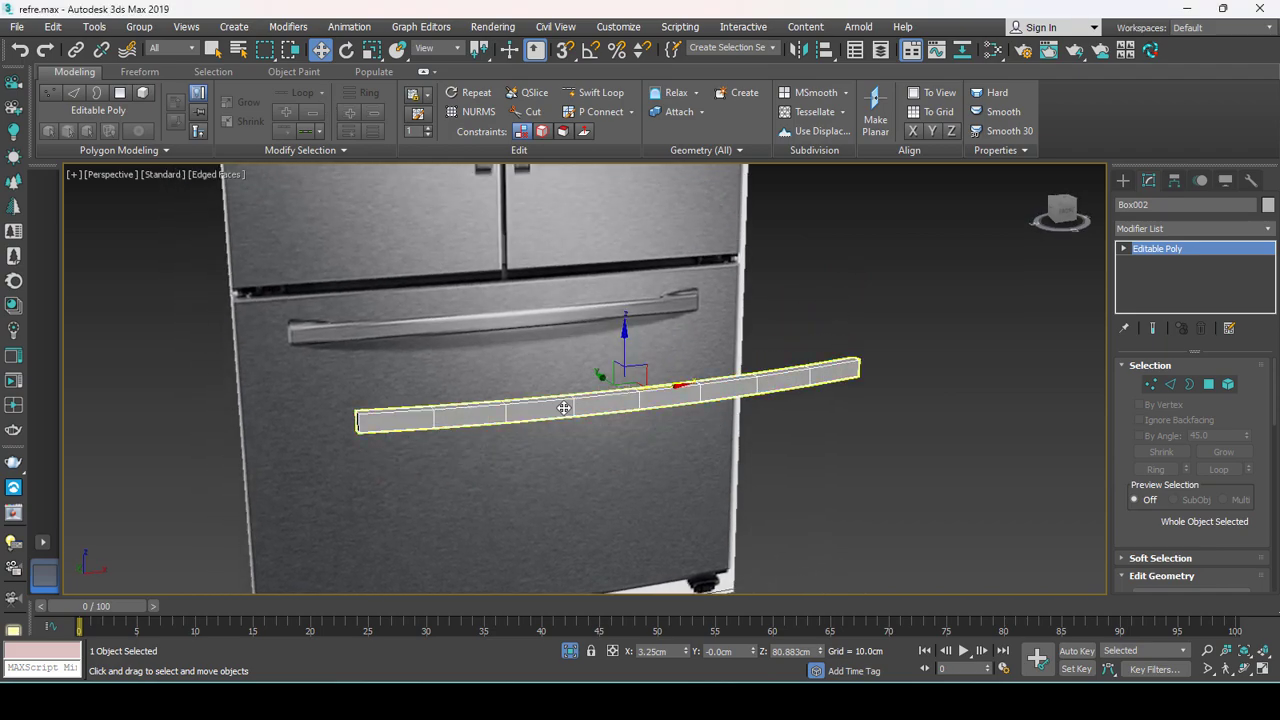
{"action": "middle_click_drag", "start_coordinate": [735, 388], "coordinate": [722, 388], "text": "alt"}
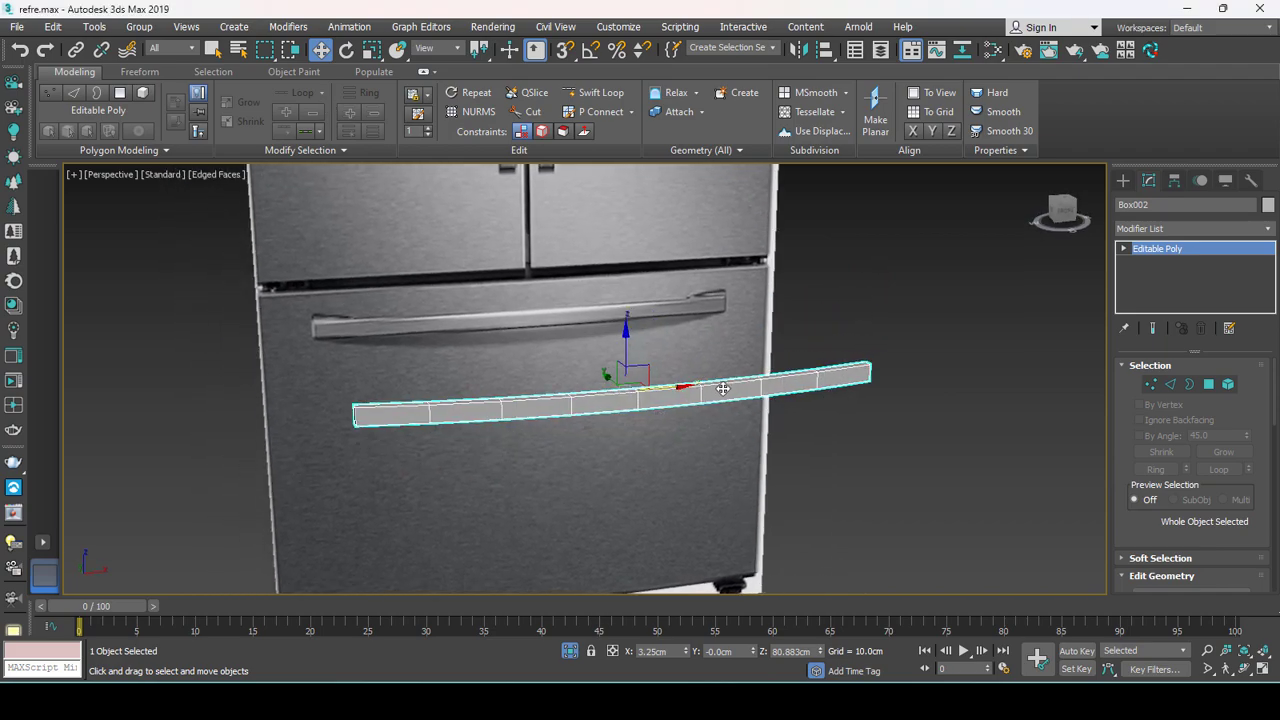
{"action": "left_click", "coordinate": [1206, 229]}
{"action": "type", "text": "ch"}
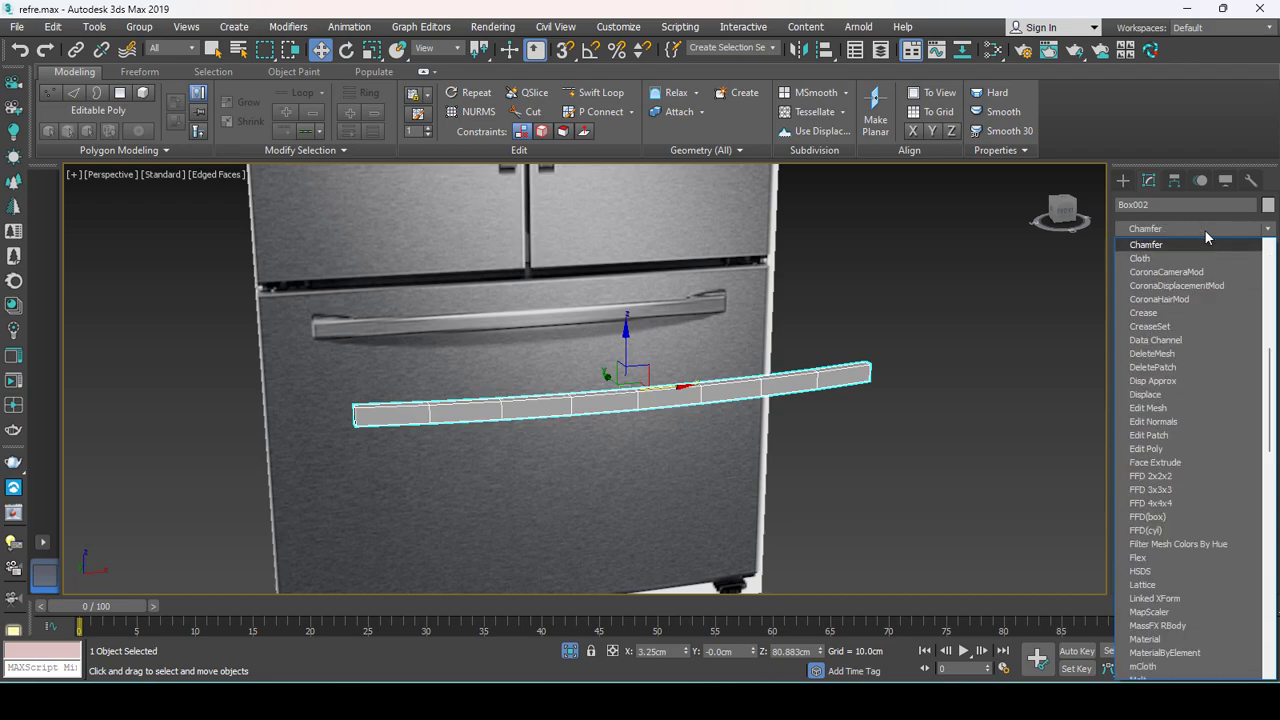
{"action": "left_click", "coordinate": [1181, 244]}
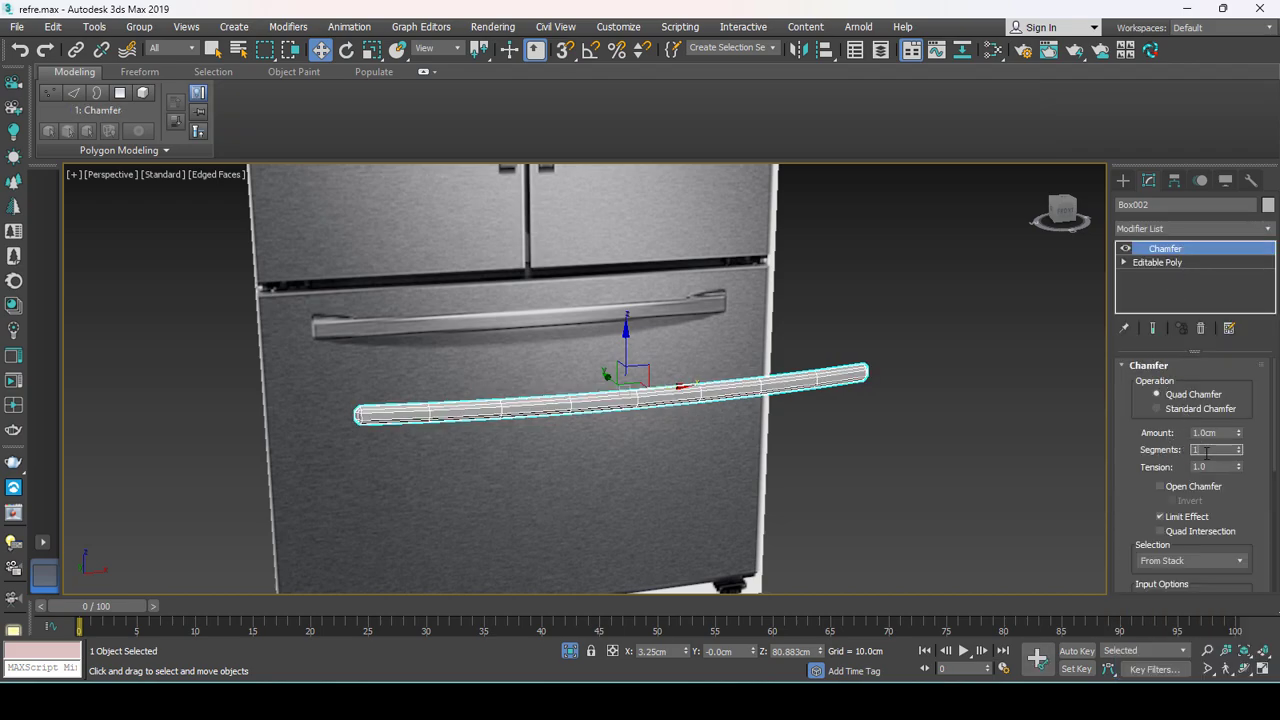
{"action": "type", "text": "2"}
{"action": "key", "text": "Tab"}
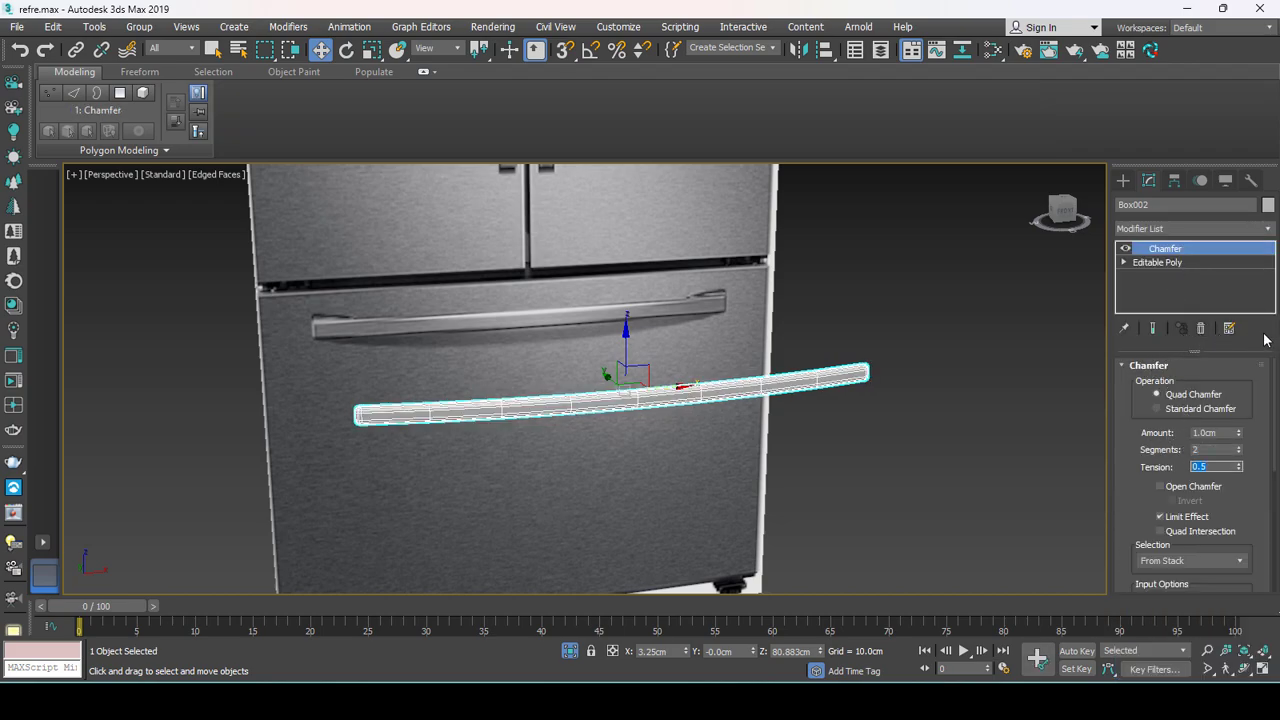
Set the chamfer amount to 0.11cm and check the rounded edges.
{"action": "right_click", "coordinate": [1240, 434]}
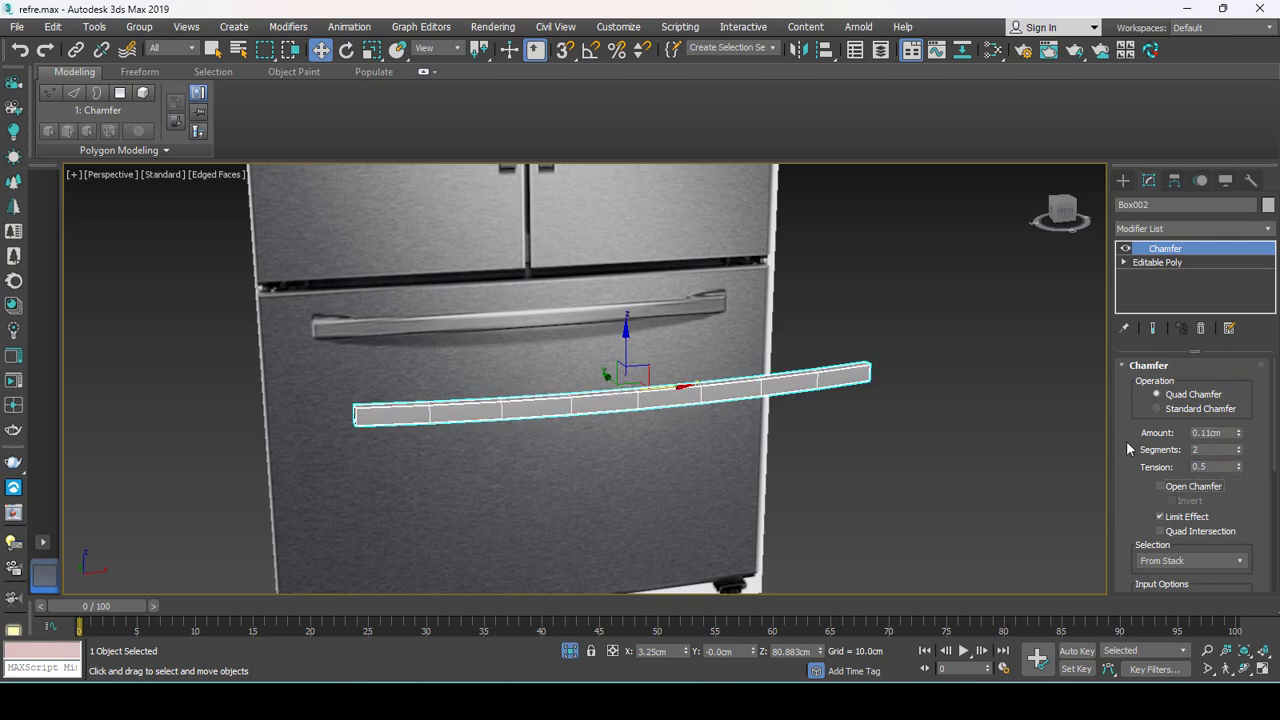
{"action": "scroll", "coordinate": [1133, 346], "scroll_direction": "down", "scroll_amount": 5}
{"action": "scroll", "coordinate": [699, 446], "scroll_direction": "up", "scroll_amount": 5}
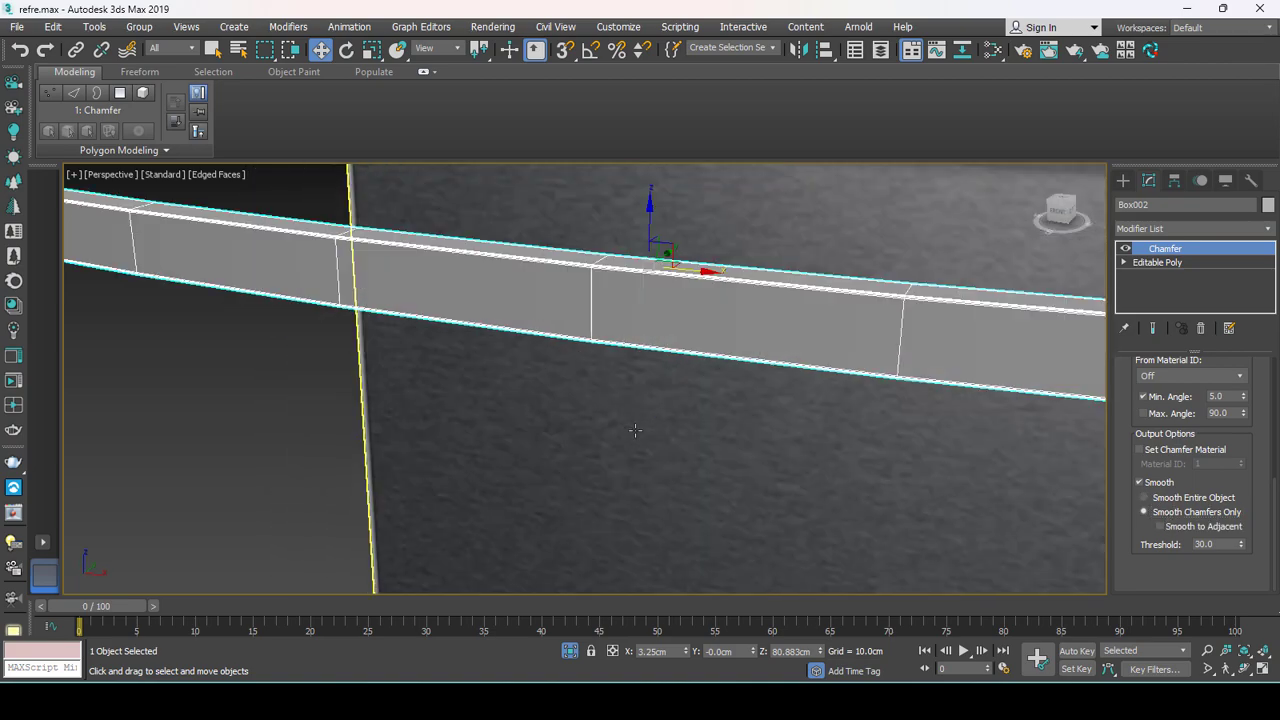
{"action": "scroll", "coordinate": [651, 422], "scroll_direction": "down", "scroll_amount": 3}
{"action": "scroll", "coordinate": [611, 385], "scroll_direction": "down", "scroll_amount": 4}
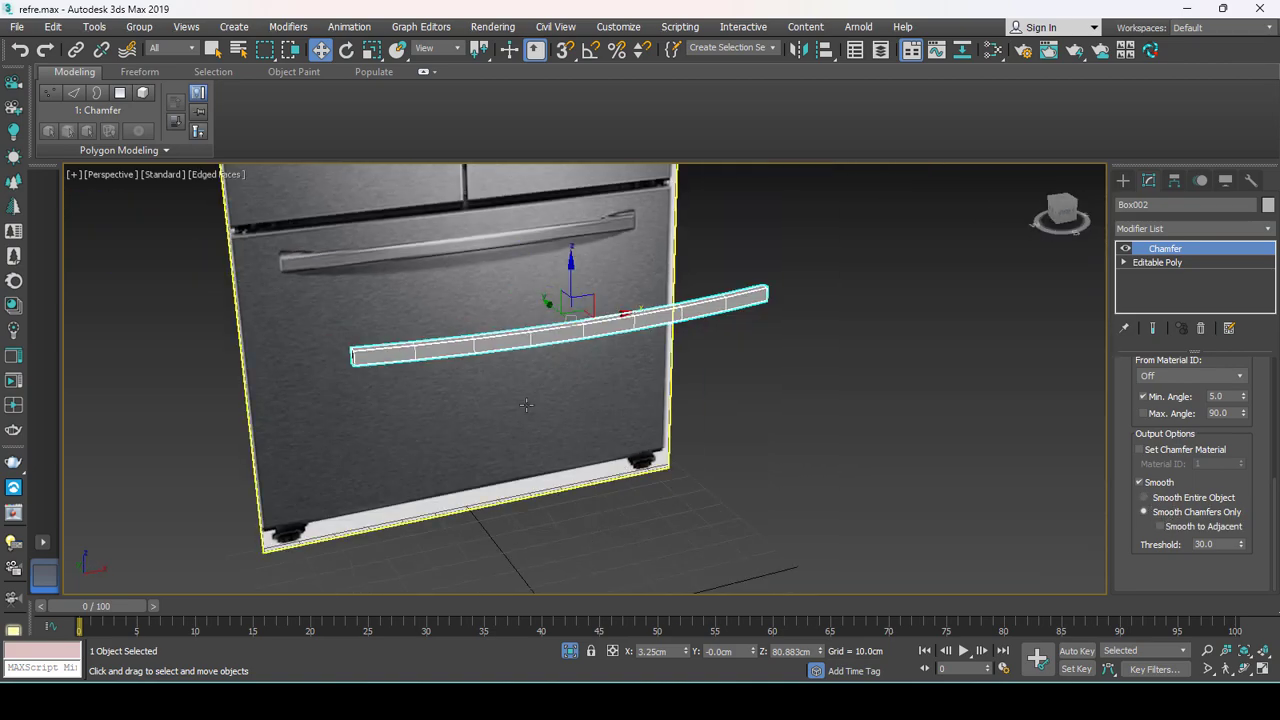
{"action": "mouse_move", "coordinate": [611, 385]}
{"action": "middle_mouse_down", "text": "alt"}
{"action": "mouse_move", "coordinate": [670, 335]}
{"action": "mouse_move", "coordinate": [643, 357]}
{"action": "middle_mouse_up", "text": "alt"}
{"action": "scroll", "coordinate": [688, 332], "scroll_direction": "up", "scroll_amount": 3}
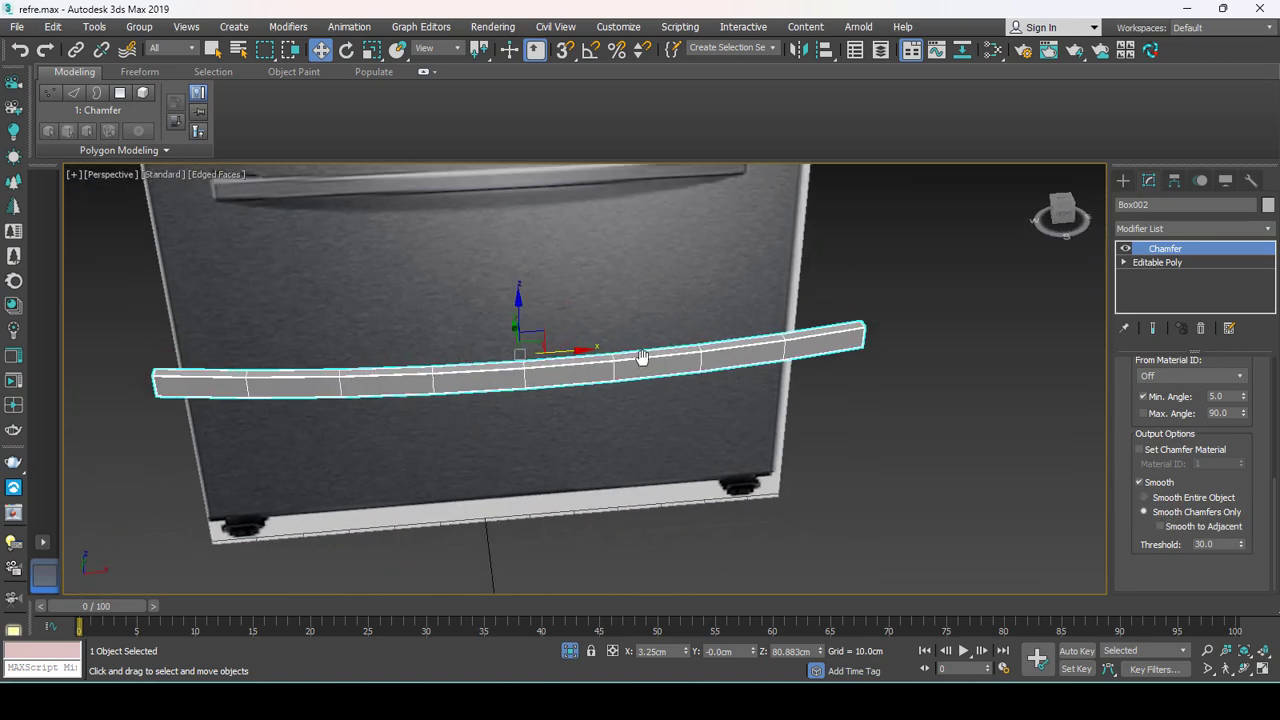
{"action": "scroll", "coordinate": [643, 357], "scroll_direction": "down", "scroll_amount": 2}
{"action": "left_click", "coordinate": [1190, 264]}
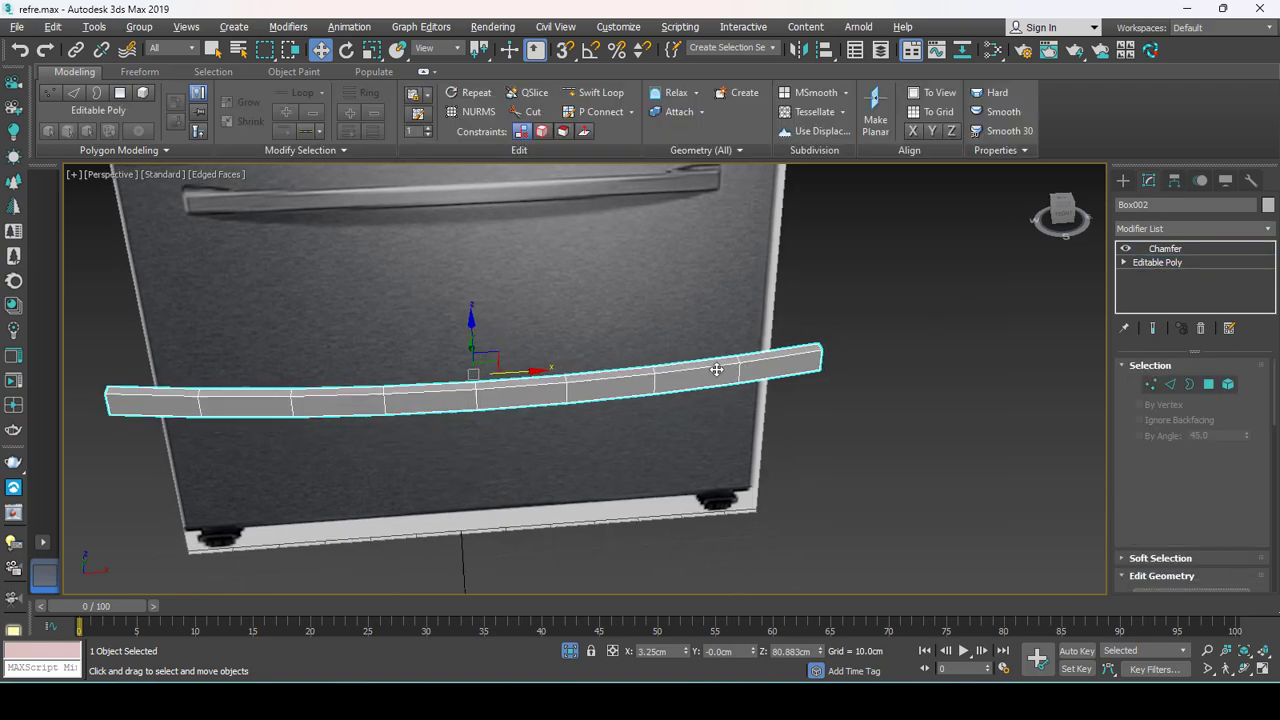
Add edge loops across the curved handle from a frontal view.
{"action": "mouse_move", "coordinate": [735, 368]}
{"action": "middle_mouse_down", "text": "alt"}
{"action": "mouse_move", "coordinate": [710, 351]}
{"action": "mouse_move", "coordinate": [580, 357]}
{"action": "mouse_move", "coordinate": [669, 347]}
{"action": "mouse_move", "coordinate": [650, 345]}
{"action": "middle_mouse_up", "text": "alt"}
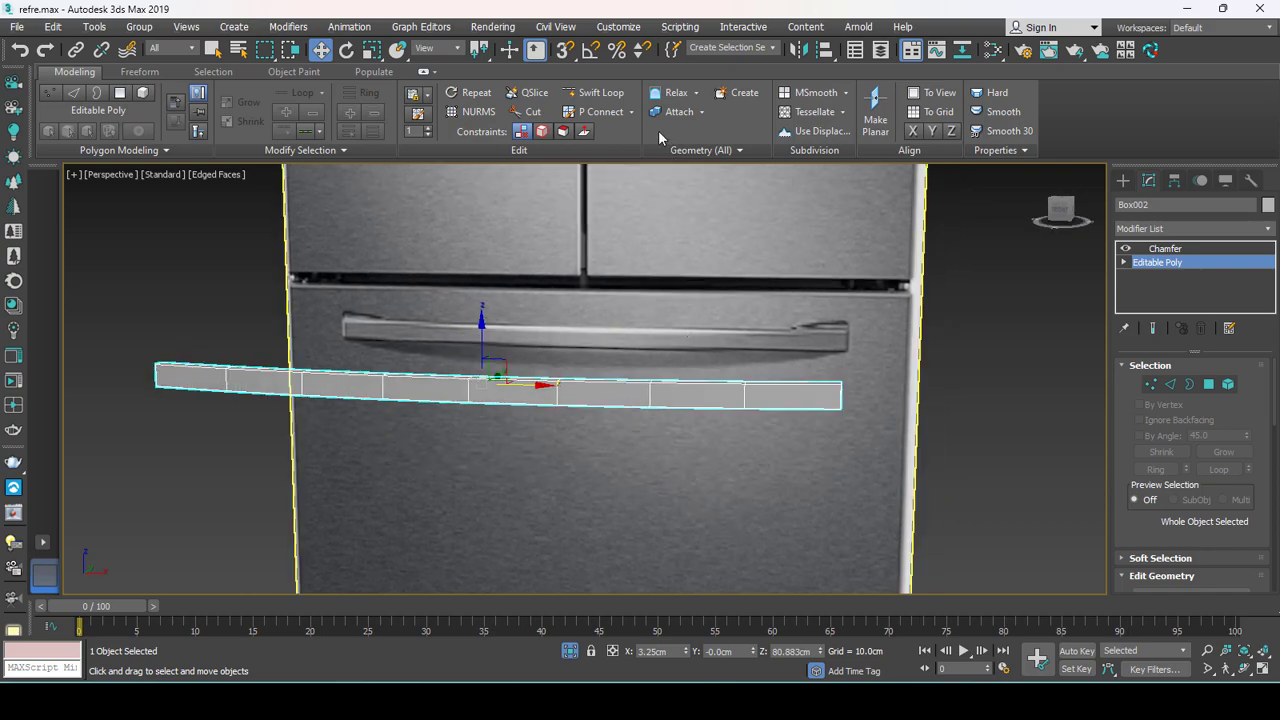
{"action": "left_click", "coordinate": [604, 95]}
{"action": "mouse_move", "coordinate": [790, 397]}
{"action": "middle_mouse_down", "text": "alt"}
{"action": "mouse_move", "coordinate": [697, 403]}
{"action": "mouse_move", "coordinate": [413, 361]}
{"action": "middle_mouse_up", "text": "alt"}
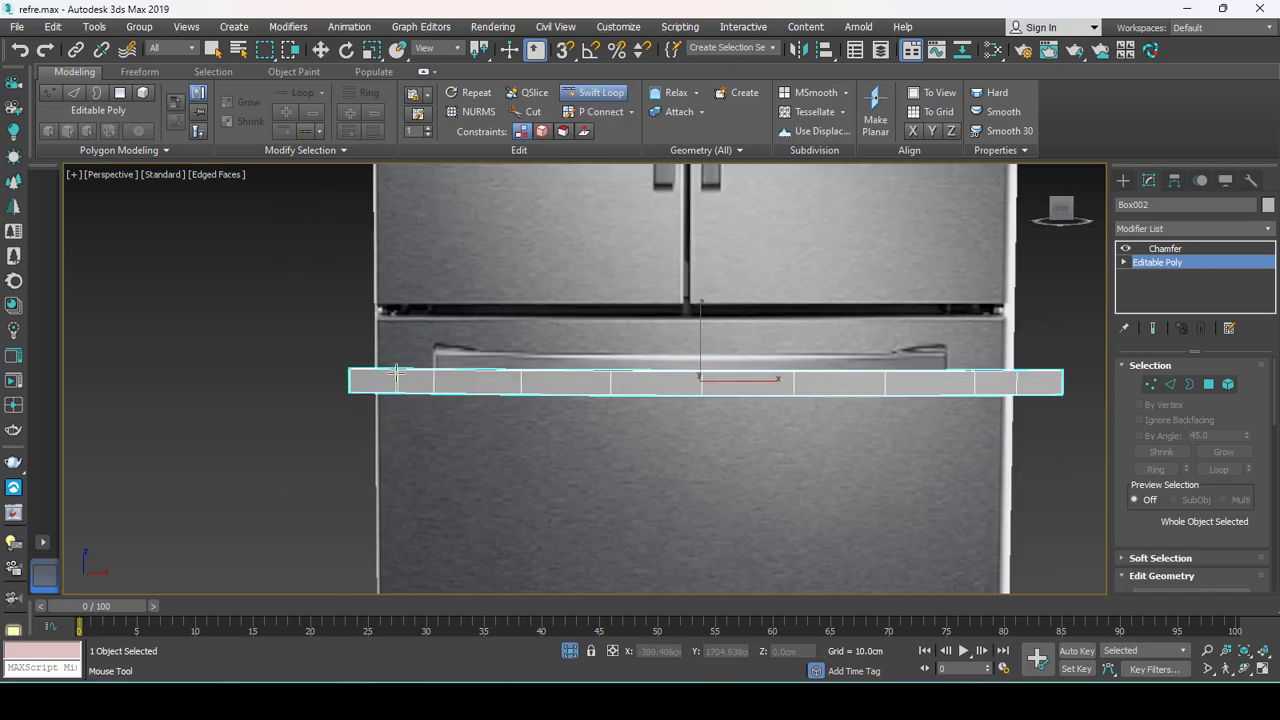
{"action": "right_click", "coordinate": [401, 372]}
{"action": "middle_click_drag", "start_coordinate": [401, 372], "coordinate": [814, 478], "text": "alt"}
Select both end polygons of the handle and extrude them once.
{"action": "key", "text": "4"}
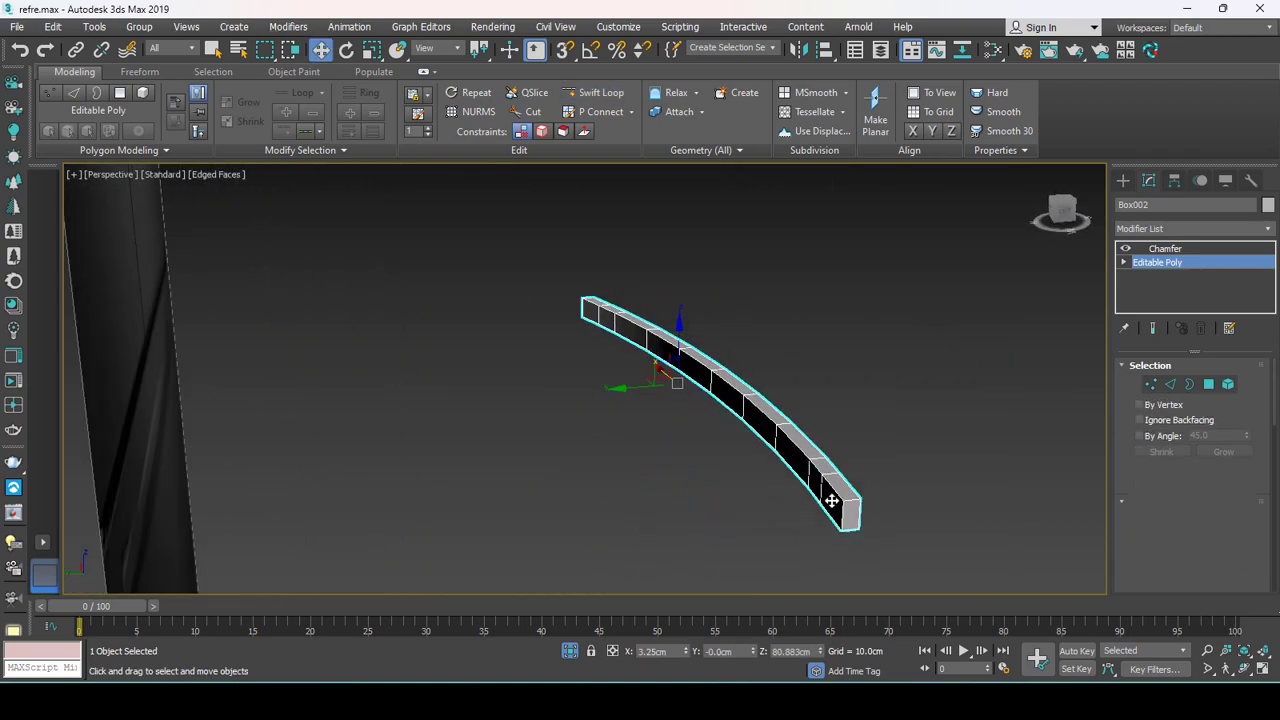
{"action": "left_click", "coordinate": [831, 500]}
{"action": "left_click", "coordinate": [594, 334], "text": "ctrl"}
{"action": "right_click", "coordinate": [594, 318]}
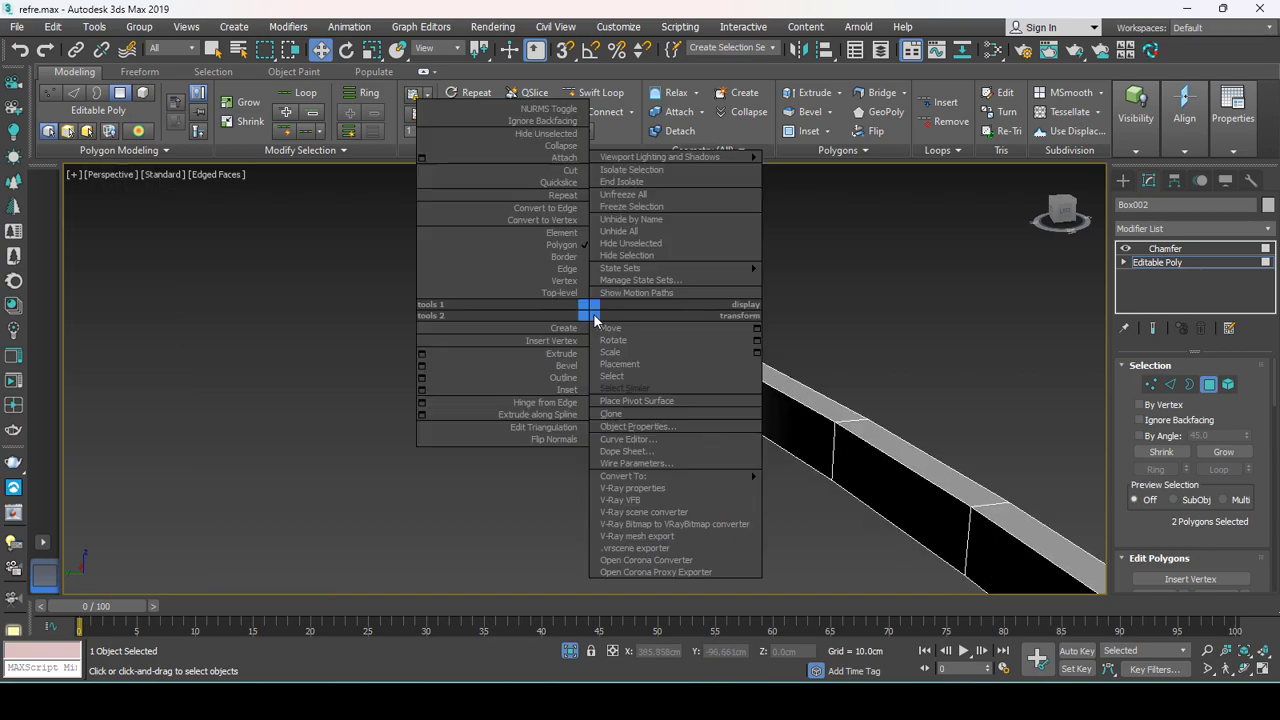
{"action": "left_click", "coordinate": [423, 354]}
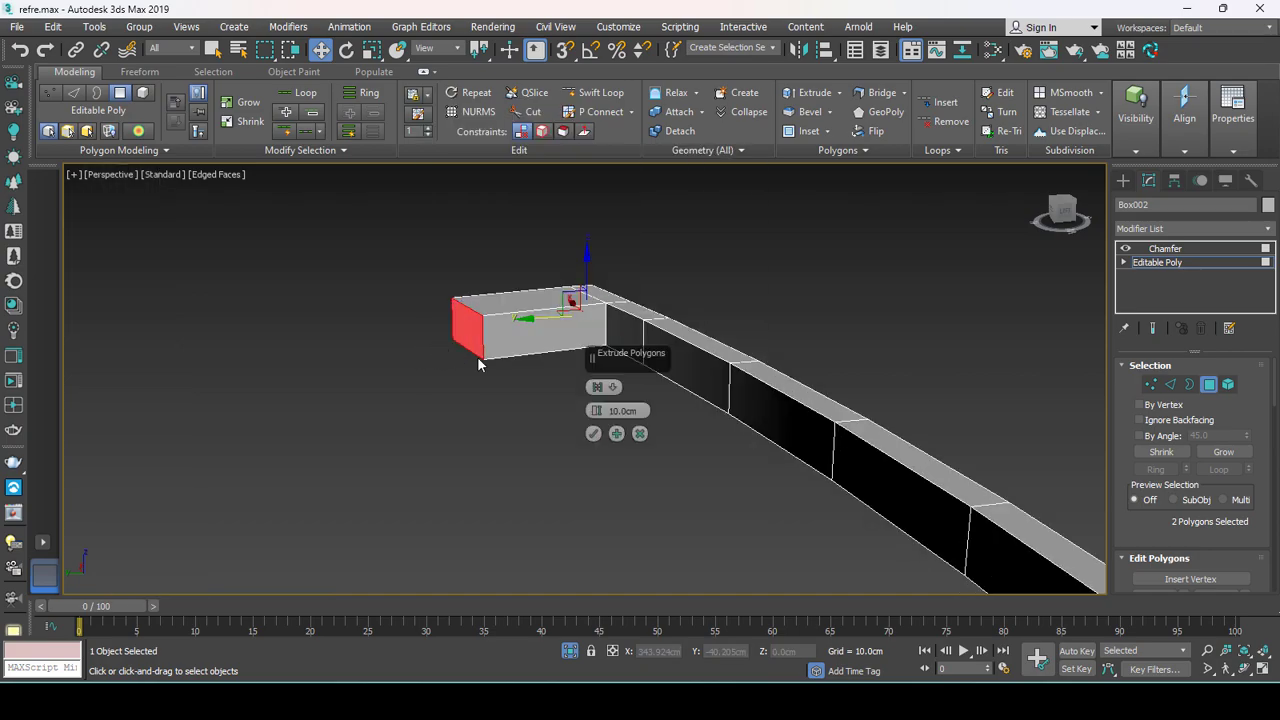
{"action": "left_click", "coordinate": [594, 431]}
Extrude the end polygons a second time, about 5.3cm, back toward the door.
{"action": "mouse_move", "coordinate": [610, 404]}
{"action": "middle_mouse_down", "text": "alt"}
{"action": "mouse_move", "coordinate": [592, 290]}
{"action": "mouse_move", "coordinate": [634, 403]}
{"action": "mouse_move", "coordinate": [593, 258]}
{"action": "middle_mouse_up", "text": "alt"}
{"action": "middle_click_drag", "start_coordinate": [562, 211], "coordinate": [618, 336], "text": "alt"}
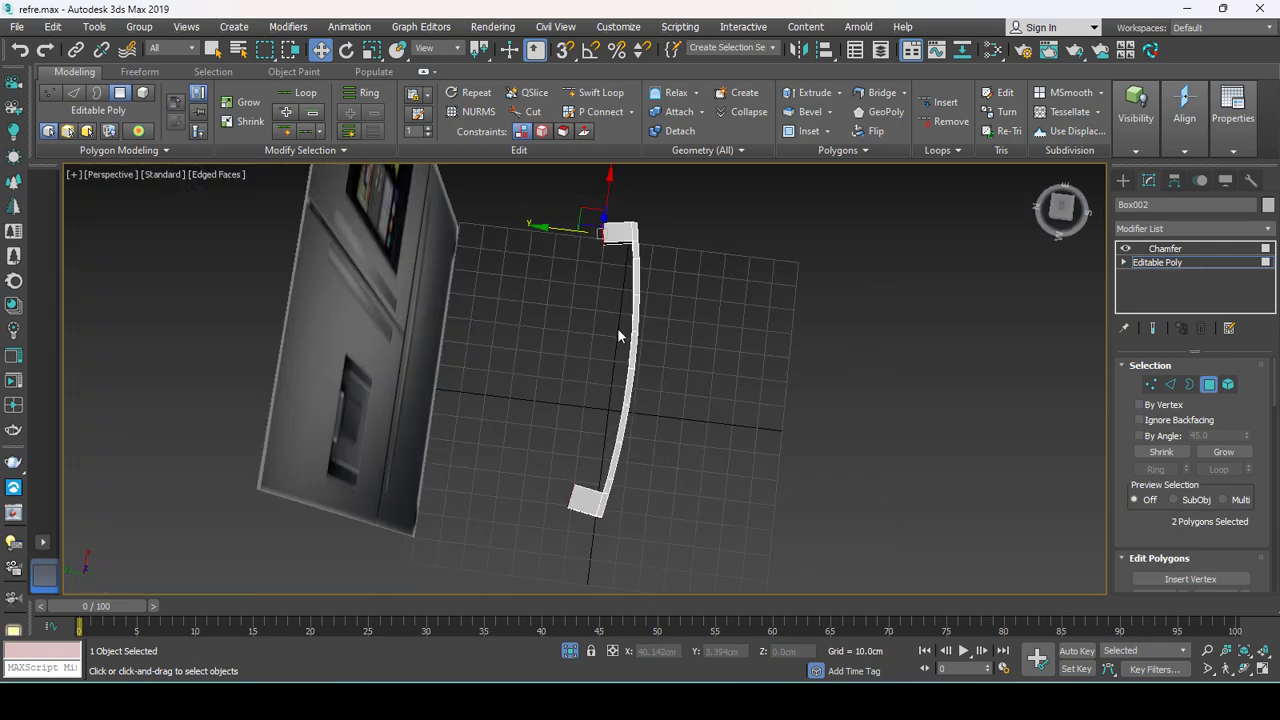
{"action": "right_click", "coordinate": [606, 232]}
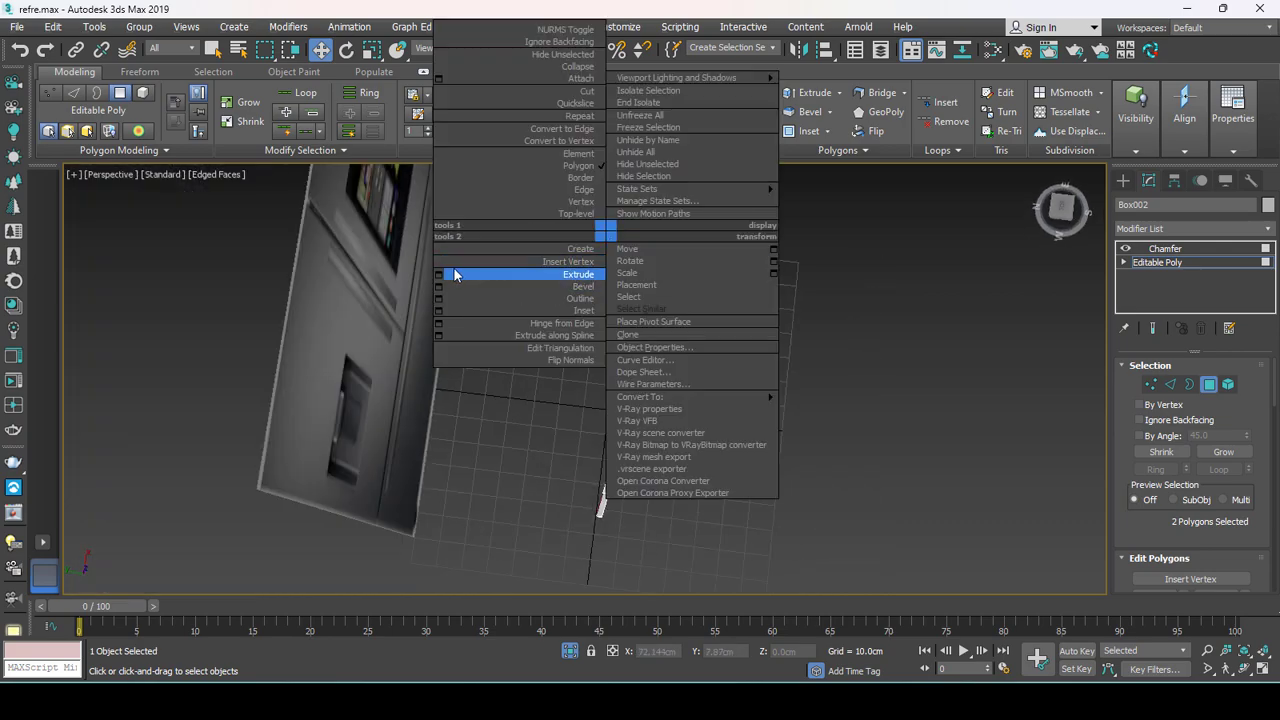
{"action": "left_click", "coordinate": [443, 273]}
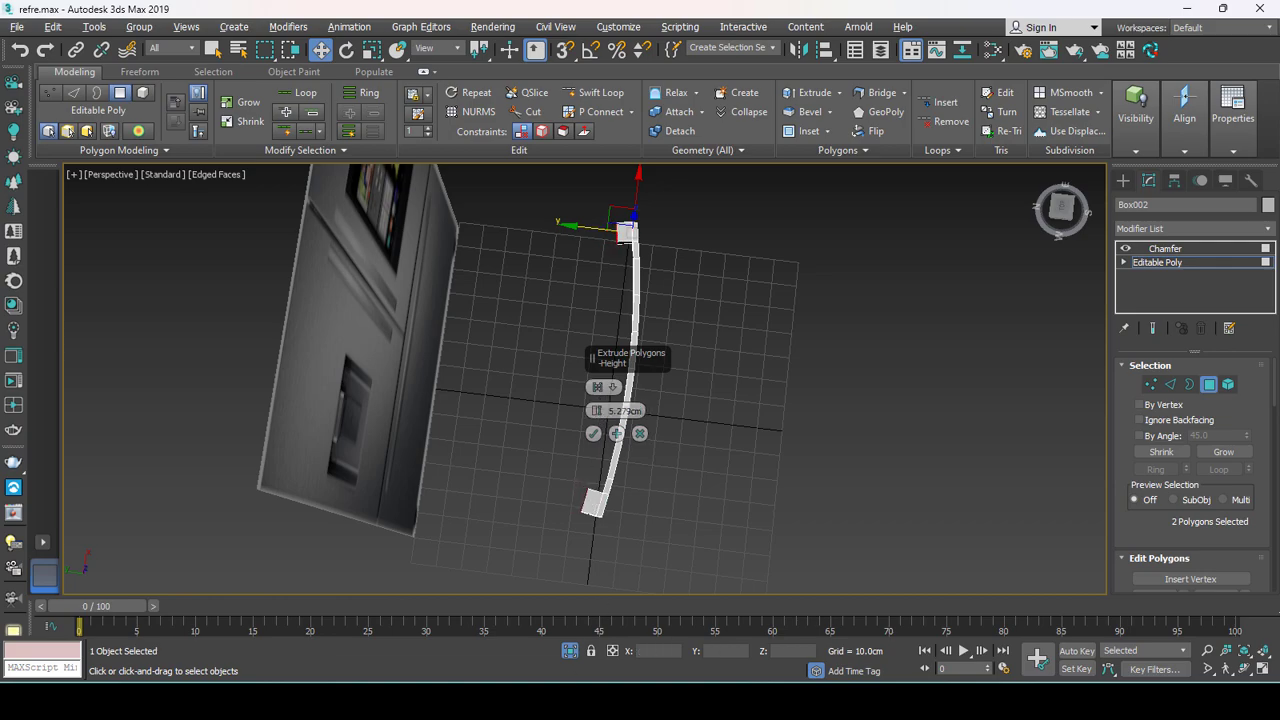
{"action": "left_click", "coordinate": [594, 434]}
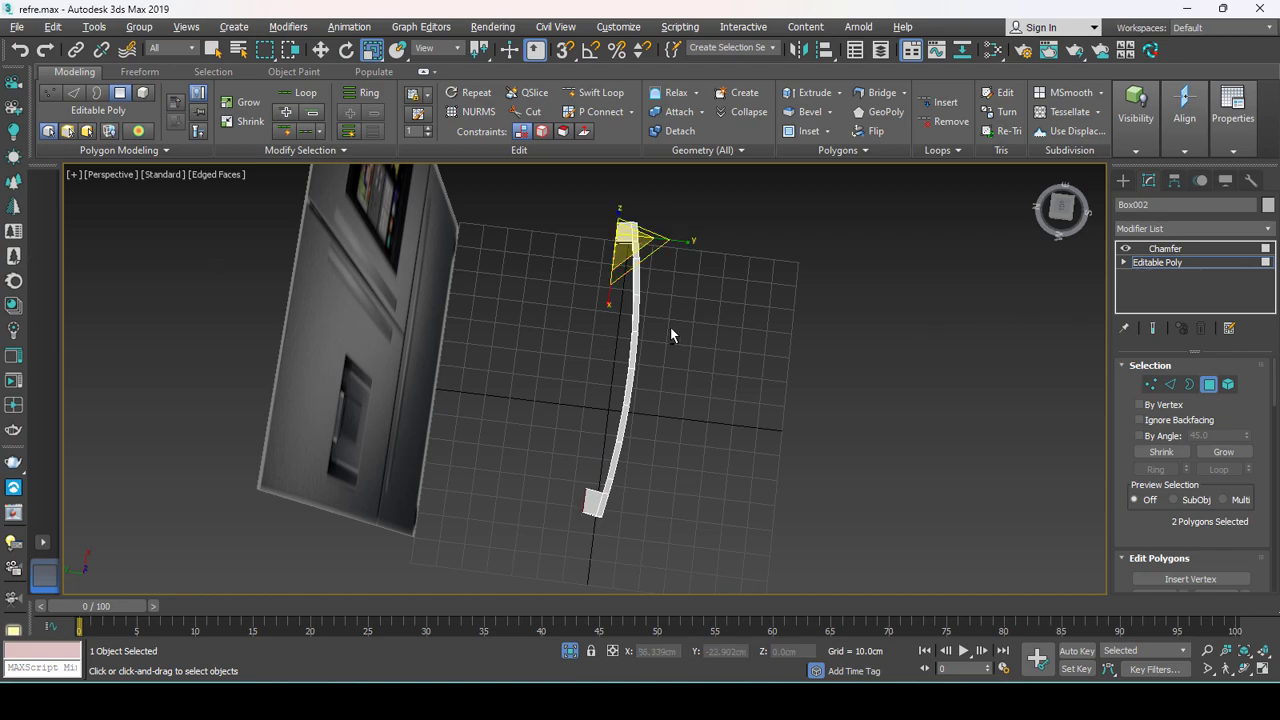
Add an edge loop near the handle end and return to the Chamfer modifier.
{"action": "middle_click_drag", "start_coordinate": [670, 327], "coordinate": [589, 274], "text": "alt"}
{"action": "key", "text": "w"}
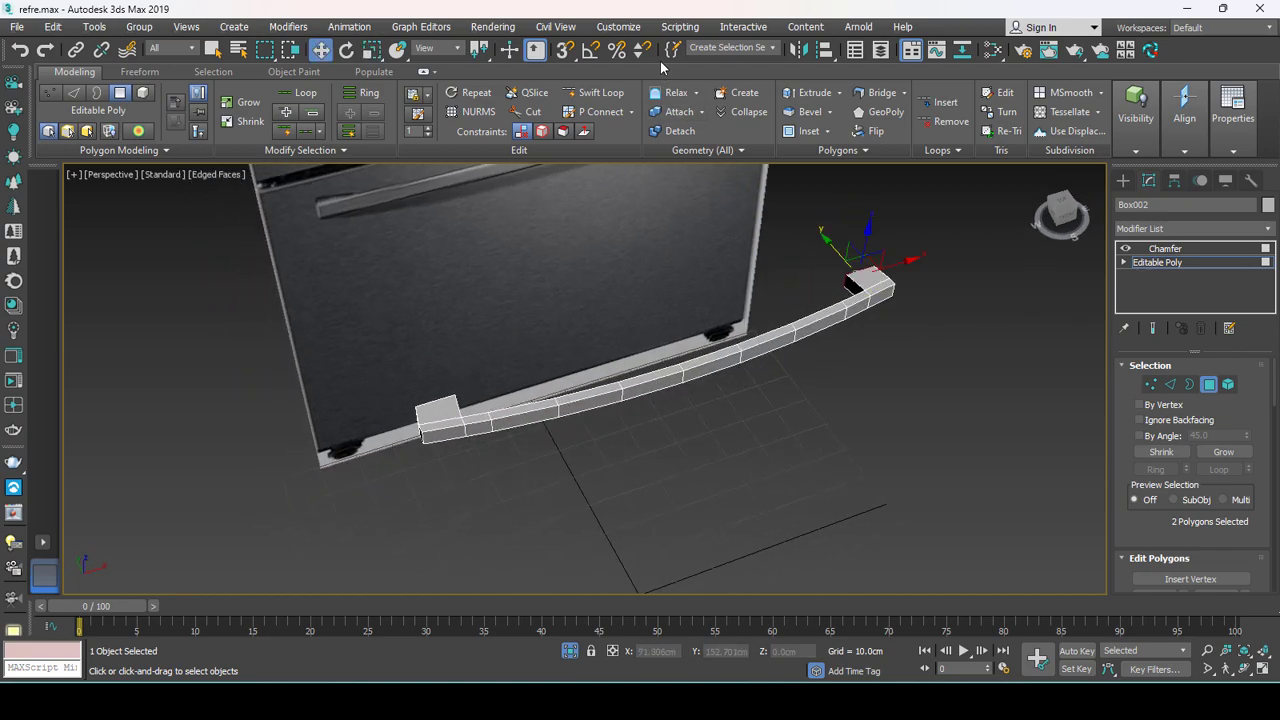
{"action": "left_click", "coordinate": [576, 100]}
{"action": "scroll", "coordinate": [443, 483], "scroll_direction": "up", "scroll_amount": 3}
{"action": "scroll", "coordinate": [471, 434], "scroll_direction": "up", "scroll_amount": 2}
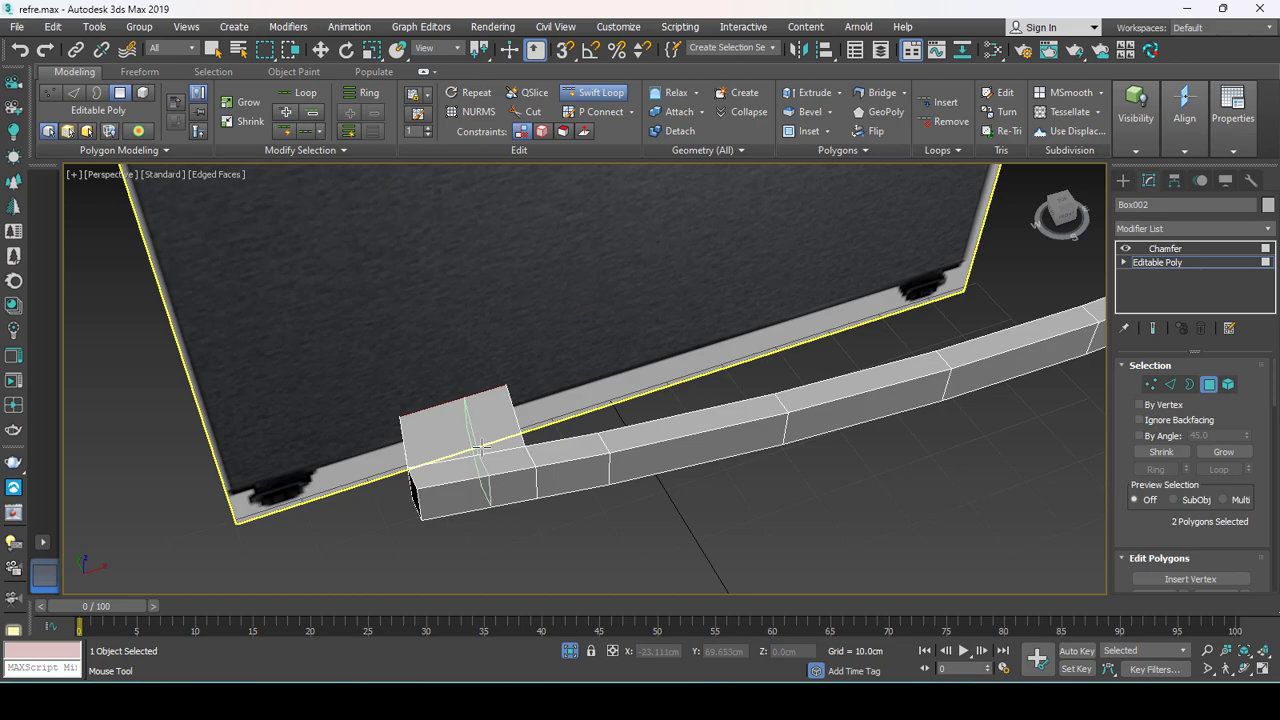
{"action": "scroll", "coordinate": [520, 443], "scroll_direction": "down", "scroll_amount": 5}
{"action": "middle_click_drag", "start_coordinate": [560, 420], "coordinate": [640, 330], "text": "alt"}
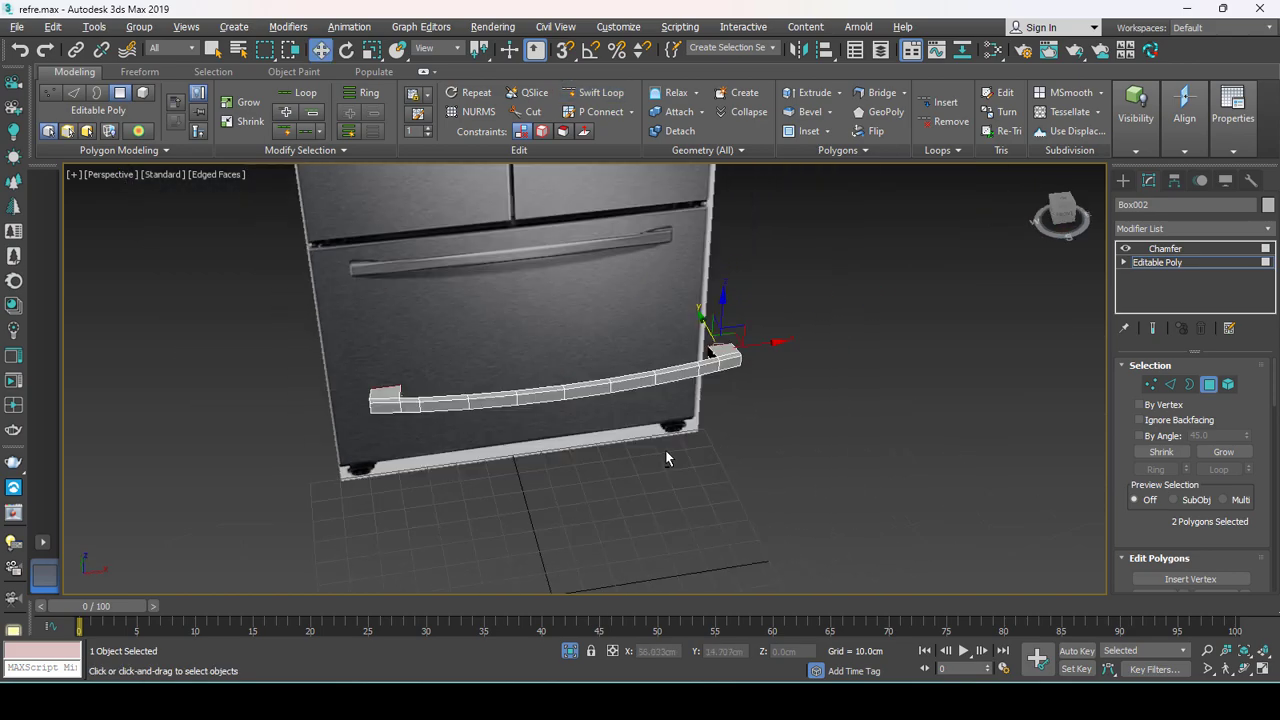
{"action": "key", "text": "w"}
{"action": "left_click", "coordinate": [1180, 248]}
Shift the inner corner edges where the posts meet the bar into diagonal slopes, then exit Edge mode.
{"action": "mouse_move", "coordinate": [674, 400]}
{"action": "middle_mouse_down", "text": "alt"}
{"action": "mouse_move", "coordinate": [604, 376]}
{"action": "mouse_move", "coordinate": [600, 420]}
{"action": "mouse_move", "coordinate": [866, 340]}
{"action": "middle_mouse_up", "text": "alt"}
{"action": "scroll", "coordinate": [600, 420], "scroll_direction": "up", "scroll_amount": 3}
{"action": "left_click", "coordinate": [1160, 262]}
{"action": "key", "text": "2"}
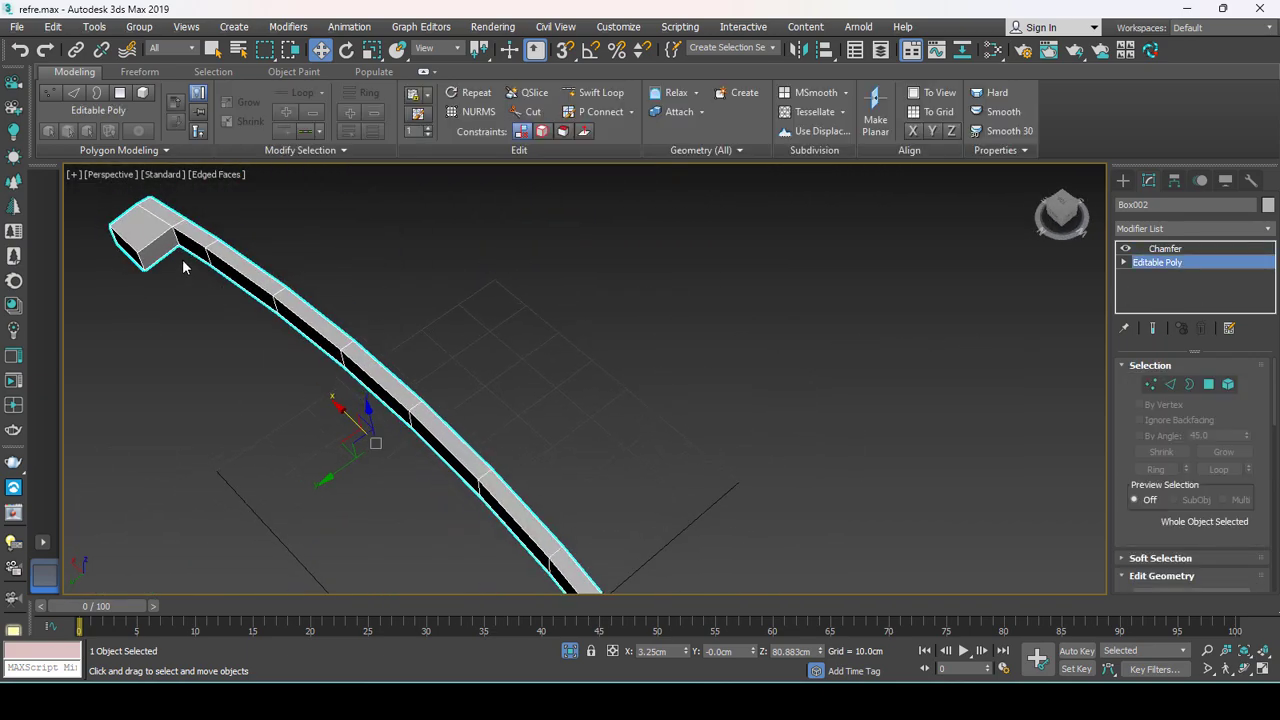
{"action": "mouse_move", "coordinate": [300, 330]}
{"action": "middle_mouse_down", "text": "alt"}
{"action": "mouse_move", "coordinate": [162, 240]}
{"action": "mouse_move", "coordinate": [194, 246]}
{"action": "mouse_move", "coordinate": [292, 346]}
{"action": "mouse_move", "coordinate": [264, 348]}
{"action": "middle_mouse_up", "text": "alt"}
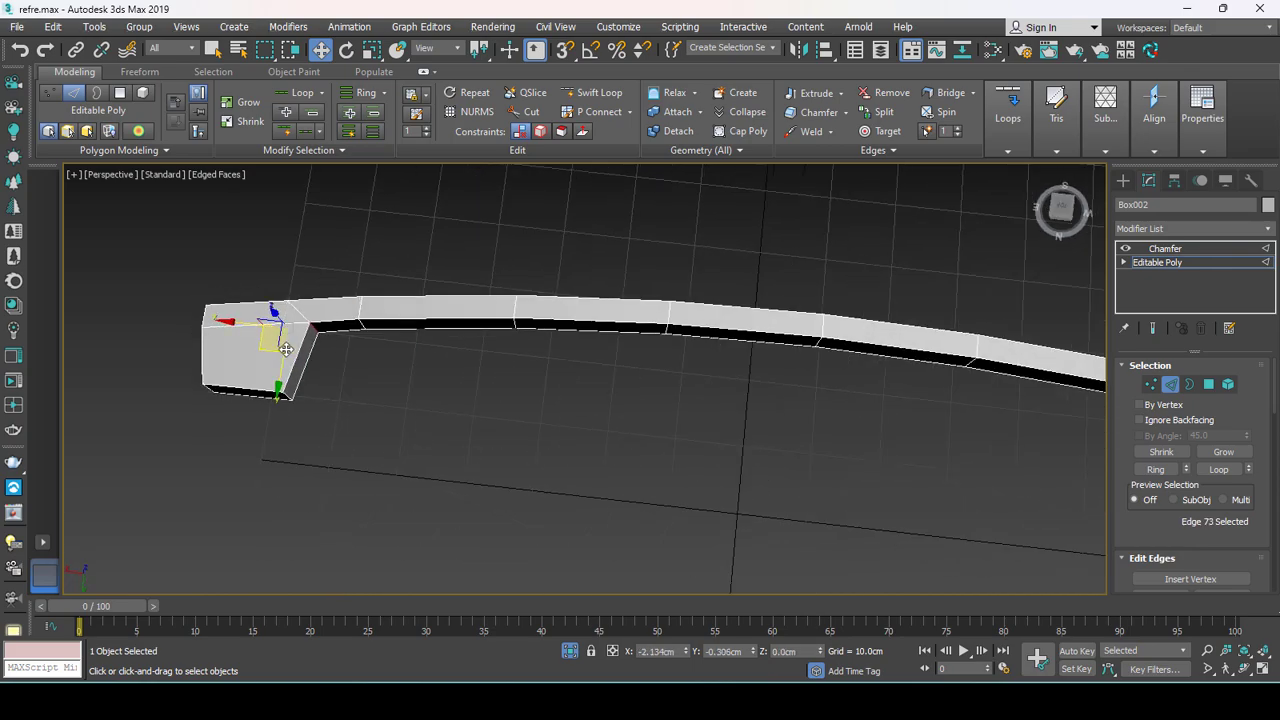
{"action": "left_click_drag", "start_coordinate": [286, 349], "coordinate": [299, 352]}
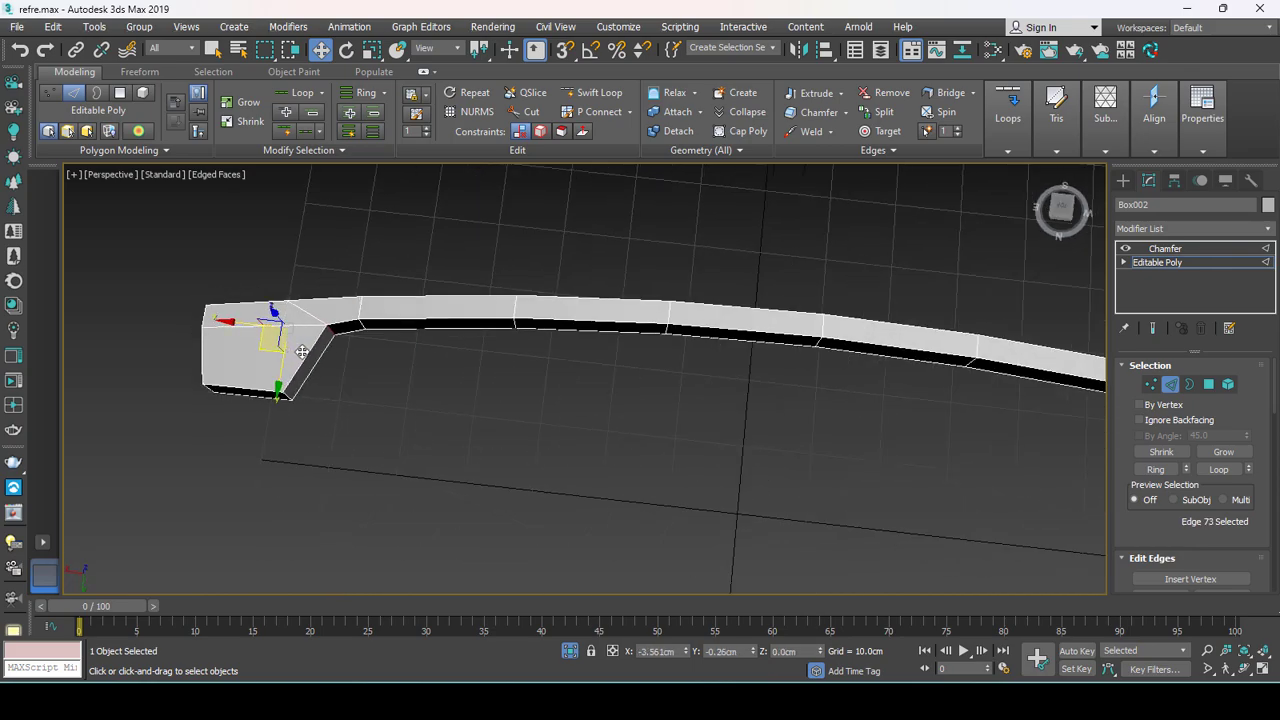
{"action": "scroll", "coordinate": [580, 394], "scroll_direction": "down", "scroll_amount": 3}
{"action": "mouse_move", "coordinate": [580, 394]}
{"action": "middle_mouse_down", "text": "alt"}
{"action": "mouse_move", "coordinate": [880, 280]}
{"action": "mouse_move", "coordinate": [786, 333]}
{"action": "middle_mouse_up", "text": "alt"}
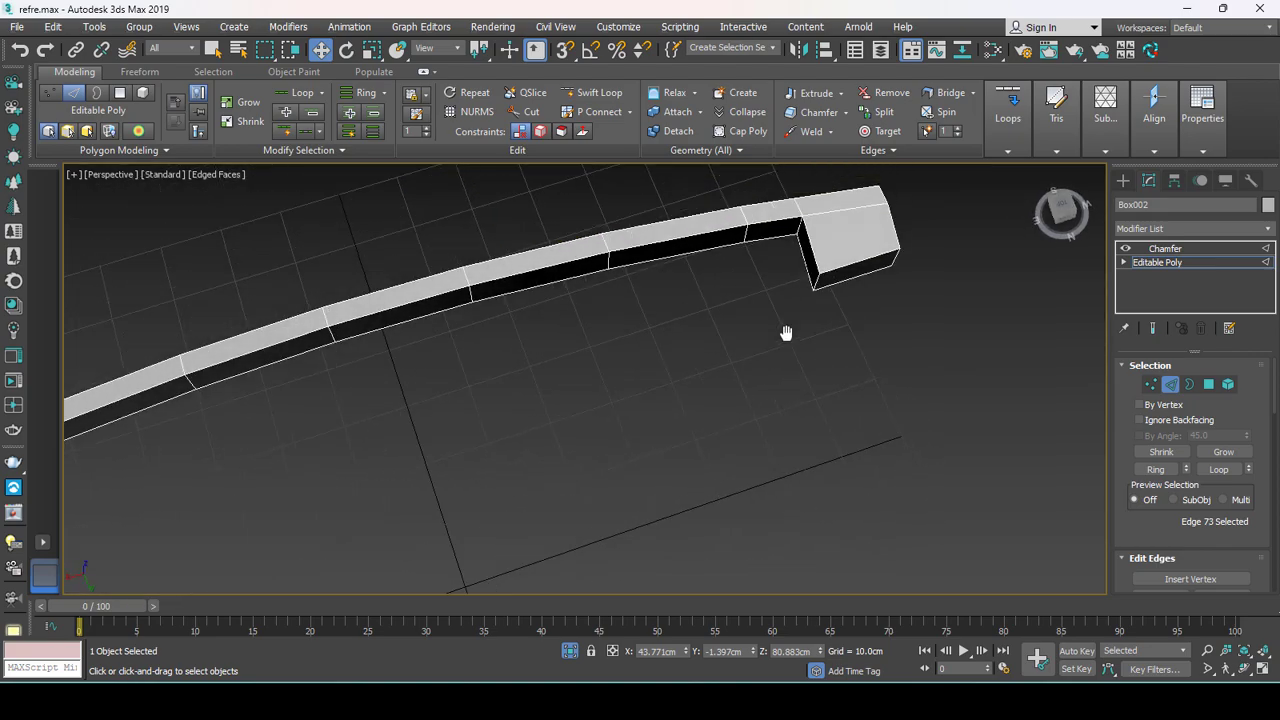
{"action": "scroll", "coordinate": [795, 236], "scroll_direction": "up", "scroll_amount": 3}
{"action": "scroll", "coordinate": [775, 231], "scroll_direction": "down", "scroll_amount": 2}
{"action": "mouse_move", "coordinate": [775, 231]}
{"action": "middle_mouse_down"}
{"action": "mouse_move", "coordinate": [721, 424]}
{"action": "mouse_move", "coordinate": [609, 457]}
{"action": "mouse_move", "coordinate": [649, 449]}
{"action": "mouse_move", "coordinate": [650, 460]}
{"action": "middle_mouse_up"}
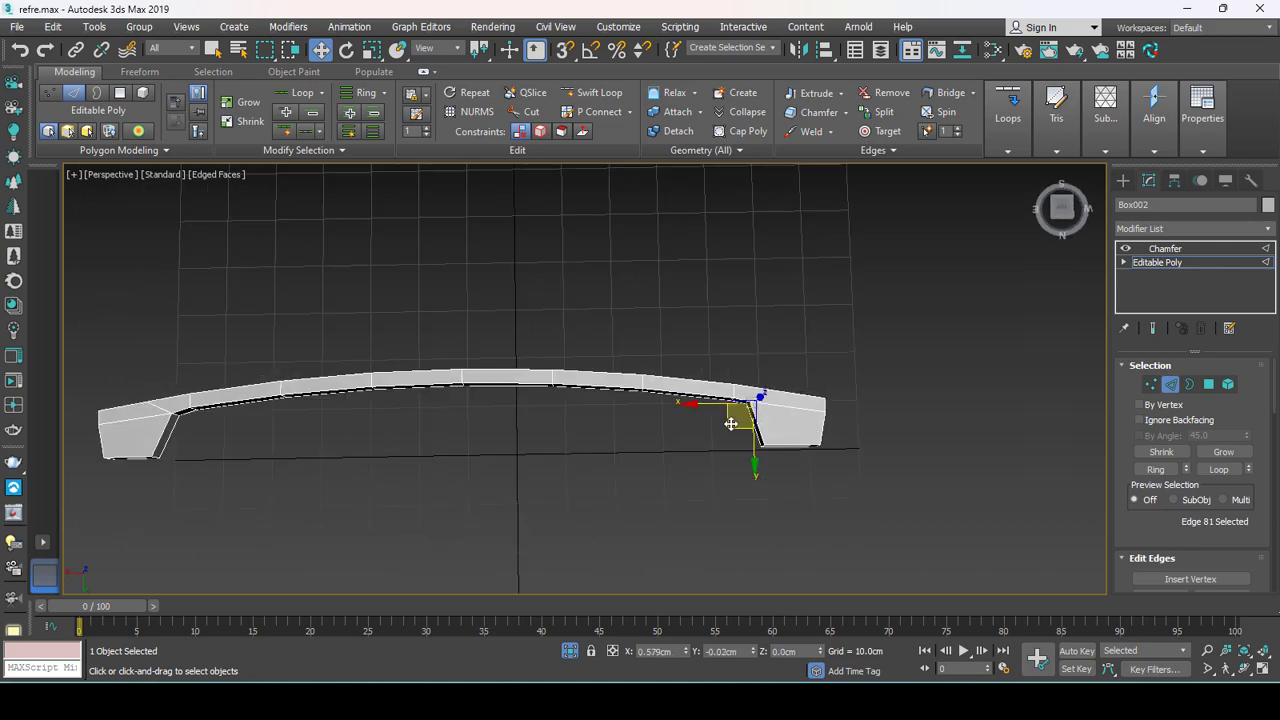
{"action": "left_click", "coordinate": [1157, 262]}
Move the chamfered handle Box002 onto the lower drawer front and check it from the front.
{"action": "left_click", "coordinate": [1165, 248]}
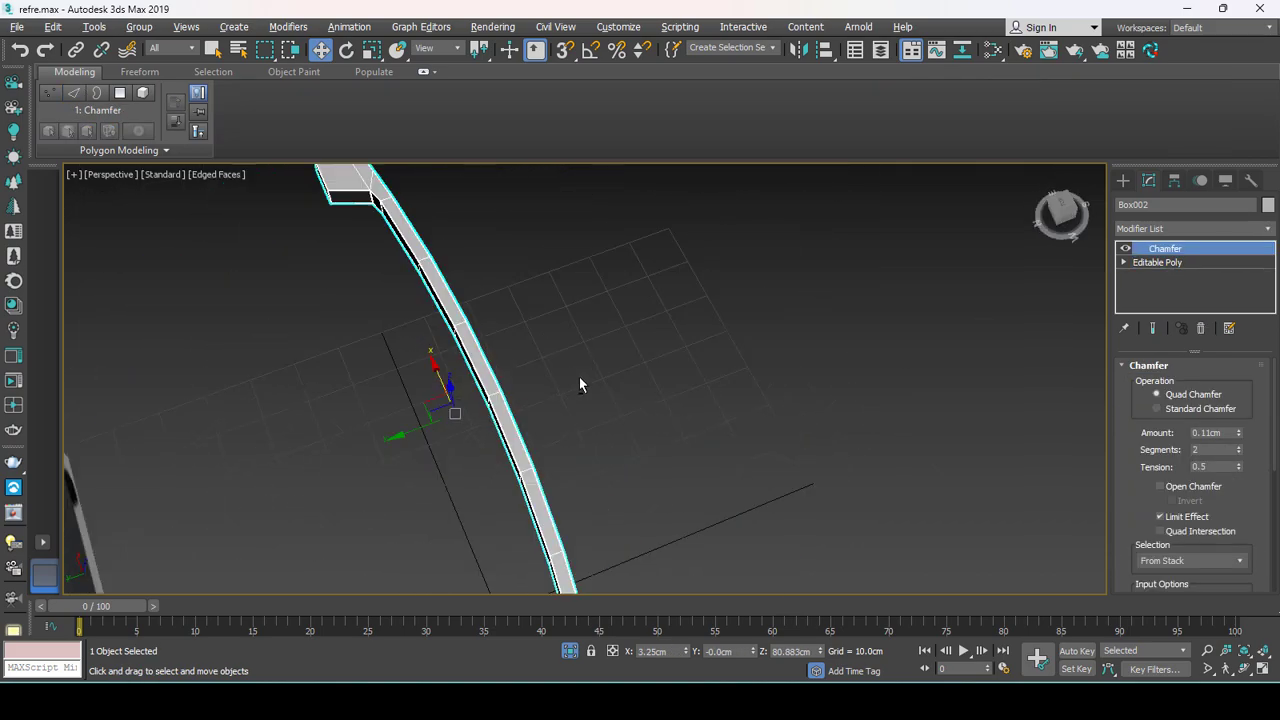
{"action": "mouse_move", "coordinate": [580, 377]}
{"action": "middle_mouse_down", "text": "alt"}
{"action": "mouse_move", "coordinate": [465, 443]}
{"action": "mouse_move", "coordinate": [528, 446]}
{"action": "middle_mouse_up", "text": "alt"}
{"action": "scroll", "coordinate": [578, 590], "scroll_direction": "down", "scroll_amount": 5}
{"action": "left_click_drag", "start_coordinate": [512, 437], "coordinate": [614, 454]}
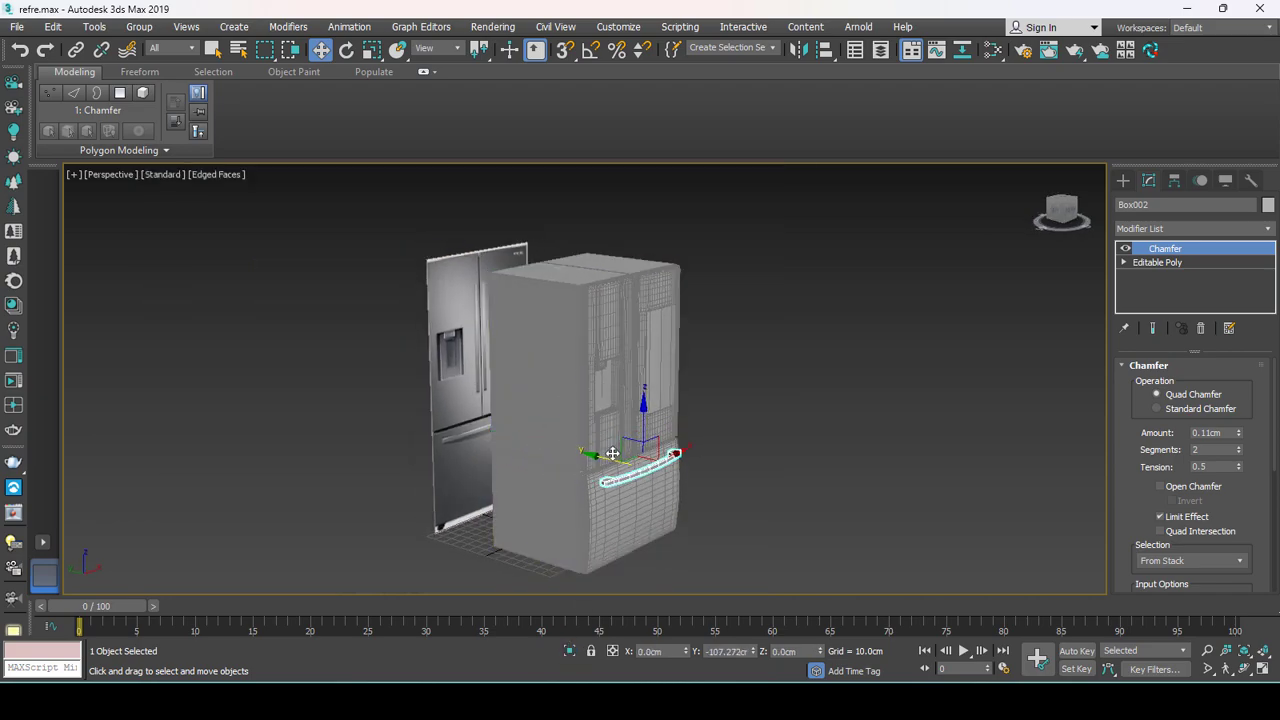
{"action": "scroll", "coordinate": [610, 453], "scroll_direction": "up", "scroll_amount": 2}
{"action": "scroll", "coordinate": [620, 440], "scroll_direction": "up", "scroll_amount": 2}
{"action": "scroll", "coordinate": [673, 398], "scroll_direction": "up", "scroll_amount": 3}
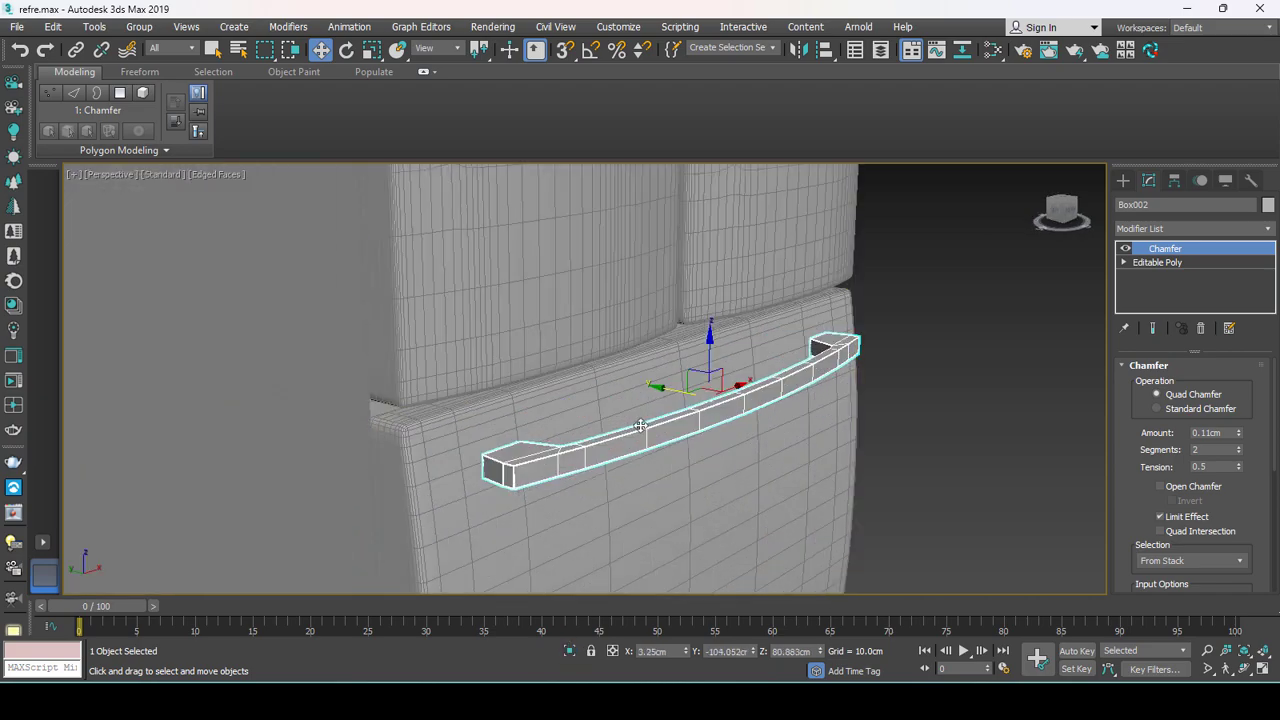
{"action": "middle_click_drag", "start_coordinate": [673, 398], "coordinate": [632, 422], "text": "alt"}
{"action": "scroll", "coordinate": [632, 422], "scroll_direction": "down", "scroll_amount": 3}
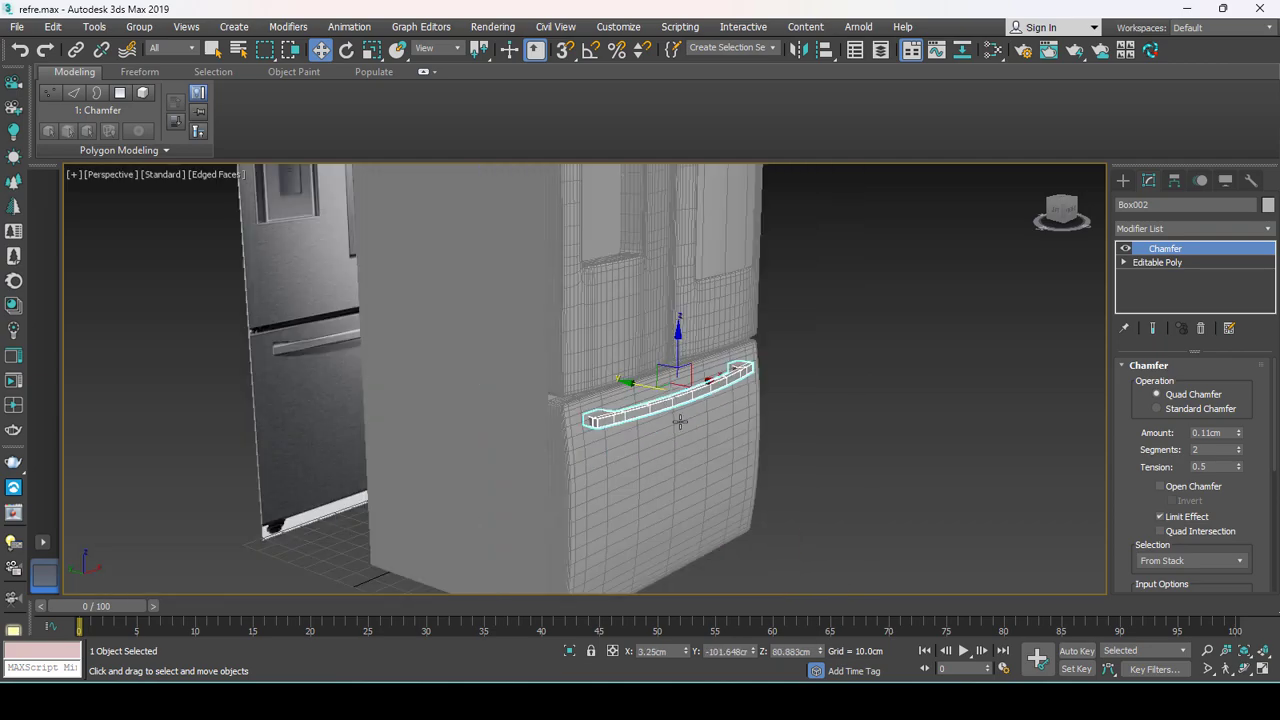
{"action": "scroll", "coordinate": [632, 422], "scroll_direction": "up", "scroll_amount": 3}
{"action": "scroll", "coordinate": [632, 422], "scroll_direction": "down", "scroll_amount": 3}
Hide the wireframe edges, view the whole fridge, and reselect the drawer handle.
{"action": "key", "text": "F4"}
{"action": "left_click", "coordinate": [768, 443]}
{"action": "left_click", "coordinate": [614, 446]}
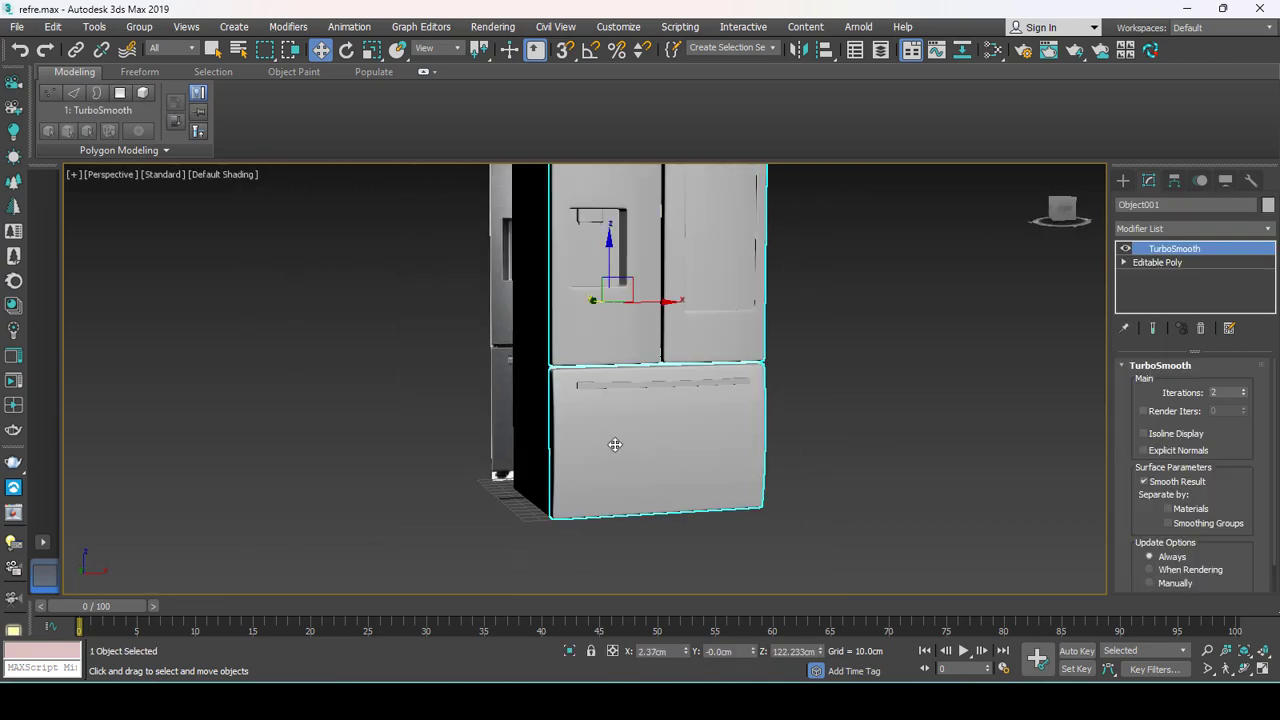
{"action": "mouse_move", "coordinate": [614, 446]}
{"action": "middle_mouse_down", "text": "alt"}
{"action": "mouse_move", "coordinate": [550, 470]}
{"action": "mouse_move", "coordinate": [606, 486]}
{"action": "mouse_move", "coordinate": [626, 434]}
{"action": "mouse_move", "coordinate": [684, 472]}
{"action": "mouse_move", "coordinate": [770, 457]}
{"action": "mouse_move", "coordinate": [733, 453]}
{"action": "middle_mouse_up", "text": "alt"}
{"action": "left_click", "coordinate": [620, 430]}
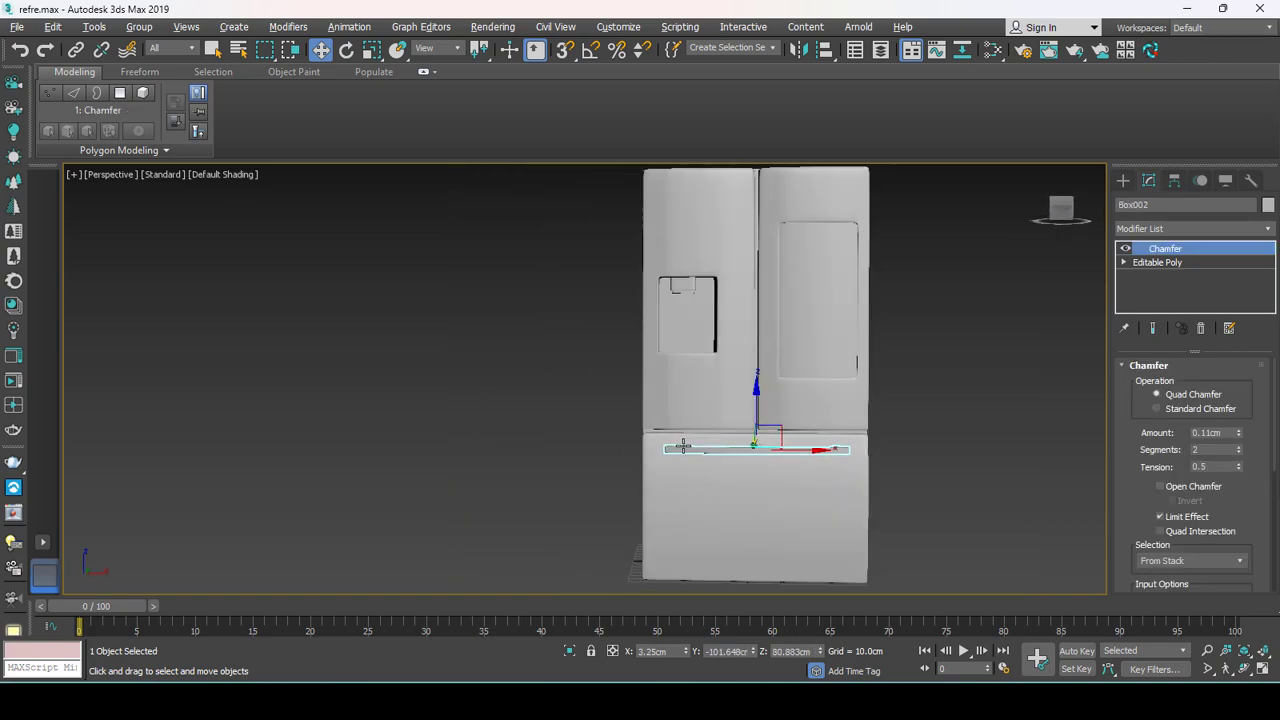
Clone the handle upward as an independent copy and rotate it 90° upright.
{"action": "left_click", "coordinate": [720, 318]}
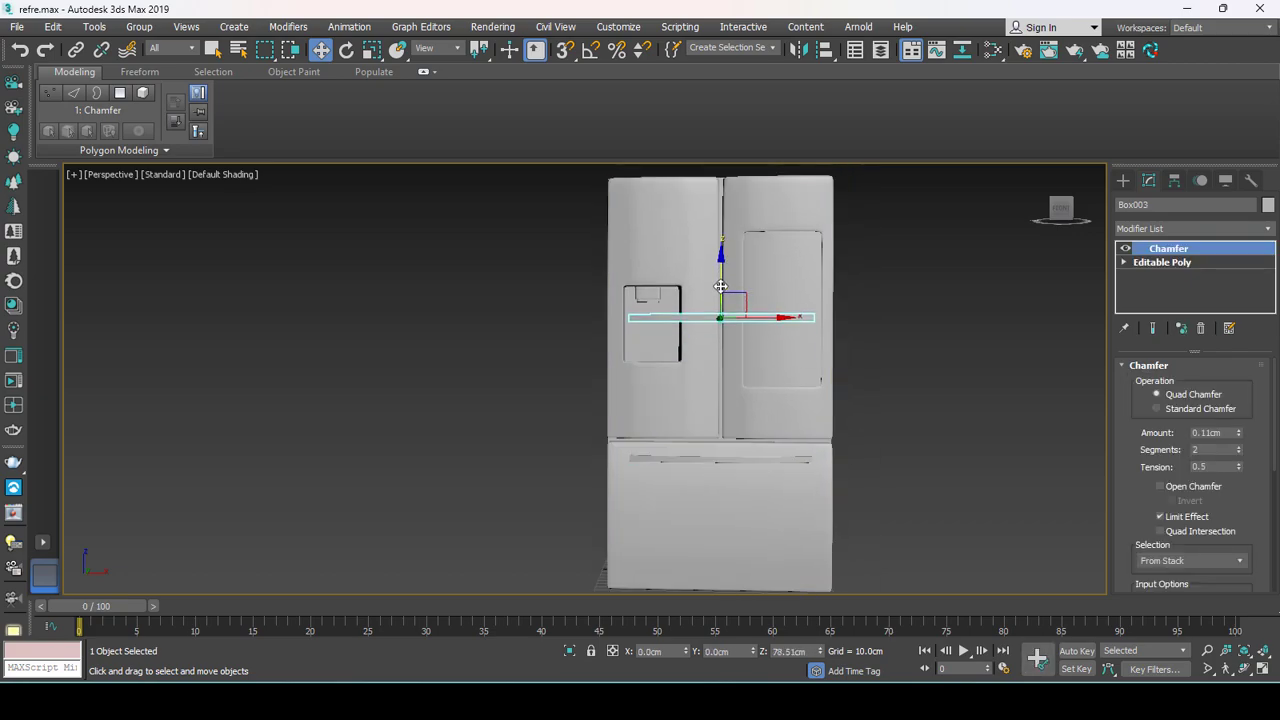
{"action": "left_click_drag", "start_coordinate": [720, 287], "coordinate": [719, 274], "text": "shift"}
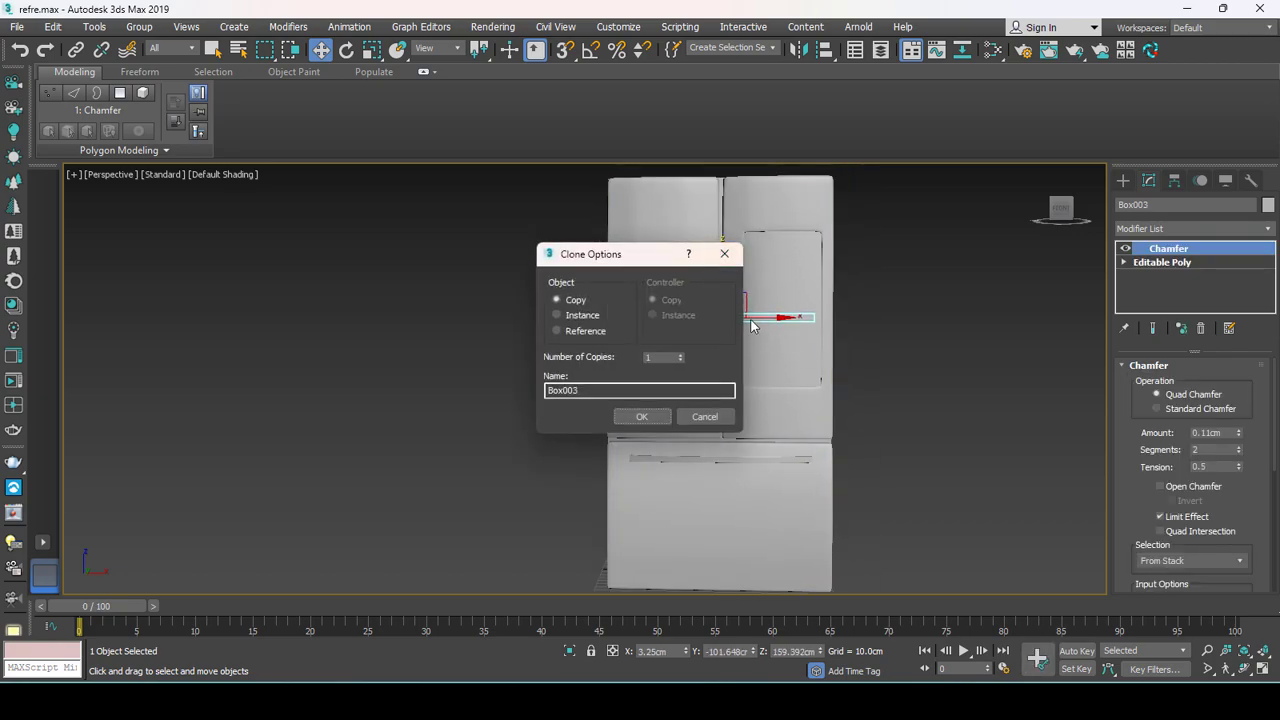
{"action": "left_click", "coordinate": [660, 416]}
{"action": "key", "text": "e"}
{"action": "scroll", "coordinate": [730, 315], "scroll_direction": "up", "scroll_amount": 3}
{"action": "scroll", "coordinate": [734, 314], "scroll_direction": "up", "scroll_amount": 2}
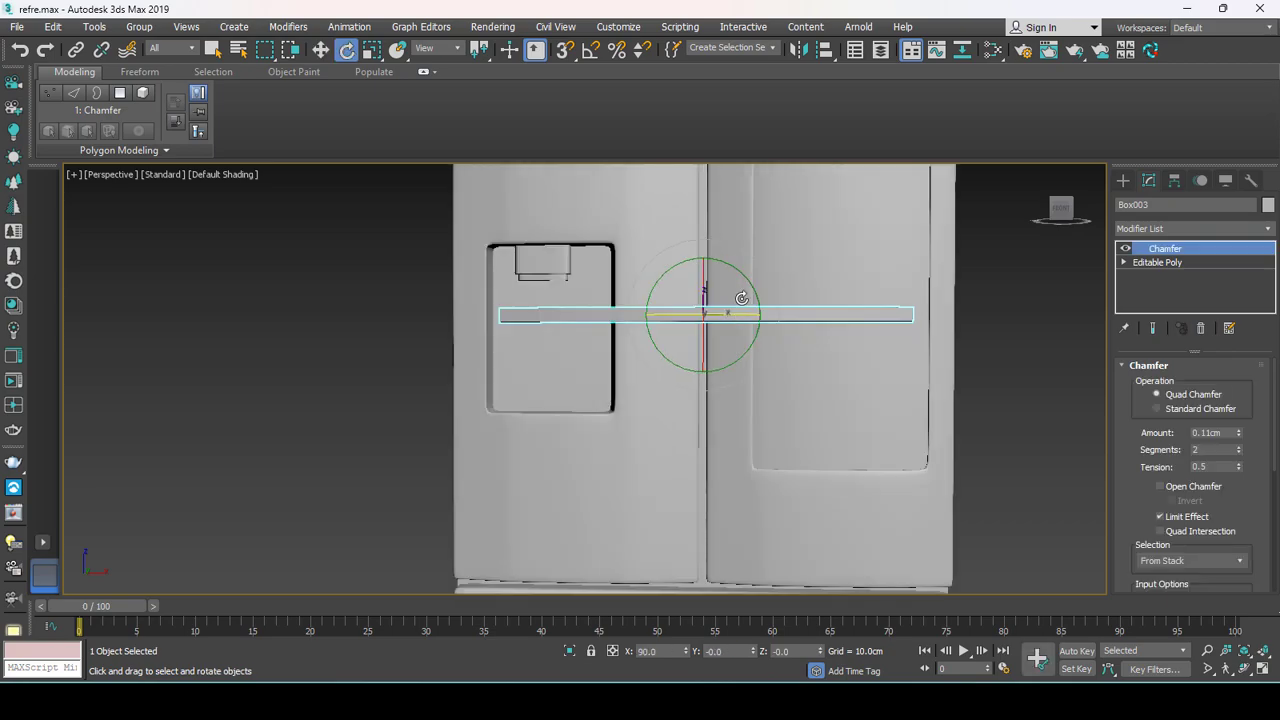
{"action": "left_click_drag", "start_coordinate": [749, 289], "coordinate": [723, 306]}
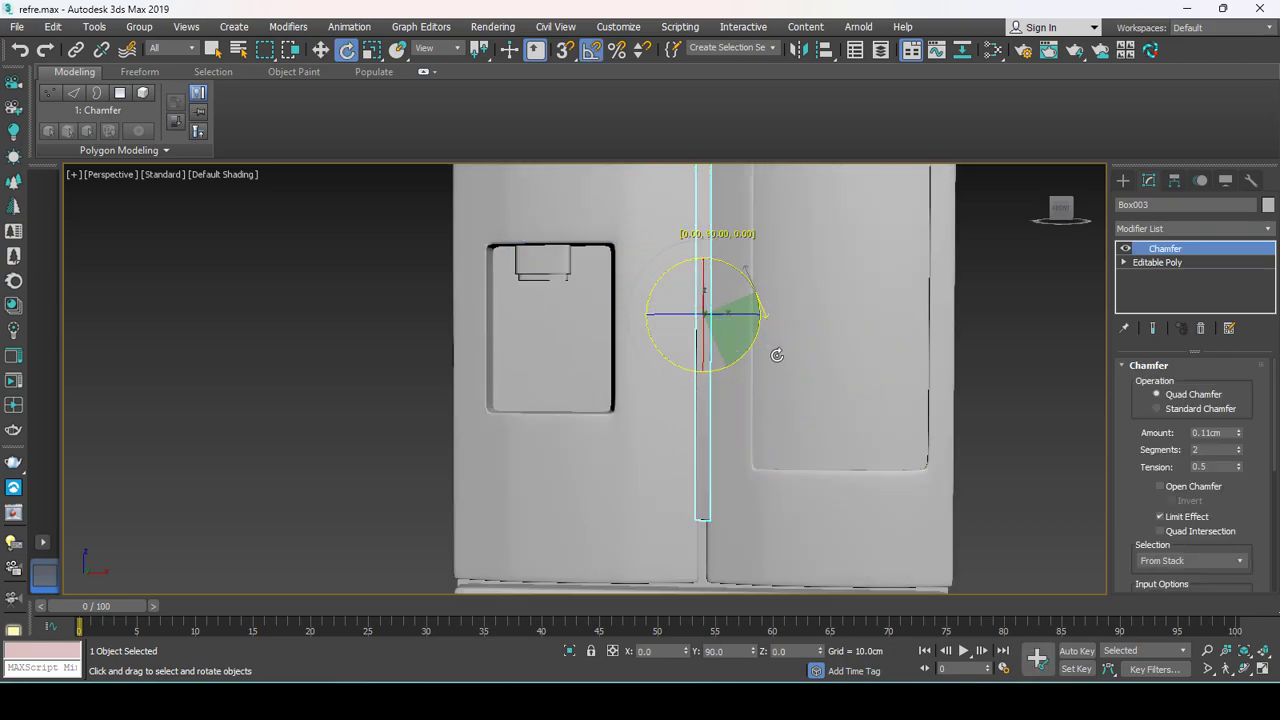
Move the upright handle beside the upper doors' centre seam.
{"action": "middle_click_drag", "start_coordinate": [723, 306], "coordinate": [776, 483], "text": "alt"}
{"action": "key", "text": "w"}
{"action": "left_click_drag", "start_coordinate": [766, 417], "coordinate": [745, 436]}
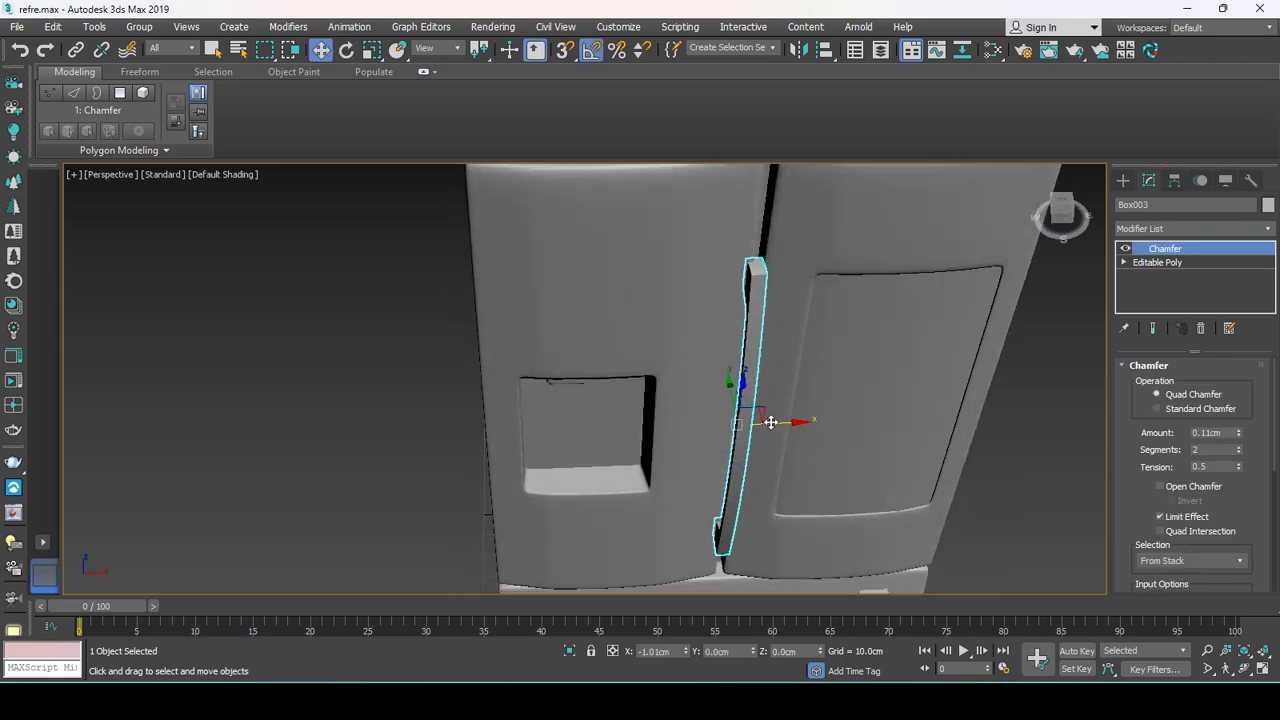
{"action": "middle_click_drag", "start_coordinate": [745, 436], "coordinate": [748, 400], "text": "alt"}
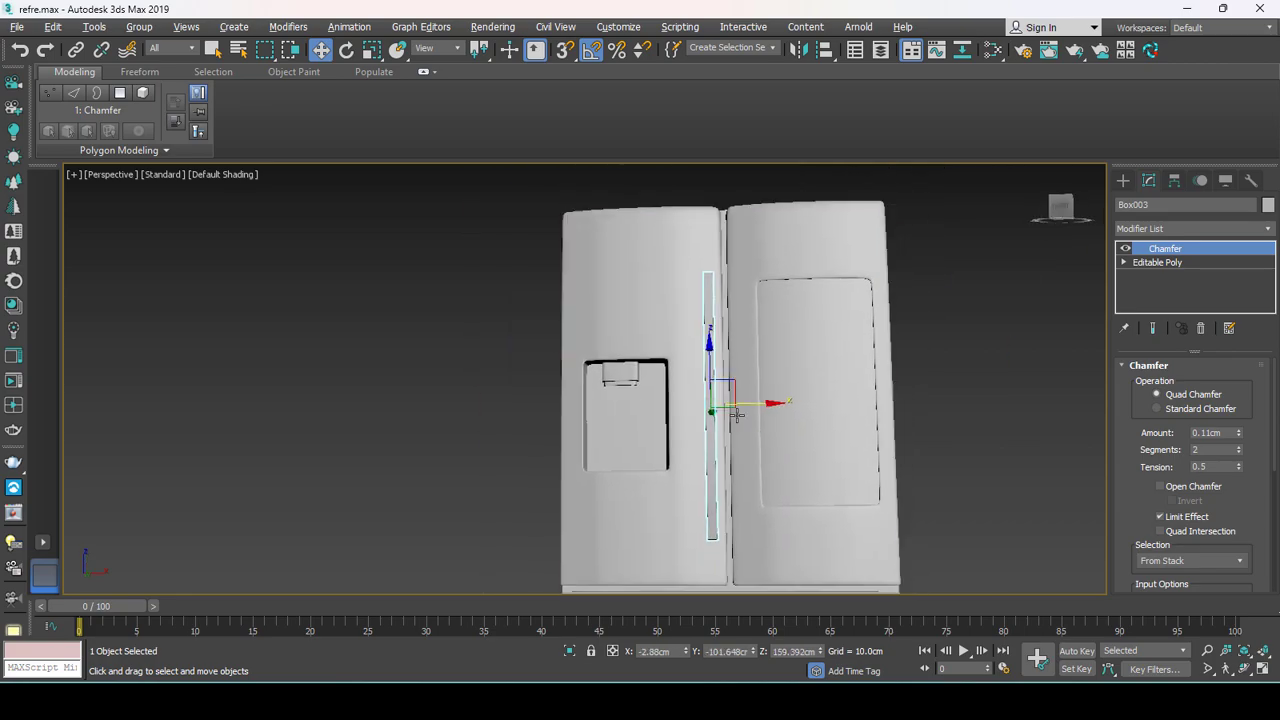
Clone the upright handle to the right side of the seam.
{"action": "left_click", "coordinate": [745, 399]}
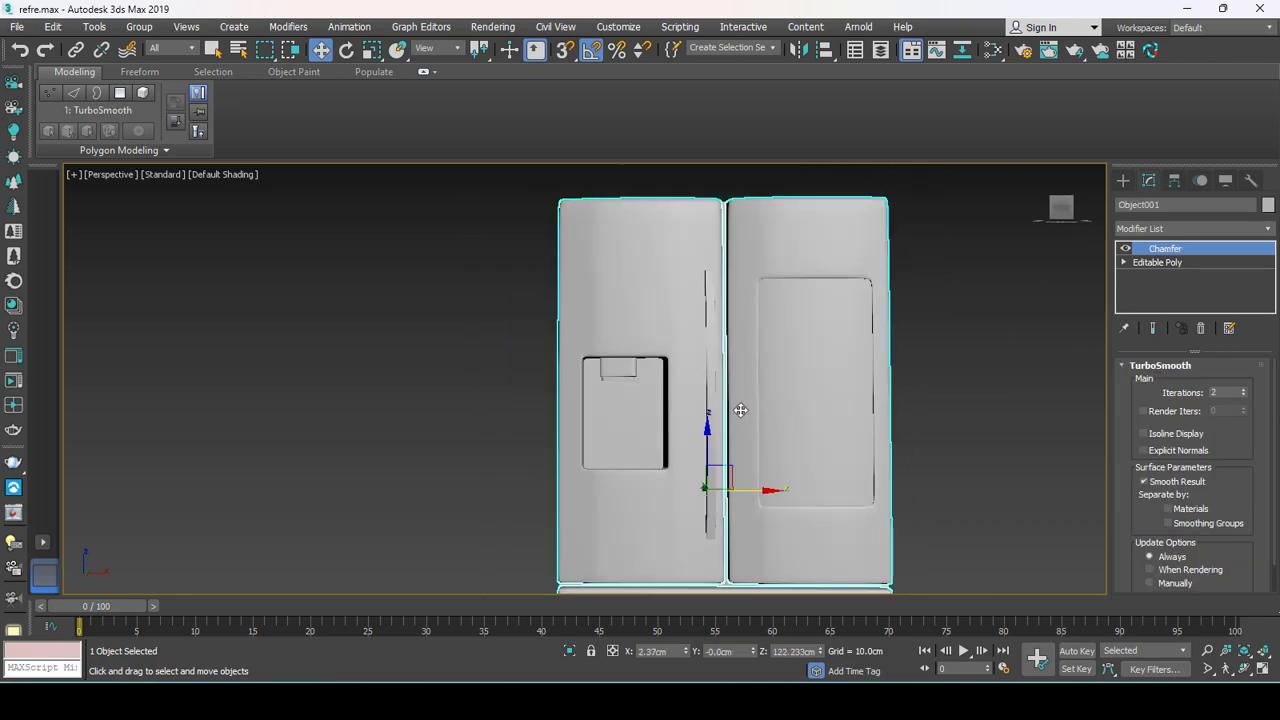
{"action": "left_click", "coordinate": [740, 410]}
{"action": "left_click", "coordinate": [745, 404]}
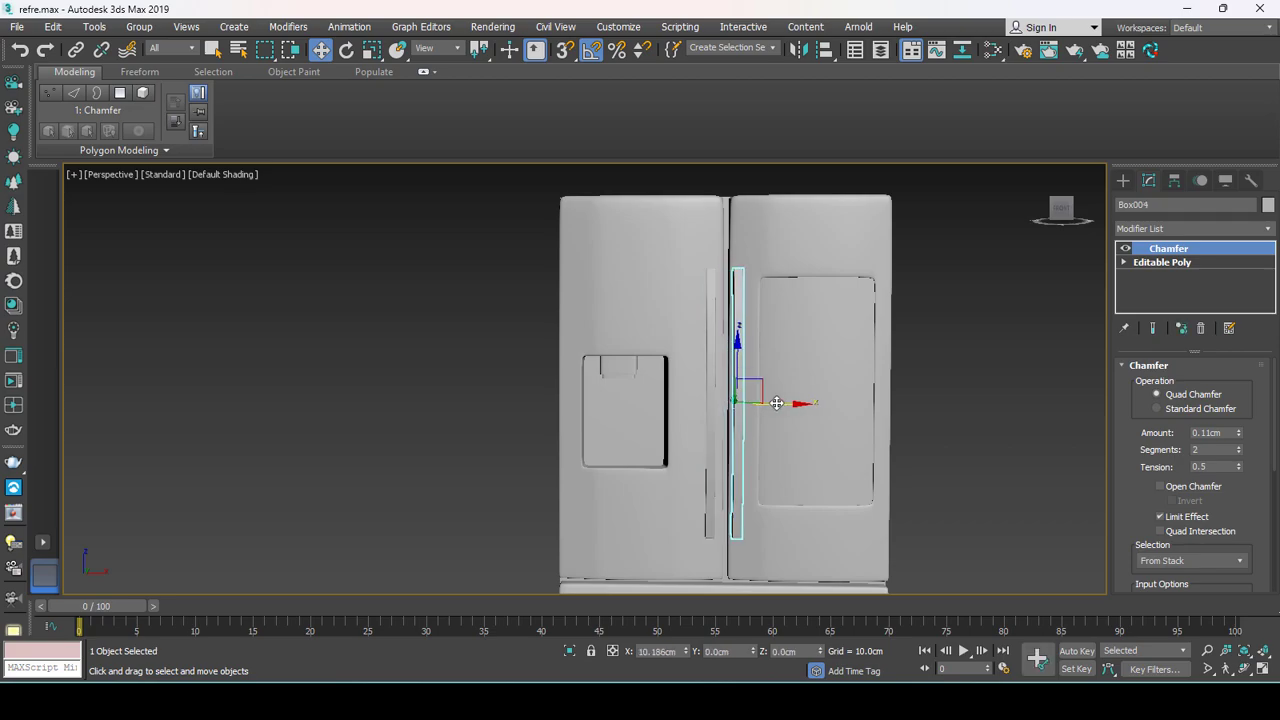
{"action": "left_click_drag", "start_coordinate": [777, 403], "coordinate": [781, 403], "text": "shift"}
{"action": "left_click", "coordinate": [566, 414]}
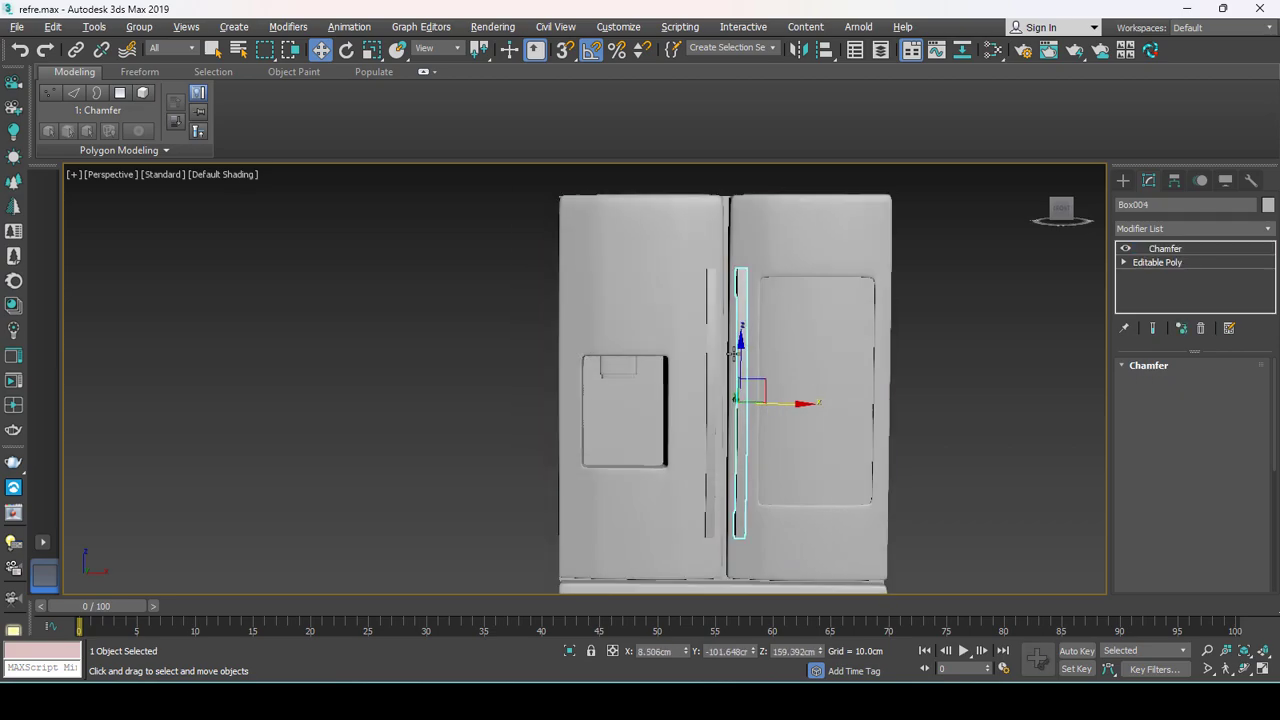
{"action": "middle_click_drag", "start_coordinate": [735, 352], "coordinate": [700, 340], "text": "alt"}
Delete the TurboSmooth modifier from the fridge body and show its wireframe edges.
{"action": "left_click", "coordinate": [650, 420]}
{"action": "right_click", "coordinate": [1166, 250]}
{"action": "left_click", "coordinate": [1103, 279]}
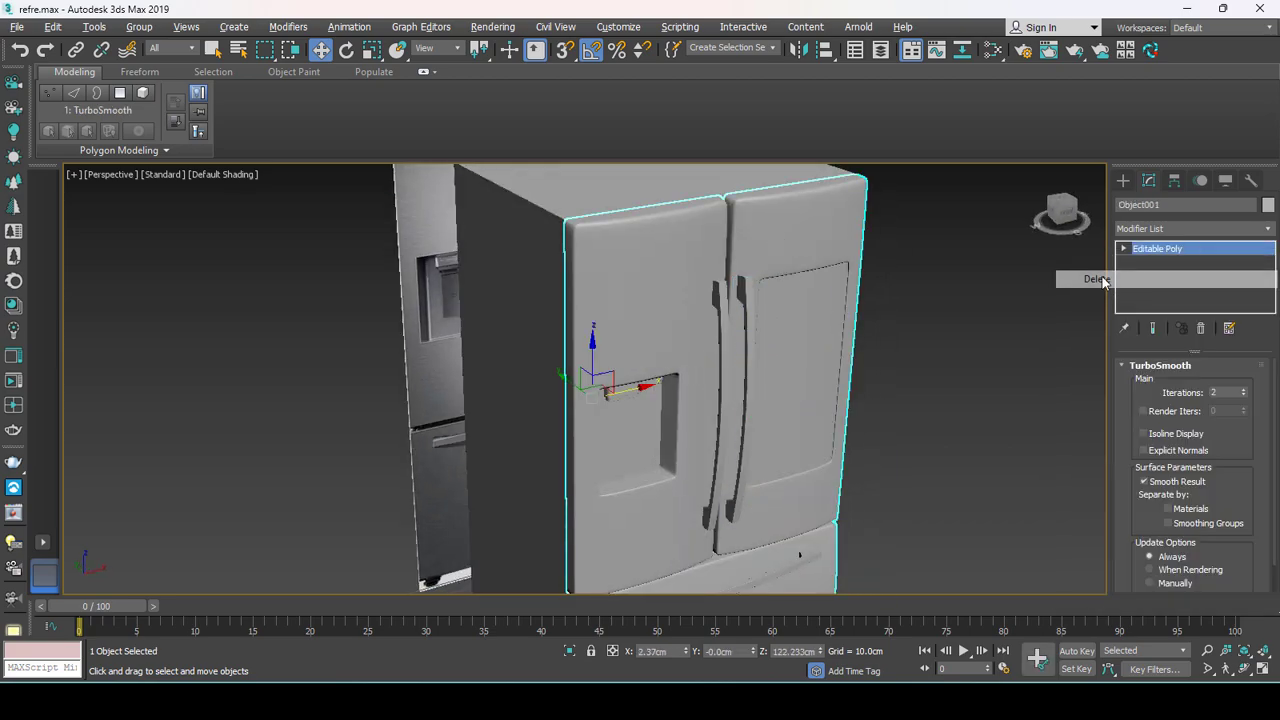
{"action": "key", "text": "F4"}
{"action": "mouse_move", "coordinate": [748, 221]}
{"action": "middle_mouse_down", "text": "alt"}
{"action": "mouse_move", "coordinate": [757, 251]}
{"action": "mouse_move", "coordinate": [713, 251]}
{"action": "mouse_move", "coordinate": [736, 272]}
{"action": "middle_mouse_up", "text": "alt"}
Check the fridge's vertices and modifier stack options without adding a modifier.
{"action": "key", "text": "1"}
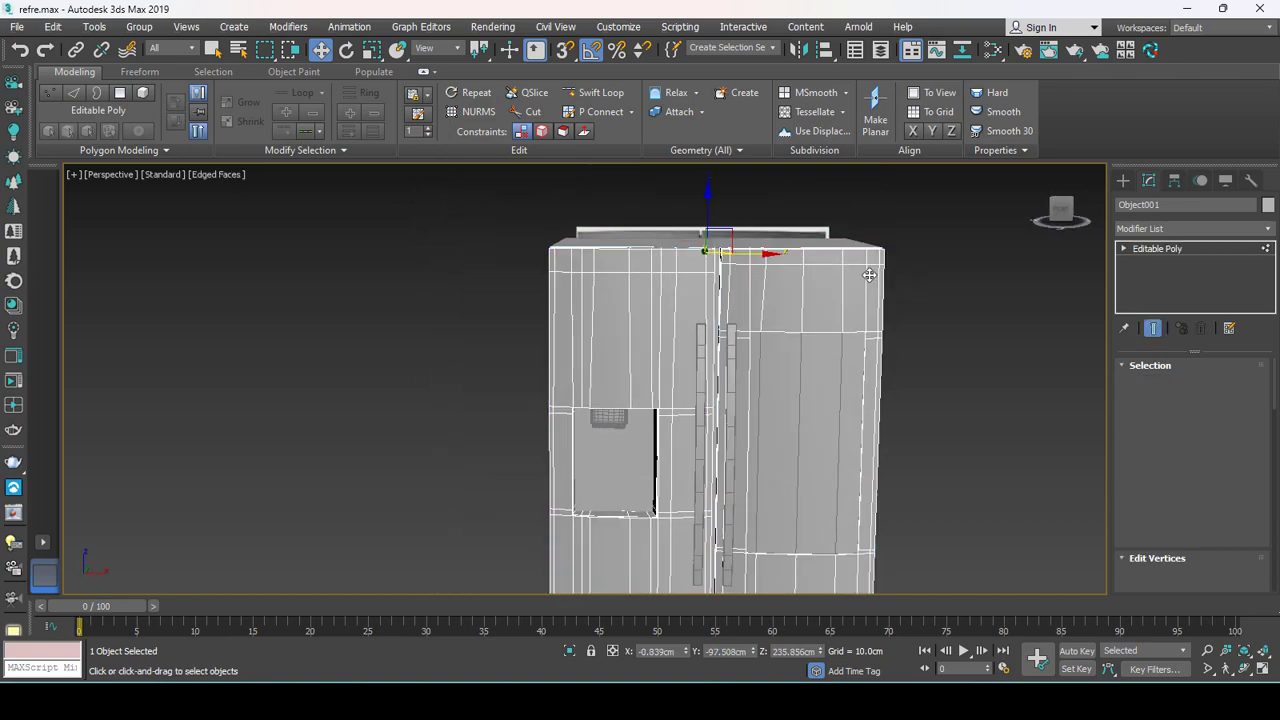
{"action": "scroll", "coordinate": [860, 282], "scroll_direction": "up", "scroll_amount": 2}
{"action": "left_click", "coordinate": [1170, 247]}
{"action": "left_click", "coordinate": [1162, 225]}
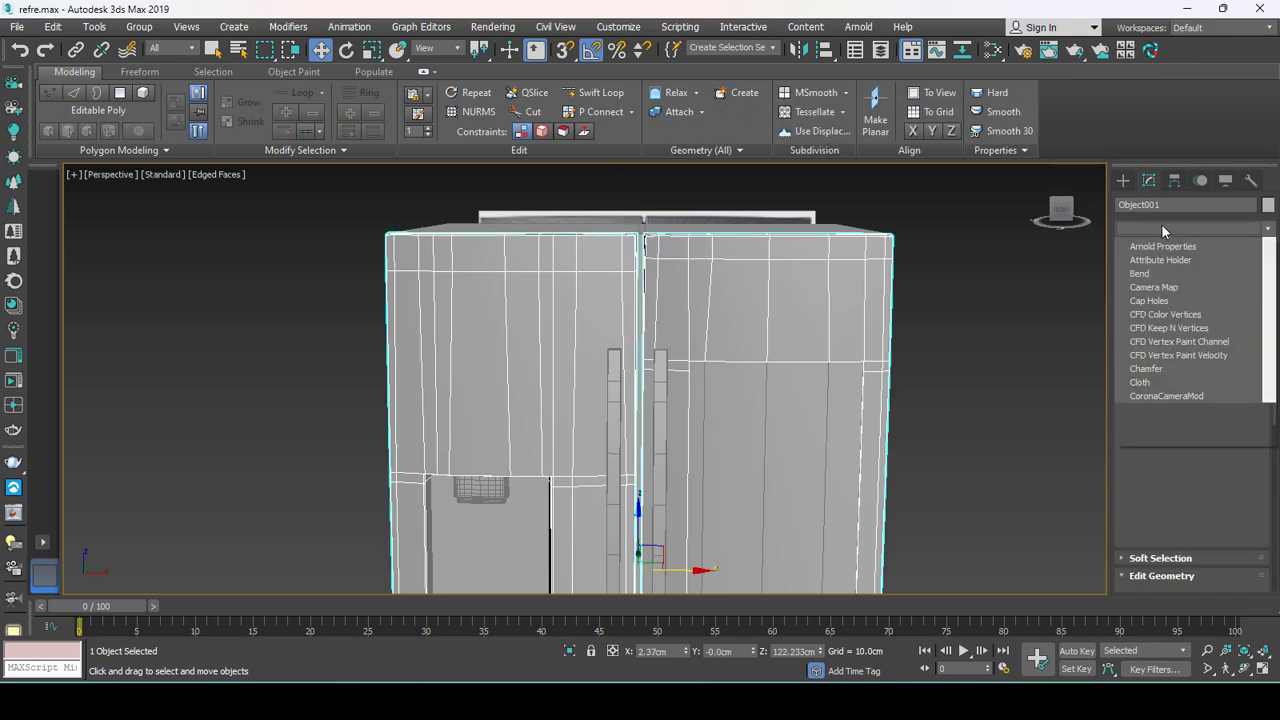
{"action": "left_click", "coordinate": [1162, 225]}
{"action": "right_click", "coordinate": [1165, 258]}
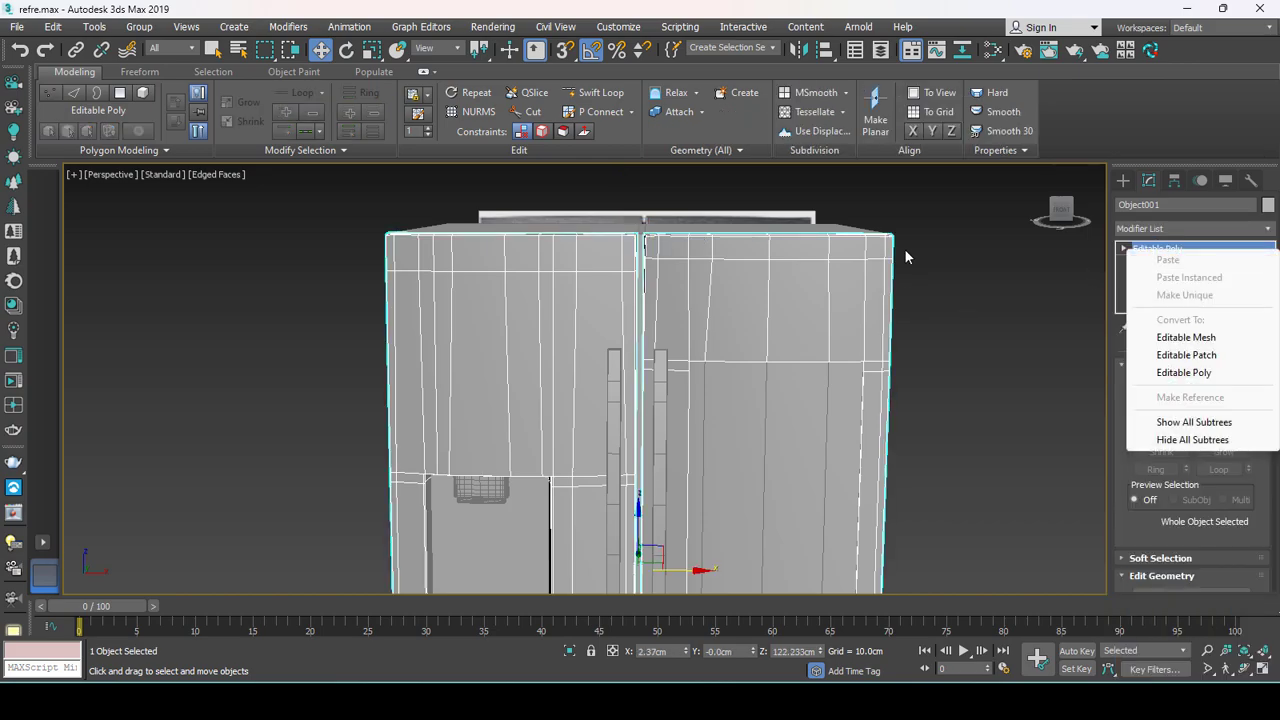
{"action": "middle_click_drag", "start_coordinate": [906, 257], "coordinate": [798, 451], "text": "alt"}
Copy the upright handle's Chamfer modifier and paste it onto the fridge body.
{"action": "left_click", "coordinate": [729, 438]}
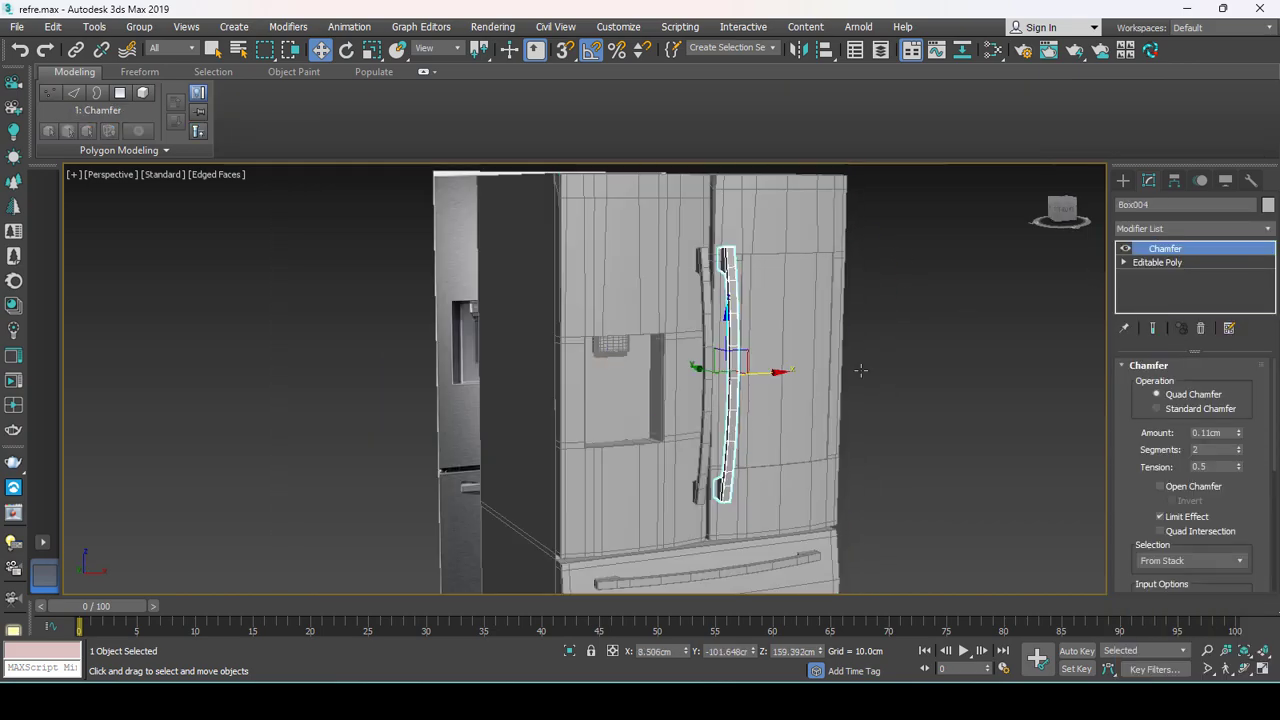
{"action": "right_click", "coordinate": [1190, 260]}
{"action": "left_click", "coordinate": [800, 248]}
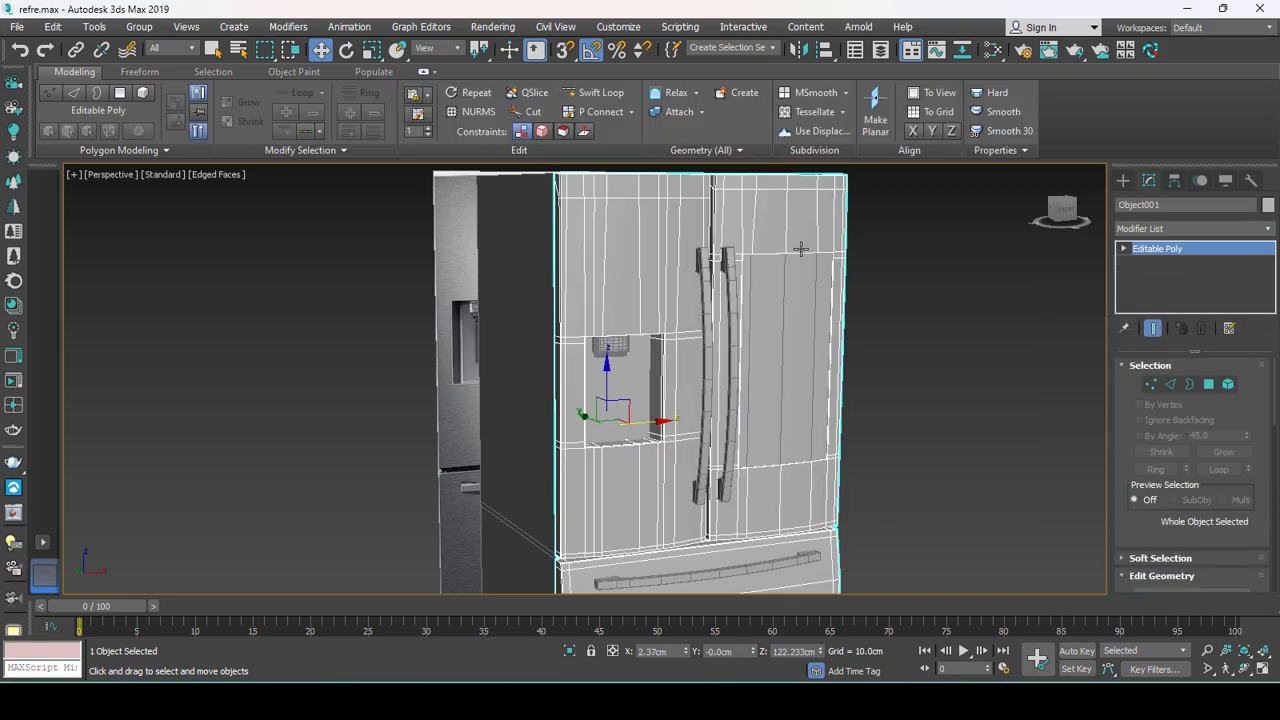
{"action": "right_click", "coordinate": [1165, 248]}
{"action": "left_click", "coordinate": [1178, 256]}
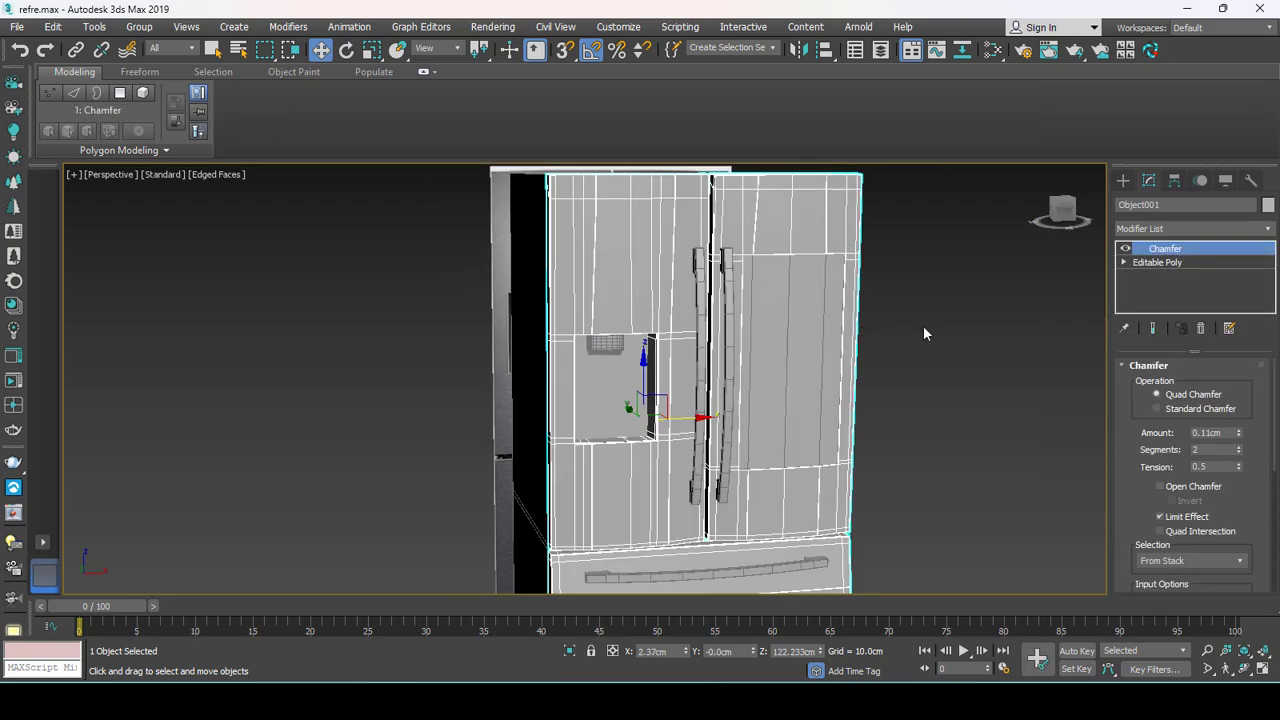
Inspect the pasted chamfer, delete it from the fridge, and switch to the Front view.
{"action": "key", "text": "F4"}
{"action": "mouse_move", "coordinate": [923, 325]}
{"action": "middle_mouse_down", "text": "alt"}
{"action": "mouse_move", "coordinate": [843, 349]}
{"action": "mouse_move", "coordinate": [1000, 320]}
{"action": "middle_mouse_up", "text": "alt"}
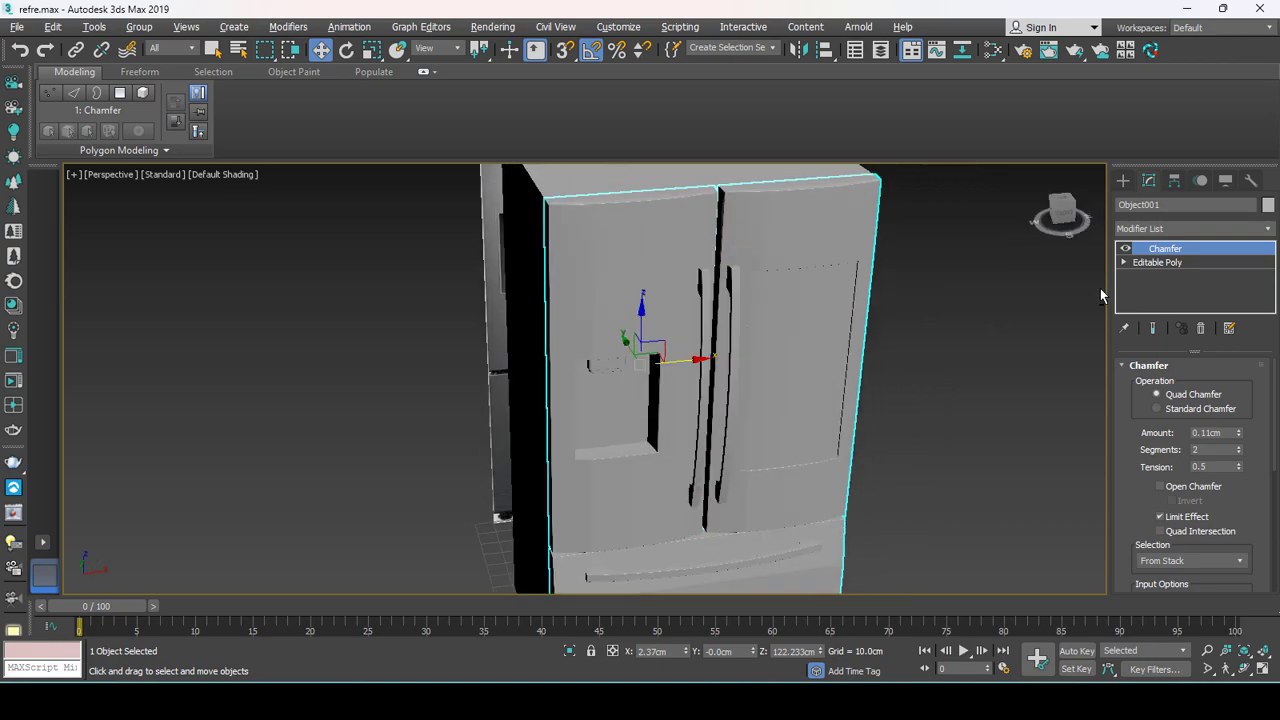
{"action": "right_click", "coordinate": [1176, 250]}
{"action": "left_click", "coordinate": [1097, 274]}
{"action": "middle_click_drag", "start_coordinate": [814, 257], "coordinate": [777, 333], "text": "alt"}
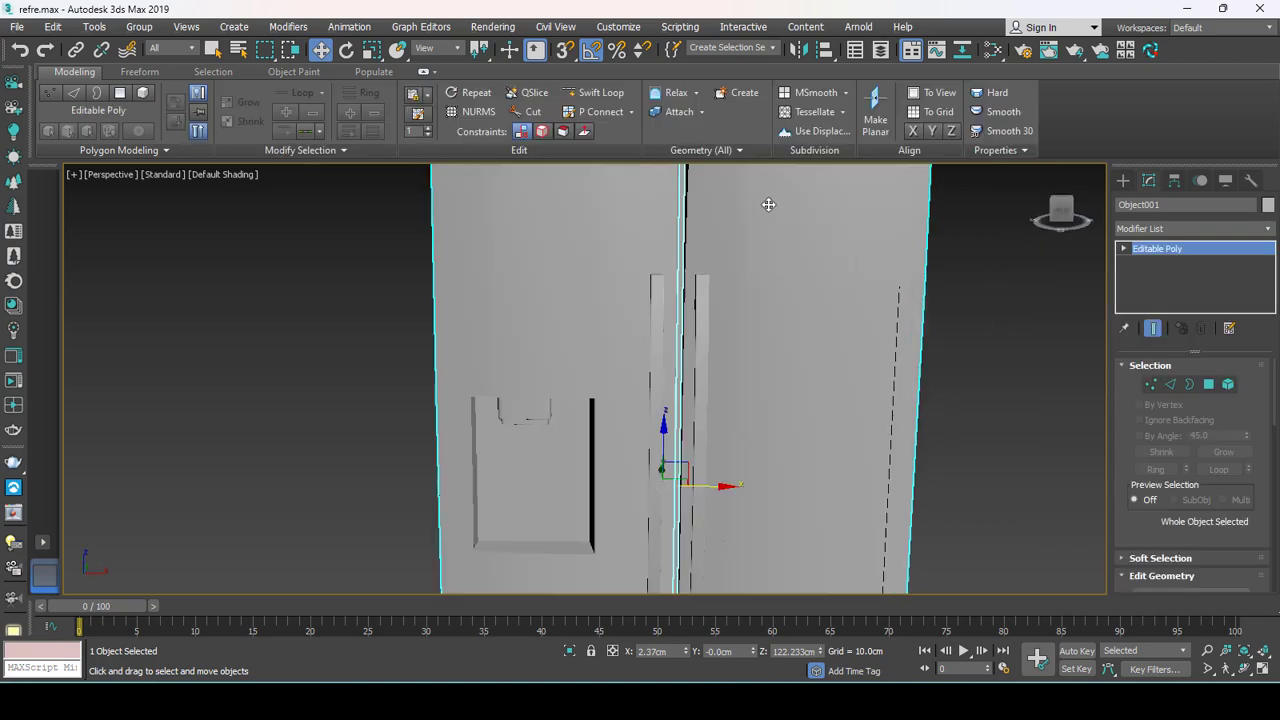
{"action": "key", "text": "F4"}
{"action": "key", "text": "alt+w"}
{"action": "key", "text": "alt+w"}
Select the vertex rows near the fridge top and scale them closer together vertically.
{"action": "middle_click_drag", "start_coordinate": [837, 280], "coordinate": [831, 251]}
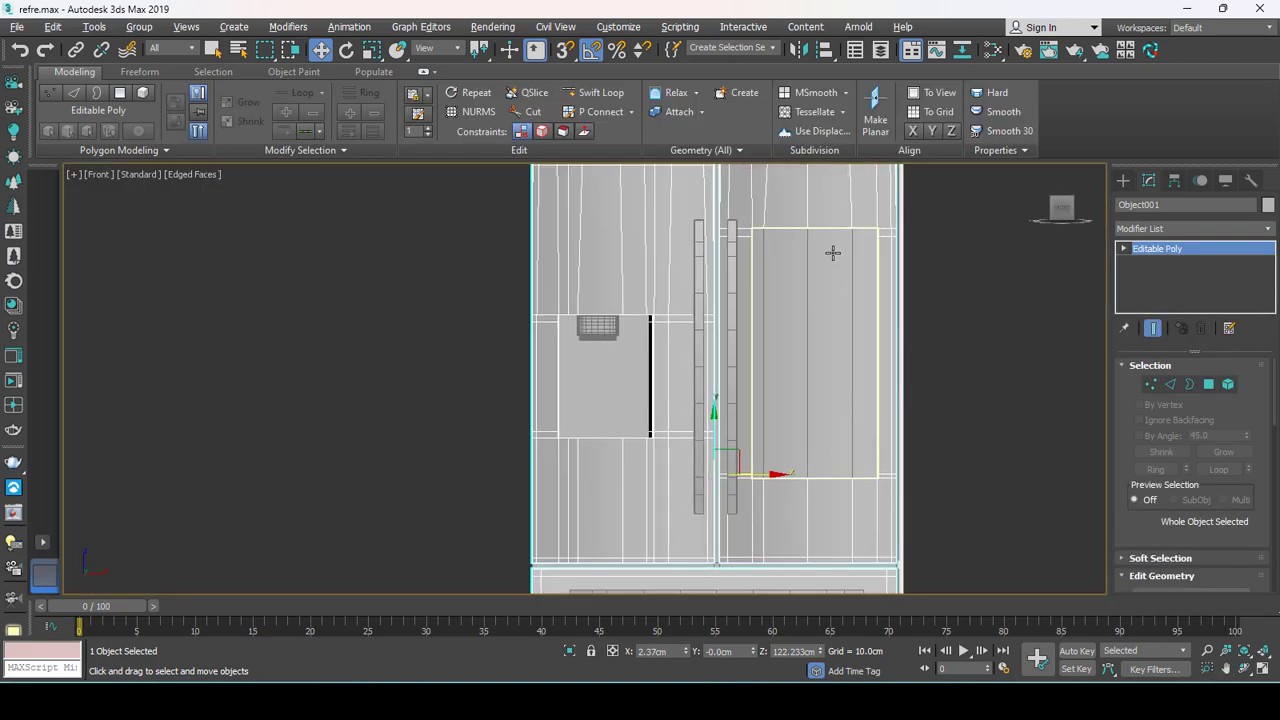
{"action": "scroll", "coordinate": [844, 361], "scroll_direction": "down", "scroll_amount": 2}
{"action": "key", "text": "1"}
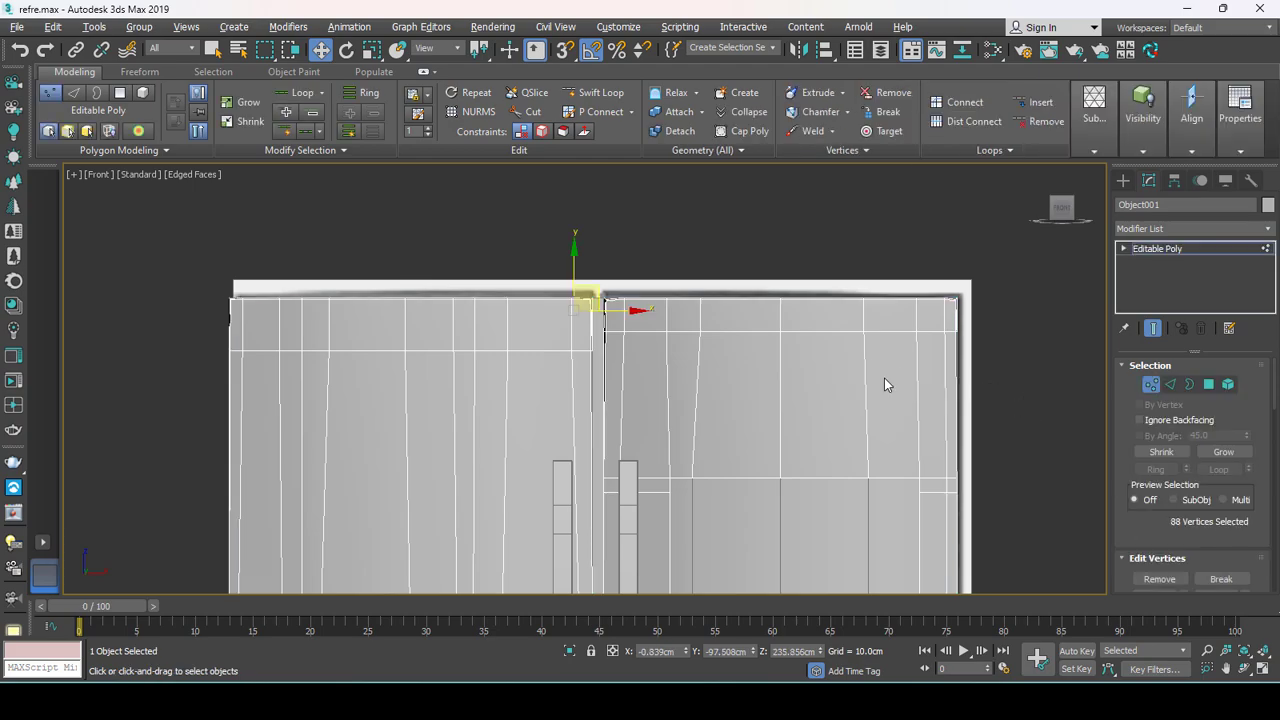
{"action": "left_click_drag", "start_coordinate": [1025, 418], "coordinate": [443, 350]}
{"action": "key", "text": "r"}
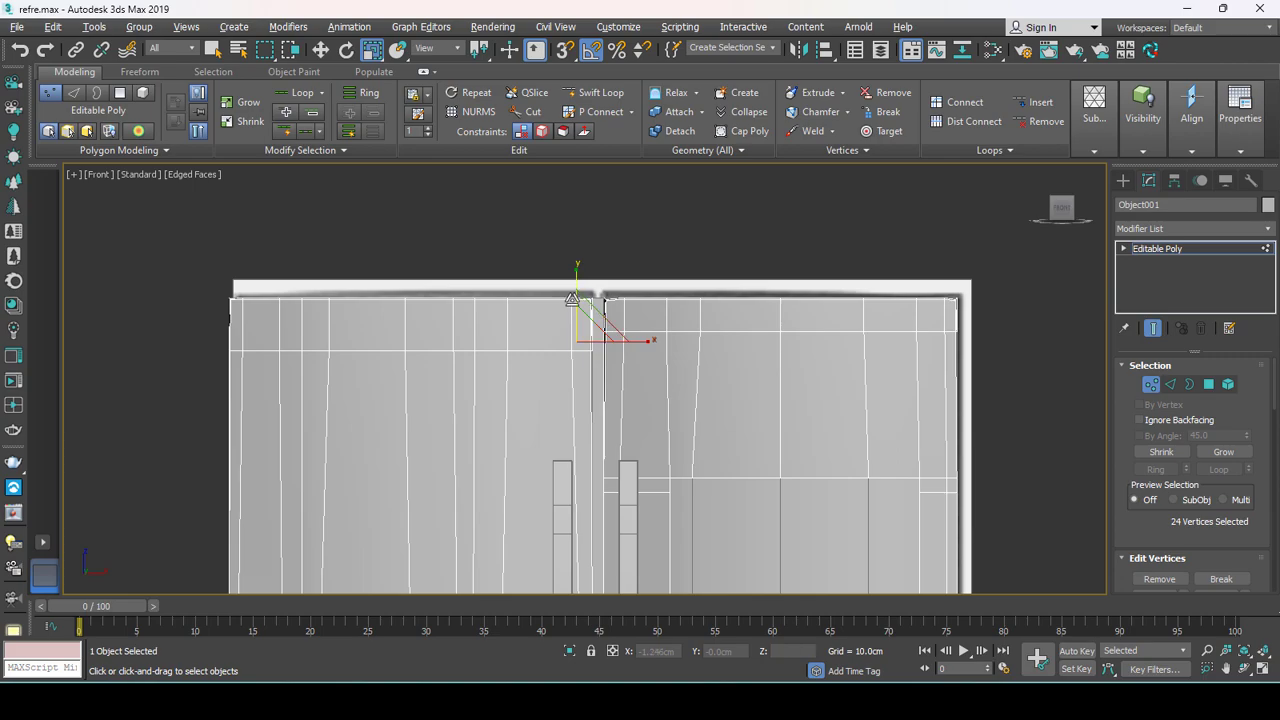
{"action": "left_click_drag", "start_coordinate": [571, 299], "coordinate": [580, 366]}
Raise the top row of door vertices slightly, then return to the Perspective view.
{"action": "key", "text": "w"}
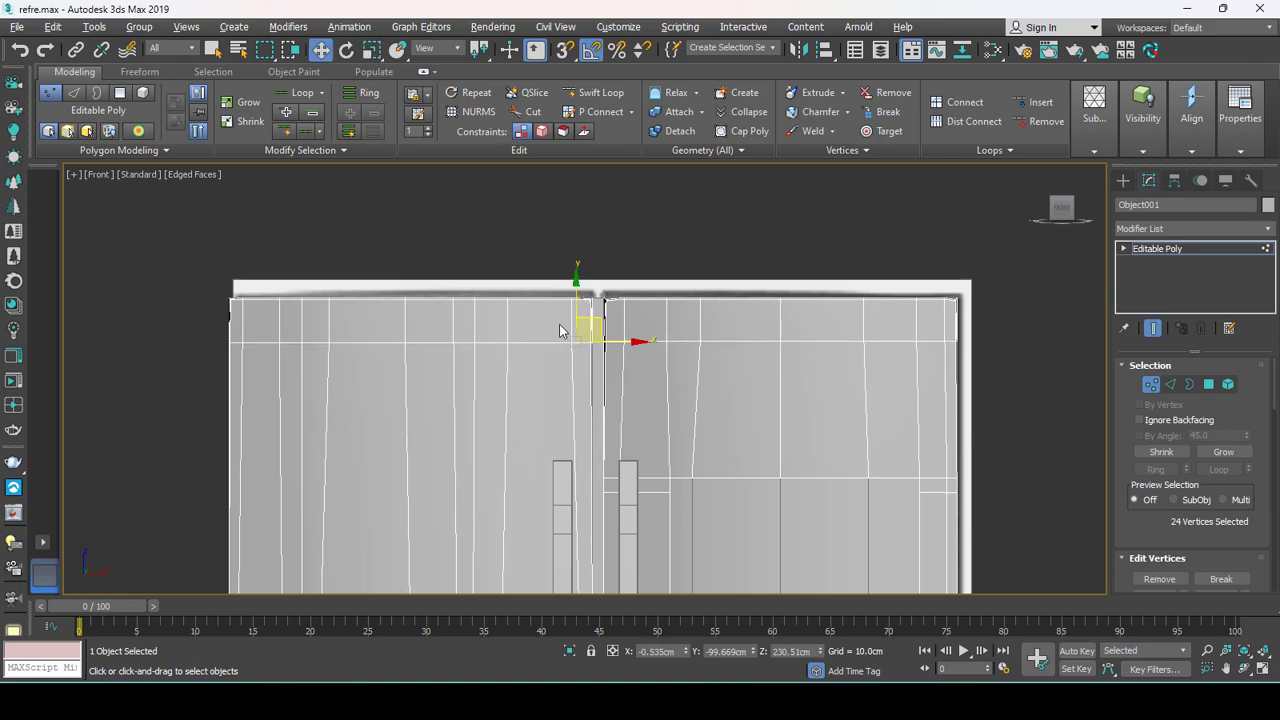
{"action": "left_click_drag", "start_coordinate": [580, 298], "coordinate": [578, 270]}
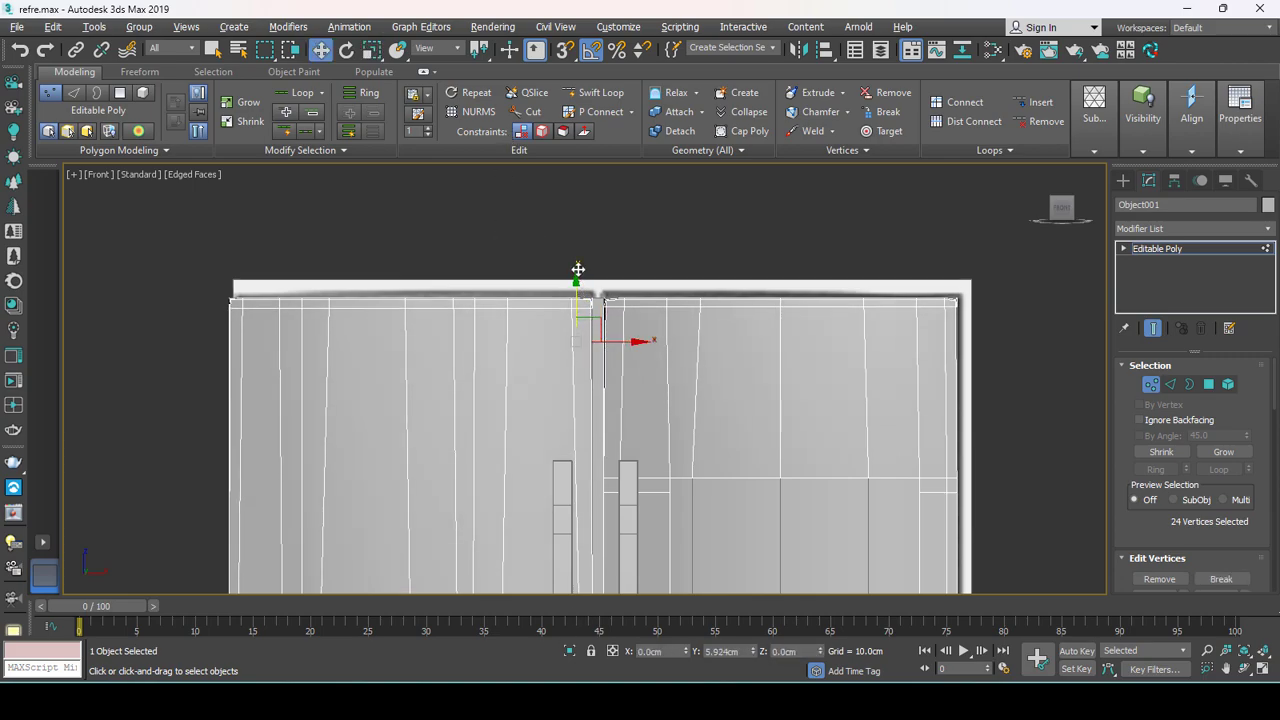
{"action": "scroll", "coordinate": [578, 270], "scroll_direction": "down", "scroll_amount": 3}
{"action": "scroll", "coordinate": [709, 337], "scroll_direction": "up", "scroll_amount": 4}
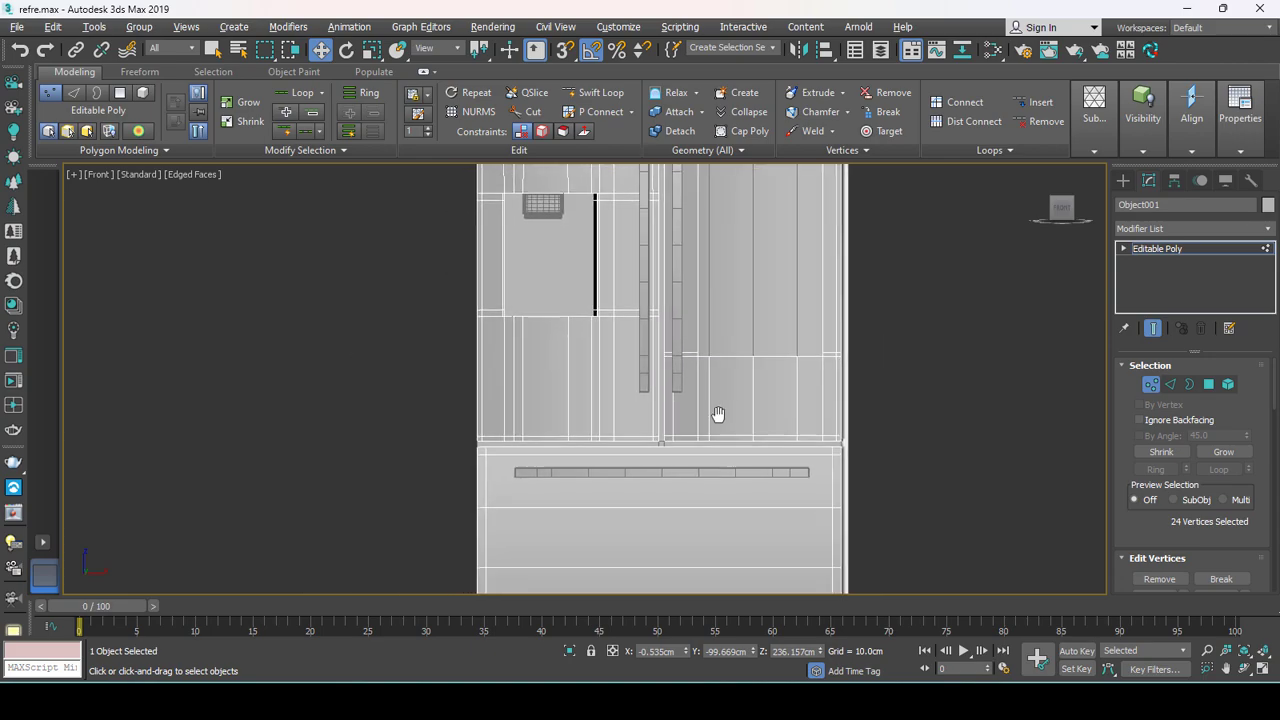
{"action": "scroll", "coordinate": [826, 486], "scroll_direction": "up", "scroll_amount": 2}
{"action": "key", "text": "p"}
{"action": "mouse_move", "coordinate": [826, 486]}
{"action": "middle_mouse_down", "text": "alt"}
{"action": "mouse_move", "coordinate": [737, 475]}
{"action": "mouse_move", "coordinate": [768, 331]}
{"action": "middle_mouse_up", "text": "alt"}
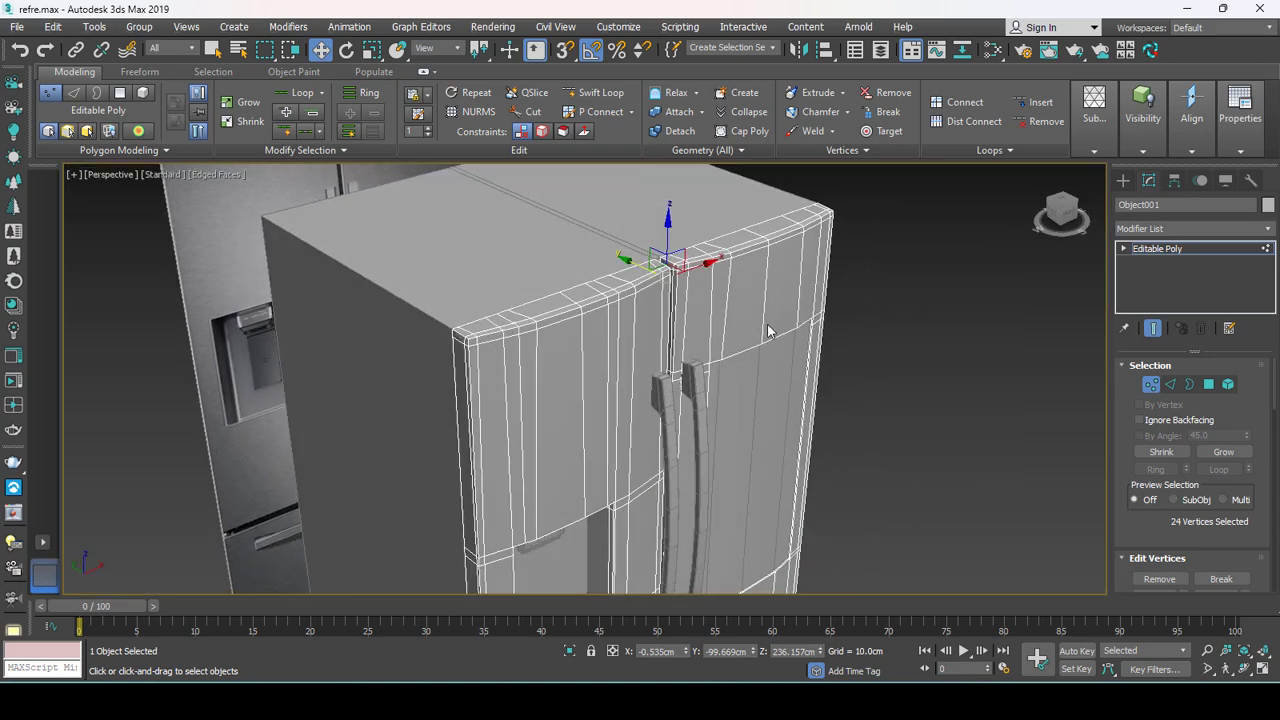
Leave vertex mode and add TurboSmooth with 2 iterations to the doors object.
{"action": "left_click", "coordinate": [1155, 250]}
{"action": "left_click", "coordinate": [1155, 228]}
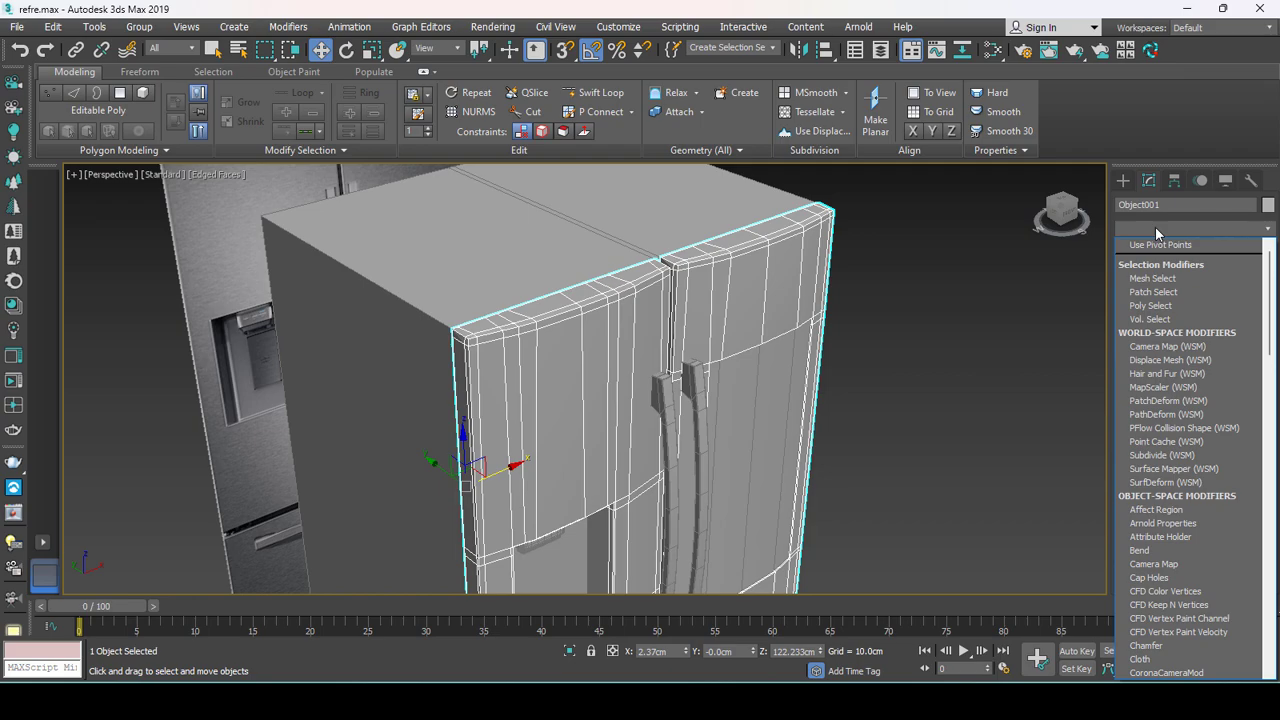
{"action": "left_click", "coordinate": [1143, 376]}
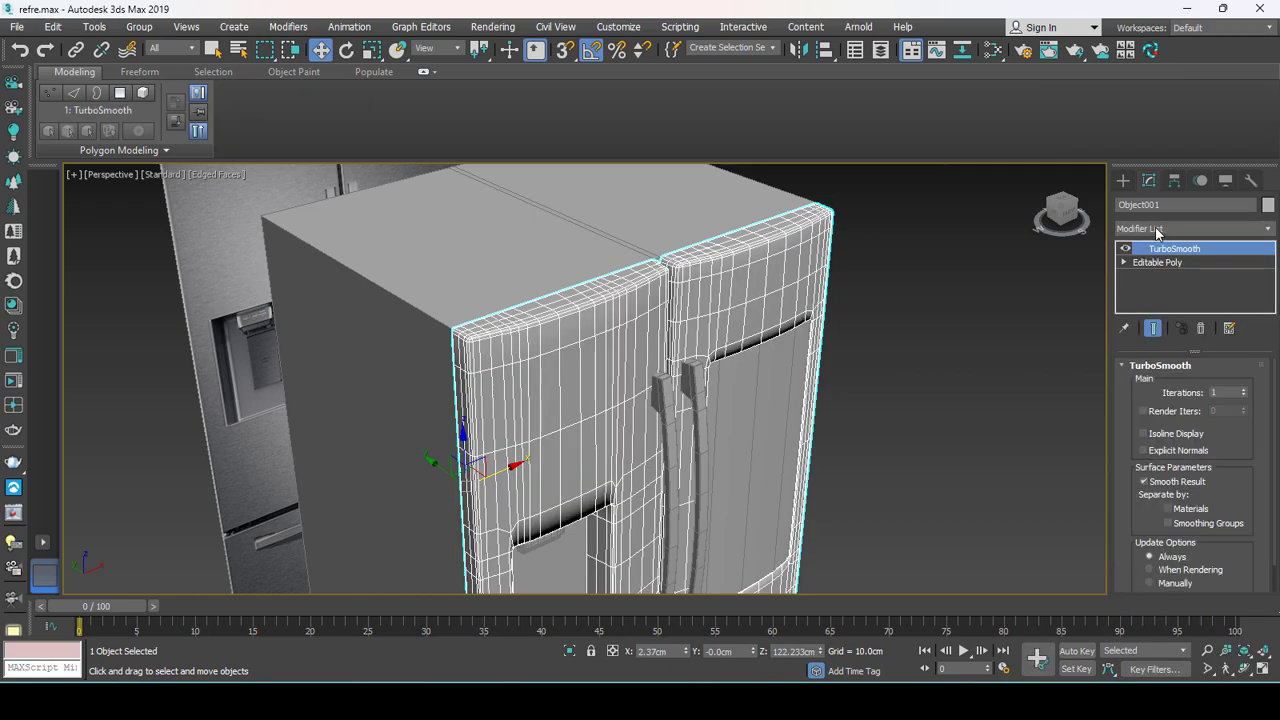
{"action": "left_click", "coordinate": [1243, 389]}
Inspect the smoothed fridge from a front-left view and select the doors with the drawer handle.
{"action": "mouse_move", "coordinate": [873, 483]}
{"action": "middle_mouse_down", "text": "alt"}
{"action": "mouse_move", "coordinate": [717, 403]}
{"action": "mouse_move", "coordinate": [739, 430]}
{"action": "mouse_move", "coordinate": [814, 444]}
{"action": "mouse_move", "coordinate": [670, 445]}
{"action": "mouse_move", "coordinate": [682, 433]}
{"action": "mouse_move", "coordinate": [746, 468]}
{"action": "mouse_move", "coordinate": [792, 463]}
{"action": "middle_mouse_up", "text": "alt"}
{"action": "left_click", "coordinate": [814, 444]}
{"action": "scroll", "coordinate": [814, 444], "scroll_direction": "down", "scroll_amount": 5}
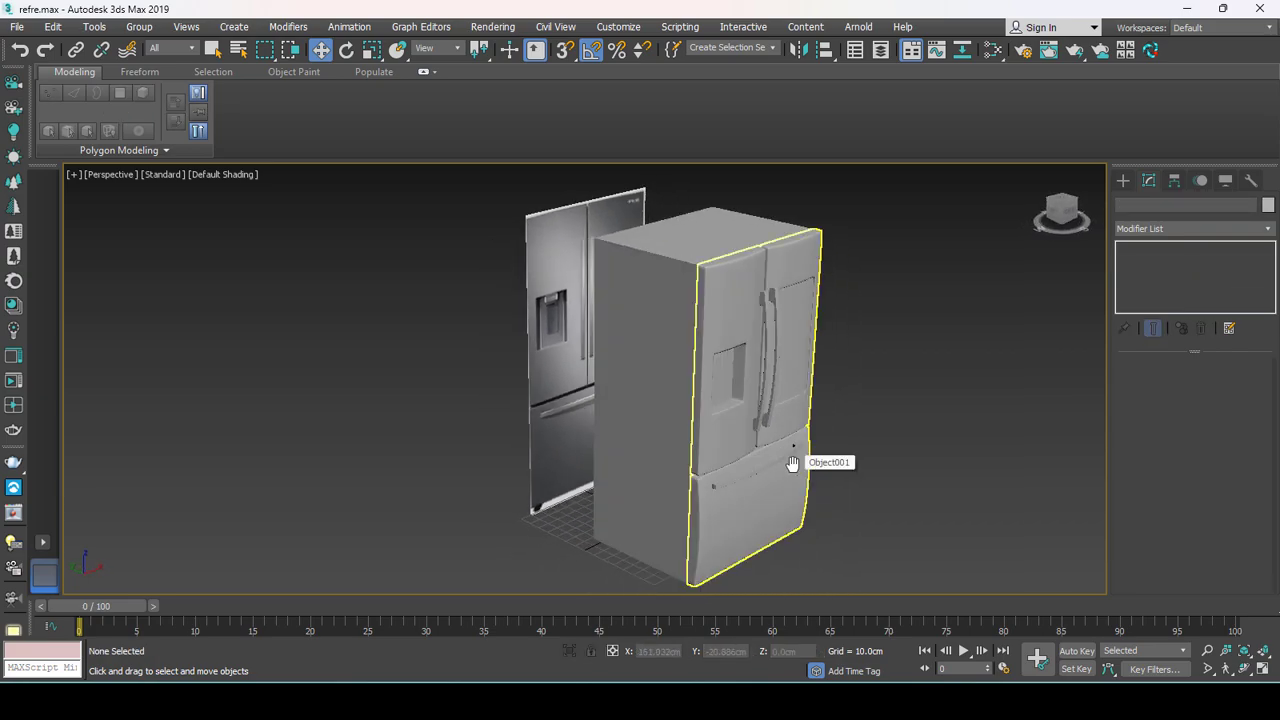
{"action": "scroll", "coordinate": [650, 396], "scroll_direction": "down", "scroll_amount": 1}
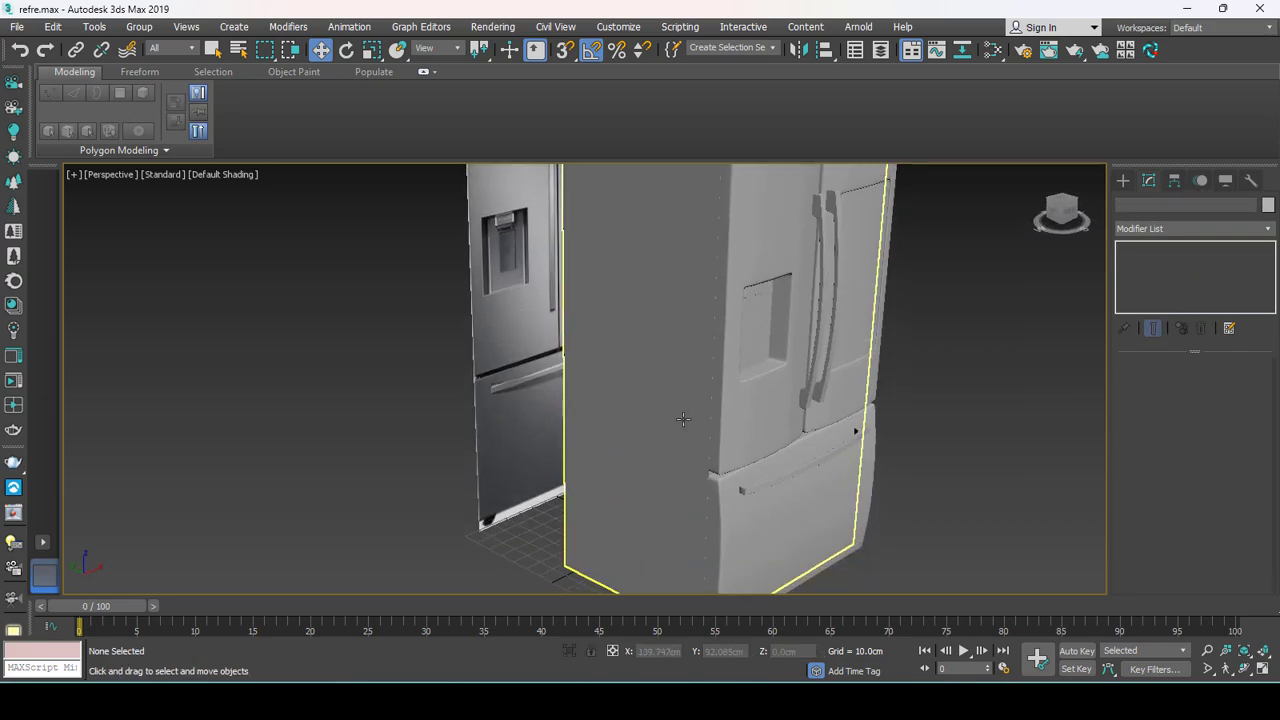
{"action": "scroll", "coordinate": [670, 410], "scroll_direction": "down", "scroll_amount": 2}
{"action": "scroll", "coordinate": [690, 410], "scroll_direction": "down", "scroll_amount": 3}
{"action": "scroll", "coordinate": [680, 420], "scroll_direction": "down", "scroll_amount": 2}
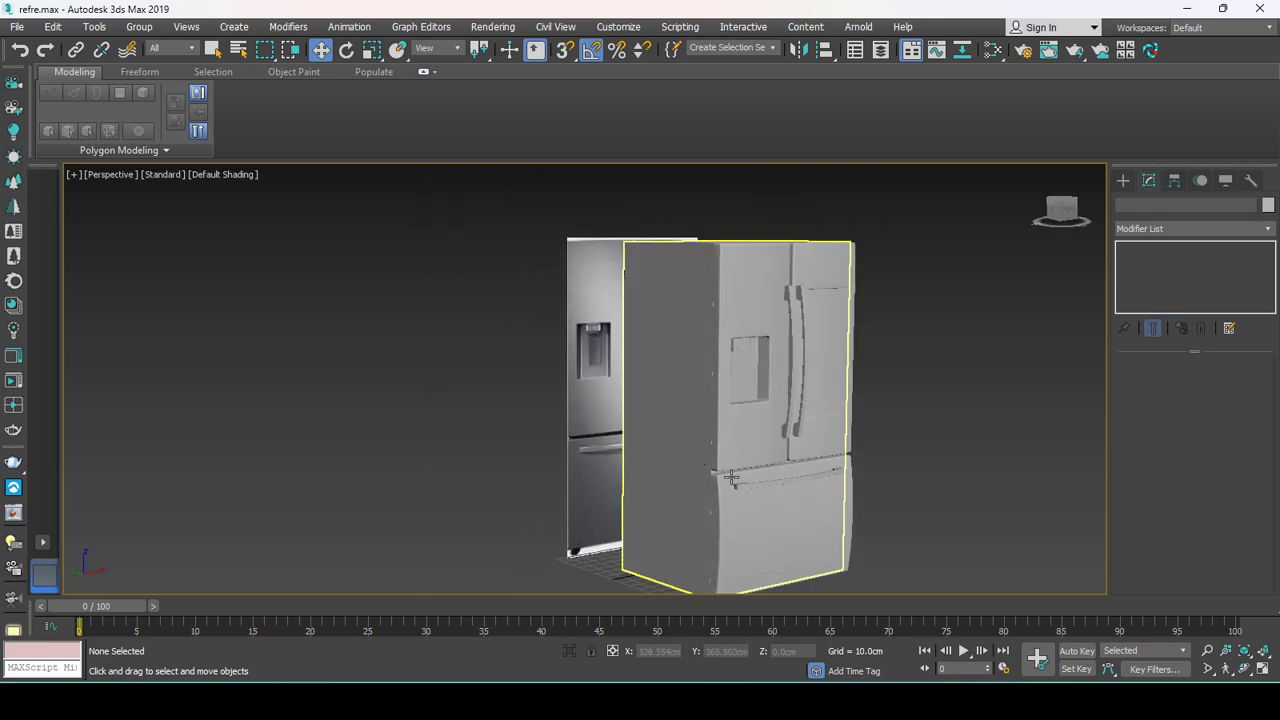
{"action": "scroll", "coordinate": [773, 503], "scroll_direction": "up", "scroll_amount": 3}
{"action": "scroll", "coordinate": [765, 490], "scroll_direction": "up", "scroll_amount": 1}
{"action": "left_click", "coordinate": [707, 452]}
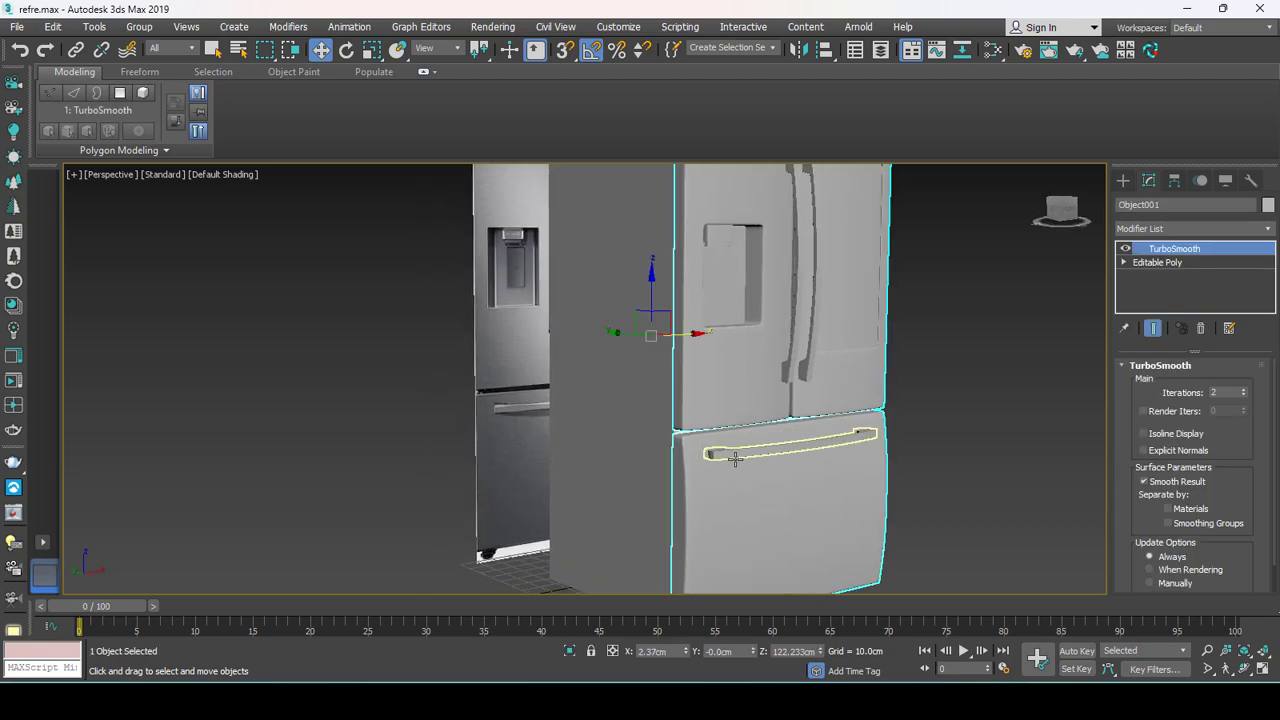
{"action": "left_click", "coordinate": [745, 454], "text": "ctrl"}
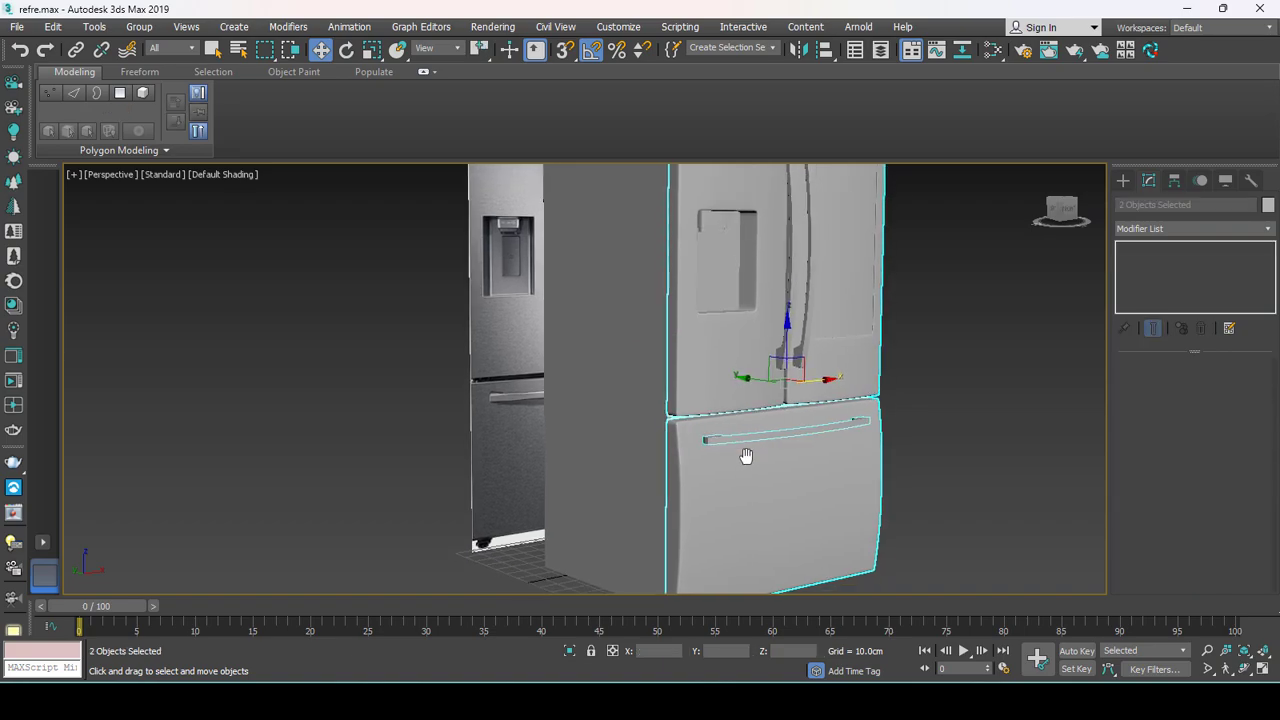
{"action": "mouse_move", "coordinate": [743, 451]}
{"action": "middle_mouse_down", "text": "alt"}
{"action": "mouse_move", "coordinate": [800, 429]}
{"action": "mouse_move", "coordinate": [777, 434]}
{"action": "mouse_move", "coordinate": [771, 468]}
{"action": "middle_mouse_up", "text": "alt"}
{"action": "scroll", "coordinate": [771, 468], "scroll_direction": "down", "scroll_amount": 3}
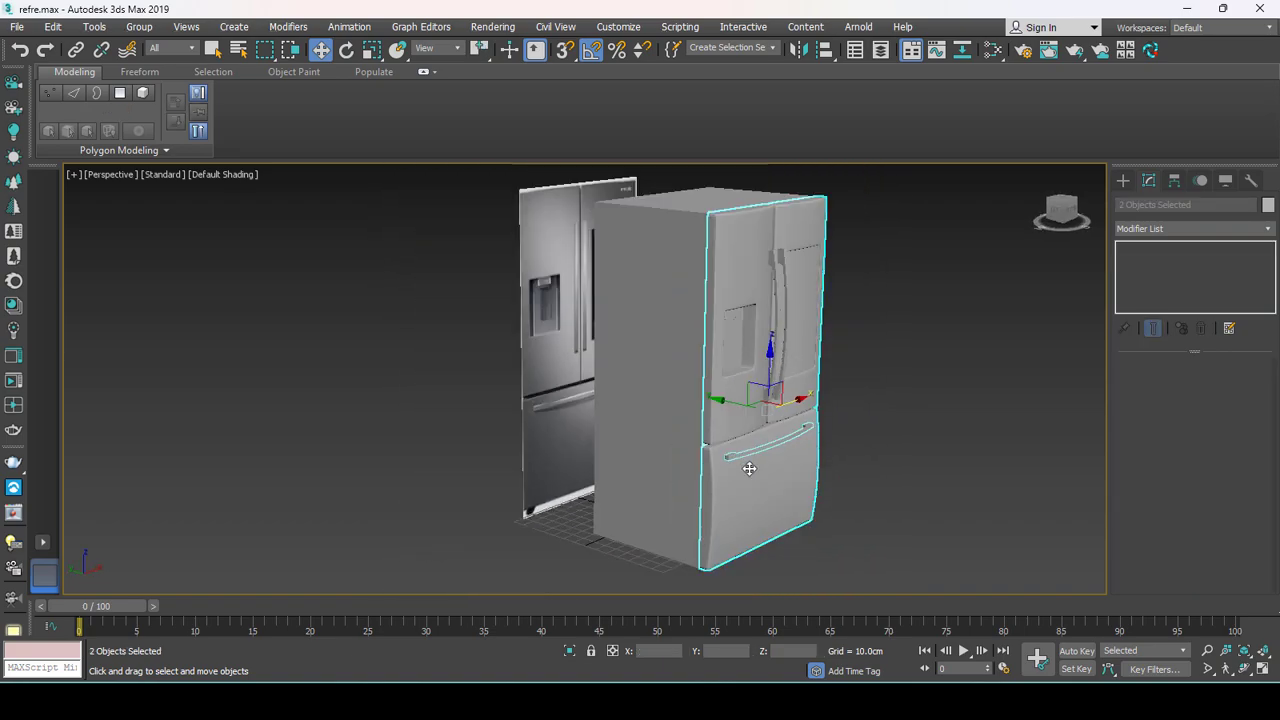
Reselect only the doors object and bring up its pivot adjustment settings.
{"action": "left_click", "coordinate": [744, 262]}
{"action": "scroll", "coordinate": [757, 388], "scroll_direction": "up", "scroll_amount": 3}
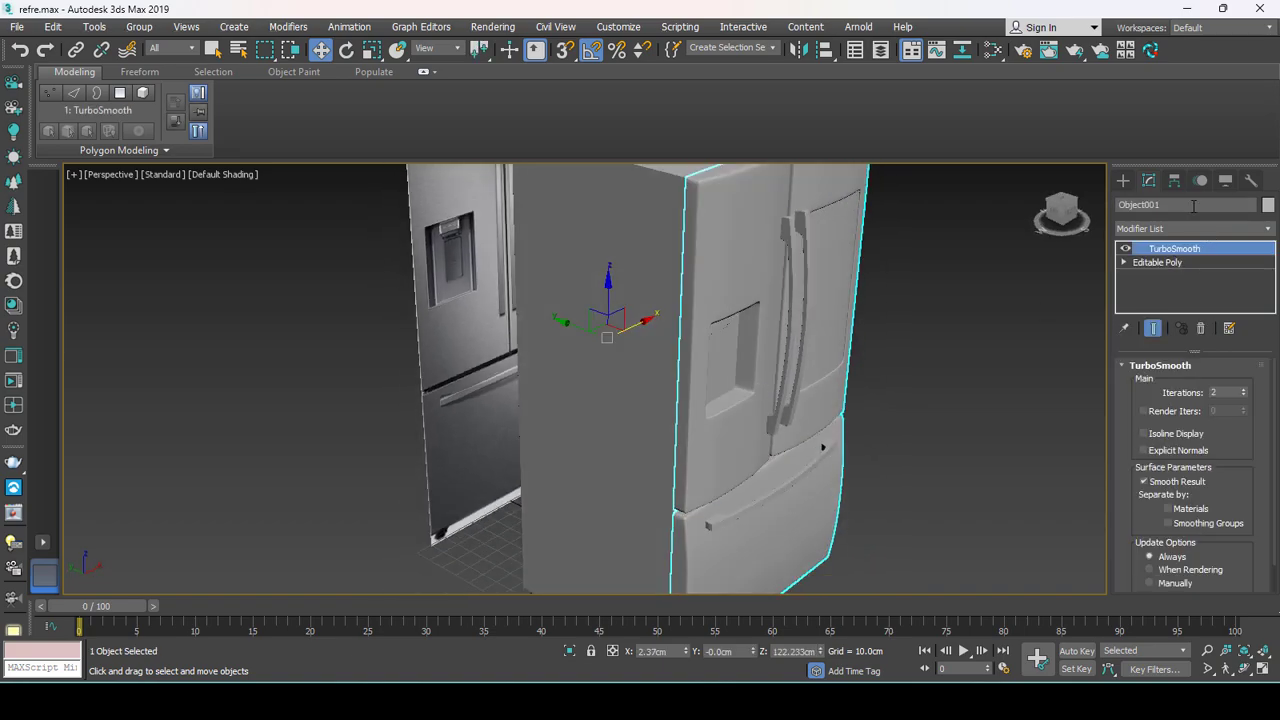
{"action": "left_click", "coordinate": [1174, 180]}
Centre the doors object's pivot and scale it to 60% depth front-to-back.
{"action": "left_click", "coordinate": [1191, 291]}
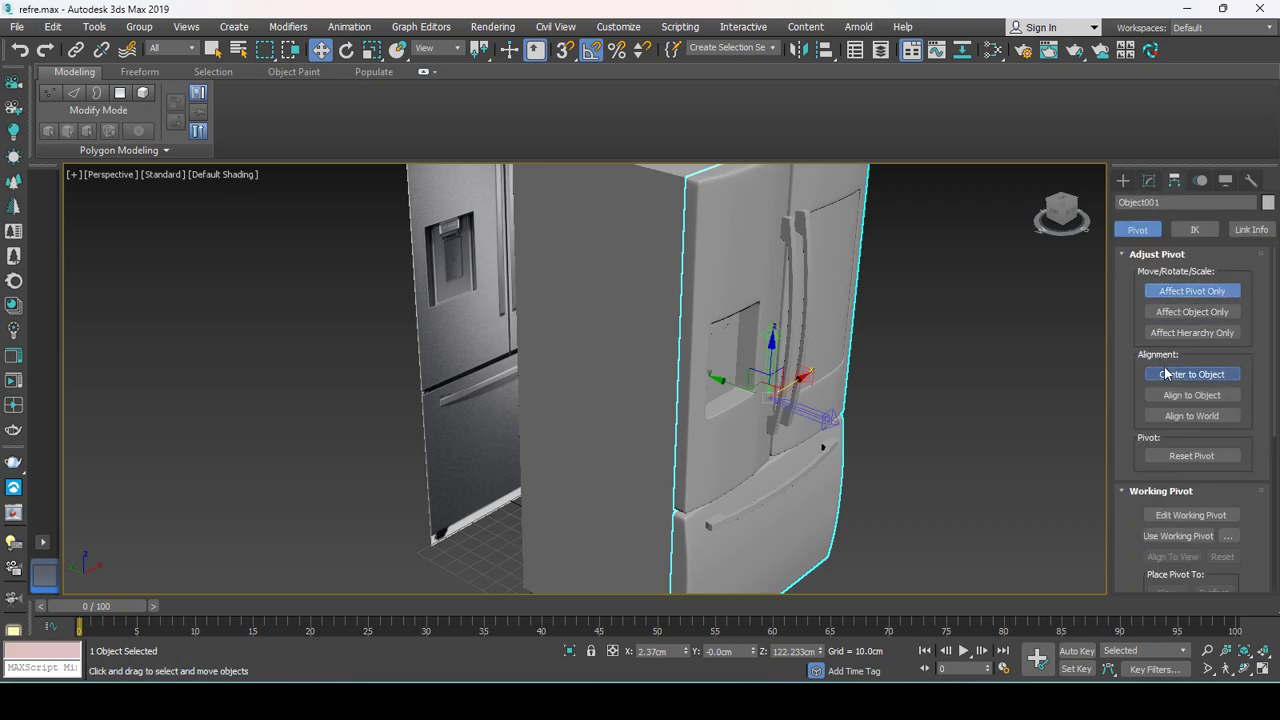
{"action": "left_click", "coordinate": [1123, 180]}
{"action": "middle_click_drag", "start_coordinate": [950, 380], "coordinate": [876, 436], "text": "alt"}
{"action": "key", "text": "r"}
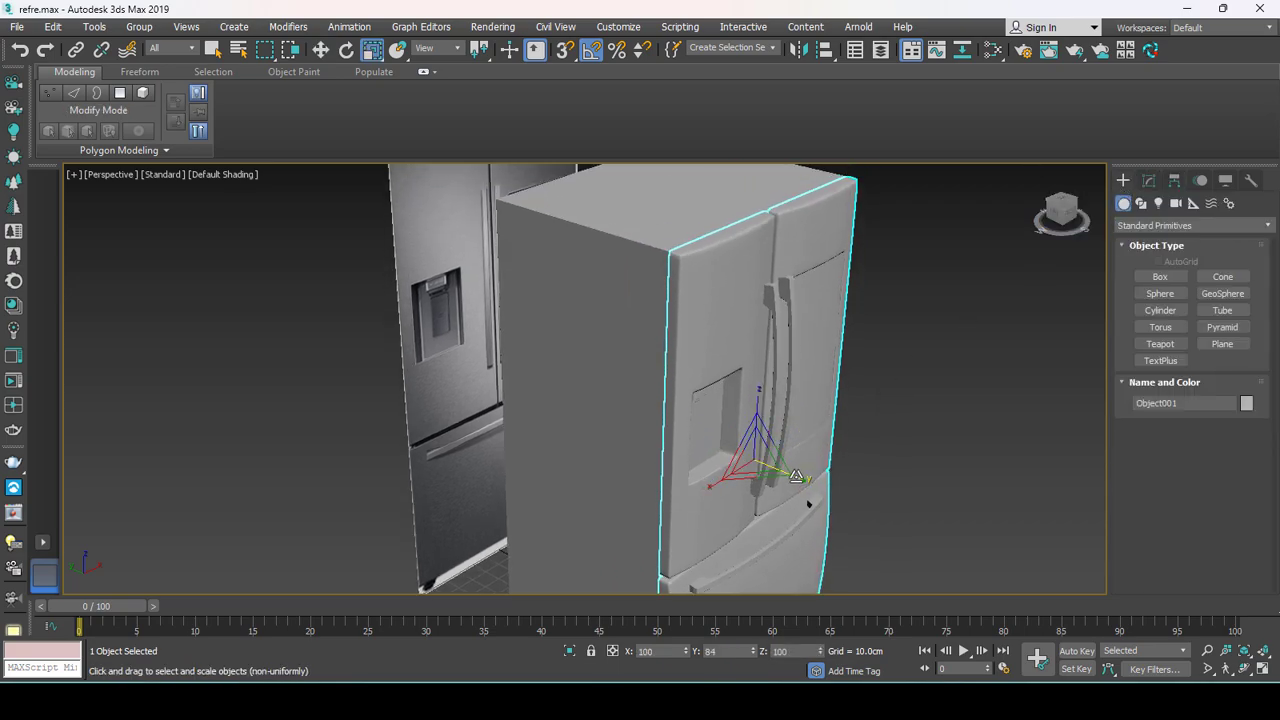
{"action": "left_click_drag", "start_coordinate": [800, 474], "coordinate": [785, 472]}
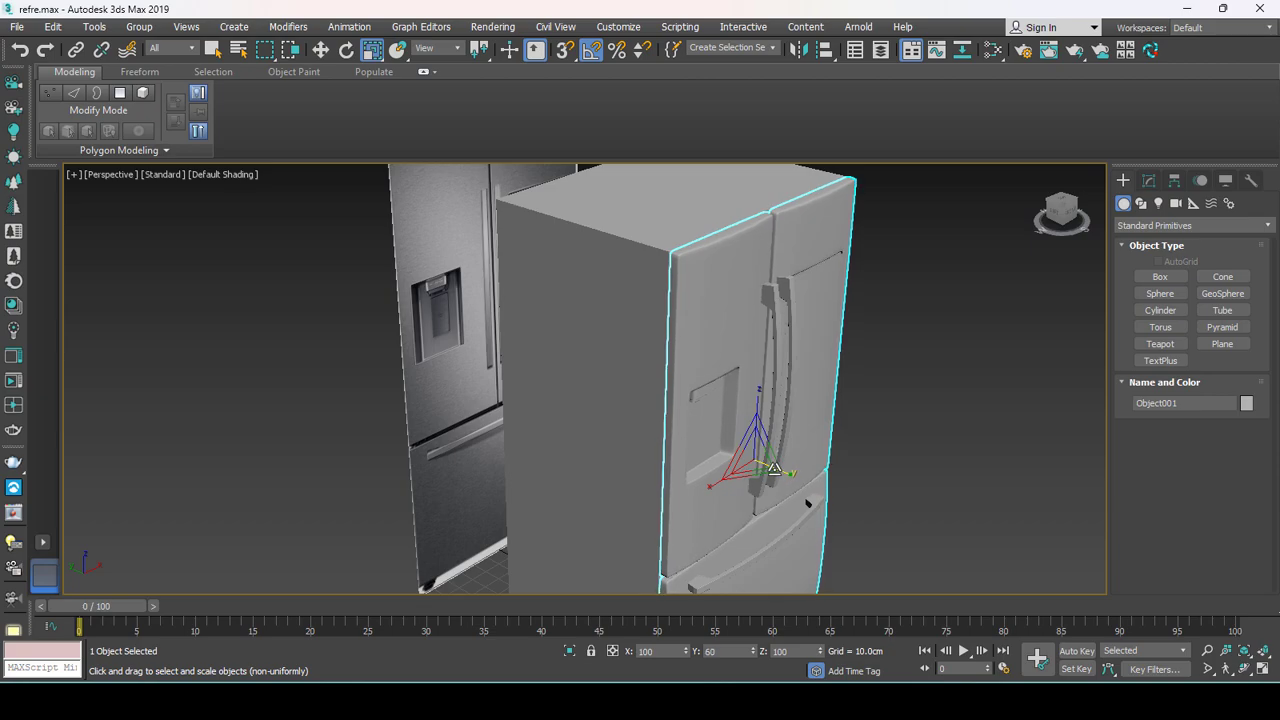
Select both door handles and the drawer handle and move them back against the doors.
{"action": "mouse_move", "coordinate": [772, 473]}
{"action": "middle_mouse_down"}
{"action": "mouse_move", "coordinate": [779, 394]}
{"action": "mouse_move", "coordinate": [786, 429]}
{"action": "mouse_move", "coordinate": [826, 417]}
{"action": "middle_mouse_up"}
{"action": "key", "text": "w"}
{"action": "left_click", "coordinate": [806, 398]}
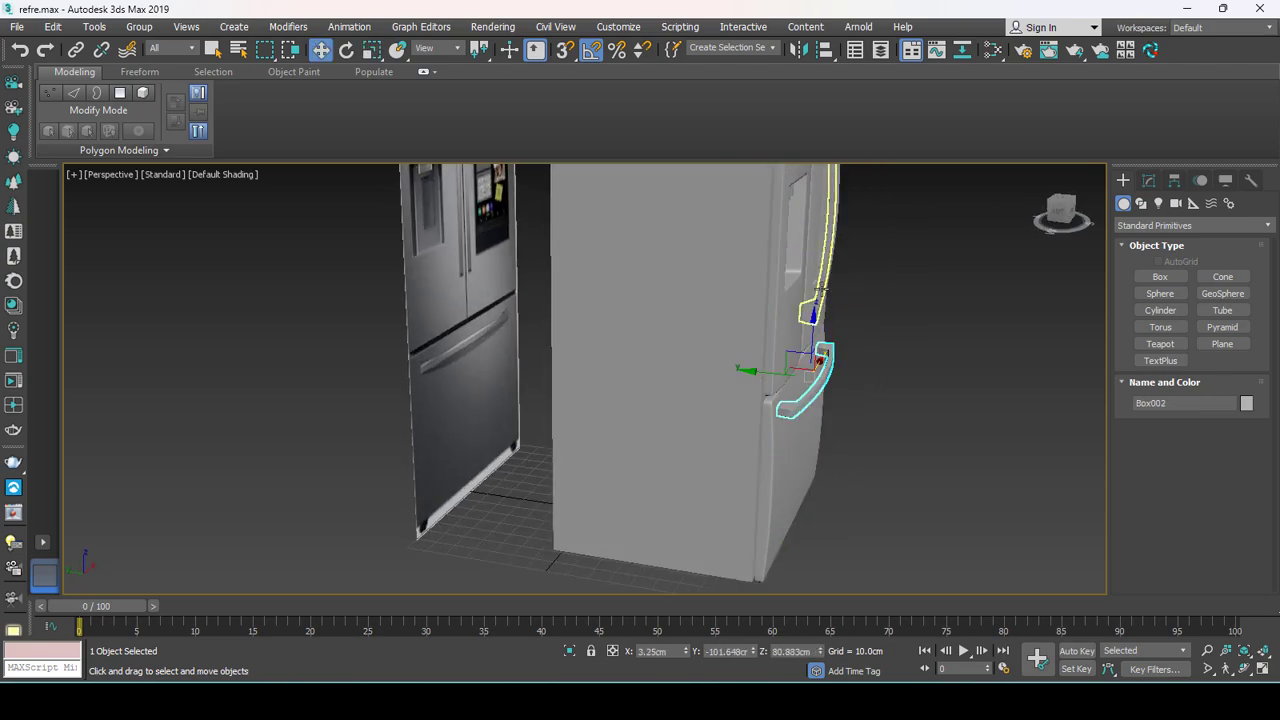
{"action": "left_click", "coordinate": [820, 288], "text": "ctrl"}
{"action": "middle_click_drag", "start_coordinate": [820, 288], "coordinate": [832, 316], "text": "alt"}
{"action": "left_click", "coordinate": [822, 308], "text": "ctrl"}
{"action": "left_click_drag", "start_coordinate": [800, 279], "coordinate": [795, 279]}
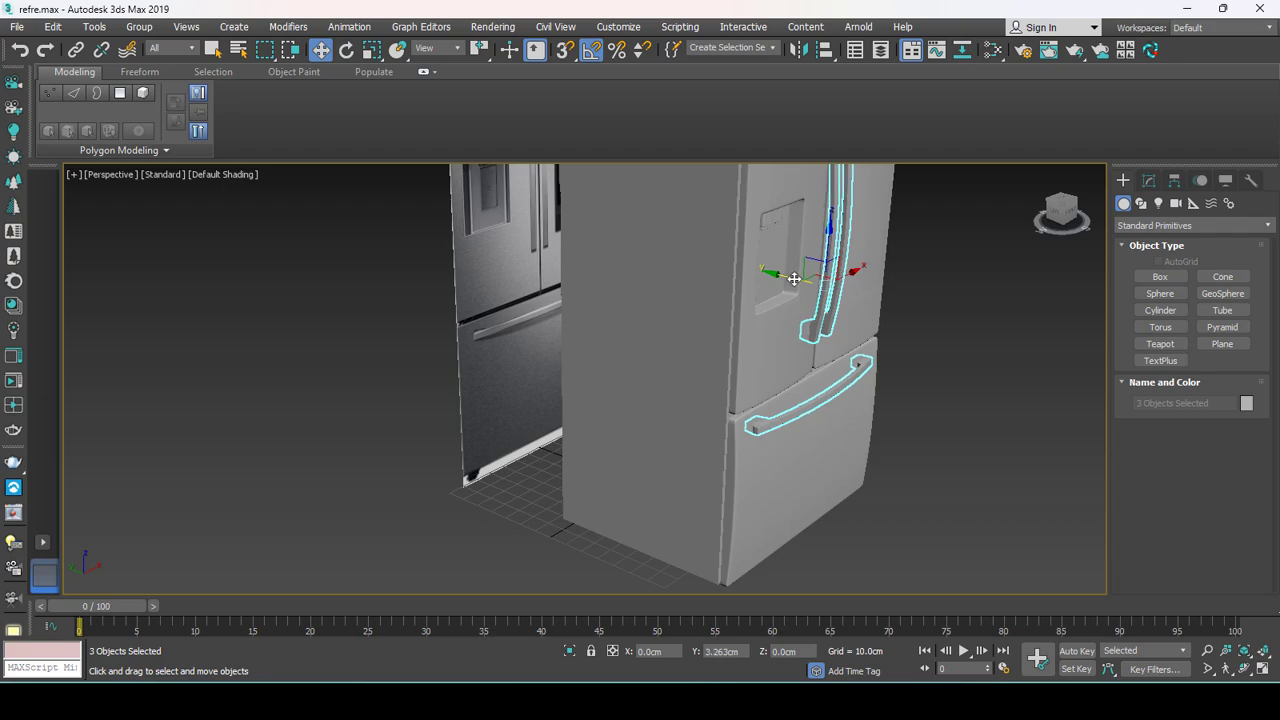
Select the fridge cabinet box and orbit so its door side faces the viewer.
{"action": "left_click", "coordinate": [837, 466]}
{"action": "key", "text": "z"}
{"action": "key", "text": "alt+w"}
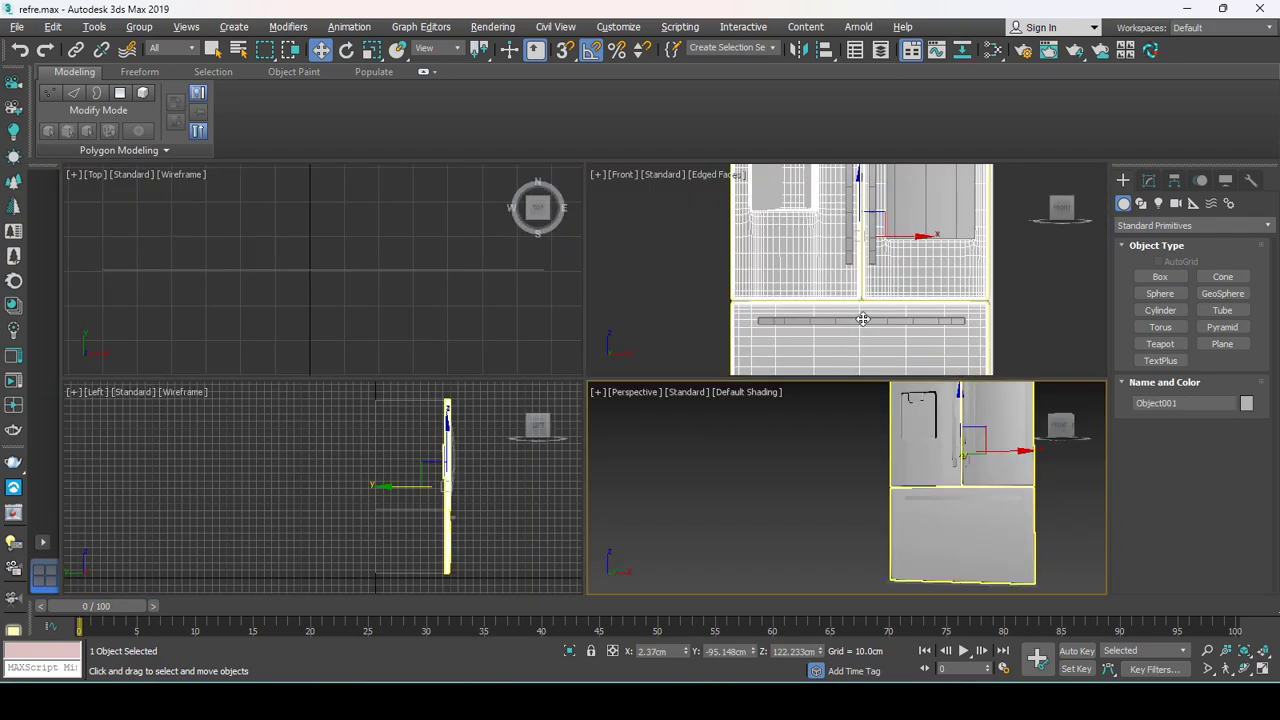
{"action": "key", "text": "alt+w"}
{"action": "key", "text": "alt+w"}
{"action": "left_click", "coordinate": [837, 454]}
{"action": "key", "text": "alt+w"}
{"action": "scroll", "coordinate": [790, 430], "scroll_direction": "down", "scroll_amount": 2}
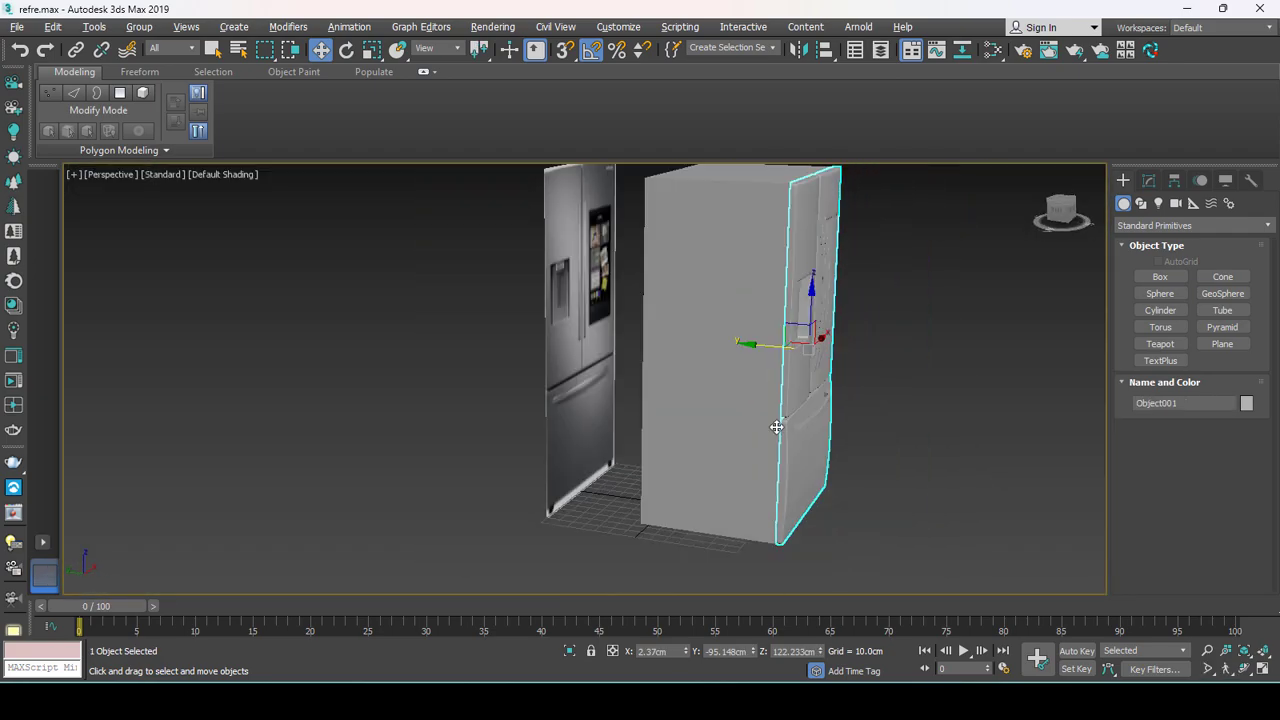
{"action": "middle_click_drag", "start_coordinate": [724, 403], "coordinate": [660, 400], "text": "alt"}
Paste the copied Chamfer (Quad Chamfer, 0.11 cm, 2 segments) onto the cabinet's modifier stack.
{"action": "left_click", "coordinate": [1149, 180]}
{"action": "right_click", "coordinate": [1150, 251]}
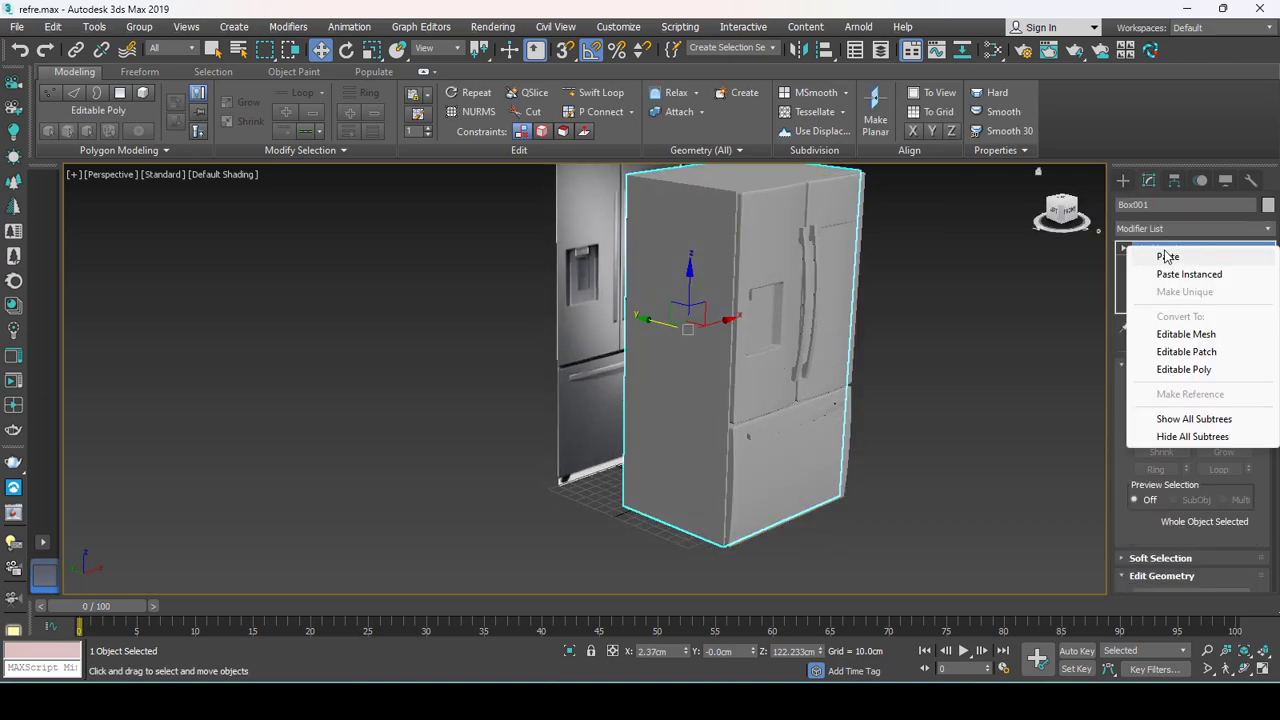
{"action": "left_click", "coordinate": [1160, 257]}
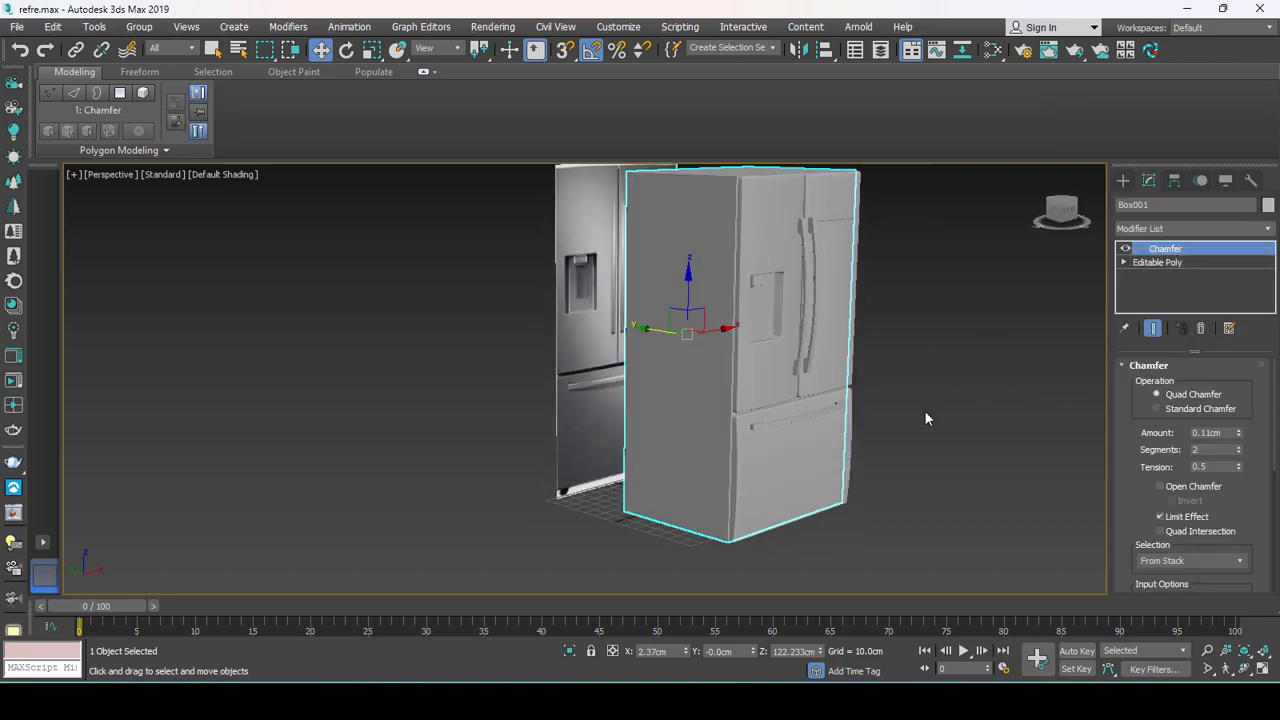
{"action": "middle_click_drag", "start_coordinate": [926, 414], "coordinate": [917, 380], "text": "alt"}
Check the feet in a maximized Front view, then return to the full Perspective view.
{"action": "key", "text": "alt+w"}
{"action": "left_click", "coordinate": [845, 177]}
{"action": "key", "text": "alt+w"}
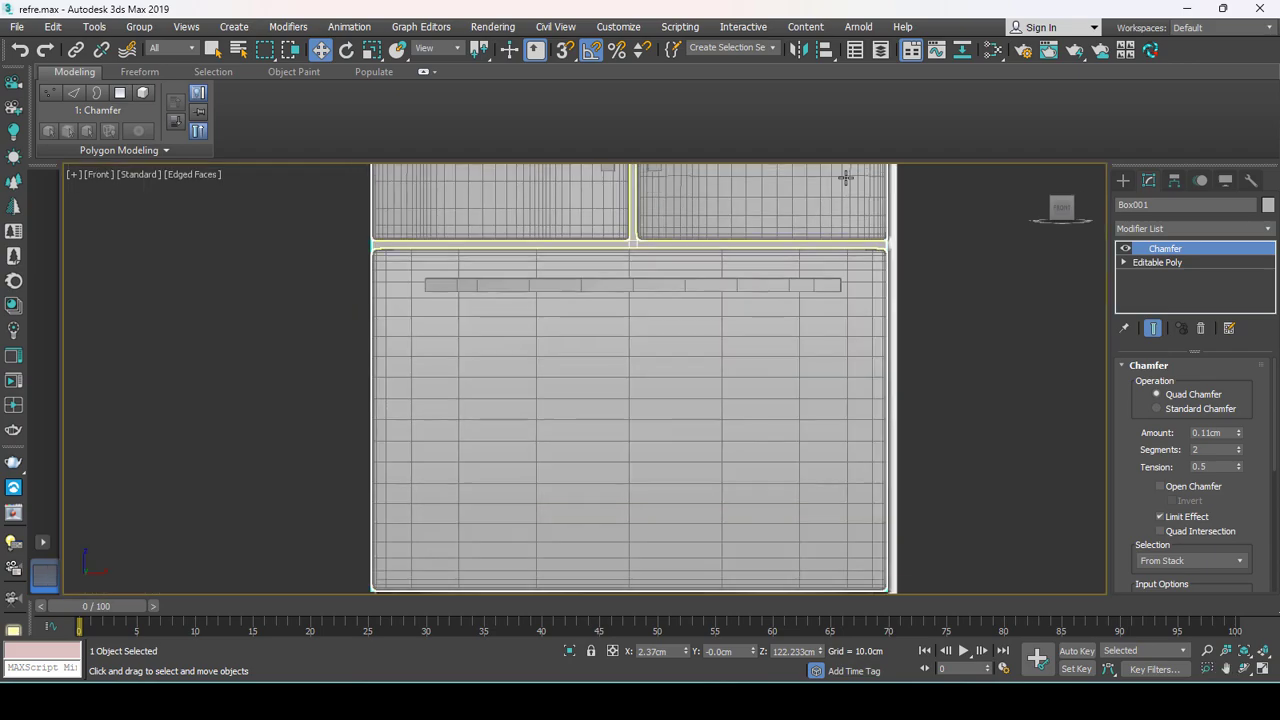
{"action": "scroll", "coordinate": [852, 407], "scroll_direction": "up", "scroll_amount": 3}
{"action": "scroll", "coordinate": [858, 407], "scroll_direction": "down", "scroll_amount": 2}
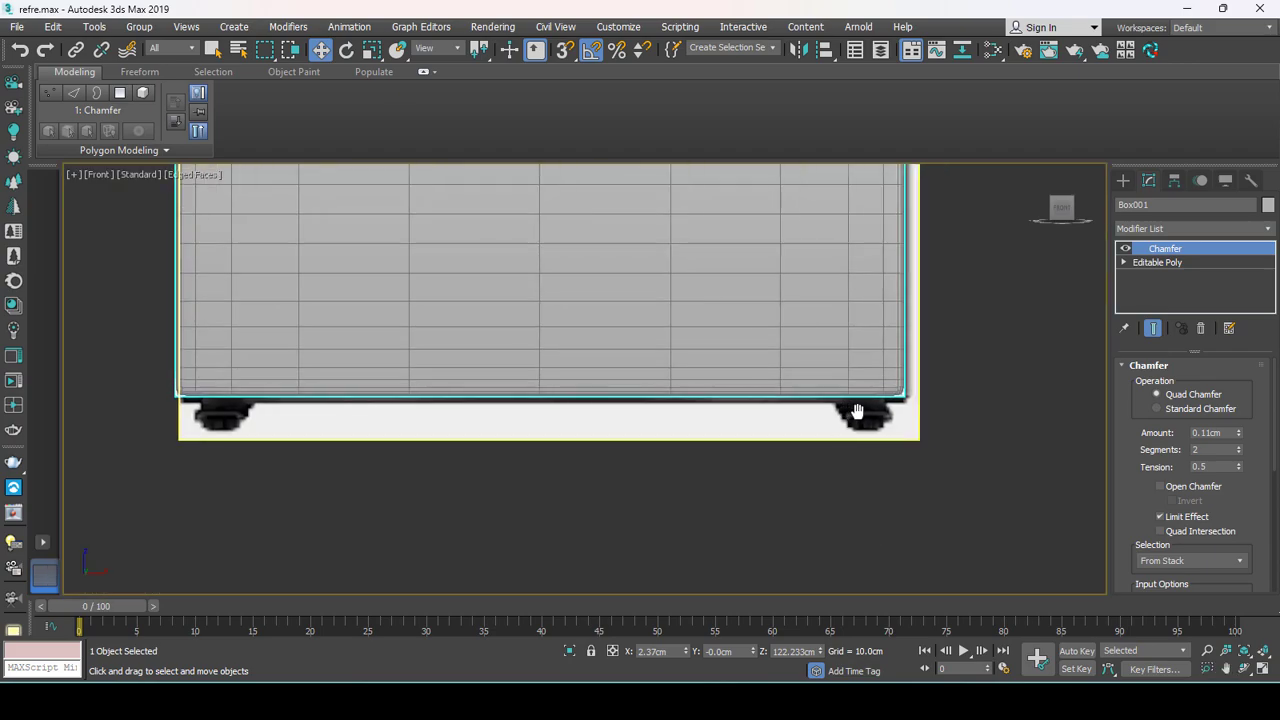
{"action": "scroll", "coordinate": [920, 405], "scroll_direction": "up", "scroll_amount": 2}
{"action": "left_click", "coordinate": [1123, 181]}
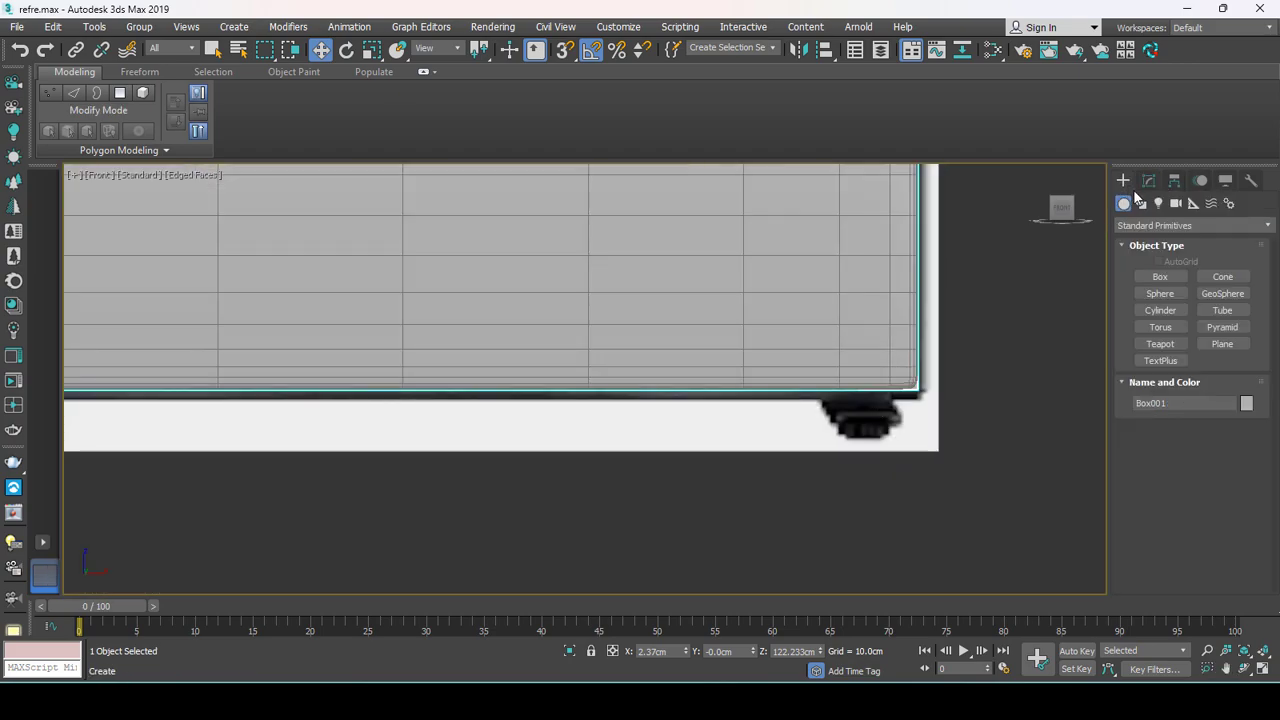
{"action": "scroll", "coordinate": [881, 414], "scroll_direction": "up", "scroll_amount": 1}
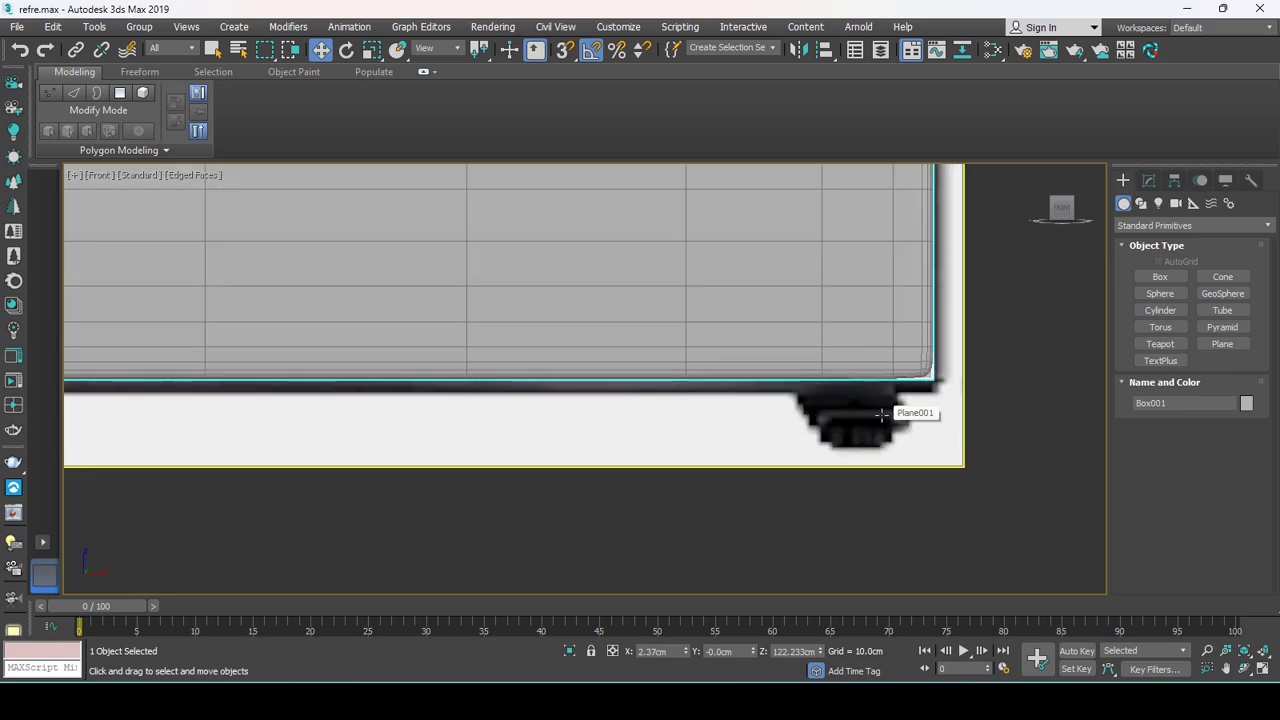
{"action": "scroll", "coordinate": [881, 414], "scroll_direction": "down", "scroll_amount": 5}
{"action": "key", "text": "alt+w"}
{"action": "key", "text": "alt+w"}
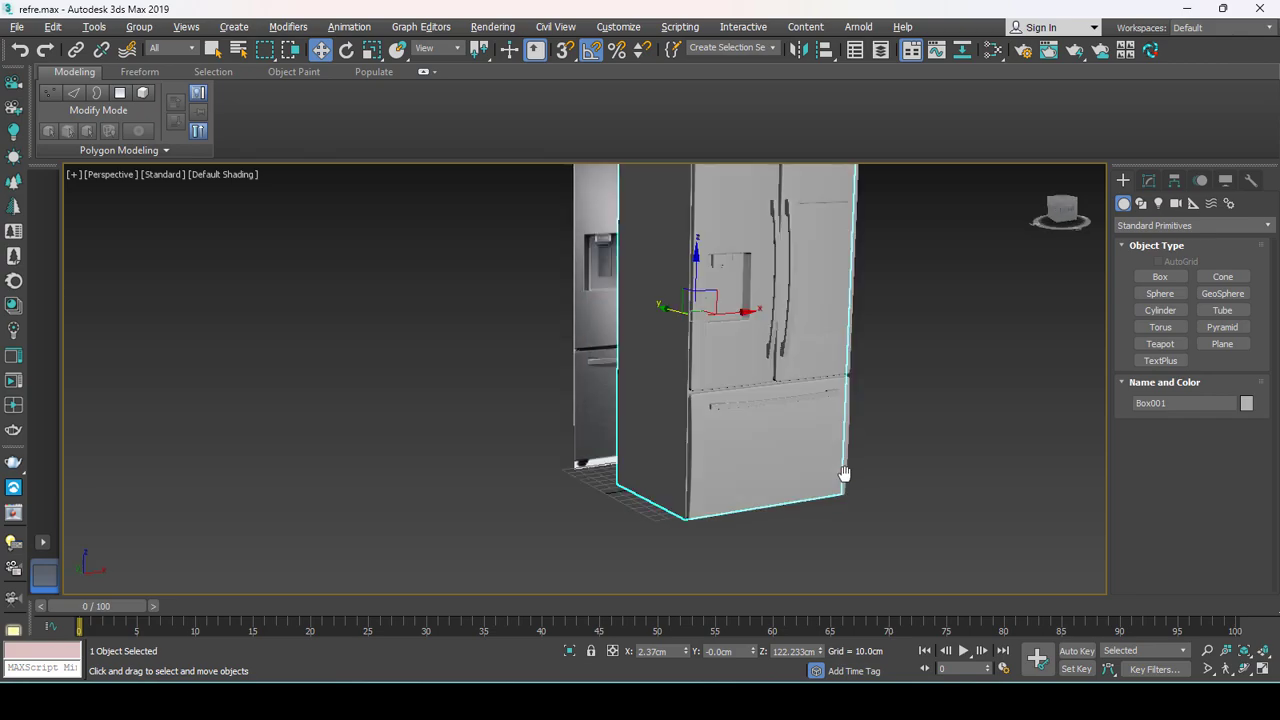
Select the panel on the right door (Object003) and centre its pivot on the object.
{"action": "mouse_move", "coordinate": [674, 470]}
{"action": "middle_mouse_down"}
{"action": "mouse_move", "coordinate": [714, 475]}
{"action": "mouse_move", "coordinate": [588, 460]}
{"action": "mouse_move", "coordinate": [703, 297]}
{"action": "mouse_move", "coordinate": [646, 337]}
{"action": "mouse_move", "coordinate": [700, 330]}
{"action": "middle_mouse_up"}
{"action": "left_click", "coordinate": [588, 460]}
{"action": "left_click", "coordinate": [703, 297]}
{"action": "scroll", "coordinate": [717, 317], "scroll_direction": "up", "scroll_amount": 5}
{"action": "left_click", "coordinate": [1174, 180]}
{"action": "left_click", "coordinate": [1193, 294]}
{"action": "left_click", "coordinate": [1193, 374]}
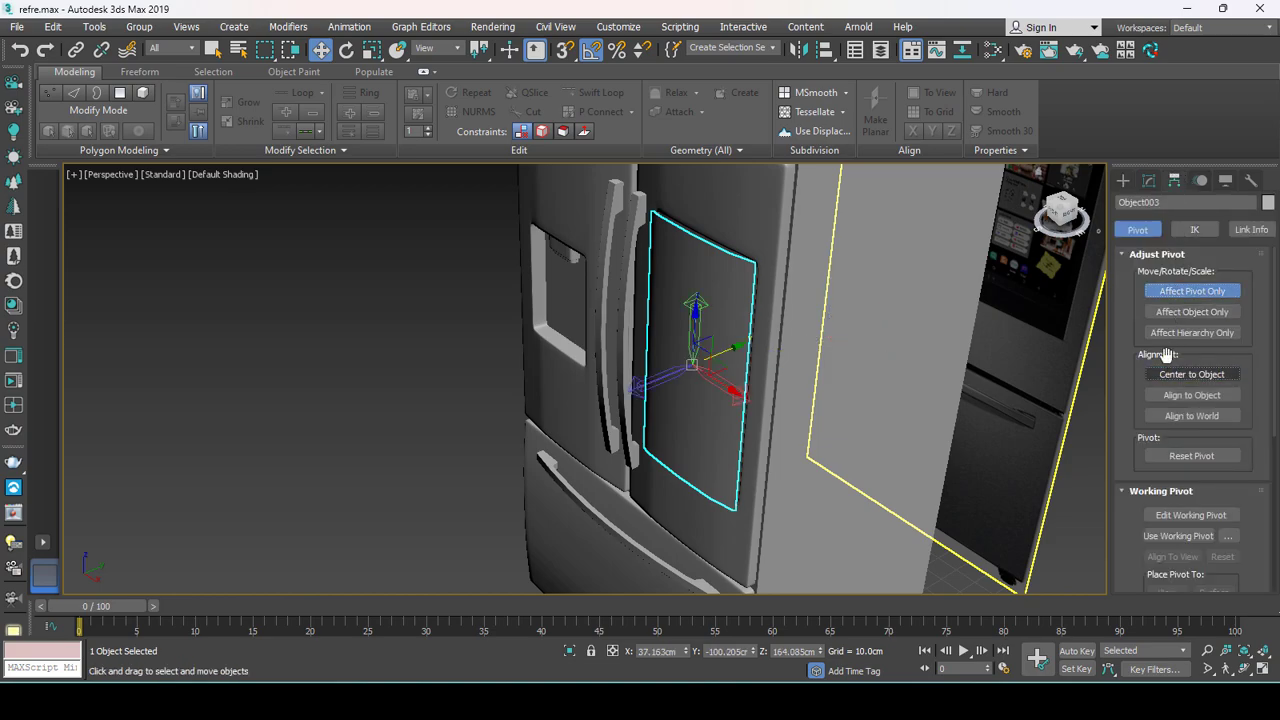
{"action": "left_click", "coordinate": [1122, 181]}
Move the panel out to the right beside the fridge, then select the doors object.
{"action": "middle_click_drag", "start_coordinate": [680, 405], "coordinate": [700, 410], "text": "alt"}
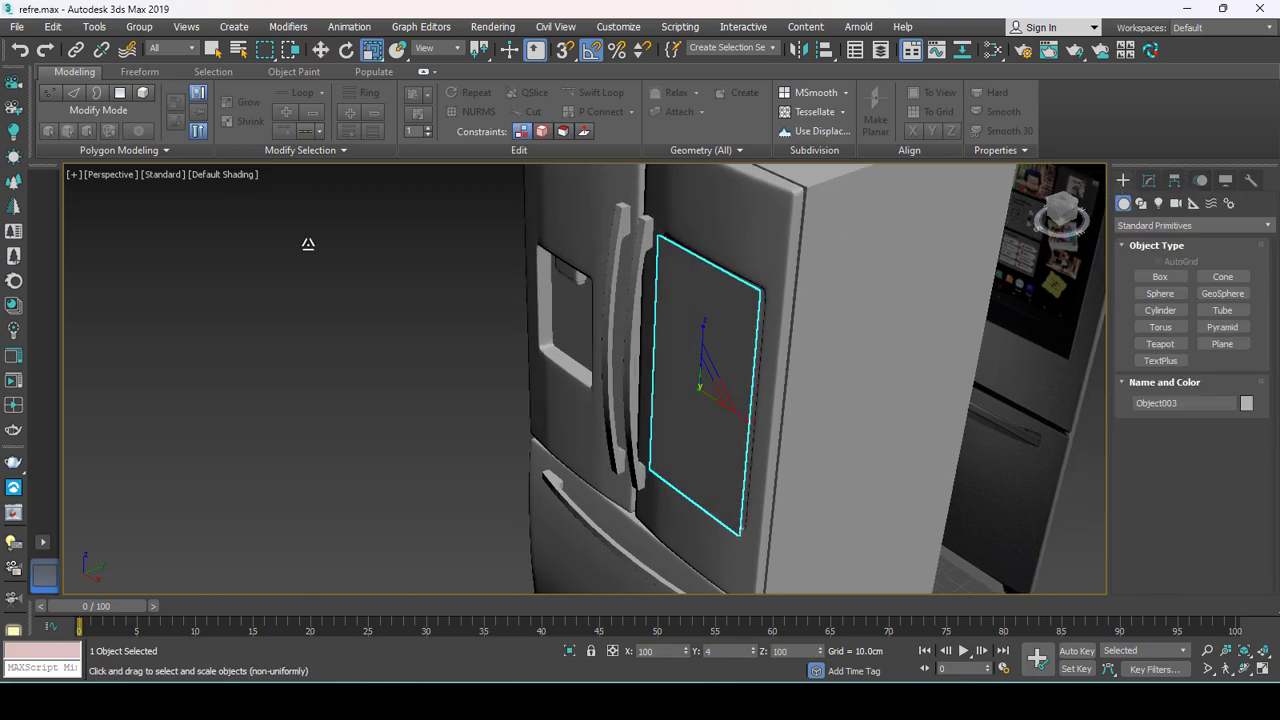
{"action": "key", "text": "w"}
{"action": "key", "text": "F4"}
{"action": "left_click_drag", "start_coordinate": [734, 366], "coordinate": [740, 371]}
{"action": "mouse_move", "coordinate": [740, 371]}
{"action": "middle_mouse_down", "text": "alt"}
{"action": "mouse_move", "coordinate": [757, 329]}
{"action": "mouse_move", "coordinate": [693, 370]}
{"action": "middle_mouse_up", "text": "alt"}
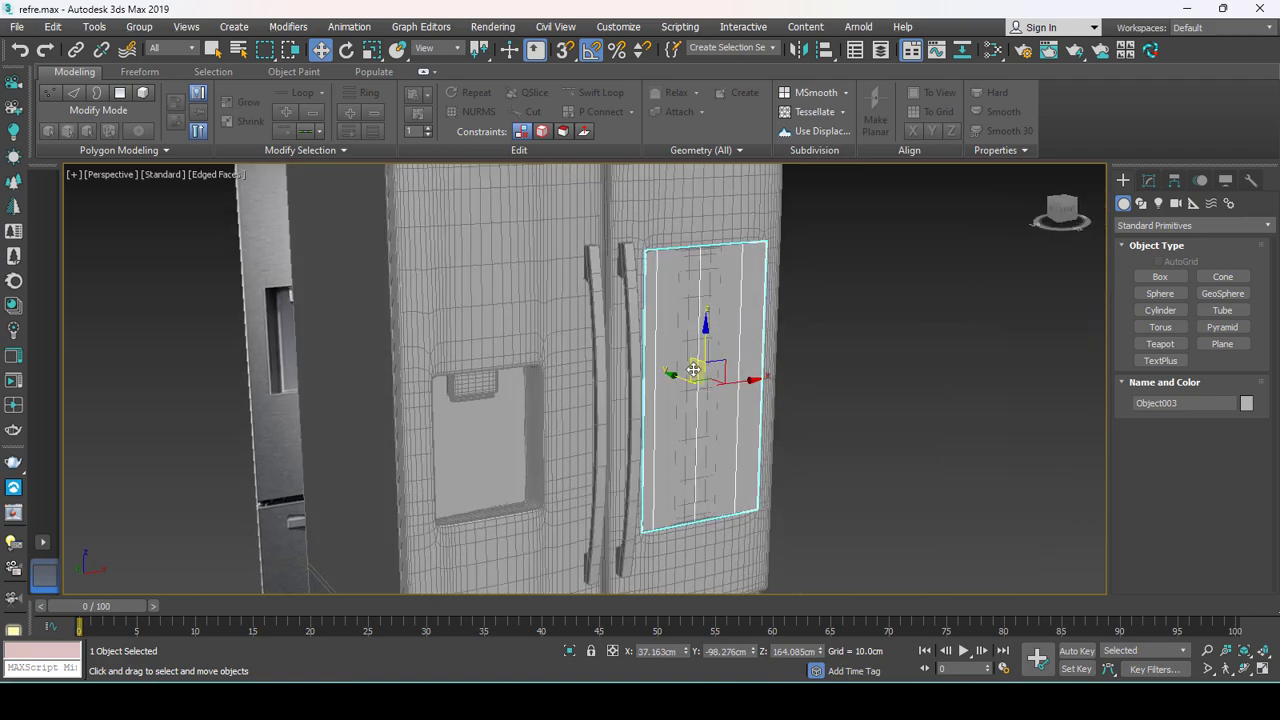
{"action": "left_click_drag", "start_coordinate": [665, 372], "coordinate": [795, 420]}
{"action": "left_click", "coordinate": [705, 322]}
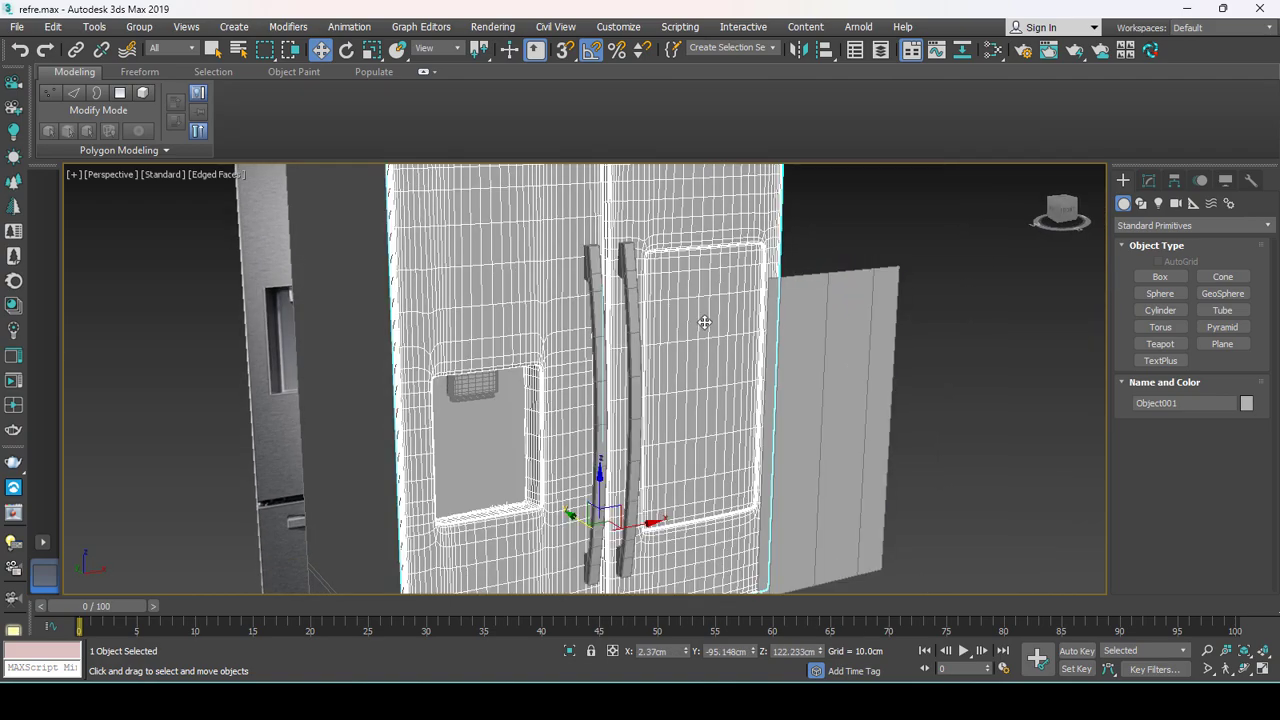
In Polygon mode, select the door strip's first, narrow side and top-edge polygons.
{"action": "left_click", "coordinate": [1148, 183]}
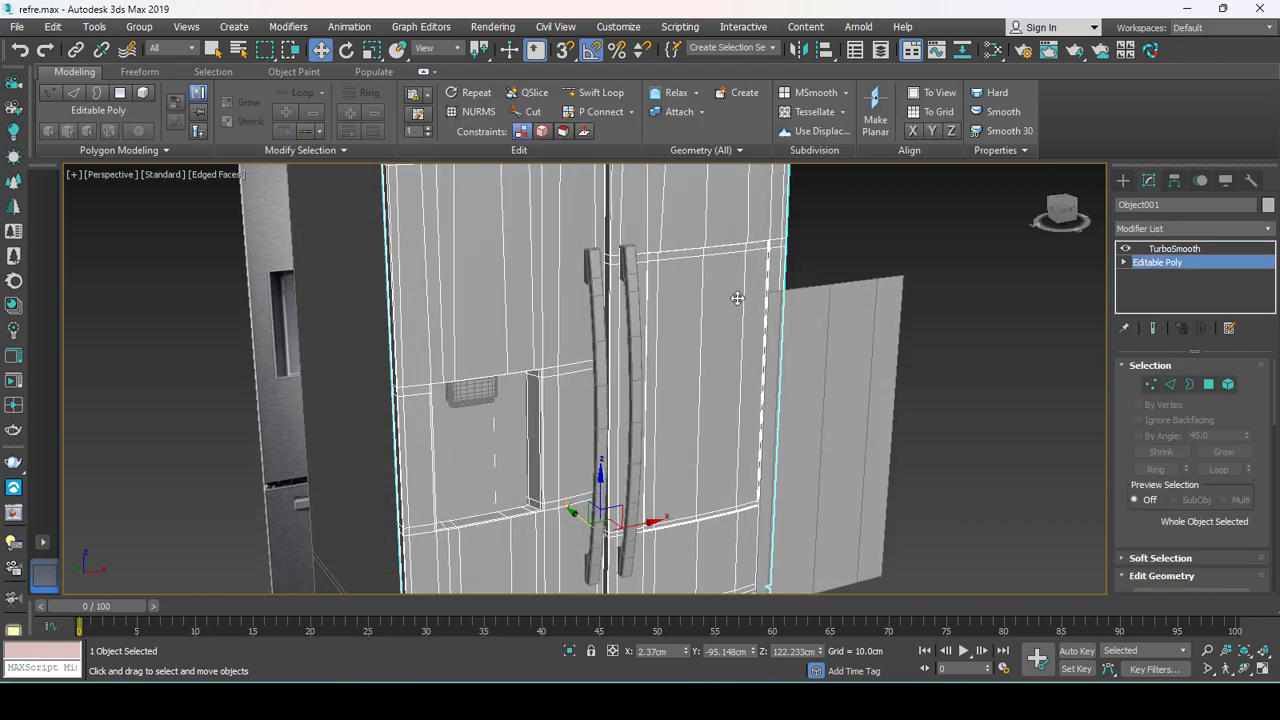
{"action": "key", "text": "4"}
{"action": "left_click", "coordinate": [745, 290]}
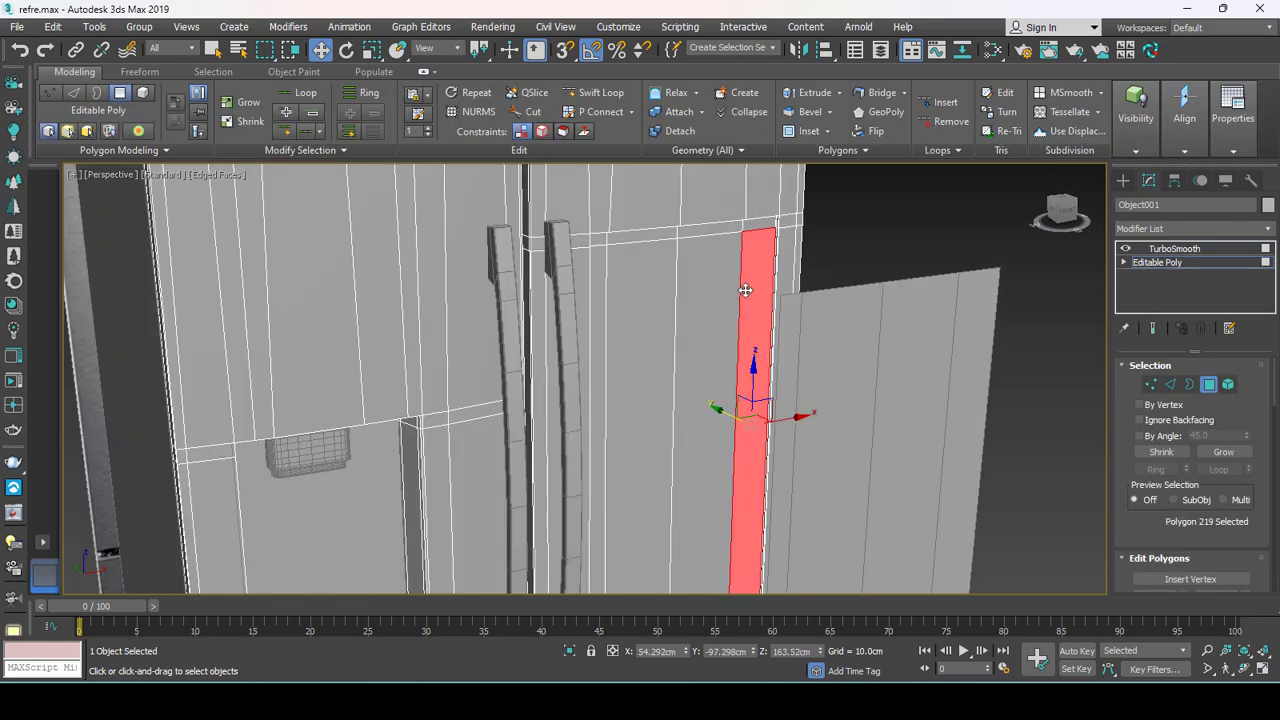
{"action": "middle_click_drag", "start_coordinate": [592, 310], "coordinate": [588, 296], "text": "alt"}
{"action": "left_click", "coordinate": [592, 330], "text": "ctrl"}
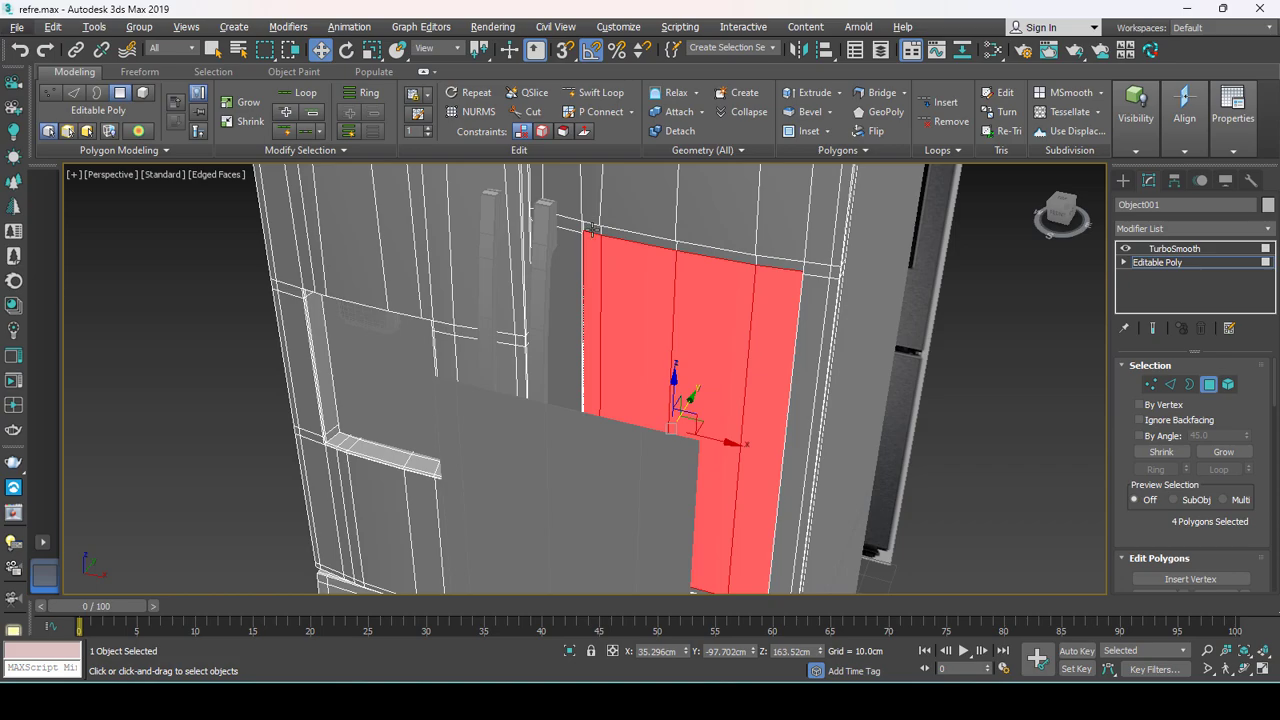
{"action": "mouse_move", "coordinate": [695, 287]}
{"action": "middle_mouse_down", "text": "alt"}
{"action": "mouse_move", "coordinate": [720, 243]}
{"action": "mouse_move", "coordinate": [709, 229]}
{"action": "middle_mouse_up", "text": "alt"}
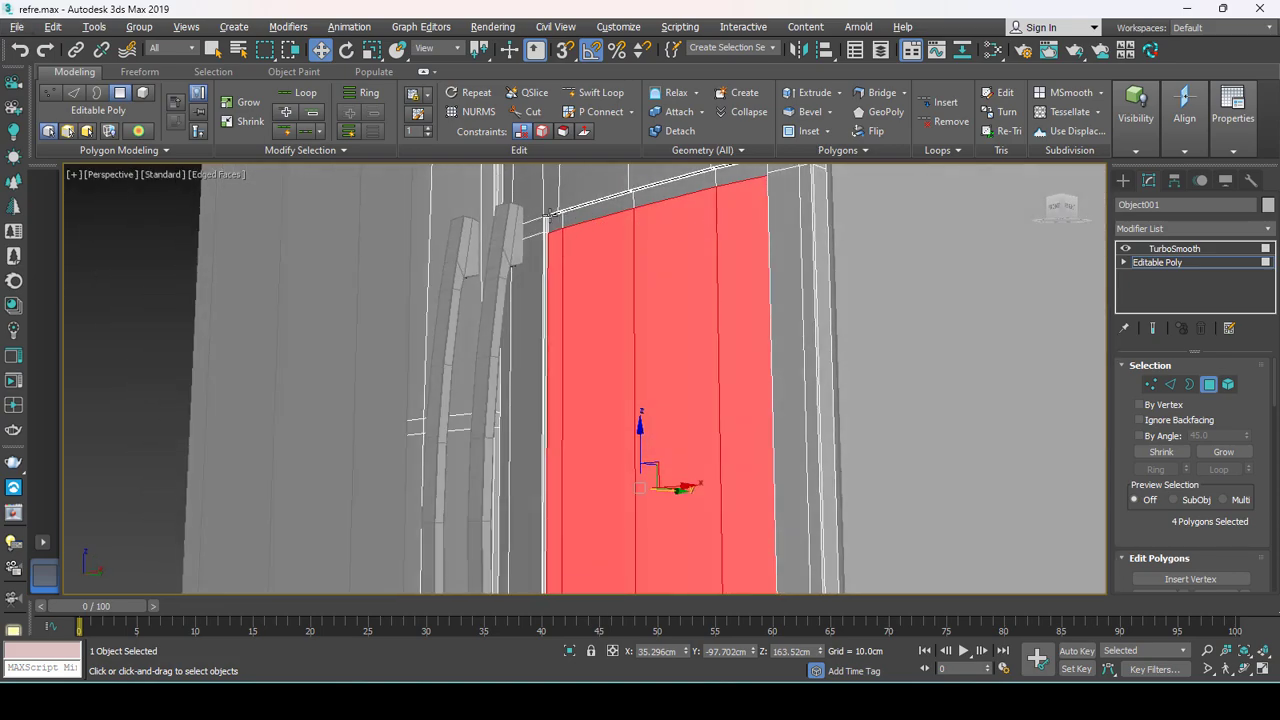
{"action": "left_click", "coordinate": [655, 211], "text": "ctrl"}
{"action": "left_click", "coordinate": [602, 207], "text": "ctrl"}
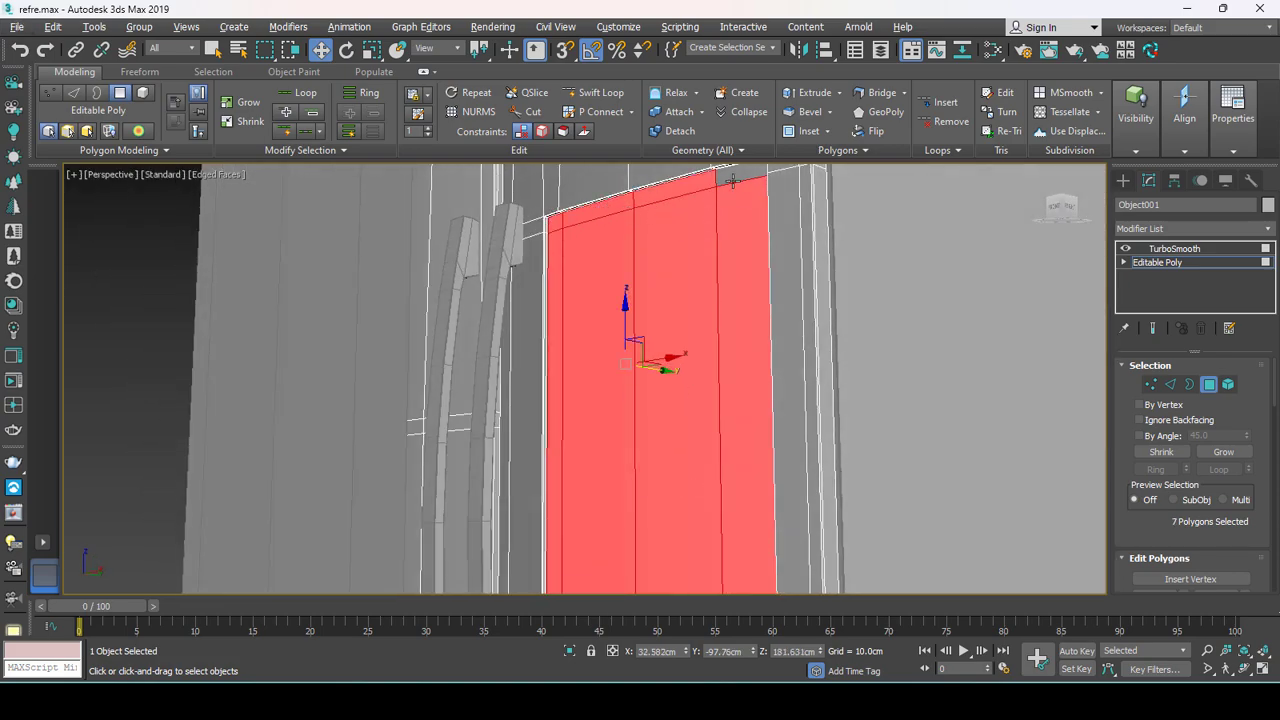
Add the bottom-strip polygons to reach 12 selected, then return to the TurboSmooth level.
{"action": "scroll", "coordinate": [732, 180], "scroll_direction": "down", "scroll_amount": 2}
{"action": "scroll", "coordinate": [705, 320], "scroll_direction": "down", "scroll_amount": 2}
{"action": "scroll", "coordinate": [686, 477], "scroll_direction": "up", "scroll_amount": 4}
{"action": "scroll", "coordinate": [663, 434], "scroll_direction": "up", "scroll_amount": 2}
{"action": "left_click", "coordinate": [600, 510], "text": "ctrl"}
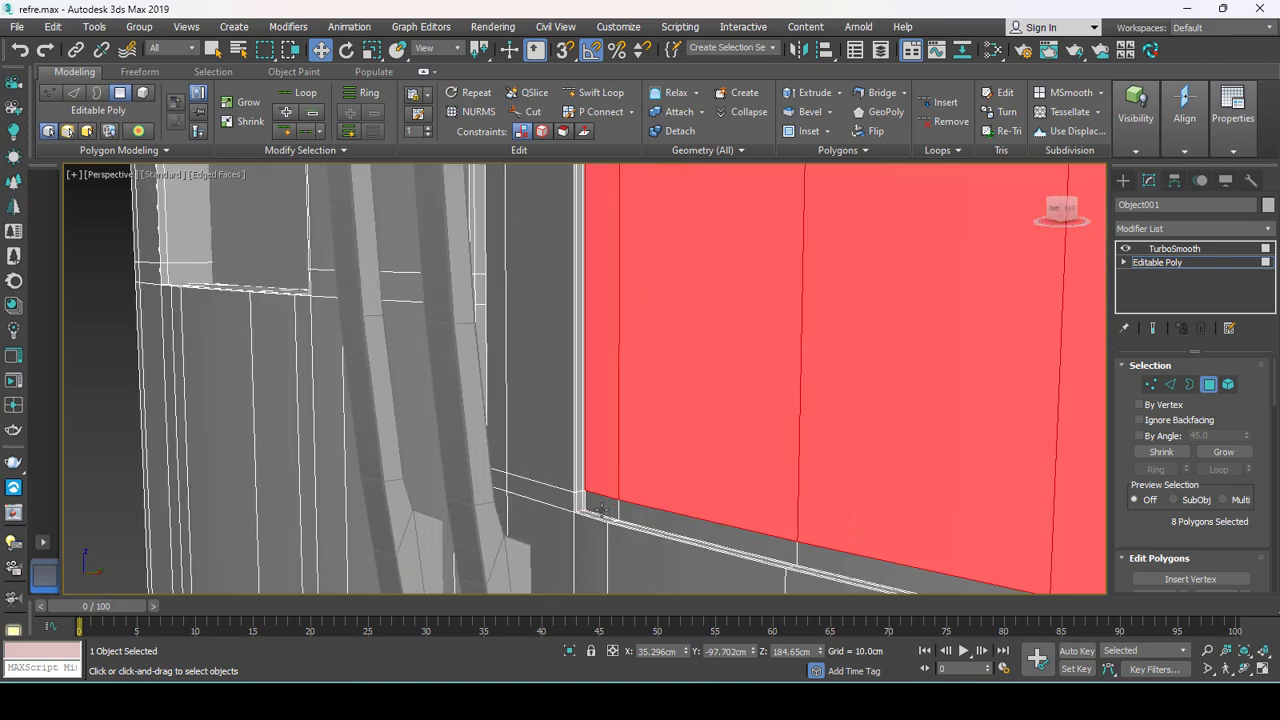
{"action": "left_click", "coordinate": [600, 510], "text": "ctrl"}
{"action": "left_click", "coordinate": [686, 514], "text": "ctrl"}
{"action": "scroll", "coordinate": [700, 450], "scroll_direction": "down", "scroll_amount": 3}
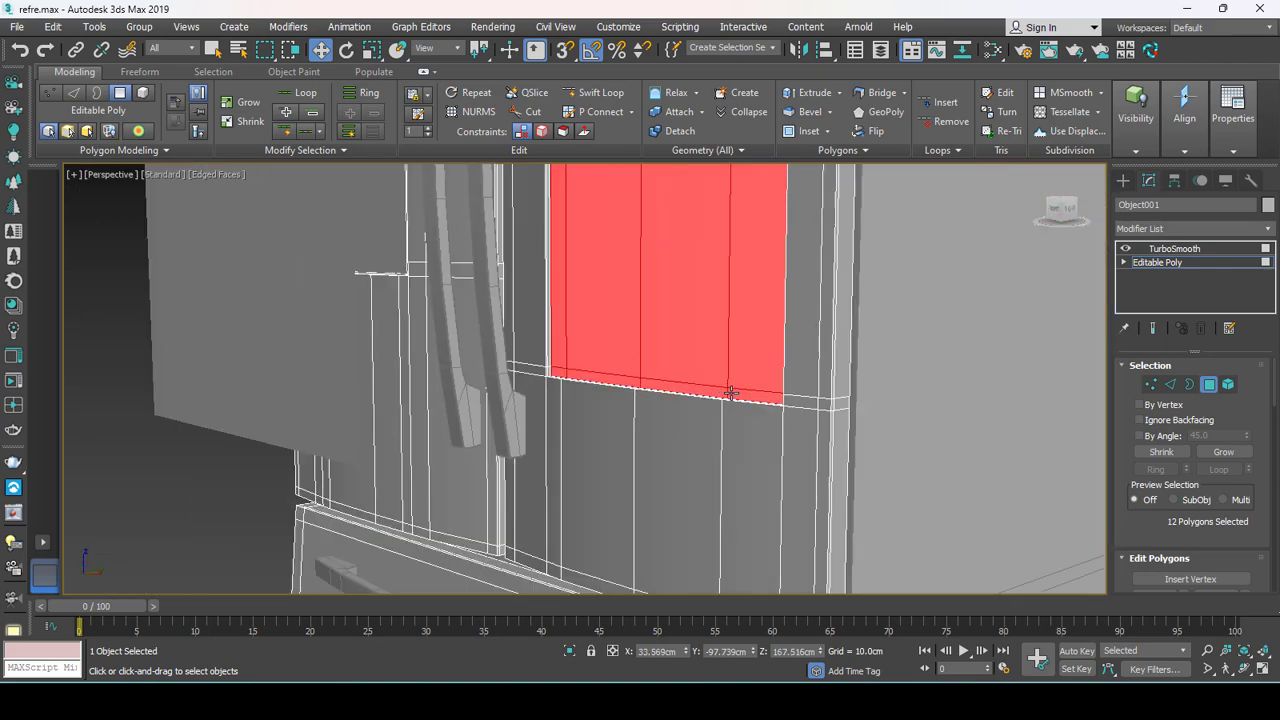
{"action": "scroll", "coordinate": [731, 393], "scroll_direction": "down", "scroll_amount": 3}
{"action": "middle_click_drag", "start_coordinate": [666, 400], "coordinate": [651, 349], "text": "alt"}
{"action": "key", "text": "r"}
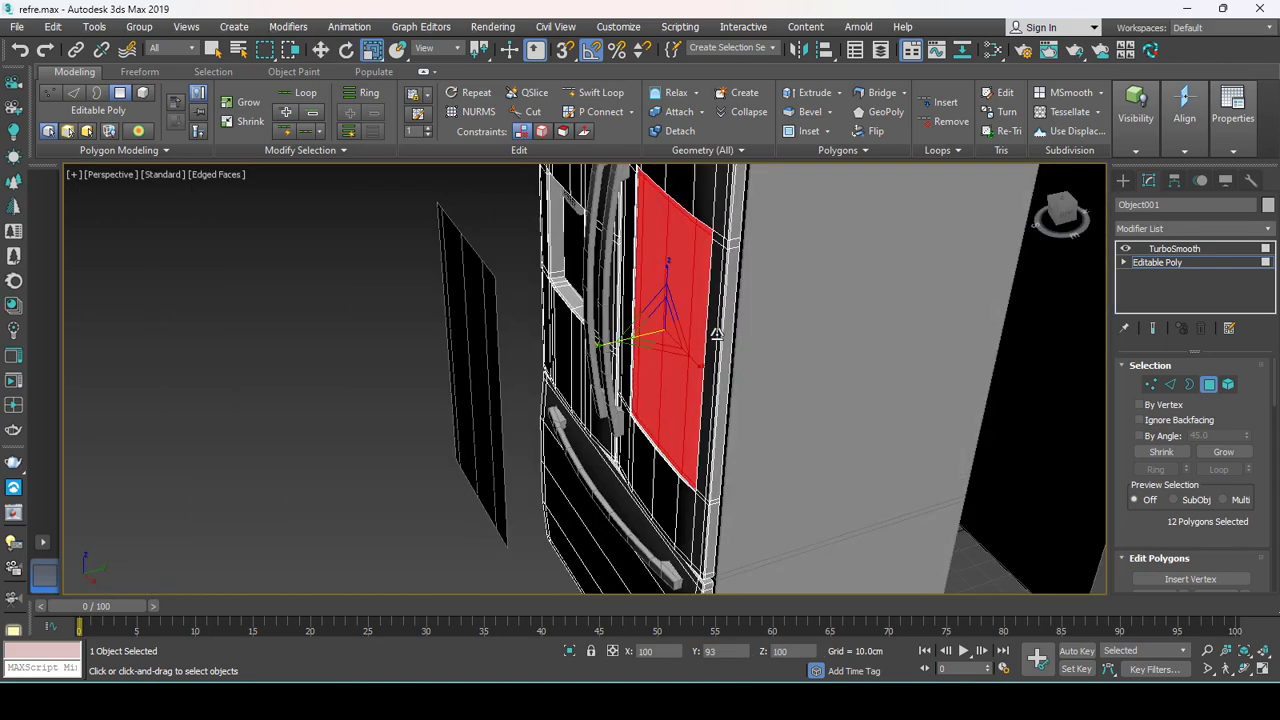
{"action": "scroll", "coordinate": [650, 335], "scroll_direction": "up", "scroll_amount": 3}
{"action": "key", "text": "w"}
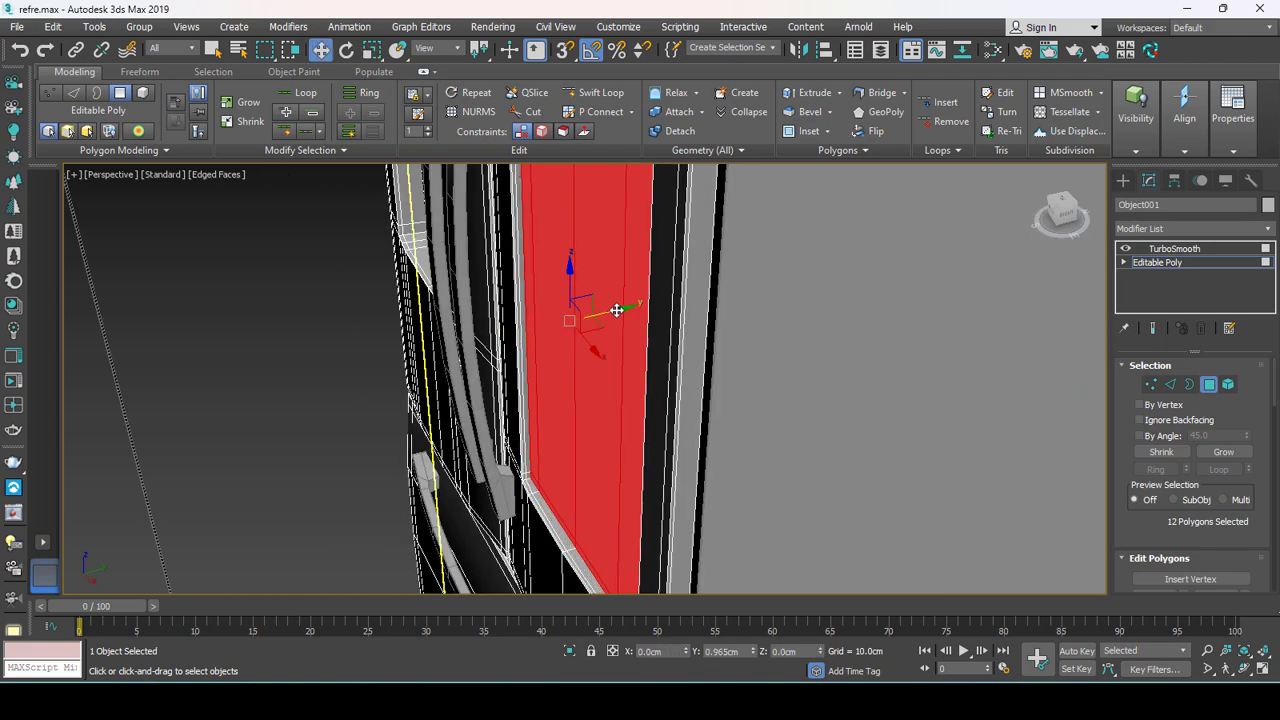
{"action": "middle_click_drag", "start_coordinate": [617, 310], "coordinate": [713, 320], "text": "alt"}
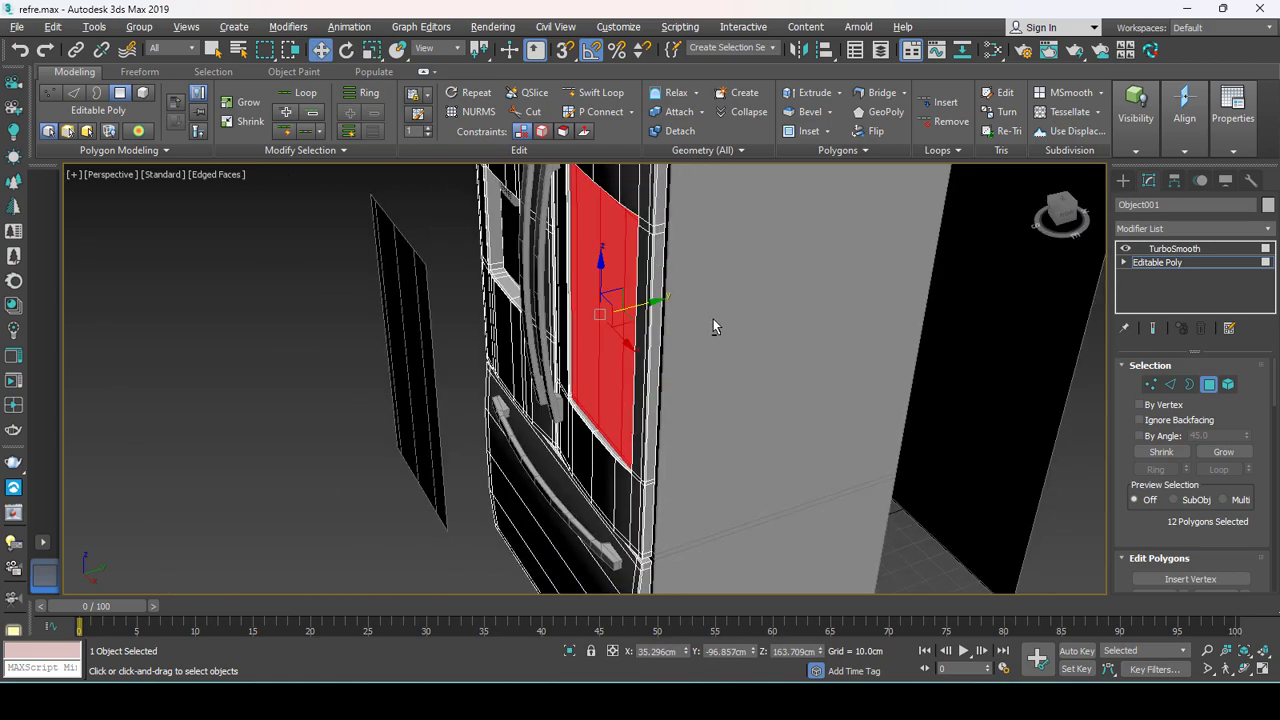
{"action": "left_click", "coordinate": [1165, 249]}
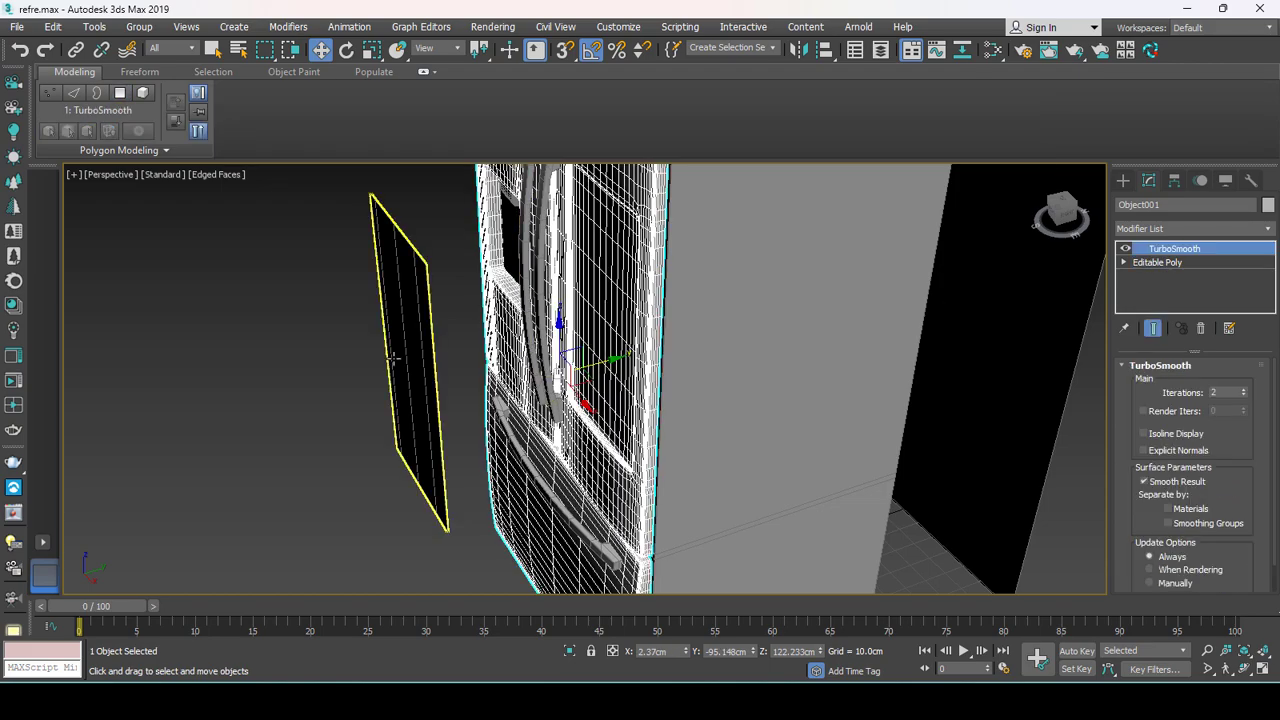
Move the loose flat panel from beside the fridge onto the door.
{"action": "left_click", "coordinate": [408, 350]}
{"action": "key", "text": "F4"}
{"action": "middle_click_drag", "start_coordinate": [428, 366], "coordinate": [517, 417], "text": "alt"}
{"action": "scroll", "coordinate": [503, 405], "scroll_direction": "up", "scroll_amount": 2}
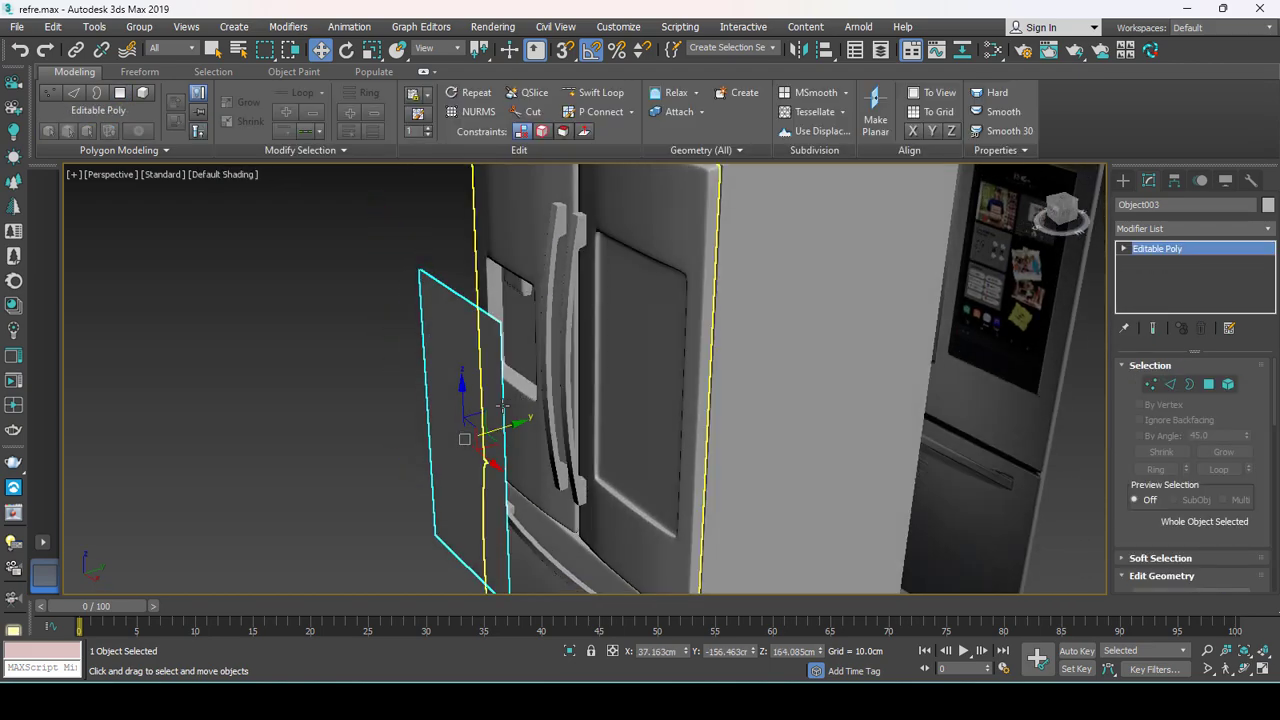
{"action": "left_click_drag", "start_coordinate": [509, 425], "coordinate": [681, 393]}
{"action": "mouse_move", "coordinate": [681, 393]}
{"action": "middle_mouse_down", "text": "alt"}
{"action": "mouse_move", "coordinate": [743, 374]}
{"action": "mouse_move", "coordinate": [797, 409]}
{"action": "mouse_move", "coordinate": [703, 431]}
{"action": "mouse_move", "coordinate": [791, 374]}
{"action": "mouse_move", "coordinate": [720, 401]}
{"action": "middle_mouse_up", "text": "alt"}
{"action": "left_click", "coordinate": [797, 409]}
Inspect the dispenser panel up close in wireframe and shaded views, selecting it with its upper piece.
{"action": "scroll", "coordinate": [703, 431], "scroll_direction": "down", "scroll_amount": 3}
{"action": "scroll", "coordinate": [720, 401], "scroll_direction": "up", "scroll_amount": 5}
{"action": "middle_click_drag", "start_coordinate": [577, 283], "coordinate": [640, 300], "text": "alt"}
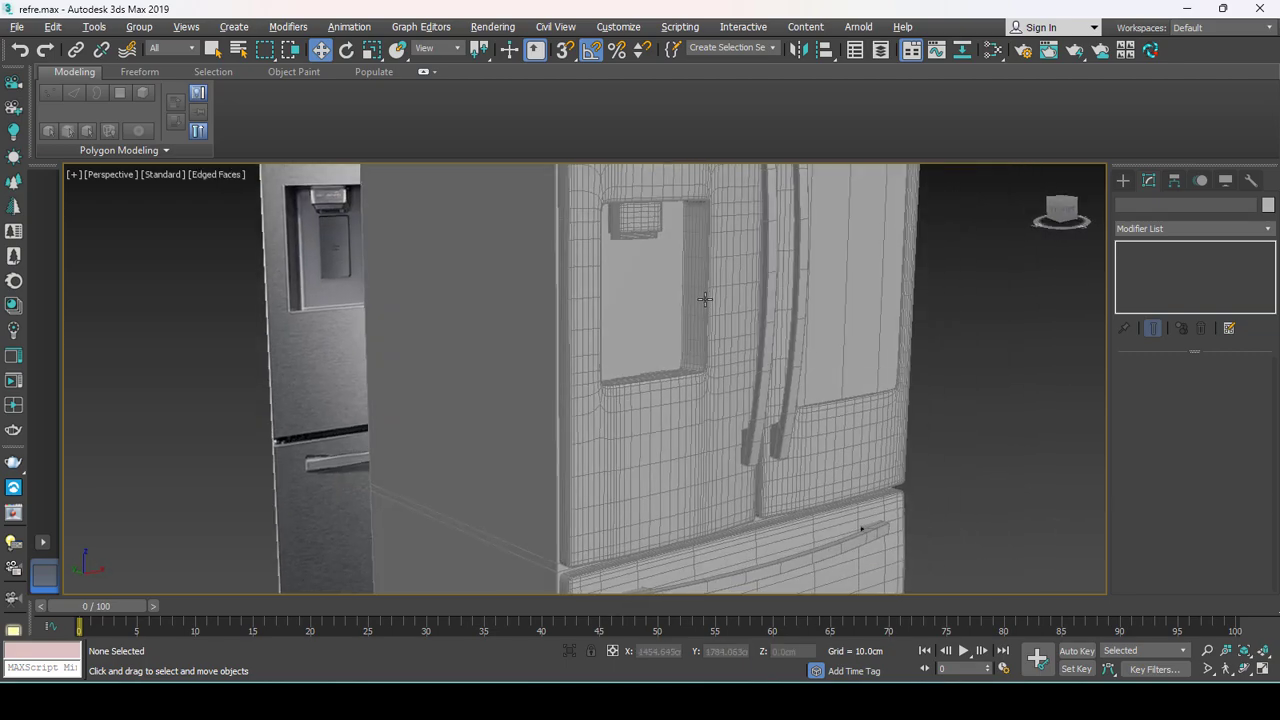
{"action": "scroll", "coordinate": [630, 298], "scroll_direction": "up", "scroll_amount": 3}
{"action": "key", "text": "F3"}
{"action": "left_click", "coordinate": [624, 290]}
{"action": "left_click", "coordinate": [624, 290]}
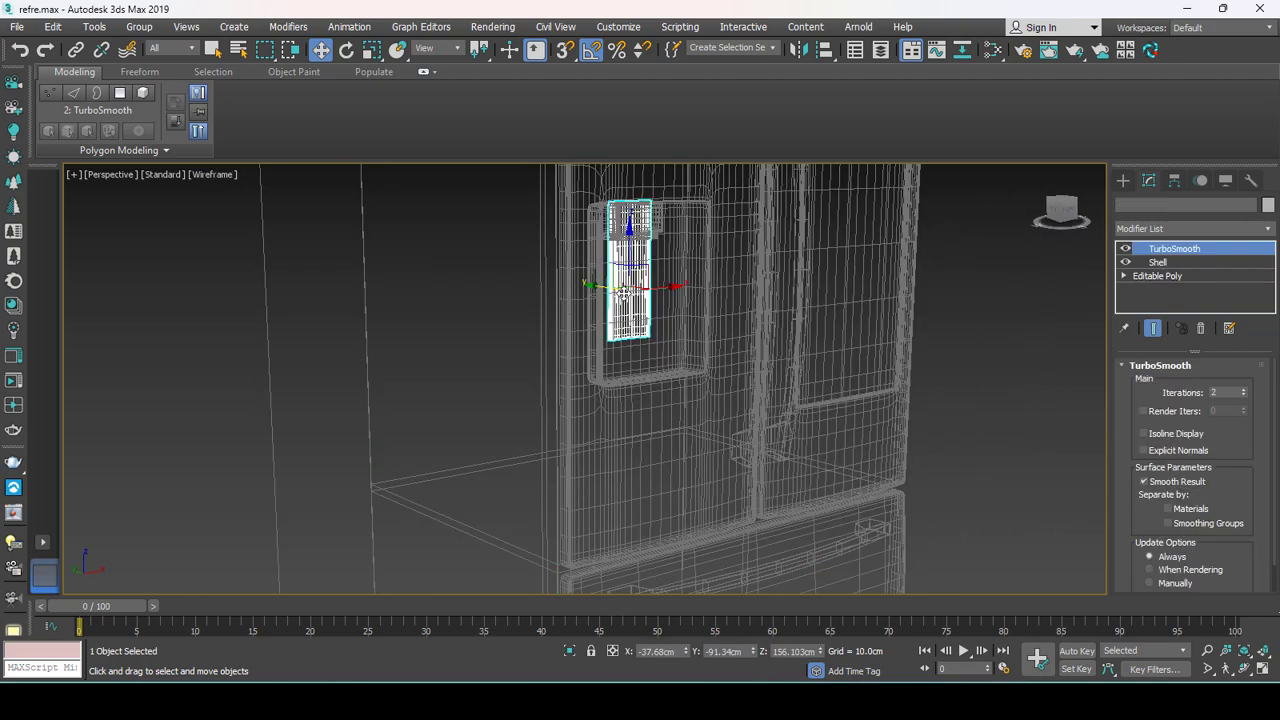
{"action": "key", "text": "F3"}
{"action": "scroll", "coordinate": [624, 290], "scroll_direction": "up", "scroll_amount": 3}
{"action": "middle_click_drag", "start_coordinate": [624, 290], "coordinate": [609, 289], "text": "alt"}
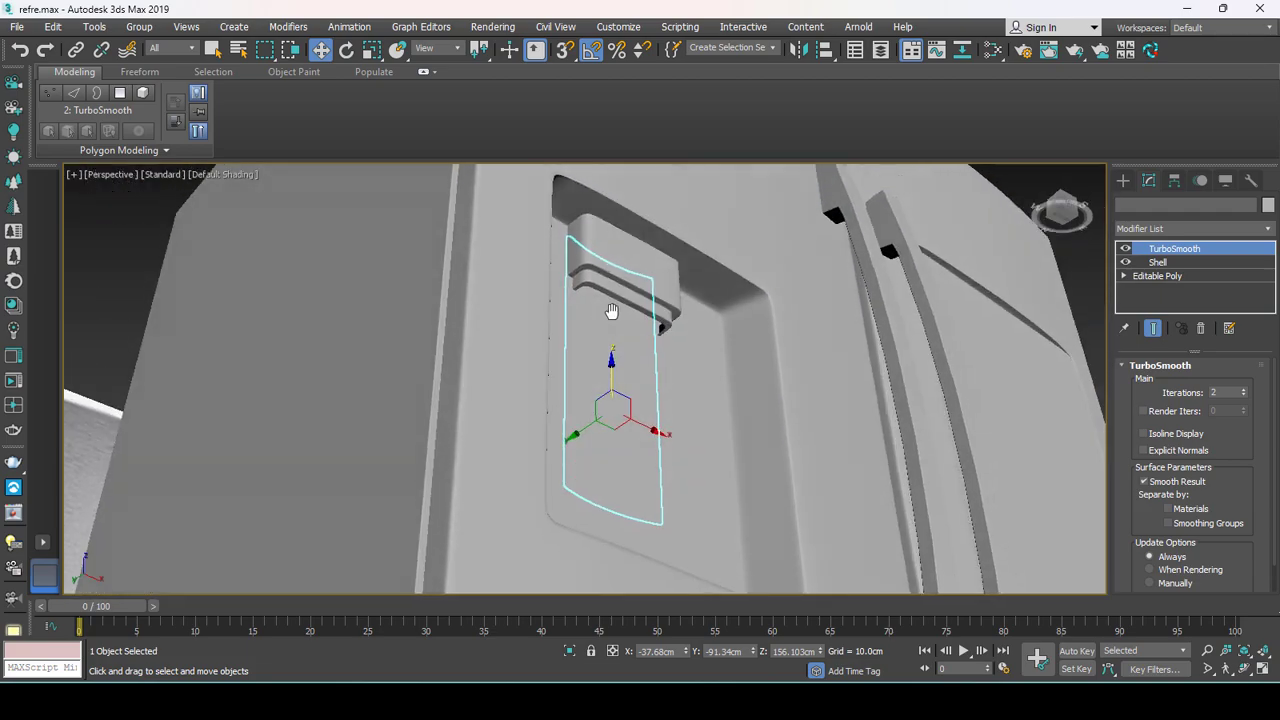
{"action": "left_click", "coordinate": [609, 288], "text": "ctrl"}
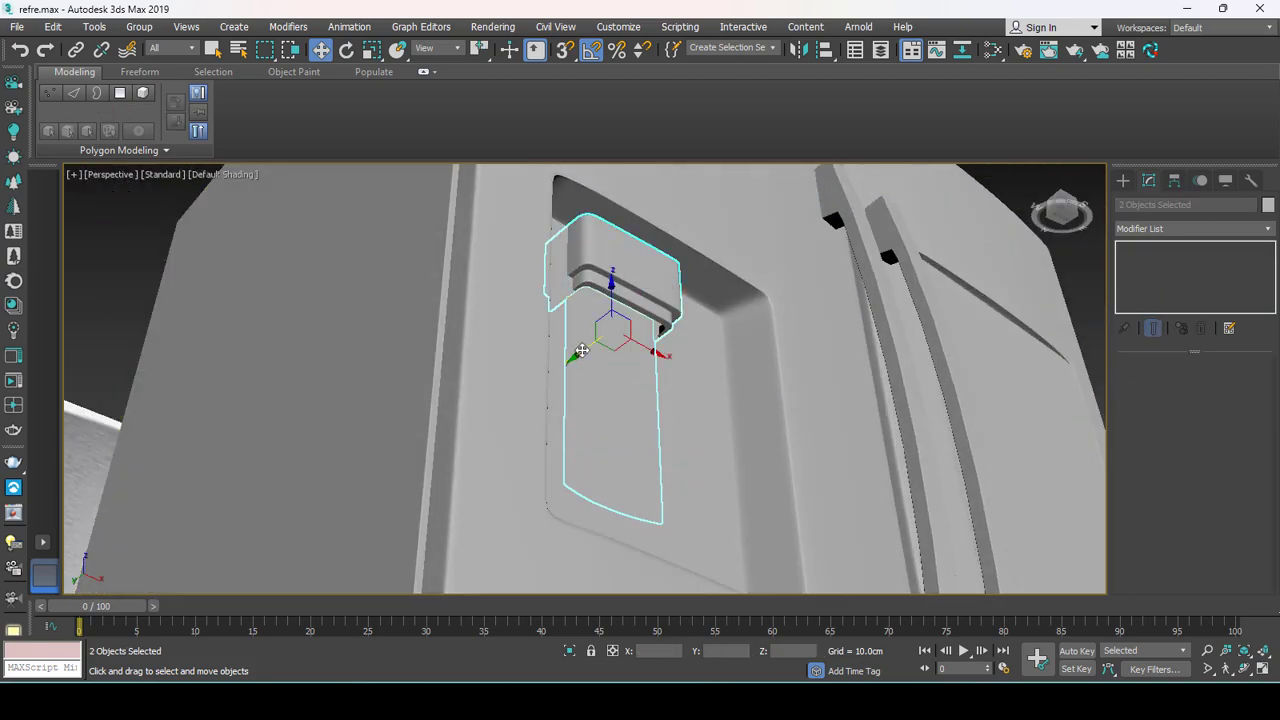
Recheck the dispenser panel in wireframe, then shaded with edges, facing it straight on.
{"action": "left_click", "coordinate": [600, 405]}
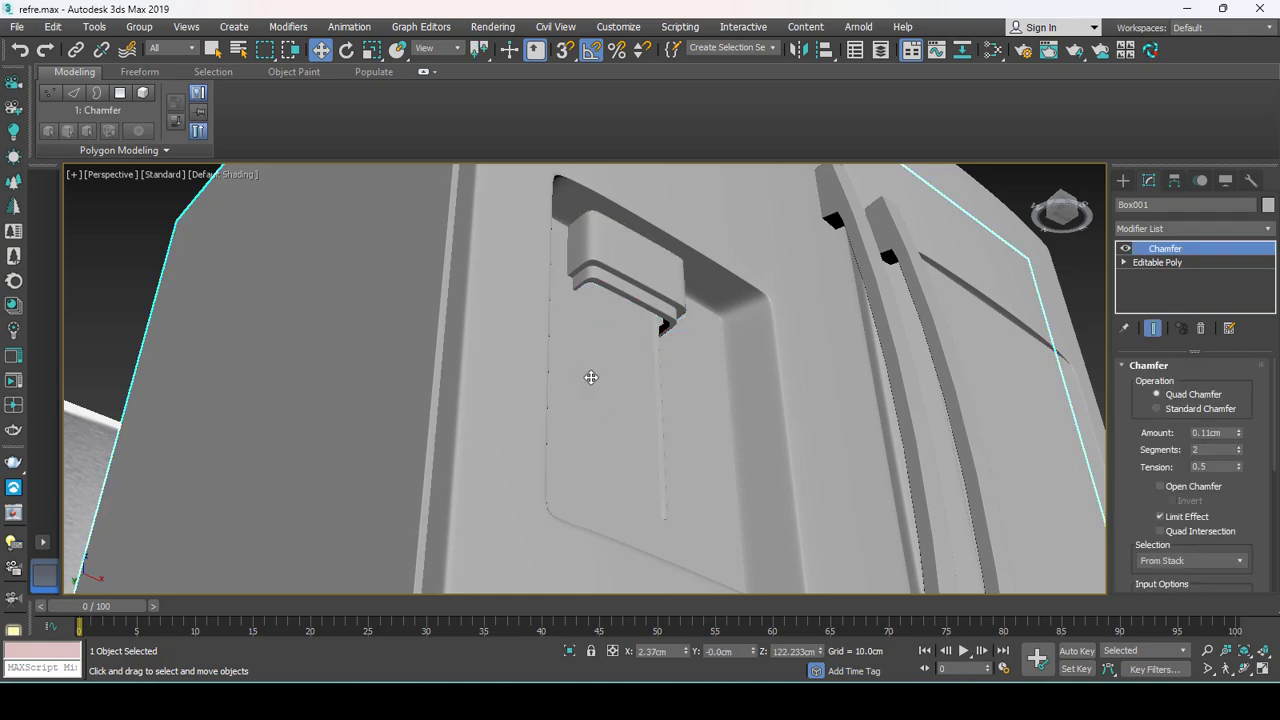
{"action": "key", "text": "F3"}
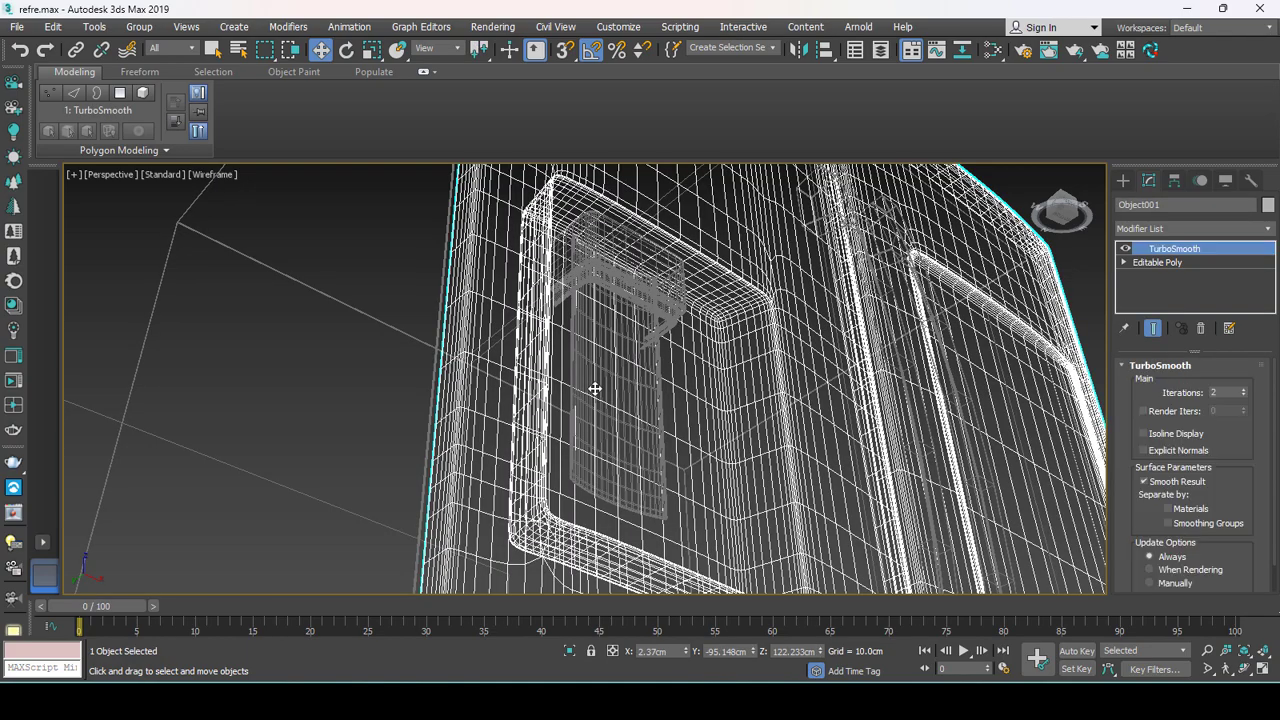
{"action": "left_click", "coordinate": [594, 388]}
{"action": "key", "text": "F3"}
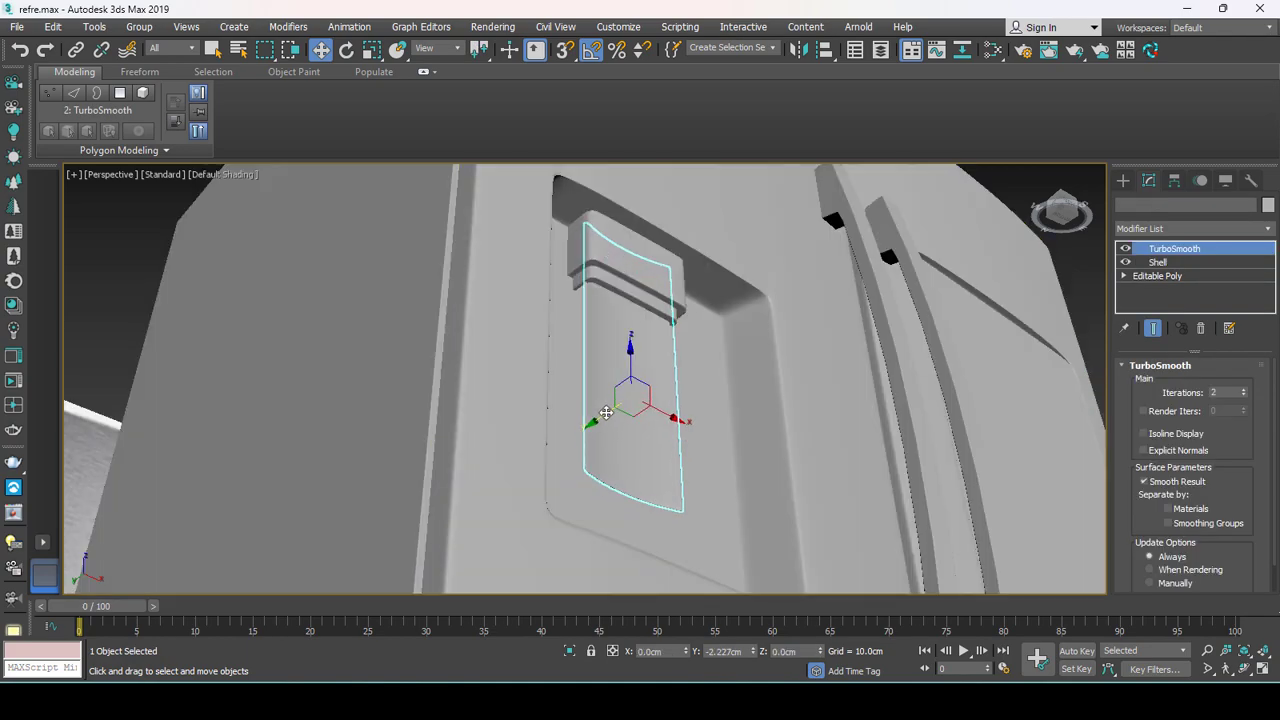
{"action": "key", "text": "F4"}
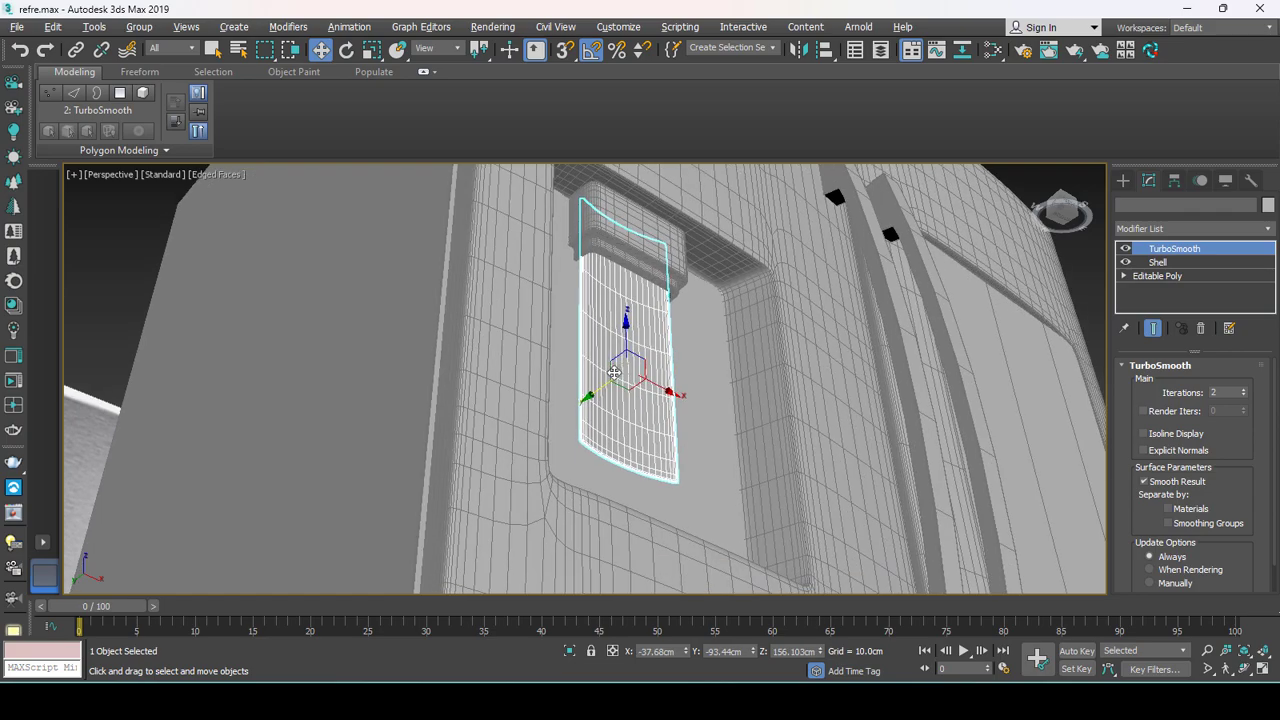
{"action": "mouse_move", "coordinate": [596, 416]}
{"action": "middle_mouse_down", "text": "alt"}
{"action": "mouse_move", "coordinate": [591, 393]}
{"action": "mouse_move", "coordinate": [571, 430]}
{"action": "middle_mouse_up", "text": "alt"}
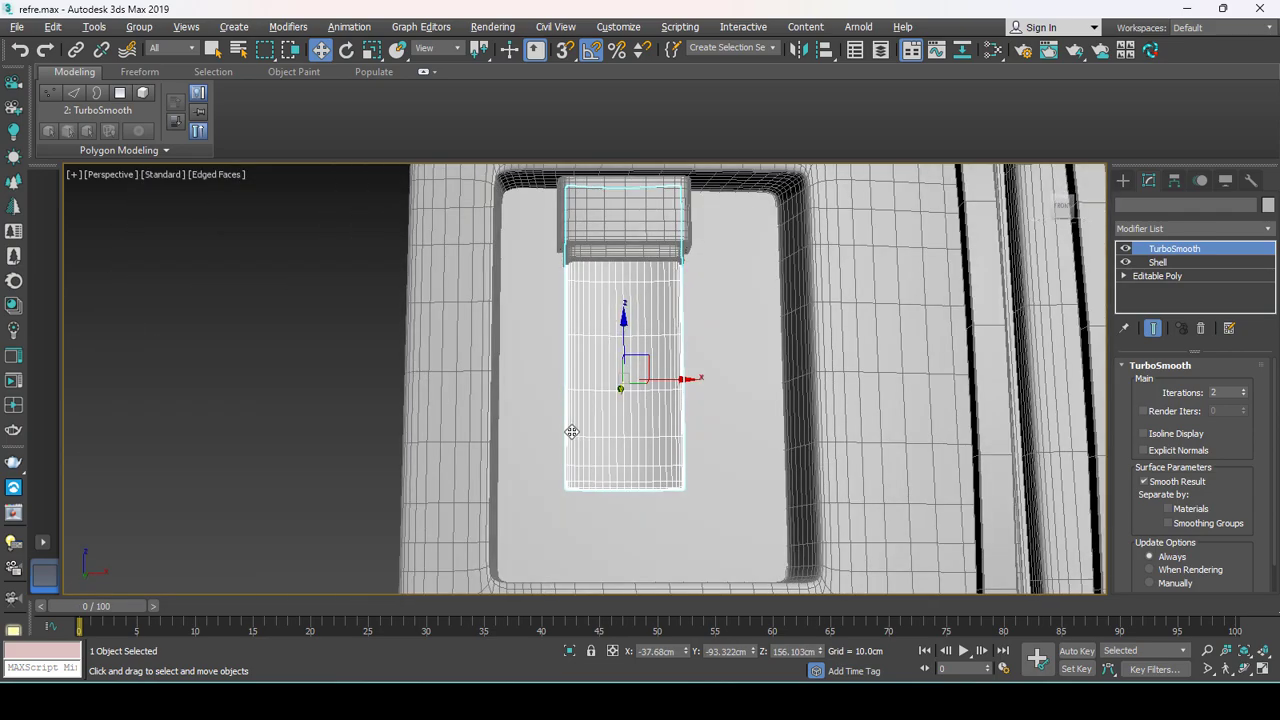
{"action": "scroll", "coordinate": [600, 366], "scroll_direction": "down", "scroll_amount": 2}
{"action": "scroll", "coordinate": [603, 370], "scroll_direction": "up", "scroll_amount": 2}
{"action": "scroll", "coordinate": [602, 370], "scroll_direction": "down", "scroll_amount": 3}
Deselect the dispenser panel and orbit to a three-quarter view of the fridge.
{"action": "key", "text": "ctrl+d"}
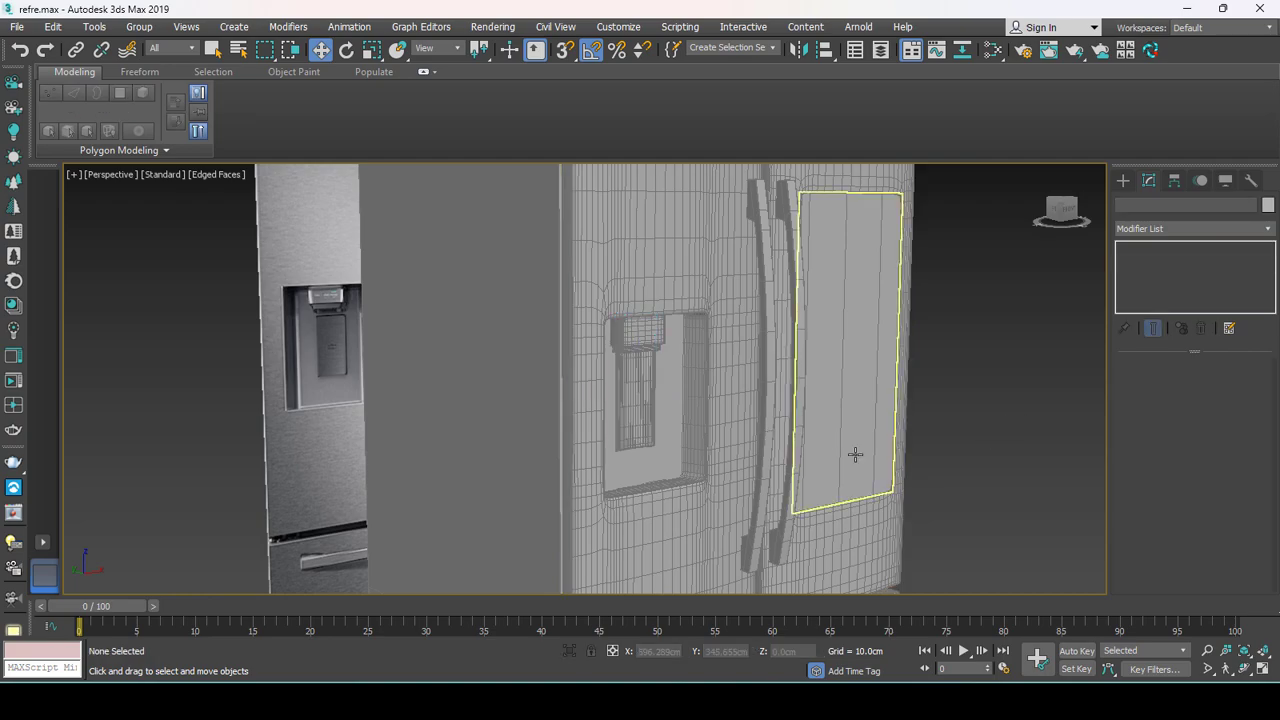
{"action": "scroll", "coordinate": [800, 440], "scroll_direction": "up", "scroll_amount": 2}
{"action": "key", "text": "F4"}
{"action": "scroll", "coordinate": [760, 436], "scroll_direction": "down", "scroll_amount": 3}
{"action": "scroll", "coordinate": [700, 420], "scroll_direction": "down", "scroll_amount": 2}
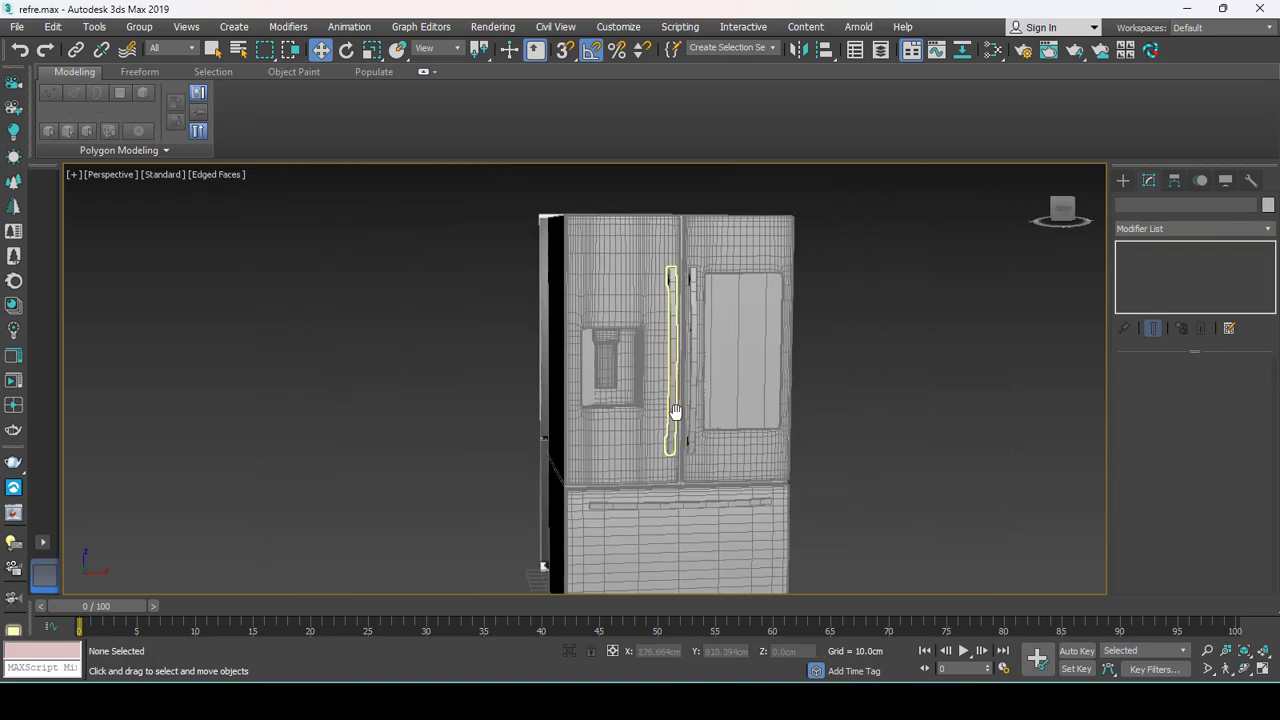
{"action": "mouse_move", "coordinate": [640, 420]}
{"action": "middle_mouse_down", "text": "alt"}
{"action": "mouse_move", "coordinate": [708, 389]}
{"action": "mouse_move", "coordinate": [700, 366]}
{"action": "middle_mouse_up", "text": "alt"}
Maximize the Front view, zoom in on the right foot, and switch to the Create panel.
{"action": "key", "text": "alt+w"}
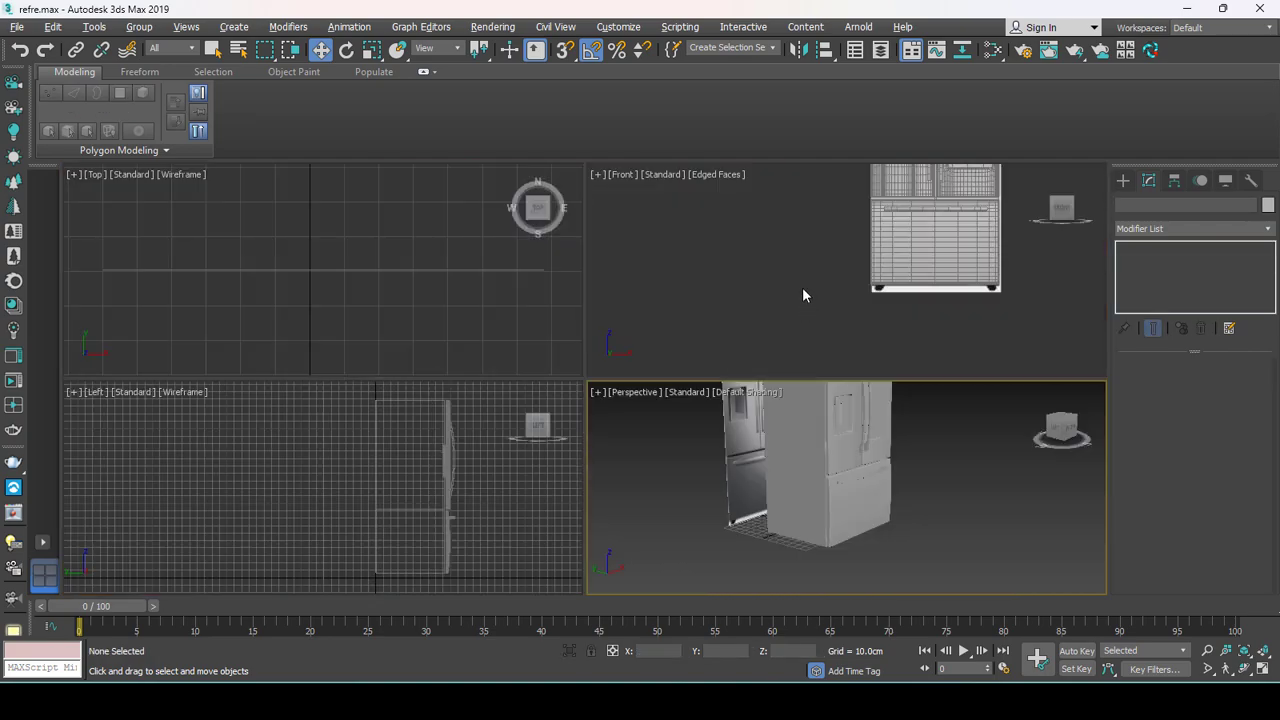
{"action": "key", "text": "alt+w"}
{"action": "scroll", "coordinate": [676, 431], "scroll_direction": "up", "scroll_amount": 3}
{"action": "middle_click_drag", "start_coordinate": [676, 431], "coordinate": [466, 408]}
{"action": "scroll", "coordinate": [586, 386], "scroll_direction": "down", "scroll_amount": 1}
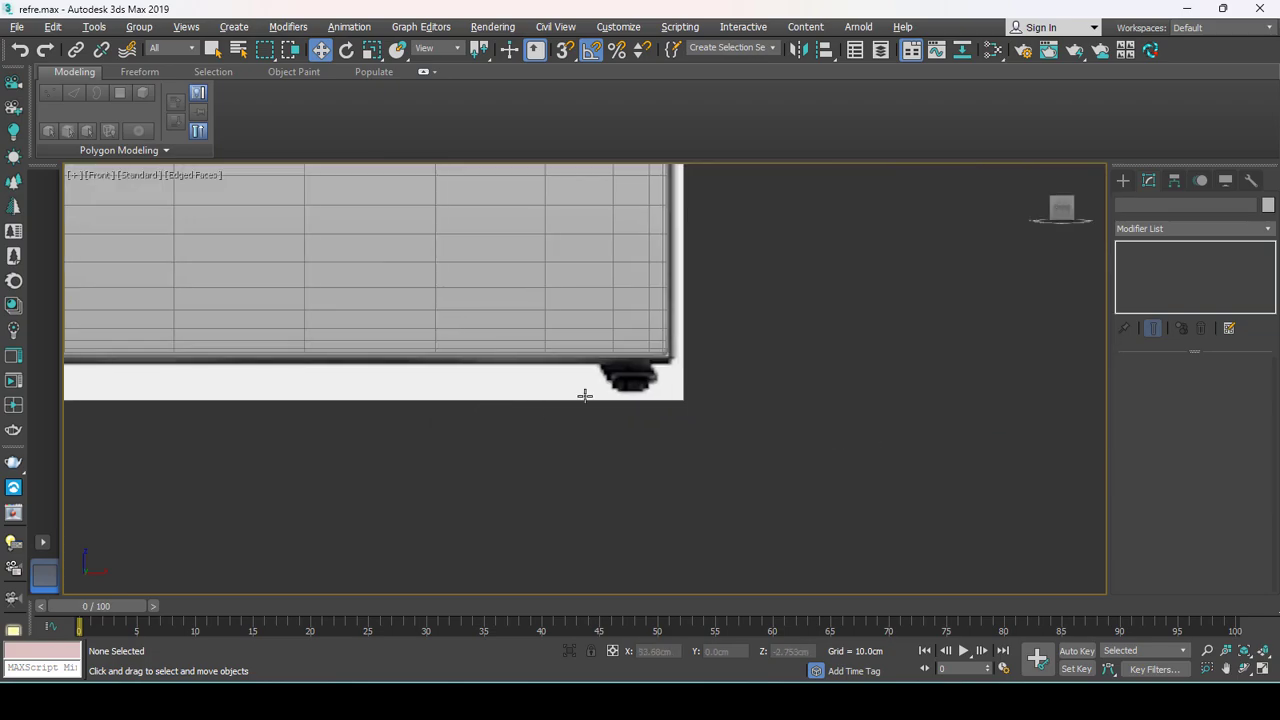
{"action": "scroll", "coordinate": [688, 391], "scroll_direction": "up", "scroll_amount": 3}
{"action": "left_click", "coordinate": [1123, 181]}
{"action": "middle_click_drag", "start_coordinate": [712, 408], "coordinate": [763, 443]}
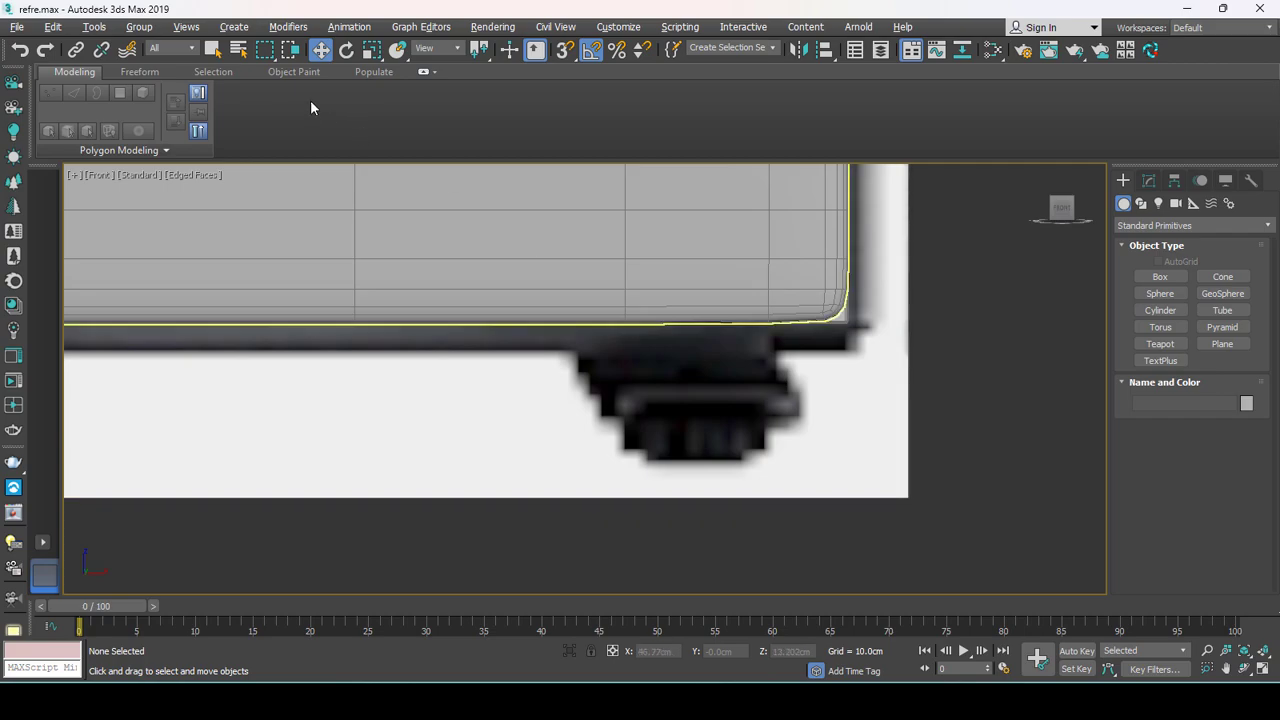
{"action": "scroll", "coordinate": [766, 320], "scroll_direction": "up", "scroll_amount": 1}
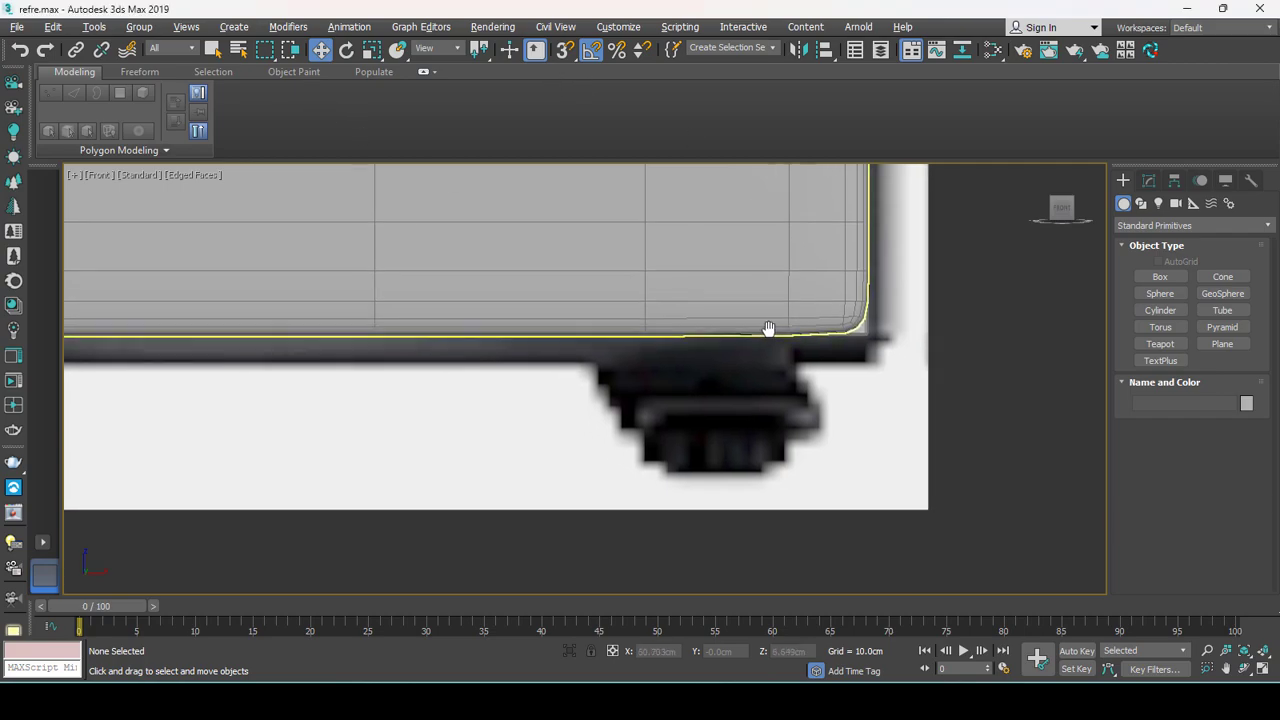
{"action": "scroll", "coordinate": [893, 392], "scroll_direction": "up", "scroll_amount": 2}
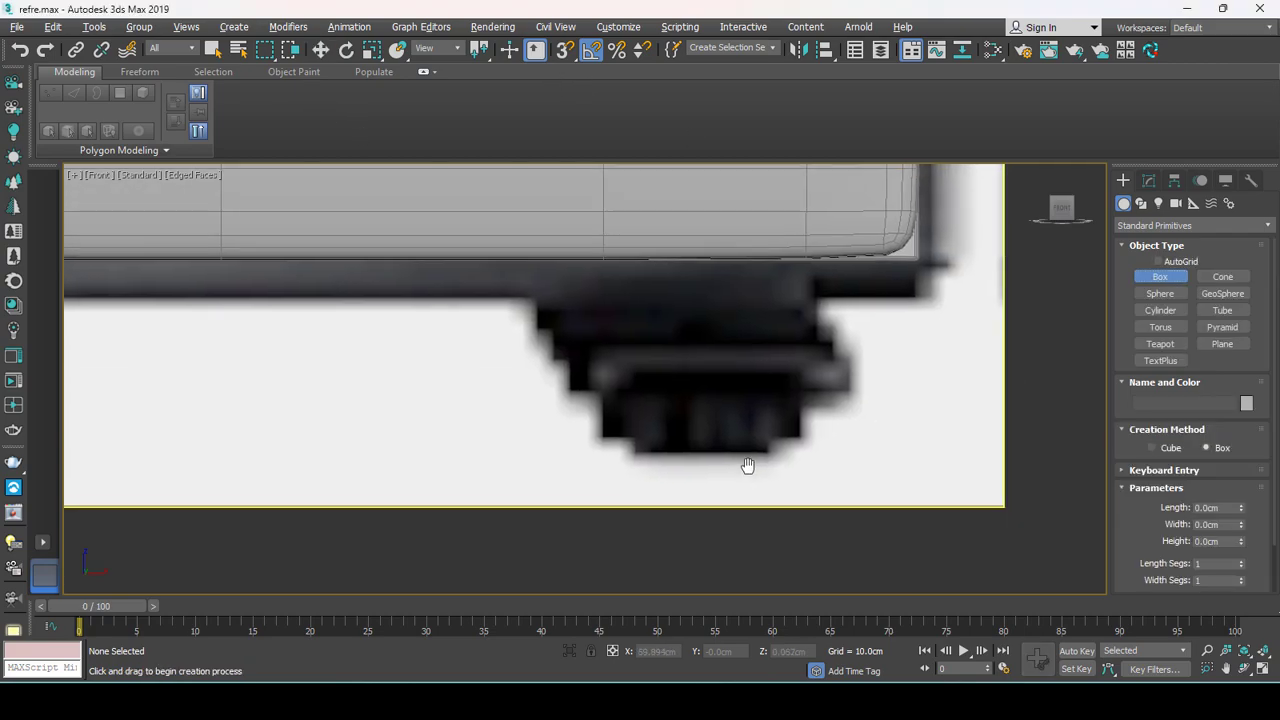
Draw a flat box over the foot base, convert it to Editable Poly and delete its faces.
{"action": "left_click_drag", "start_coordinate": [833, 426], "coordinate": [586, 350]}
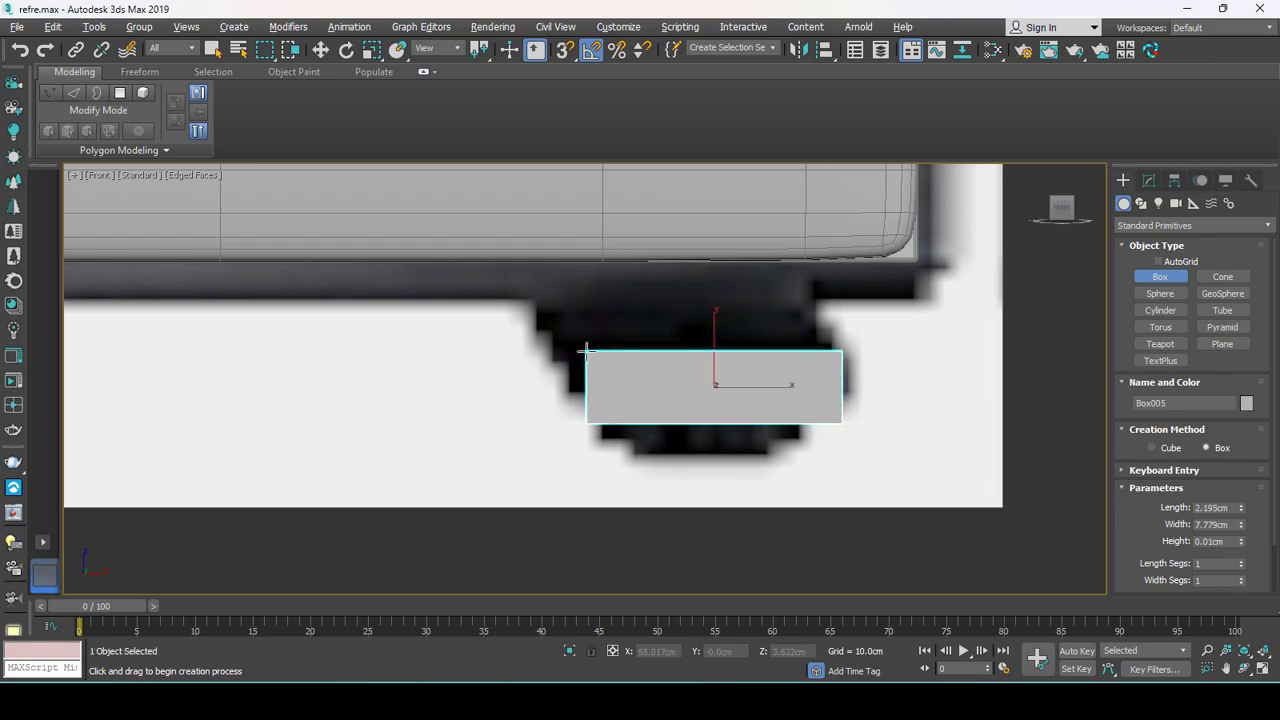
{"action": "key", "text": "w"}
{"action": "right_click", "coordinate": [740, 400]}
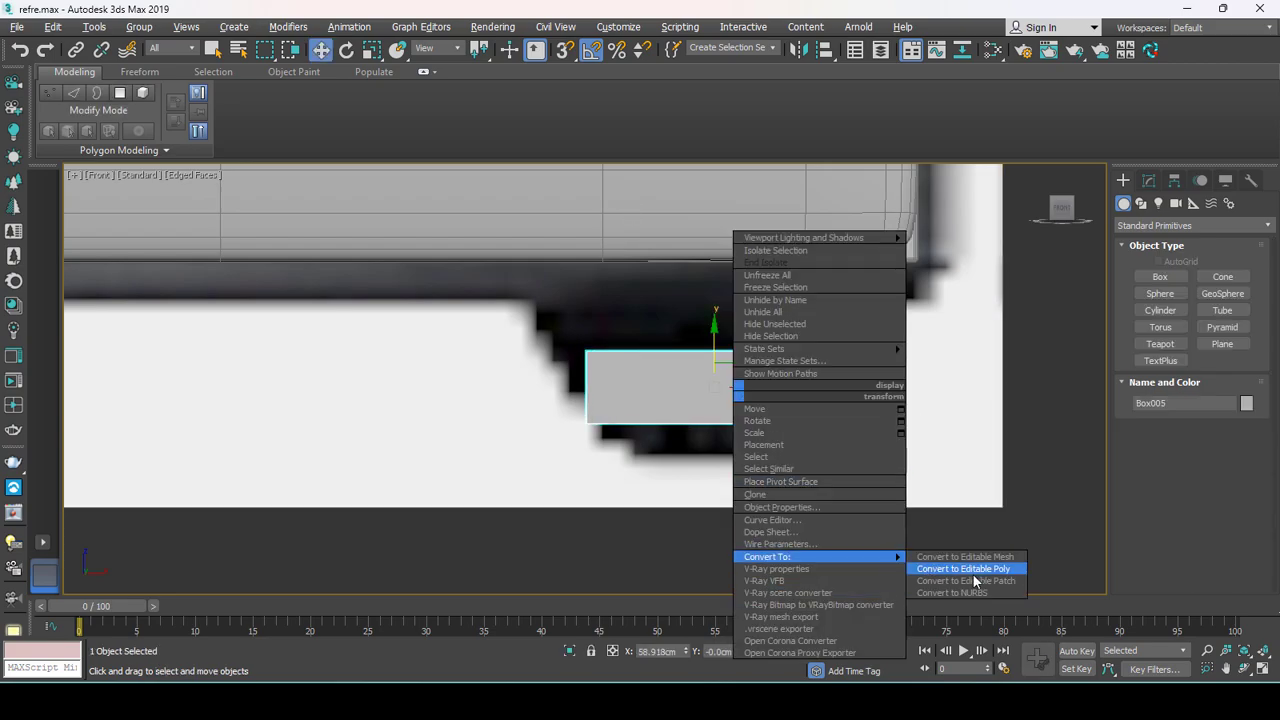
{"action": "left_click", "coordinate": [976, 572]}
{"action": "key", "text": "1"}
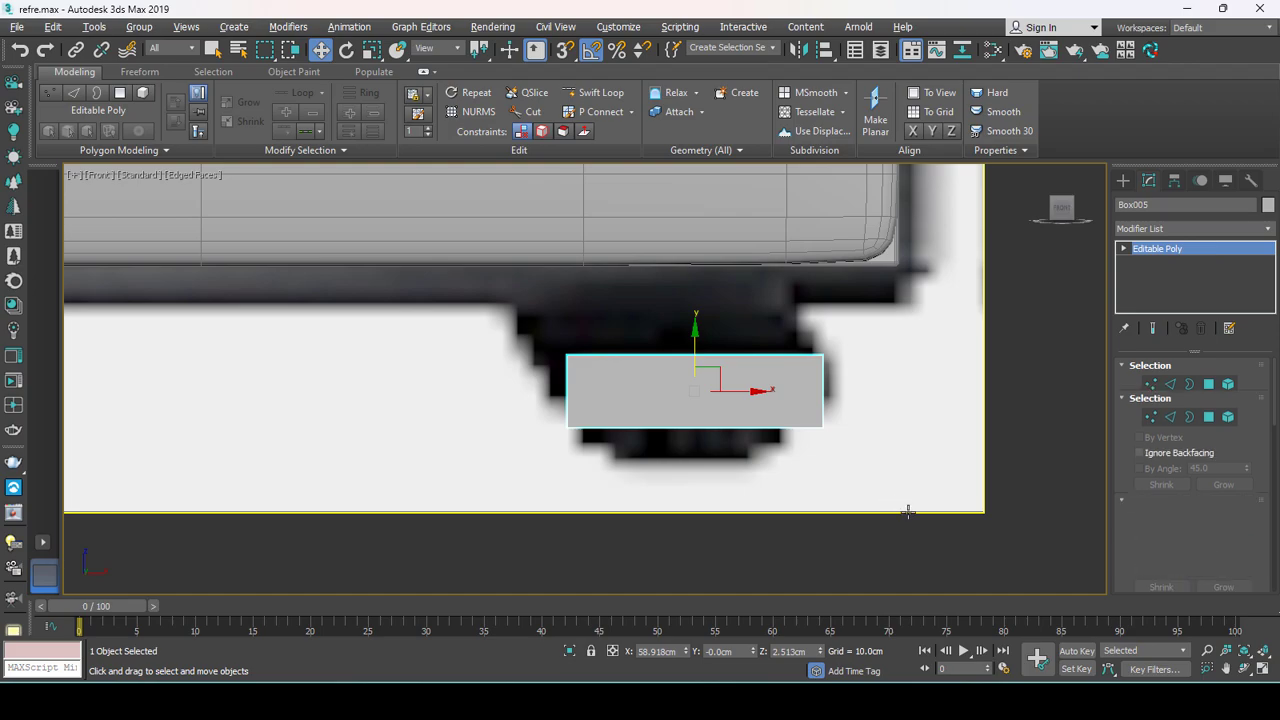
{"action": "left_click_drag", "start_coordinate": [905, 509], "coordinate": [474, 404]}
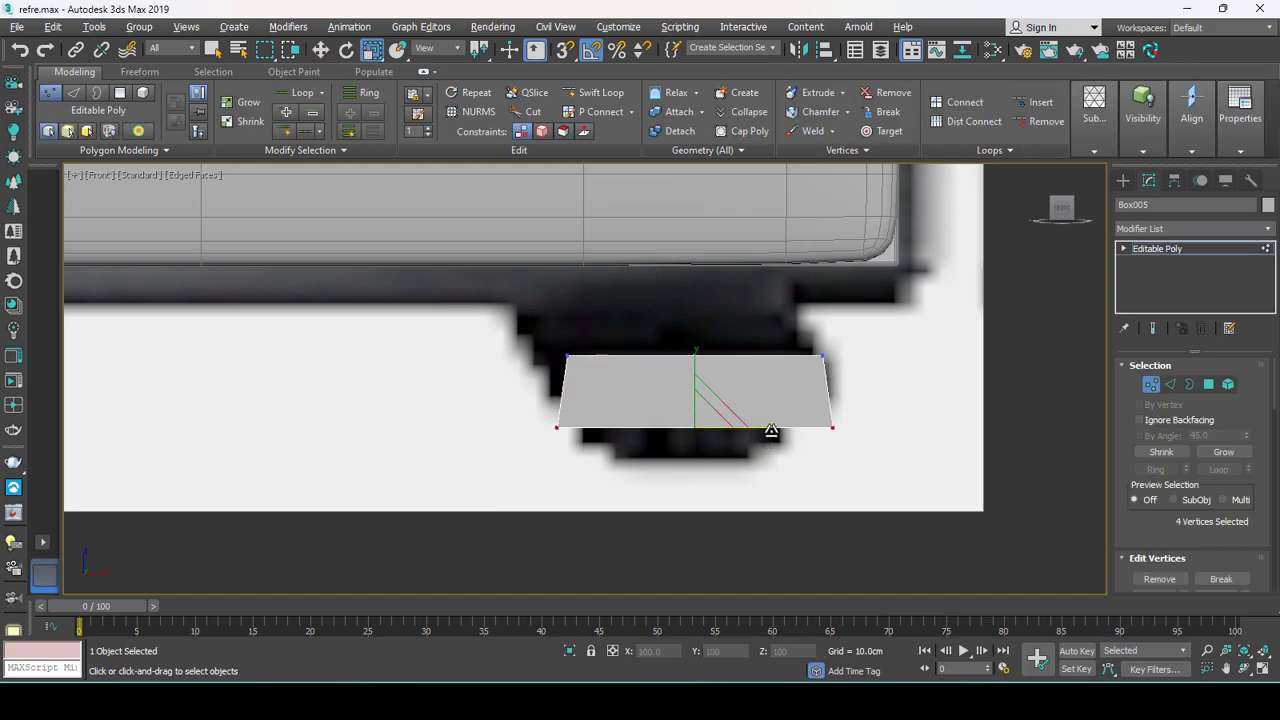
{"action": "key", "text": "w"}
{"action": "key", "text": "4"}
{"action": "left_click", "coordinate": [640, 394]}
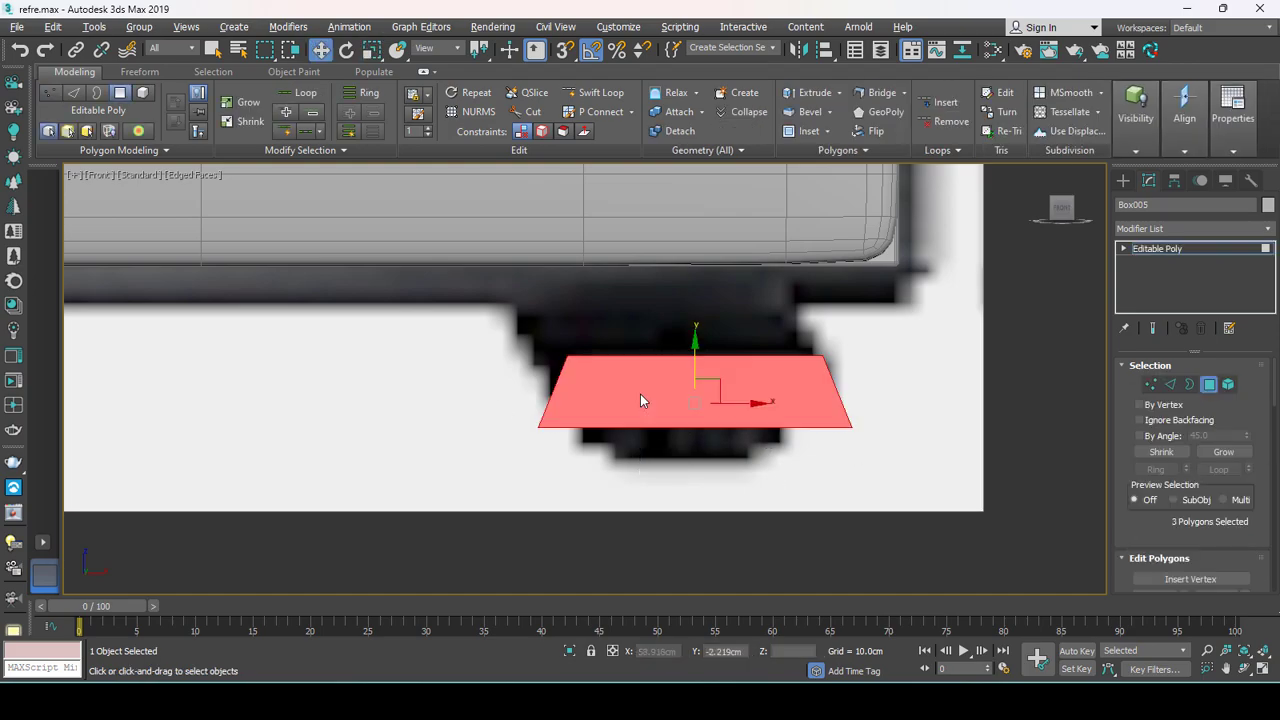
{"action": "key", "text": "Delete"}
Add a Shell modifier and raise its Outer Amount to thicken the bracket.
{"action": "left_click", "coordinate": [1170, 247]}
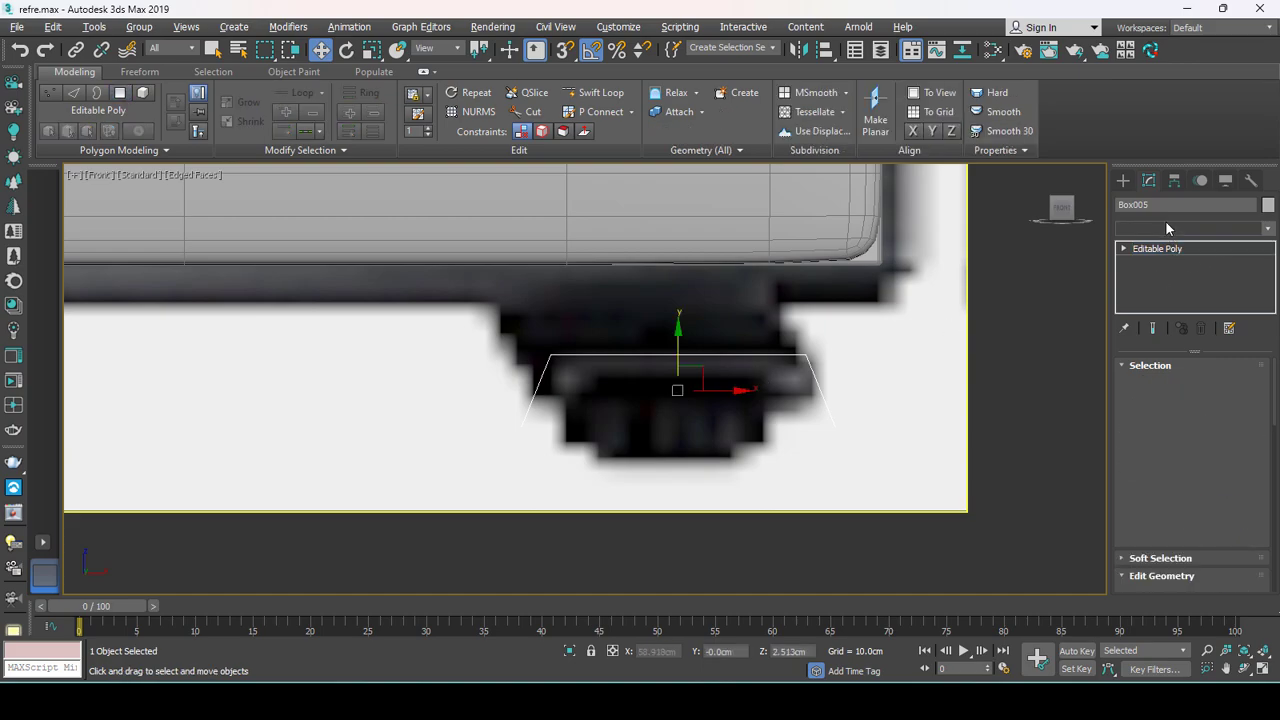
{"action": "left_click", "coordinate": [1165, 224]}
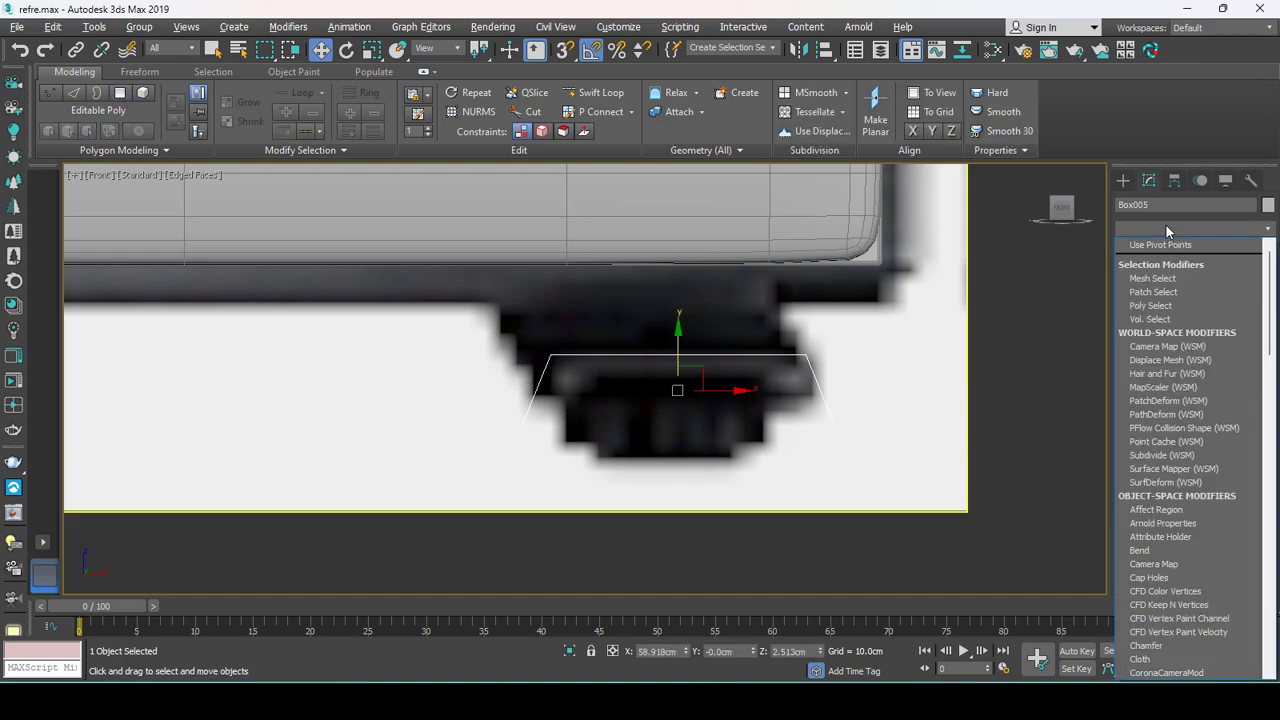
{"action": "type", "text": "shell"}
{"action": "key", "text": "Return"}
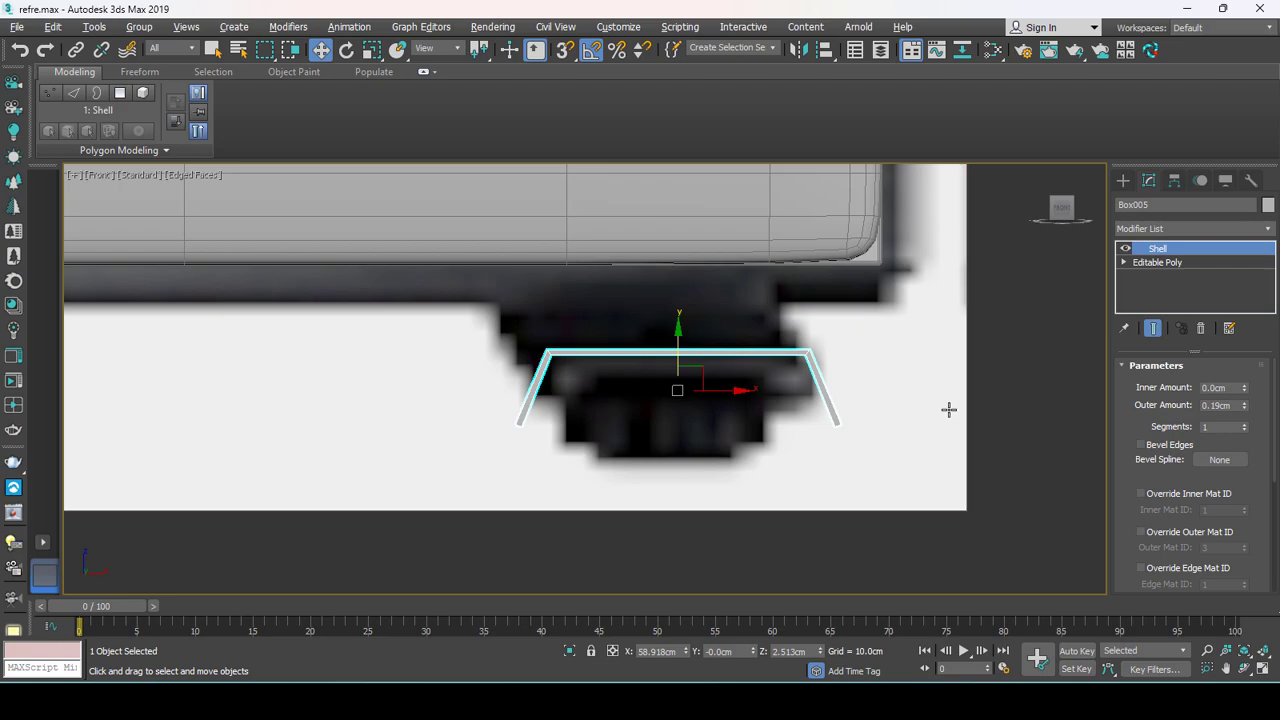
{"action": "left_click_drag", "start_coordinate": [1246, 407], "coordinate": [1245, 374]}
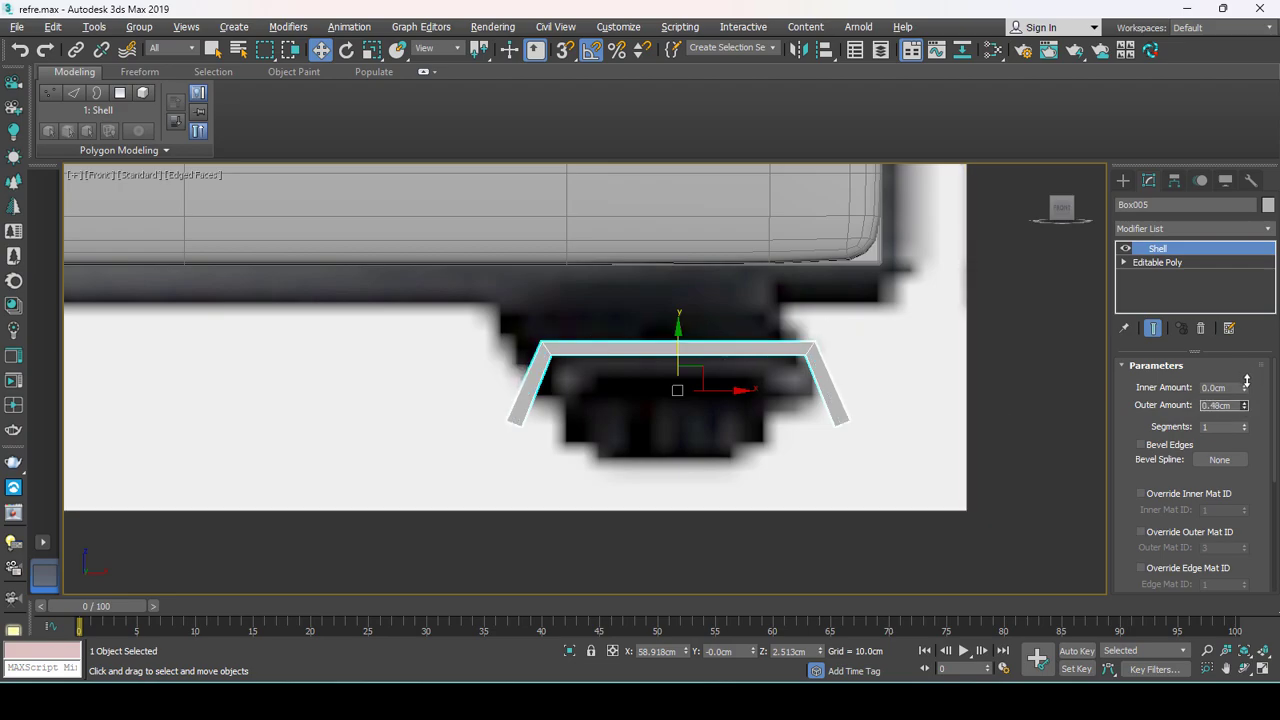
Convert the shelled bracket to Editable Poly and move it under the fridge base's corner.
{"action": "right_click", "coordinate": [810, 375]}
{"action": "left_click", "coordinate": [1011, 537]}
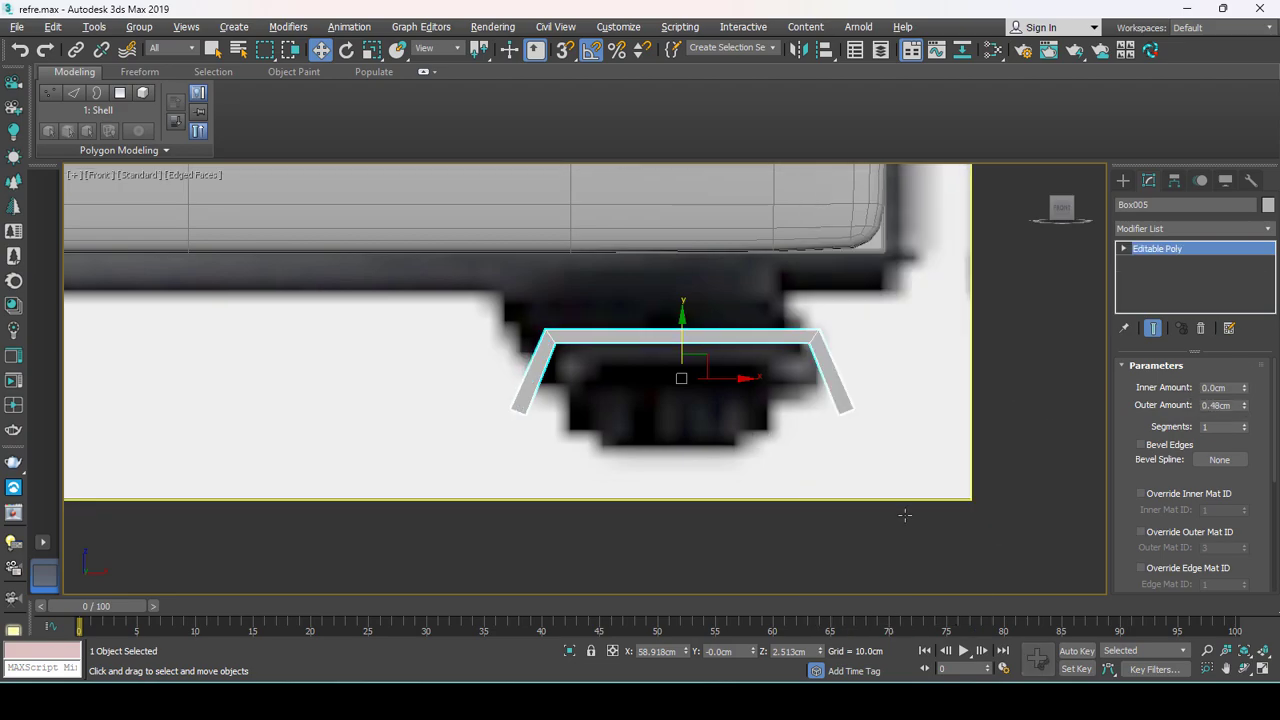
{"action": "key", "text": "alt+w"}
{"action": "middle_click", "coordinate": [792, 497]}
{"action": "key", "text": "alt+w"}
{"action": "mouse_move", "coordinate": [792, 497]}
{"action": "middle_mouse_down", "text": "alt"}
{"action": "mouse_move", "coordinate": [444, 434]}
{"action": "mouse_move", "coordinate": [503, 418]}
{"action": "middle_mouse_up", "text": "alt"}
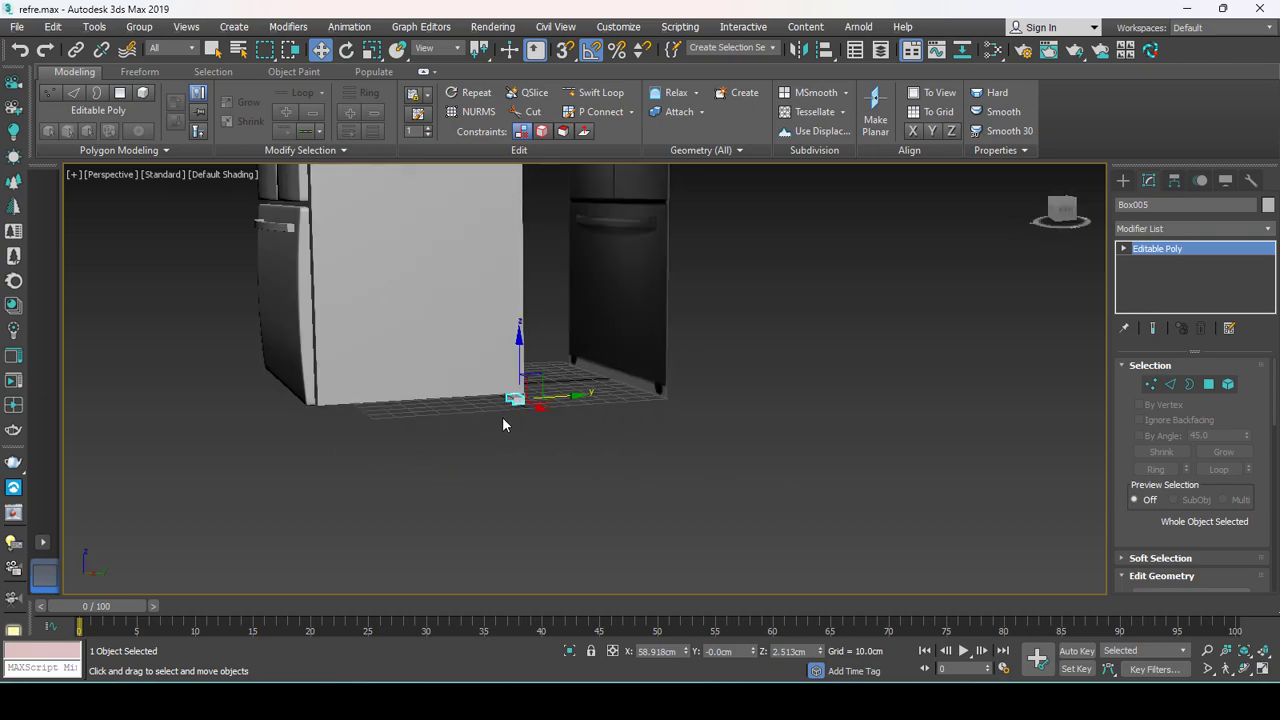
{"action": "scroll", "coordinate": [600, 415], "scroll_direction": "up", "scroll_amount": 3}
{"action": "left_click_drag", "start_coordinate": [650, 384], "coordinate": [240, 384]}
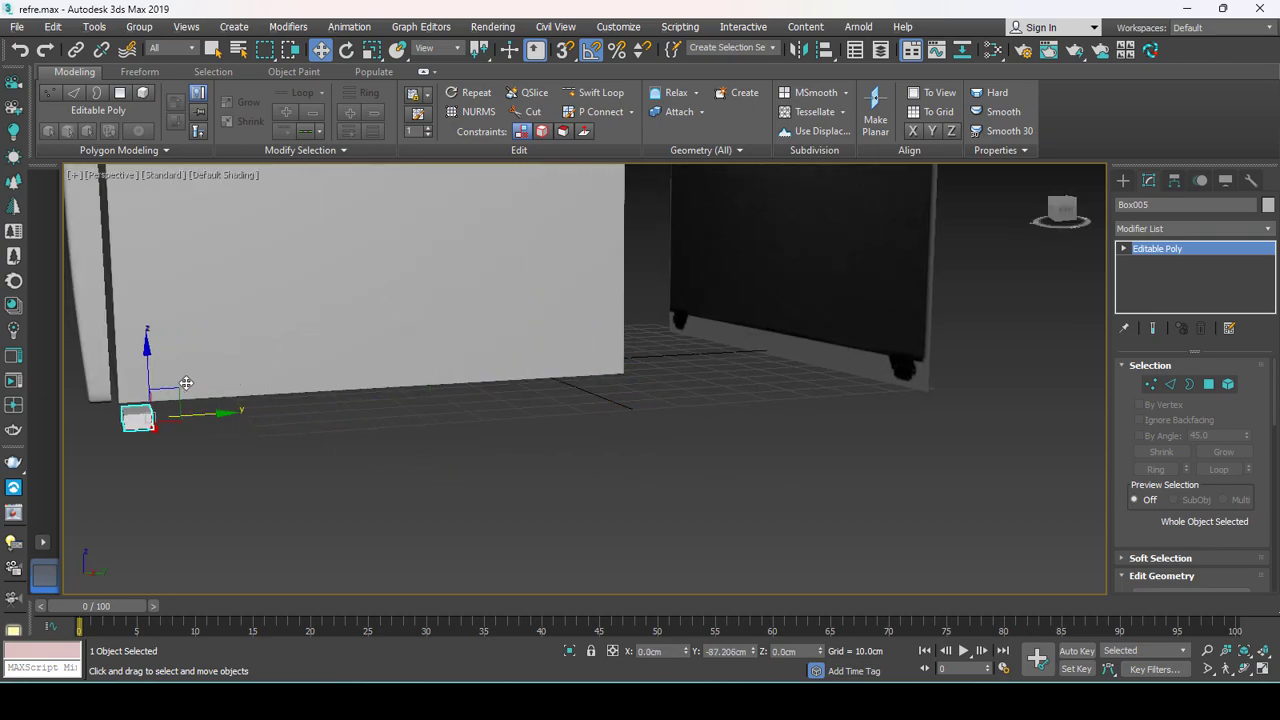
{"action": "scroll", "coordinate": [186, 383], "scroll_direction": "up", "scroll_amount": 2}
{"action": "scroll", "coordinate": [186, 383], "scroll_direction": "up", "scroll_amount": 3}
{"action": "left_click_drag", "start_coordinate": [173, 415], "coordinate": [173, 385]}
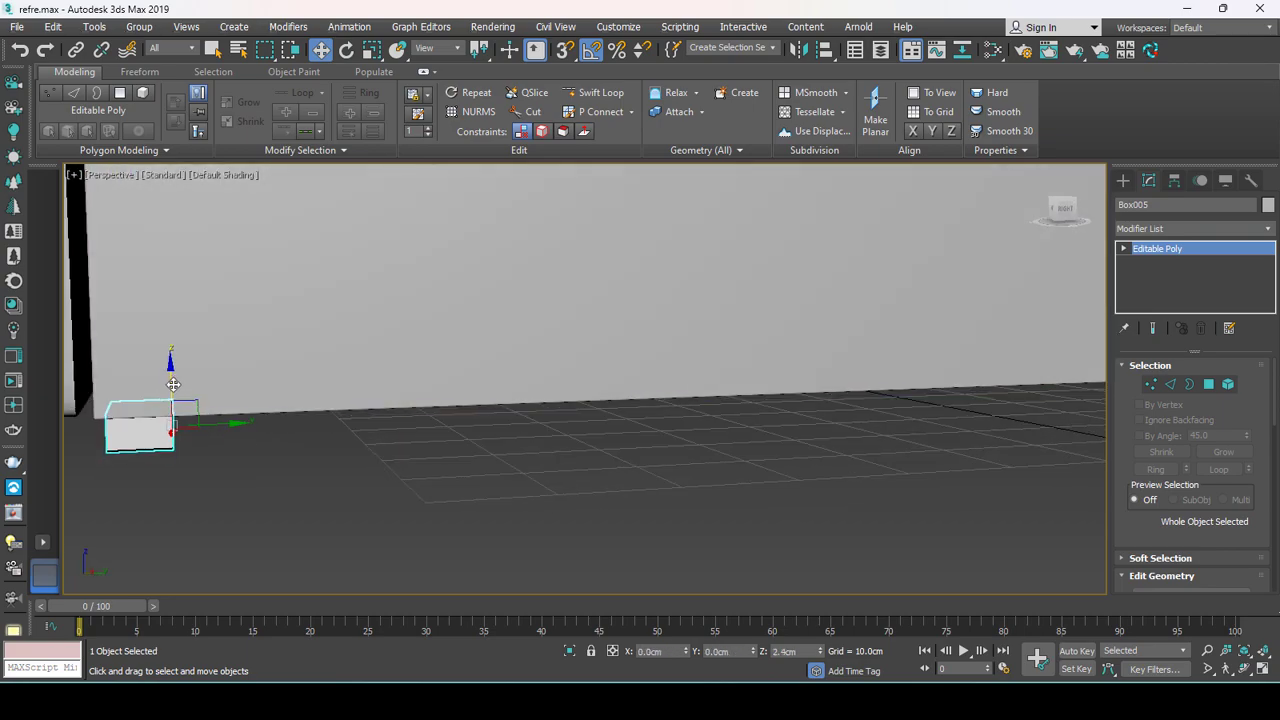
{"action": "middle_click_drag", "start_coordinate": [170, 392], "coordinate": [147, 398], "text": "alt"}
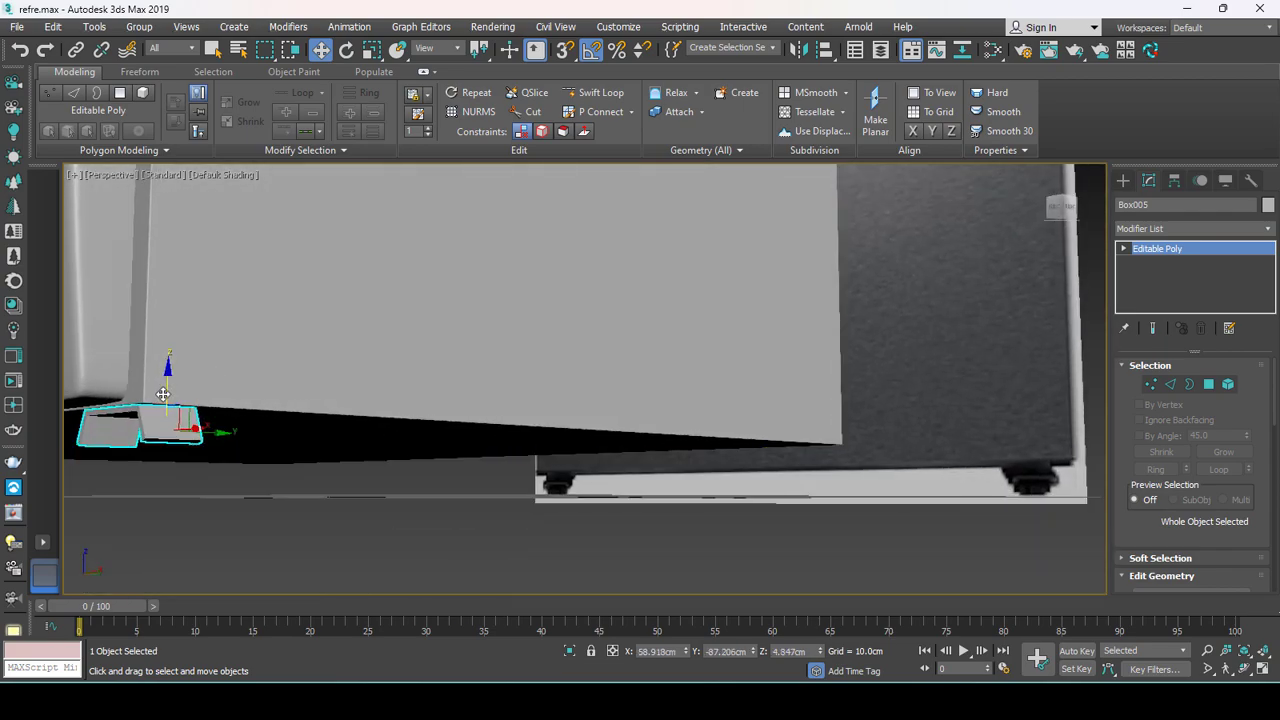
{"action": "left_click_drag", "start_coordinate": [162, 394], "coordinate": [167, 403]}
{"action": "scroll", "coordinate": [170, 404], "scroll_direction": "down", "scroll_amount": 3}
{"action": "scroll", "coordinate": [248, 430], "scroll_direction": "down", "scroll_amount": 3}
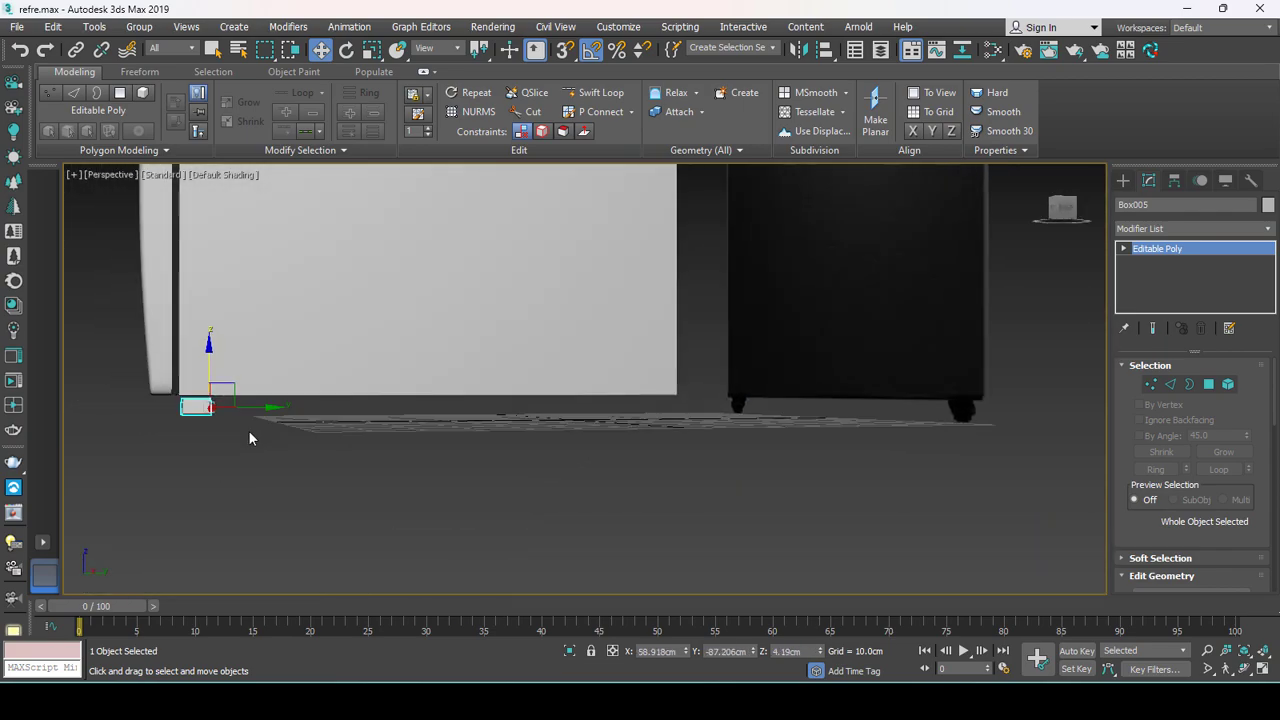
Drag the bracket's end vertices in the Left view to stretch it along the fridge's depth.
{"action": "key", "text": "alt+w"}
{"action": "key", "text": "alt+w"}
{"action": "key", "text": "z"}
{"action": "scroll", "coordinate": [574, 440], "scroll_direction": "down", "scroll_amount": 3}
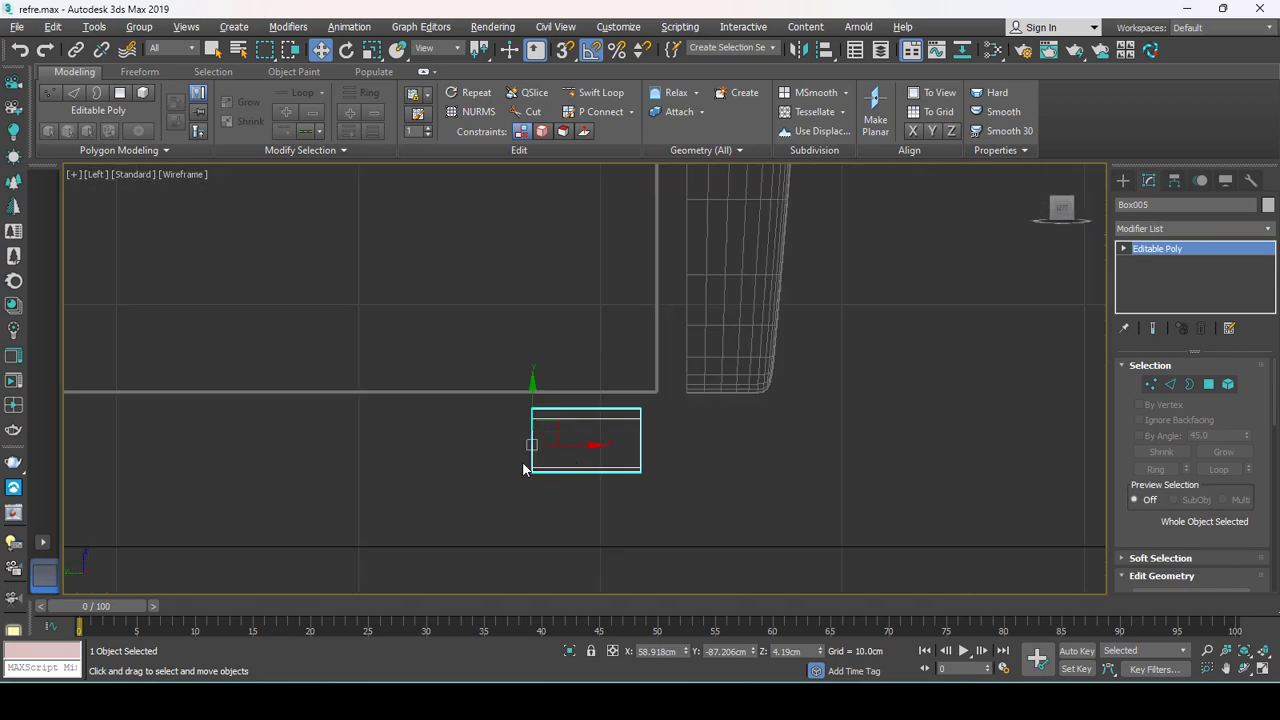
{"action": "scroll", "coordinate": [794, 486], "scroll_direction": "down", "scroll_amount": 2}
{"action": "key", "text": "1"}
{"action": "left_click_drag", "start_coordinate": [787, 490], "coordinate": [731, 440]}
{"action": "scroll", "coordinate": [731, 440], "scroll_direction": "down", "scroll_amount": 2}
{"action": "middle_click_drag", "start_coordinate": [593, 443], "coordinate": [958, 451]}
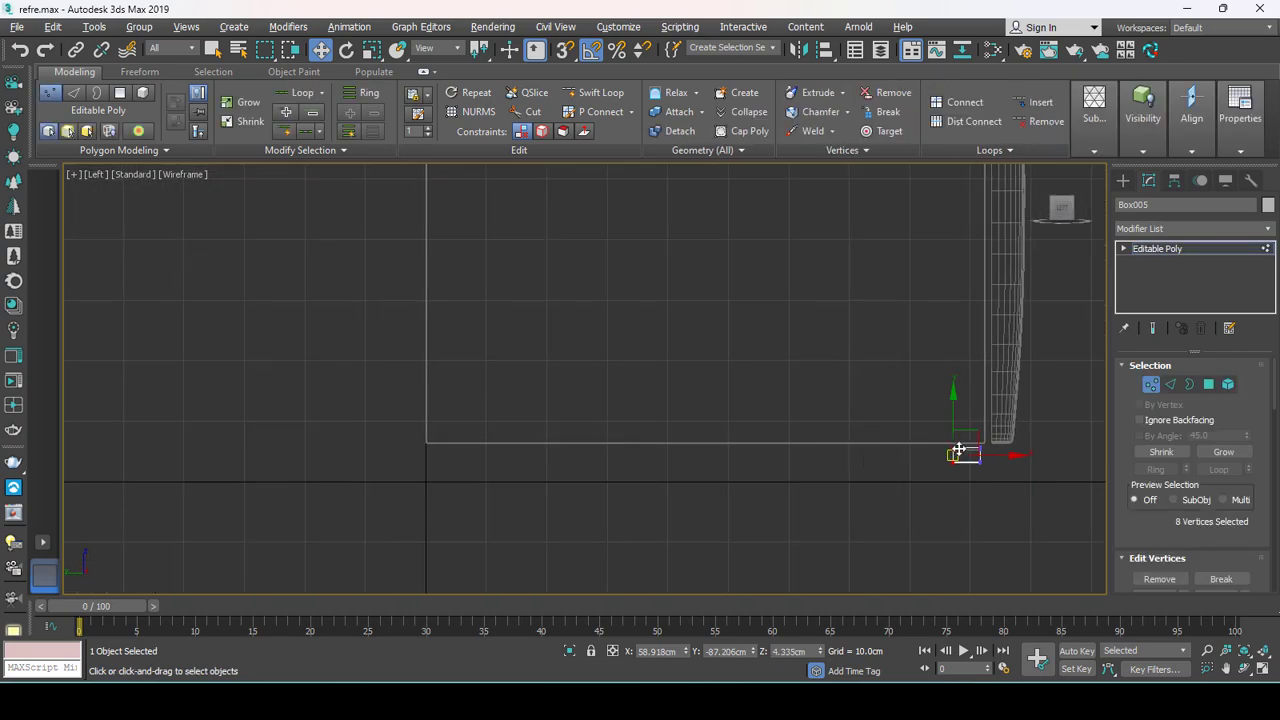
{"action": "left_click_drag", "start_coordinate": [978, 455], "coordinate": [490, 427]}
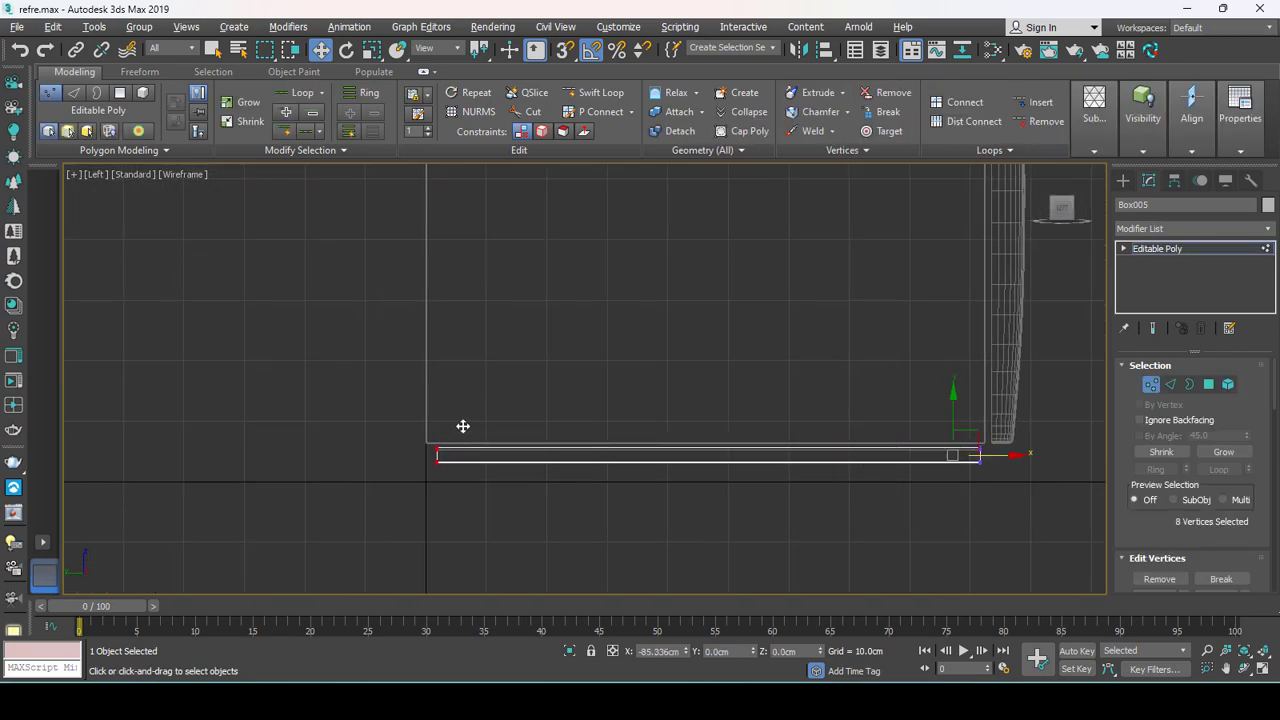
{"action": "key", "text": "p"}
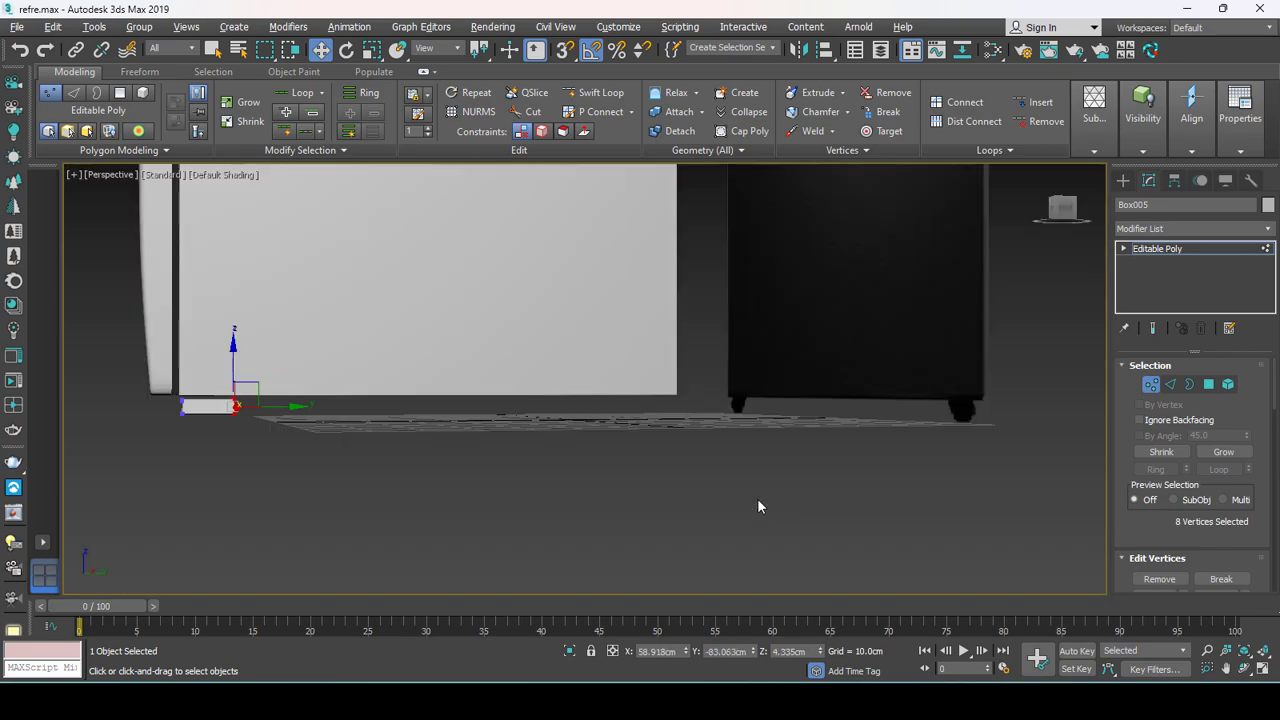
{"action": "mouse_move", "coordinate": [757, 506]}
{"action": "middle_mouse_down", "text": "alt"}
{"action": "mouse_move", "coordinate": [552, 437]}
{"action": "mouse_move", "coordinate": [617, 446]}
{"action": "middle_mouse_up", "text": "alt"}
{"action": "key", "text": "alt+w"}
{"action": "key", "text": "alt+w"}
{"action": "scroll", "coordinate": [731, 409], "scroll_direction": "up", "scroll_amount": 3}
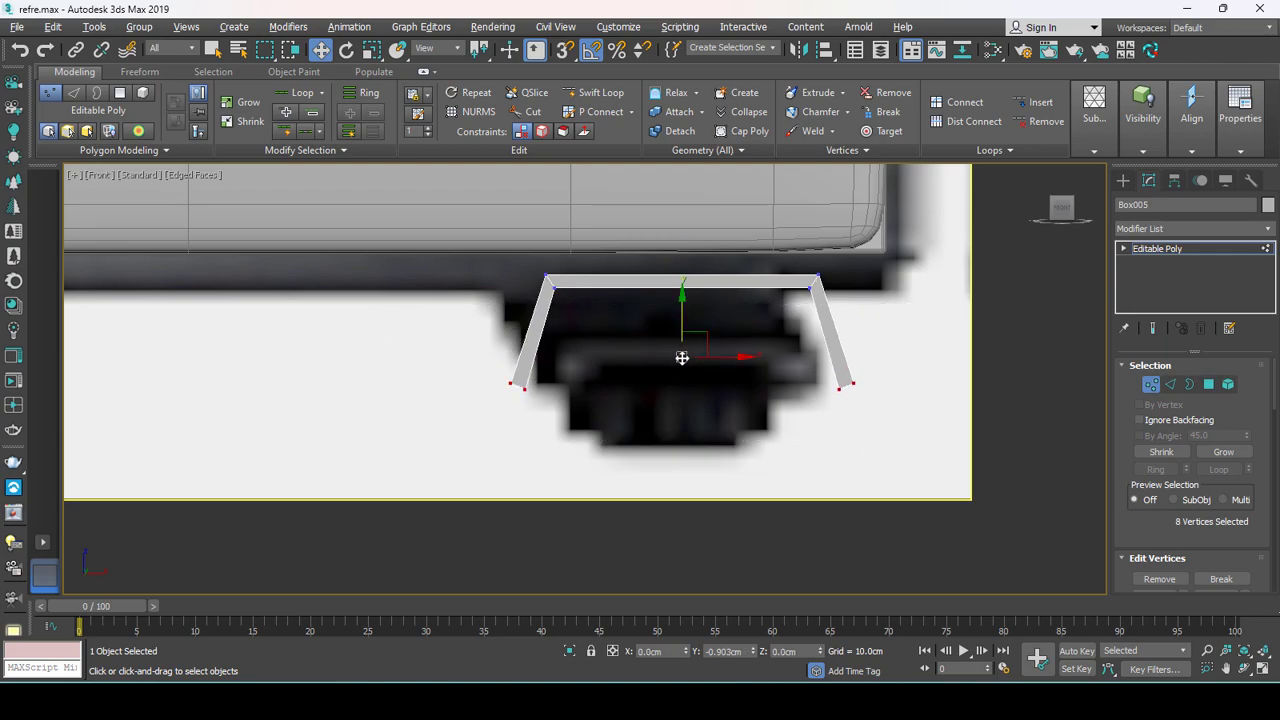
{"action": "left_click", "coordinate": [1123, 181]}
Create a cylinder (2.374cm radius, 18 sides), rotate it 90° onto its side and lengthen it.
{"action": "left_click", "coordinate": [1160, 310]}
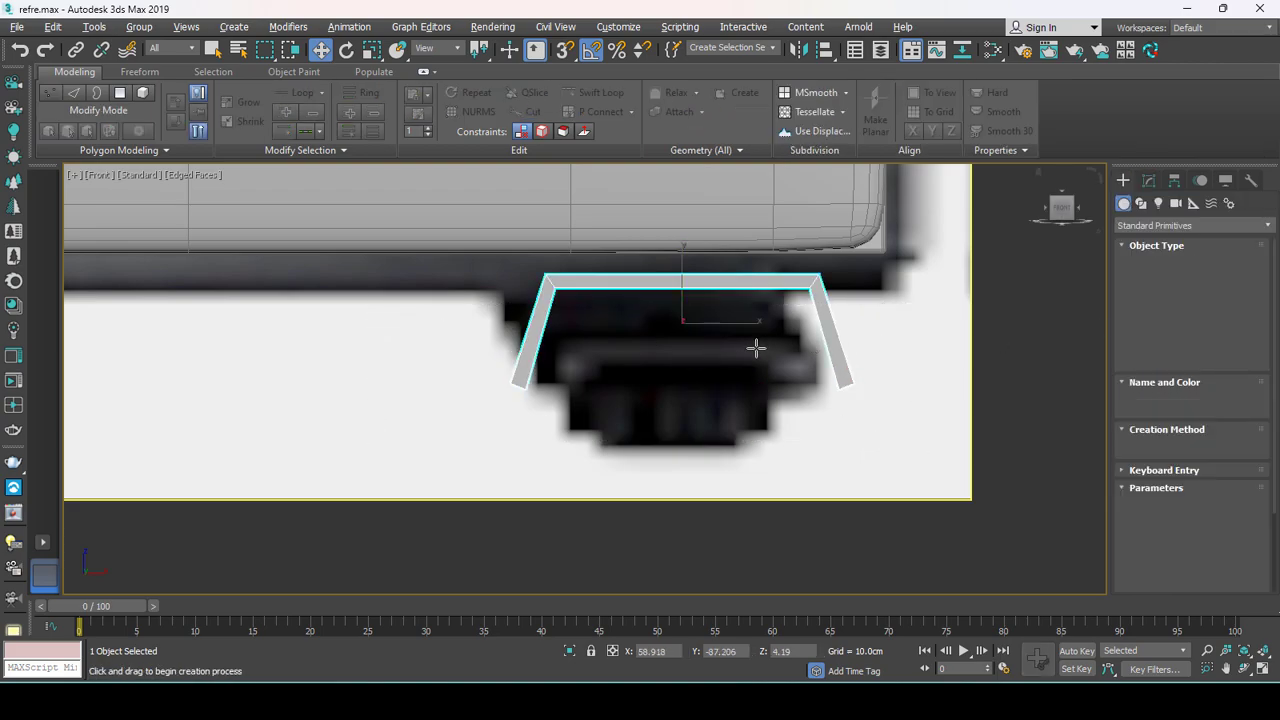
{"action": "left_click_drag", "start_coordinate": [679, 365], "coordinate": [672, 447]}
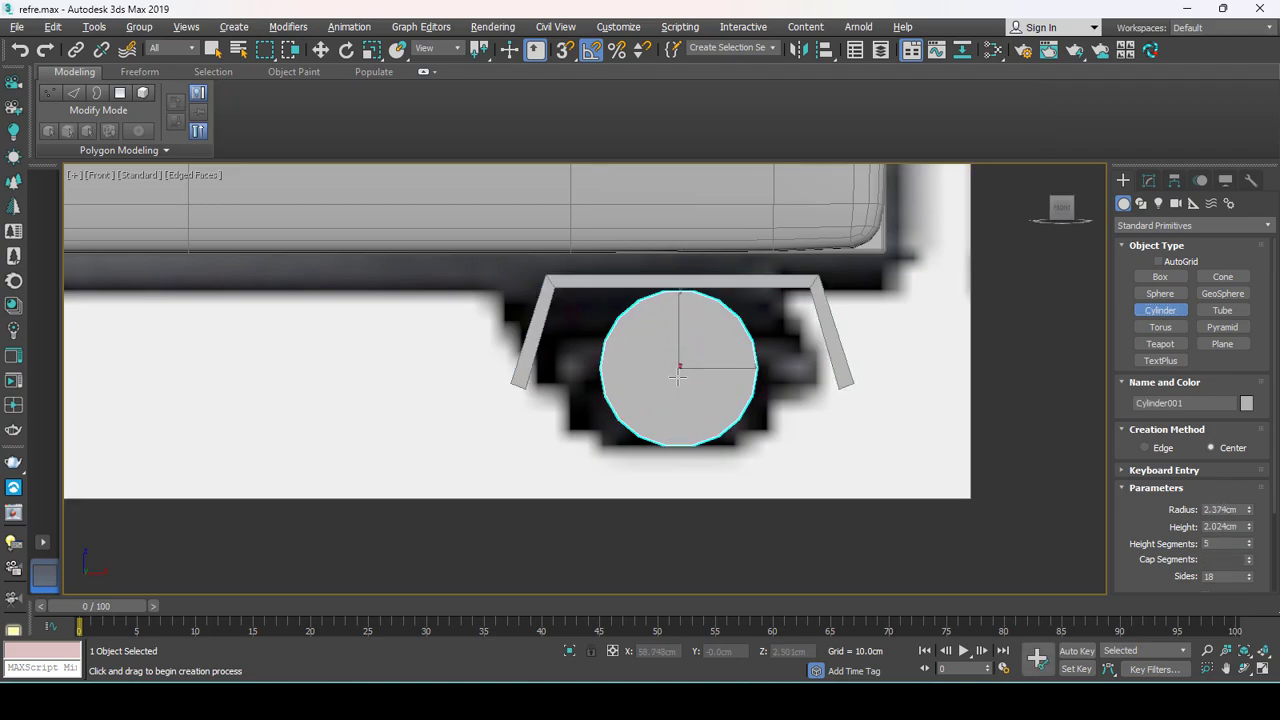
{"action": "key", "text": "e"}
{"action": "left_click_drag", "start_coordinate": [691, 360], "coordinate": [768, 368]}
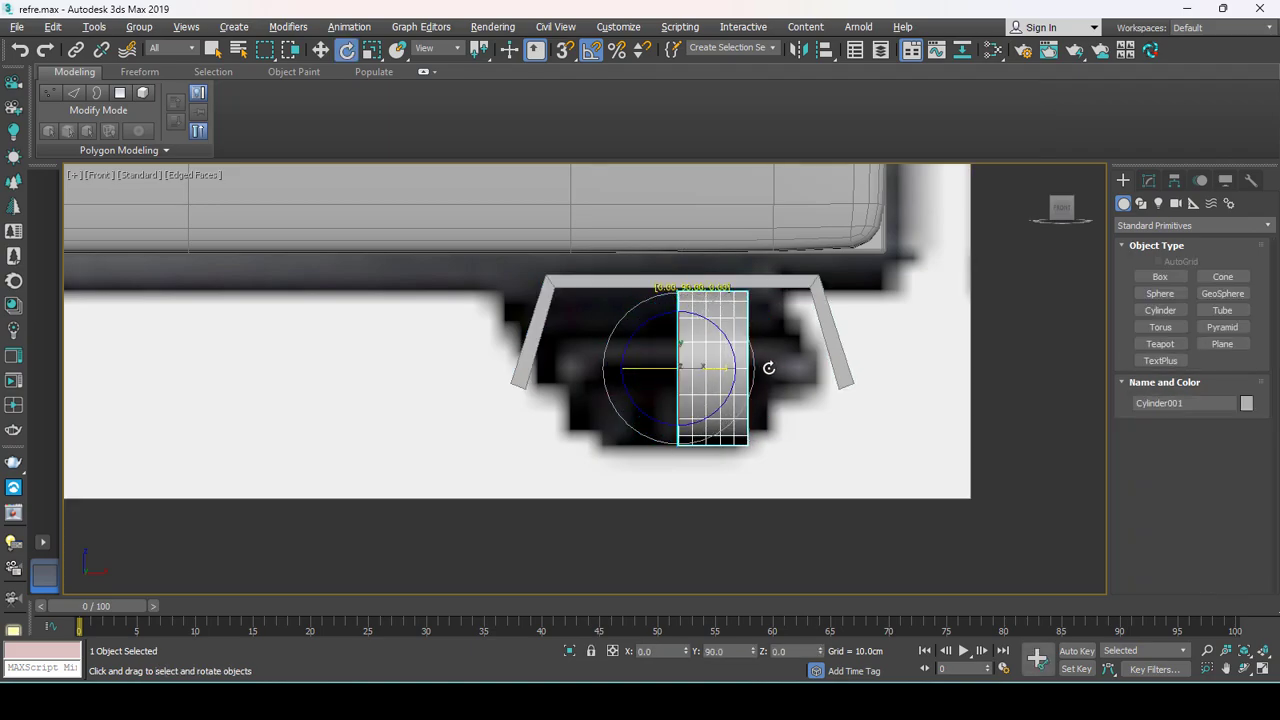
{"action": "left_click", "coordinate": [1149, 181]}
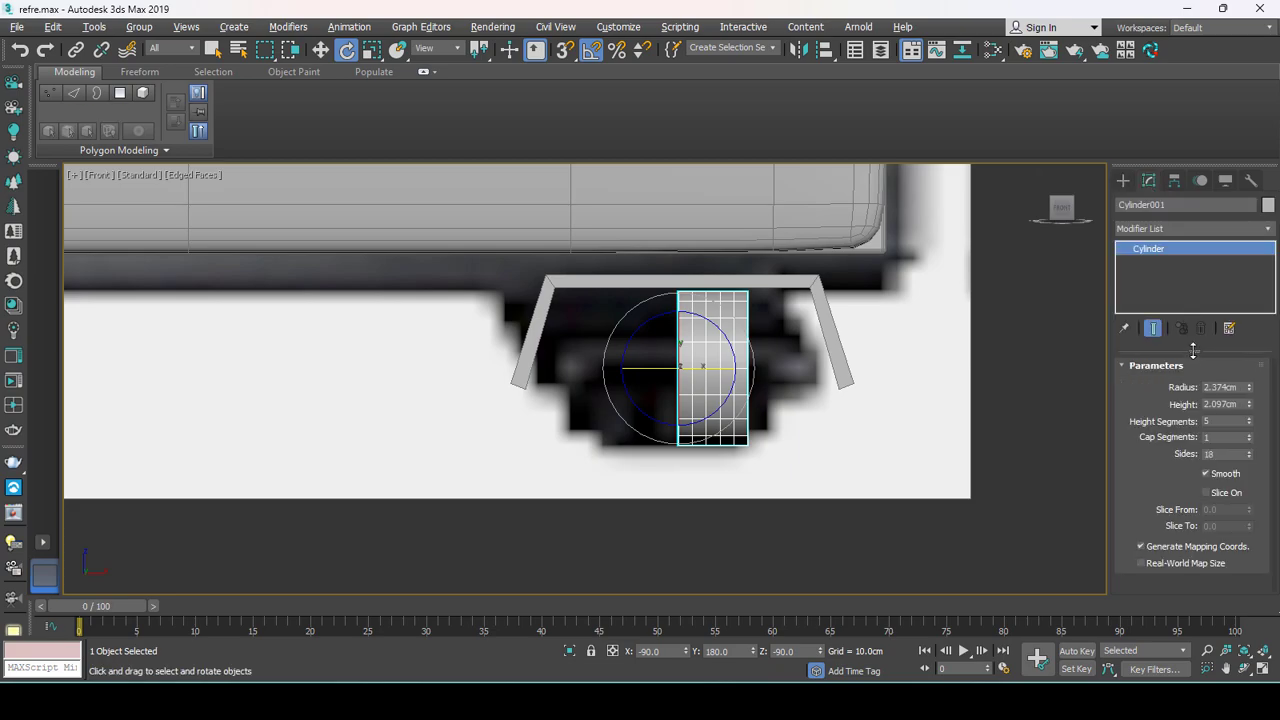
{"action": "key", "text": "w"}
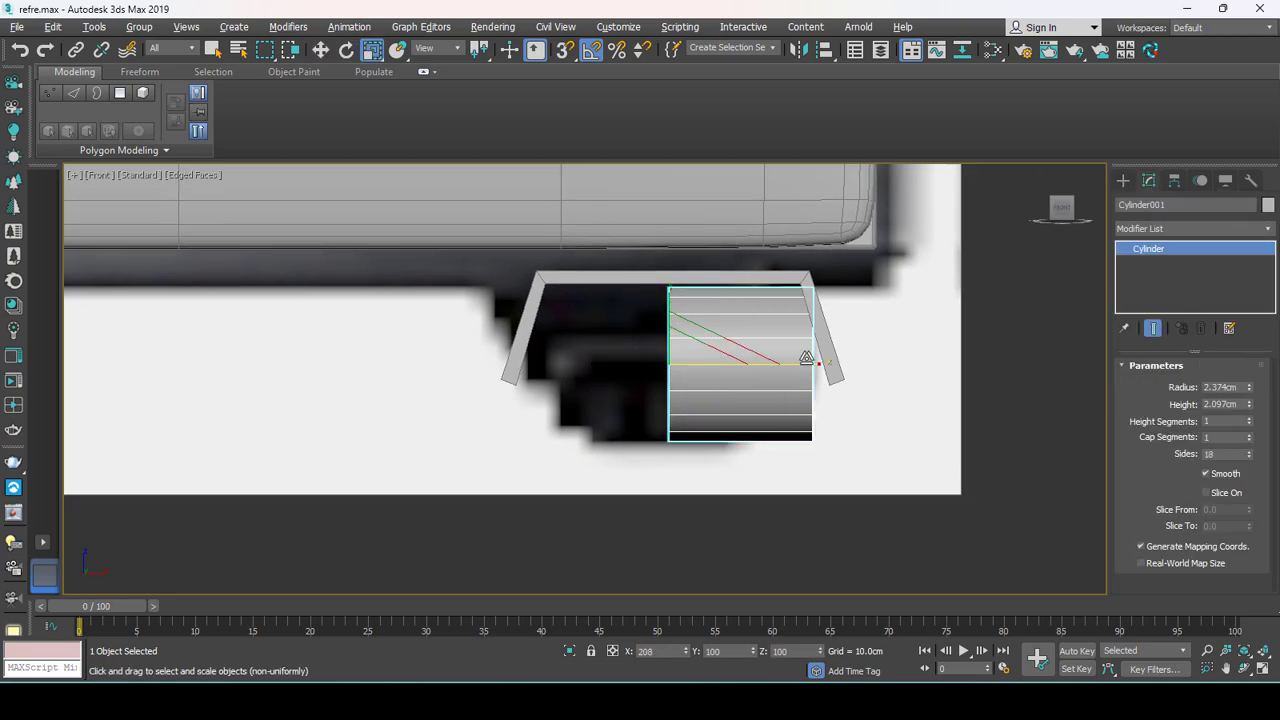
{"action": "mouse_move", "coordinate": [737, 357]}
{"action": "left_mouse_down"}
{"action": "mouse_move", "coordinate": [785, 360]}
{"action": "mouse_move", "coordinate": [609, 360]}
{"action": "left_mouse_up"}
Move the cylinder into the corner bracket and lower it slightly to sit inside.
{"action": "left_click", "coordinate": [765, 278]}
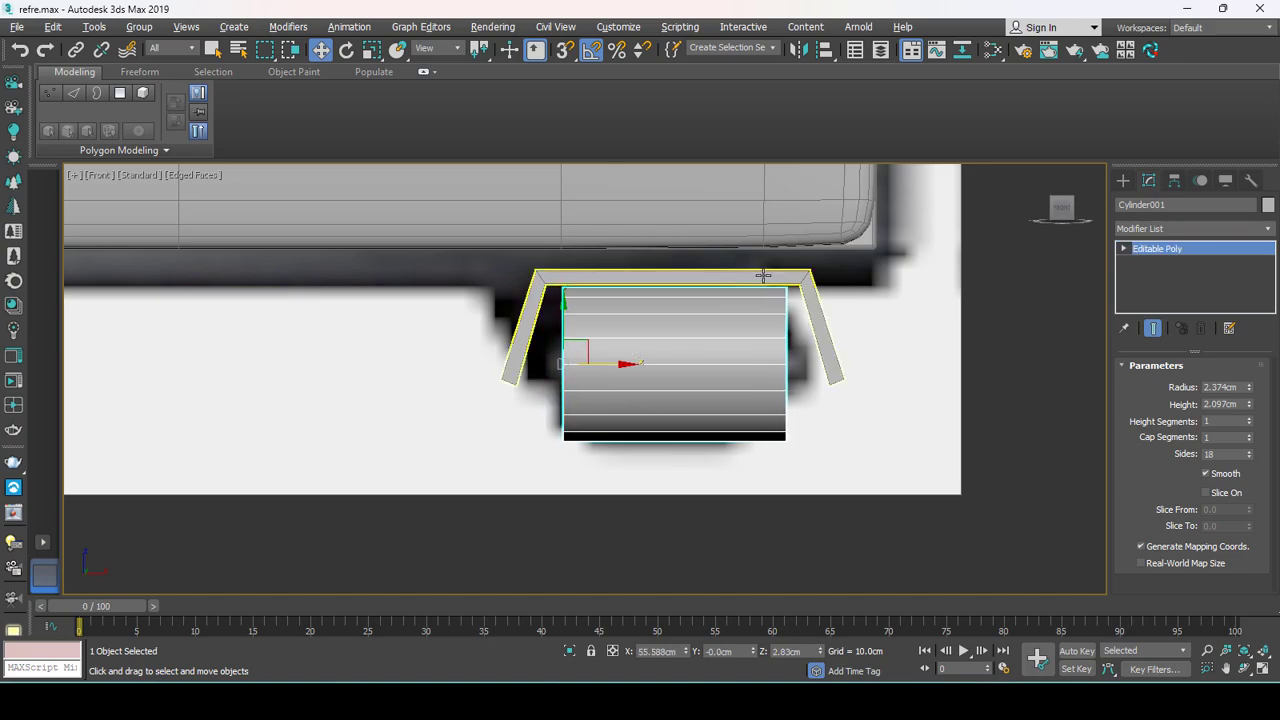
{"action": "key", "text": "alt+w"}
{"action": "key", "text": "alt+w"}
{"action": "scroll", "coordinate": [538, 460], "scroll_direction": "up", "scroll_amount": 2}
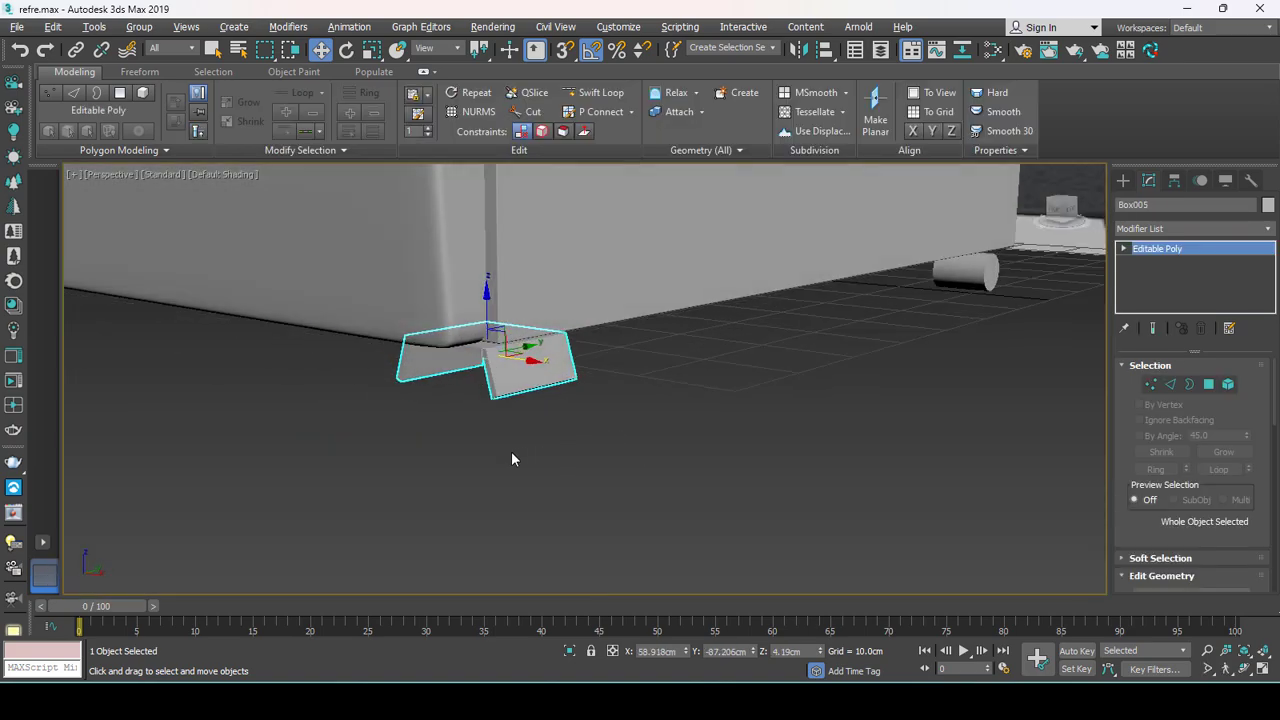
{"action": "scroll", "coordinate": [514, 457], "scroll_direction": "up", "scroll_amount": 3}
{"action": "left_click", "coordinate": [866, 546]}
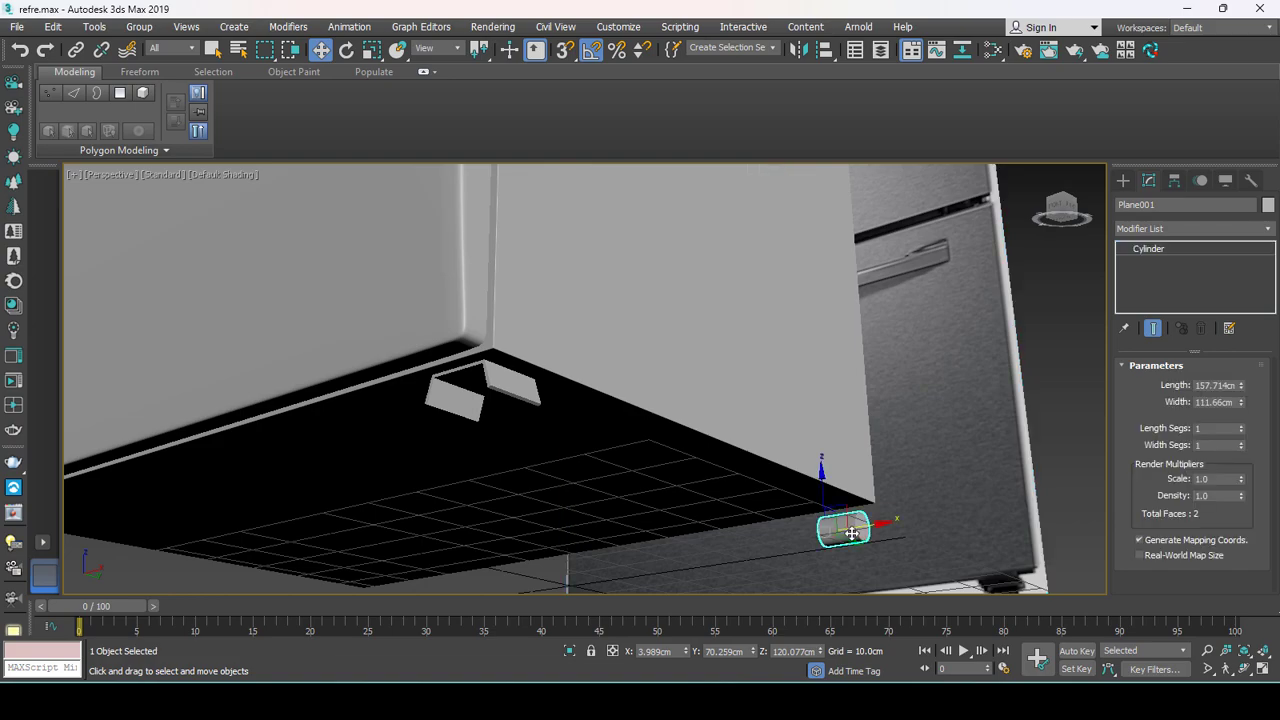
{"action": "left_click_drag", "start_coordinate": [845, 541], "coordinate": [466, 473]}
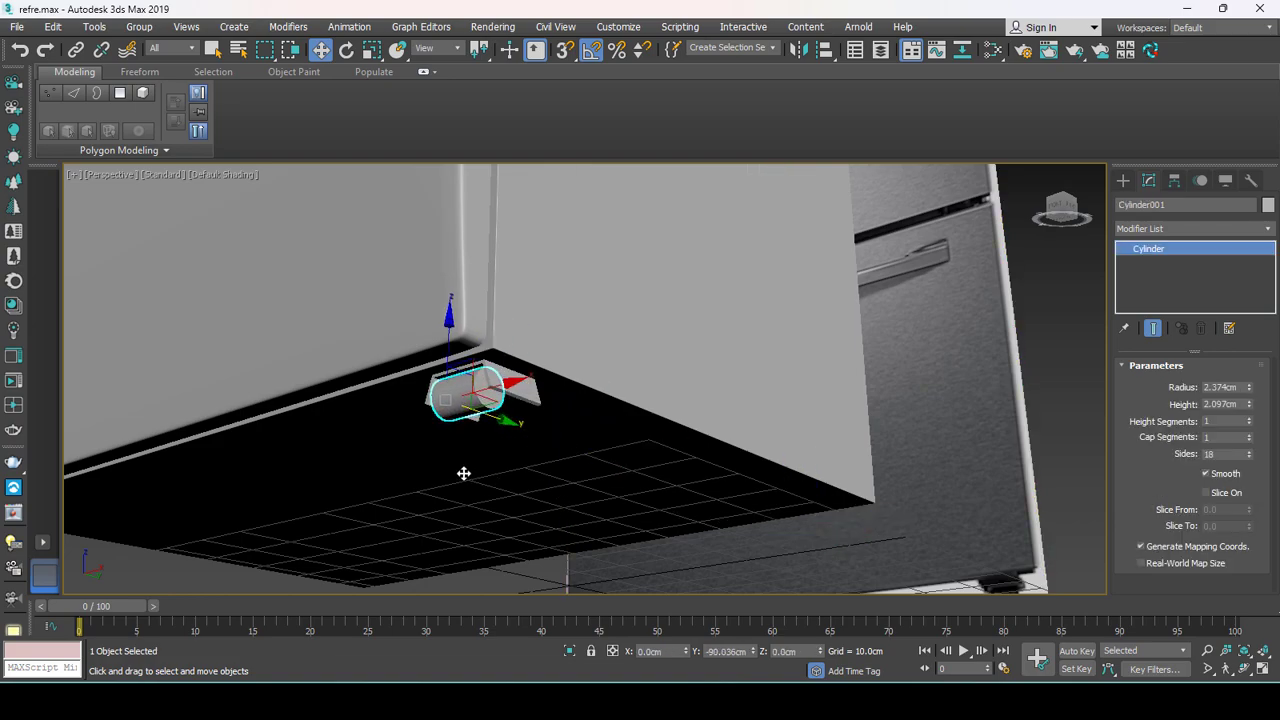
{"action": "middle_click_drag", "start_coordinate": [463, 473], "coordinate": [528, 480], "text": "alt"}
{"action": "scroll", "coordinate": [520, 403], "scroll_direction": "up", "scroll_amount": 2}
{"action": "scroll", "coordinate": [431, 364], "scroll_direction": "up", "scroll_amount": 2}
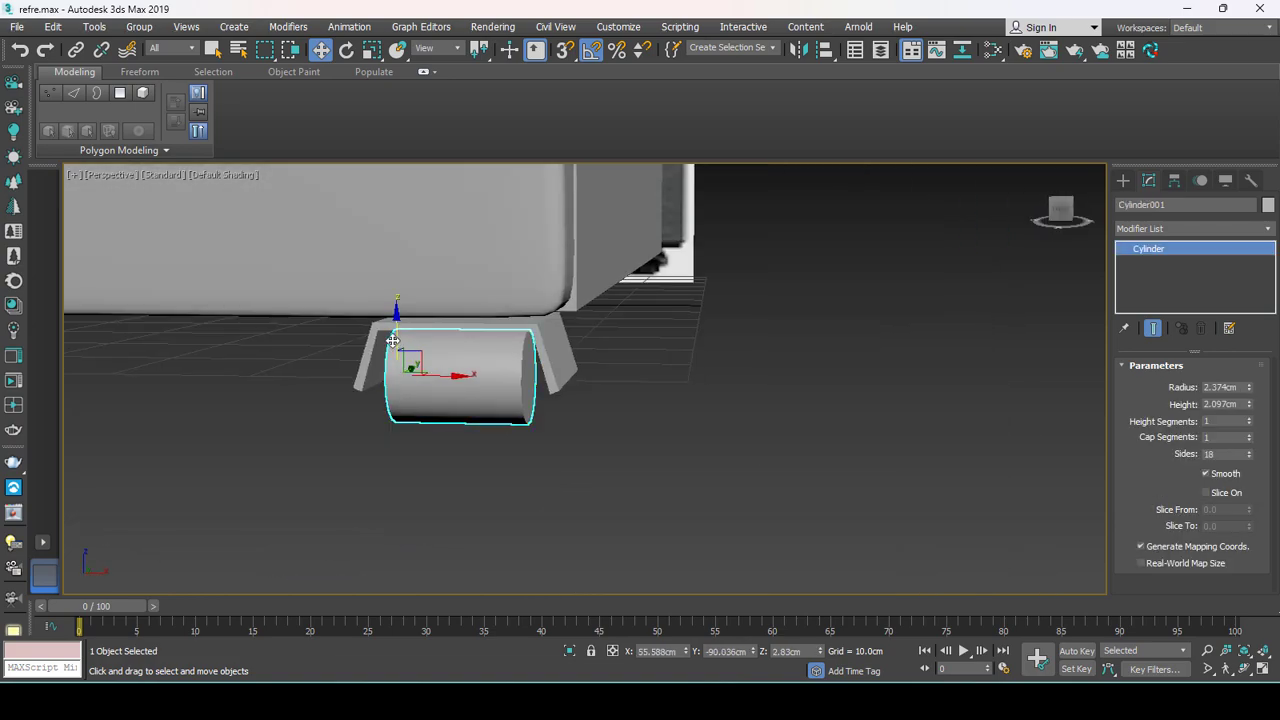
{"action": "left_click_drag", "start_coordinate": [393, 341], "coordinate": [396, 350]}
Convert the wheel cylinder to Editable Poly.
{"action": "middle_click_drag", "start_coordinate": [480, 376], "coordinate": [520, 380], "text": "alt"}
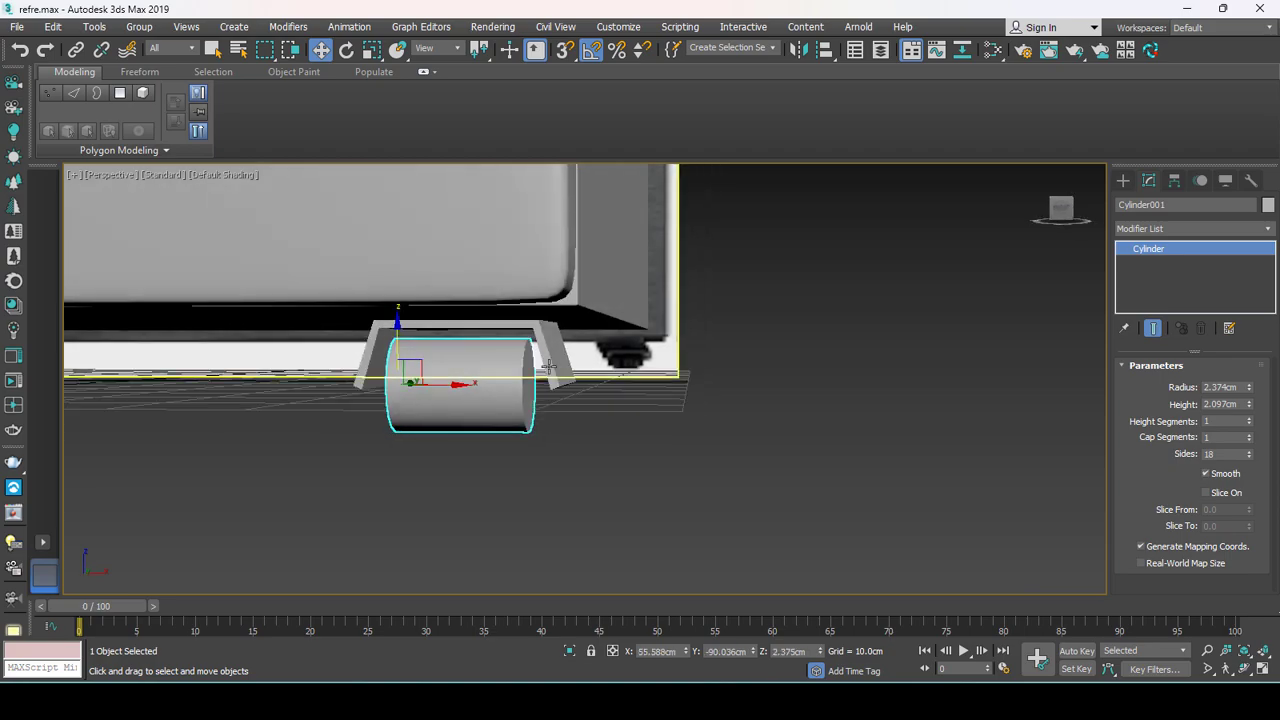
{"action": "right_click", "coordinate": [457, 391]}
{"action": "left_click", "coordinate": [620, 560]}
{"action": "key", "text": "alt+w"}
{"action": "left_click", "coordinate": [862, 283]}
{"action": "key", "text": "alt+w"}
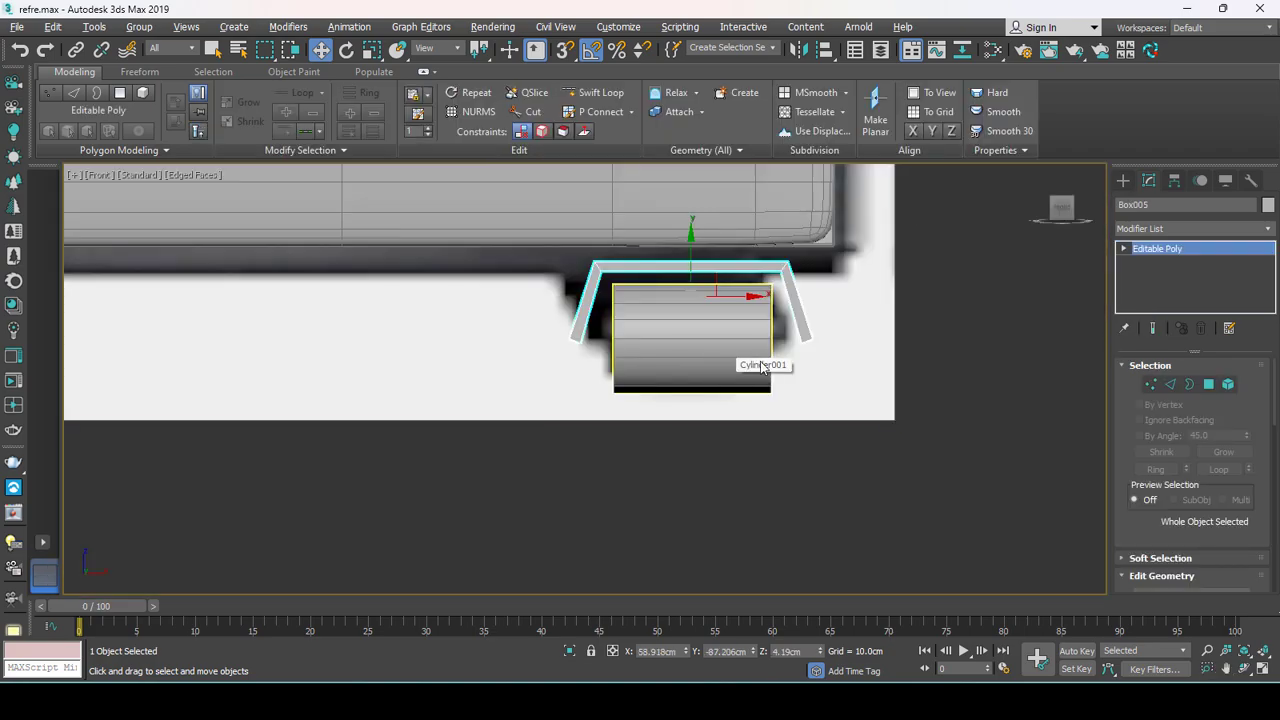
Lengthen the bracket's lower leg vertices downward.
{"action": "scroll", "coordinate": [812, 345], "scroll_direction": "up", "scroll_amount": 2}
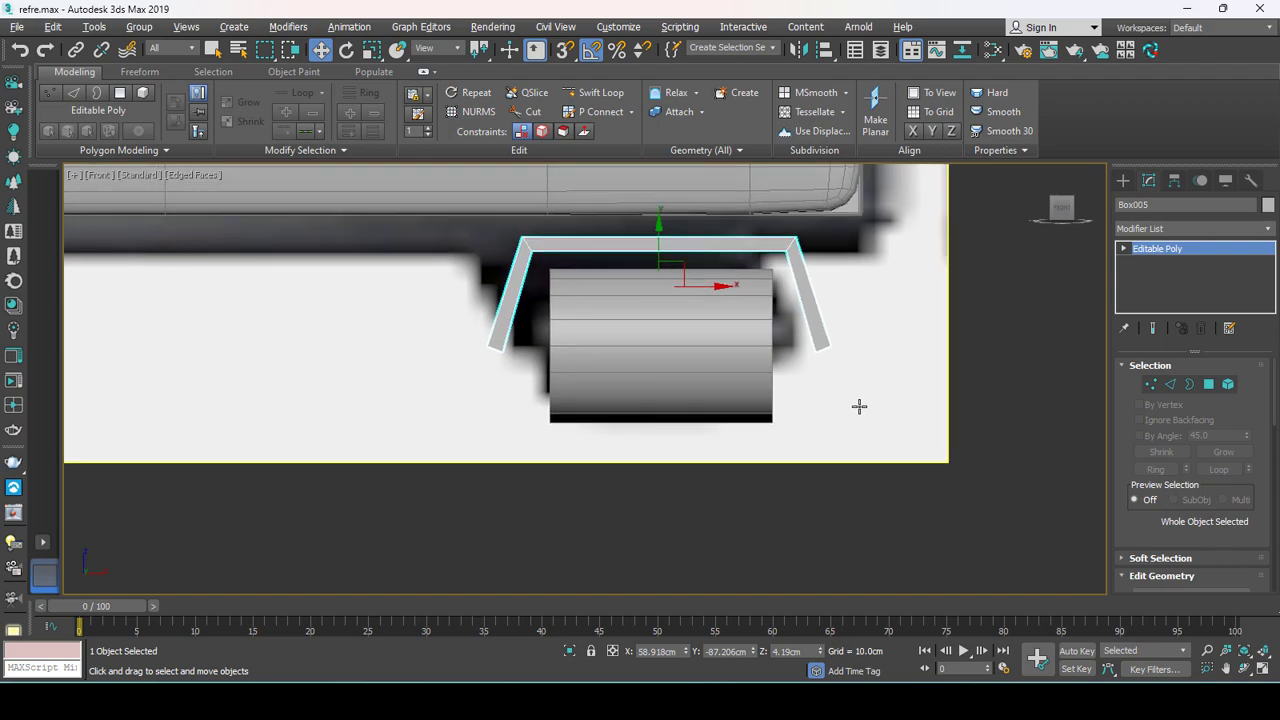
{"action": "key", "text": "1"}
{"action": "left_click_drag", "start_coordinate": [887, 448], "coordinate": [427, 359]}
{"action": "key", "text": "r"}
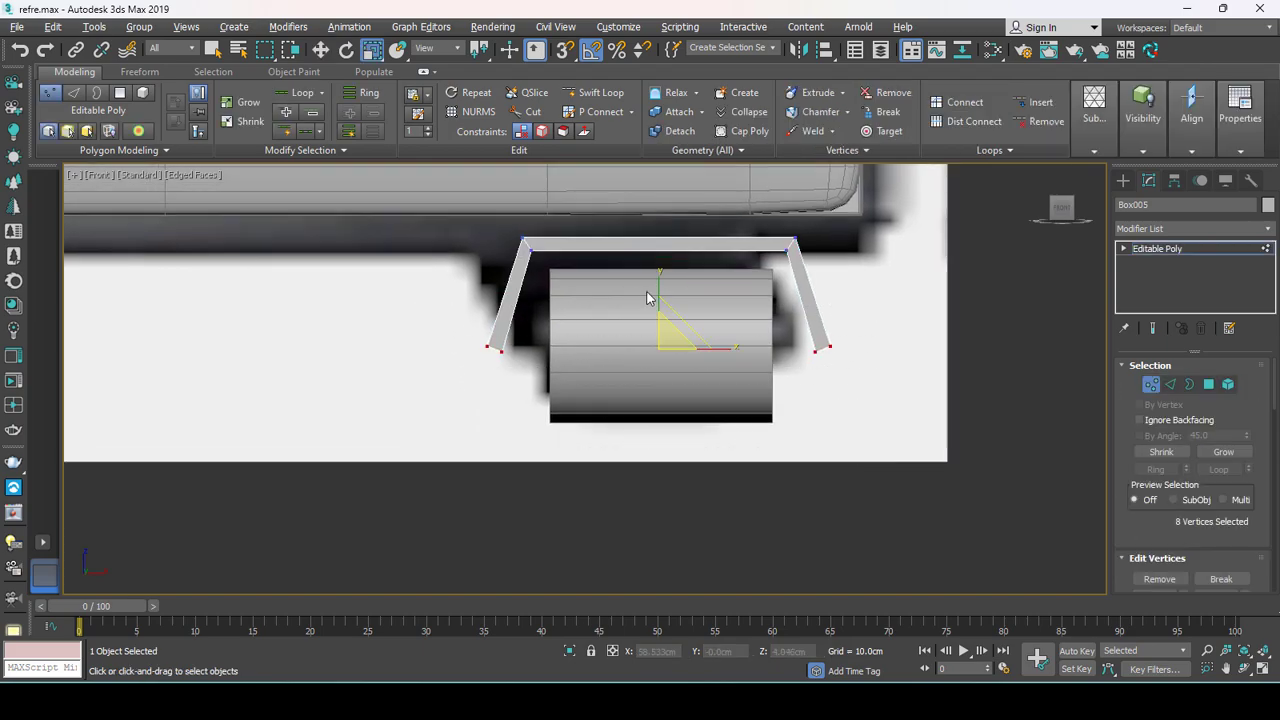
{"action": "key", "text": "w"}
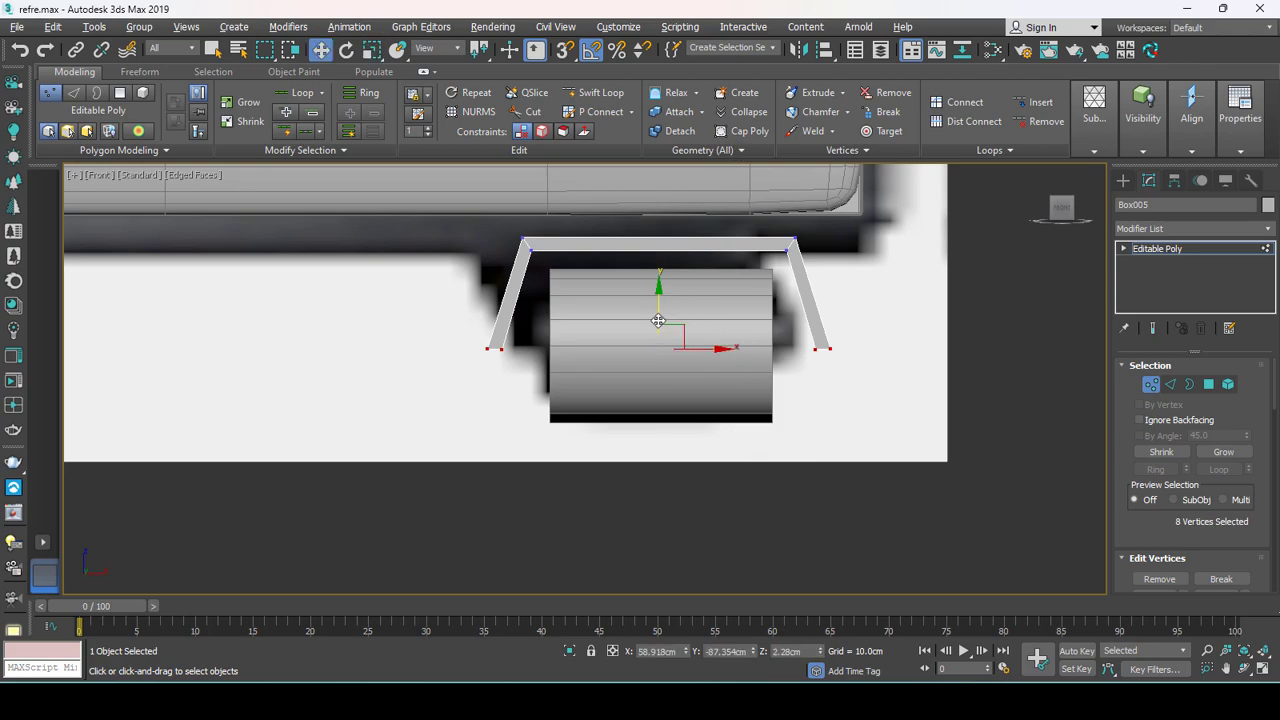
{"action": "mouse_move", "coordinate": [658, 320]}
{"action": "left_mouse_down"}
{"action": "mouse_move", "coordinate": [663, 383]}
{"action": "mouse_move", "coordinate": [665, 351]}
{"action": "left_mouse_up"}
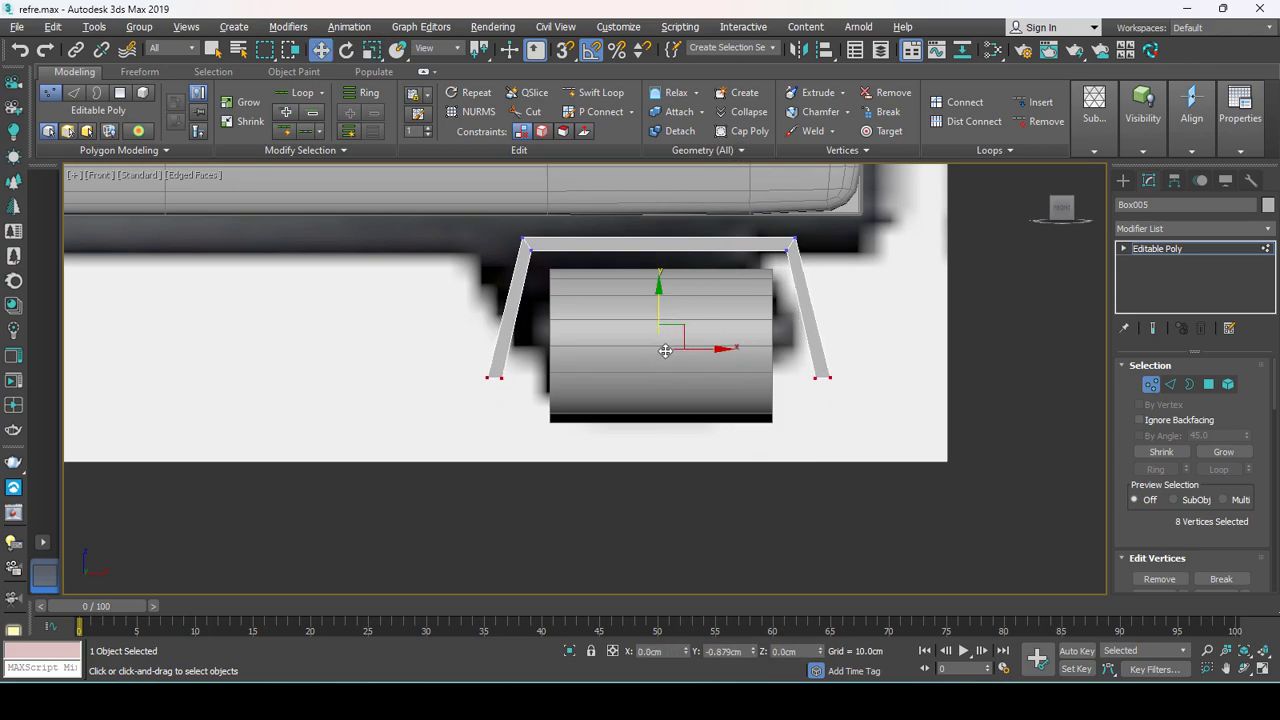
{"action": "left_click", "coordinate": [1176, 249]}
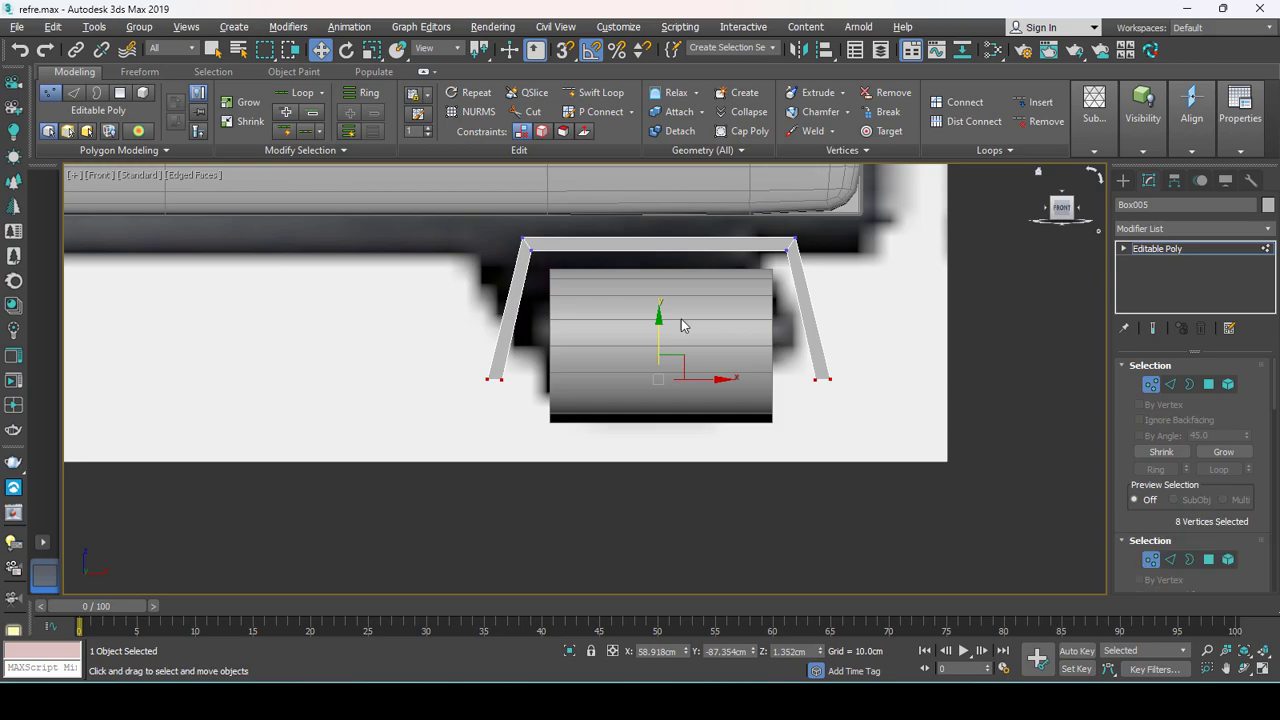
Centre the wheel cylinder's pivot on the object using Affect Pivot Only.
{"action": "left_click", "coordinate": [675, 320]}
{"action": "key", "text": "r"}
{"action": "left_click", "coordinate": [1175, 180]}
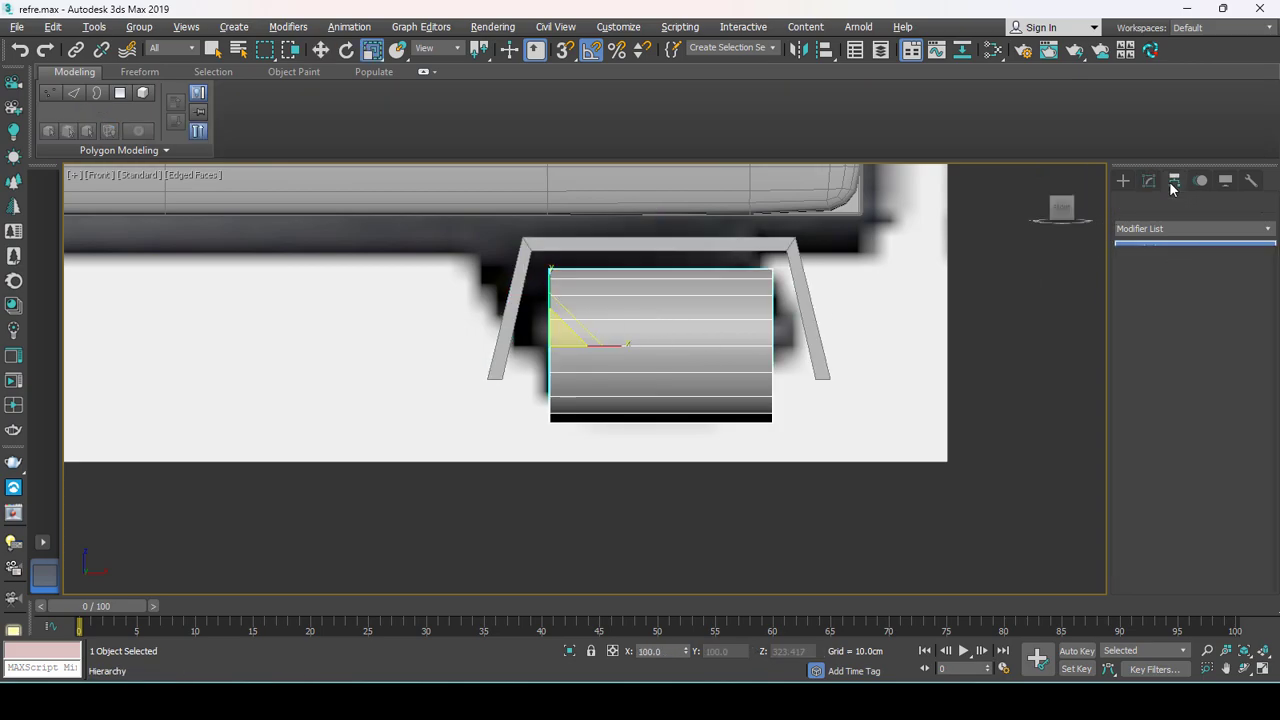
{"action": "left_click", "coordinate": [1191, 291]}
{"action": "left_click", "coordinate": [1191, 374]}
{"action": "left_click", "coordinate": [1121, 180]}
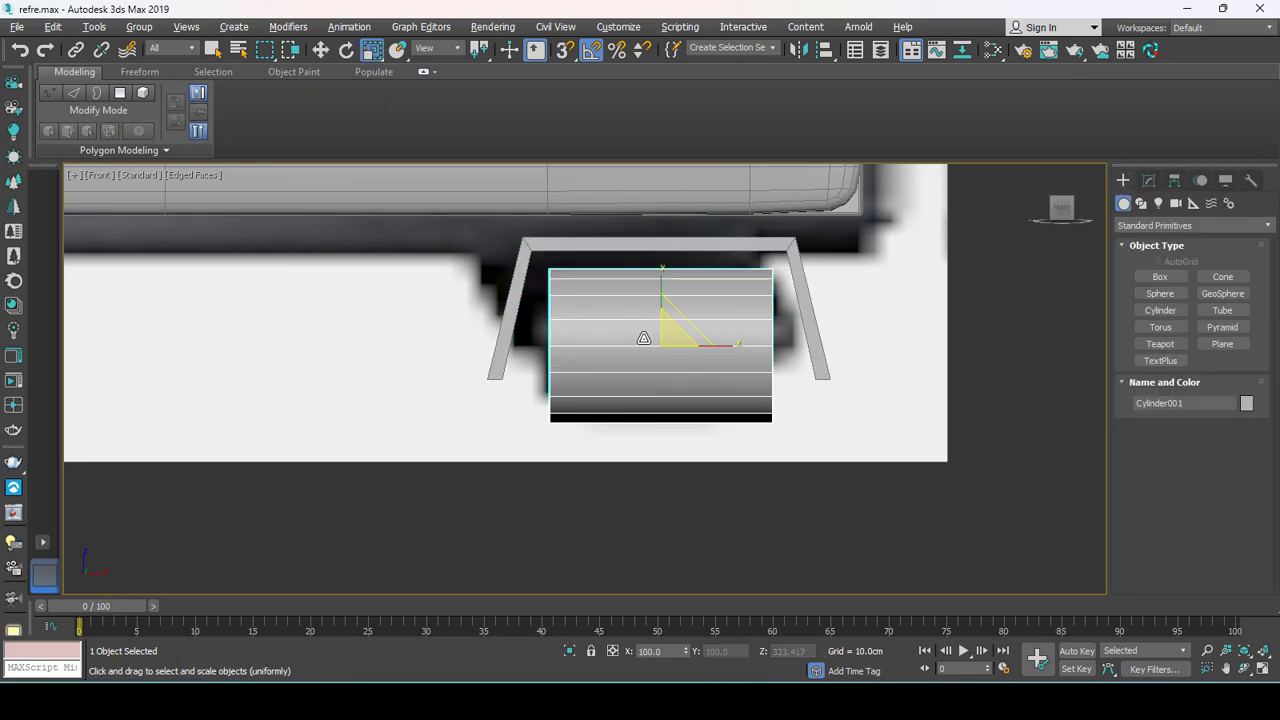
Uniformly scale the wheel up to about 111% so it fills more of the bracket.
{"action": "left_click_drag", "start_coordinate": [664, 342], "coordinate": [671, 335]}
{"action": "middle_click_drag", "start_coordinate": [963, 435], "coordinate": [477, 397], "text": "alt"}
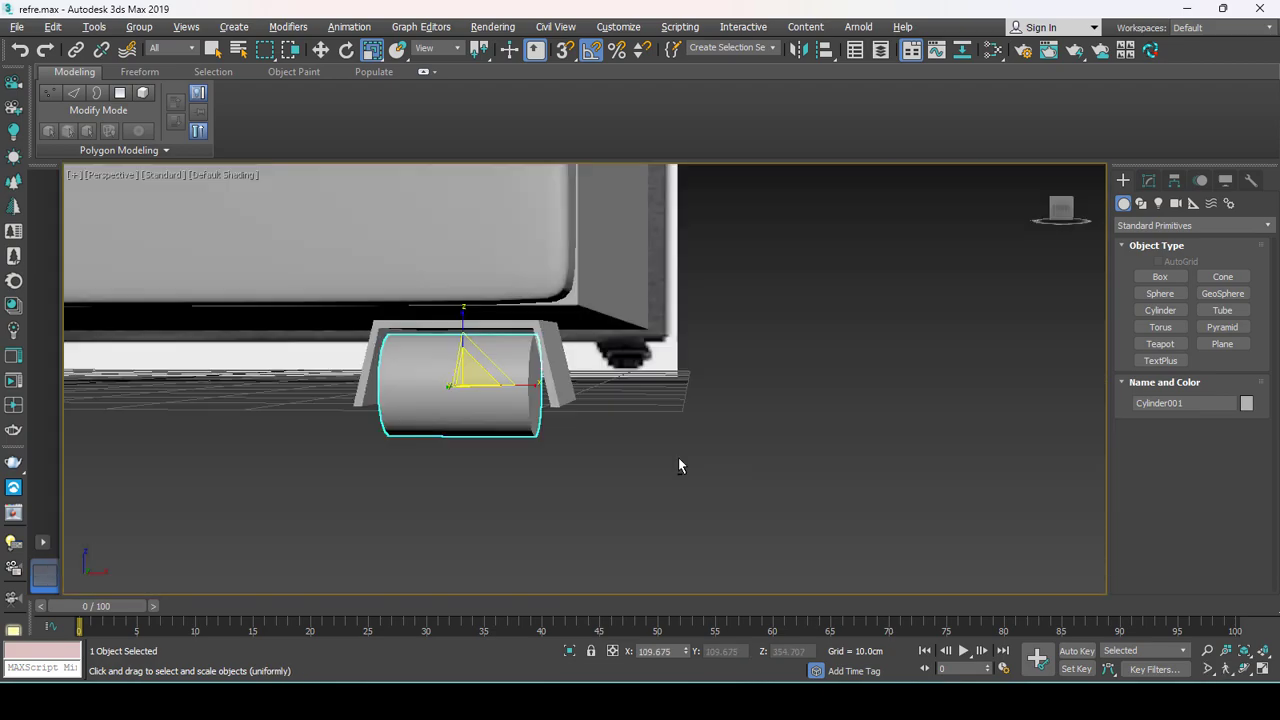
{"action": "key", "text": "w"}
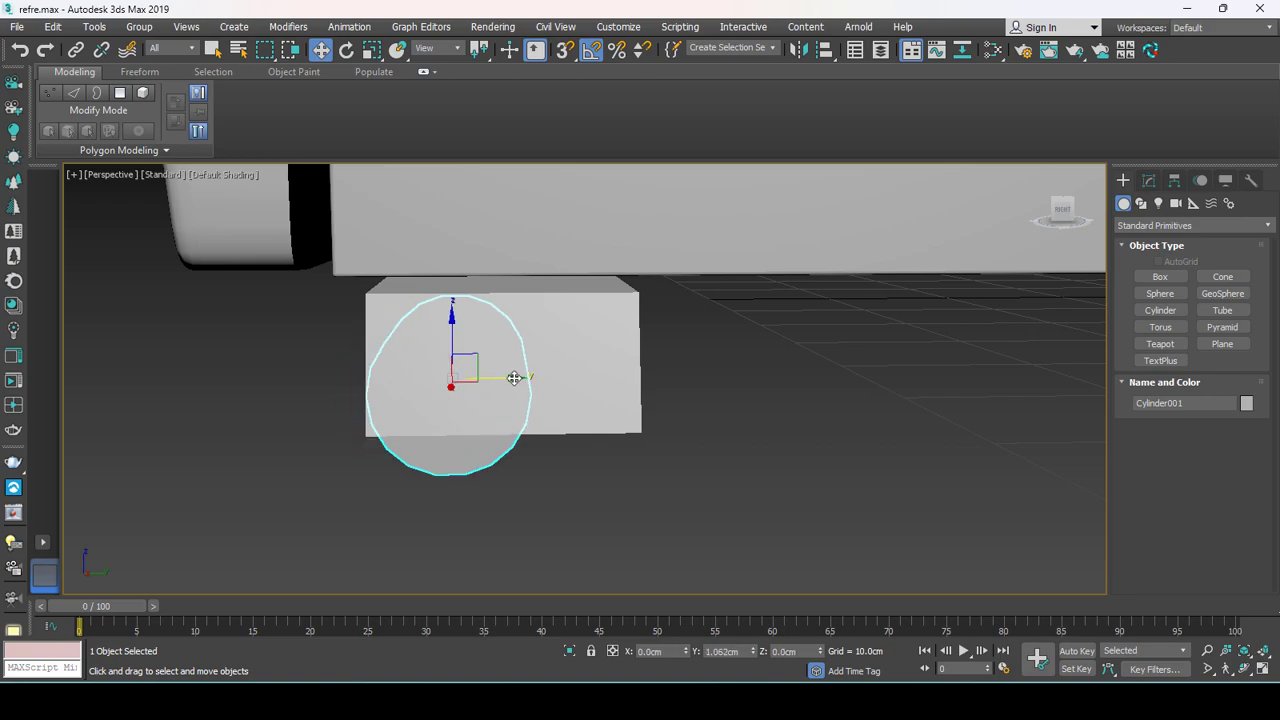
{"action": "left_click", "coordinate": [557, 346]}
{"action": "middle_click_drag", "start_coordinate": [557, 346], "coordinate": [566, 374], "text": "alt"}
Scale the bracket's top vertices along X in Front view so the legs stand vertical.
{"action": "key", "text": "1"}
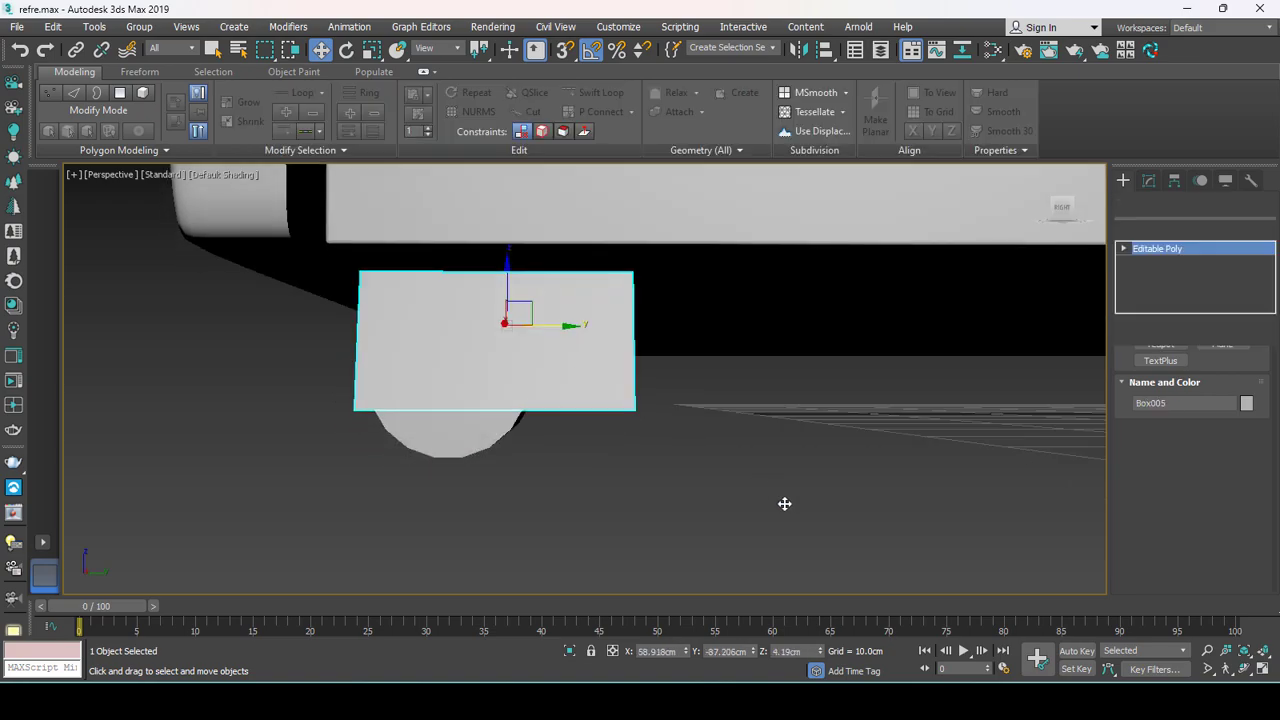
{"action": "left_click_drag", "start_coordinate": [758, 498], "coordinate": [543, 215]}
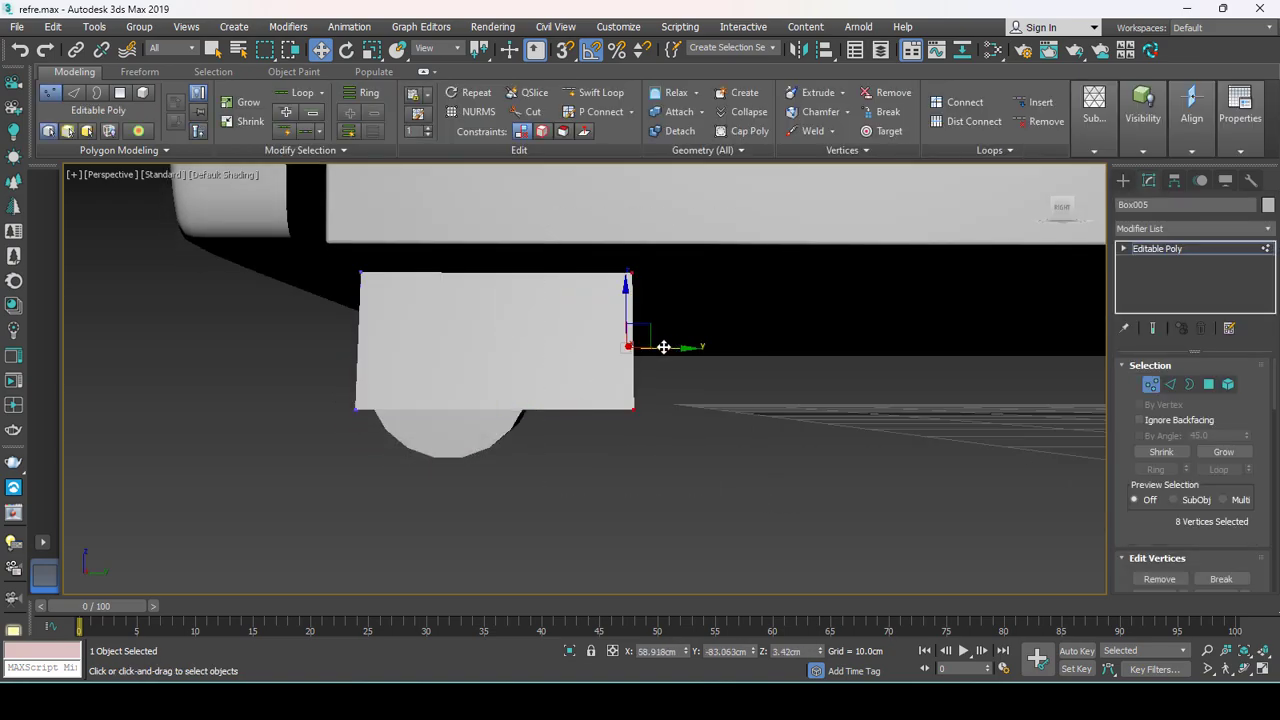
{"action": "left_click_drag", "start_coordinate": [663, 346], "coordinate": [586, 343]}
{"action": "middle_click_drag", "start_coordinate": [414, 394], "coordinate": [585, 395], "text": "alt"}
{"action": "key", "text": "r"}
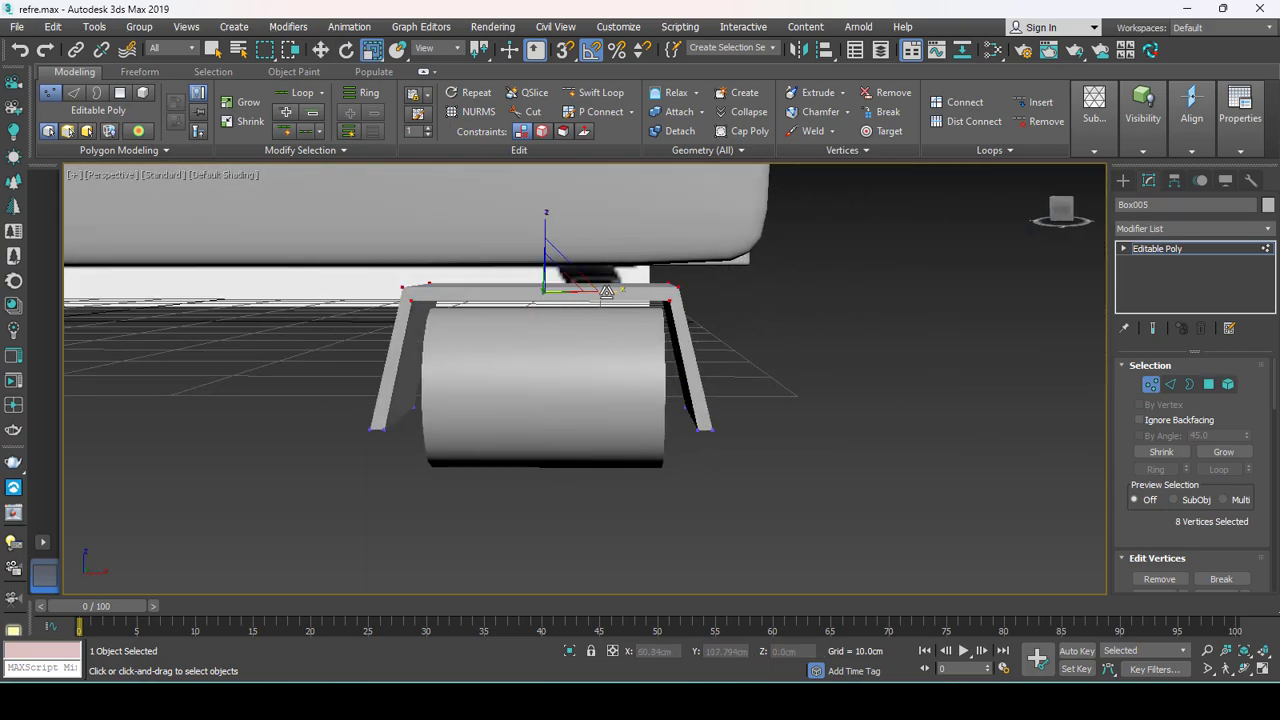
{"action": "left_click_drag", "start_coordinate": [606, 291], "coordinate": [619, 291]}
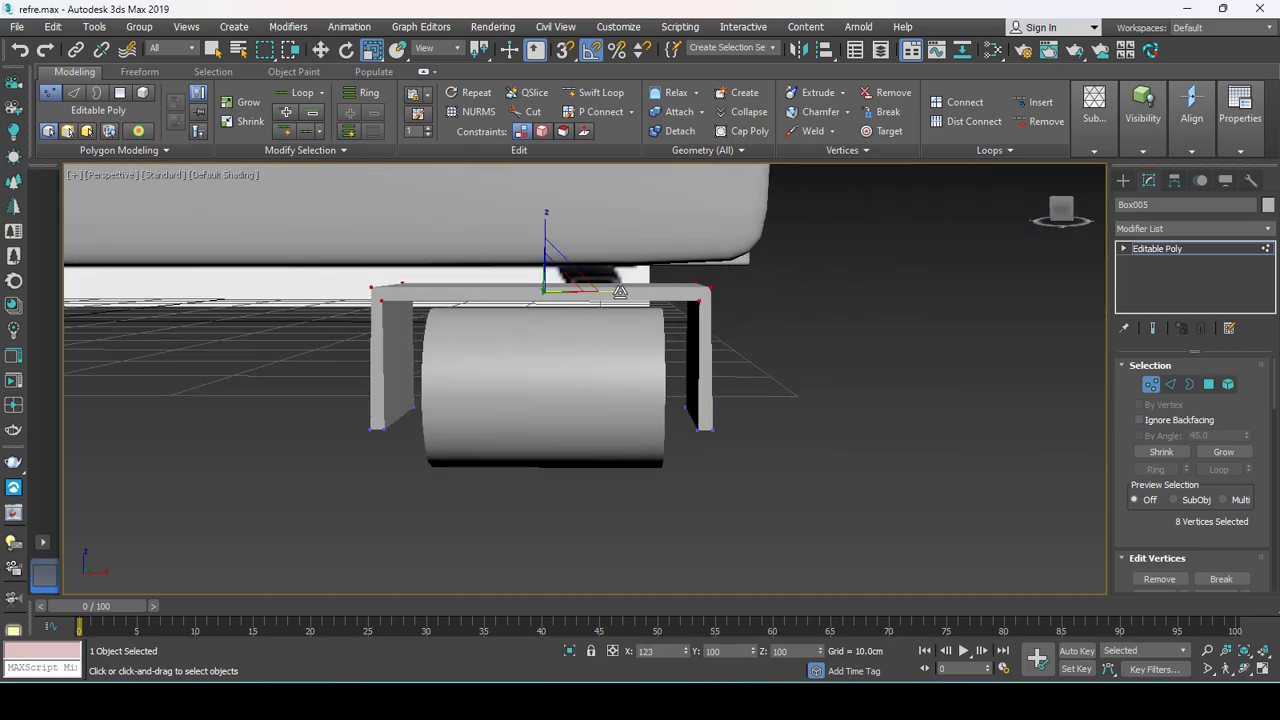
{"action": "key", "text": "alt+w"}
{"action": "key", "text": "alt+w"}
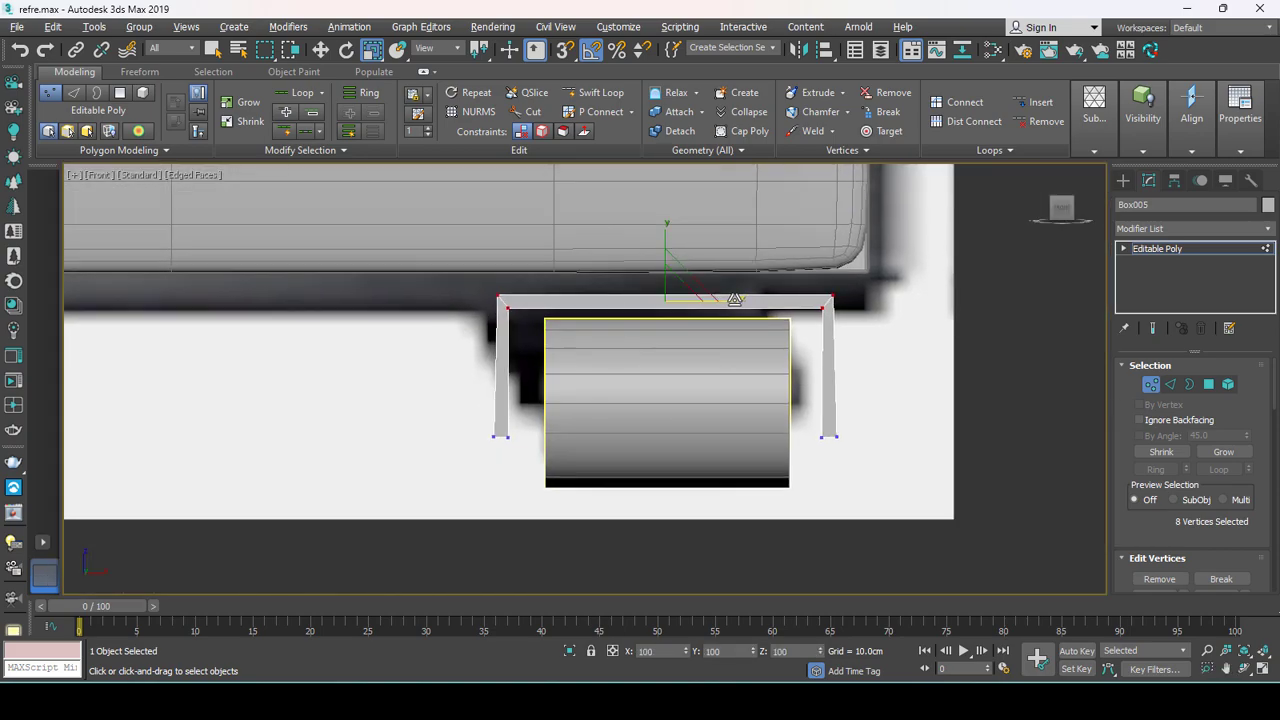
{"action": "left_click", "coordinate": [554, 340]}
{"action": "scroll", "coordinate": [542, 341], "scroll_direction": "up", "scroll_amount": 2}
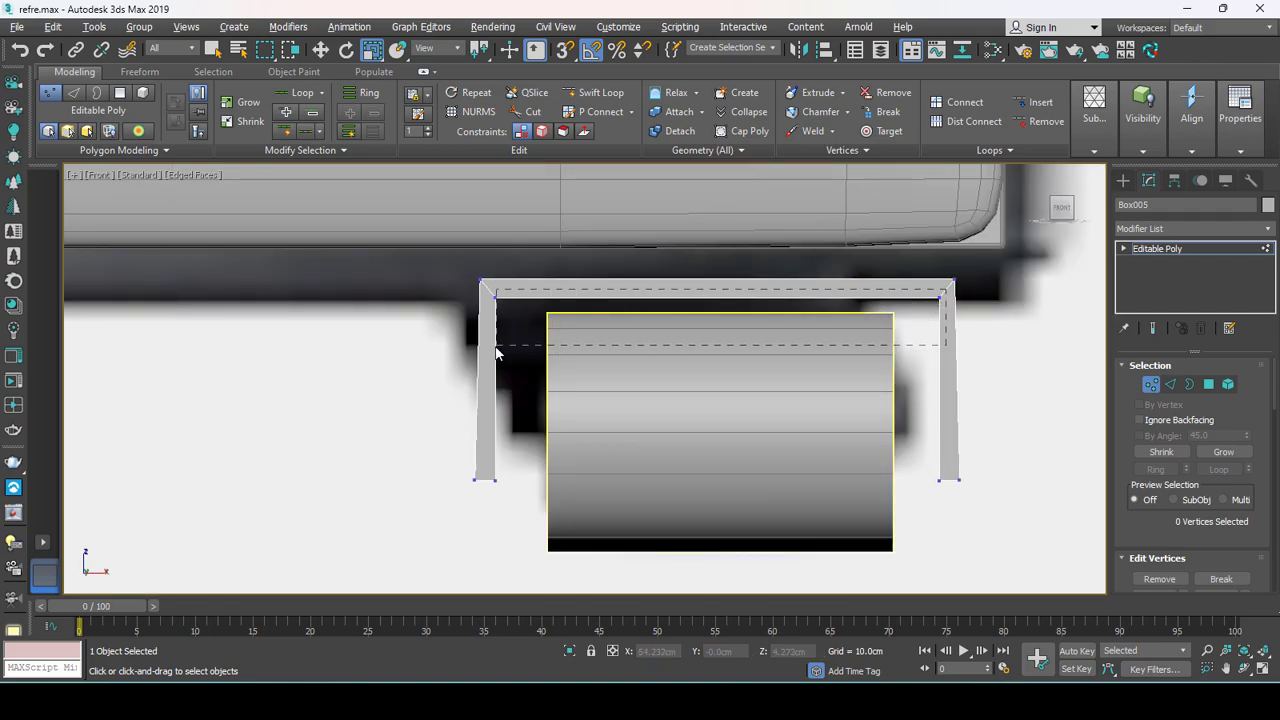
{"action": "left_click_drag", "start_coordinate": [795, 296], "coordinate": [781, 292]}
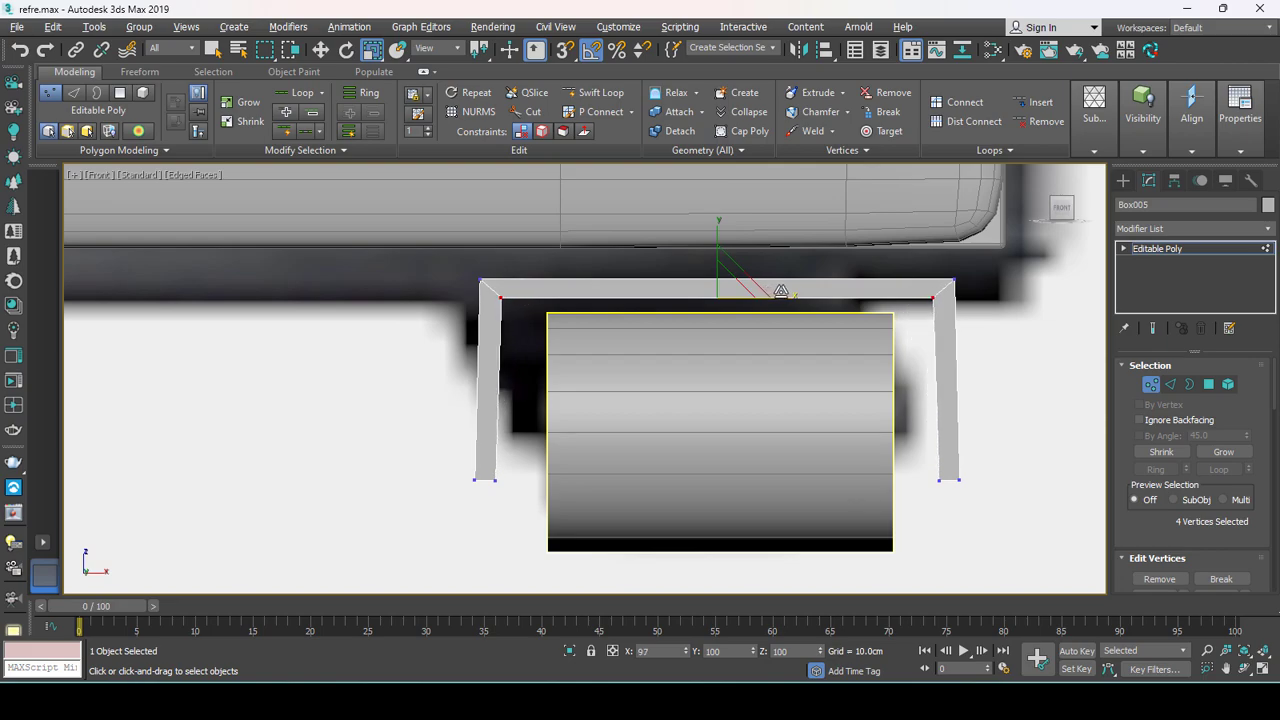
Move the left and right leg vertices inward to hug the wheel's ends.
{"action": "left_click_drag", "start_coordinate": [402, 252], "coordinate": [503, 527]}
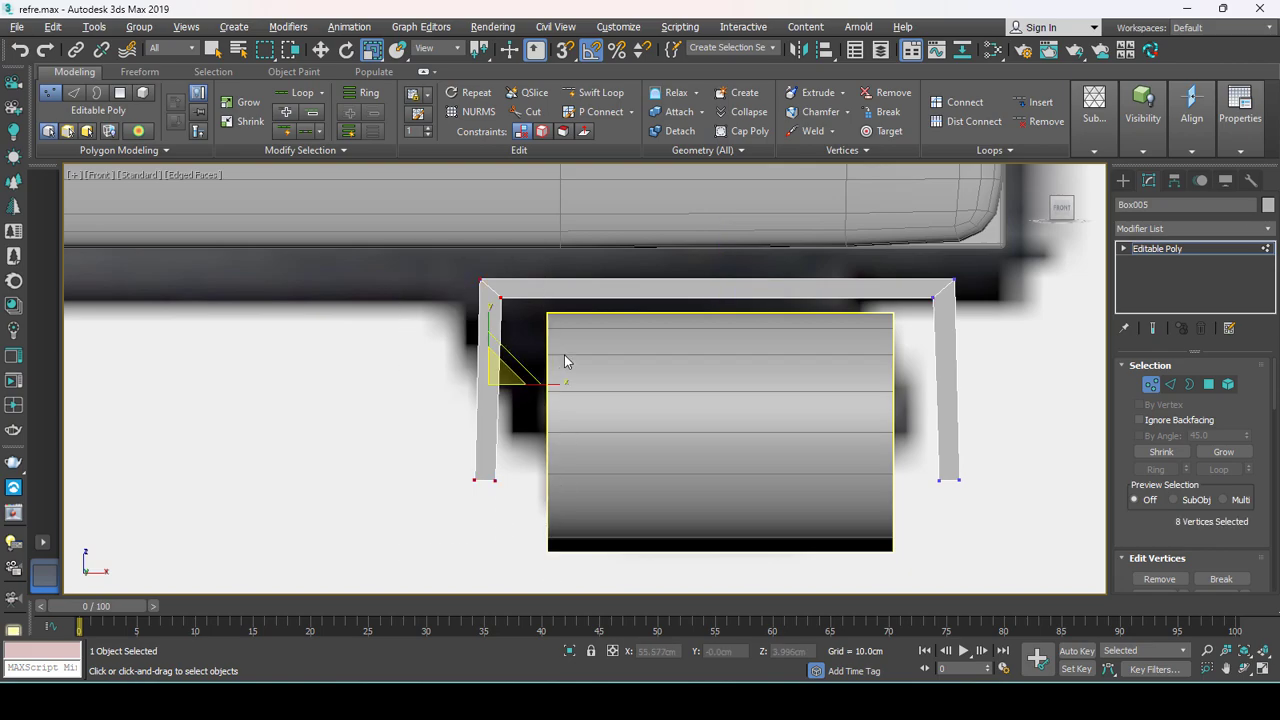
{"action": "key", "text": "w"}
{"action": "left_click_drag", "start_coordinate": [528, 287], "coordinate": [522, 287]}
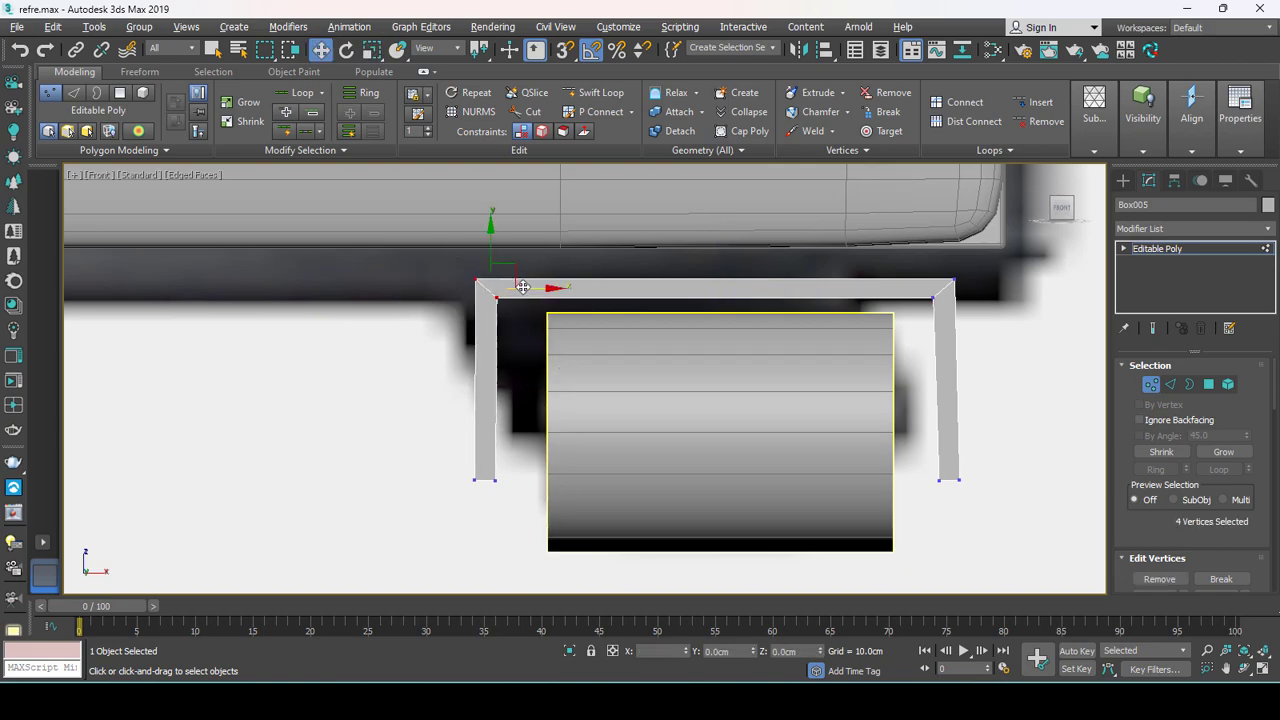
{"action": "middle_click_drag", "start_coordinate": [524, 287], "coordinate": [430, 302]}
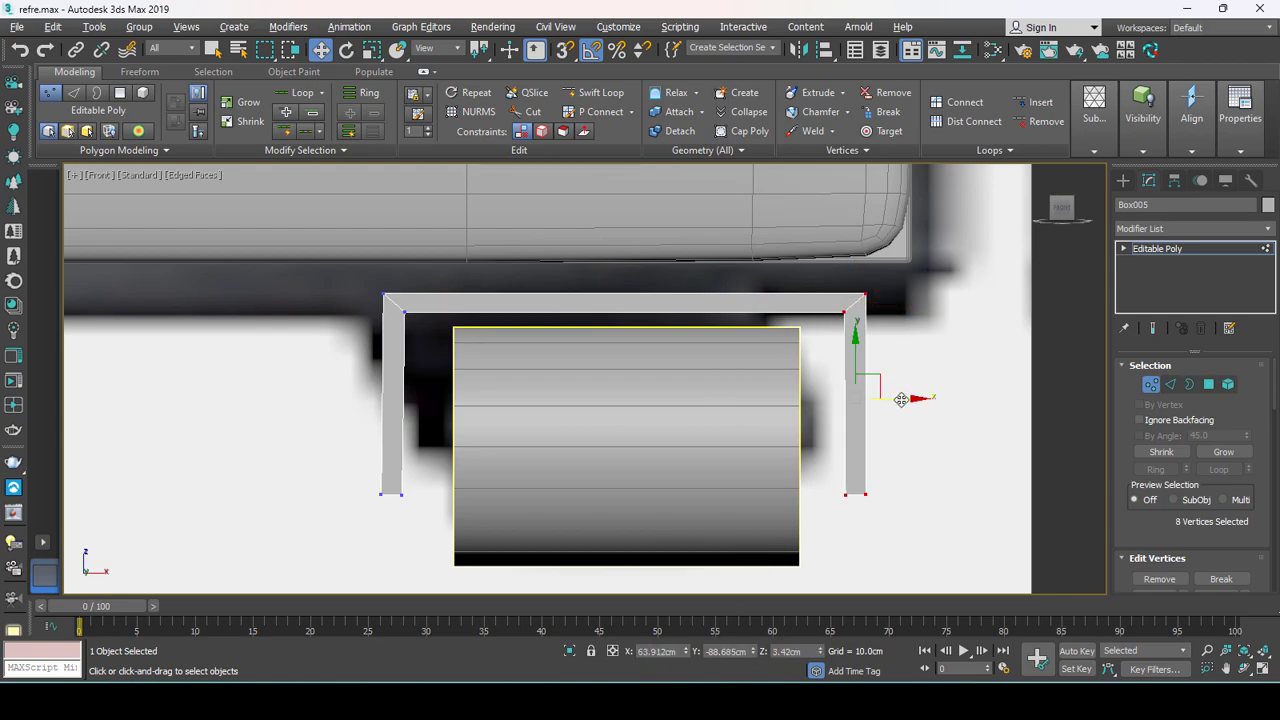
{"action": "left_click_drag", "start_coordinate": [901, 399], "coordinate": [868, 399]}
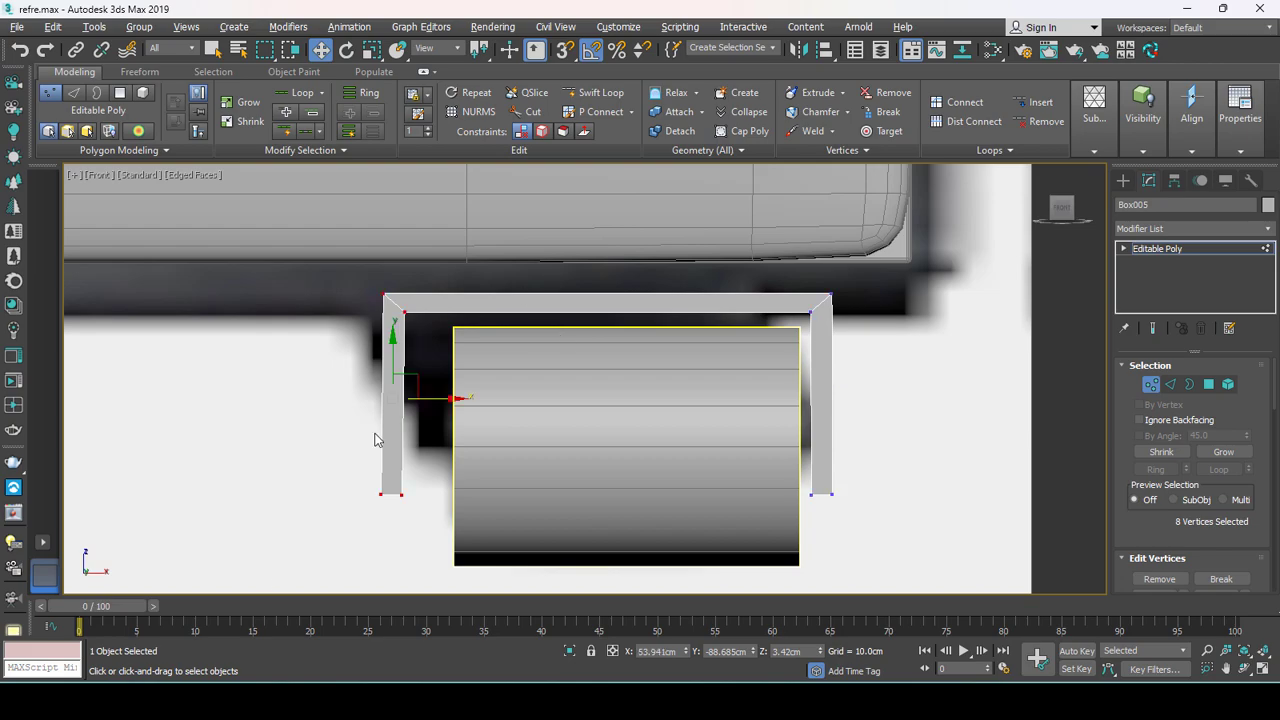
{"action": "left_click_drag", "start_coordinate": [438, 401], "coordinate": [480, 400]}
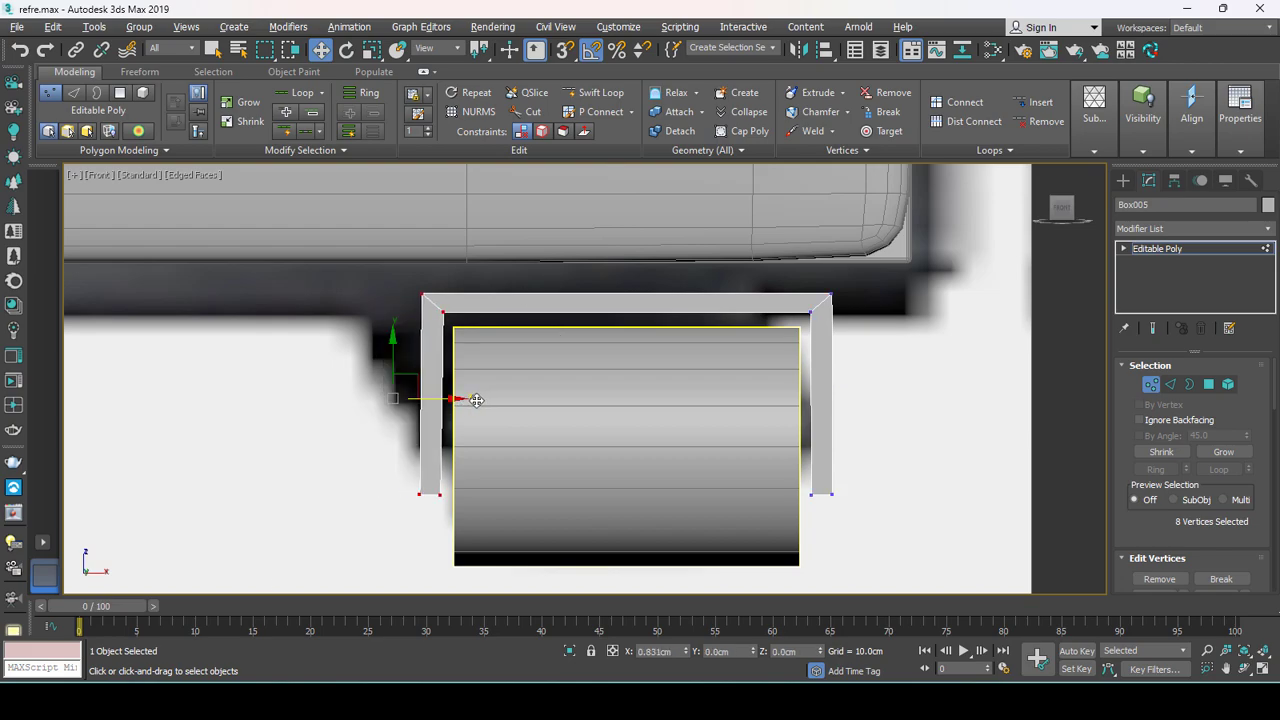
{"action": "key", "text": "shift+super"}
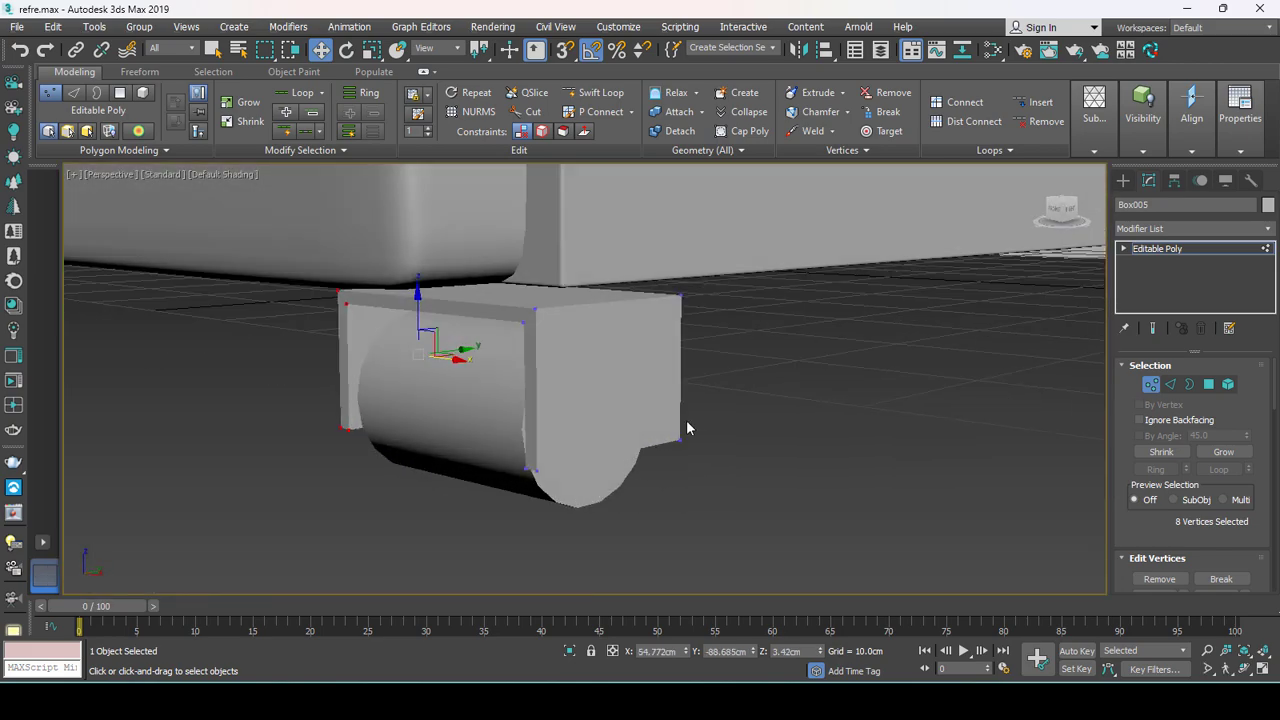
{"action": "left_click", "coordinate": [624, 348]}
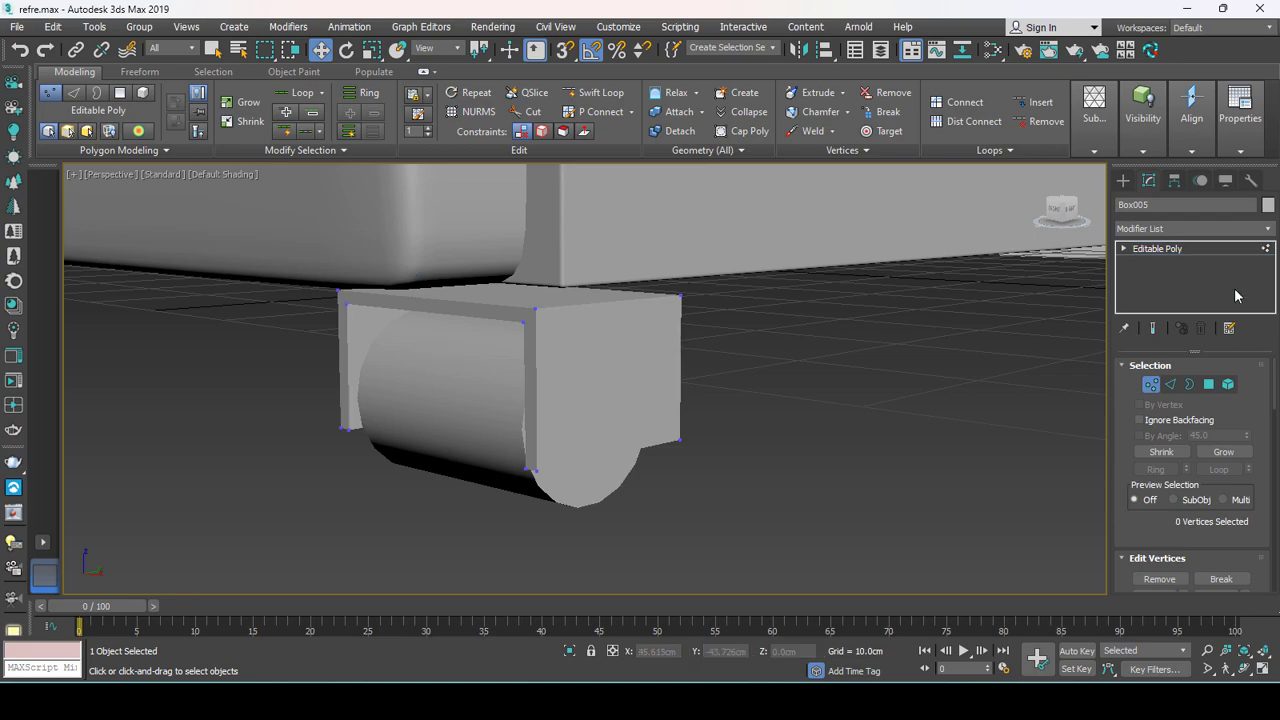
{"action": "left_click", "coordinate": [1189, 251]}
{"action": "left_click", "coordinate": [1123, 180]}
{"action": "left_click", "coordinate": [1160, 310]}
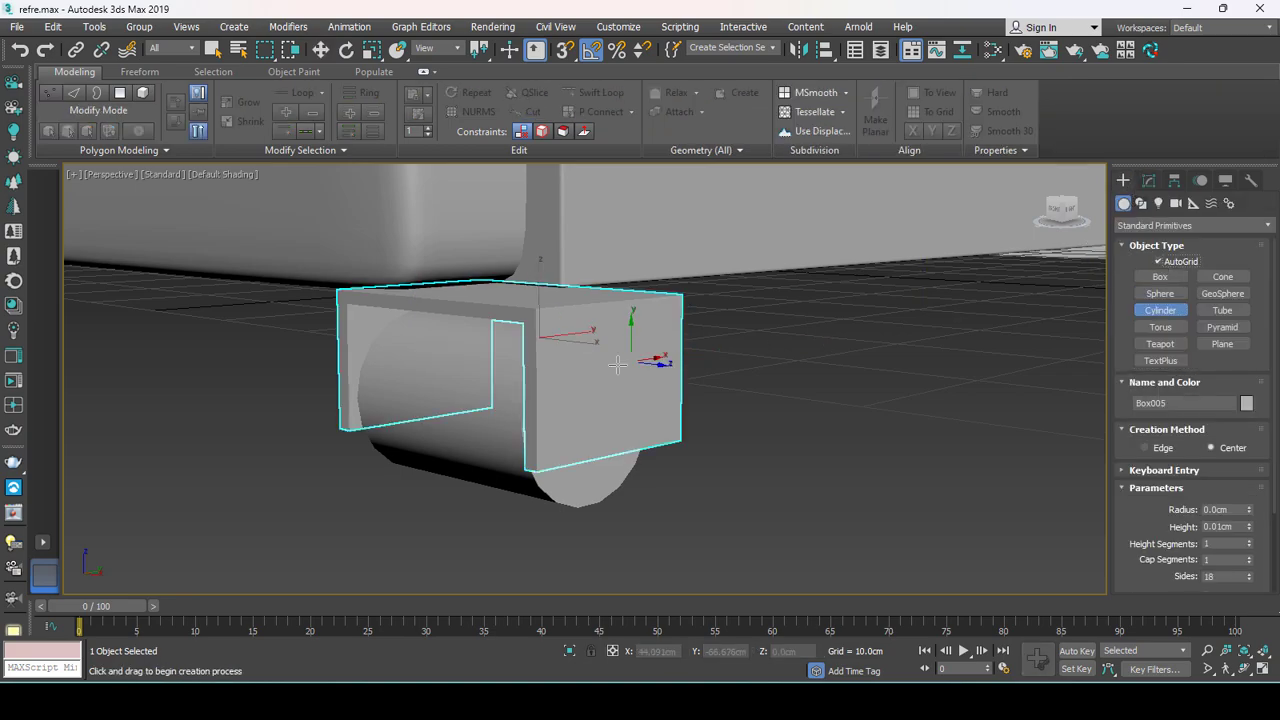
Draw a thin axle cylinder through the bracket and convert it to Editable Poly.
{"action": "left_click_drag", "start_coordinate": [612, 410], "coordinate": [615, 409]}
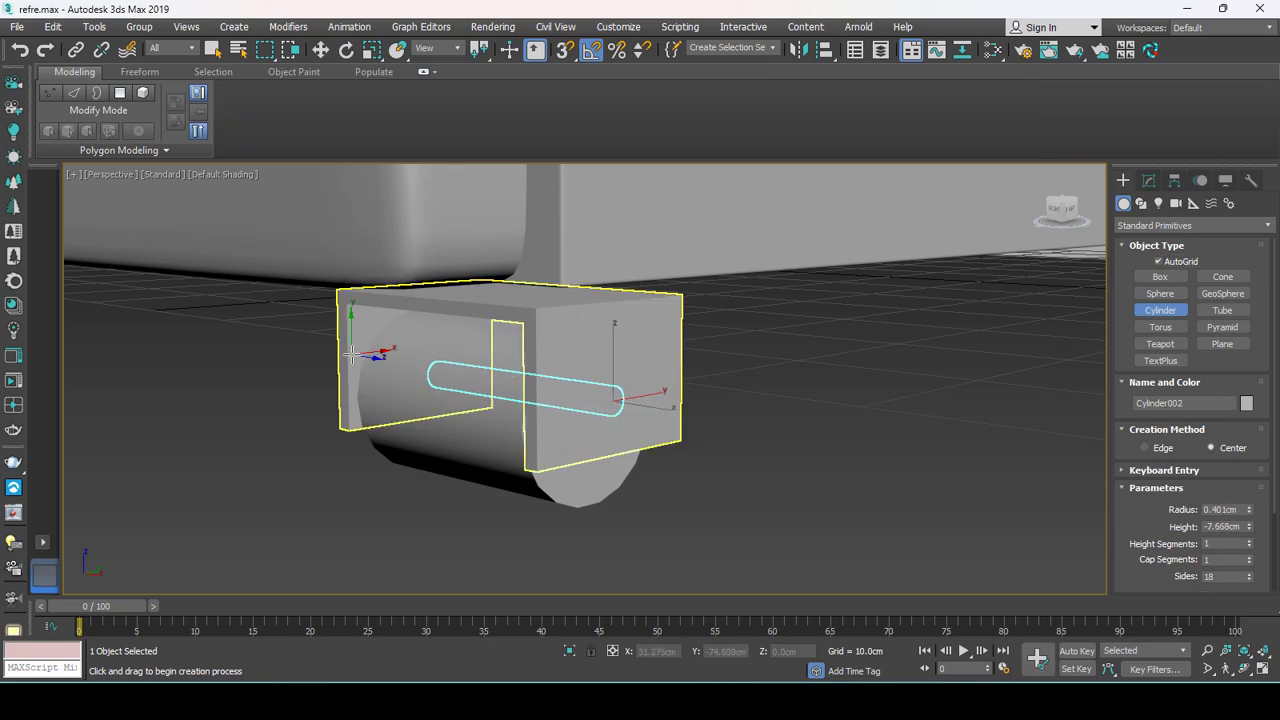
{"action": "middle_click_drag", "start_coordinate": [371, 354], "coordinate": [597, 400], "text": "alt"}
{"action": "right_click", "coordinate": [597, 400]}
{"action": "scroll", "coordinate": [688, 365], "scroll_direction": "up", "scroll_amount": 2}
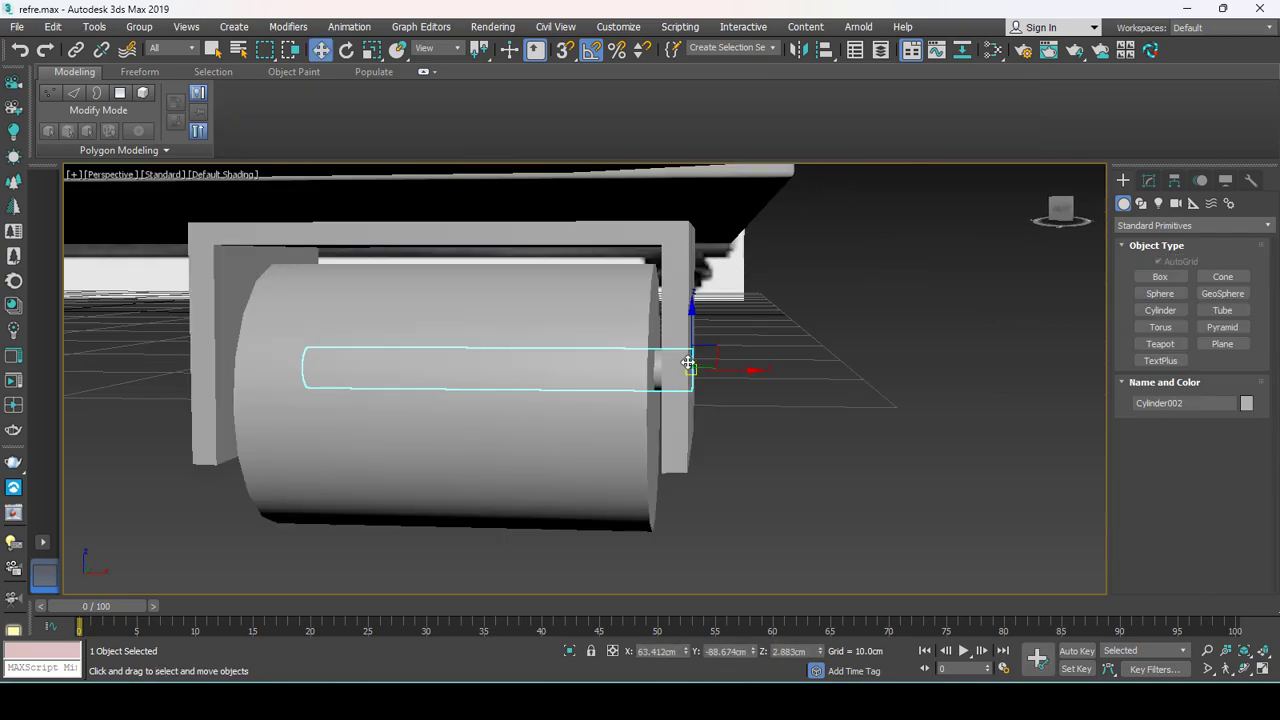
{"action": "right_click", "coordinate": [686, 360]}
{"action": "left_click", "coordinate": [910, 535]}
Shift the axle's left-end vertices slightly left, checking the selection in wireframe.
{"action": "mouse_move", "coordinate": [421, 403]}
{"action": "middle_mouse_down"}
{"action": "mouse_move", "coordinate": [623, 403]}
{"action": "mouse_move", "coordinate": [634, 371]}
{"action": "middle_mouse_up"}
{"action": "key", "text": "F4"}
{"action": "key", "text": "F3"}
{"action": "key", "text": "1"}
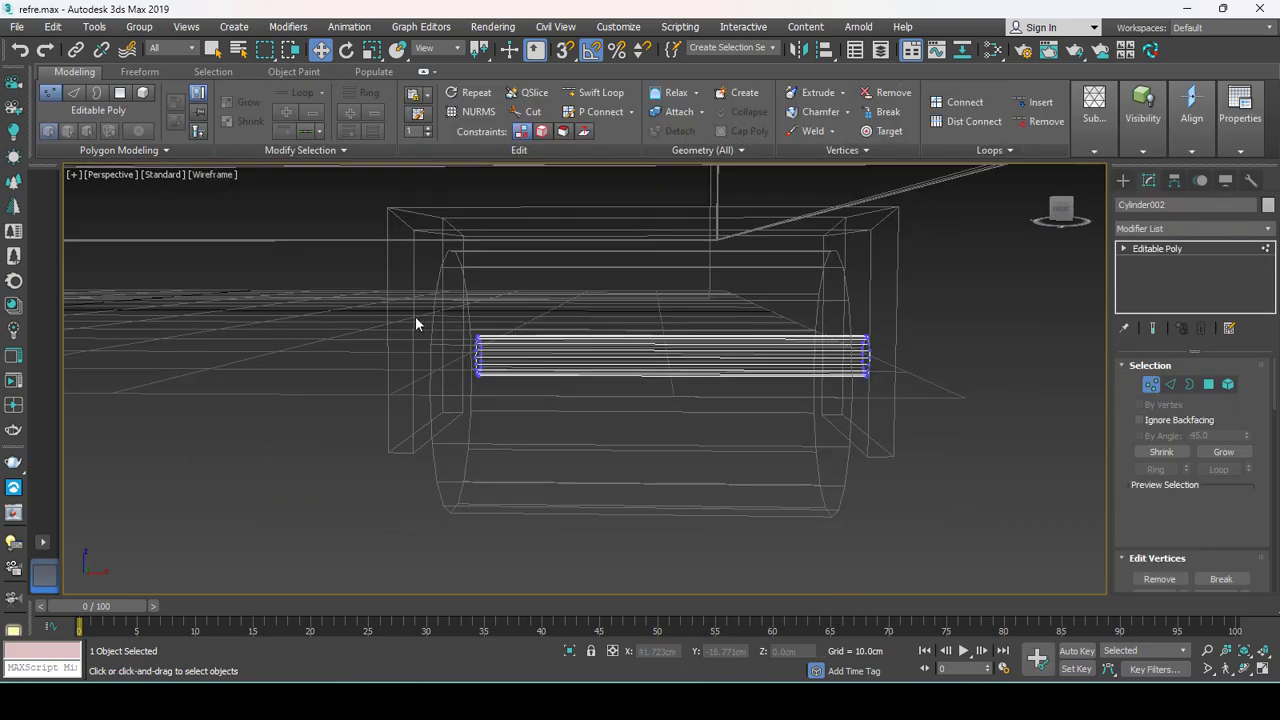
{"action": "left_click_drag", "start_coordinate": [415, 323], "coordinate": [580, 443]}
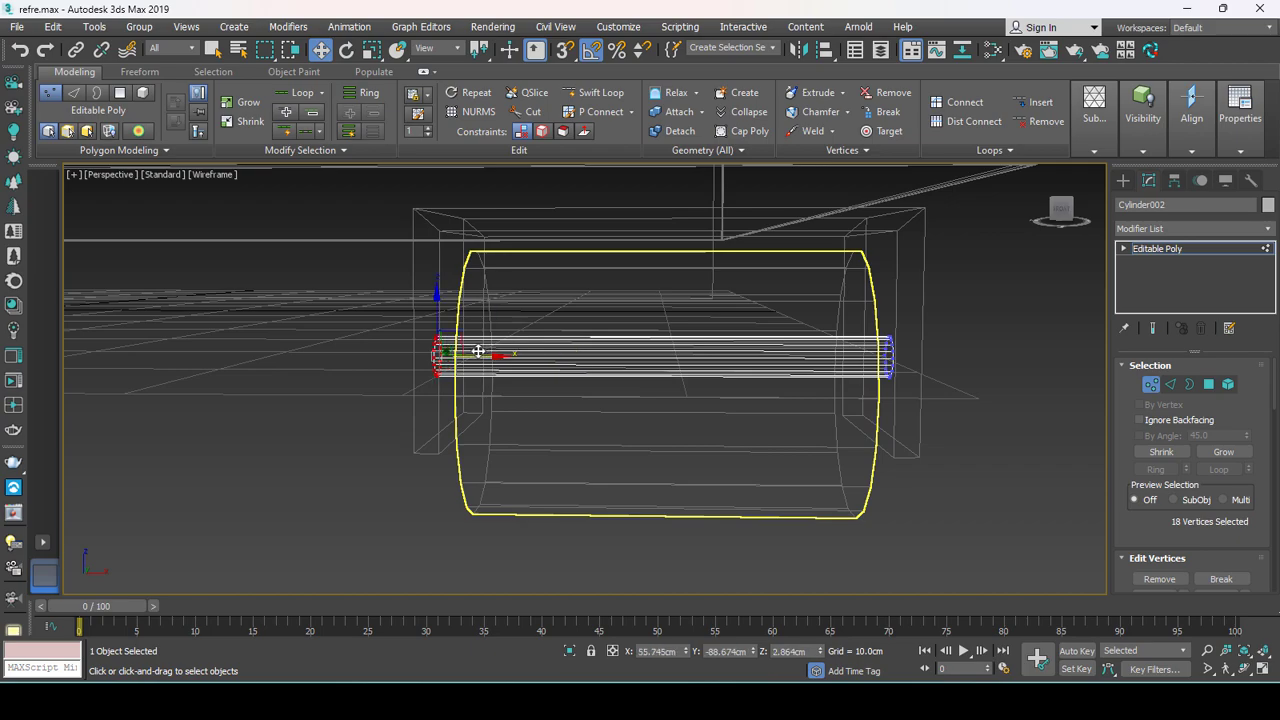
{"action": "key", "text": "F3"}
{"action": "left_click_drag", "start_coordinate": [478, 351], "coordinate": [466, 352]}
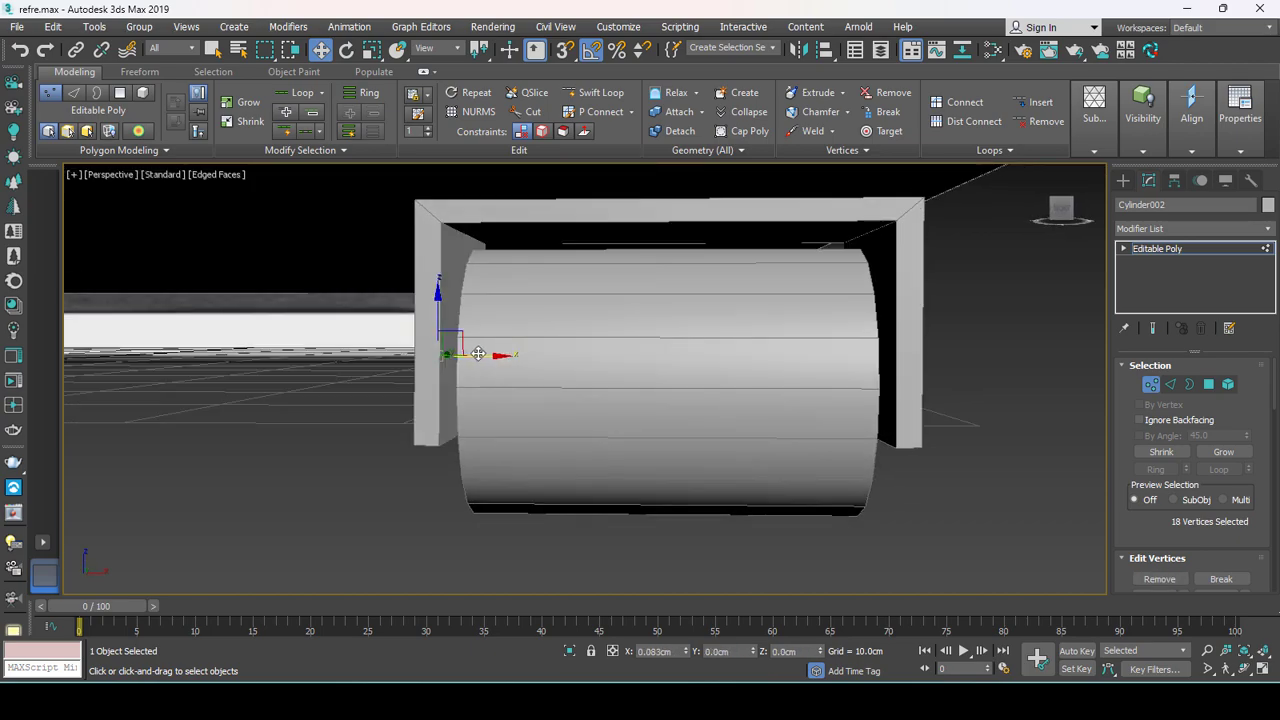
{"action": "middle_click_drag", "start_coordinate": [479, 359], "coordinate": [491, 362], "text": "alt"}
{"action": "key", "text": "4"}
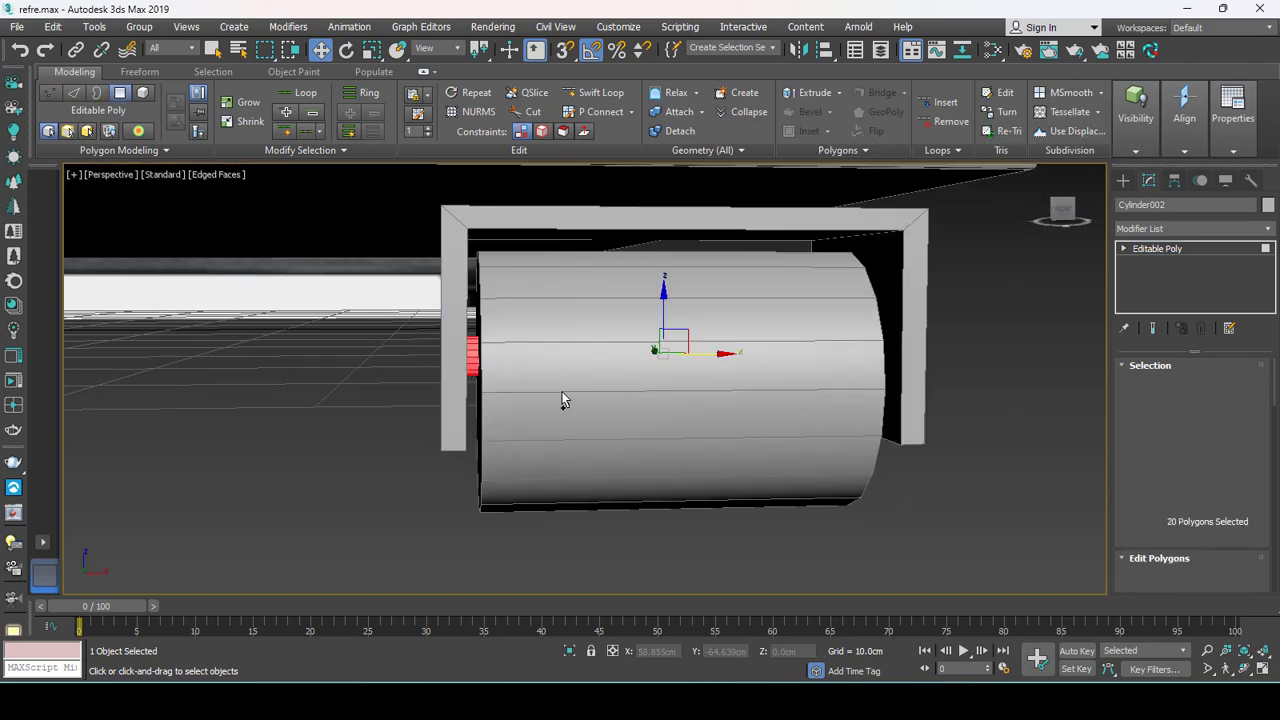
{"action": "middle_click_drag", "start_coordinate": [572, 326], "coordinate": [548, 339], "text": "alt"}
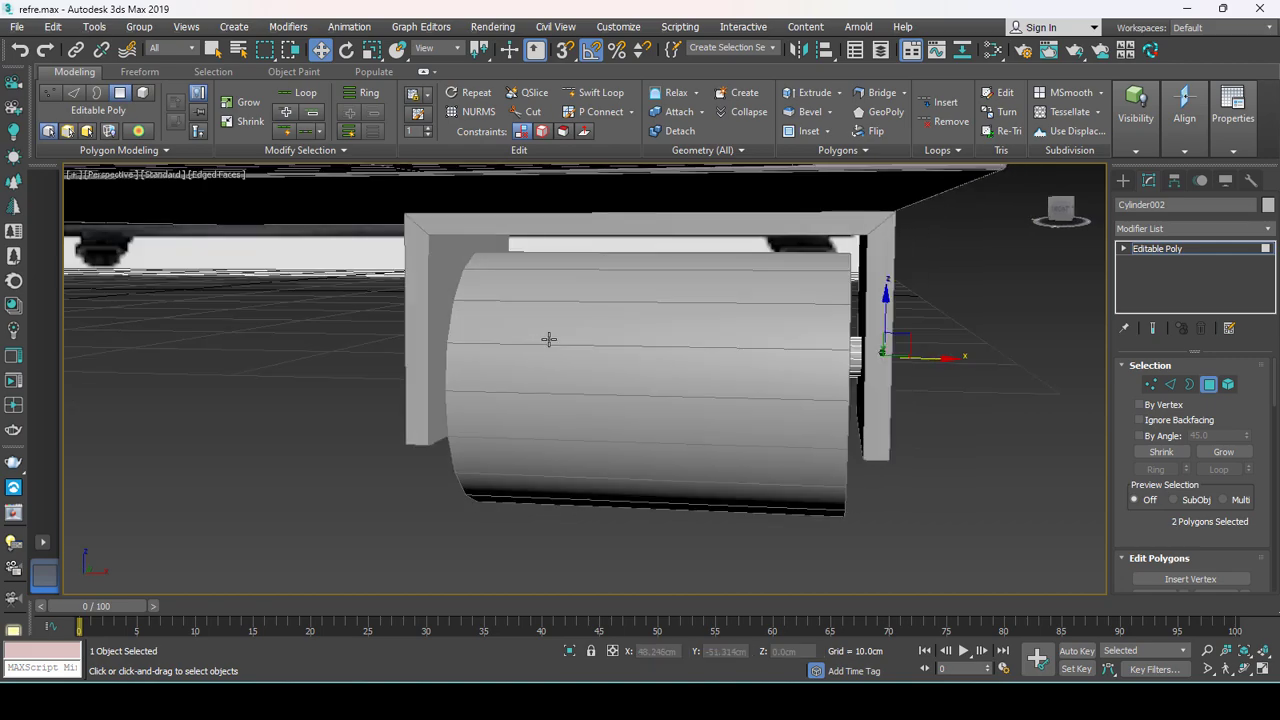
{"action": "scroll", "coordinate": [589, 340], "scroll_direction": "down", "scroll_amount": 5}
{"action": "left_click", "coordinate": [1157, 248]}
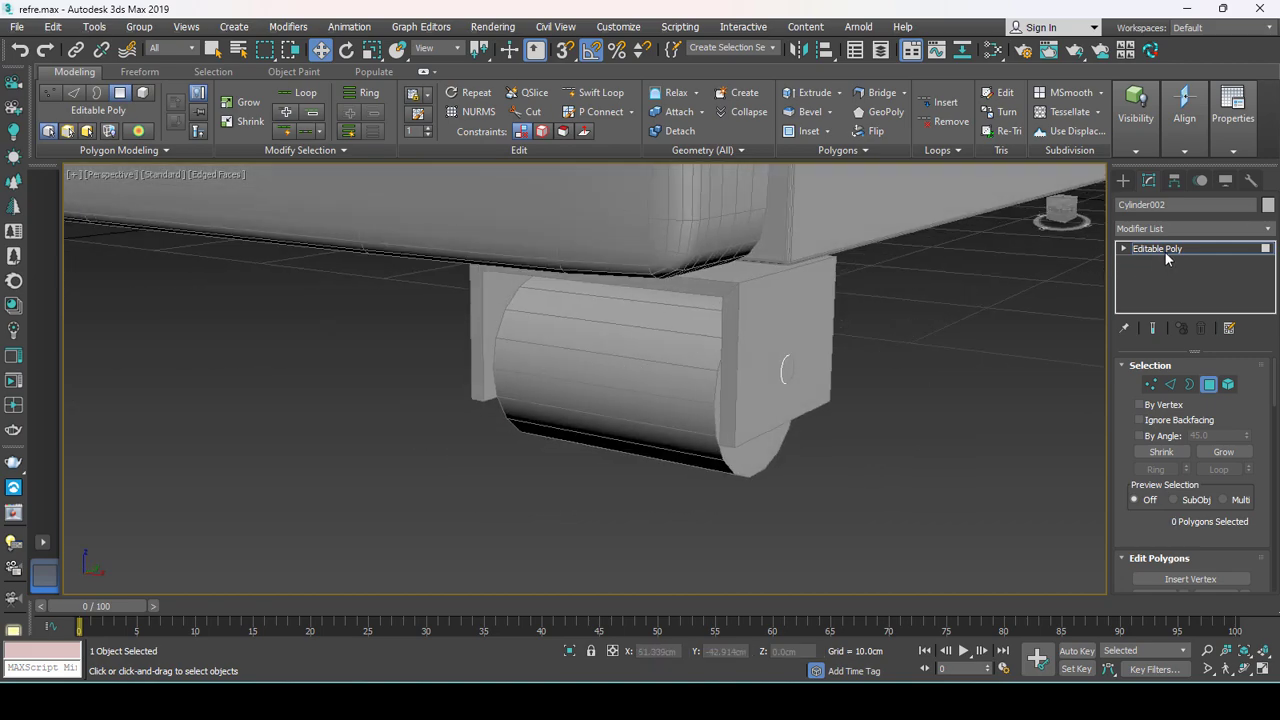
Paste the copied Chamfer modifier onto the Box005 bracket, then bring up the wheel cylinder's quad menu.
{"action": "left_click", "coordinate": [779, 314]}
{"action": "right_click", "coordinate": [1165, 250]}
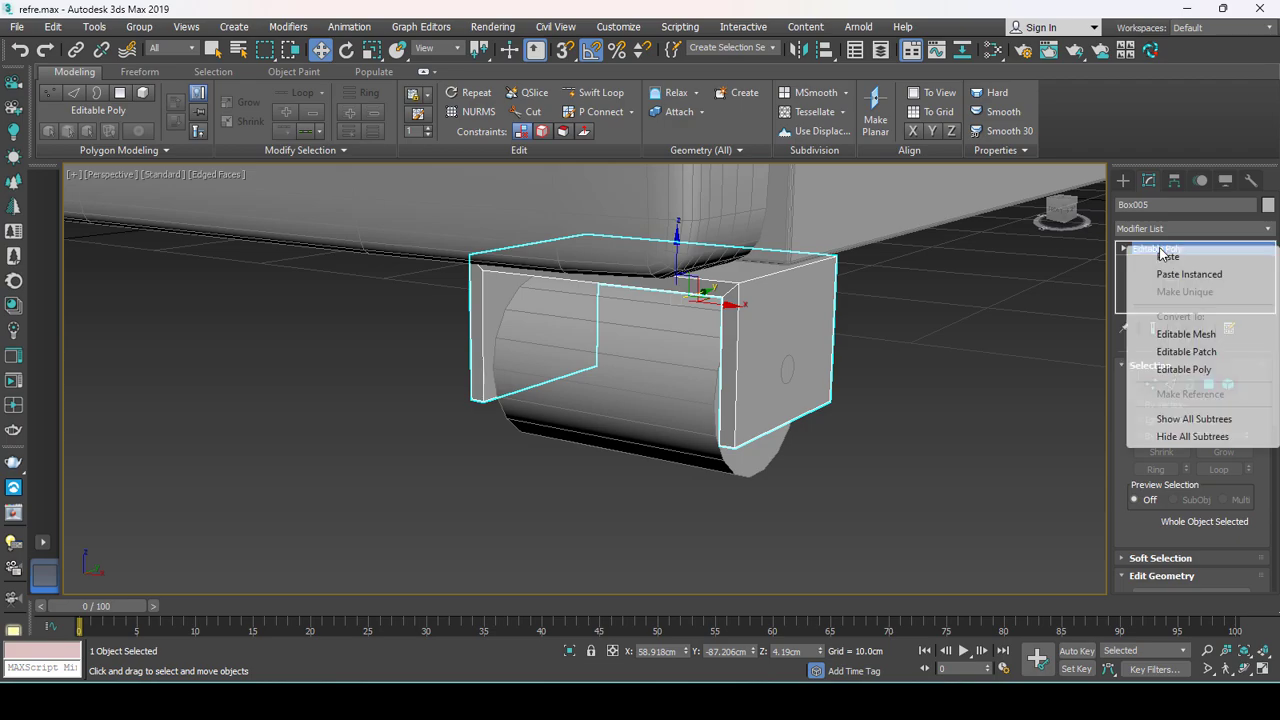
{"action": "left_click", "coordinate": [1167, 258]}
{"action": "scroll", "coordinate": [1226, 488], "scroll_direction": "down", "scroll_amount": 5}
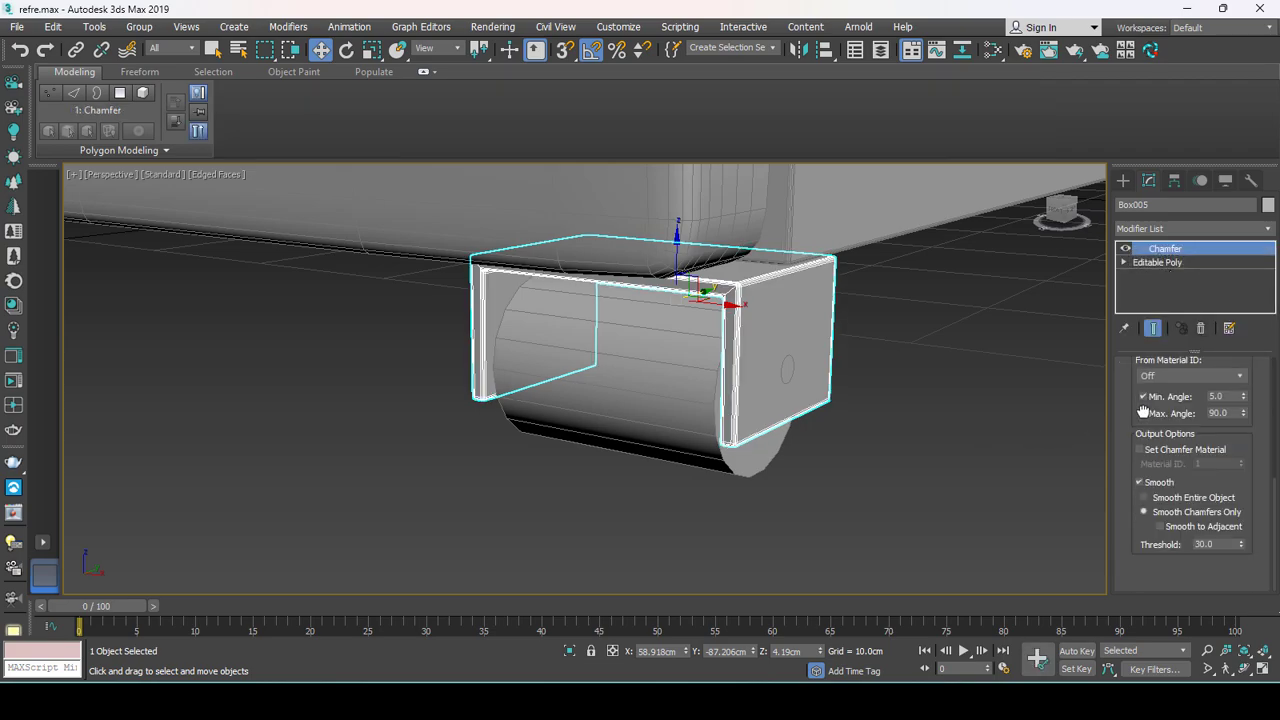
{"action": "scroll", "coordinate": [1226, 488], "scroll_direction": "up", "scroll_amount": 2}
{"action": "scroll", "coordinate": [1226, 488], "scroll_direction": "up", "scroll_amount": 3}
{"action": "left_click", "coordinate": [750, 468]}
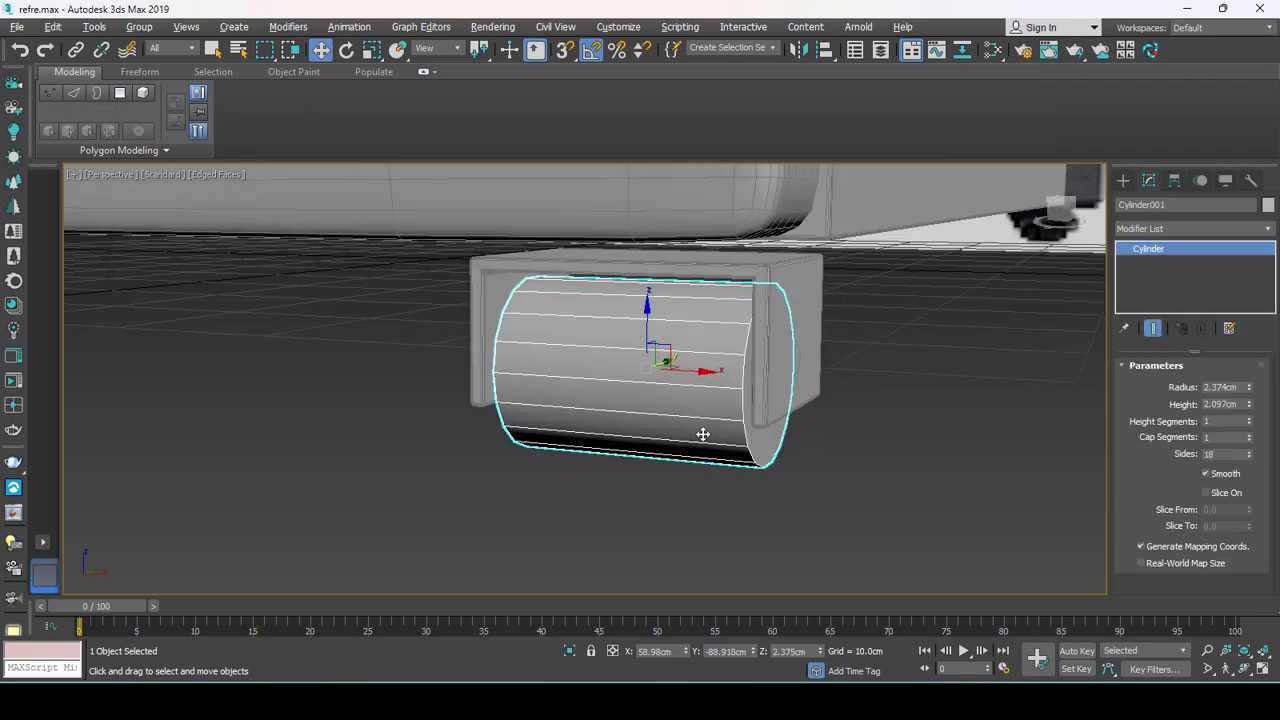
{"action": "right_click", "coordinate": [714, 372]}
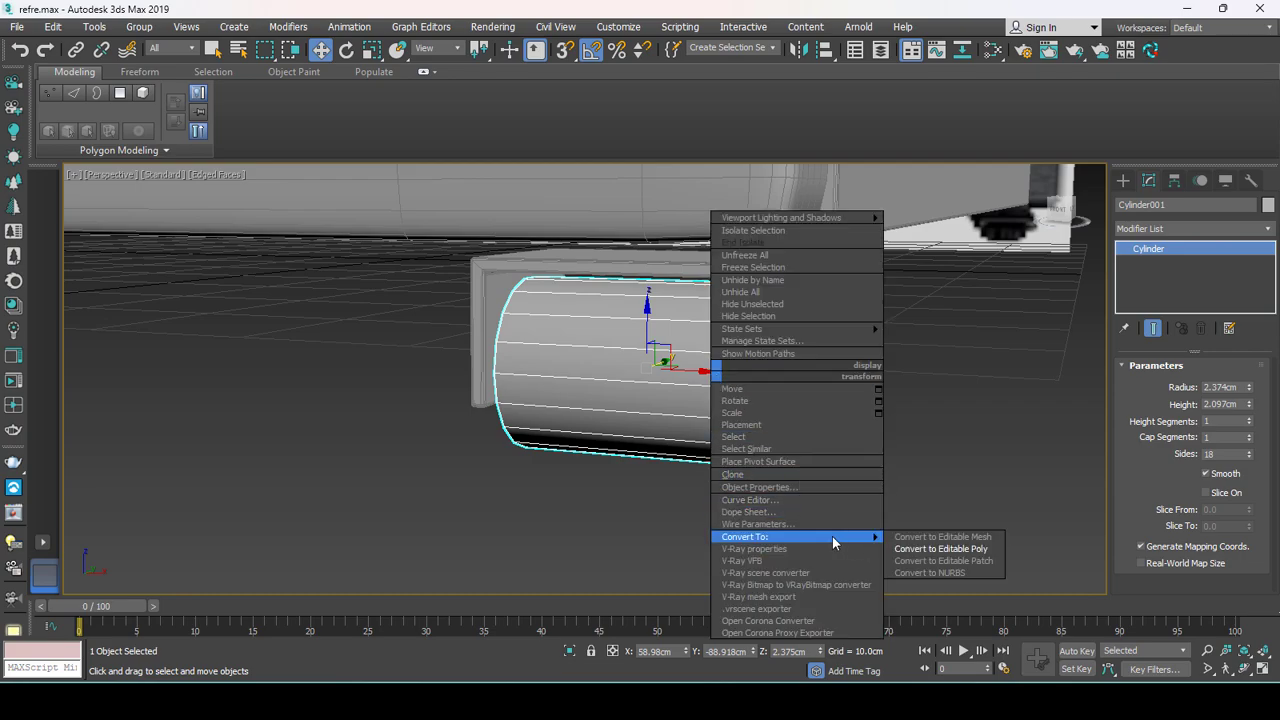
Convert the wheel cylinder to Editable Poly, then inset both end caps slightly and collapse them to center points.
{"action": "left_click", "coordinate": [930, 549]}
{"action": "key", "text": "z"}
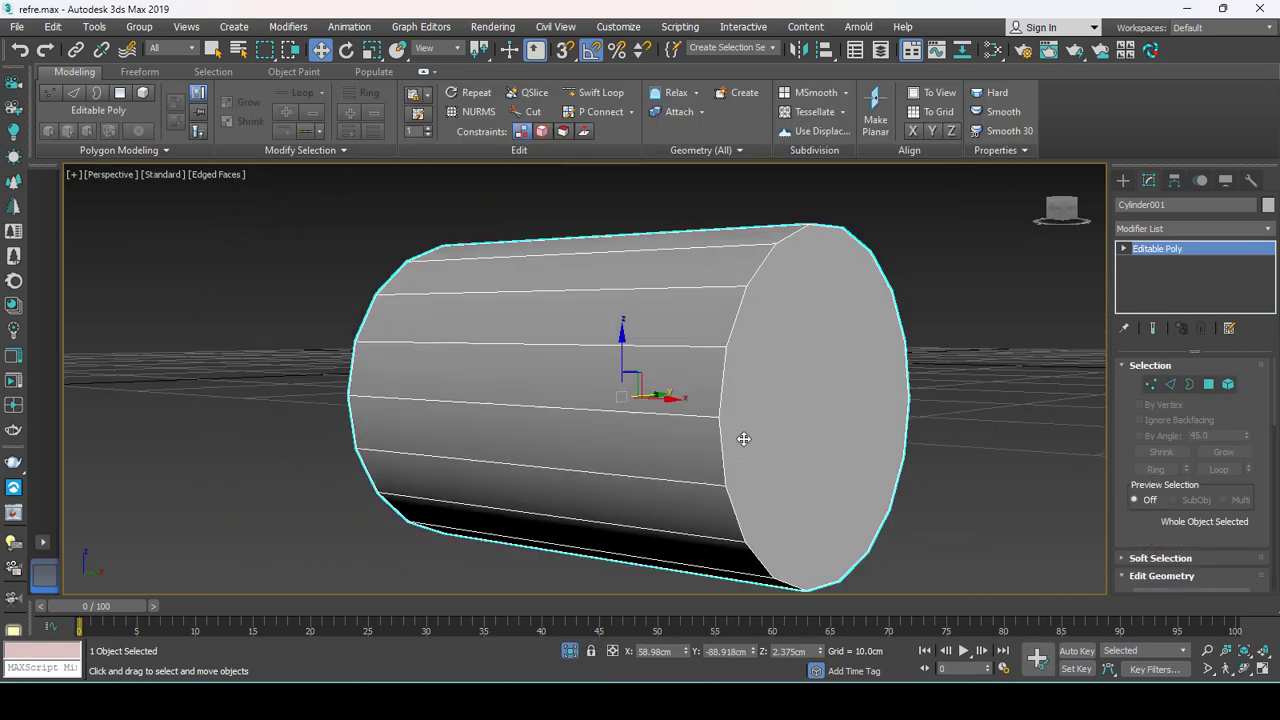
{"action": "key", "text": "4"}
{"action": "left_click", "coordinate": [731, 431]}
{"action": "middle_click_drag", "start_coordinate": [563, 431], "coordinate": [500, 412], "text": "alt"}
{"action": "left_click", "coordinate": [499, 411], "text": "ctrl"}
{"action": "right_click", "coordinate": [496, 408]}
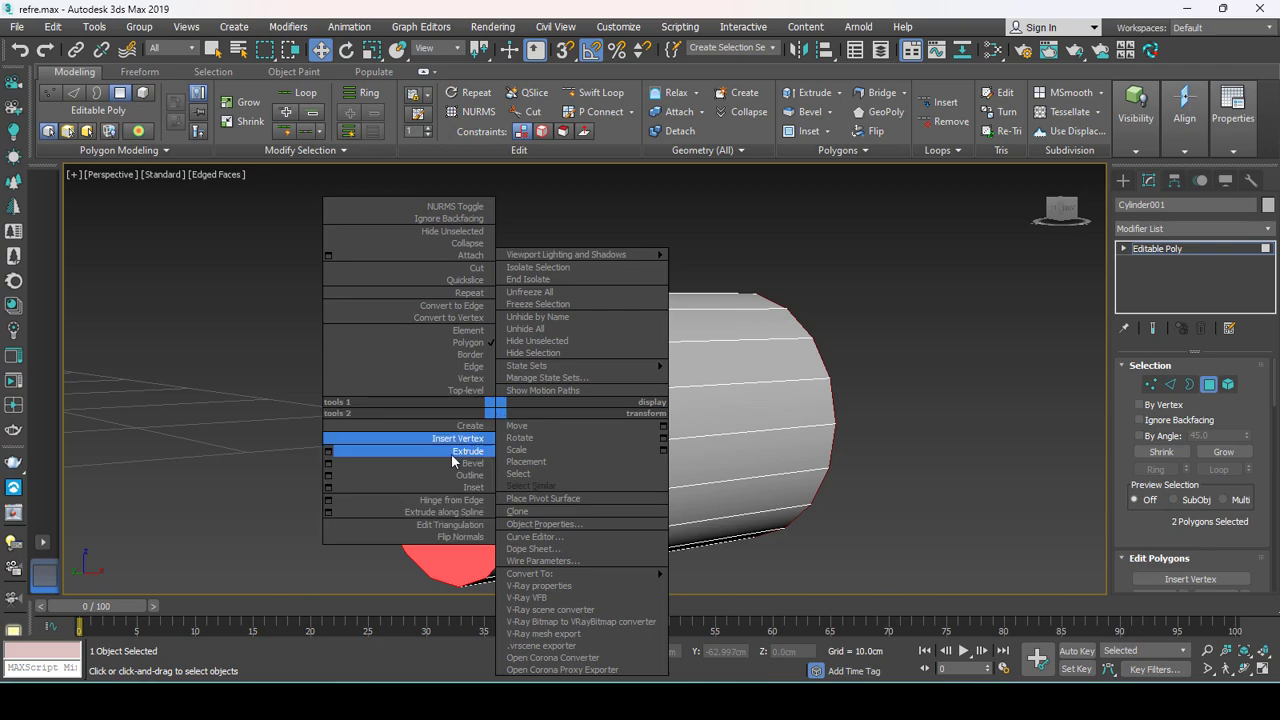
{"action": "left_click", "coordinate": [329, 487]}
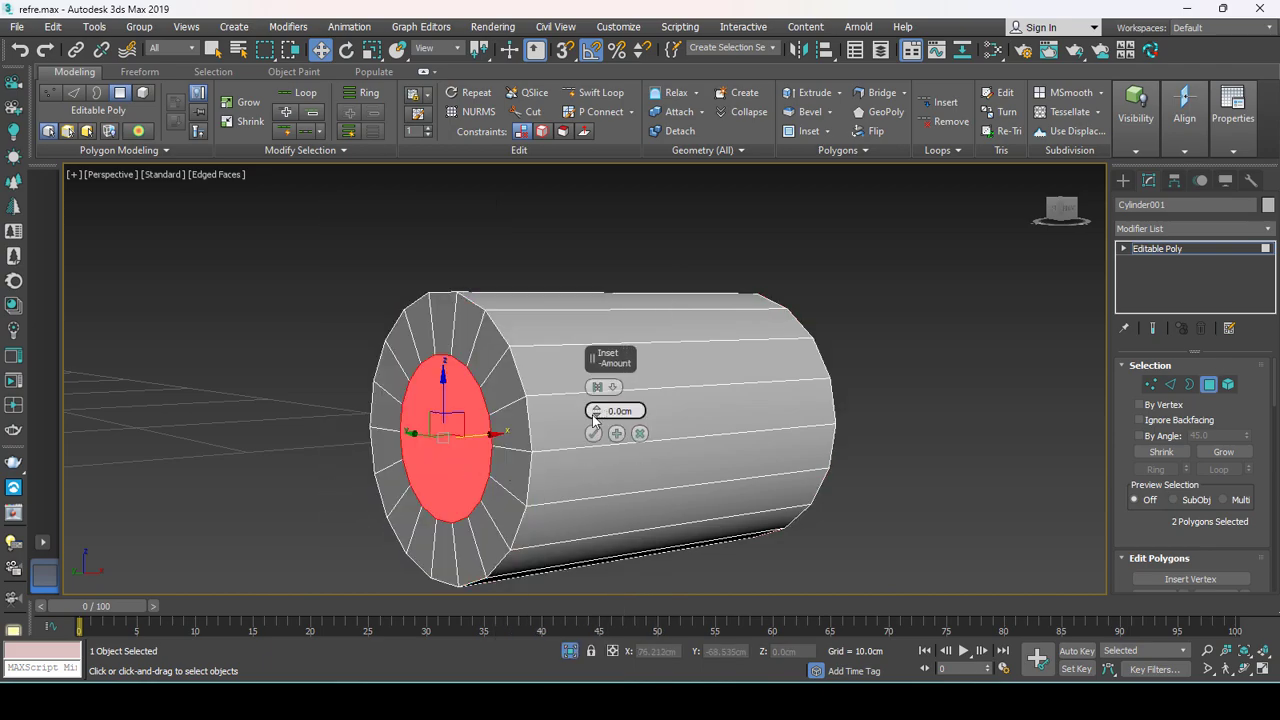
{"action": "left_click_drag", "start_coordinate": [593, 418], "coordinate": [592, 410]}
{"action": "right_click", "coordinate": [592, 420]}
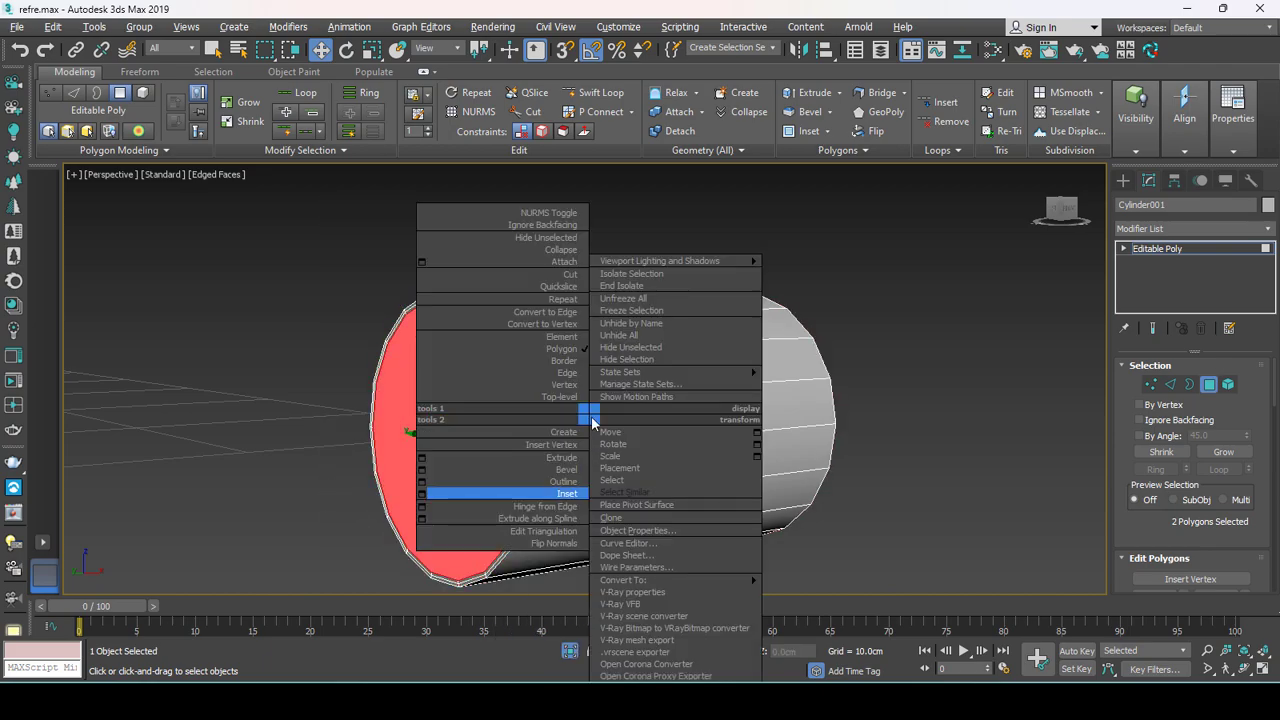
{"action": "left_click", "coordinate": [525, 251]}
Add Swift Loop support edges near the cylinder's ends.
{"action": "left_click", "coordinate": [598, 92]}
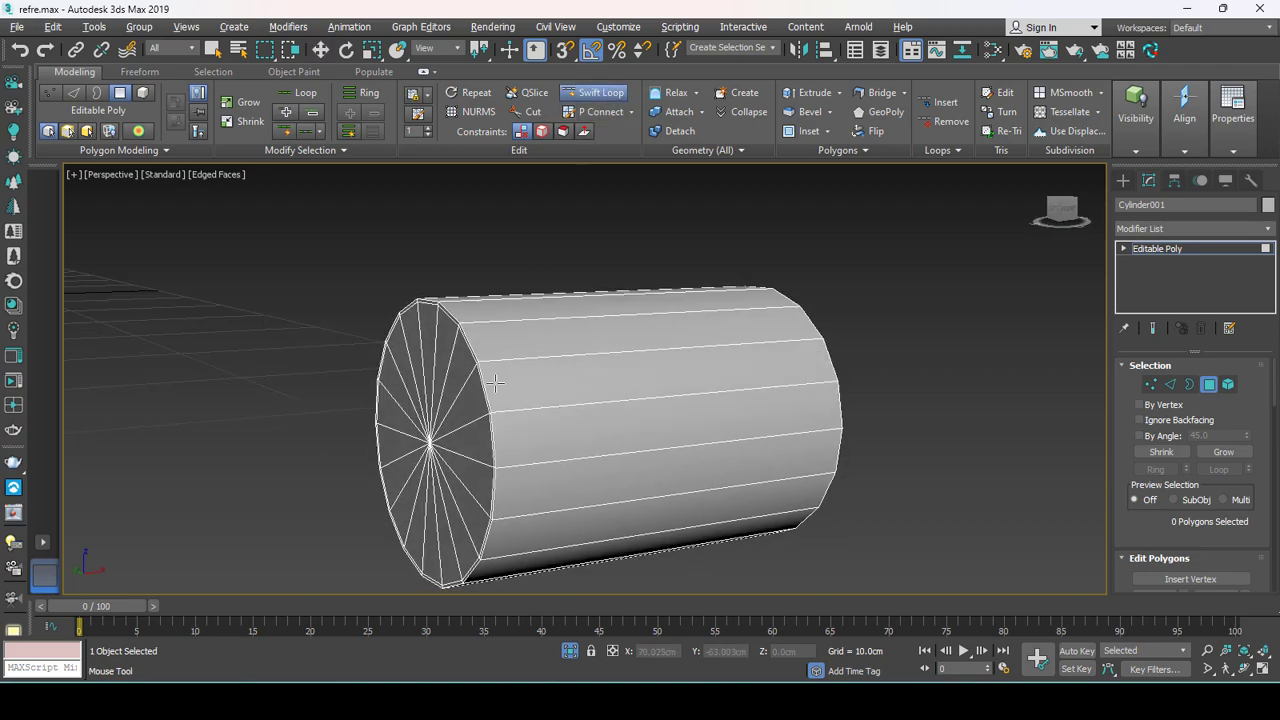
{"action": "middle_click_drag", "start_coordinate": [466, 390], "coordinate": [775, 402], "text": "alt"}
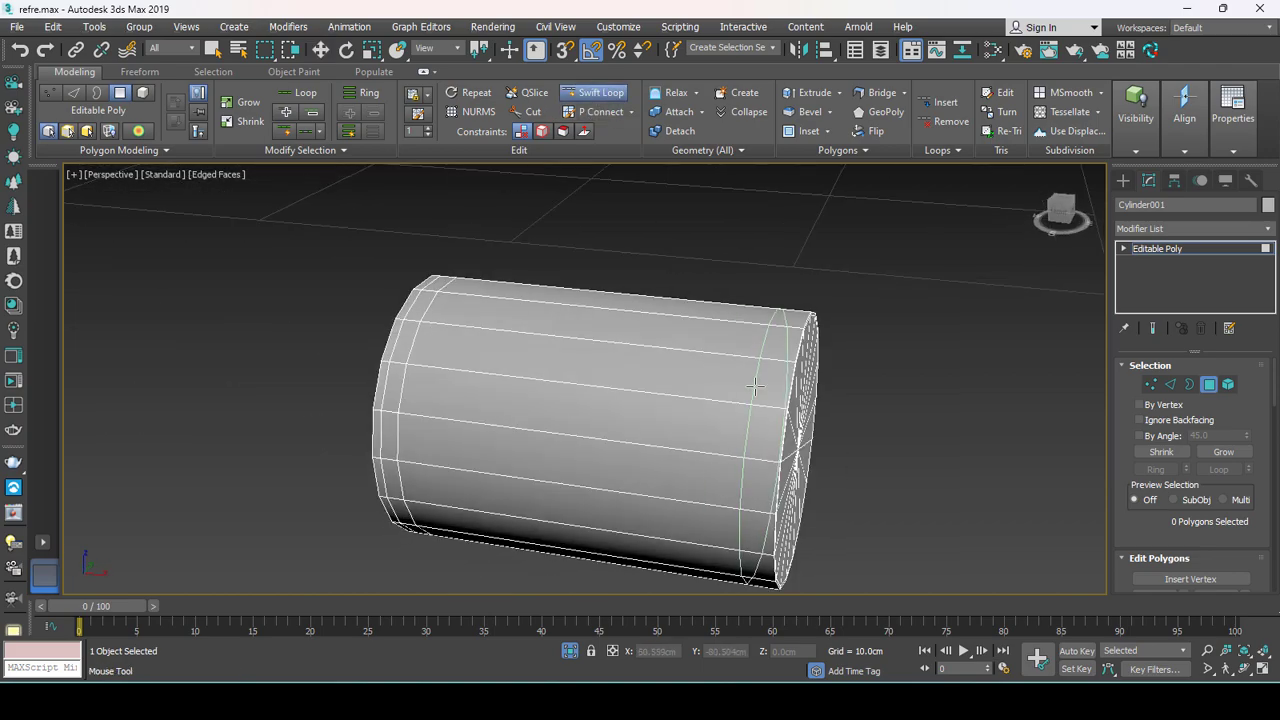
{"action": "left_click", "coordinate": [740, 400]}
{"action": "right_click", "coordinate": [984, 310]}
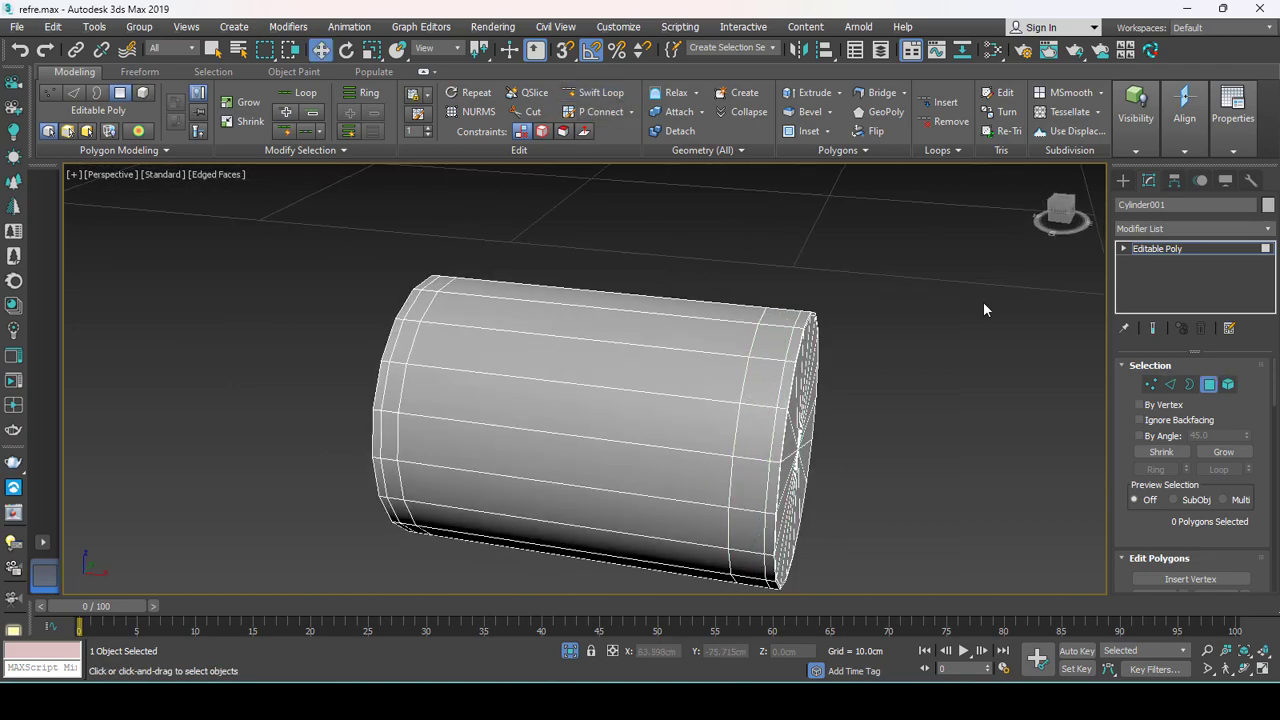
{"action": "left_click", "coordinate": [1158, 248]}
Apply a TurboSmooth modifier at 1 iteration to the wheel cylinder.
{"action": "left_click", "coordinate": [1190, 228]}
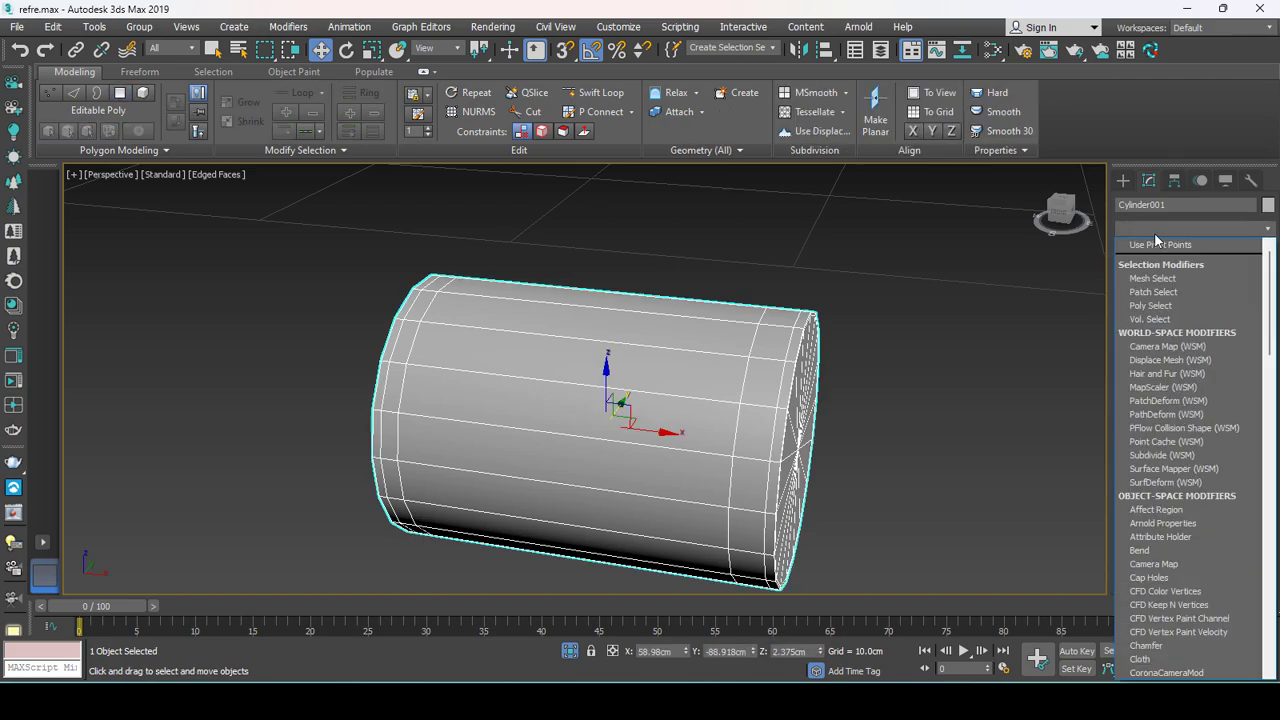
{"action": "key", "text": "t"}
{"action": "left_click", "coordinate": [1155, 380]}
{"action": "scroll", "coordinate": [751, 443], "scroll_direction": "down", "scroll_amount": 5}
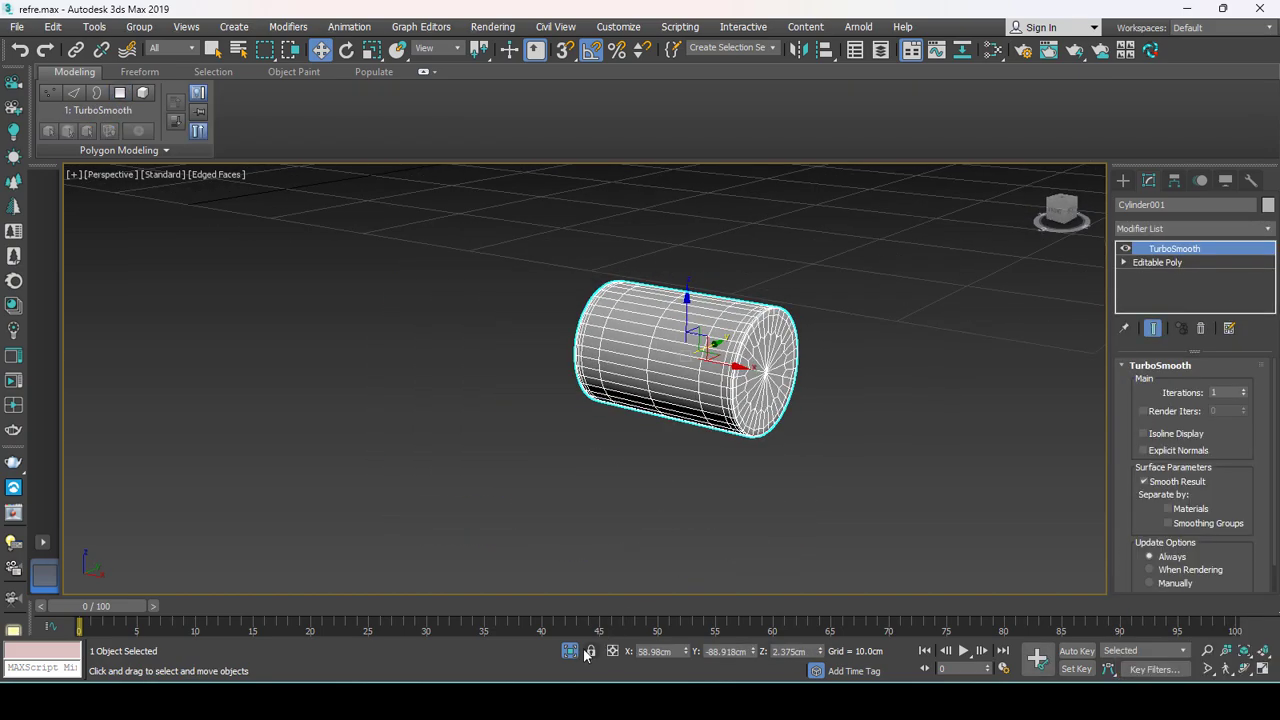
{"action": "middle_click_drag", "start_coordinate": [702, 437], "coordinate": [676, 384], "text": "alt"}
Select bracket Box005 and move it slightly down on Z over the wheel.
{"action": "left_click", "coordinate": [666, 356], "text": "ctrl"}
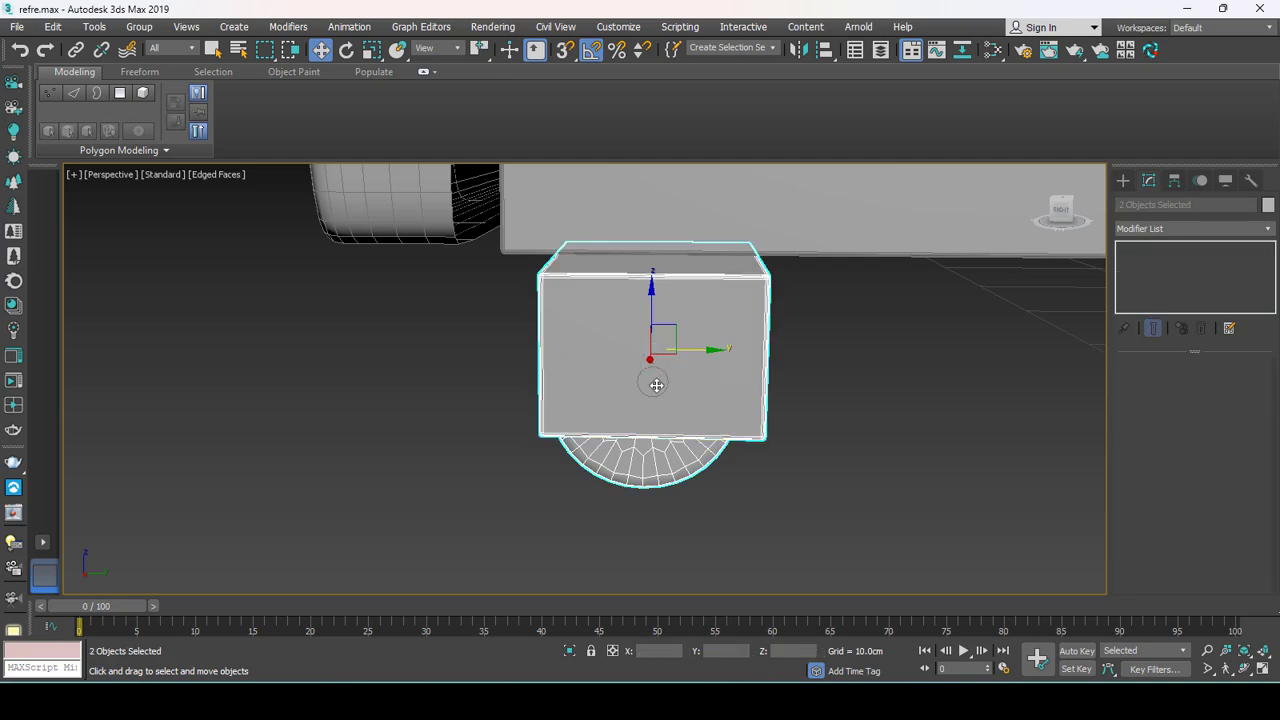
{"action": "left_click", "coordinate": [666, 356], "text": "alt"}
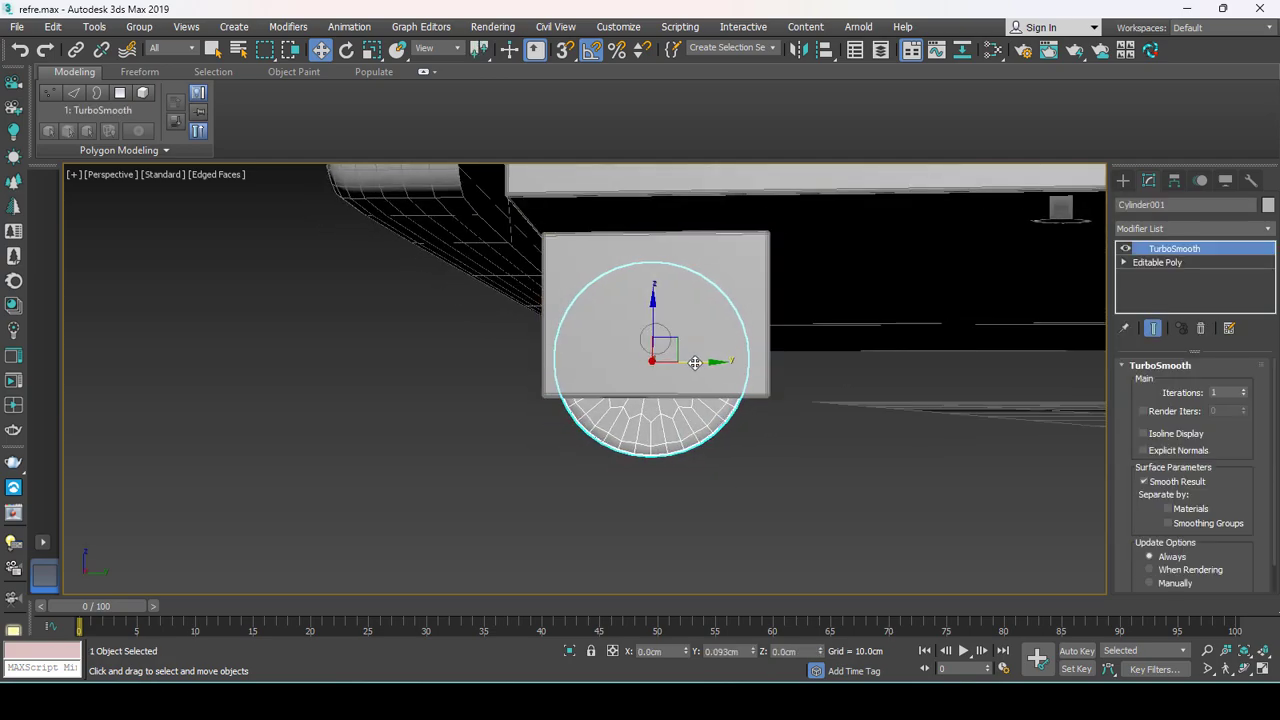
{"action": "middle_click_drag", "start_coordinate": [662, 368], "coordinate": [671, 357], "text": "alt"}
{"action": "left_click", "coordinate": [634, 343]}
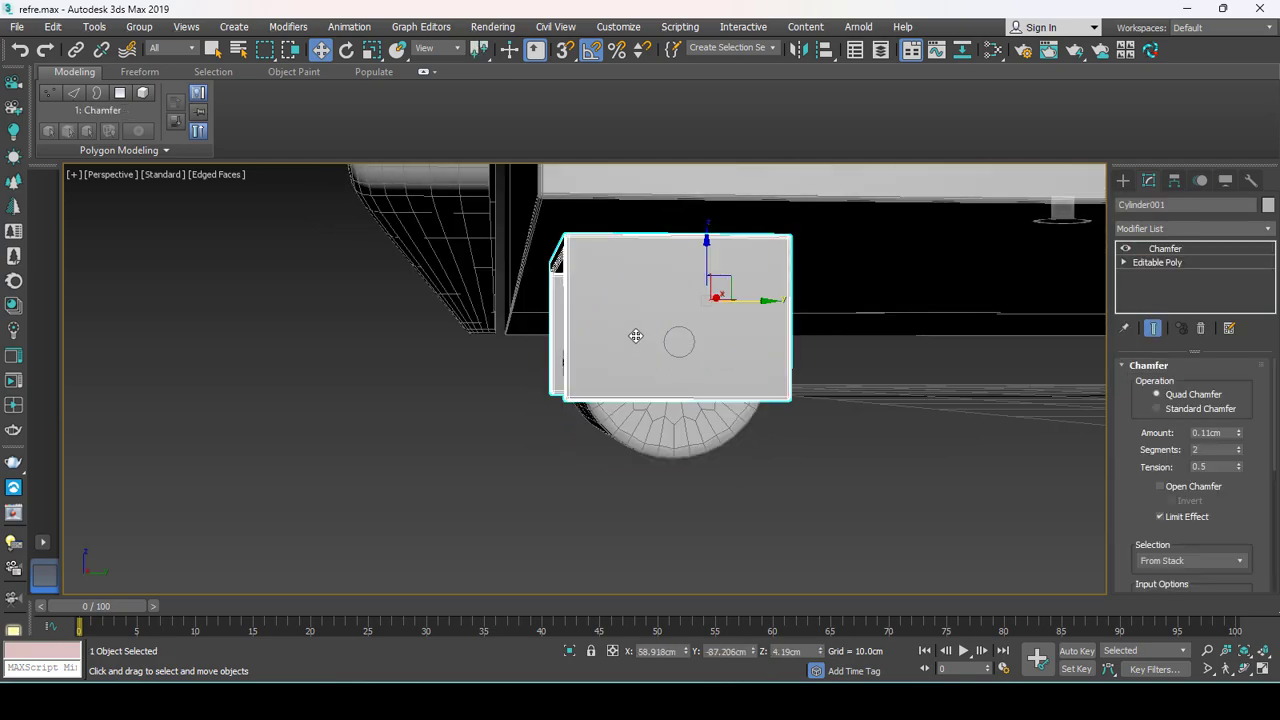
{"action": "left_click_drag", "start_coordinate": [705, 260], "coordinate": [708, 297]}
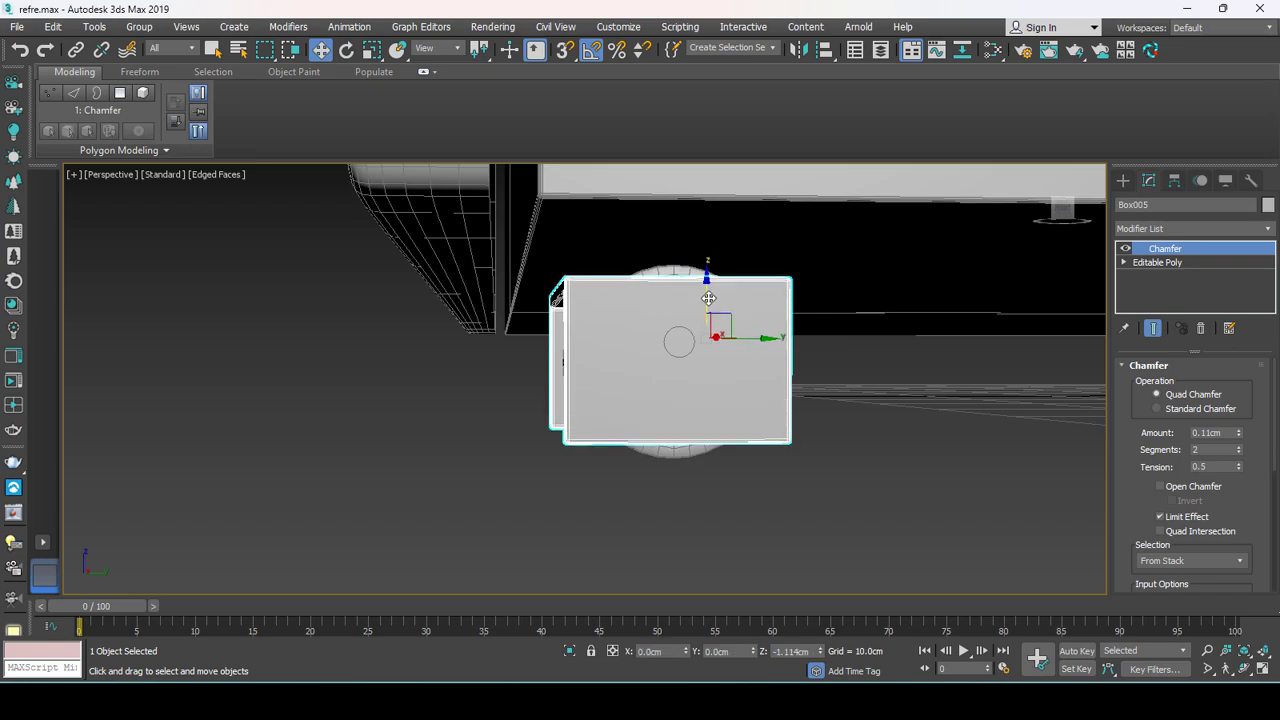
{"action": "middle_click_drag", "start_coordinate": [708, 297], "coordinate": [690, 340], "text": "alt"}
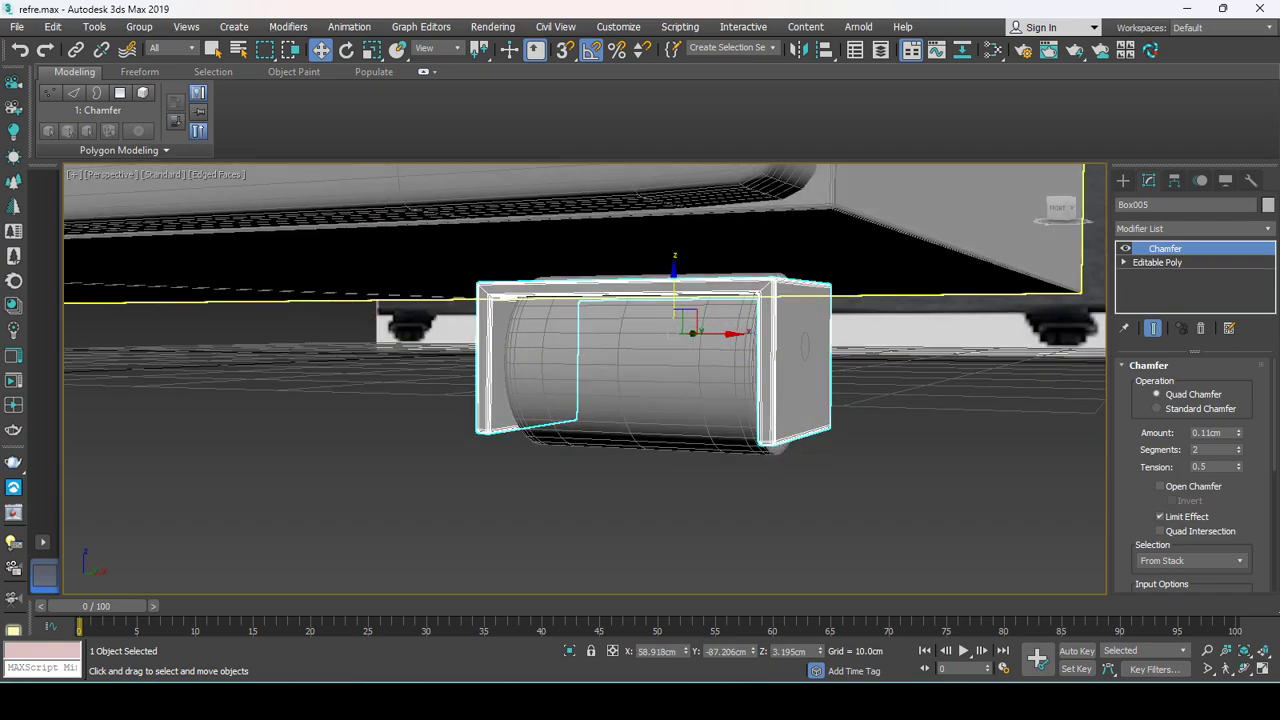
Raise the bracket's eight top vertices about 1.4 cm toward the fridge base.
{"action": "left_click", "coordinate": [1151, 384]}
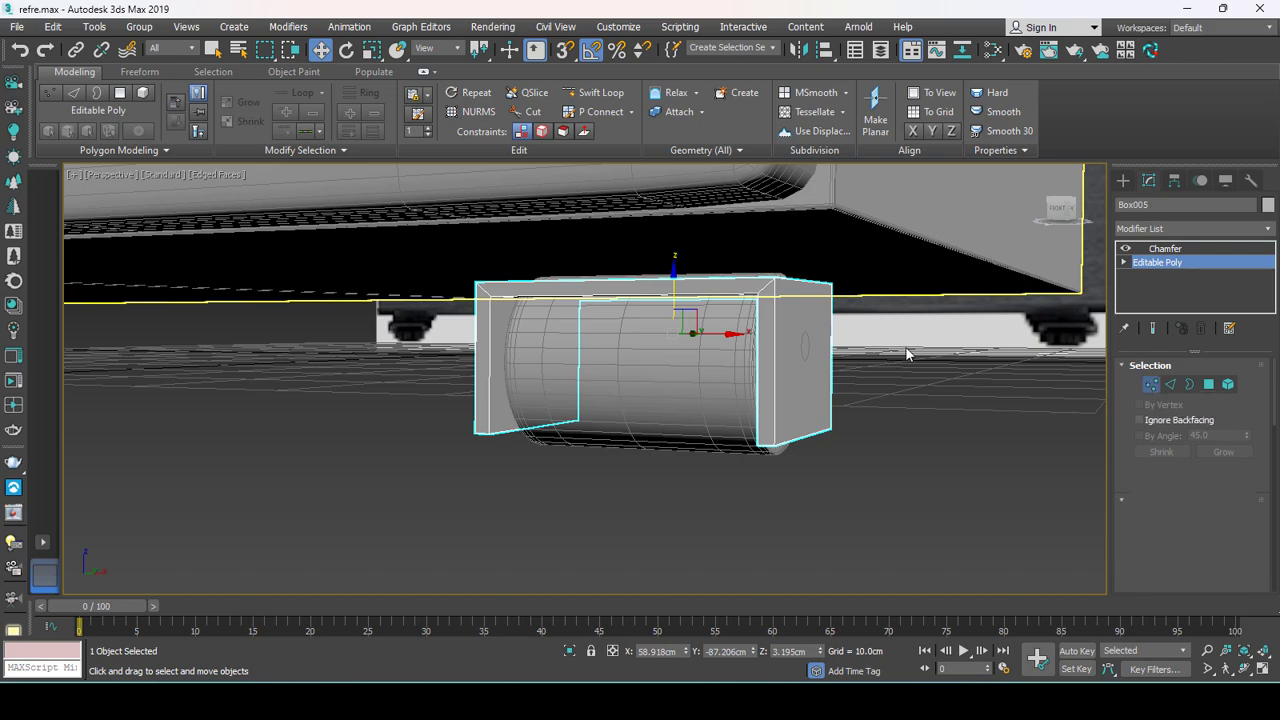
{"action": "left_click_drag", "start_coordinate": [457, 259], "coordinate": [460, 258]}
{"action": "mouse_move", "coordinate": [659, 250]}
{"action": "left_mouse_down"}
{"action": "mouse_move", "coordinate": [668, 204]}
{"action": "mouse_move", "coordinate": [671, 216]}
{"action": "left_mouse_up"}
{"action": "scroll", "coordinate": [654, 314], "scroll_direction": "down", "scroll_amount": 2}
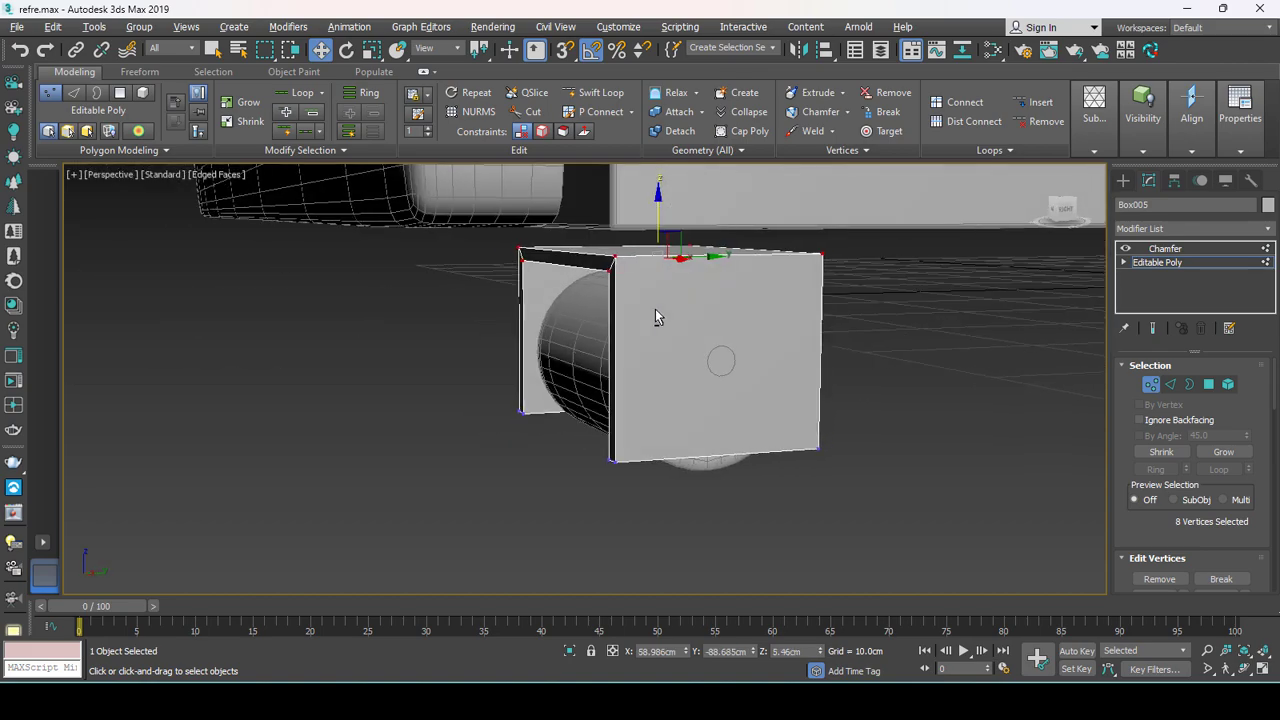
{"action": "left_click", "coordinate": [1185, 249]}
{"action": "scroll", "coordinate": [877, 497], "scroll_direction": "down", "scroll_amount": 2}
{"action": "left_click_drag", "start_coordinate": [877, 502], "coordinate": [560, 374]}
Shift-clone the three foot objects along Y to the fridge's other corner.
{"action": "scroll", "coordinate": [530, 400], "scroll_direction": "down", "scroll_amount": 3}
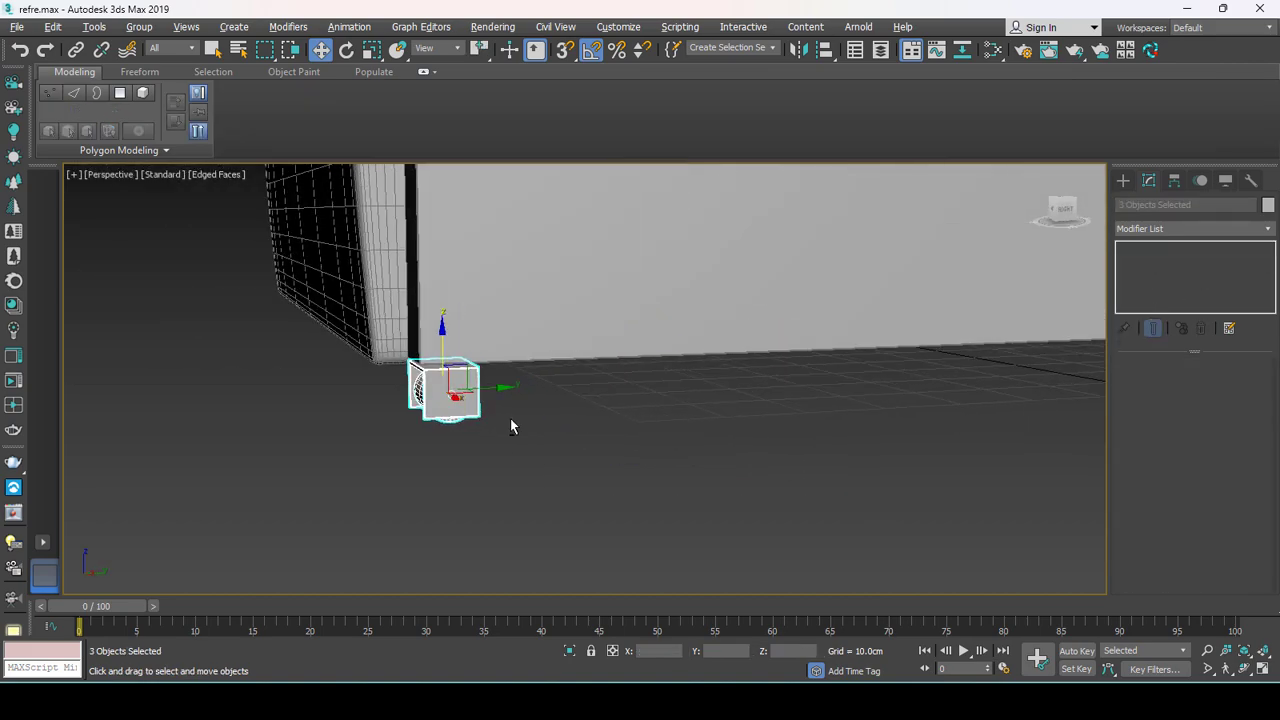
{"action": "middle_click_drag", "start_coordinate": [510, 418], "coordinate": [393, 419], "text": "alt"}
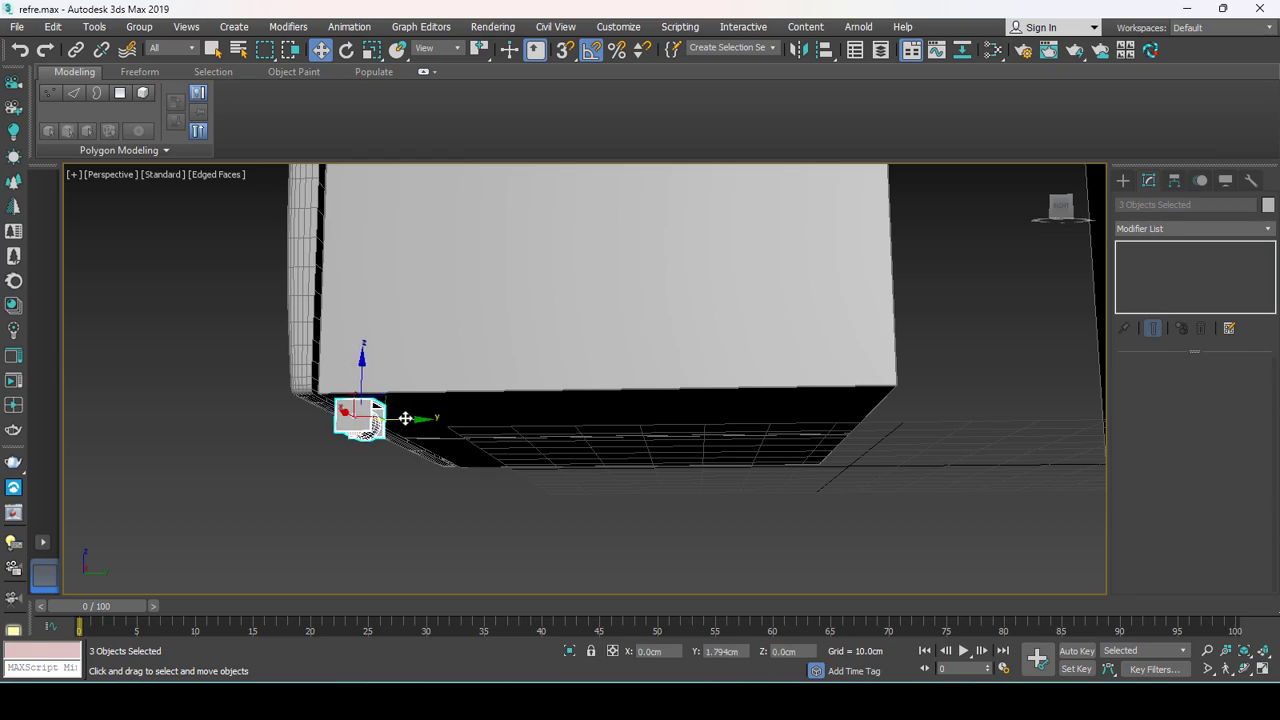
{"action": "left_click_drag", "start_coordinate": [429, 420], "coordinate": [894, 443]}
{"action": "left_click", "coordinate": [643, 416]}
Select both feet and add a Symmetry modifier on X to mirror them.
{"action": "middle_click_drag", "start_coordinate": [643, 416], "coordinate": [472, 481], "text": "alt"}
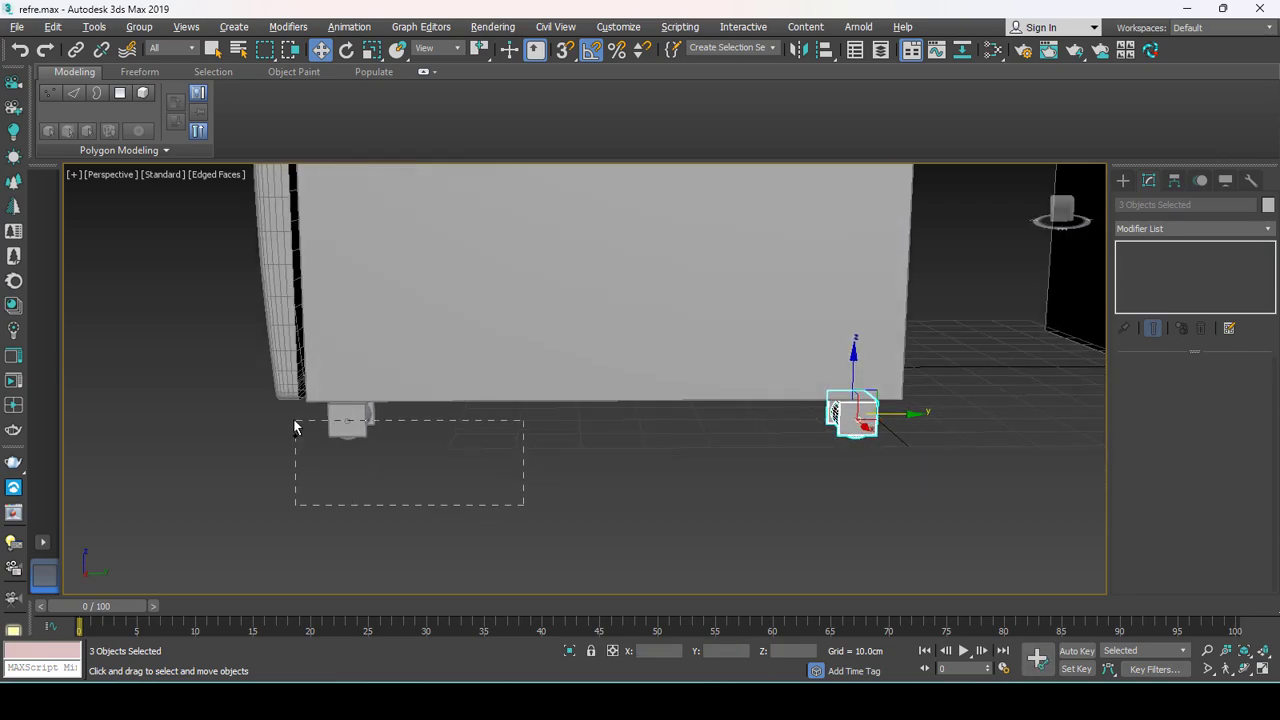
{"action": "left_click_drag", "start_coordinate": [275, 412], "coordinate": [275, 411], "text": "ctrl"}
{"action": "middle_click_drag", "start_coordinate": [400, 420], "coordinate": [600, 430], "text": "alt"}
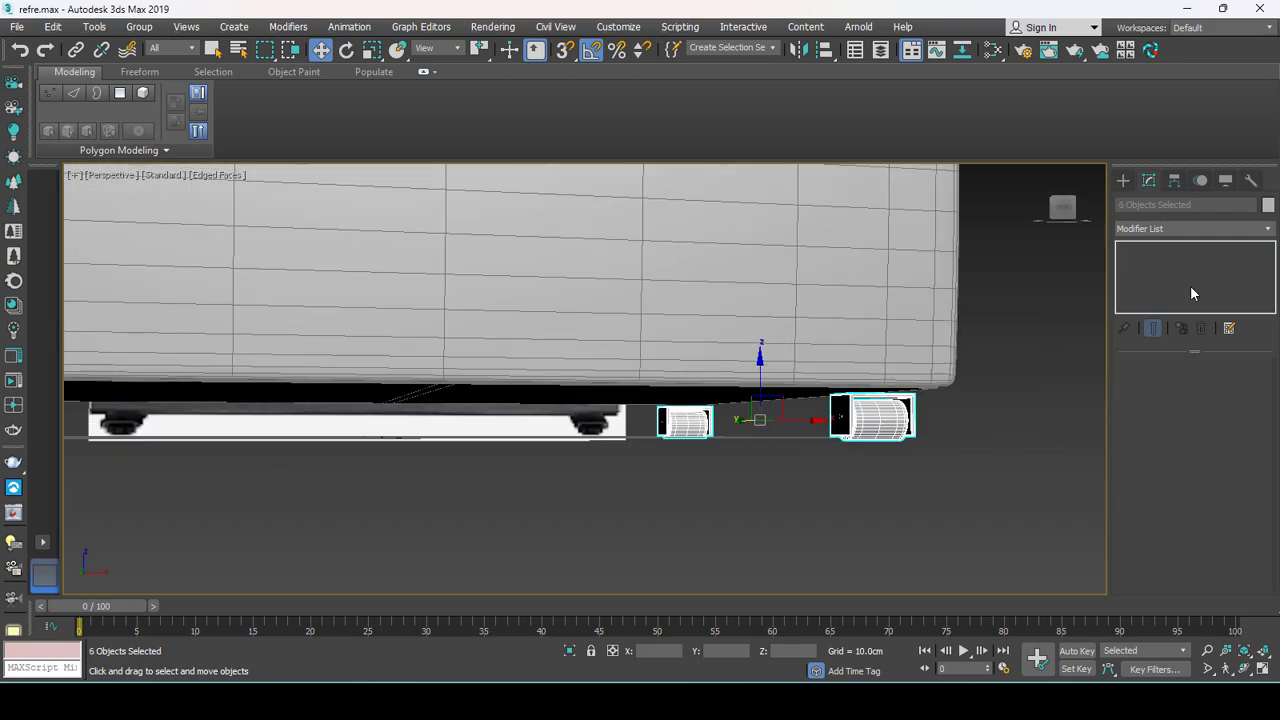
{"action": "left_click", "coordinate": [1180, 230]}
{"action": "type", "text": "sym"}
{"action": "key", "text": "Return"}
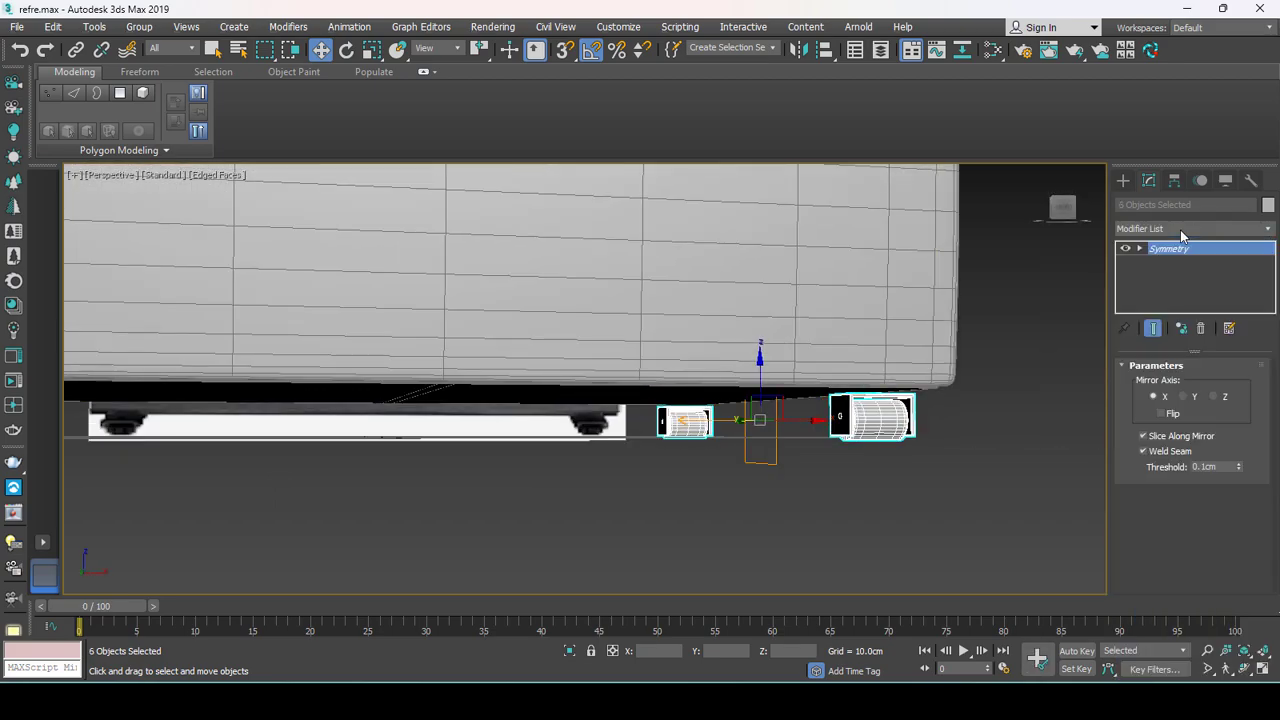
{"action": "middle_click_drag", "start_coordinate": [760, 400], "coordinate": [700, 380], "text": "alt"}
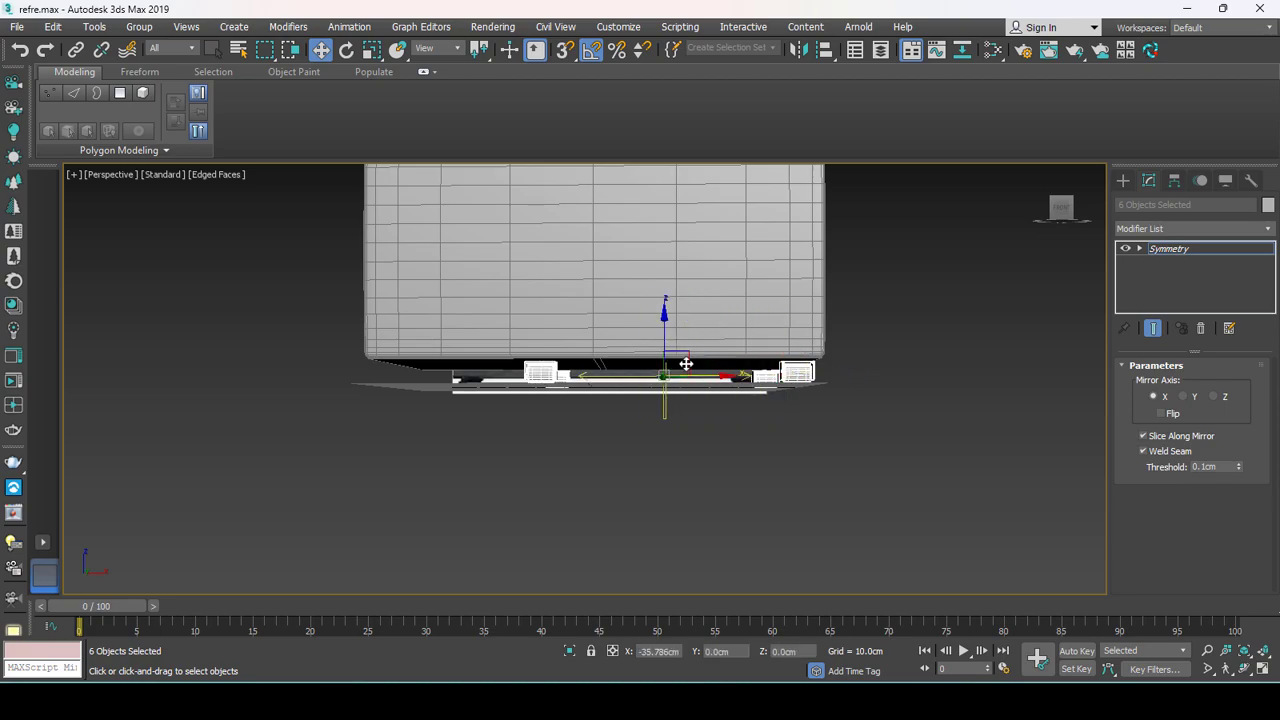
{"action": "mouse_move", "coordinate": [630, 361]}
{"action": "middle_mouse_down", "text": "alt"}
{"action": "mouse_move", "coordinate": [529, 369]}
{"action": "mouse_move", "coordinate": [560, 400]}
{"action": "mouse_move", "coordinate": [723, 400]}
{"action": "mouse_move", "coordinate": [486, 406]}
{"action": "mouse_move", "coordinate": [735, 392]}
{"action": "mouse_move", "coordinate": [619, 243]}
{"action": "mouse_move", "coordinate": [666, 366]}
{"action": "mouse_move", "coordinate": [696, 225]}
{"action": "mouse_move", "coordinate": [603, 357]}
{"action": "mouse_move", "coordinate": [765, 366]}
{"action": "mouse_move", "coordinate": [614, 363]}
{"action": "middle_mouse_up", "text": "alt"}
{"action": "scroll", "coordinate": [491, 380], "scroll_direction": "up", "scroll_amount": 5}
Delete Box001, then undo the deletion to restore it.
{"action": "left_click", "coordinate": [1123, 180]}
{"action": "left_click", "coordinate": [750, 418]}
{"action": "key", "text": "Delete"}
{"action": "key", "text": "ctrl+z"}
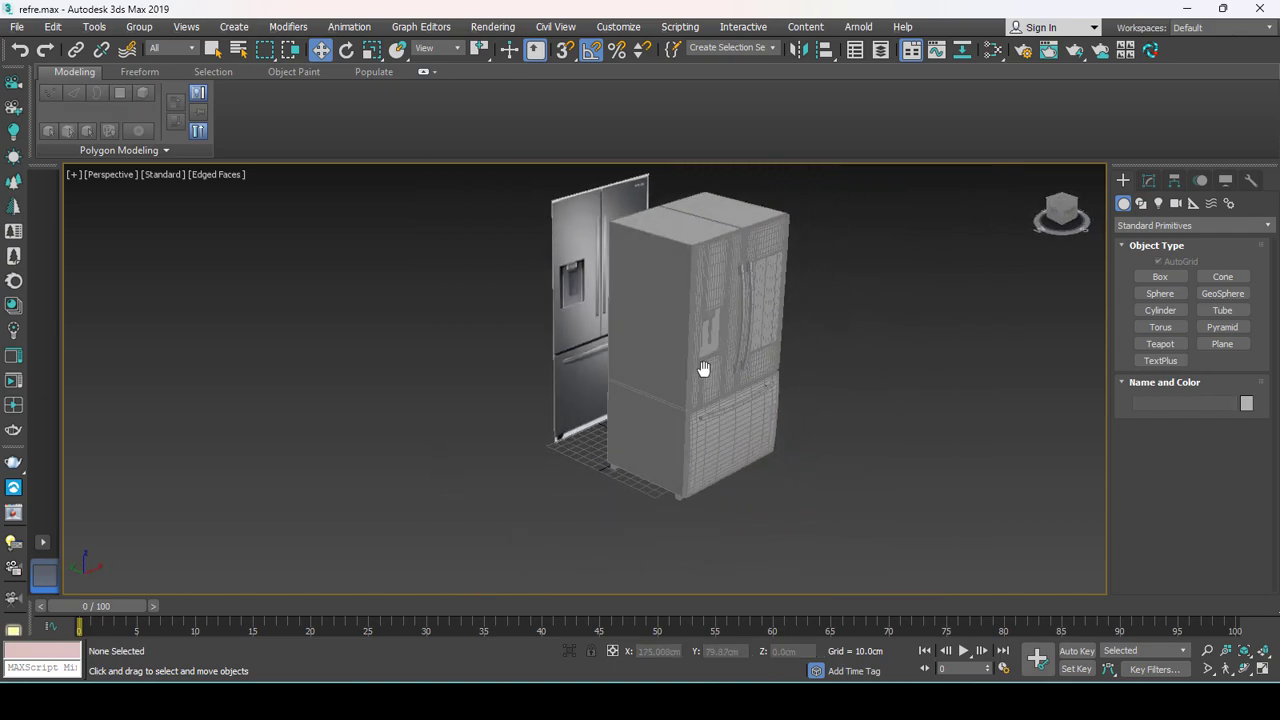
Hide the Plane001 reference door image with Hide Selection.
{"action": "left_click", "coordinate": [576, 260]}
{"action": "right_click", "coordinate": [576, 260]}
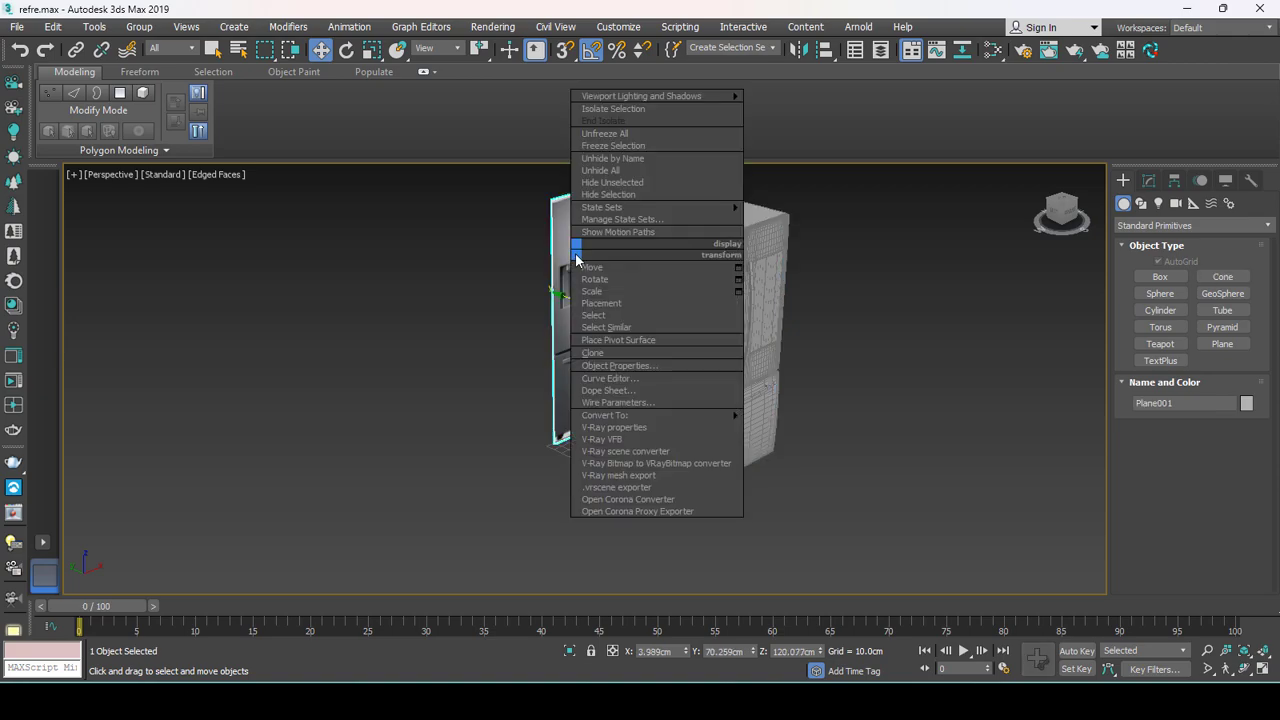
{"action": "left_click", "coordinate": [608, 194]}
{"action": "middle_click_drag", "start_coordinate": [608, 194], "coordinate": [484, 336], "text": "alt"}
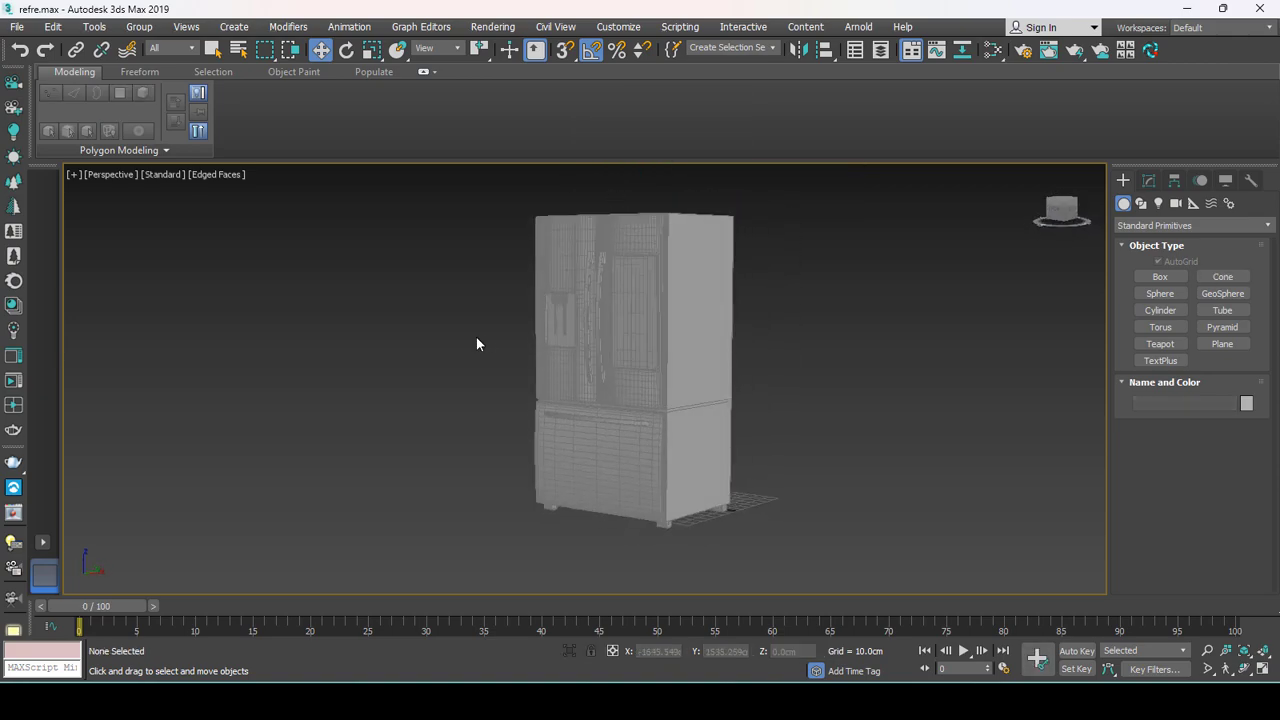
Turn off Edged Faces with F4 and enter Expert Mode to show the fridge full-screen.
{"action": "key", "text": "F4"}
{"action": "scroll", "coordinate": [499, 346], "scroll_direction": "up", "scroll_amount": 5}
{"action": "scroll", "coordinate": [499, 346], "scroll_direction": "down", "scroll_amount": 5}
{"action": "key", "text": "ctrl+x"}
{"action": "scroll", "coordinate": [497, 346], "scroll_direction": "up", "scroll_amount": 3}
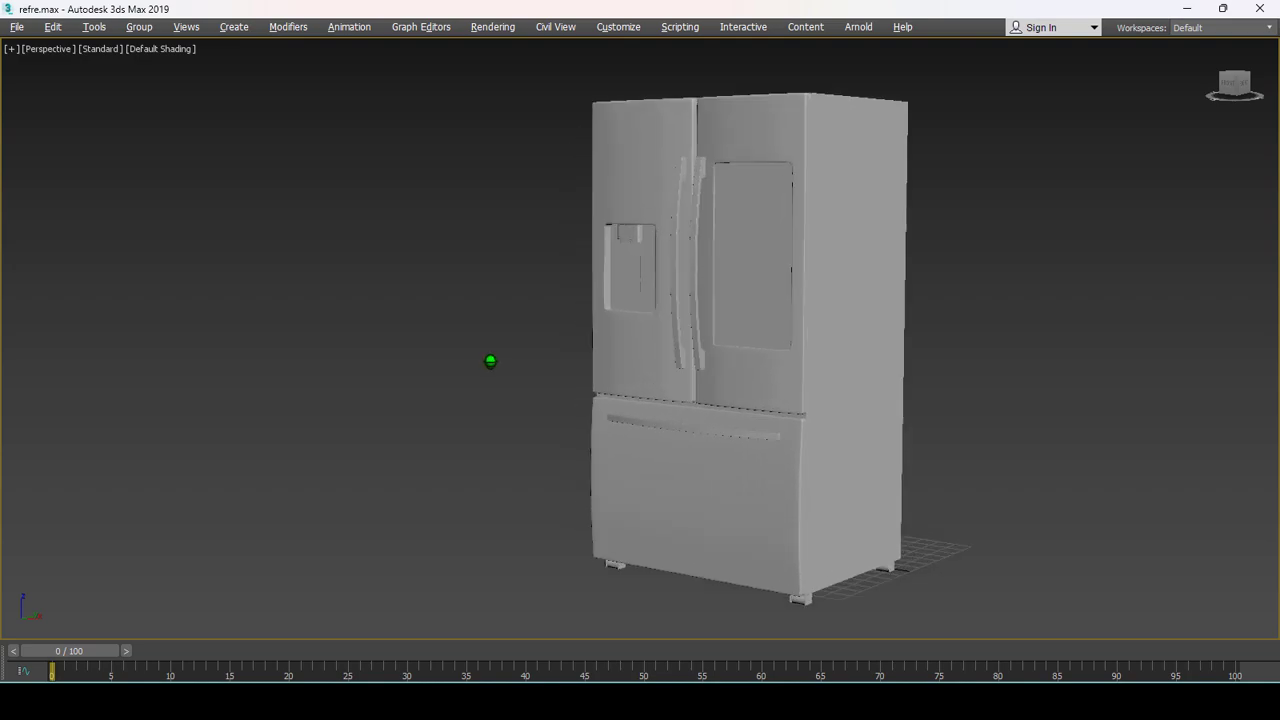
{"action": "middle_click_drag", "start_coordinate": [490, 361], "coordinate": [441, 348], "text": "alt"}
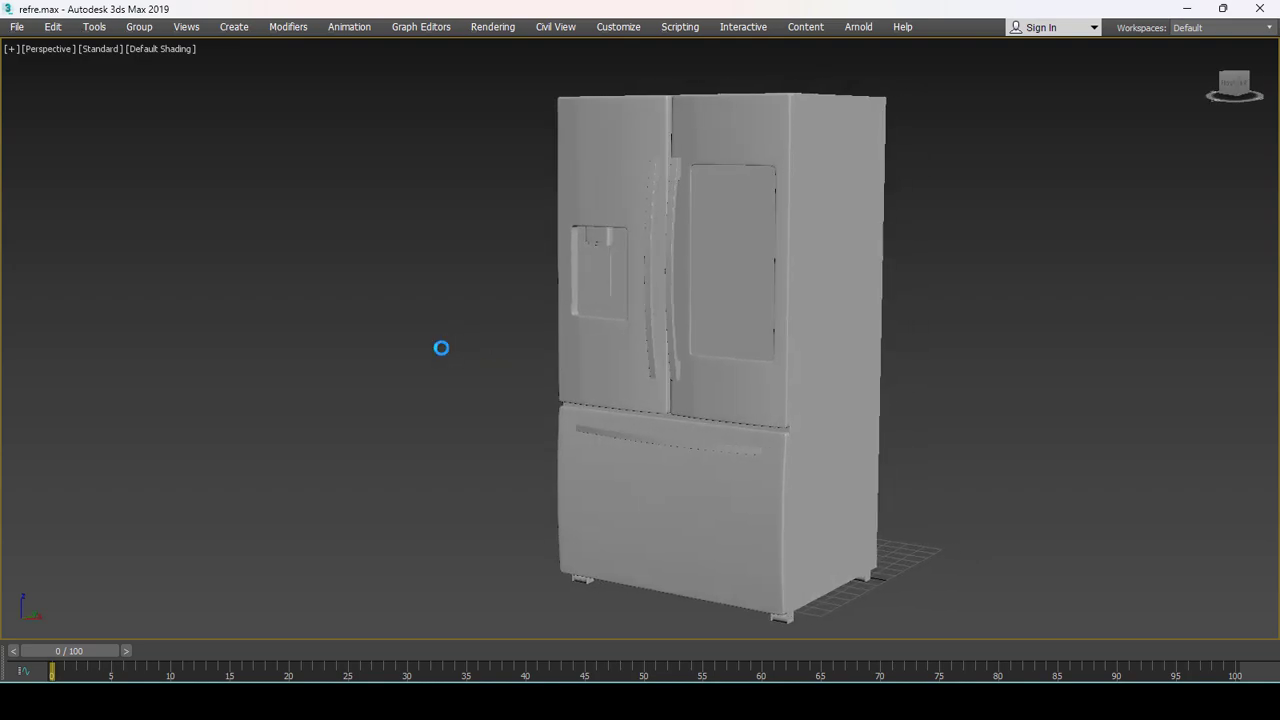